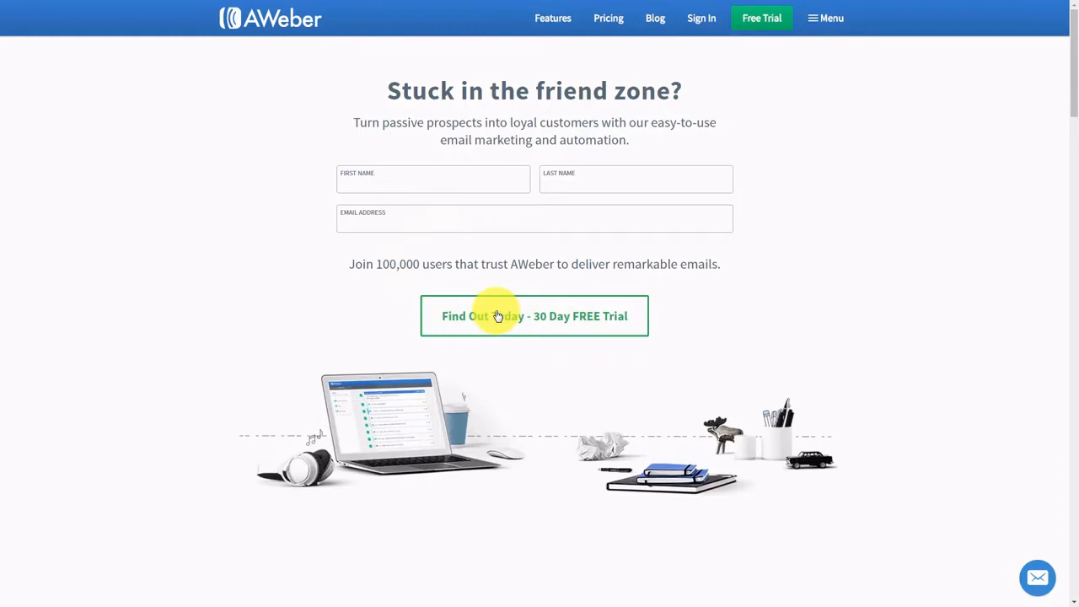
- Go to the 30 Day FREE Trial page and scroll to the plan comparison table ($19/mo to Get a Quote)
{"action": "left_click", "coordinate": [497, 316]}
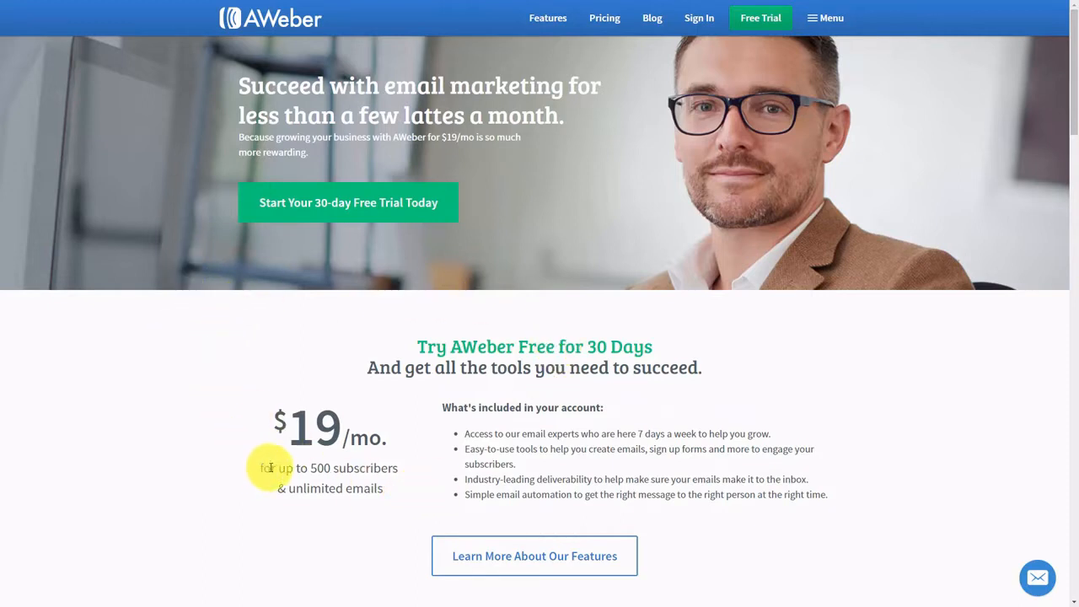
{"action": "scroll", "coordinate": [269, 468], "scroll_direction": "down", "scroll_amount": 10}
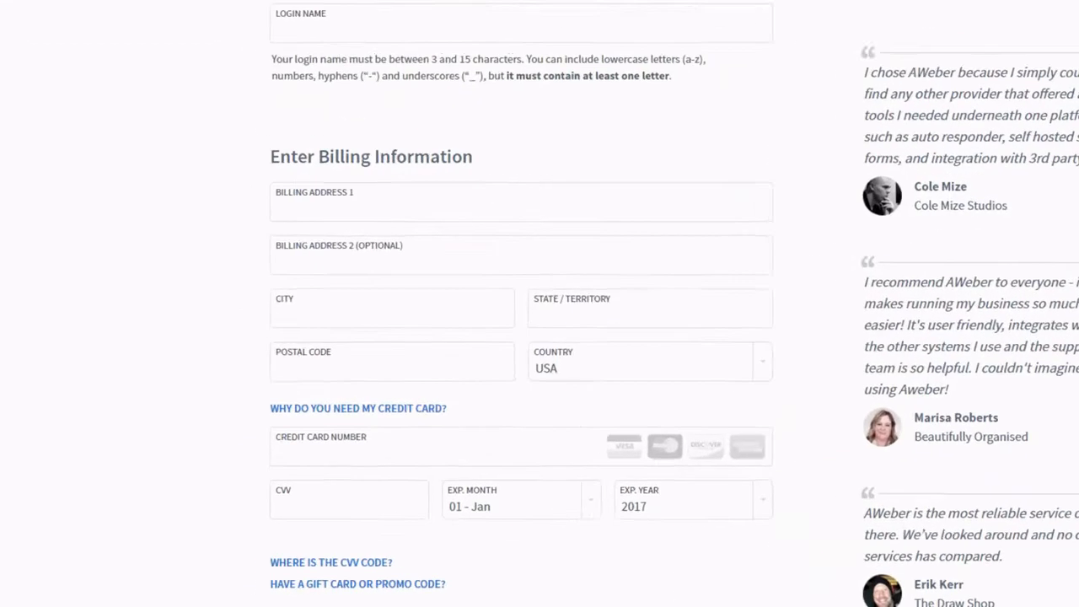
- Review the credit card, billing and prepay options on the signup form, then view the Service Agreement terms
{"action": "left_click", "coordinate": [327, 438]}
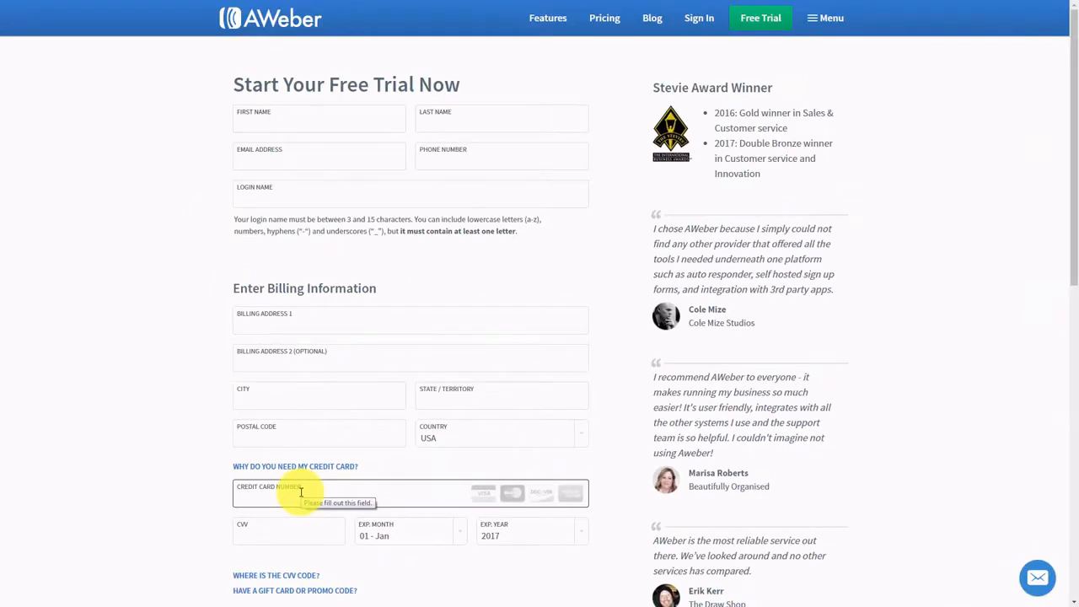
{"action": "scroll", "coordinate": [301, 493], "scroll_direction": "down", "scroll_amount": 6}
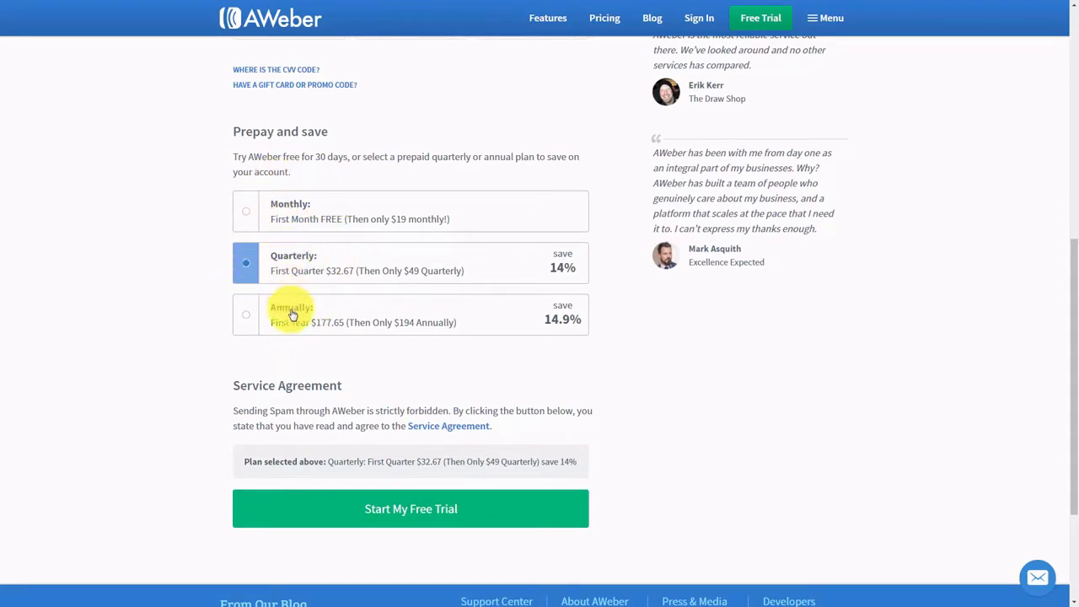
{"action": "left_click", "coordinate": [418, 433]}
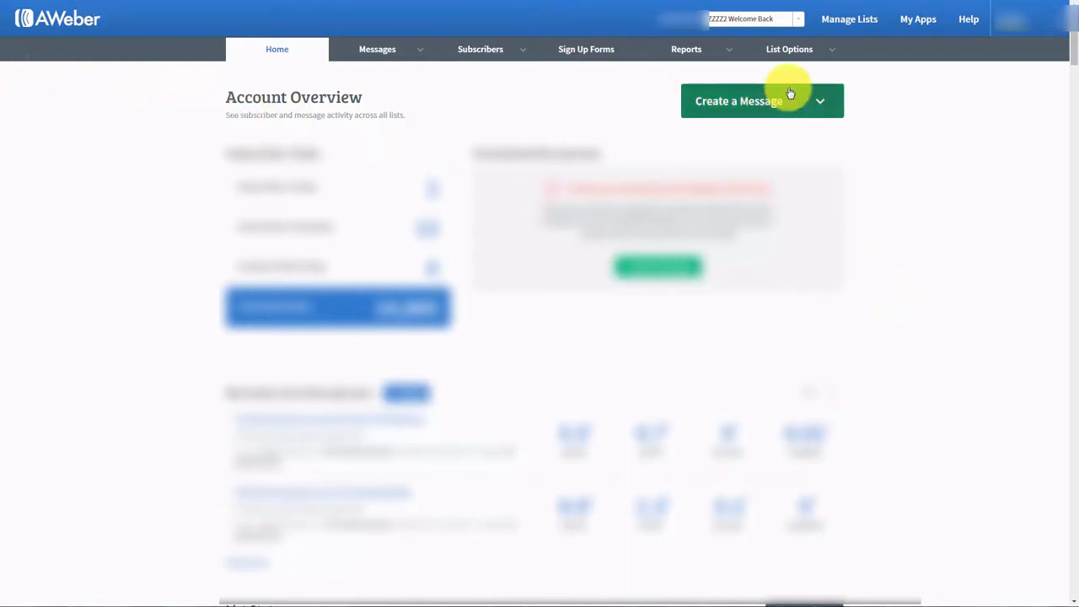
- Go to Manage Lists from the Account Overview top navigation bar
{"action": "left_click", "coordinate": [847, 25]}
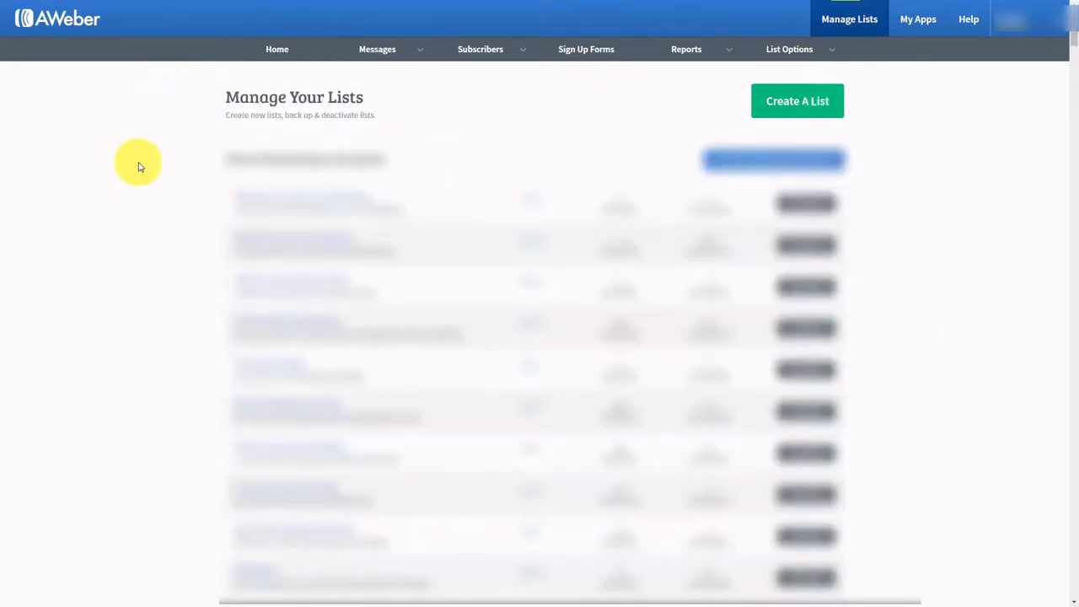
- Start a new list and choose 'Use a different address' for the email footer
{"action": "left_click", "coordinate": [776, 104]}
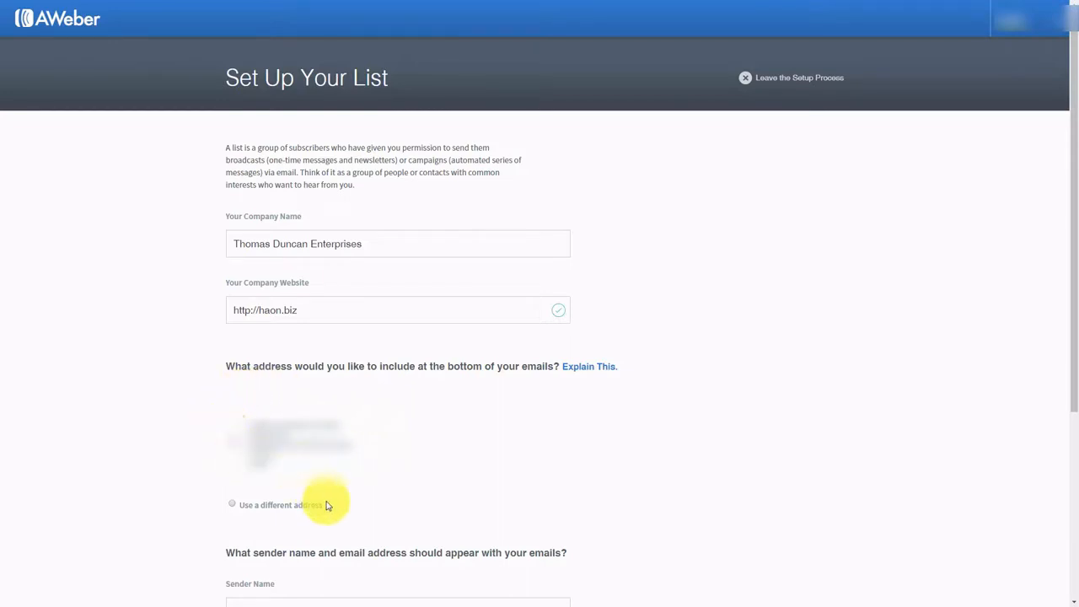
{"action": "left_click", "coordinate": [233, 507]}
{"action": "scroll", "coordinate": [422, 469], "scroll_direction": "down", "scroll_amount": 4}
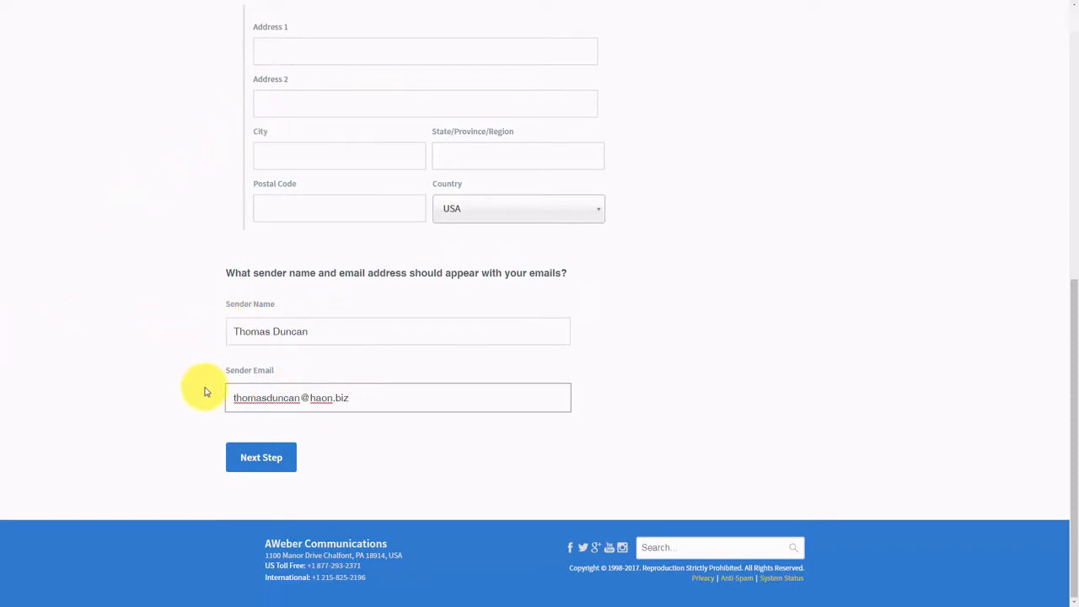
- With the sender name and sender email filled in, advance to the Describe Your List step
{"action": "left_click", "coordinate": [272, 466]}
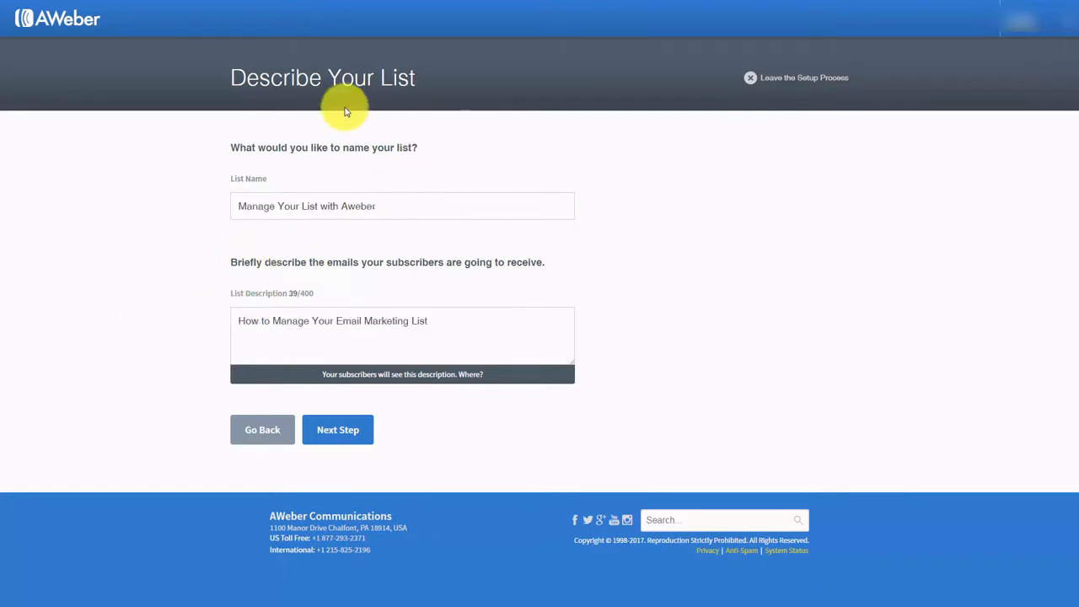
- Submit the list name 'Manage Your List with Aweber' and its description to reach the confirmation message step
{"action": "left_click", "coordinate": [338, 434]}
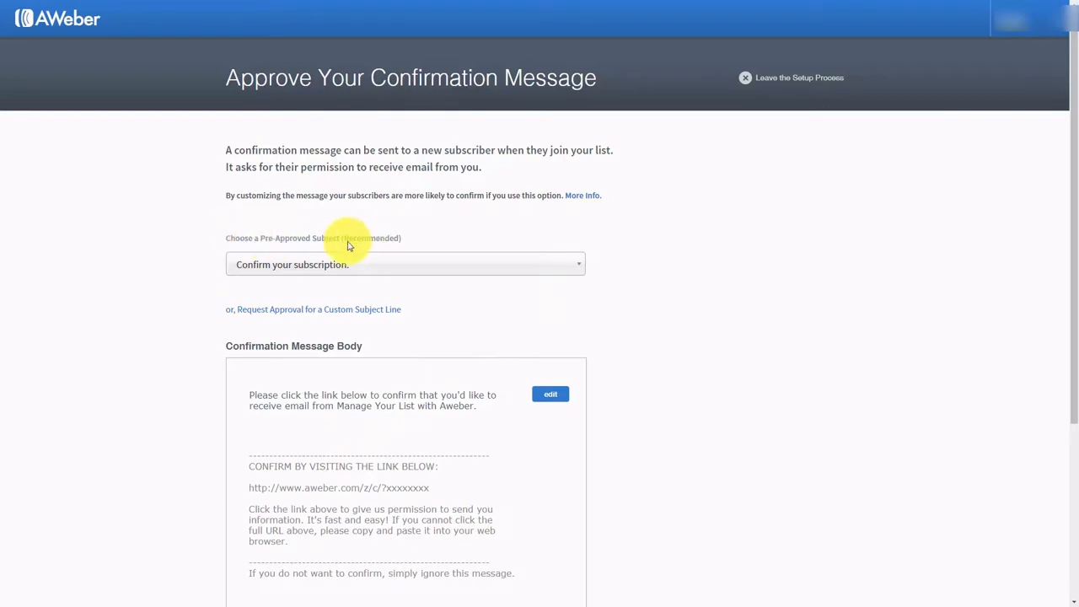
{"action": "left_click", "coordinate": [562, 276]}
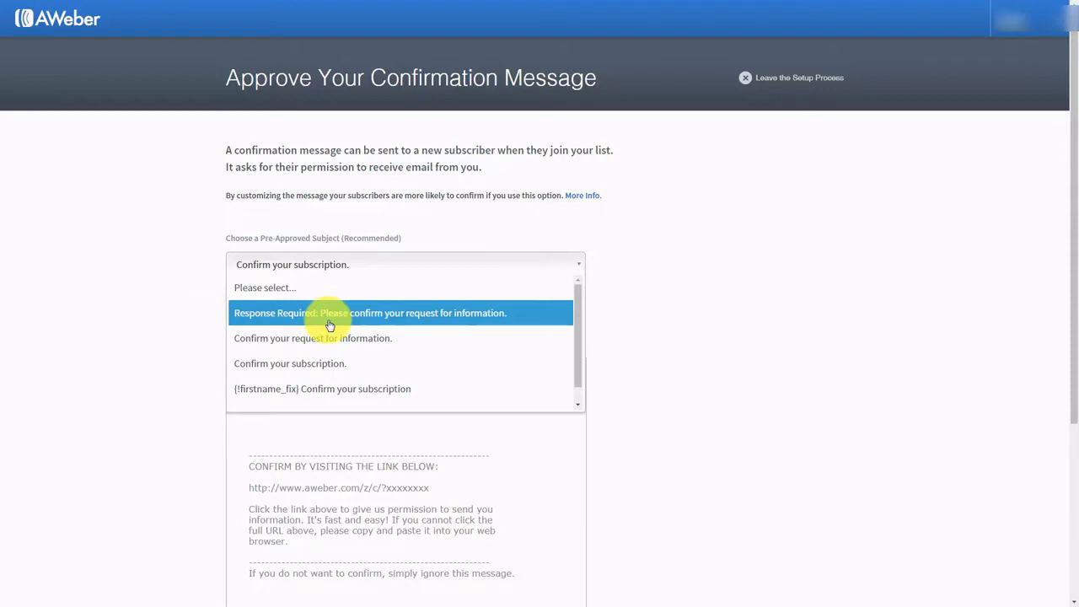
{"action": "left_click", "coordinate": [184, 237]}
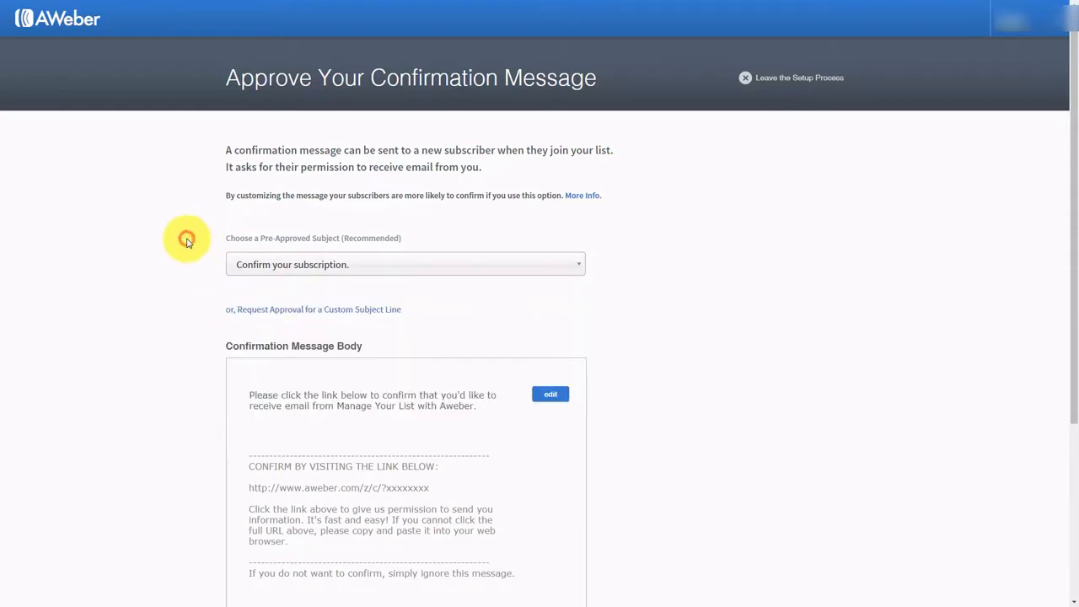
{"action": "left_click", "coordinate": [320, 311]}
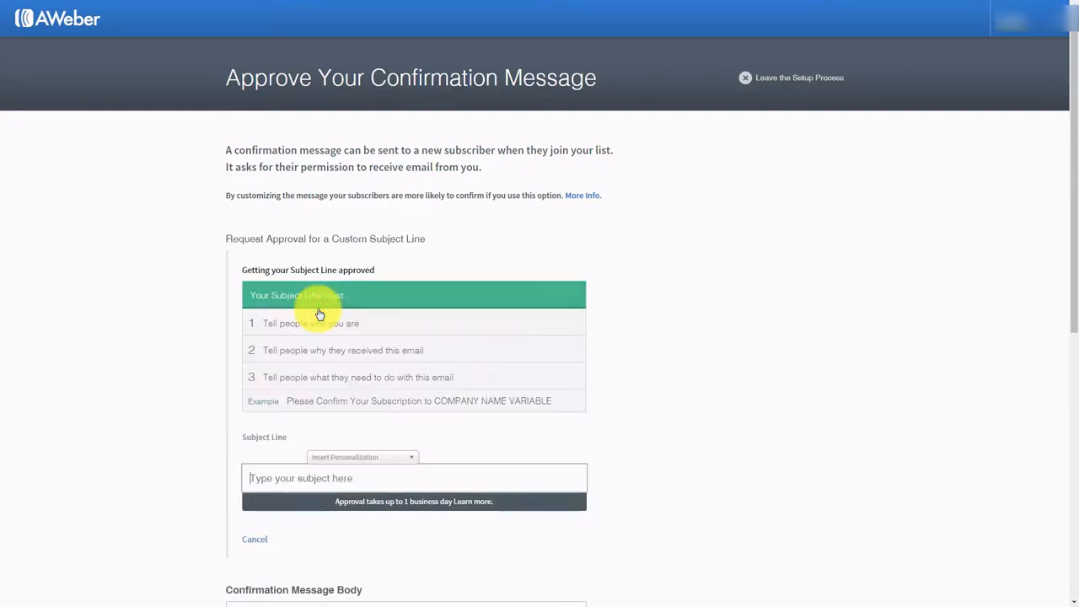
{"action": "left_click", "coordinate": [355, 476]}
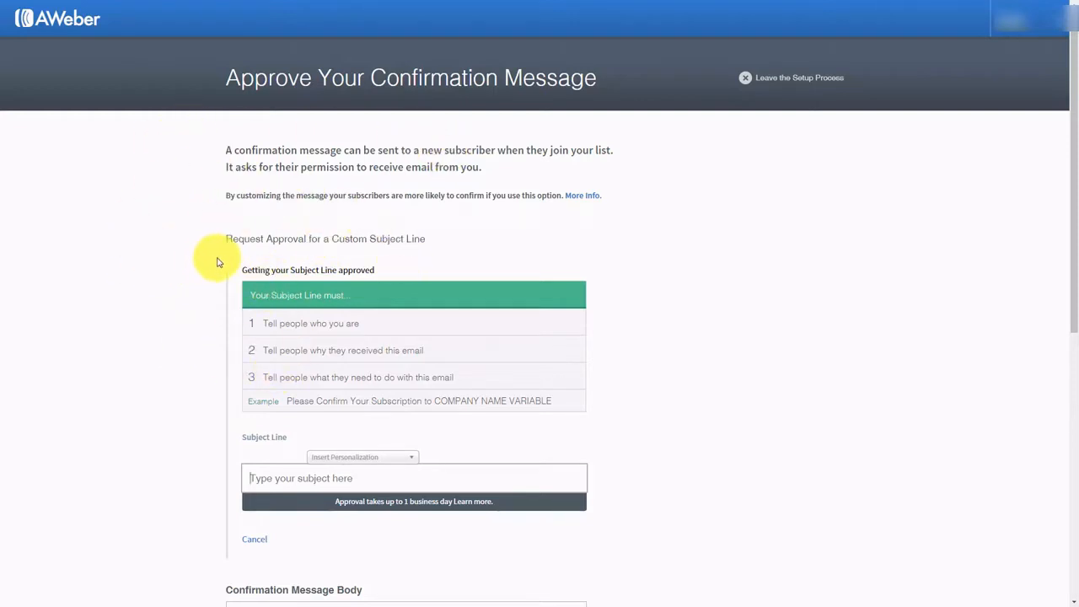
{"action": "left_click", "coordinate": [253, 539]}
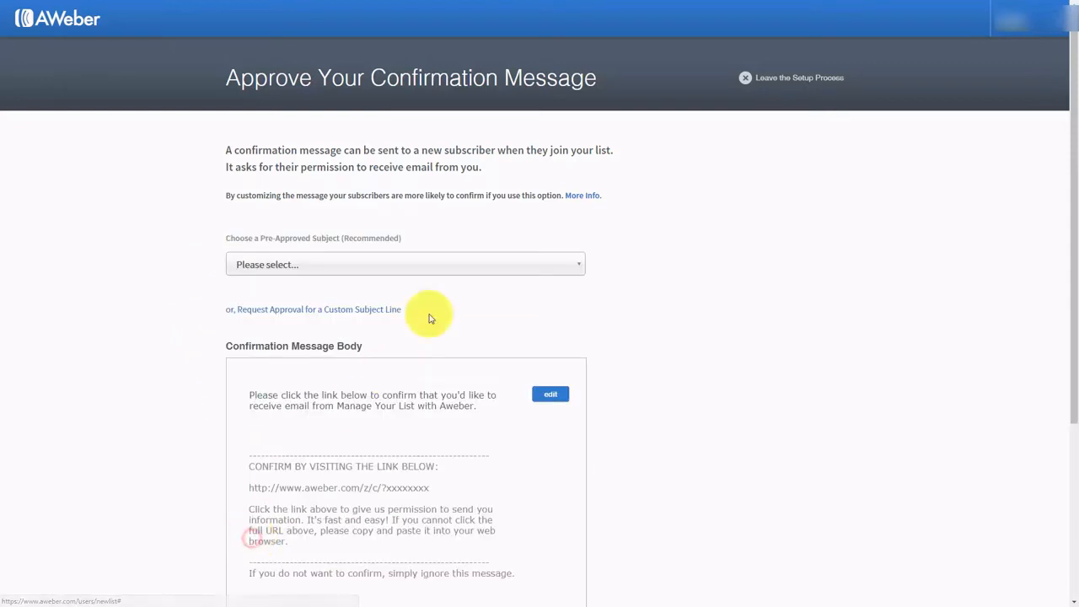
{"action": "left_click", "coordinate": [433, 268]}
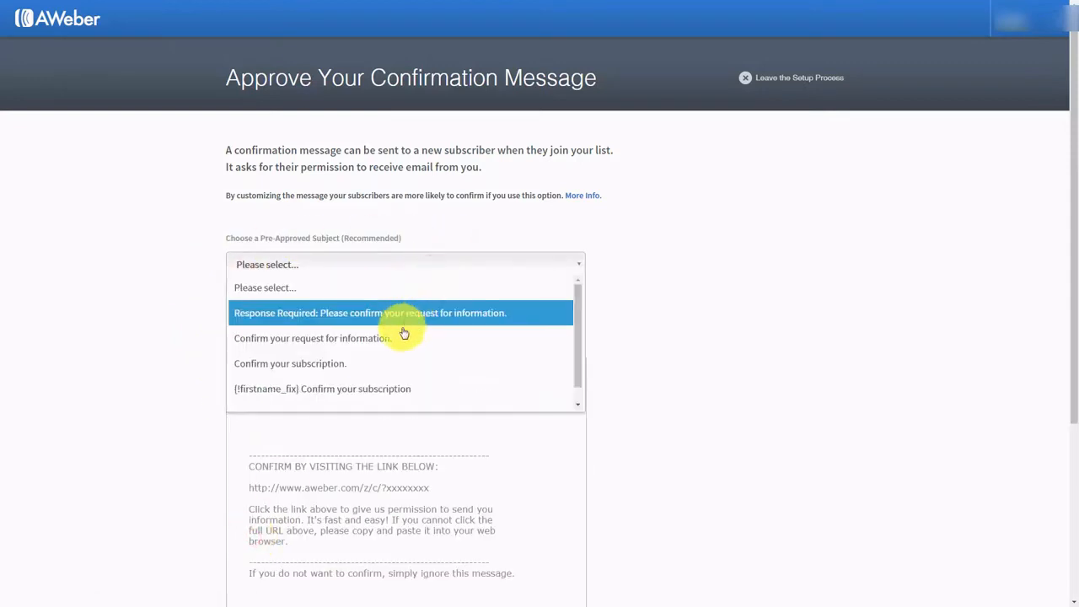
{"action": "left_click", "coordinate": [400, 363]}
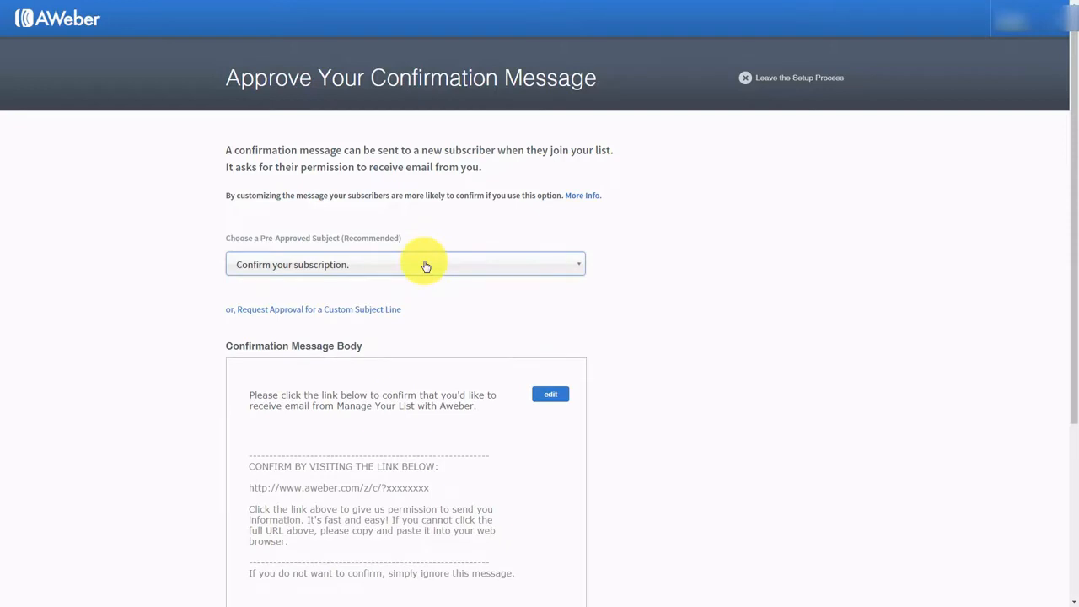
{"action": "scroll", "coordinate": [426, 266], "scroll_direction": "down", "scroll_amount": 1}
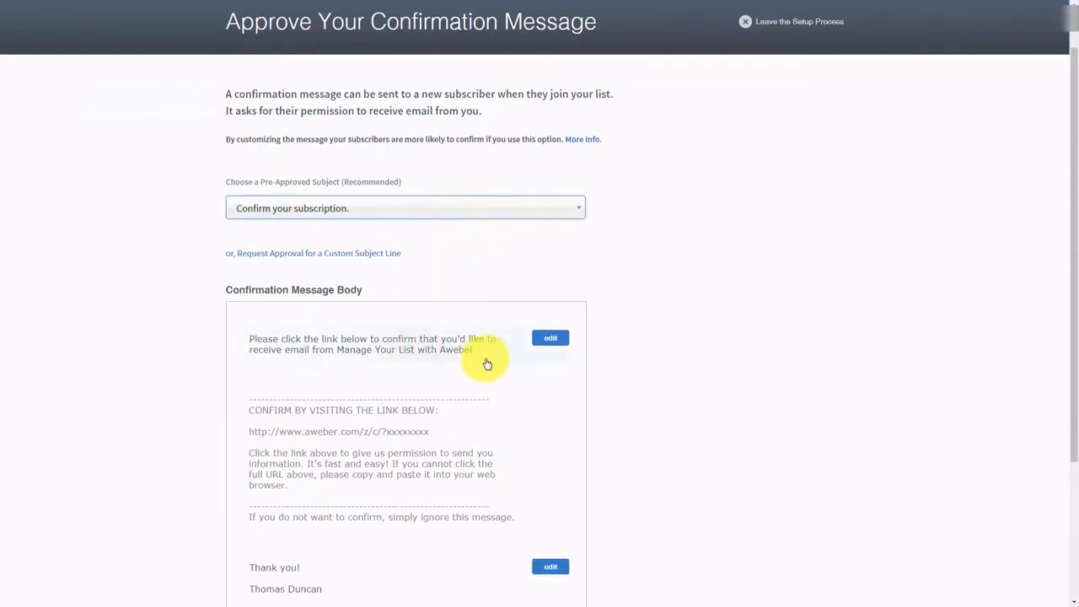
- Try the {!firstname} and {!firstname_fix} tags in the opening paragraph, then remove the personalization
{"action": "left_click", "coordinate": [550, 339]}
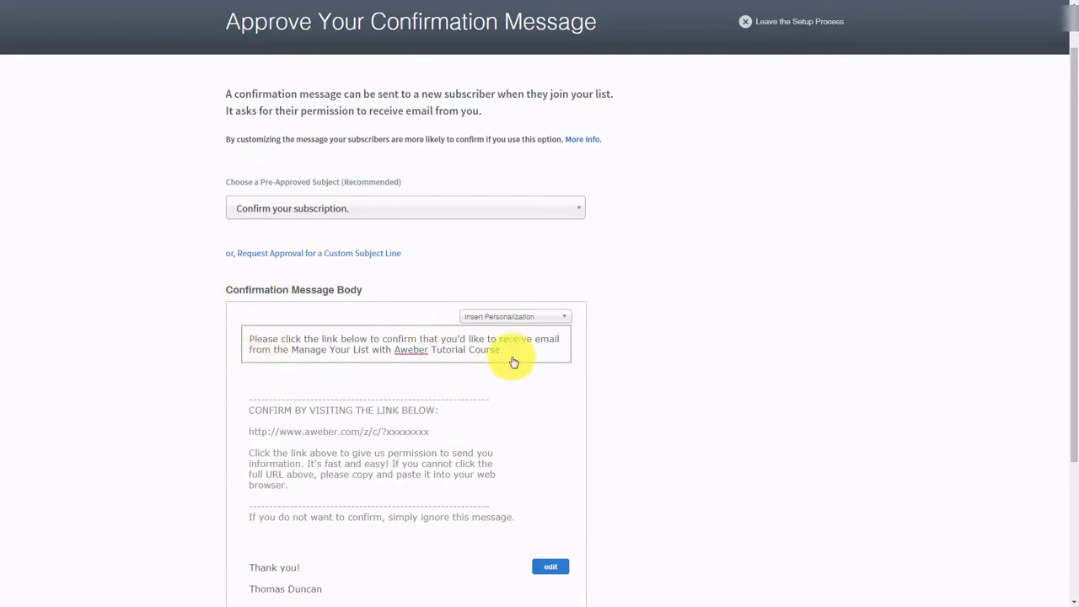
{"action": "left_click", "coordinate": [564, 319]}
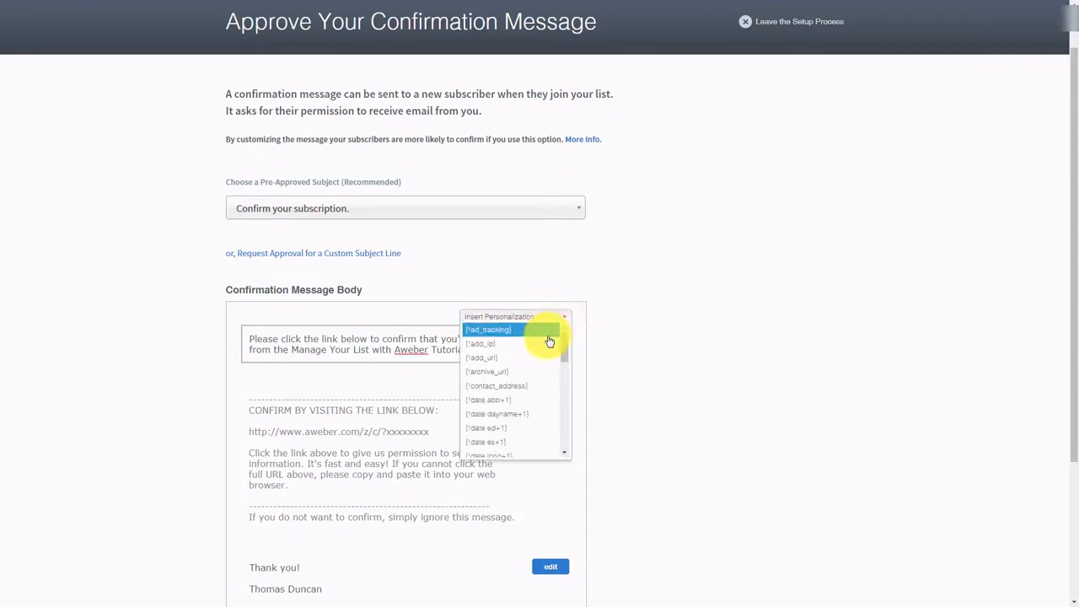
{"action": "scroll", "coordinate": [548, 341], "scroll_direction": "down", "scroll_amount": 4}
{"action": "scroll", "coordinate": [547, 347], "scroll_direction": "down", "scroll_amount": 2}
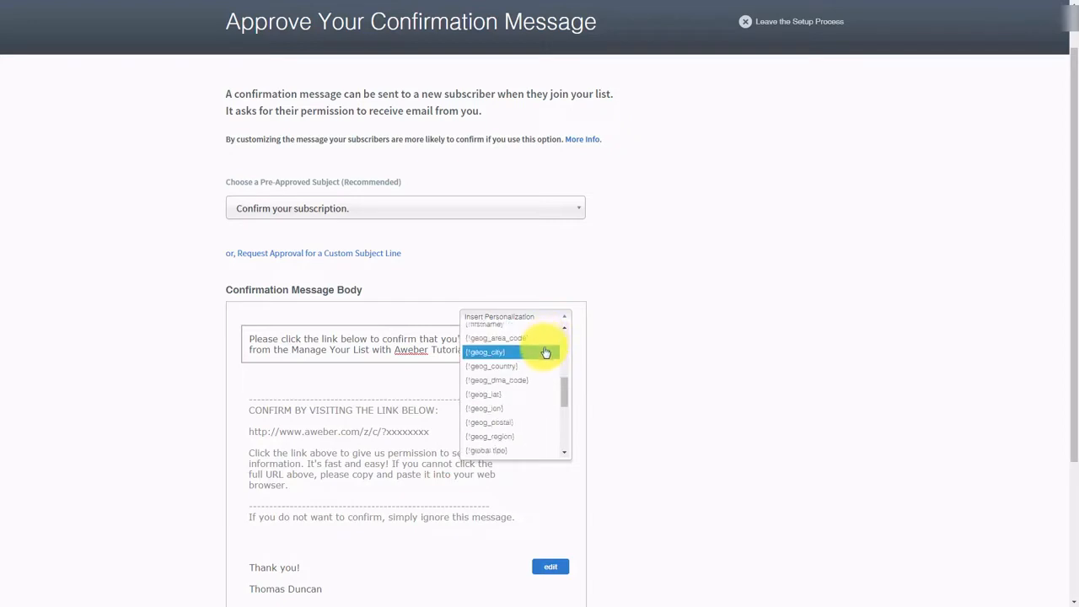
{"action": "scroll", "coordinate": [546, 353], "scroll_direction": "up", "scroll_amount": 2}
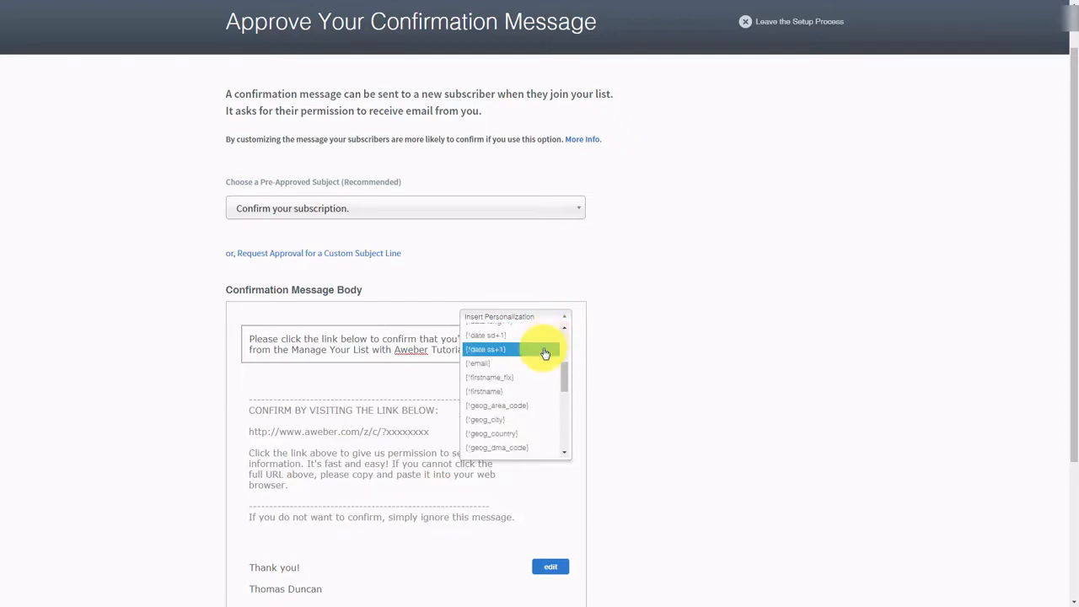
{"action": "left_click", "coordinate": [483, 391]}
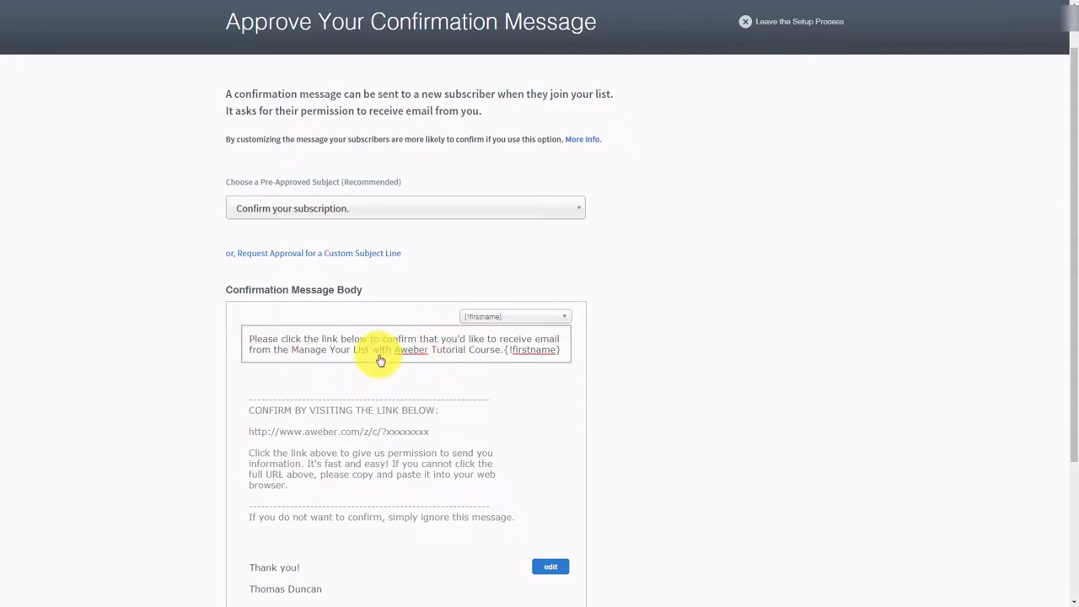
{"action": "left_click", "coordinate": [540, 317]}
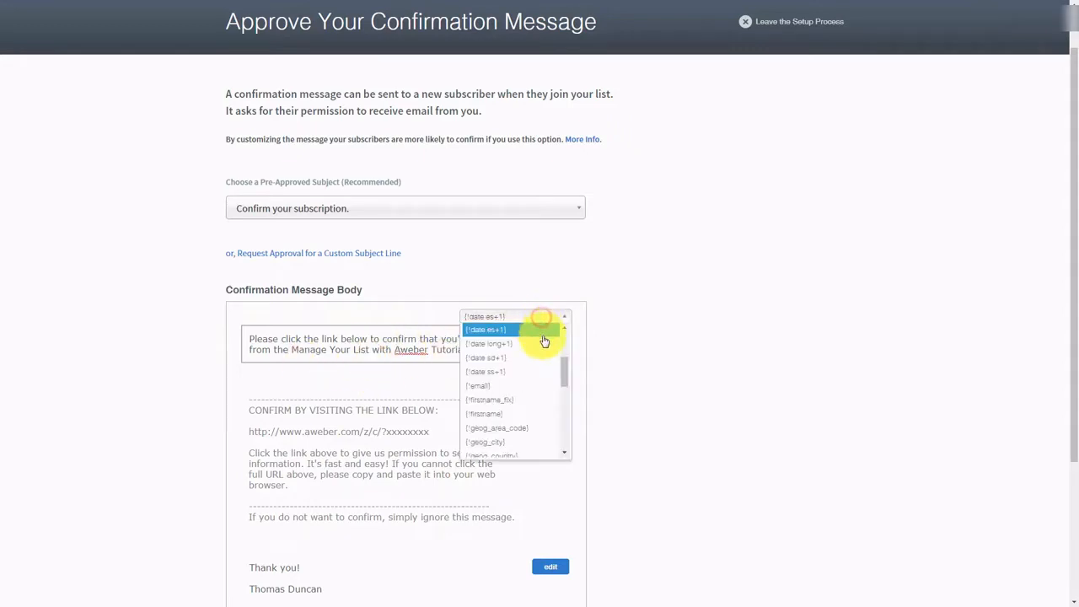
{"action": "left_click", "coordinate": [525, 399]}
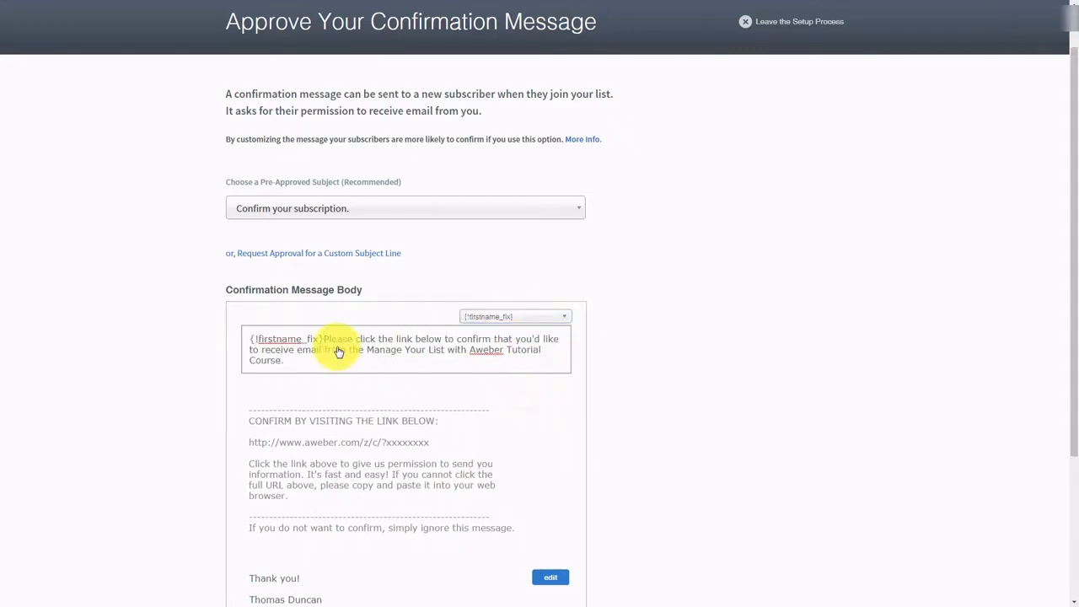
{"action": "type", "text": ","}
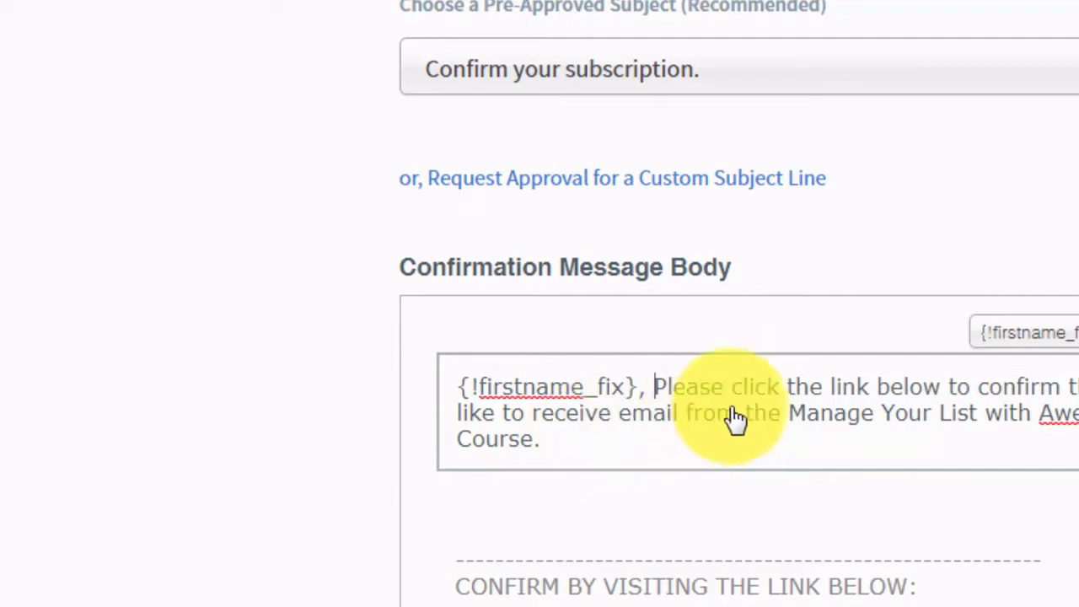
{"action": "key", "text": "BackSpace"}
{"action": "key", "text": "BackSpace"}
{"action": "key", "text": "BackSpace"}
{"action": "key", "text": "BackSpace"}
{"action": "key", "text": "BackSpace"}
{"action": "key", "text": "BackSpace"}
{"action": "key", "text": "BackSpace"}
{"action": "key", "text": "BackSpace"}
{"action": "key", "text": "BackSpace"}
{"action": "key", "text": "BackSpace"}
{"action": "key", "text": "BackSpace"}
{"action": "key", "text": "BackSpace"}
{"action": "key", "text": "BackSpace"}
{"action": "key", "text": "BackSpace"}
{"action": "key", "text": "BackSpace"}
{"action": "key", "text": "BackSpace"}
{"action": "key", "text": "BackSpace"}
{"action": "key", "text": "BackSpace"}
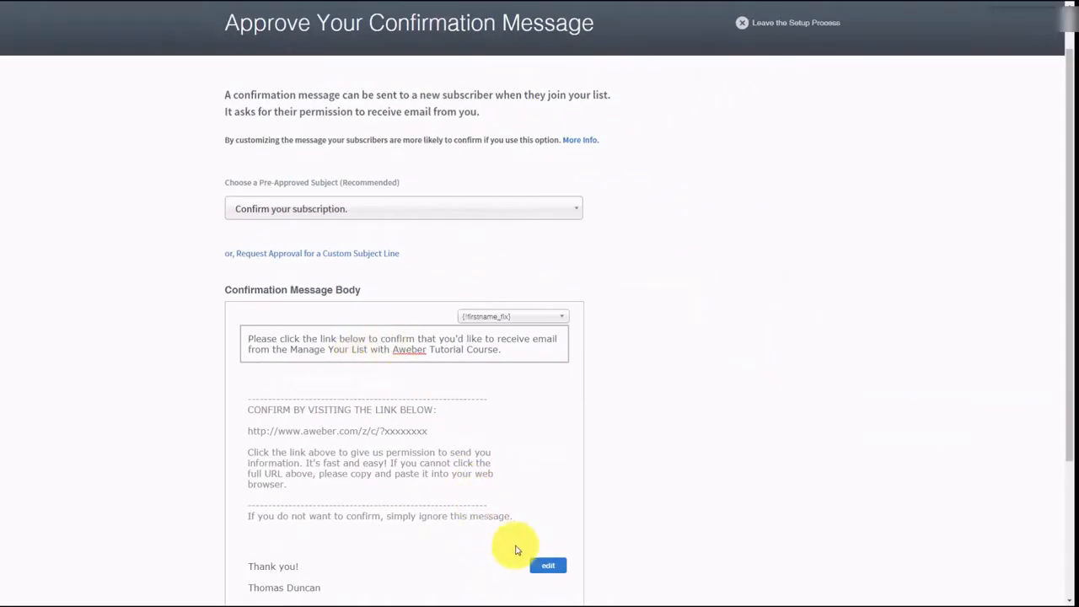
{"action": "left_click", "coordinate": [546, 568]}
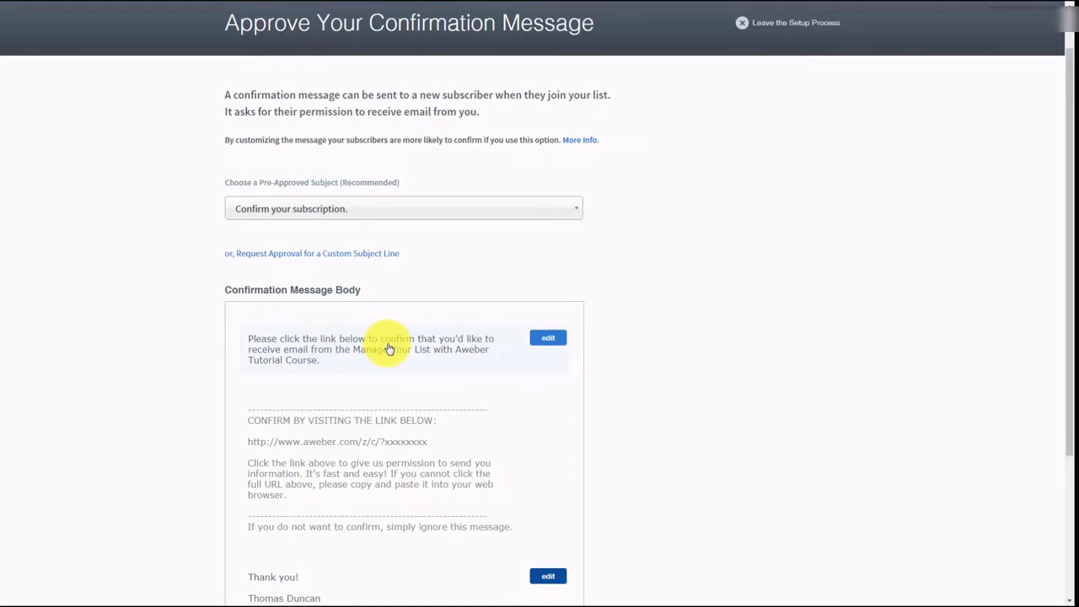
- Delete the blank line from the signature and approve the message to create the list
{"action": "scroll", "coordinate": [389, 349], "scroll_direction": "down", "scroll_amount": 3}
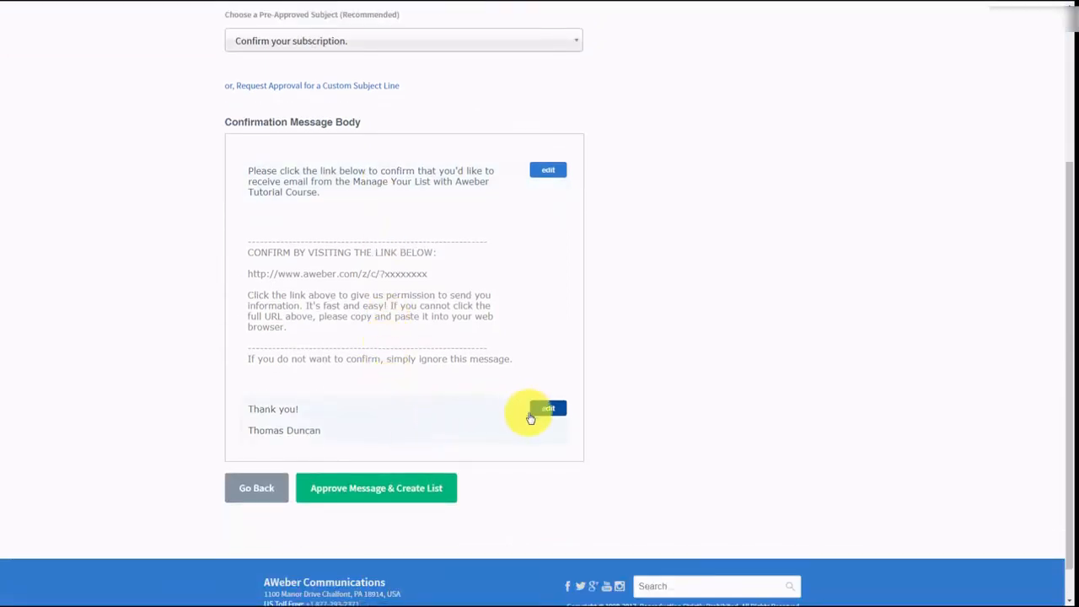
{"action": "left_click", "coordinate": [547, 411]}
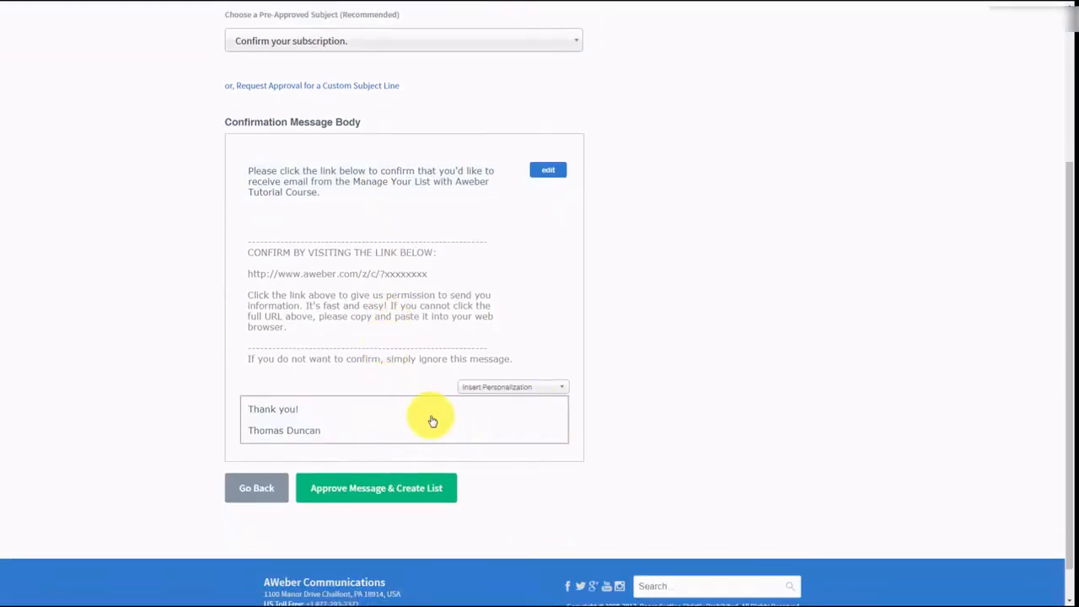
{"action": "left_click", "coordinate": [268, 420]}
{"action": "key", "text": "BackSpace"}
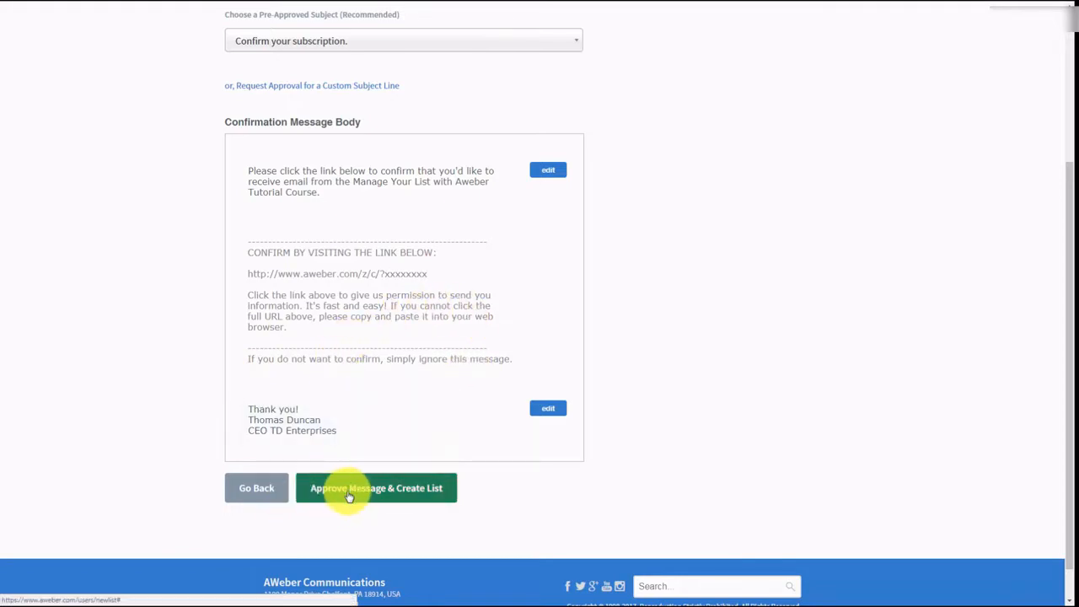
{"action": "scroll", "coordinate": [448, 451], "scroll_direction": "up", "scroll_amount": 2}
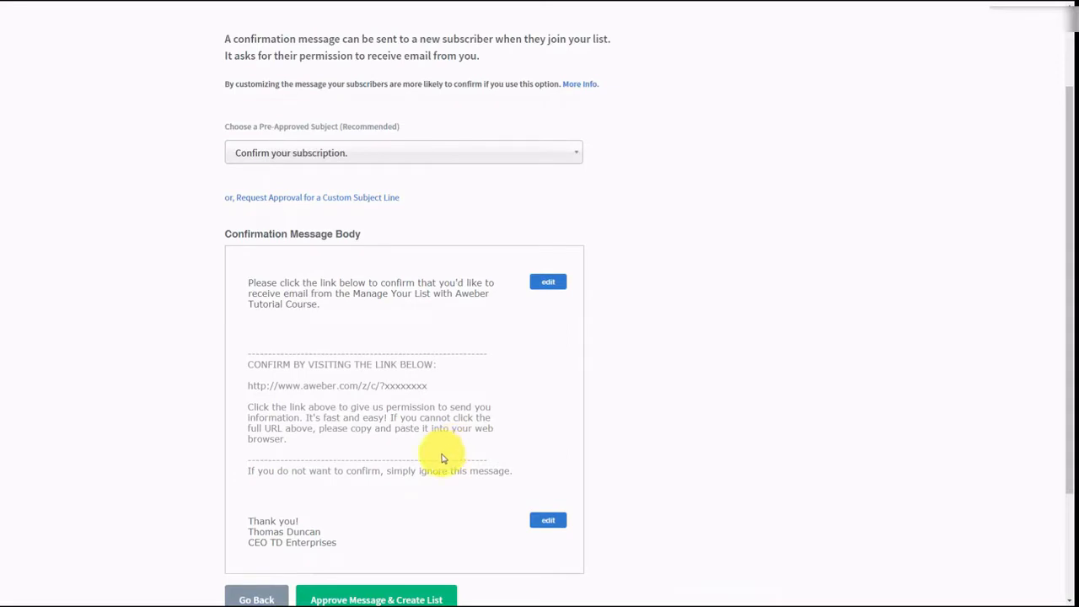
{"action": "scroll", "coordinate": [306, 393], "scroll_direction": "down", "scroll_amount": 1}
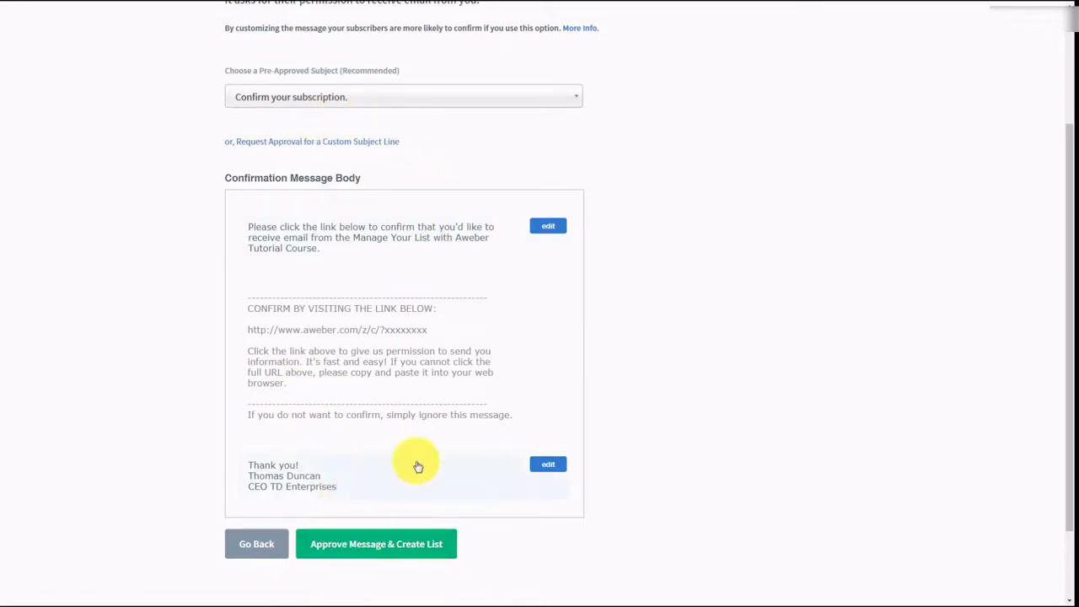
{"action": "left_click", "coordinate": [344, 548]}
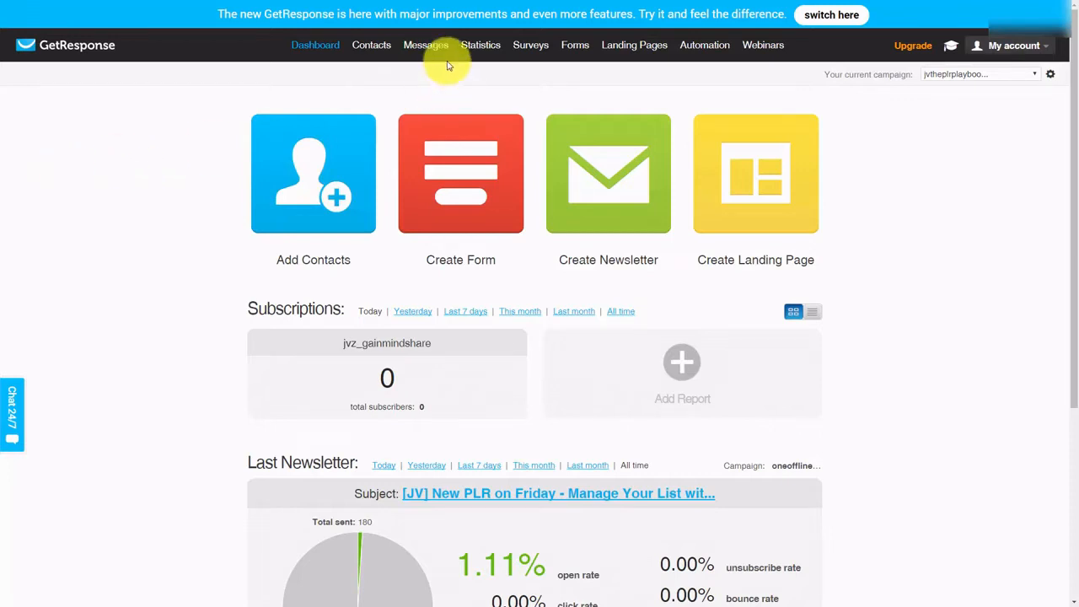
- Search GetResponse contacts in the jvtheplrplaybook campaign, listing all 99 contacts
{"action": "mouse_move", "coordinate": [364, 48]}
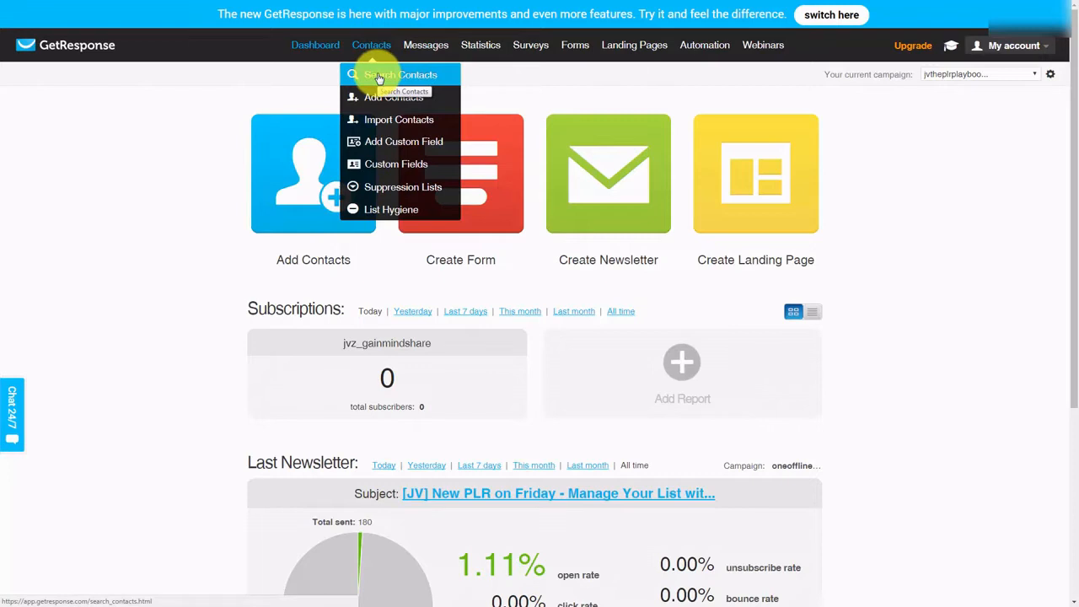
{"action": "left_click", "coordinate": [378, 78]}
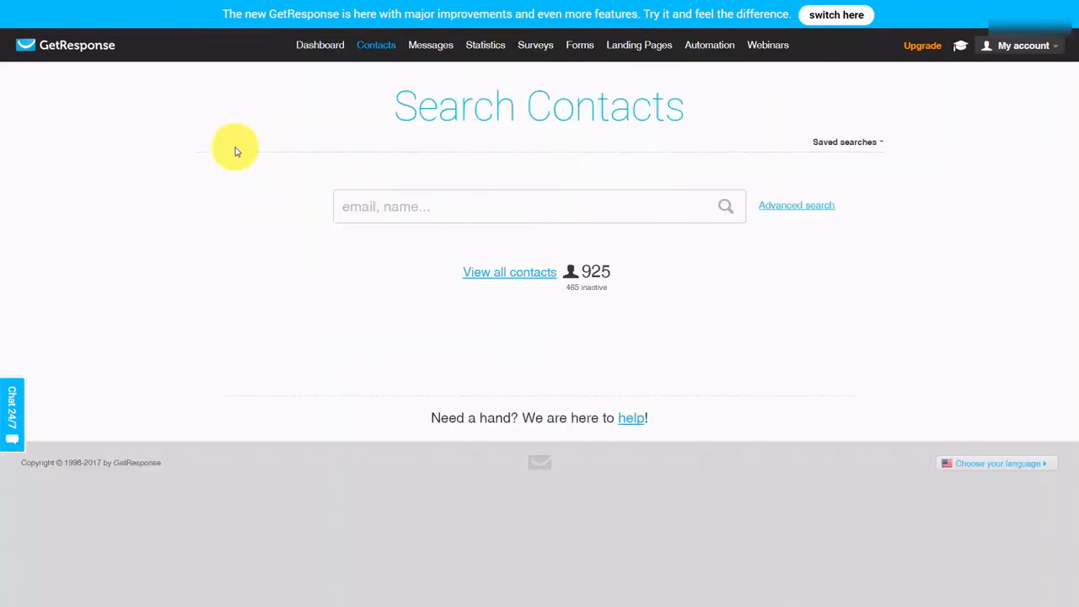
{"action": "left_click", "coordinate": [490, 273]}
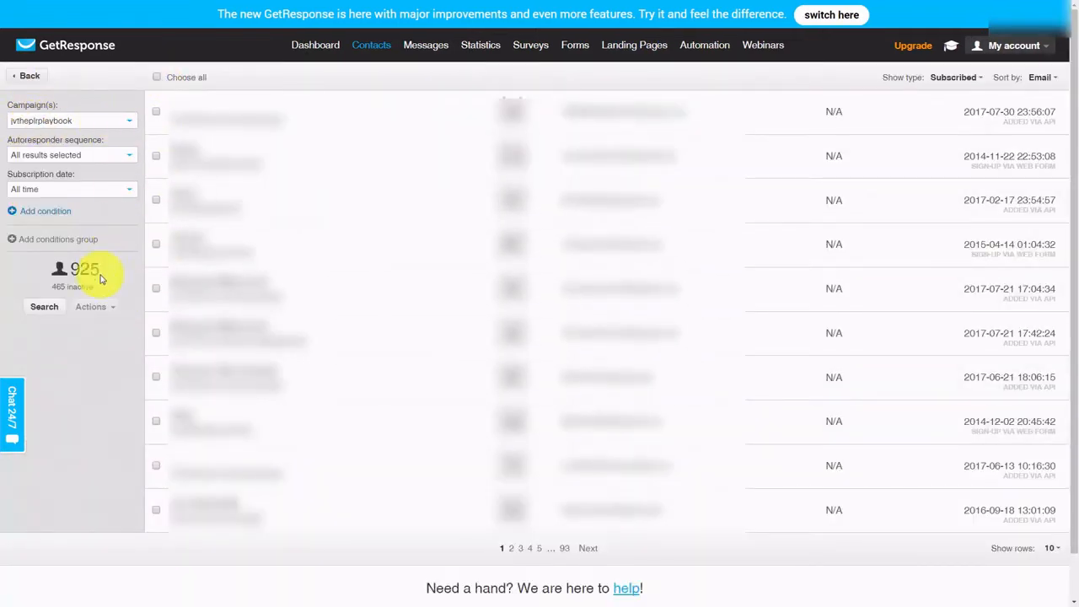
{"action": "left_click", "coordinate": [43, 308]}
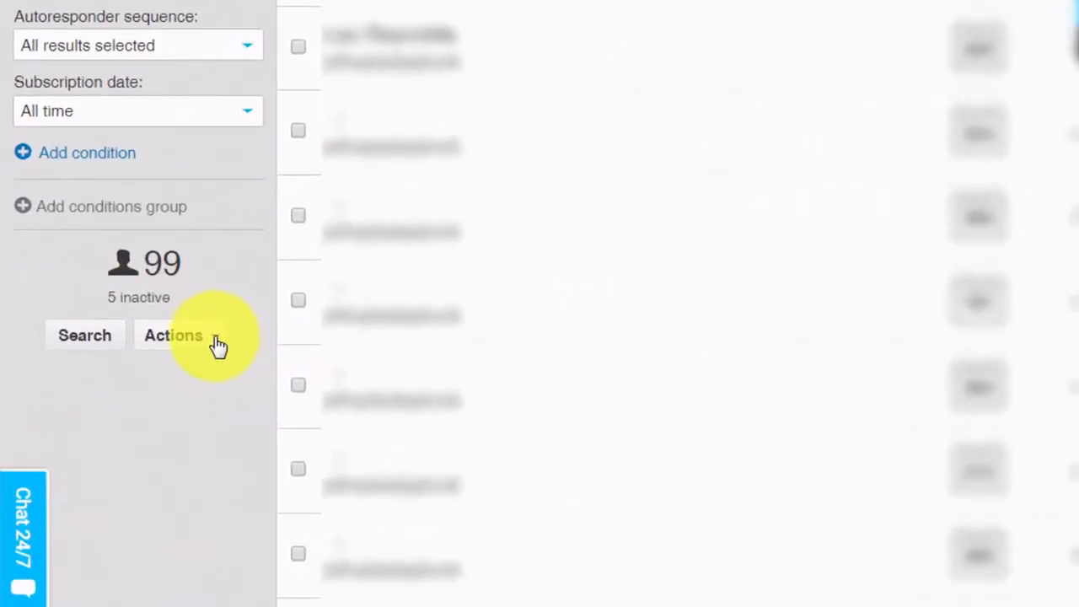
{"action": "left_click", "coordinate": [217, 341]}
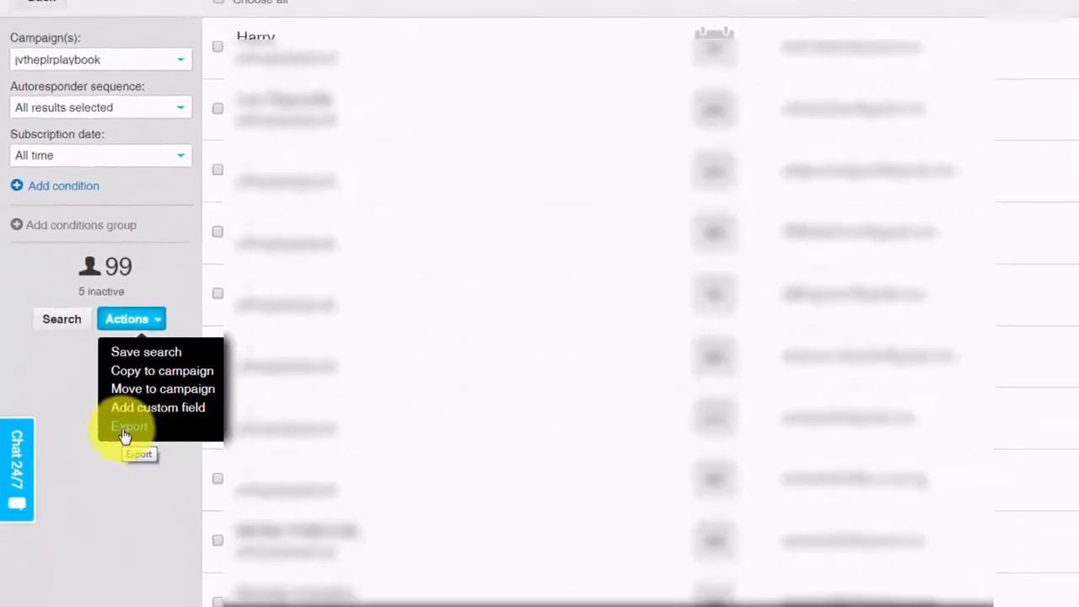
- Export the 99 campaign contacts and download them as listfromgetresponse.csv
{"action": "left_click", "coordinate": [173, 486]}
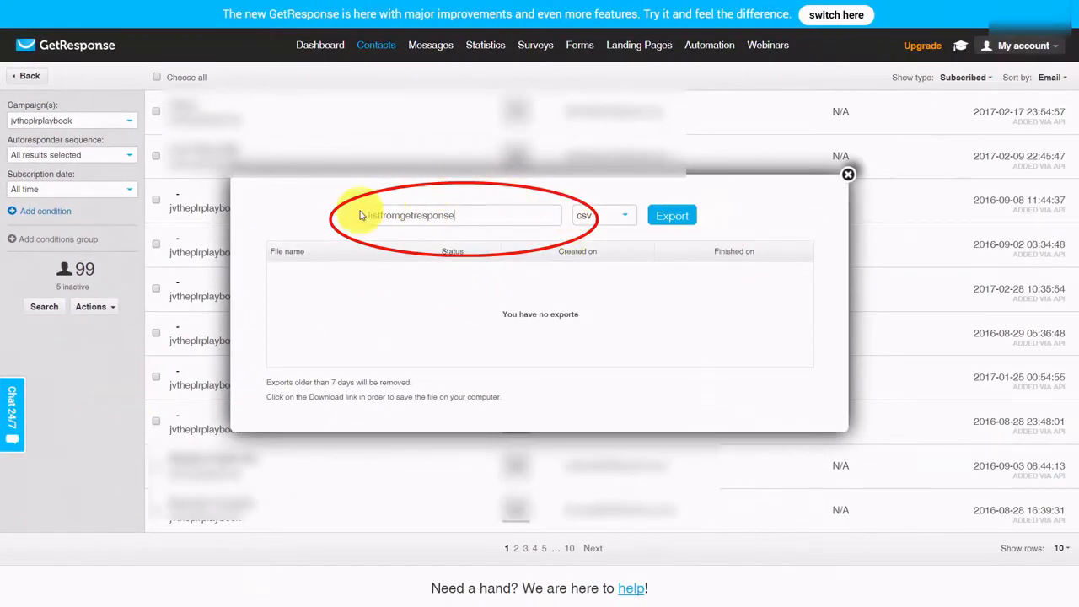
{"action": "left_click", "coordinate": [664, 217]}
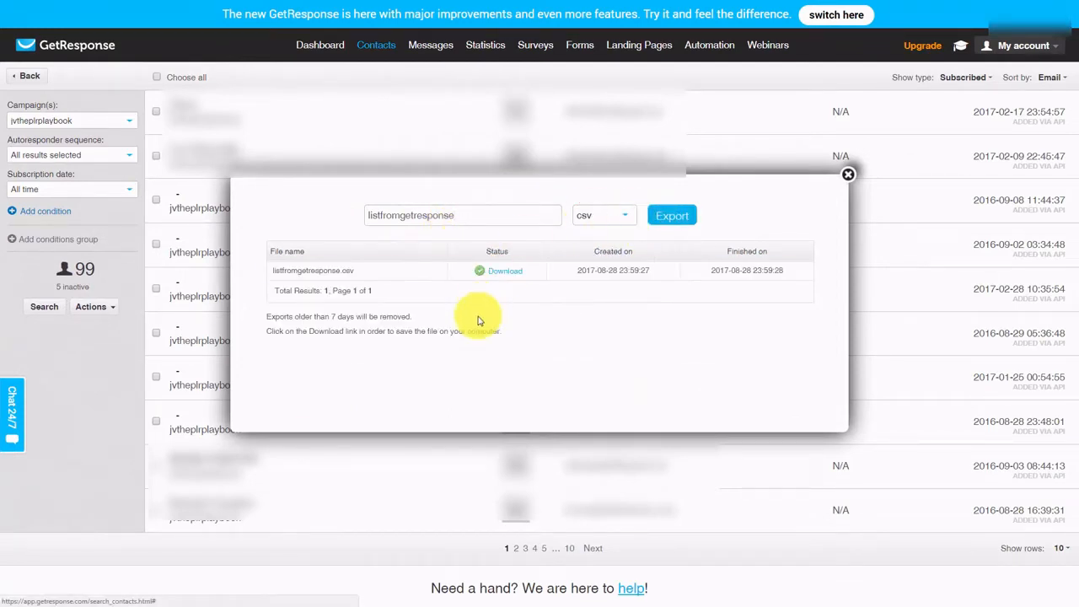
{"action": "left_click", "coordinate": [502, 277]}
{"action": "left_click", "coordinate": [74, 56]}
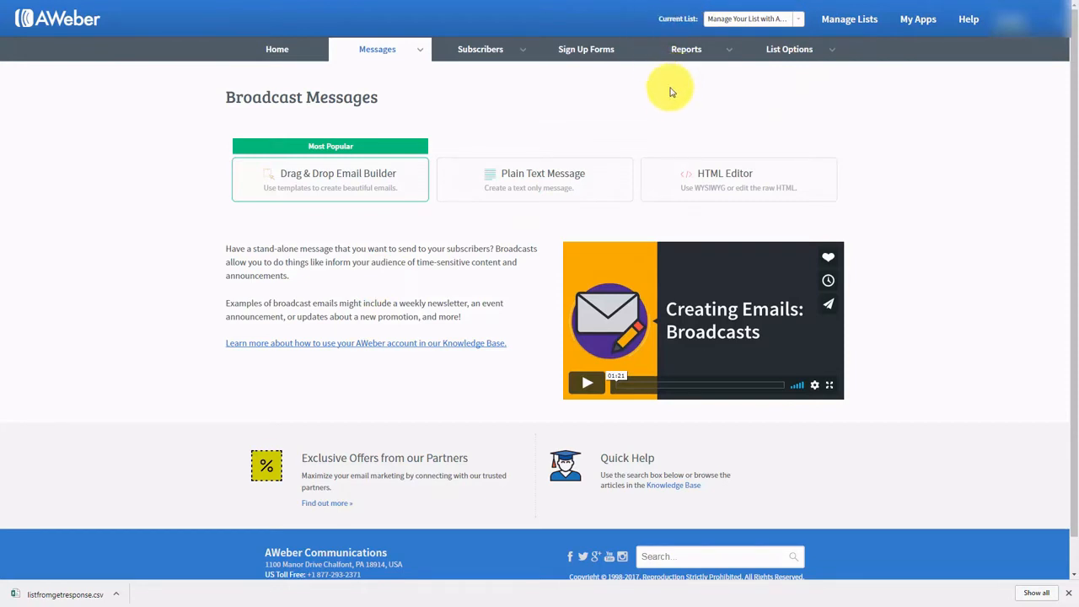
- From Subscribers > Add Subscribers, start the Import More Than 10 Subscribers wizard
{"action": "mouse_move", "coordinate": [520, 53]}
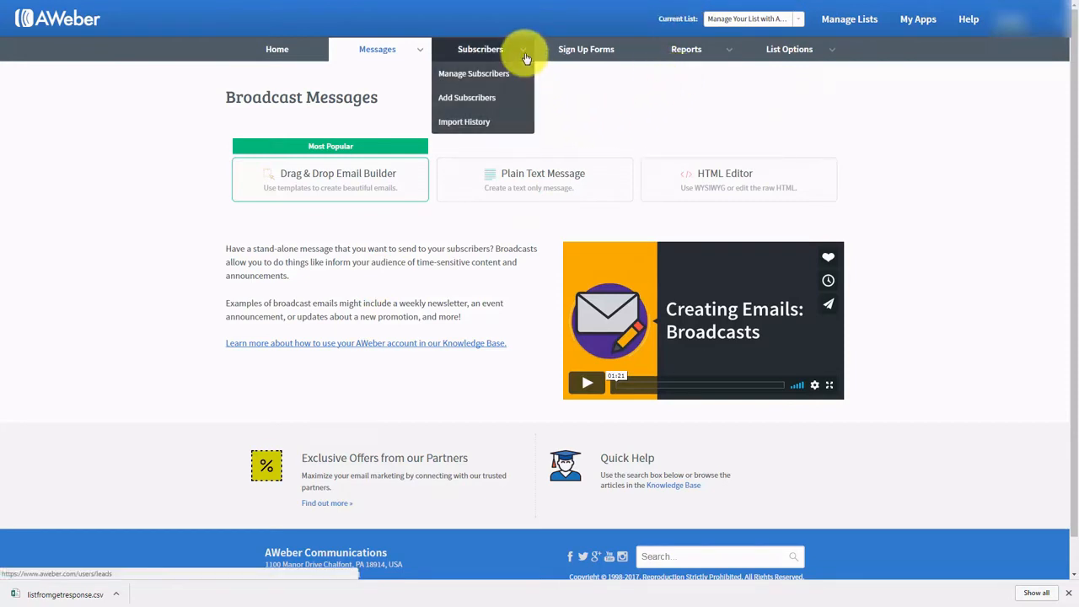
{"action": "left_click", "coordinate": [466, 100]}
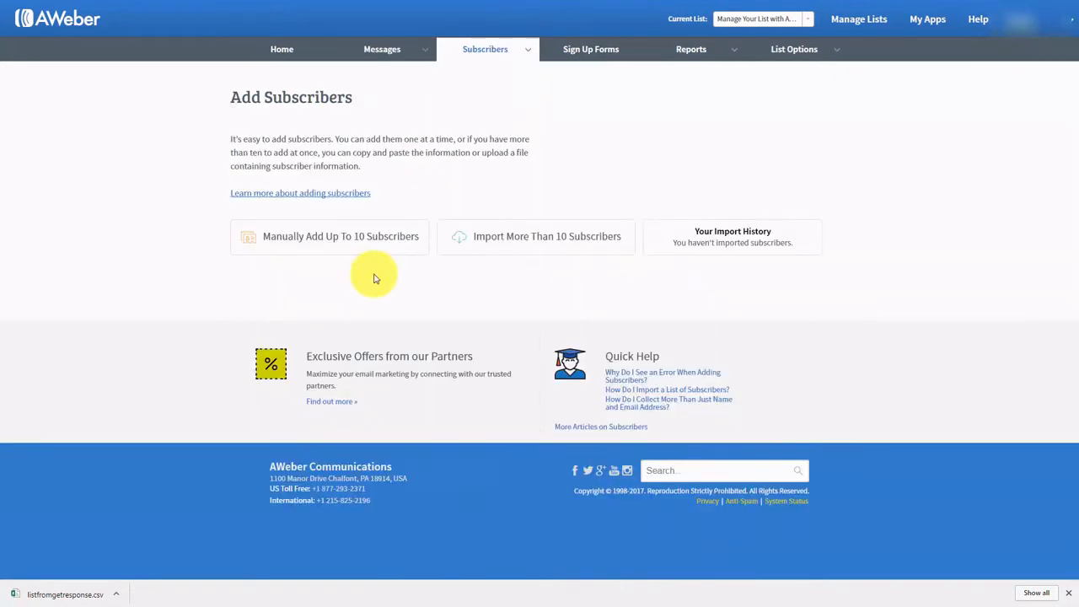
{"action": "left_click", "coordinate": [502, 241]}
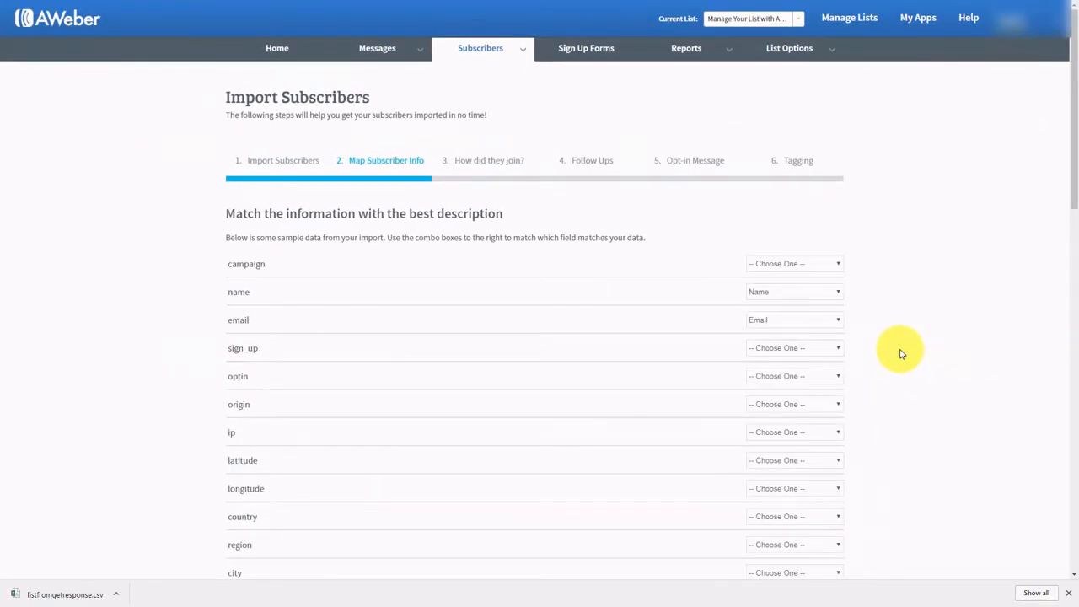
- Scroll the mapping table to check that name maps to Name and email to Email
{"action": "scroll", "coordinate": [900, 354], "scroll_direction": "down", "scroll_amount": 15}
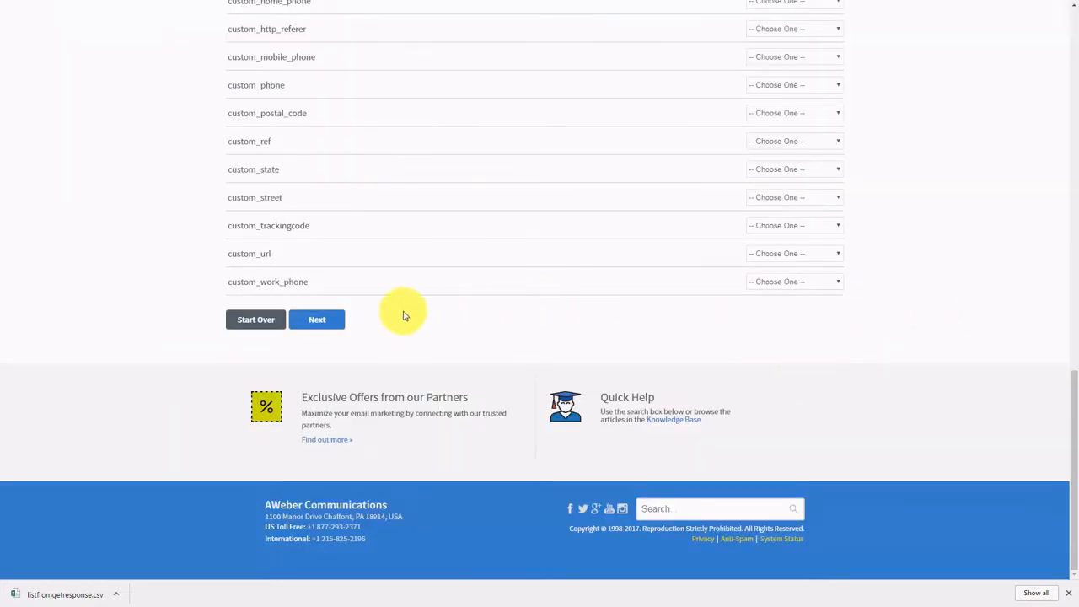
- Record the subscribers as coming from another provider, with Other as join source and a source description
{"action": "left_click", "coordinate": [316, 320]}
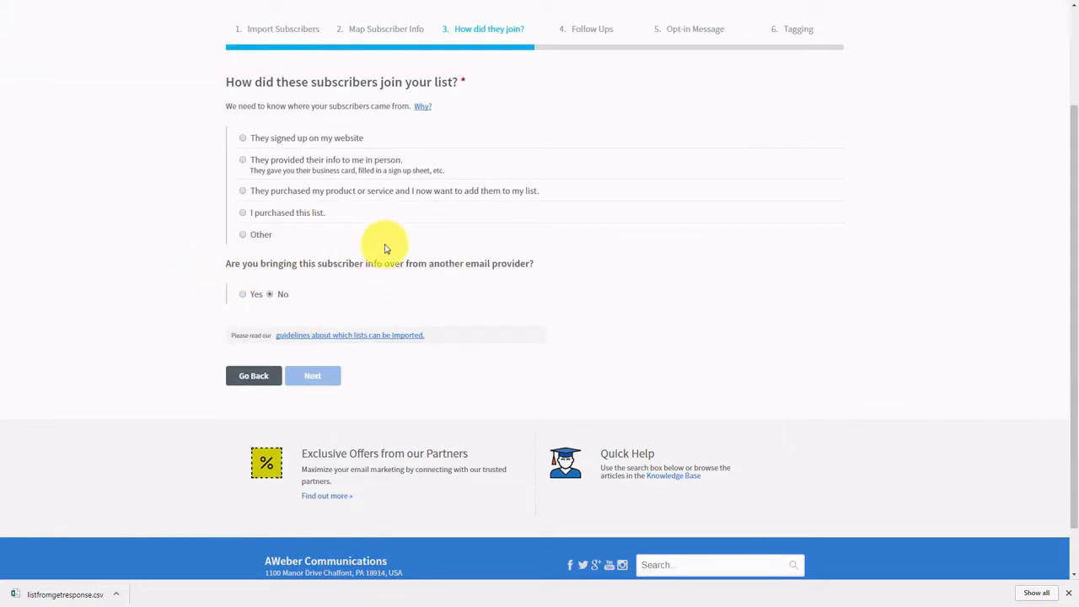
{"action": "left_click", "coordinate": [244, 296]}
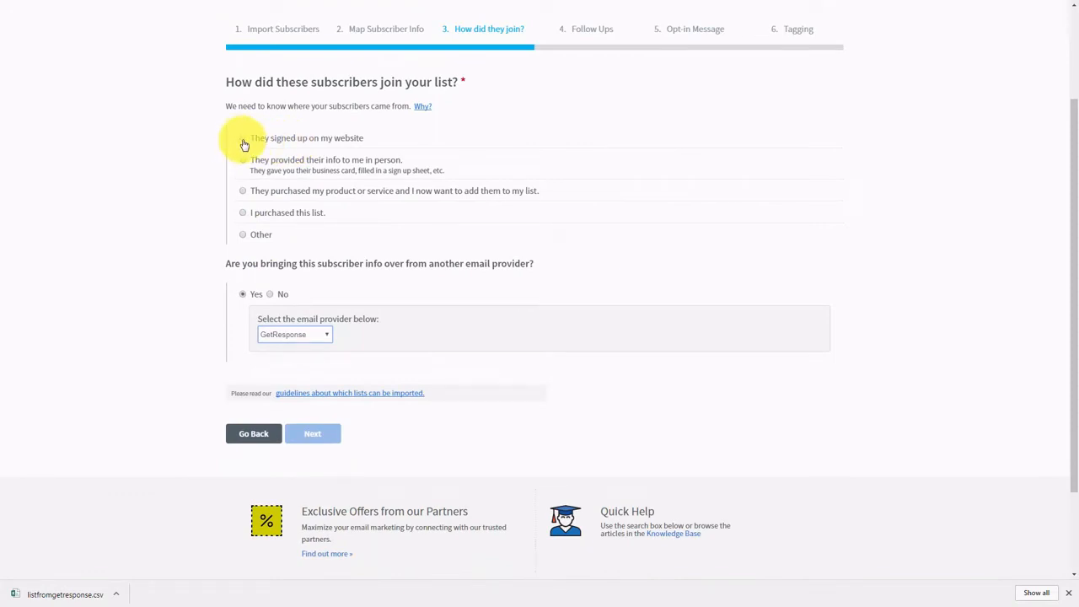
{"action": "left_click", "coordinate": [242, 140]}
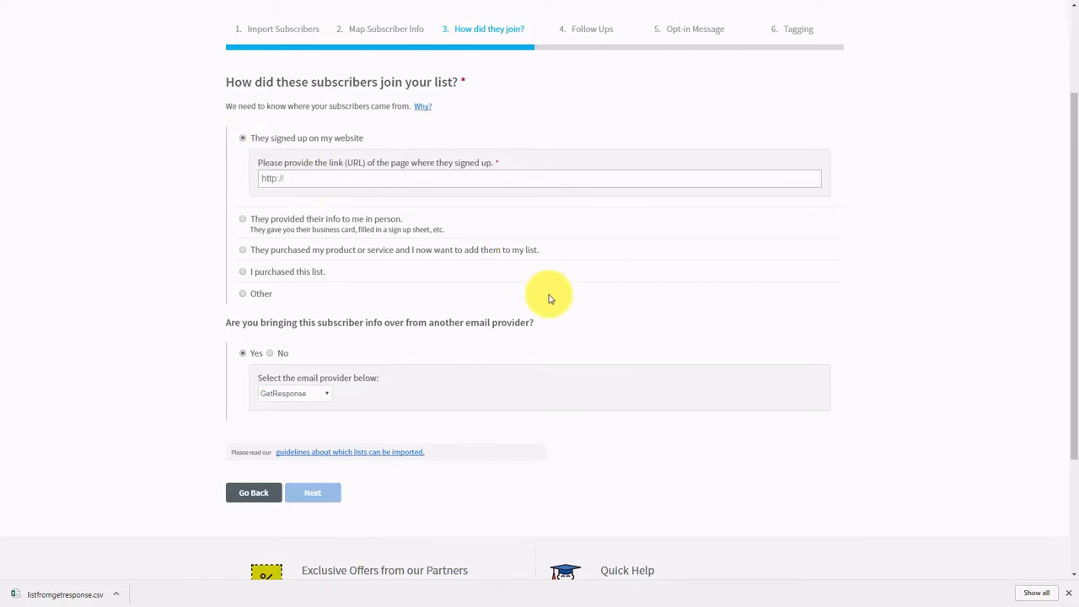
{"action": "left_click", "coordinate": [242, 293]}
{"action": "left_click", "coordinate": [276, 280]}
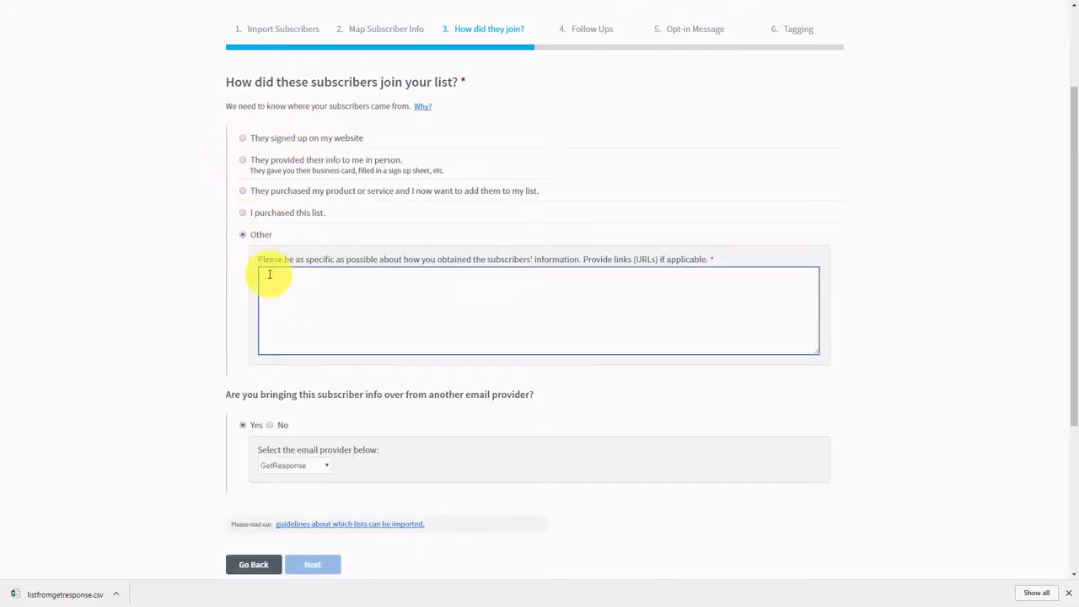
{"action": "left_click", "coordinate": [166, 289]}
{"action": "left_click", "coordinate": [301, 277]}
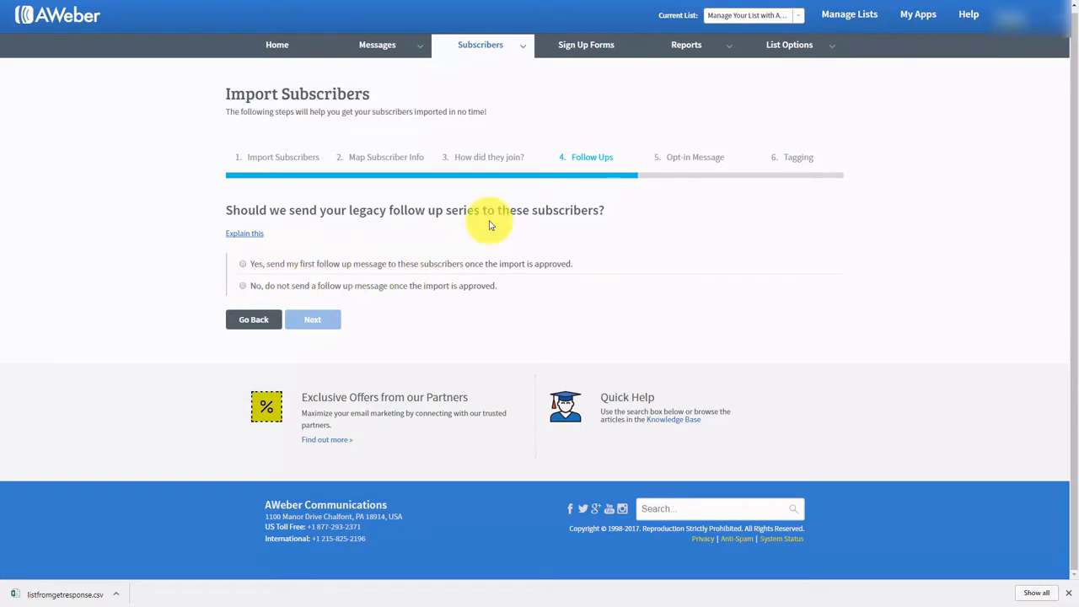
- Skip the legacy follow-ups and choose not to ask subscribers to opt in again
{"action": "left_click", "coordinate": [243, 287]}
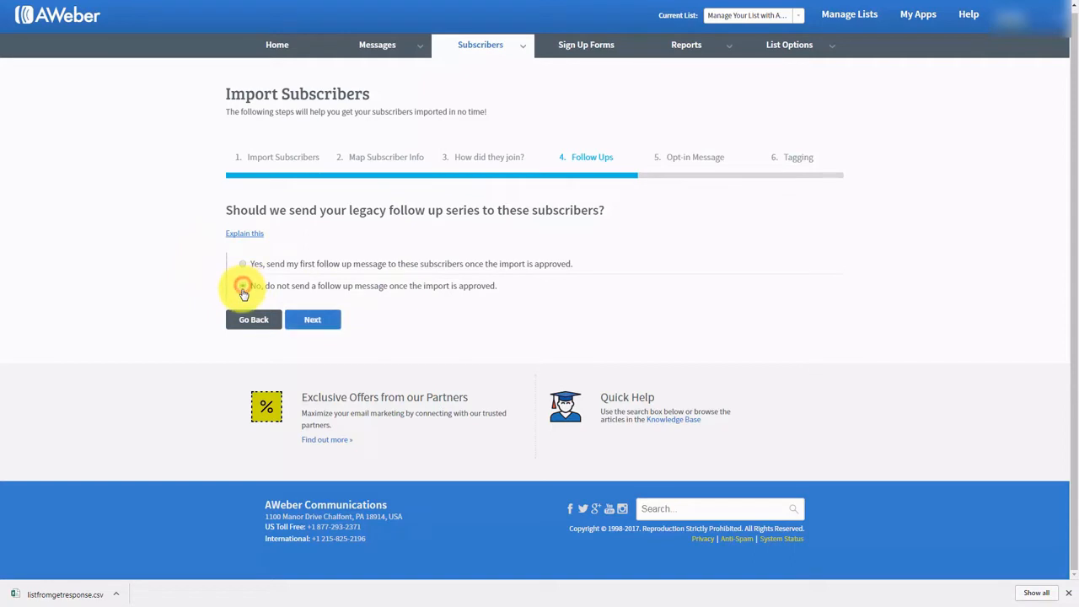
{"action": "left_click", "coordinate": [330, 324]}
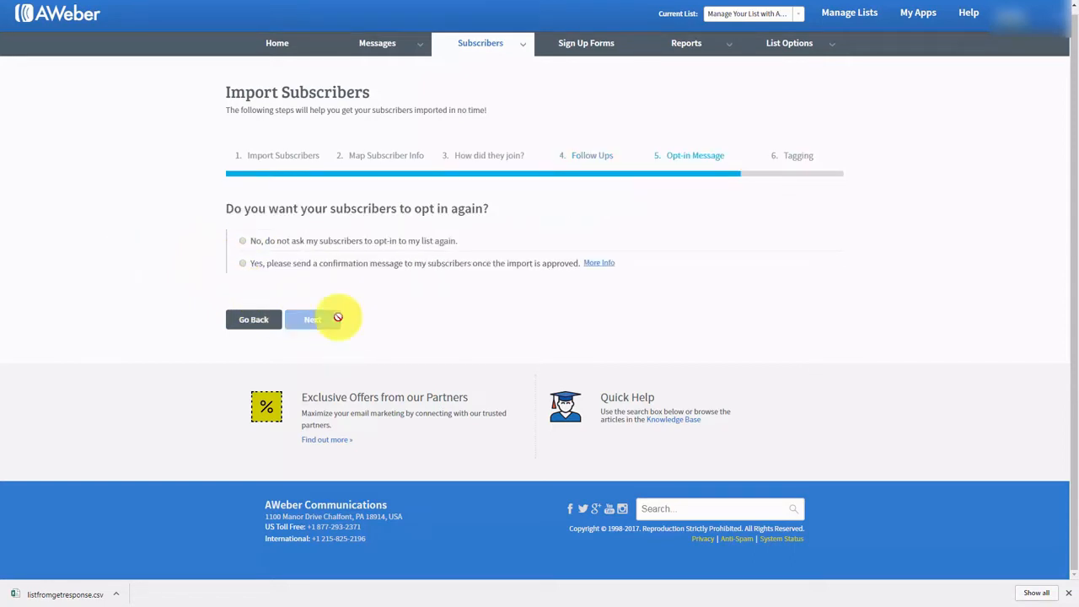
{"action": "left_click", "coordinate": [244, 243]}
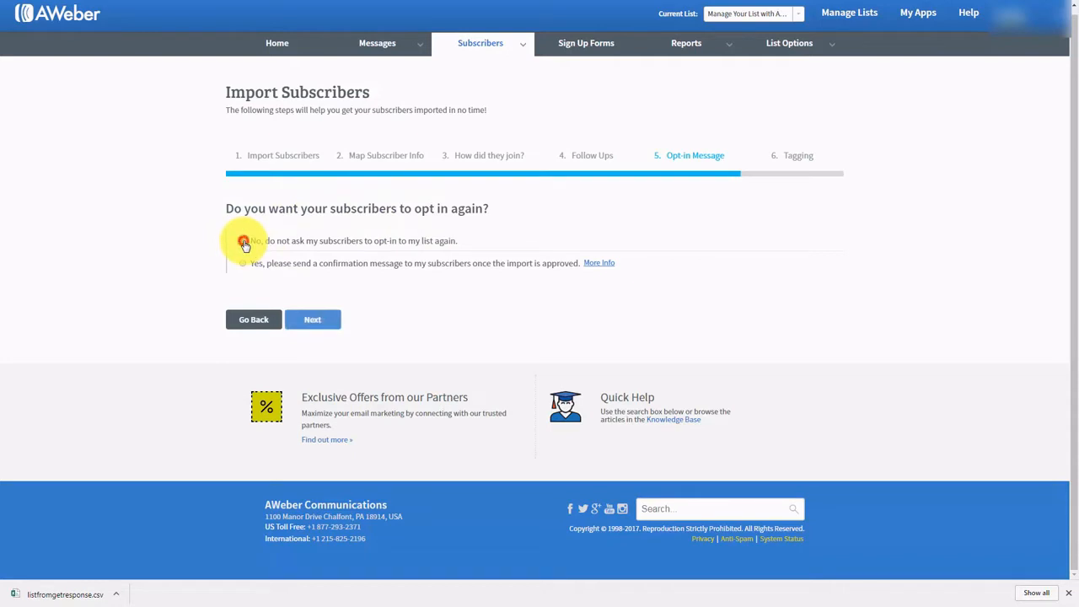
{"action": "left_click", "coordinate": [311, 322]}
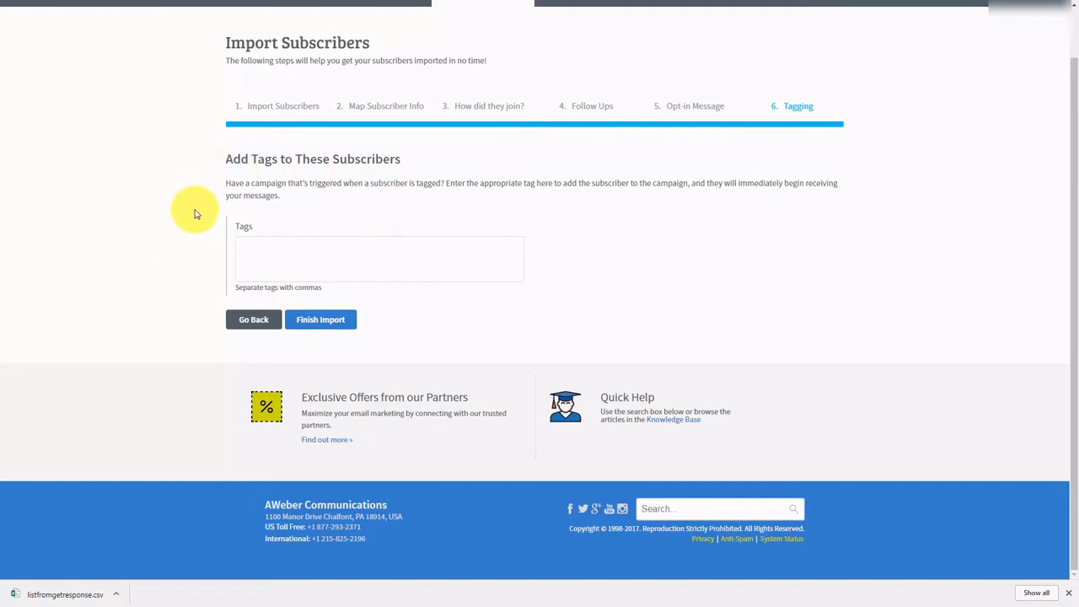
- Tag the imported subscribers 'affiliate' and finish the import
{"action": "left_click", "coordinate": [264, 245]}
{"action": "type", "text": "affiliate"}
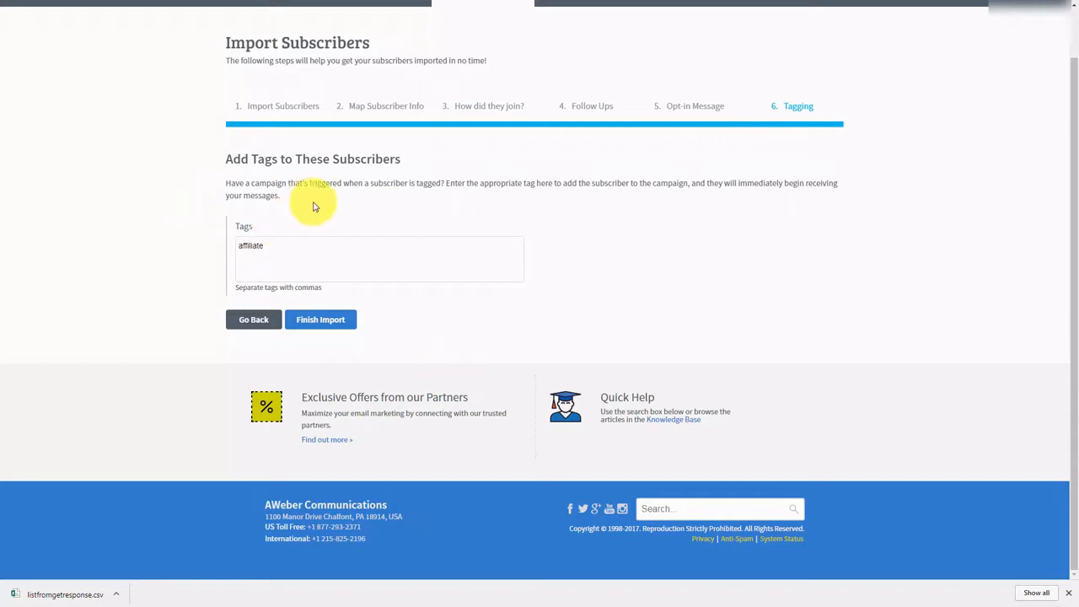
{"action": "left_click", "coordinate": [319, 322]}
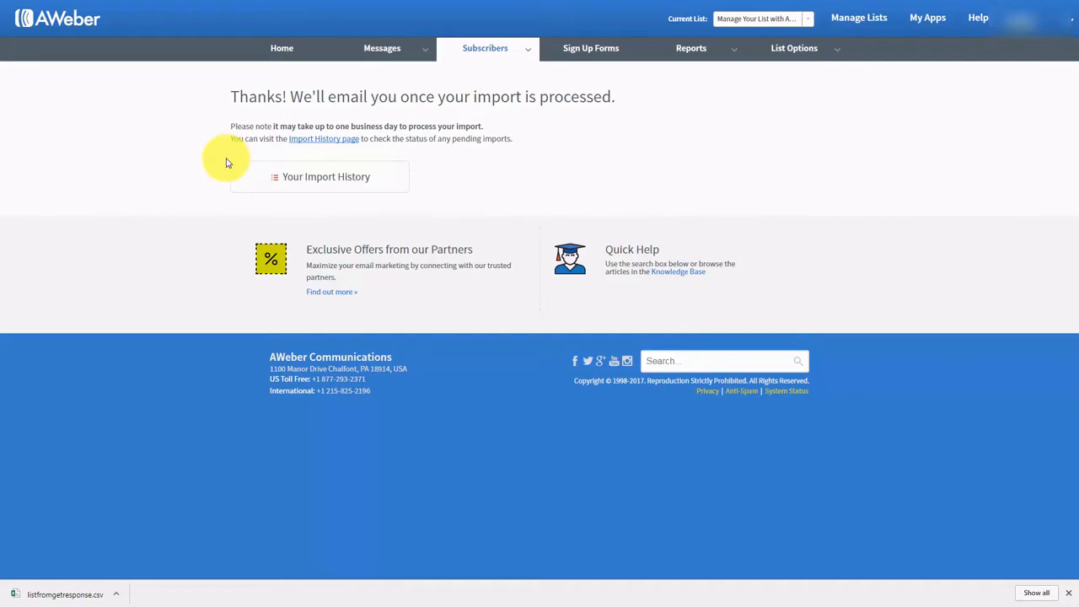
- Check the import history and the breakdown of the 2 subscribers not added
{"action": "left_click", "coordinate": [325, 141]}
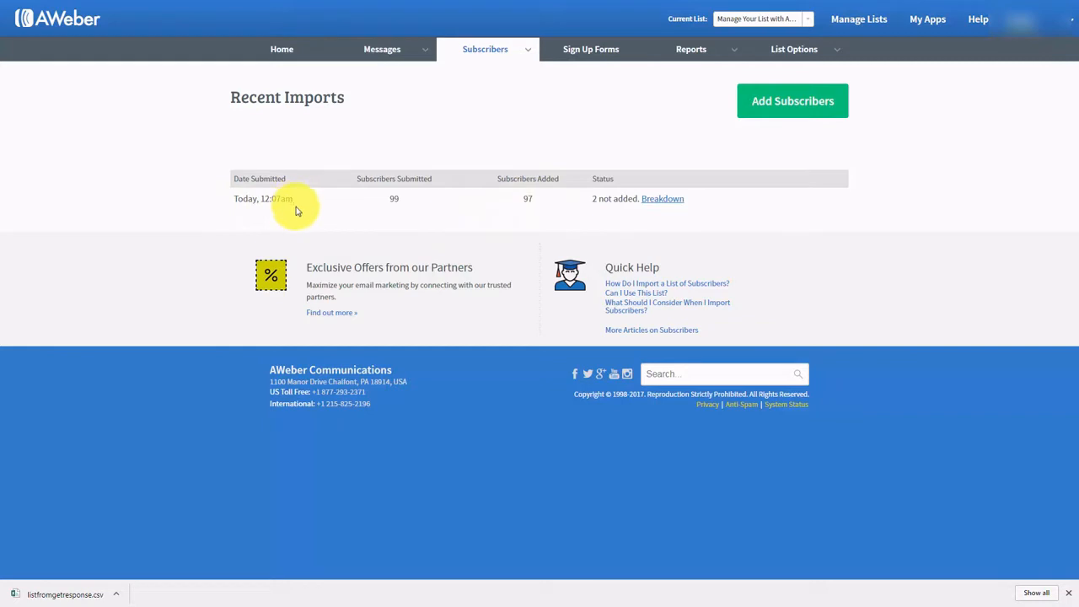
{"action": "left_click", "coordinate": [658, 206]}
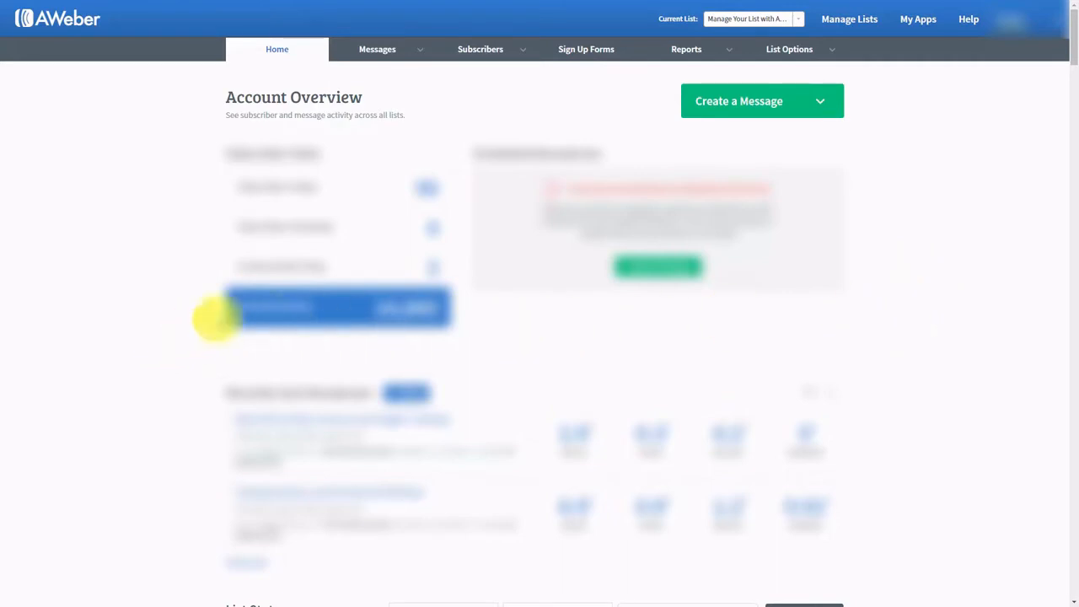
- Open List Settings for Manage Your List with Aweber and highlight its unique list ID
{"action": "mouse_move", "coordinate": [805, 58]}
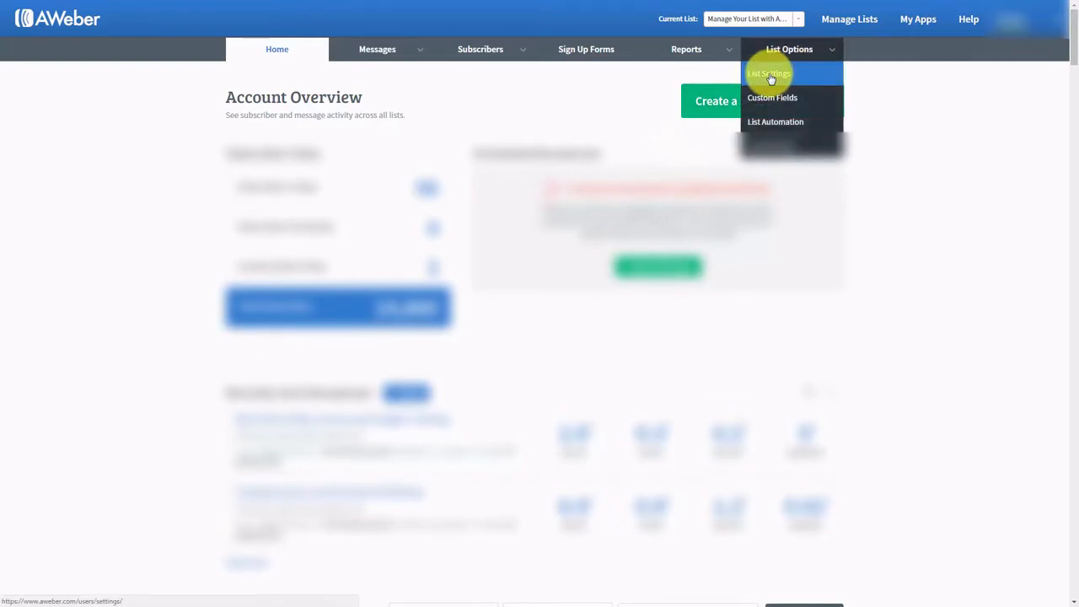
{"action": "left_click", "coordinate": [769, 76]}
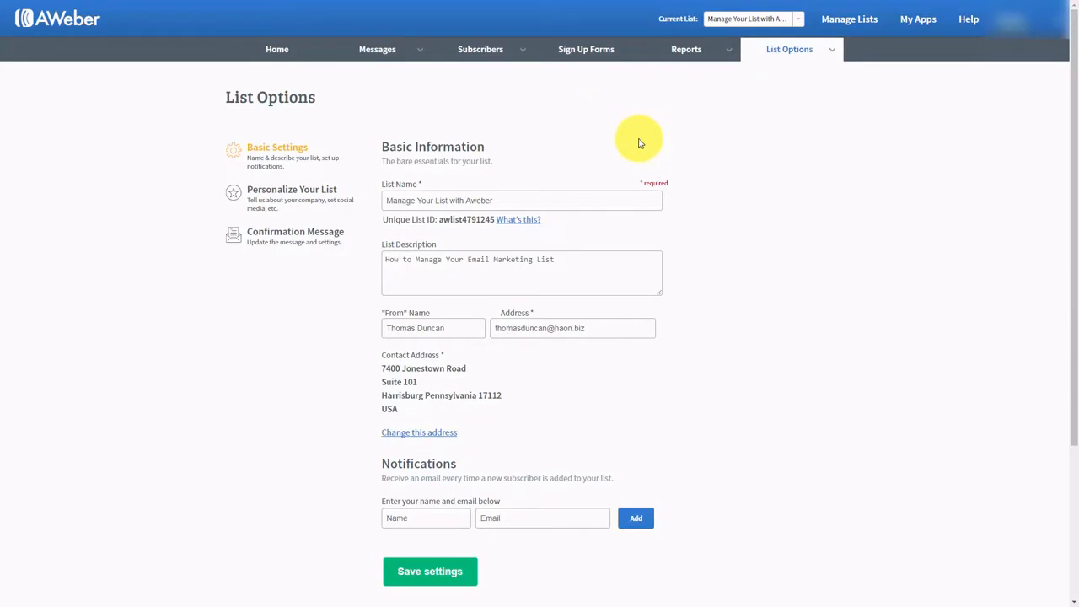
{"action": "left_click", "coordinate": [390, 199]}
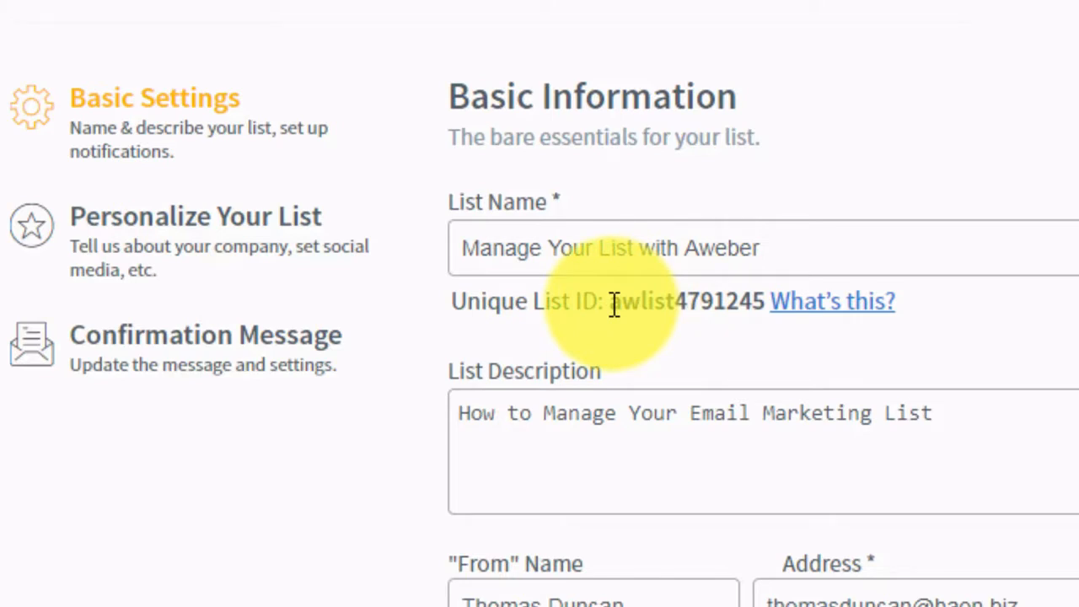
{"action": "left_click_drag", "start_coordinate": [613, 304], "coordinate": [764, 304]}
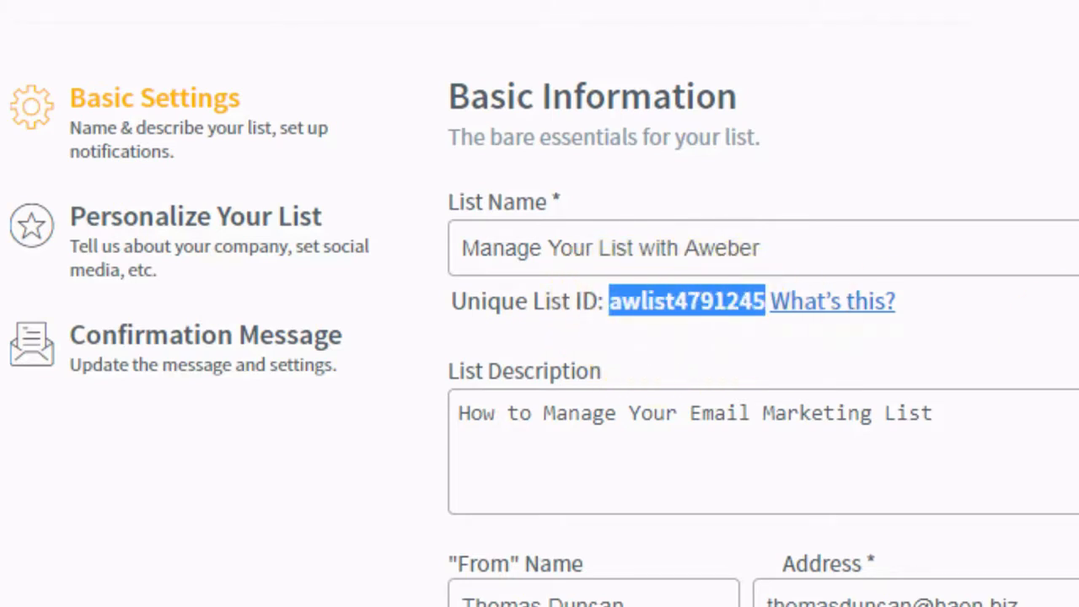
{"action": "left_click", "coordinate": [609, 301]}
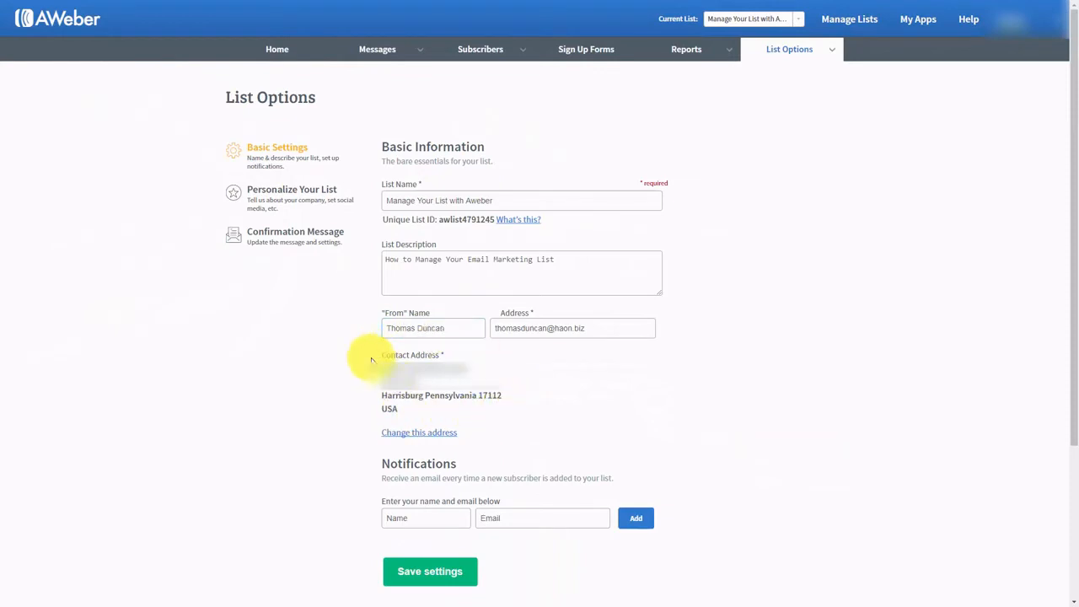
- Look over the list's Notifications settings, then bring up the Add a Subscriber form
{"action": "mouse_move", "coordinate": [445, 356]}
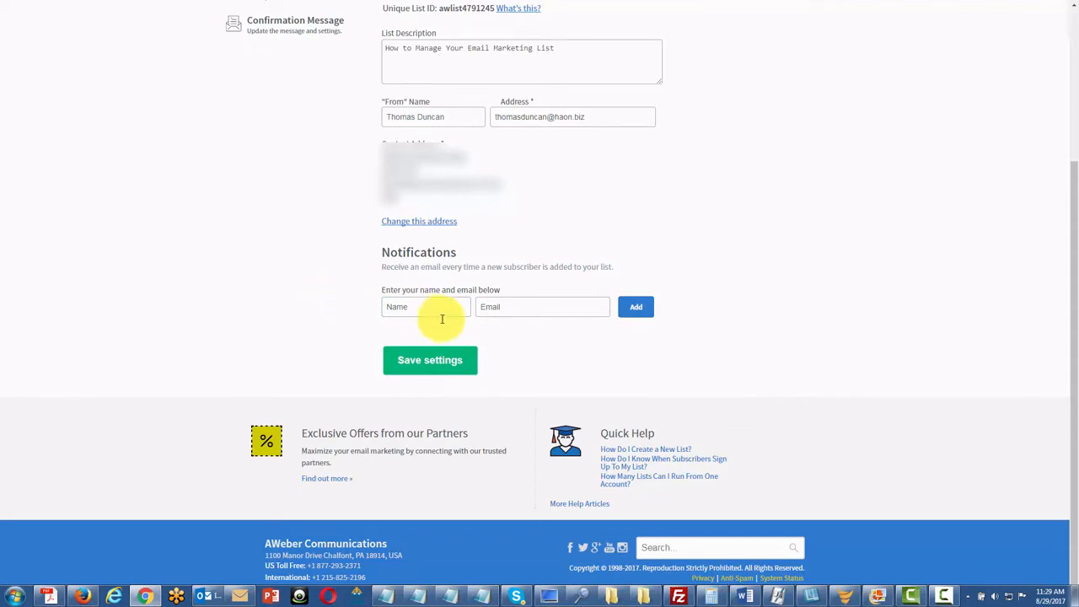
{"action": "left_click", "coordinate": [412, 308]}
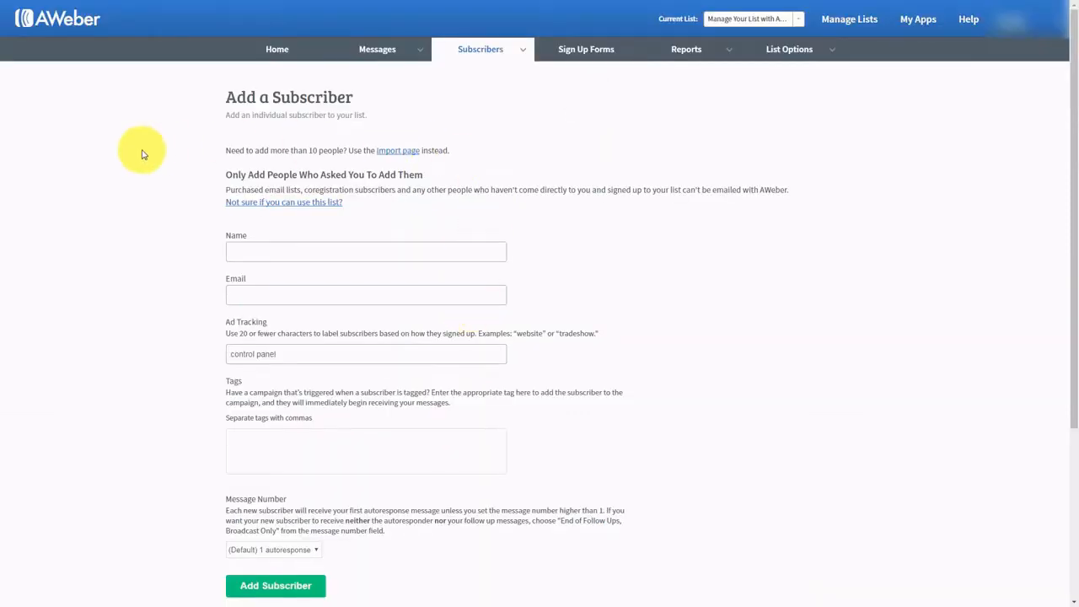
- Enter a test subscriber's name and e-mail address and add them to the list
{"action": "mouse_move", "coordinate": [512, 56]}
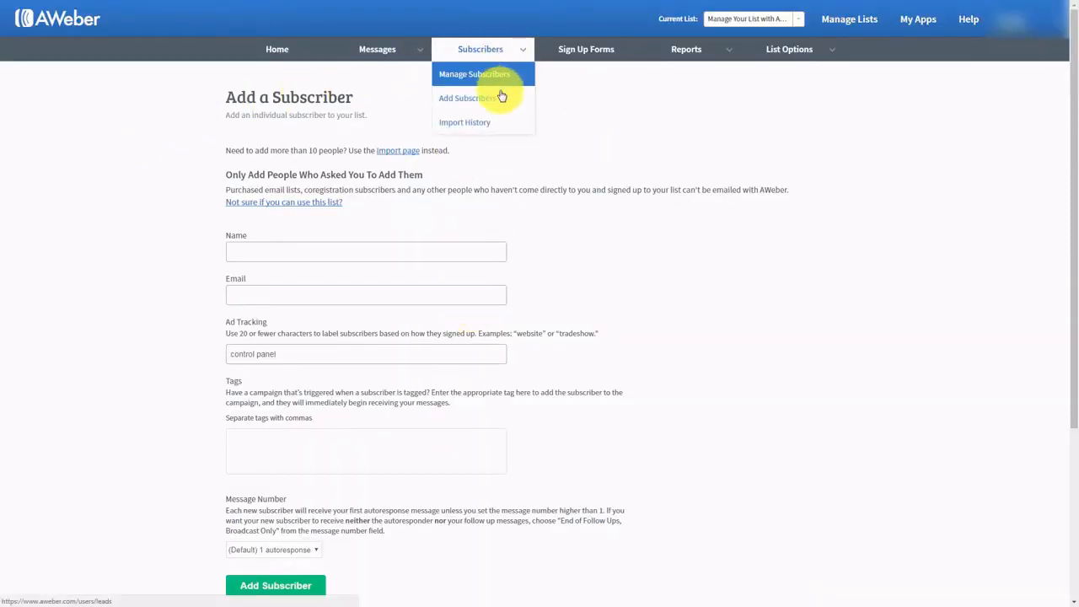
{"action": "left_click", "coordinate": [253, 251]}
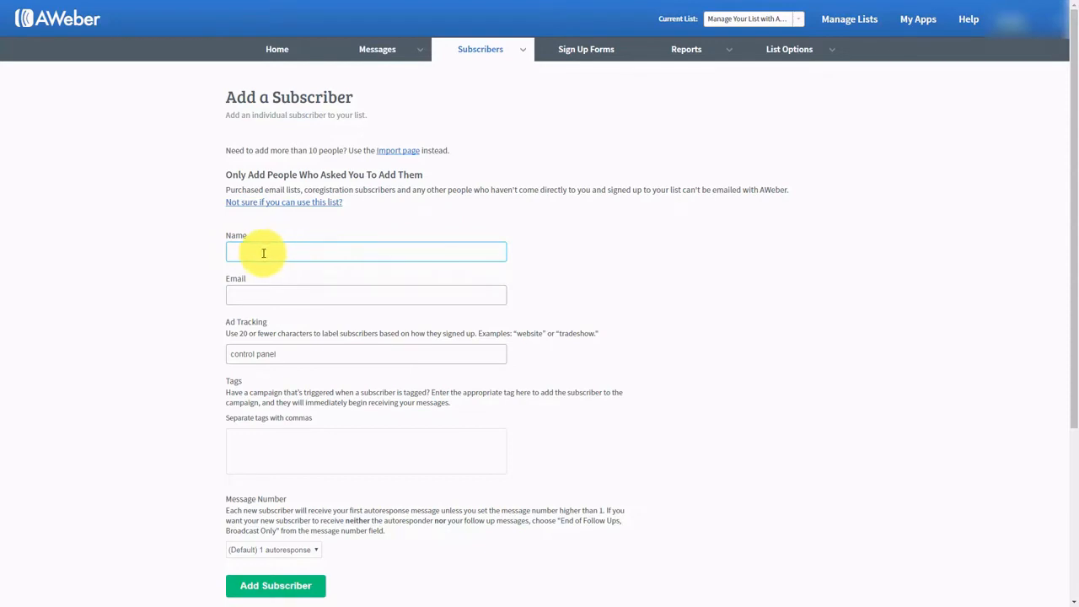
{"action": "left_click", "coordinate": [160, 169]}
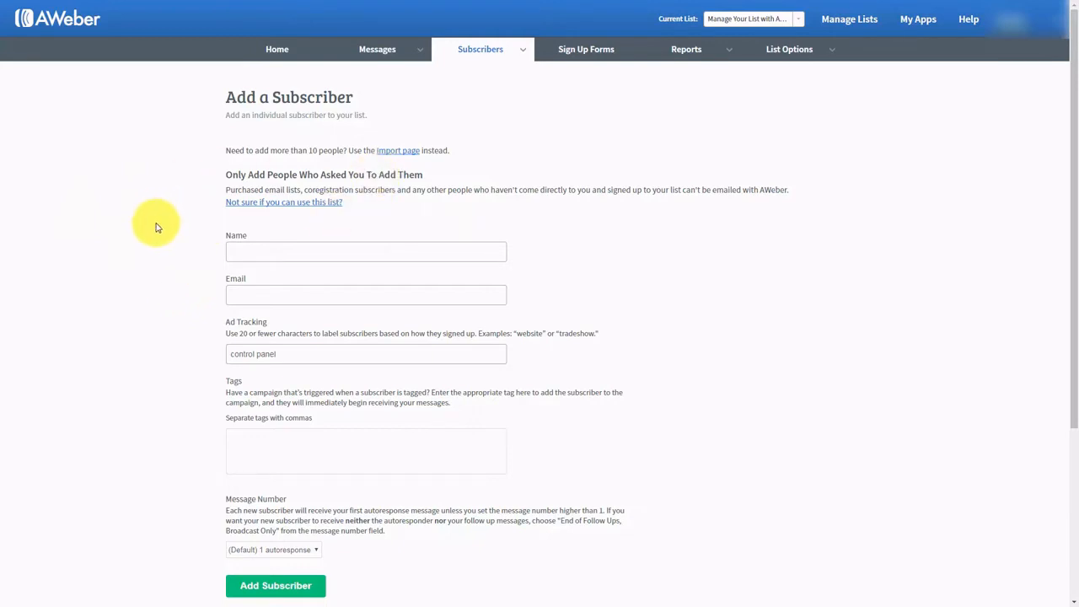
{"action": "left_click", "coordinate": [289, 251]}
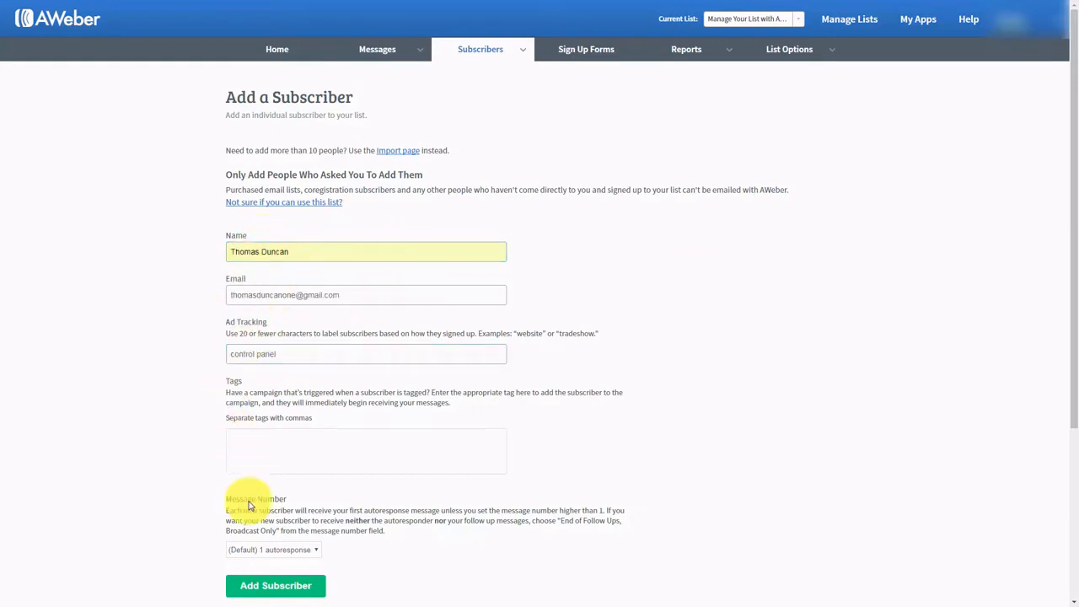
{"action": "left_click", "coordinate": [273, 587]}
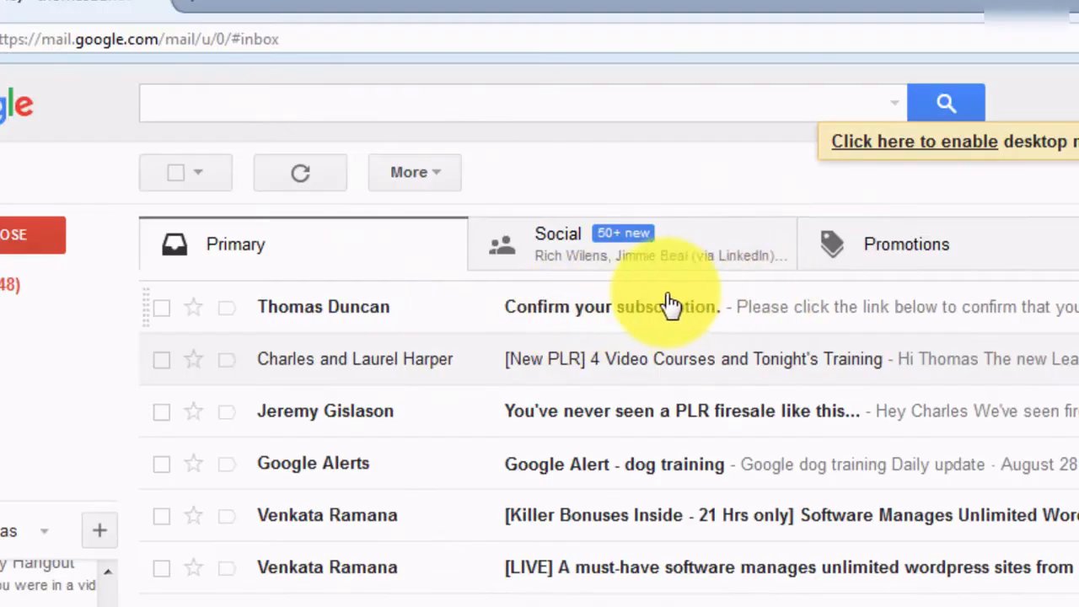
- Open the 'Confirm your subscription' email and follow its aweber.com confirmation link
{"action": "left_click", "coordinate": [739, 318]}
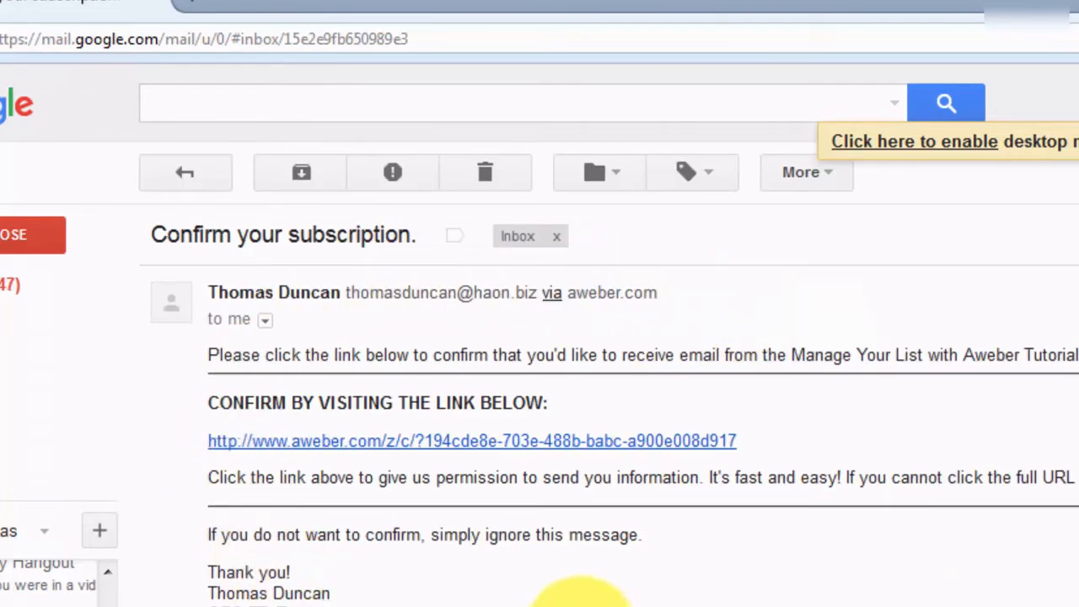
{"action": "left_click", "coordinate": [459, 447]}
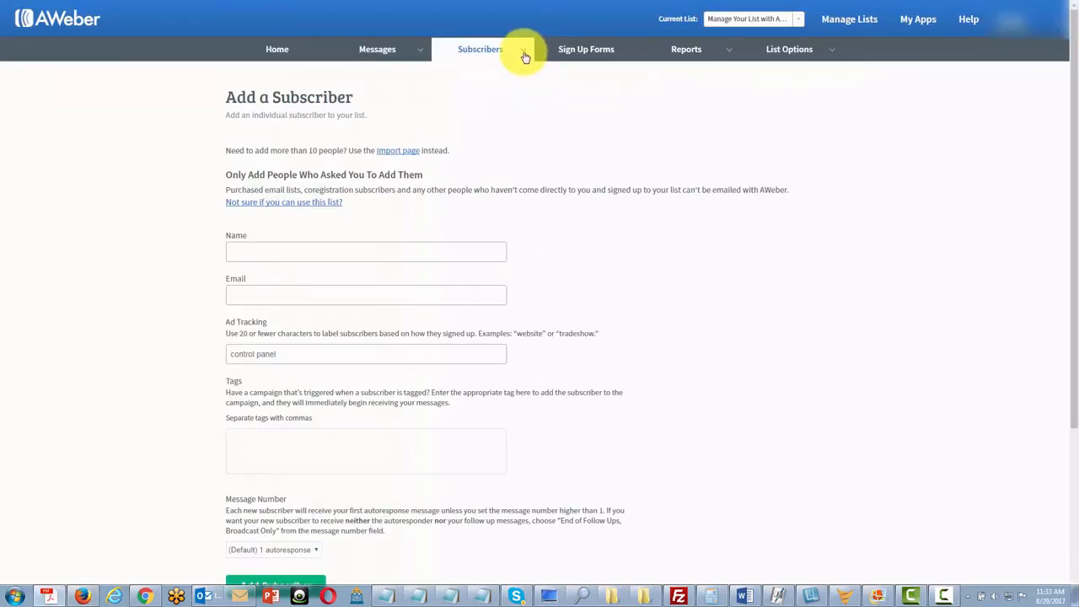
{"action": "mouse_move", "coordinate": [523, 52]}
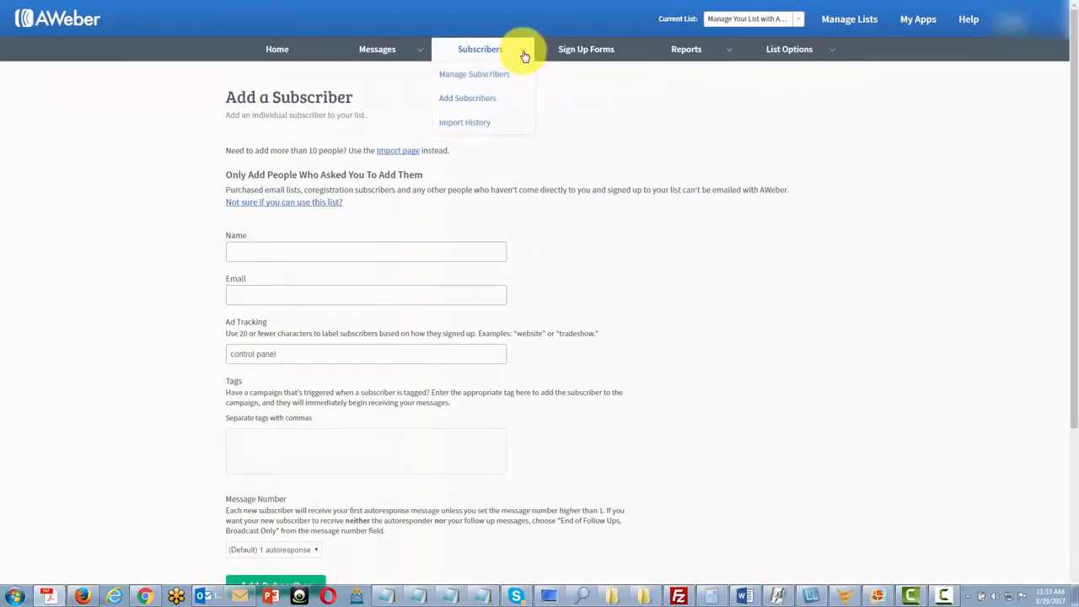
- Go to Manage Subscribers to see the test subscriber listed as Subscribed
{"action": "left_click", "coordinate": [485, 76]}
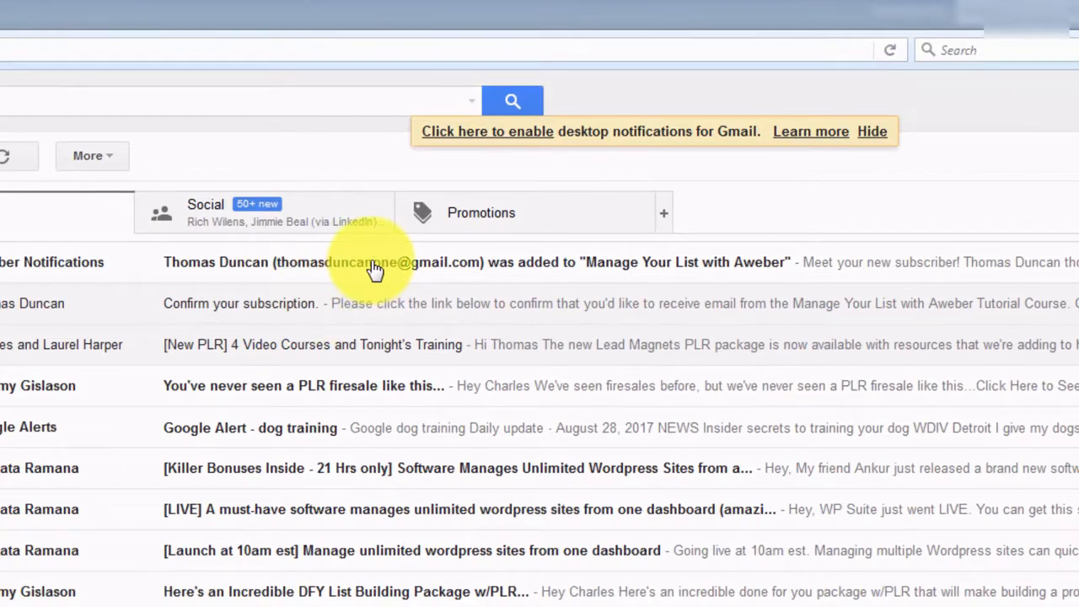
- Open the AWeber Subscriber Notifications email about the new subscriber to Manage Your List with Aweber
{"action": "left_click", "coordinate": [373, 265]}
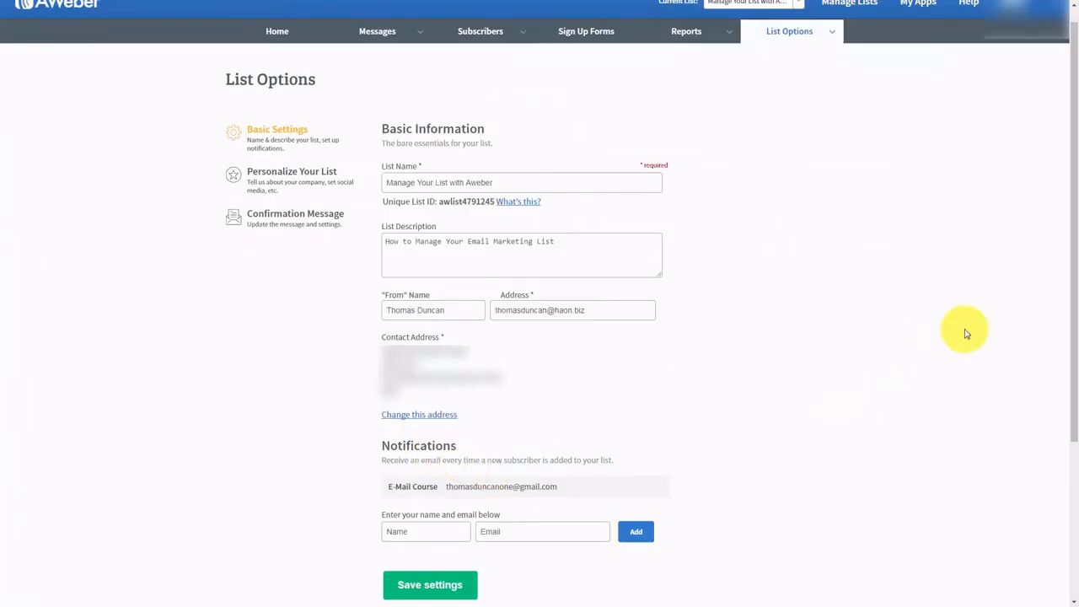
- Go to the list's Personalize Your List settings and start editing the empty Email Signature
{"action": "scroll", "coordinate": [885, 369], "scroll_direction": "up", "scroll_amount": 1}
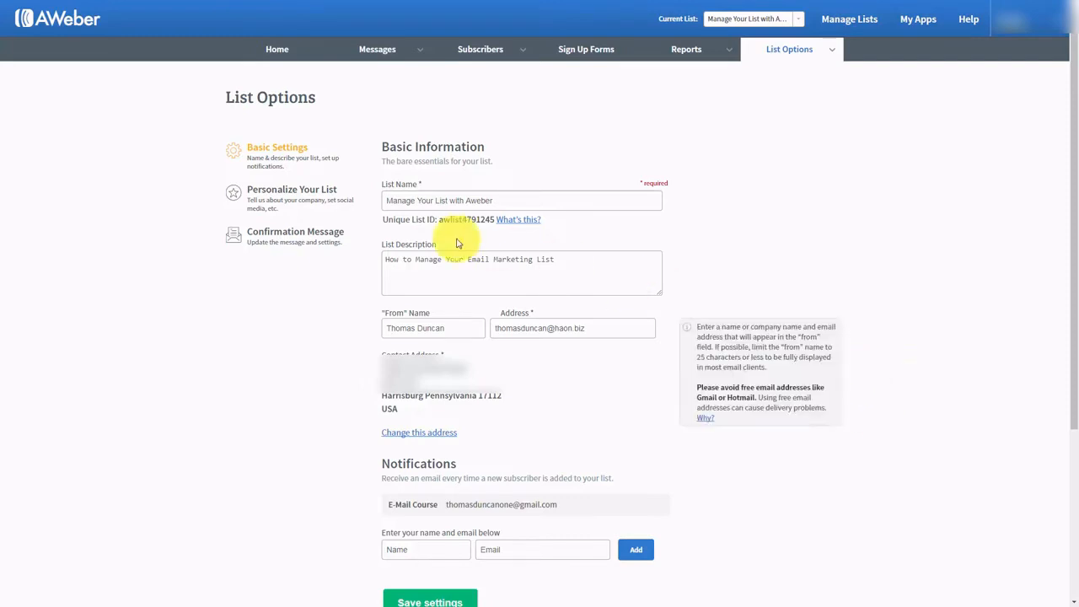
{"action": "left_click", "coordinate": [283, 193]}
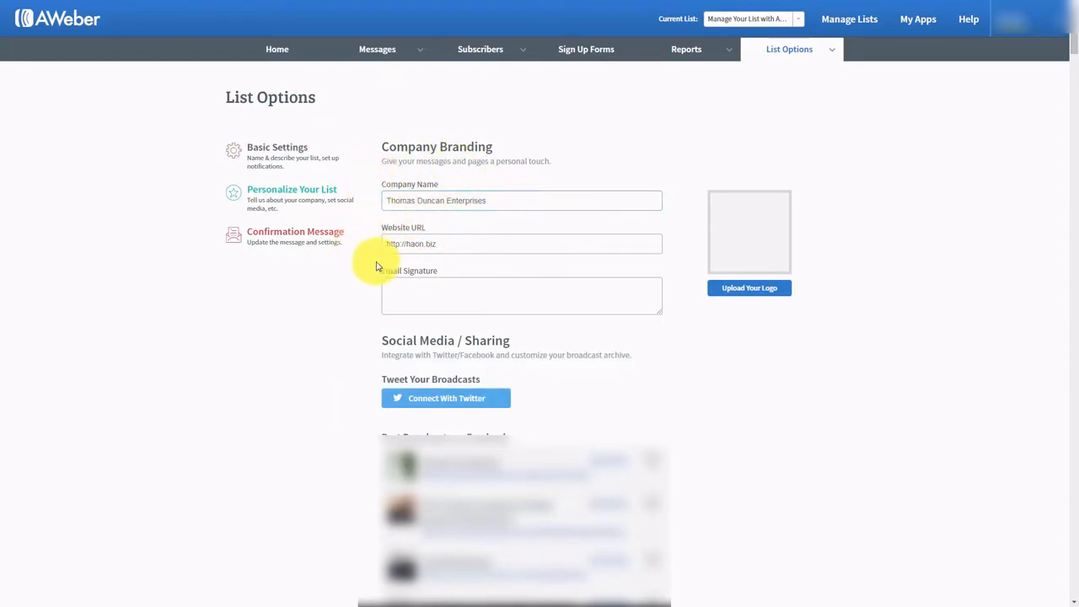
{"action": "left_click", "coordinate": [428, 291]}
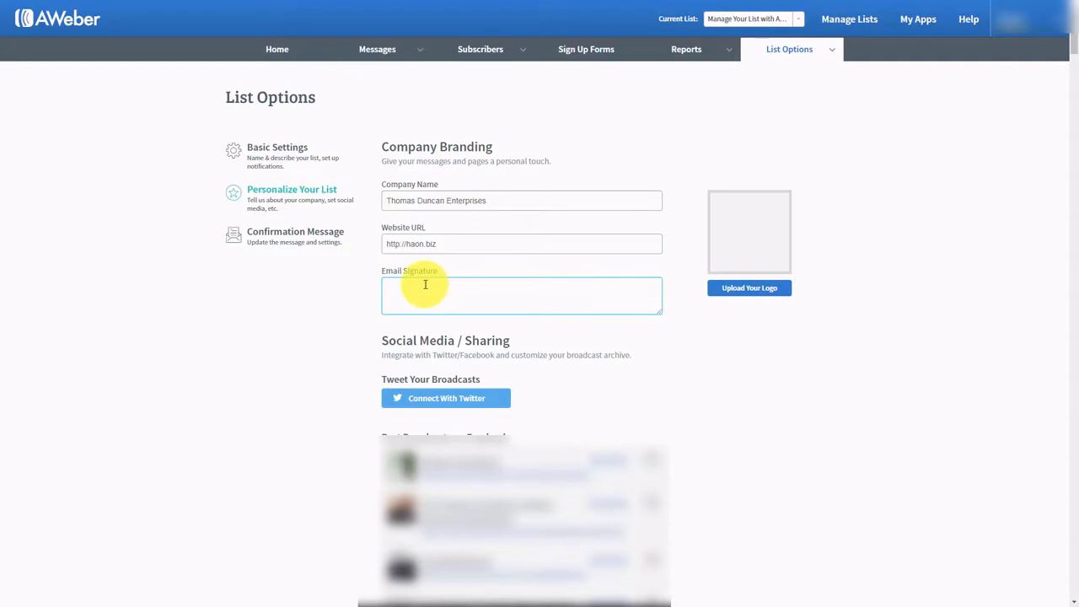
- Add a two-line email signature and a logo, then begin connecting the list to Twitter
{"action": "left_click", "coordinate": [749, 287]}
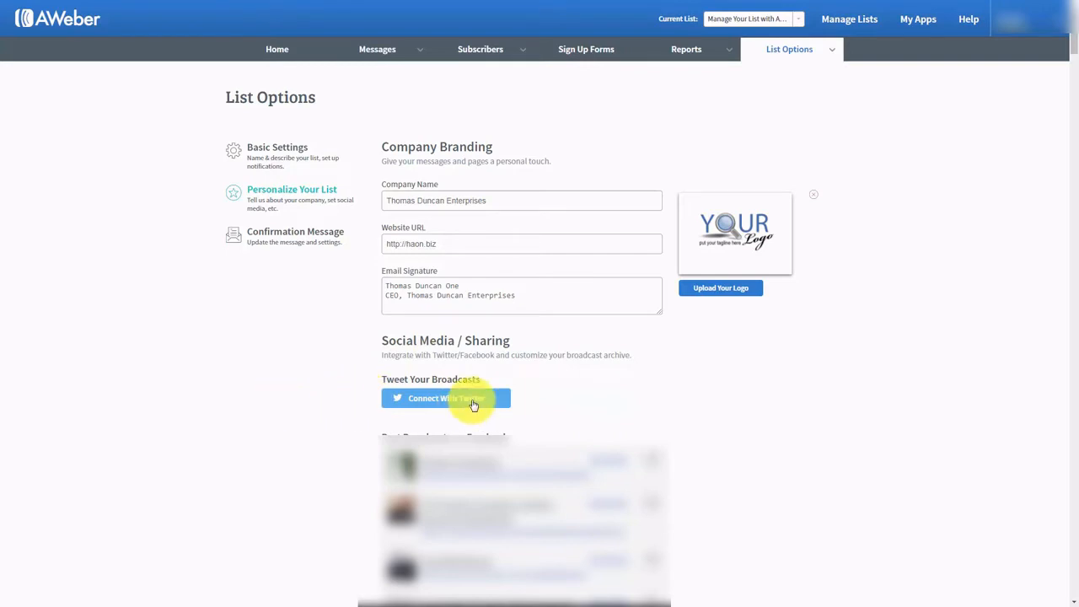
{"action": "left_click", "coordinate": [420, 400]}
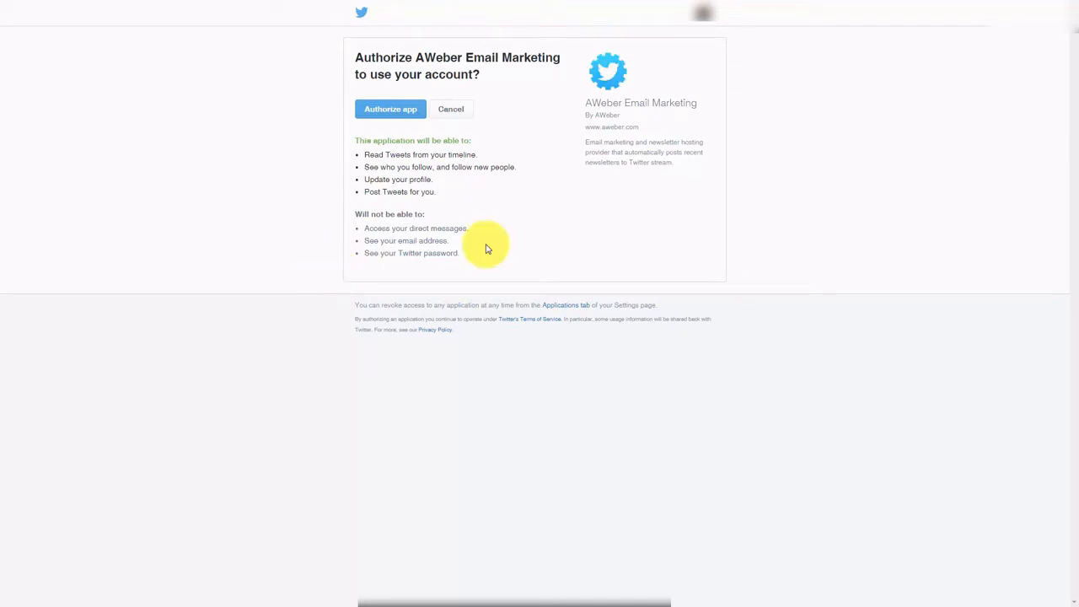
- Authorize AWeber Email Marketing to use the Twitter account for broadcasts
{"action": "left_click", "coordinate": [390, 110]}
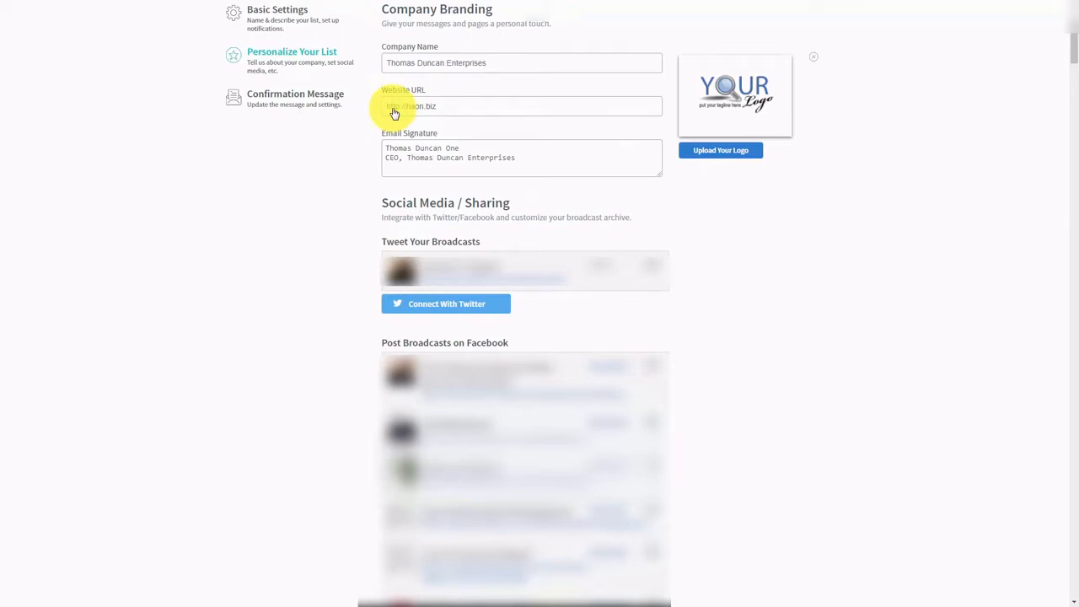
- Connect the Harrisburg Real Estate Facebook page for posting broadcasts
{"action": "scroll", "coordinate": [393, 113], "scroll_direction": "down", "scroll_amount": 15}
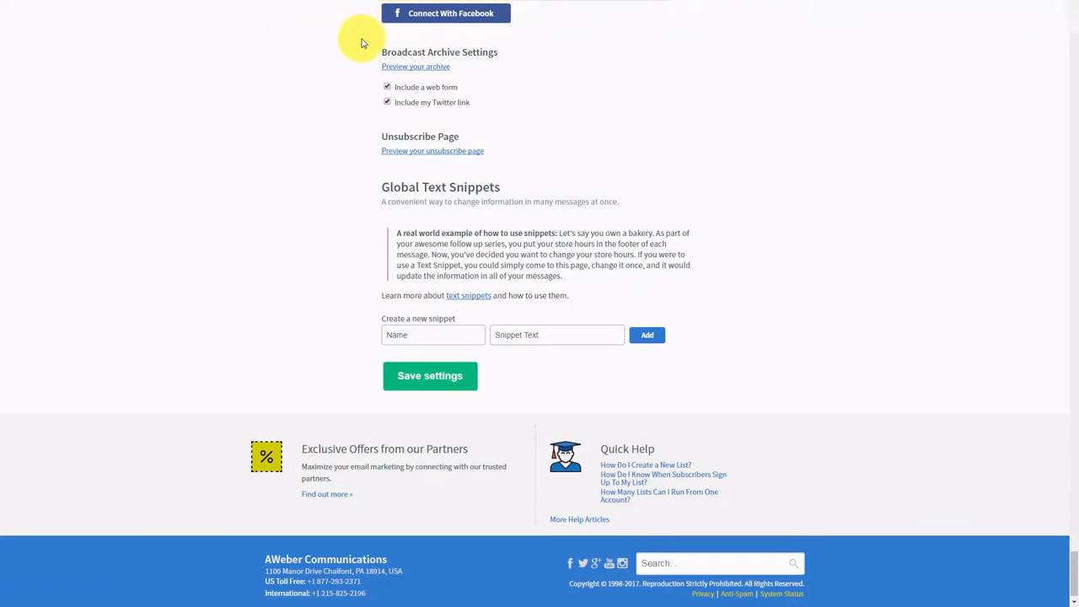
{"action": "left_click", "coordinate": [461, 24]}
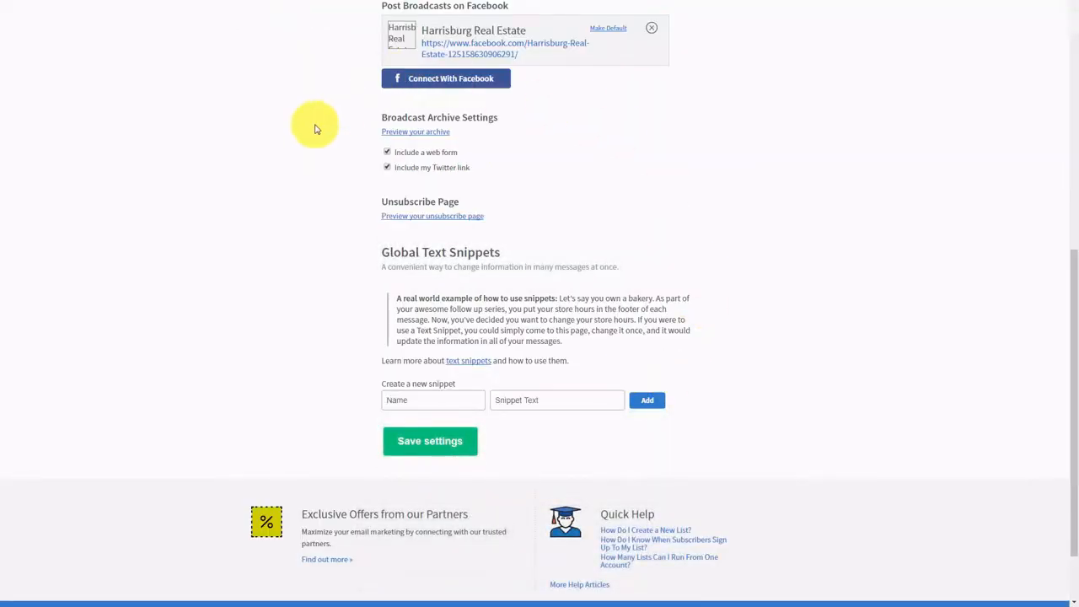
- Make Harrisburg Real Estate the default Facebook page and preview the broadcast archive and unsubscribe page
{"action": "left_click", "coordinate": [610, 30]}
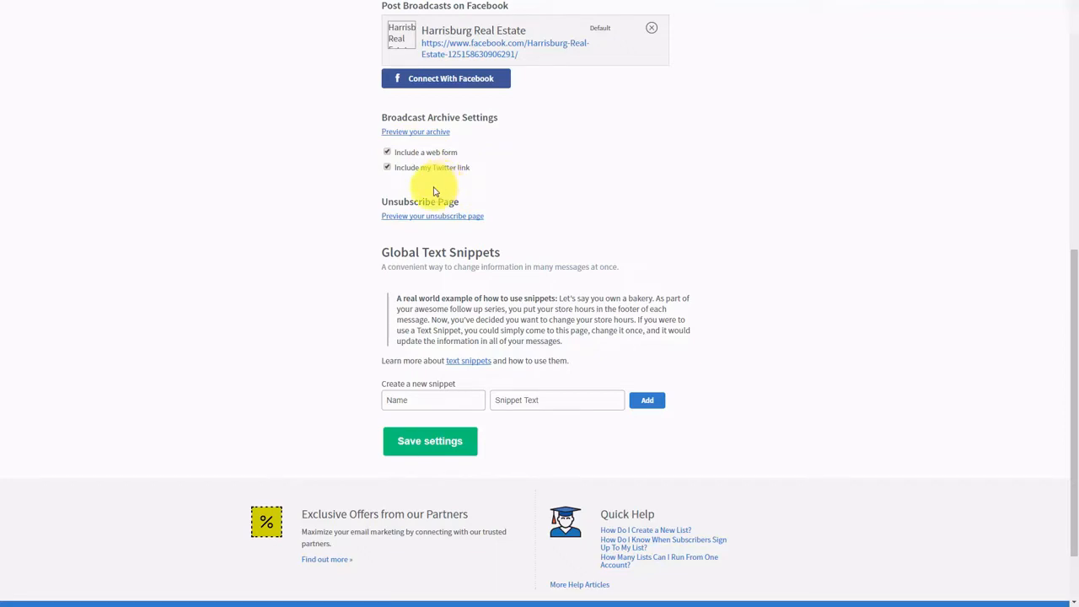
{"action": "left_click", "coordinate": [404, 139]}
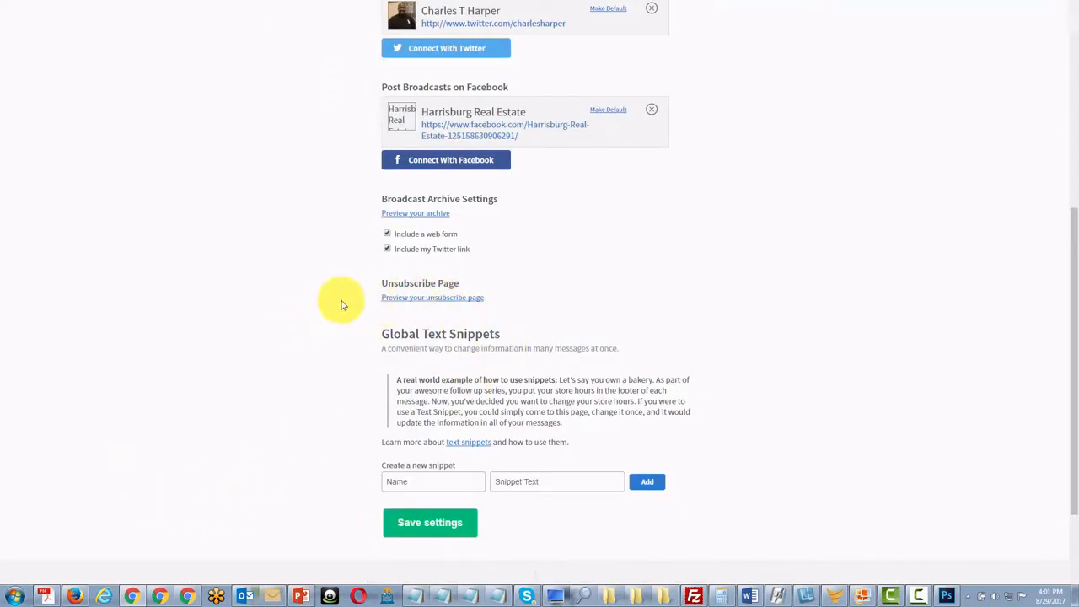
{"action": "left_click", "coordinate": [420, 299]}
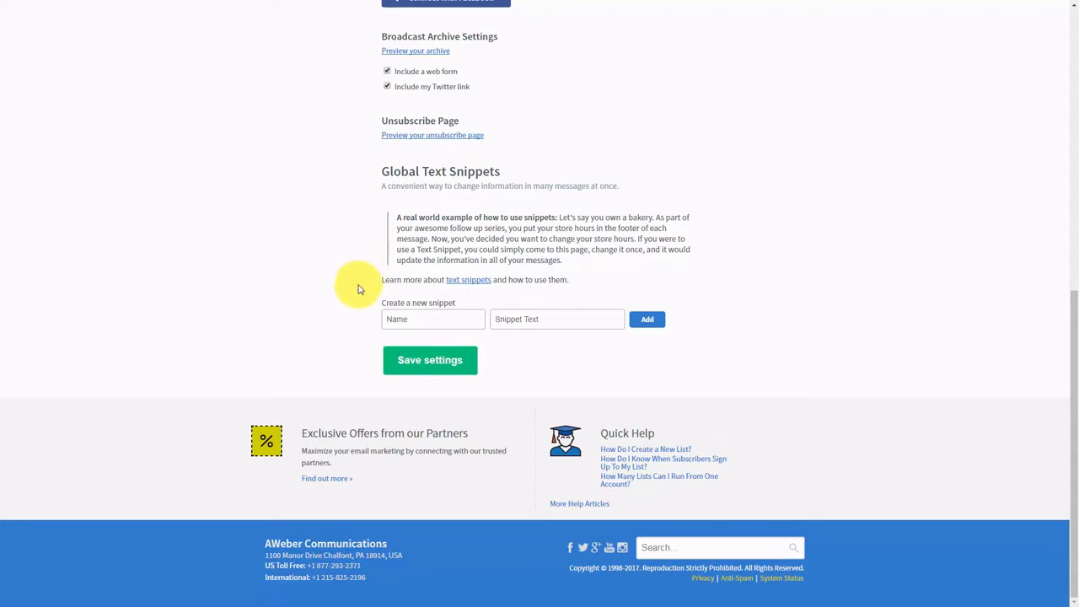
{"action": "left_click", "coordinate": [412, 318]}
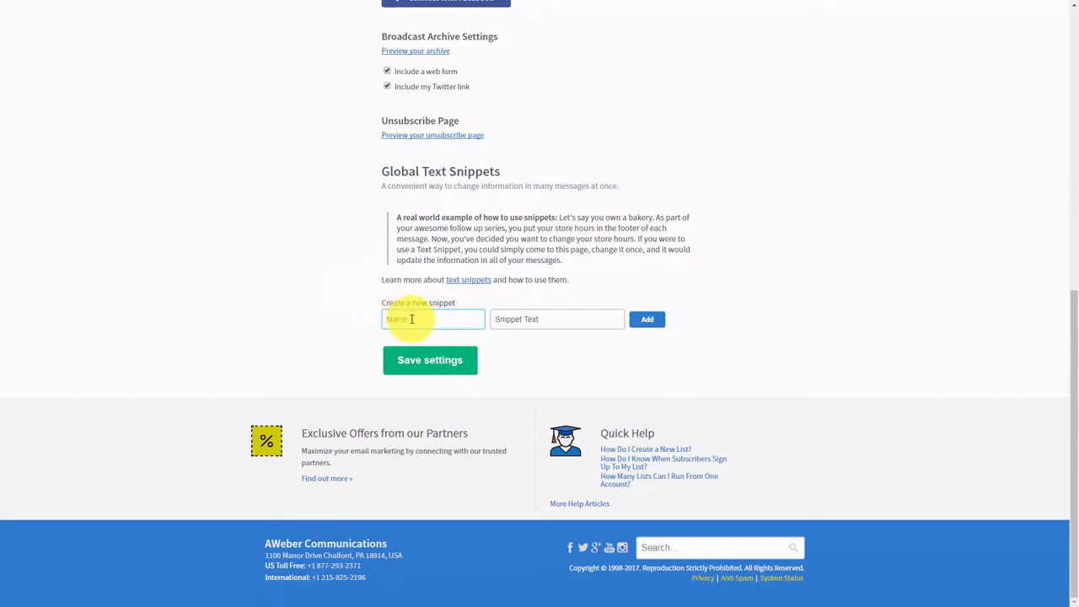
{"action": "left_click", "coordinate": [403, 319]}
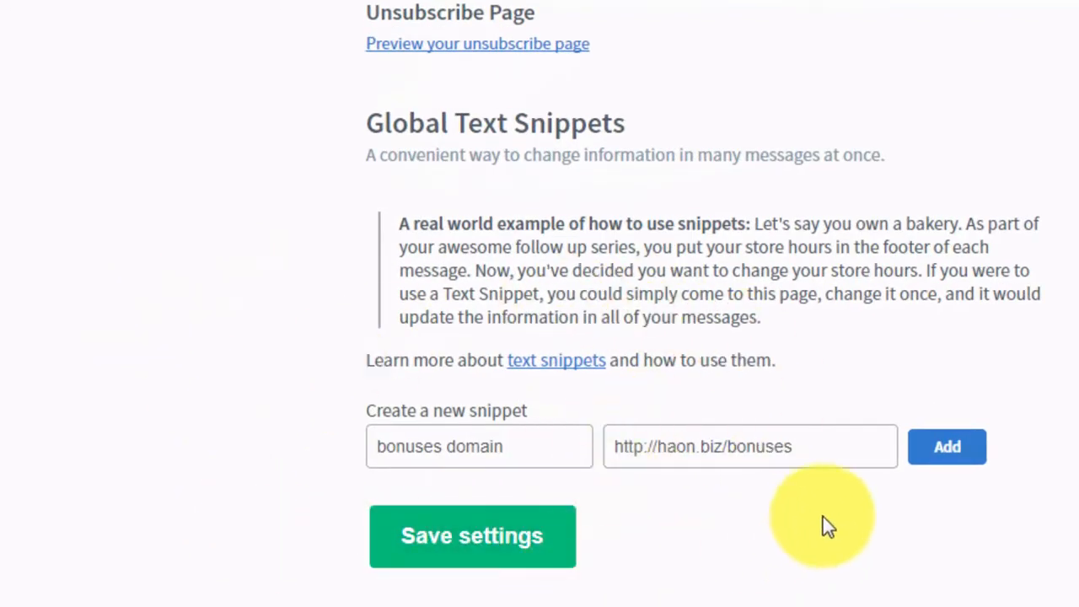
{"action": "left_click", "coordinate": [950, 459]}
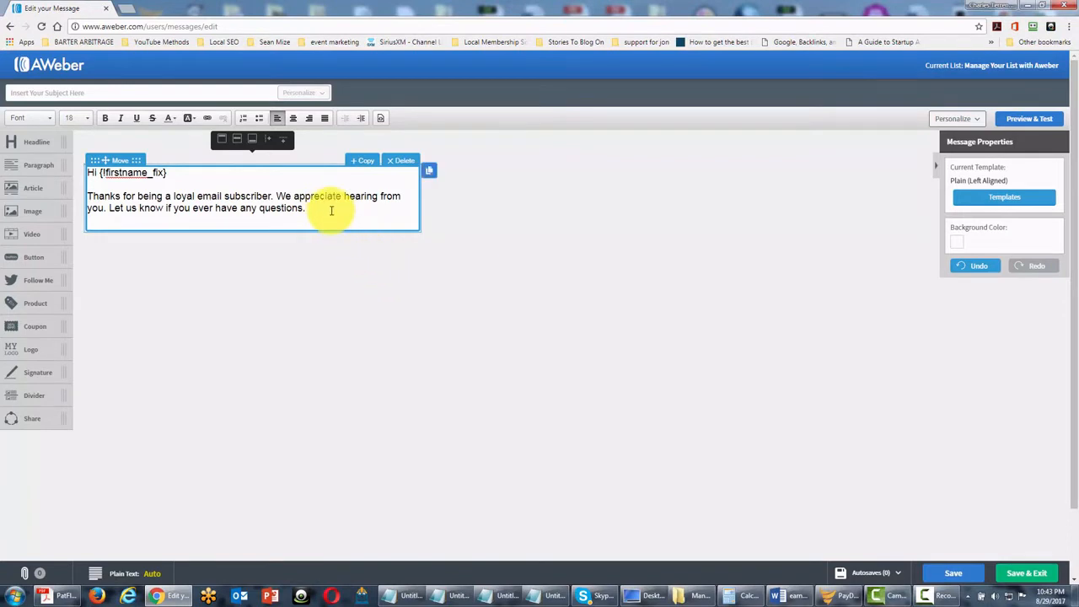
- In full-screen view, insert the bonuses domain snippet on a new line of the message
{"action": "key", "text": "Return"}
{"action": "key", "text": "Return"}
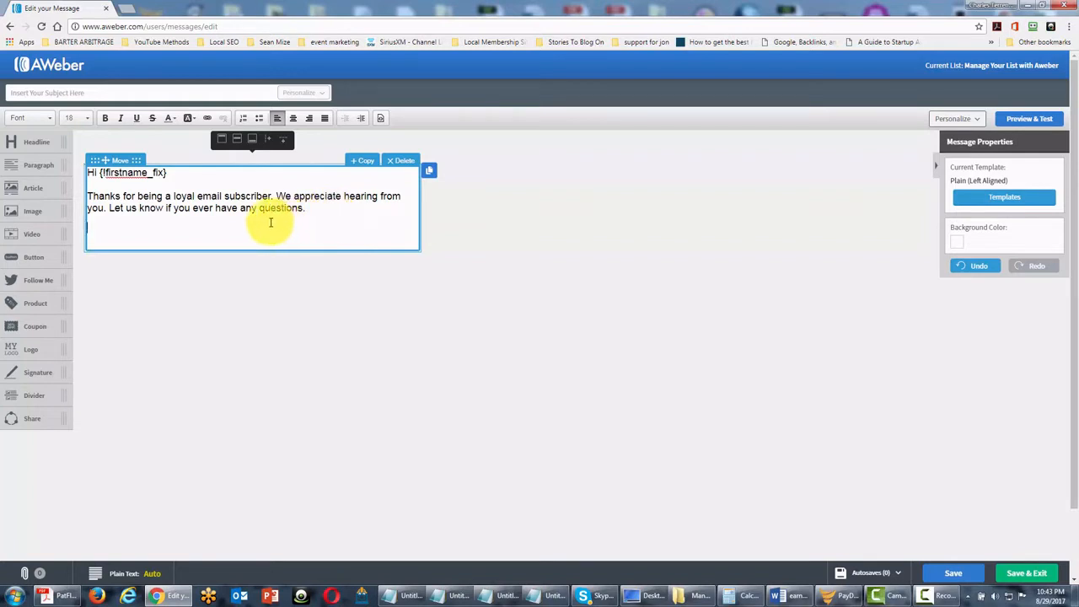
{"action": "key", "text": "F11"}
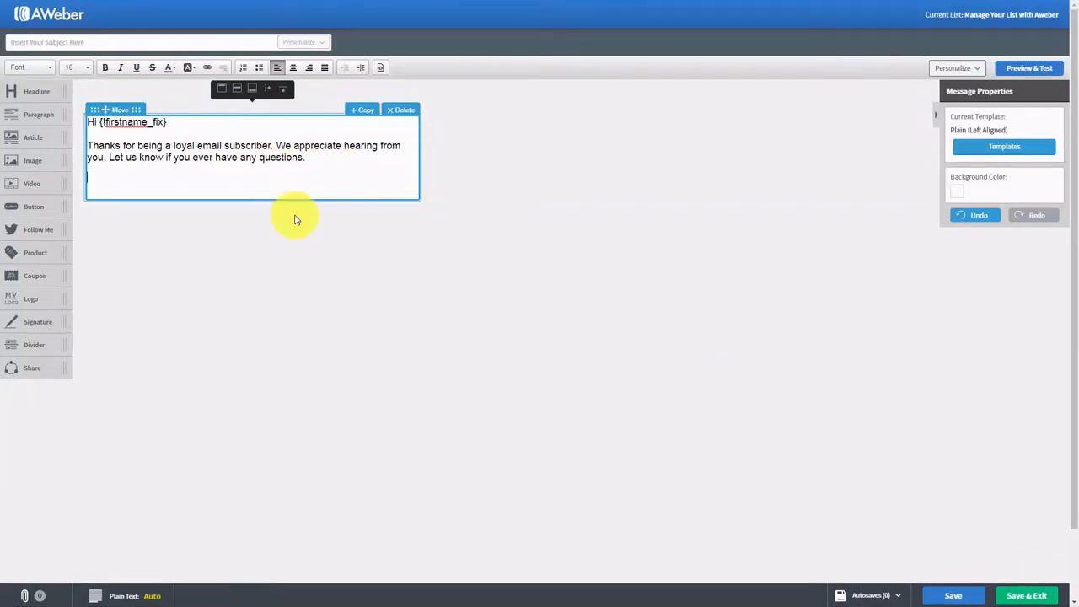
{"action": "left_click", "coordinate": [978, 71]}
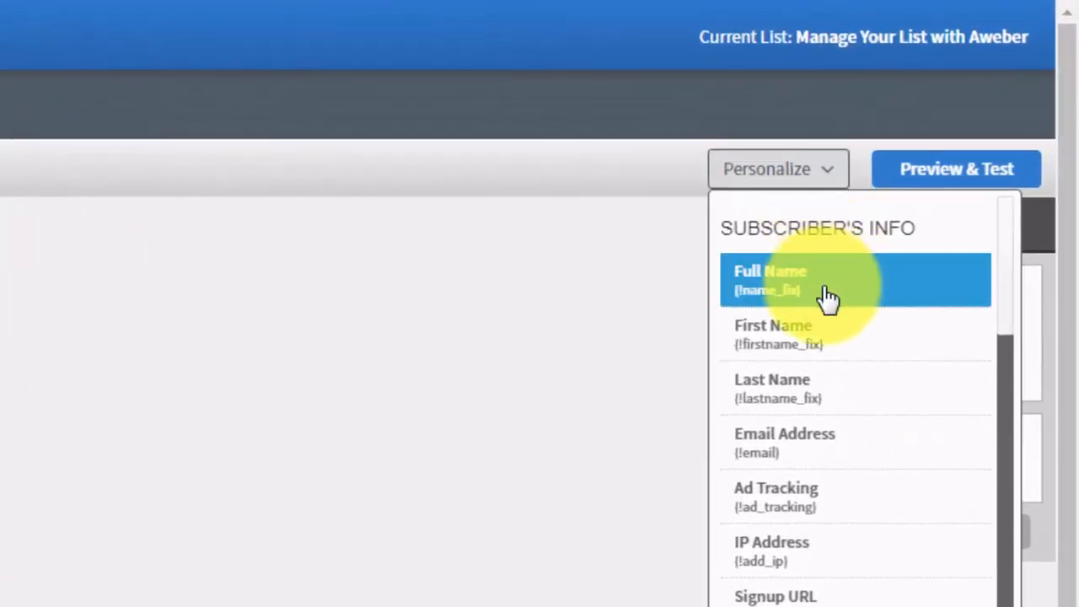
{"action": "scroll", "coordinate": [828, 287], "scroll_direction": "down", "scroll_amount": 3}
{"action": "scroll", "coordinate": [828, 309], "scroll_direction": "down", "scroll_amount": 8}
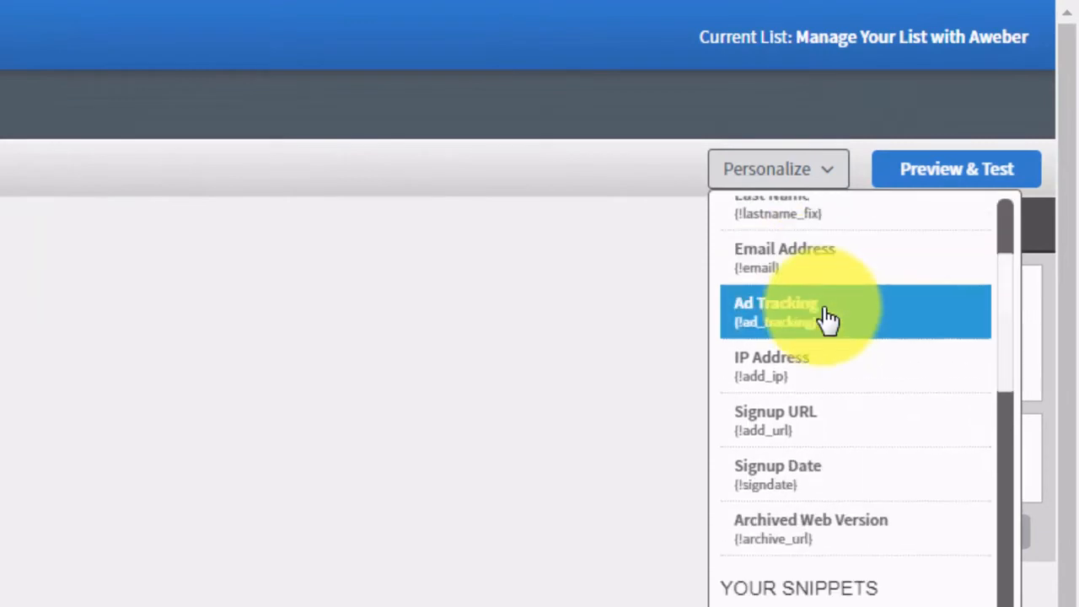
{"action": "scroll", "coordinate": [825, 318], "scroll_direction": "down", "scroll_amount": 1}
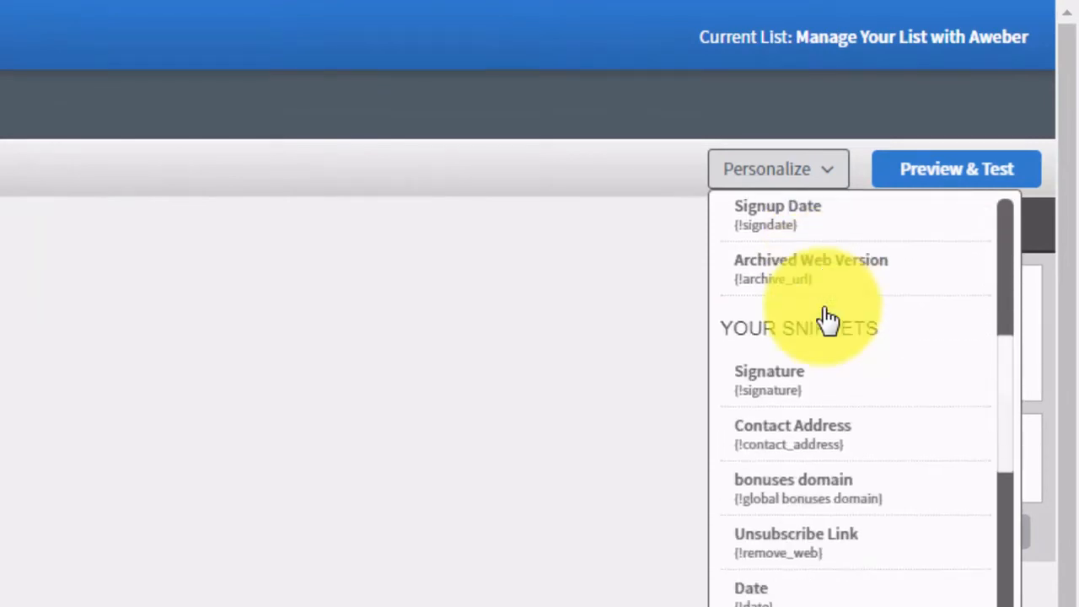
{"action": "left_click", "coordinate": [773, 505]}
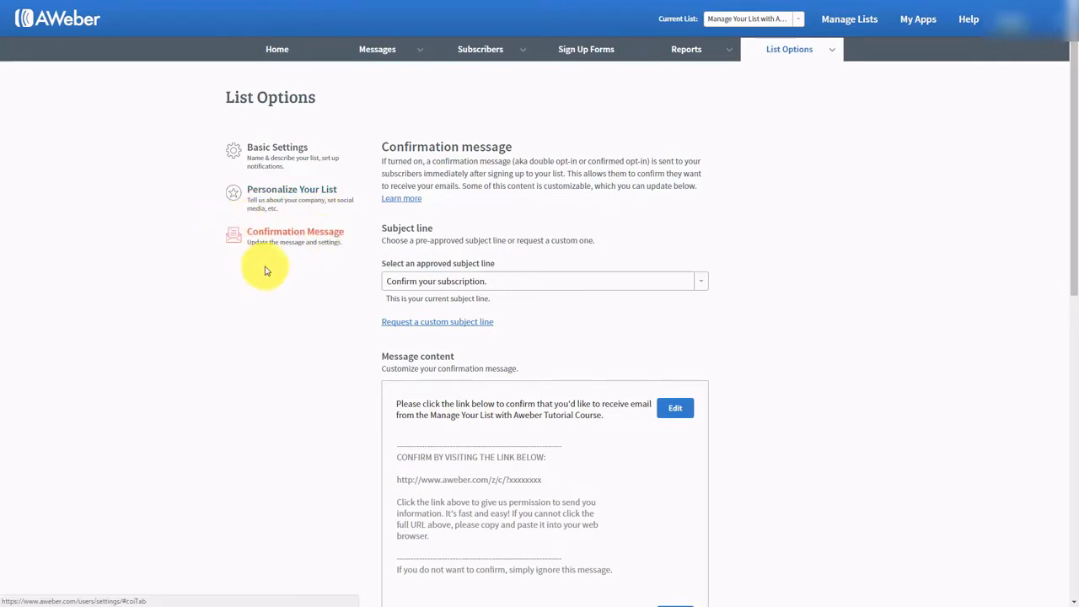
{"action": "left_click", "coordinate": [739, 235]}
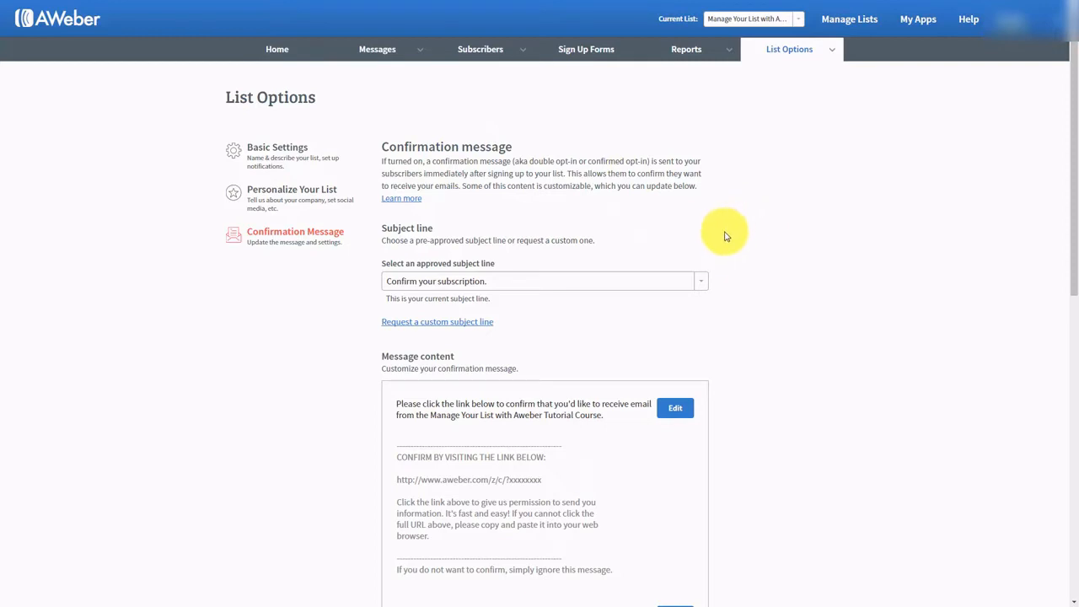
{"action": "scroll", "coordinate": [724, 236], "scroll_direction": "down", "scroll_amount": 5}
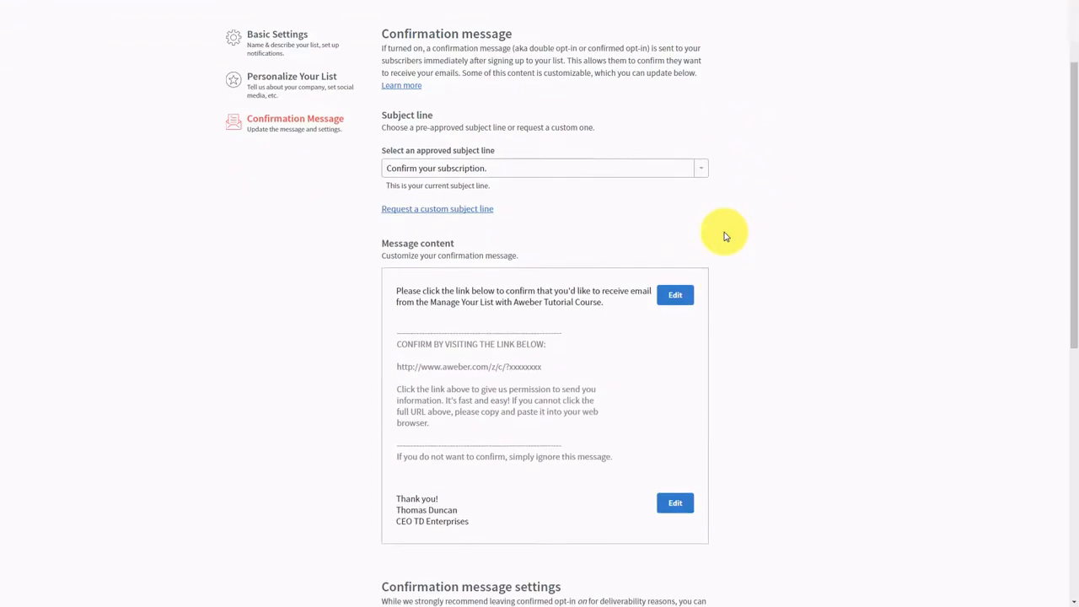
{"action": "scroll", "coordinate": [723, 236], "scroll_direction": "down", "scroll_amount": 1}
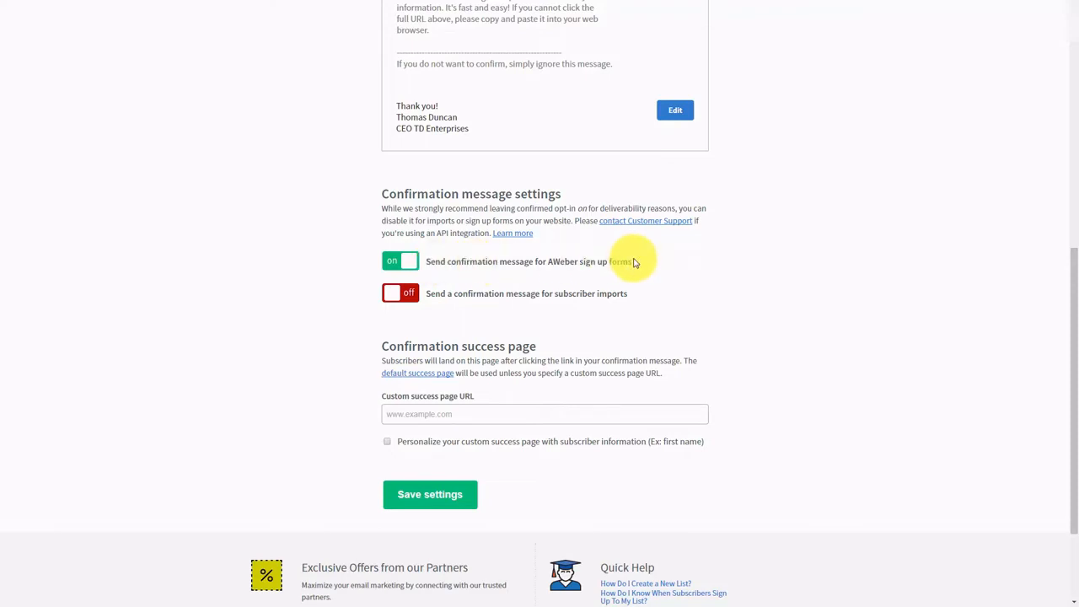
{"action": "left_click", "coordinate": [398, 263]}
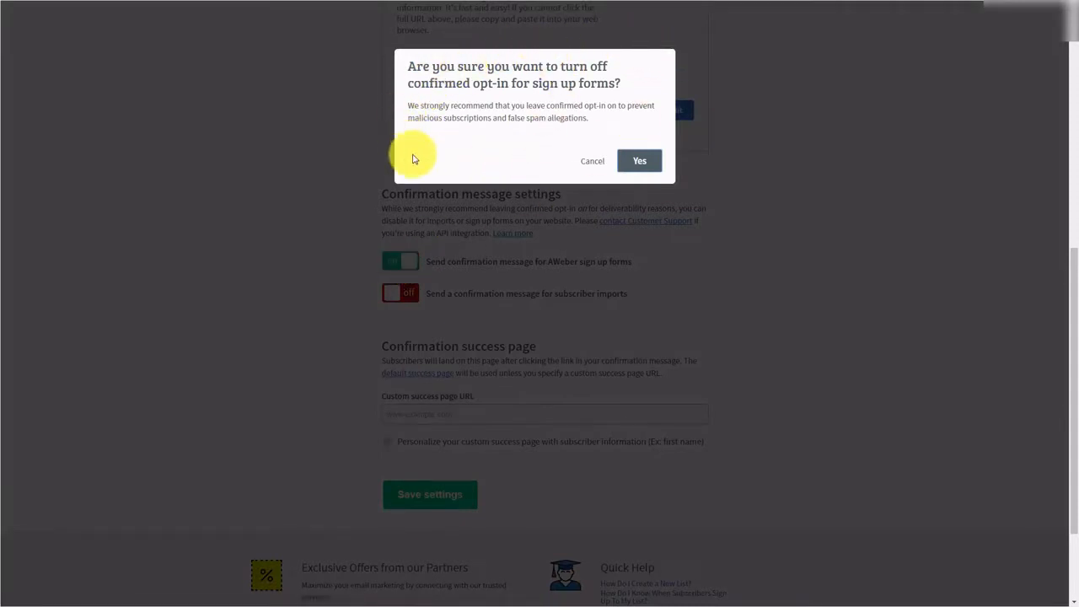
{"action": "left_click", "coordinate": [638, 161]}
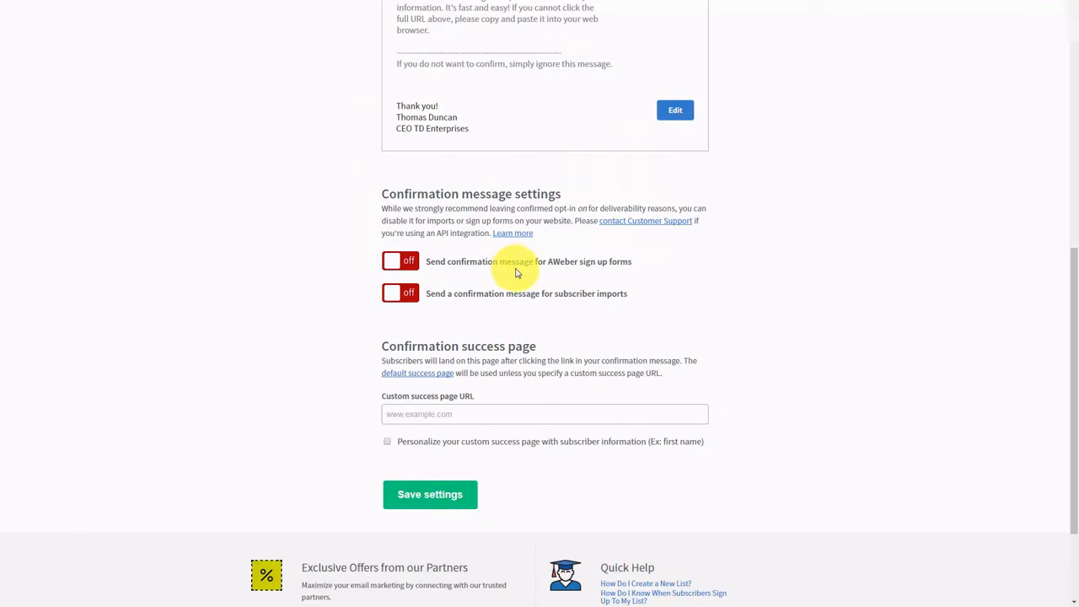
{"action": "left_click", "coordinate": [391, 264]}
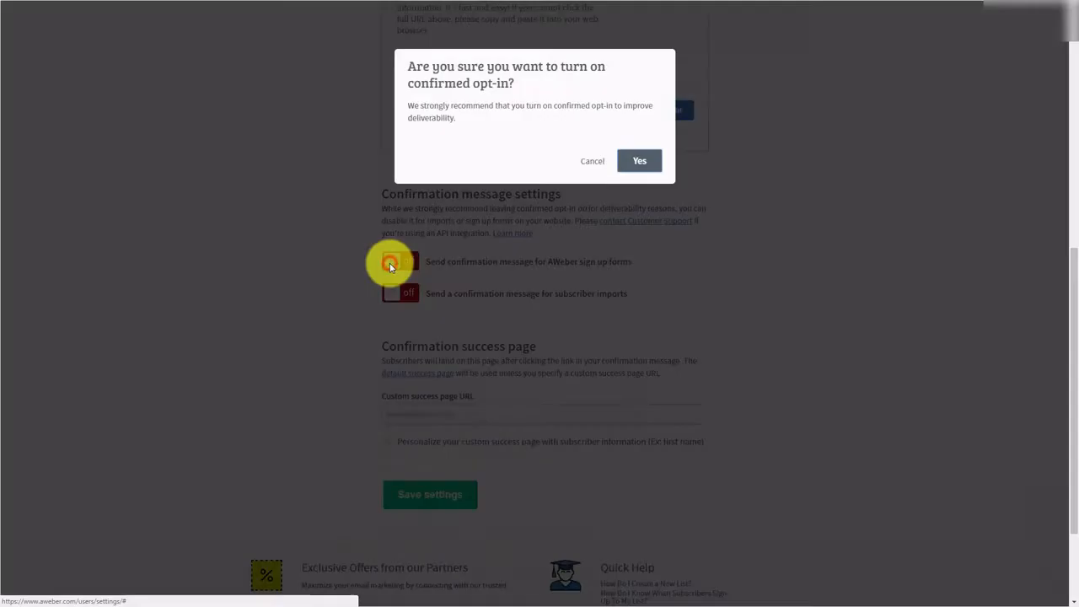
{"action": "left_click", "coordinate": [641, 159]}
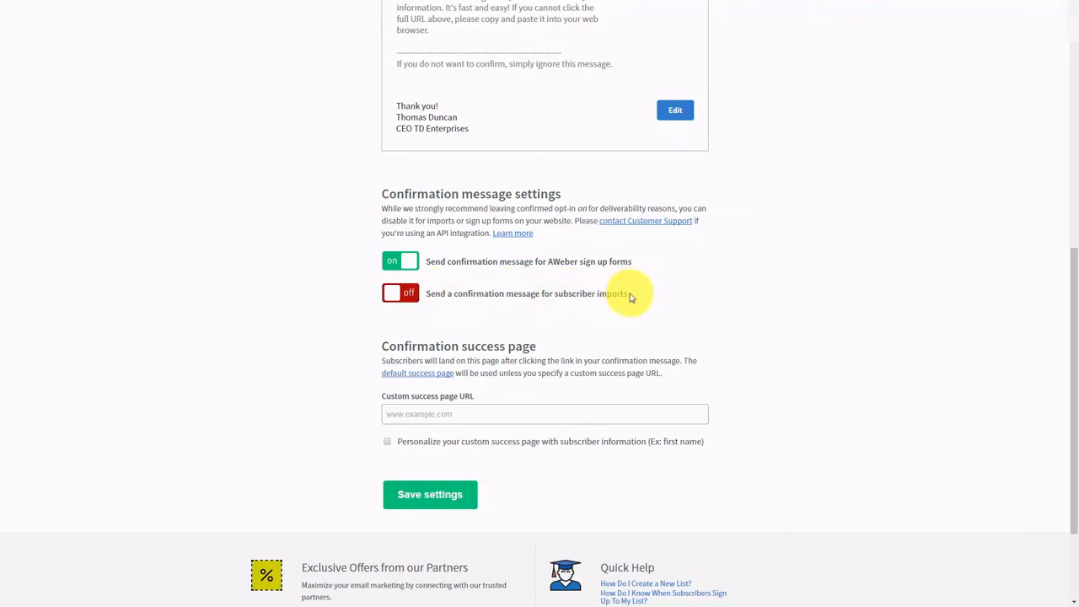
{"action": "left_click", "coordinate": [389, 293]}
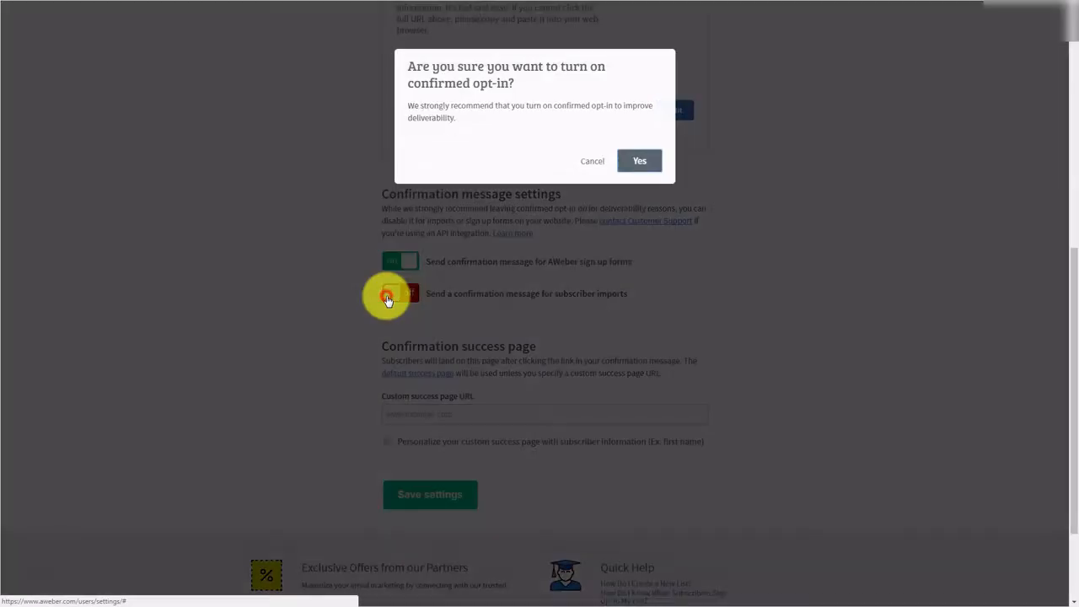
{"action": "left_click", "coordinate": [646, 161]}
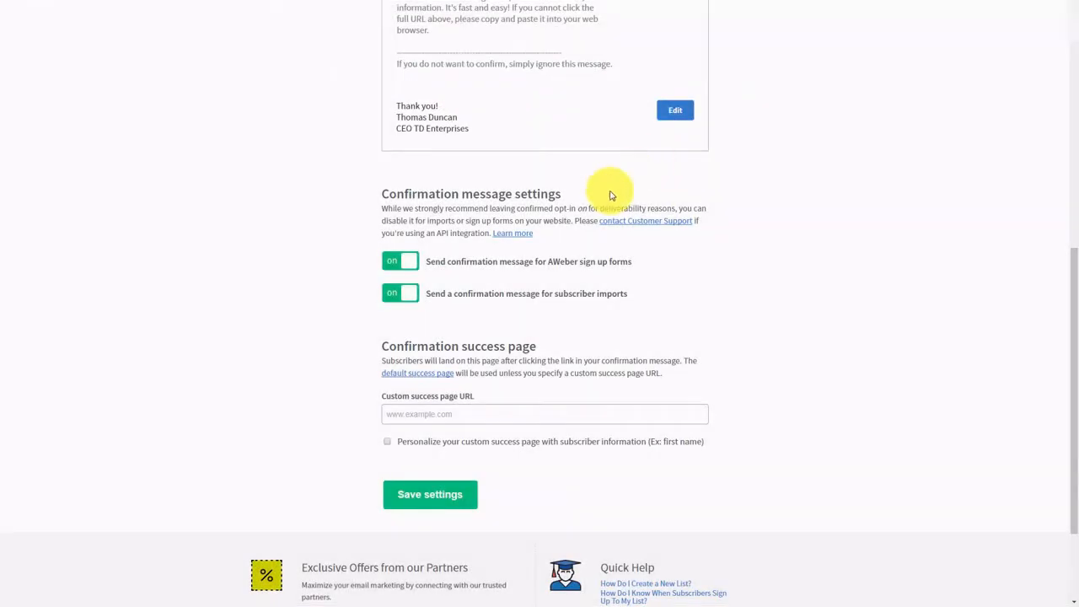
{"action": "left_click", "coordinate": [411, 295]}
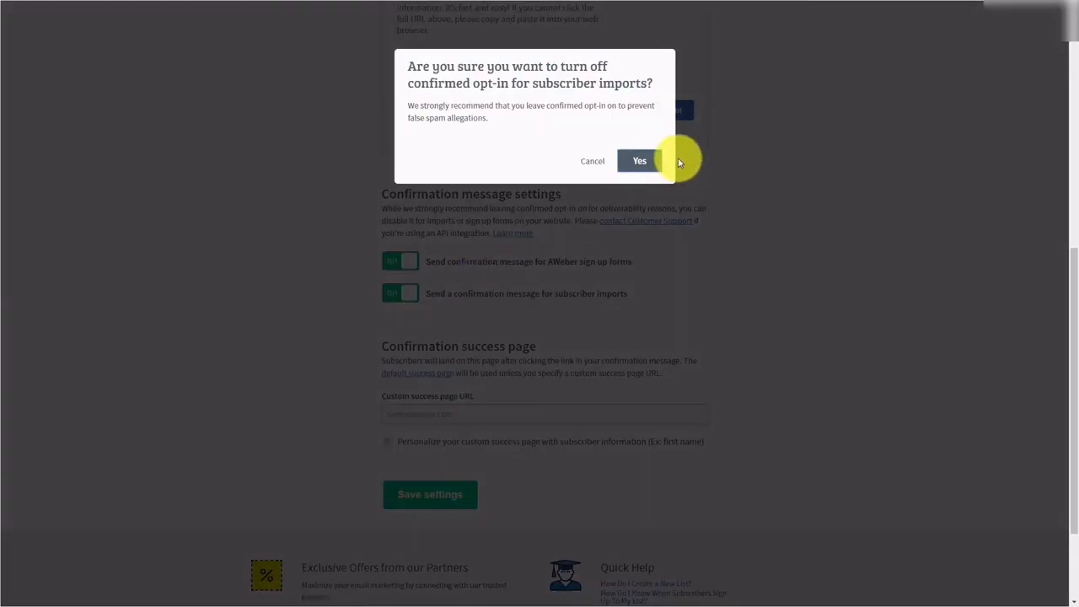
{"action": "left_click", "coordinate": [641, 165]}
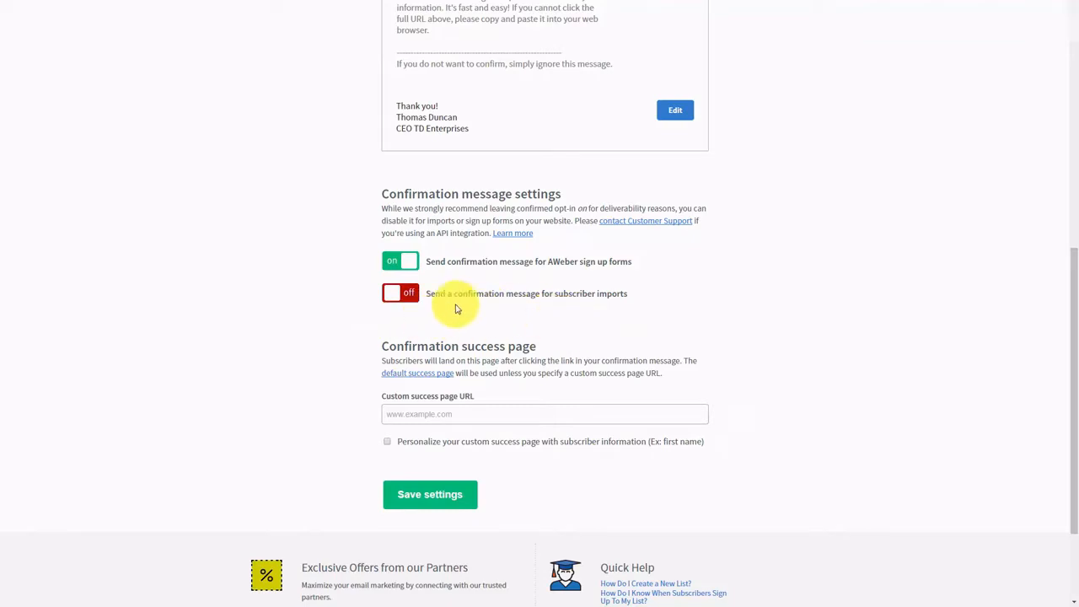
{"action": "scroll", "coordinate": [455, 308], "scroll_direction": "down", "scroll_amount": 1}
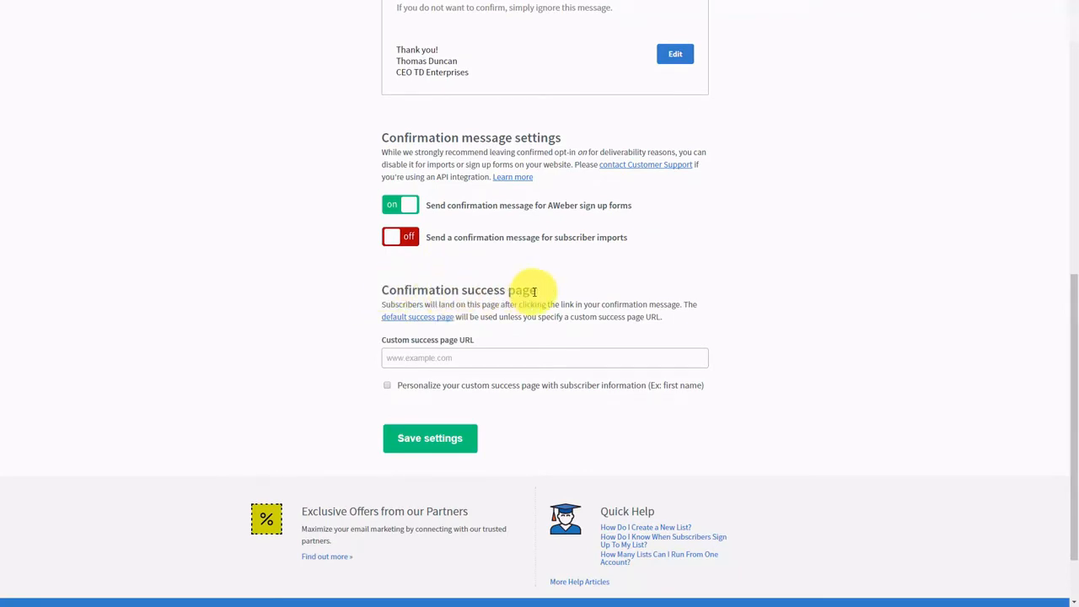
{"action": "left_click", "coordinate": [399, 358]}
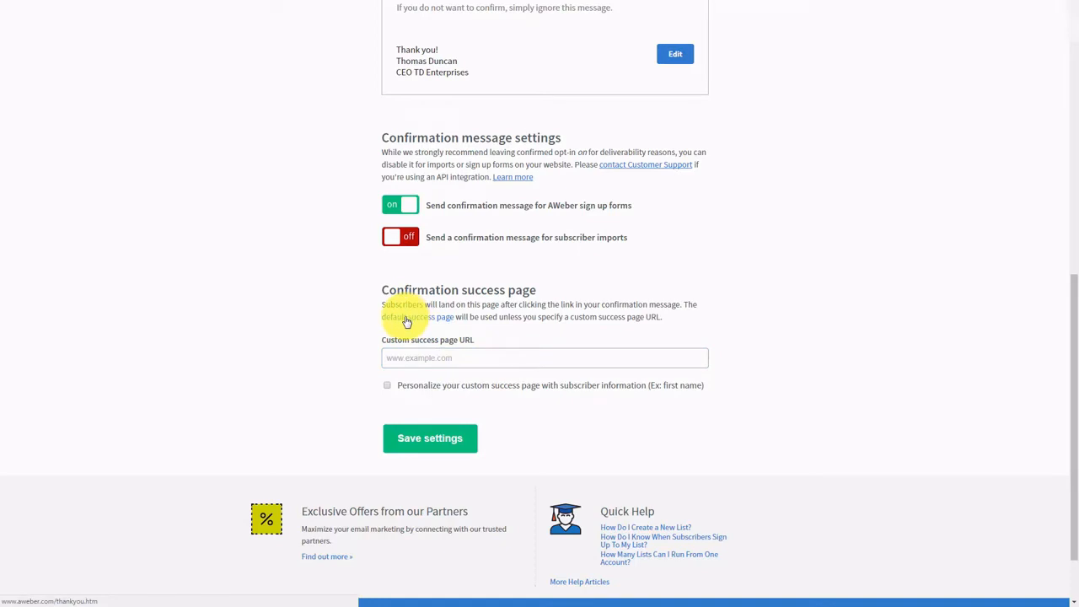
{"action": "left_click", "coordinate": [406, 319]}
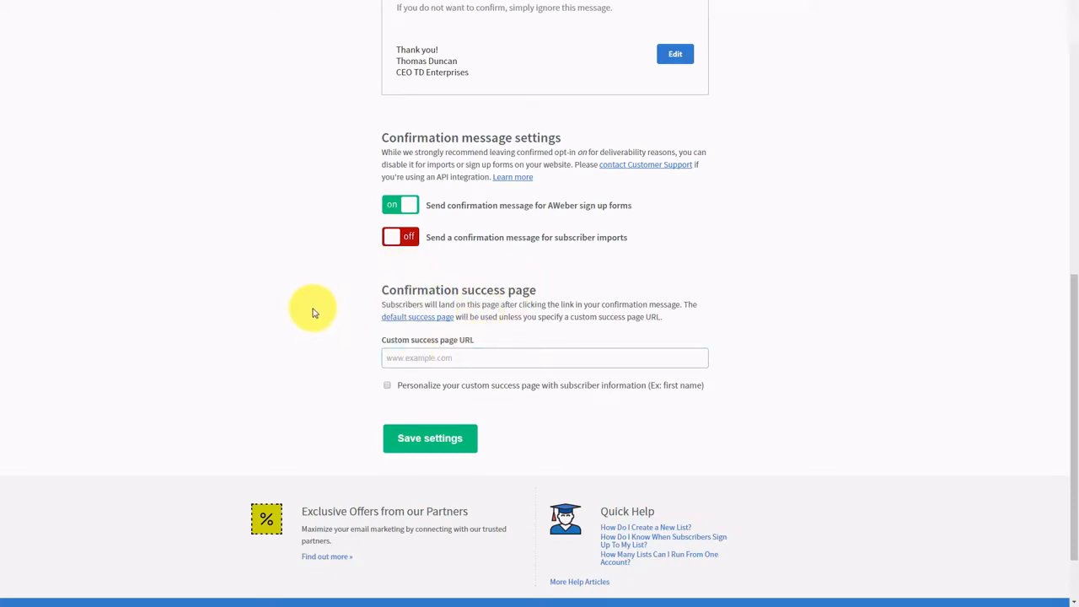
{"action": "left_click", "coordinate": [392, 353]}
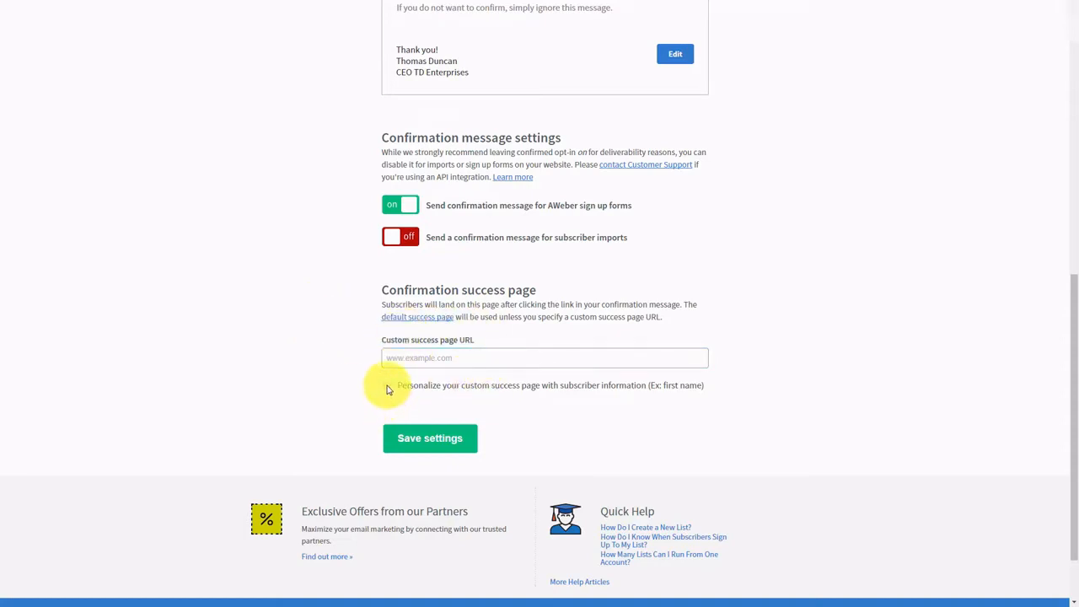
- Enable personalizing the custom success page with subscriber information
{"action": "left_click", "coordinate": [387, 387]}
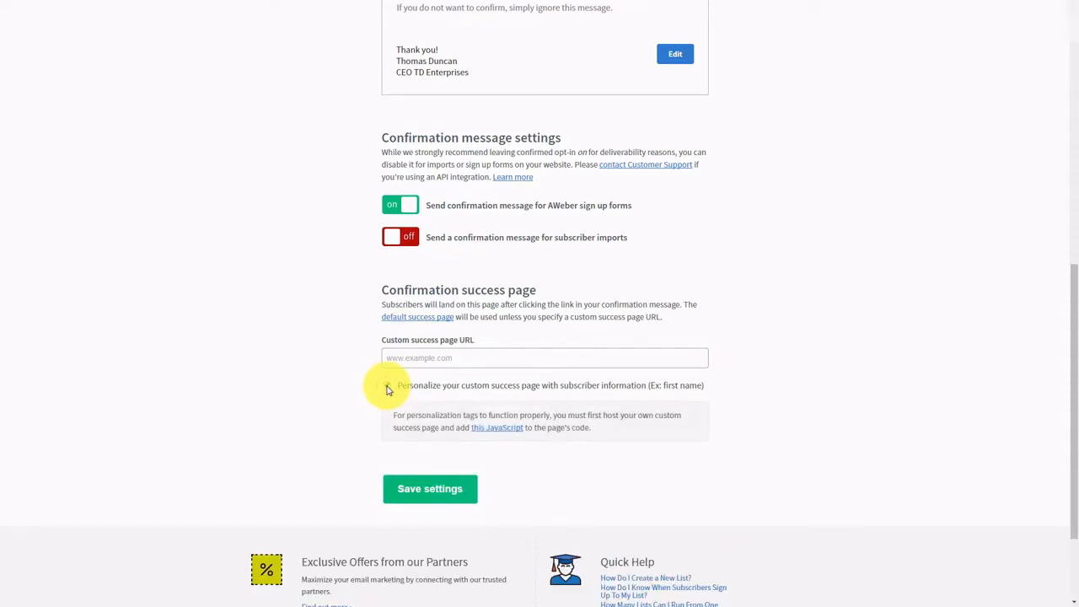
- Open the help article on the required JavaScript and select its code block
{"action": "left_click", "coordinate": [480, 434]}
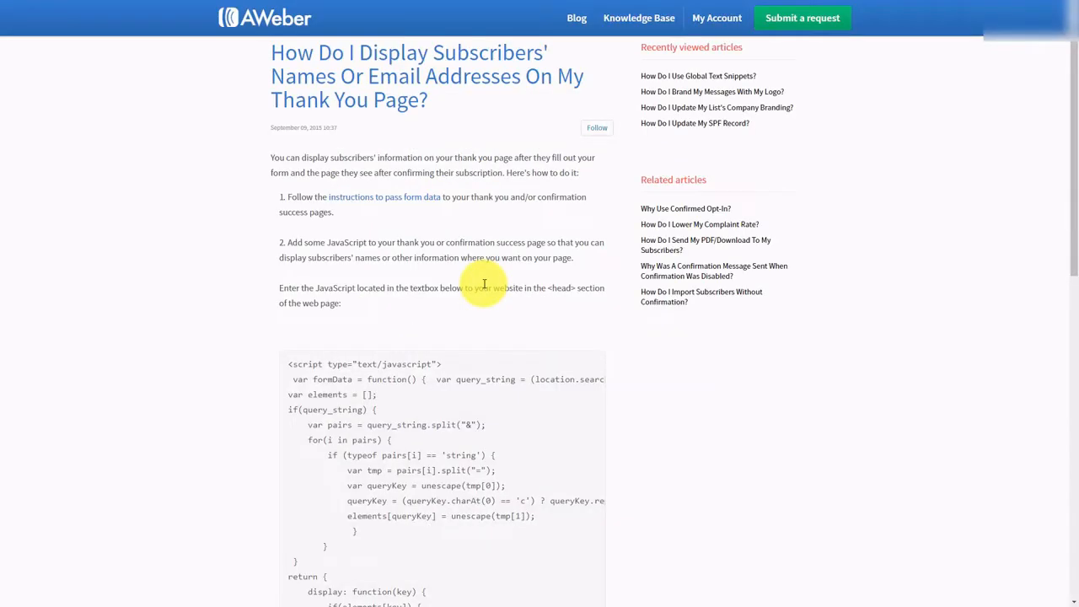
{"action": "scroll", "coordinate": [458, 317], "scroll_direction": "down", "scroll_amount": 3}
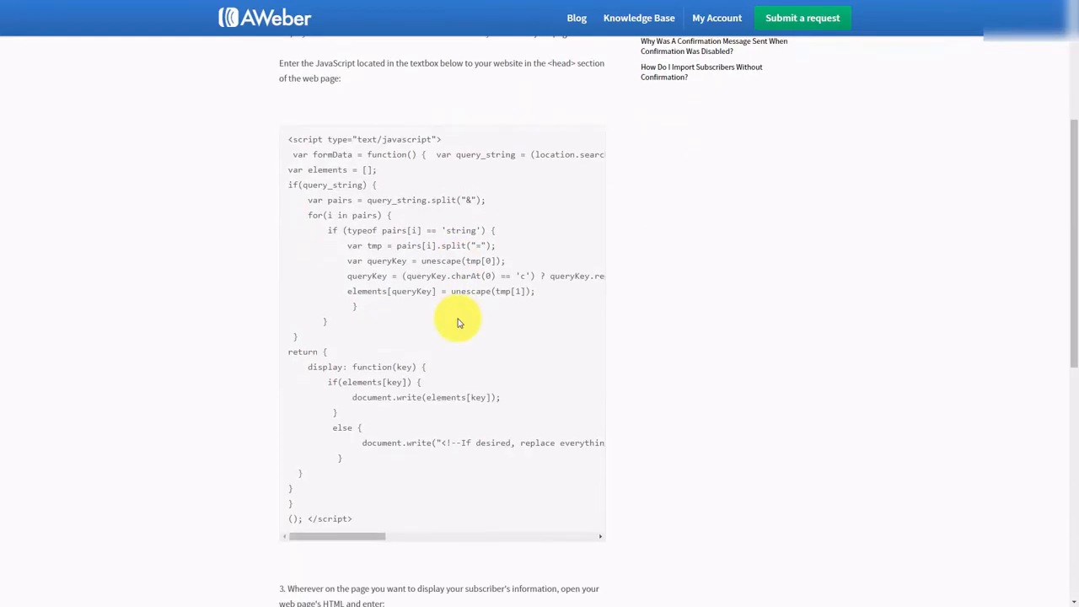
{"action": "left_click_drag", "start_coordinate": [289, 140], "coordinate": [367, 519]}
{"action": "left_click_drag", "start_coordinate": [366, 518], "coordinate": [287, 140]}
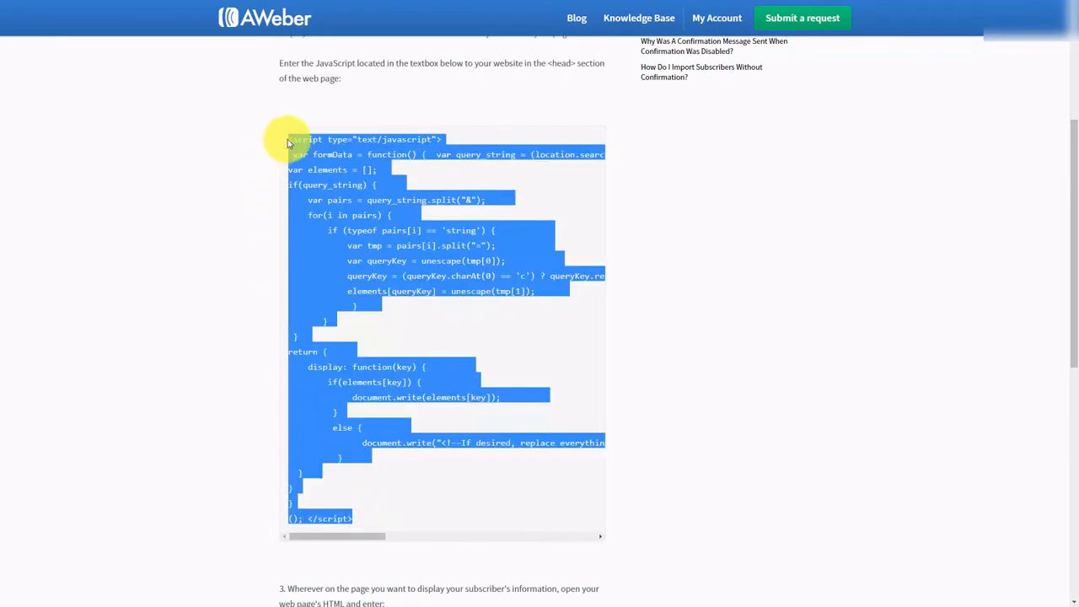
- Select and review the name and email display script lines in the article
{"action": "scroll", "coordinate": [235, 219], "scroll_direction": "down", "scroll_amount": 6}
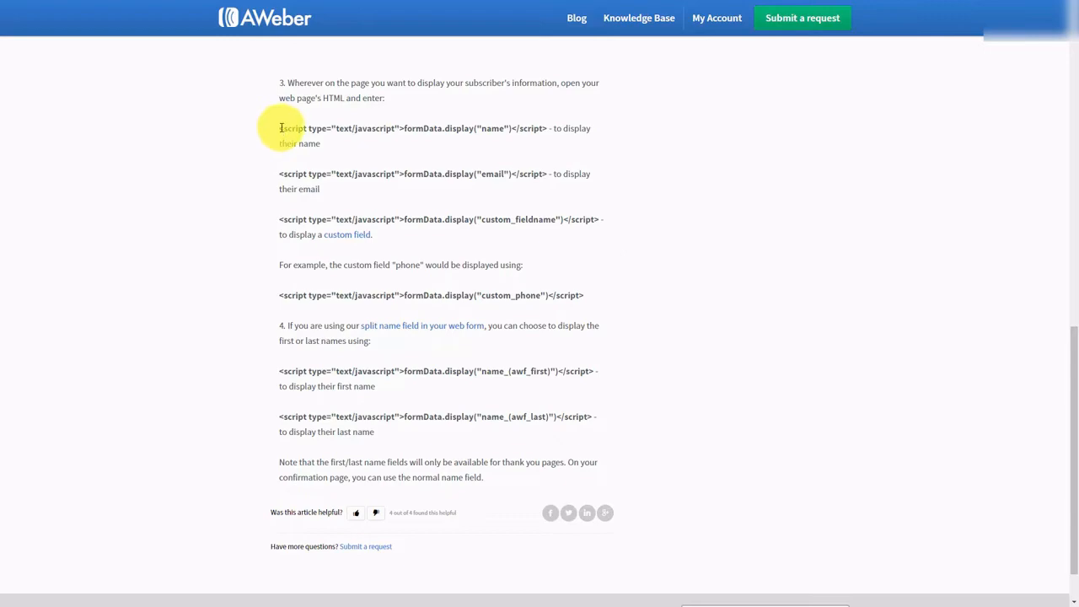
{"action": "left_click_drag", "start_coordinate": [278, 128], "coordinate": [547, 129]}
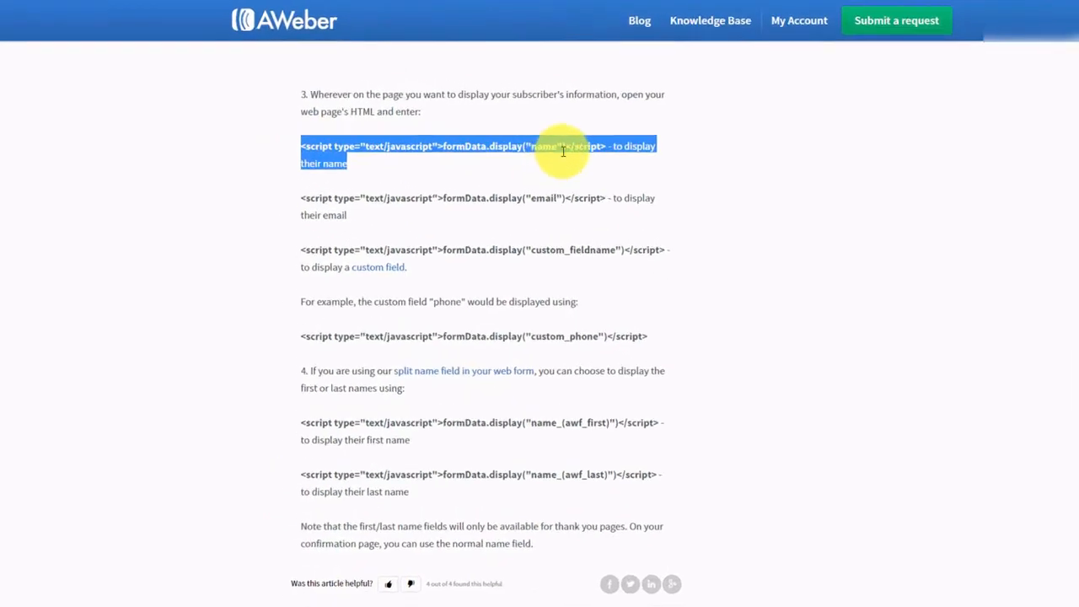
{"action": "left_click_drag", "start_coordinate": [783, 200], "coordinate": [784, 200]}
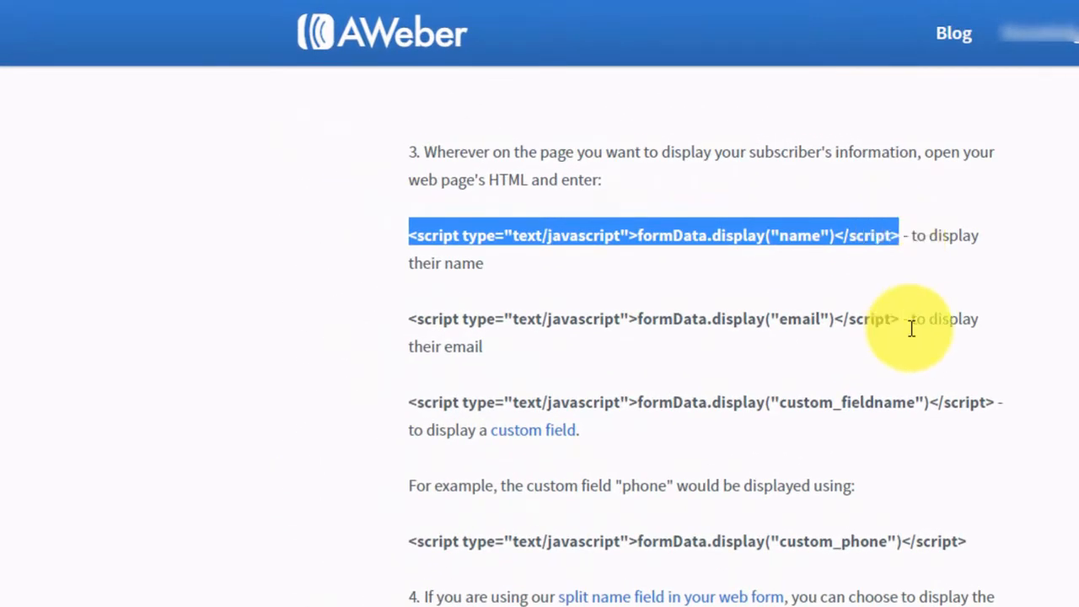
{"action": "left_click", "coordinate": [355, 311]}
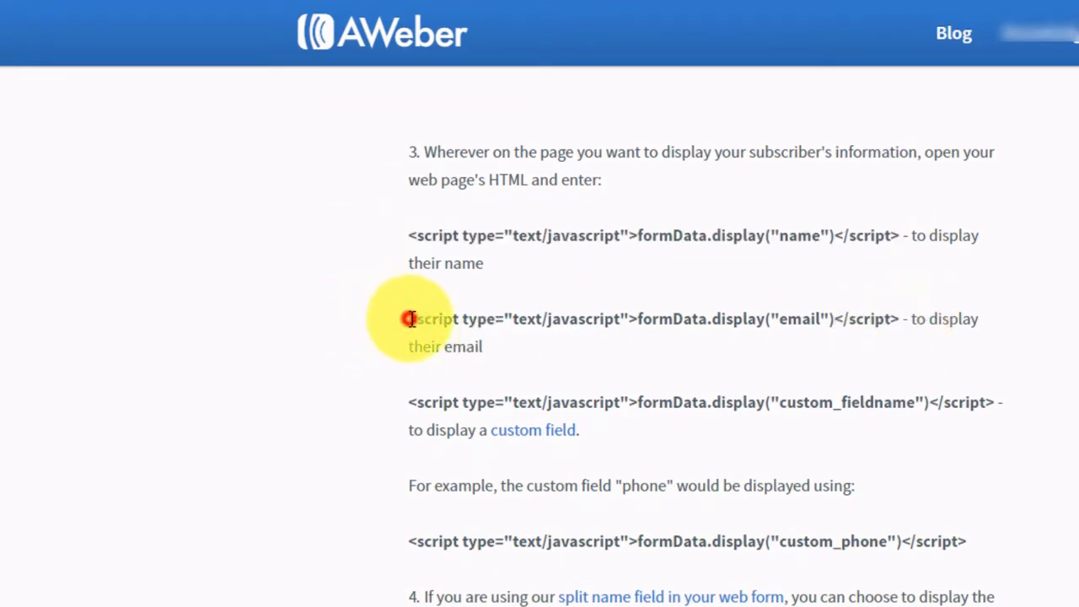
{"action": "left_click_drag", "start_coordinate": [408, 318], "coordinate": [790, 317]}
{"action": "left_click_drag", "start_coordinate": [900, 318], "coordinate": [899, 319]}
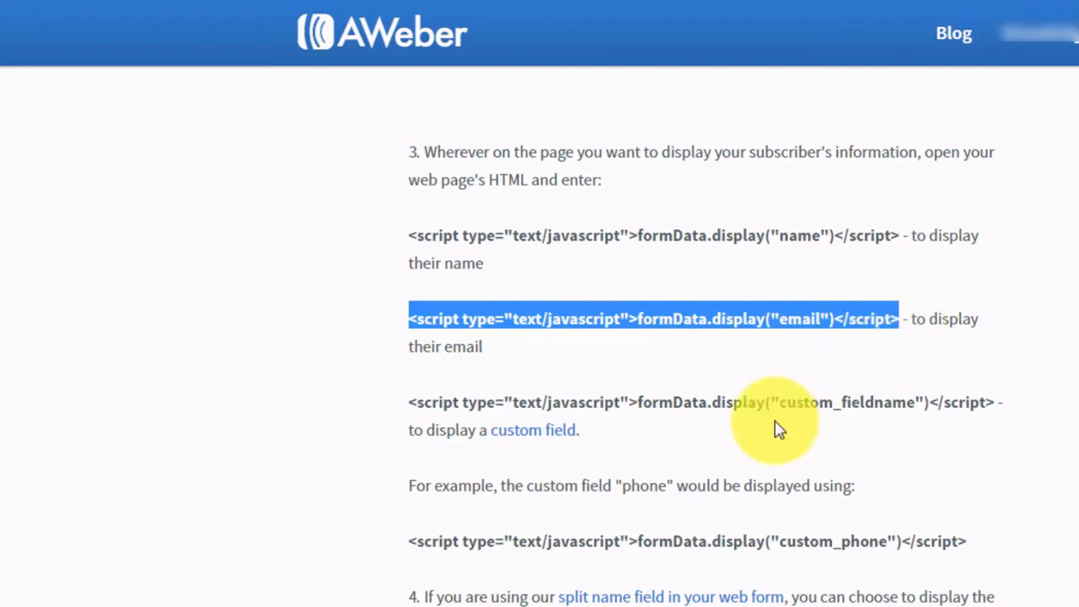
{"action": "left_click", "coordinate": [680, 363]}
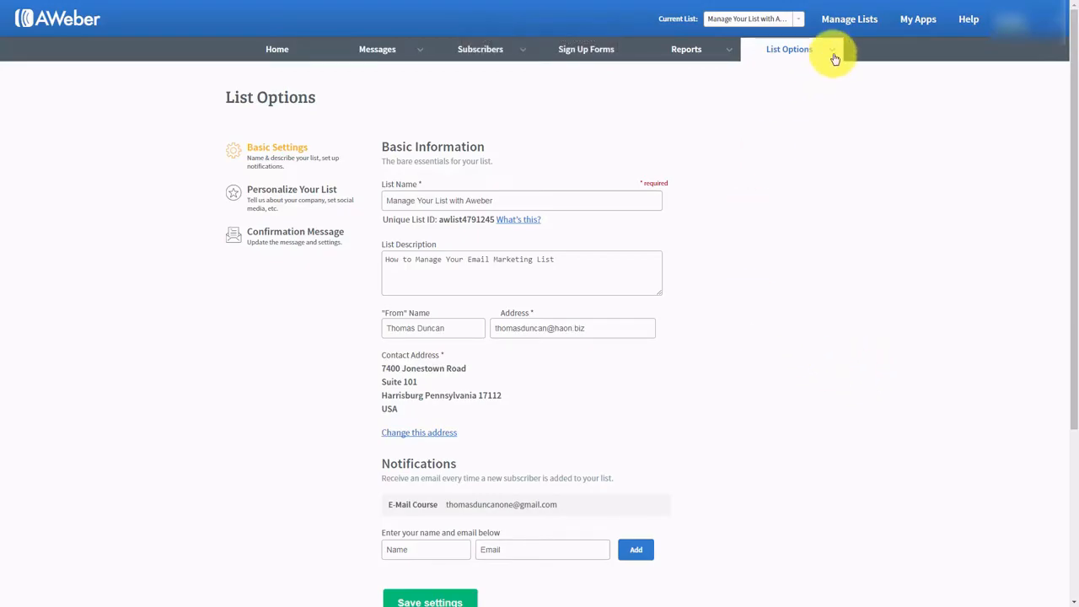
- Open the list's Custom Fields page from the List Options menu
{"action": "mouse_move", "coordinate": [831, 51]}
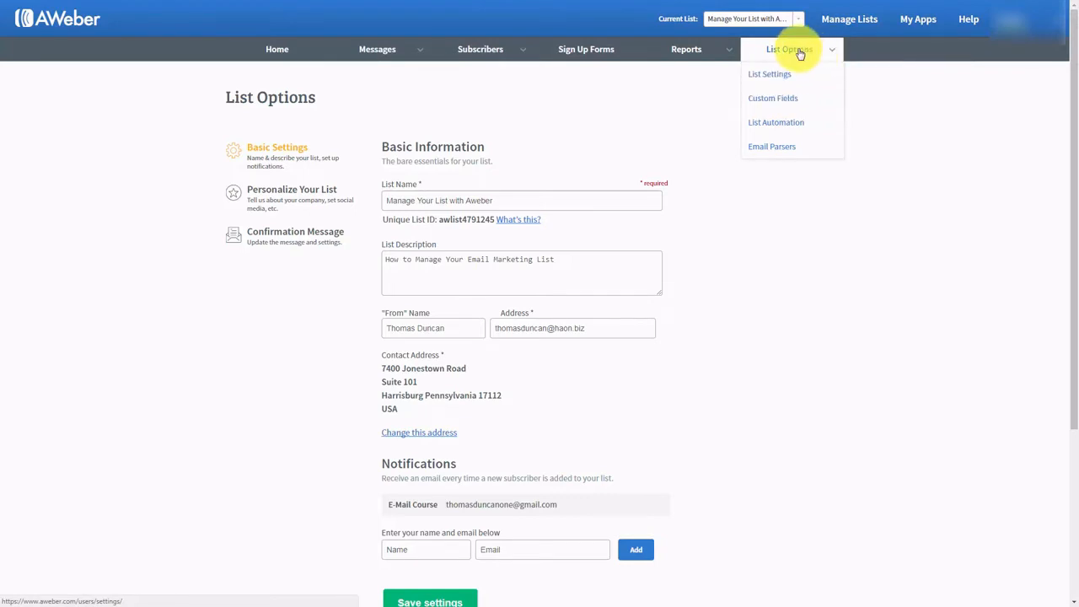
{"action": "left_click", "coordinate": [774, 102]}
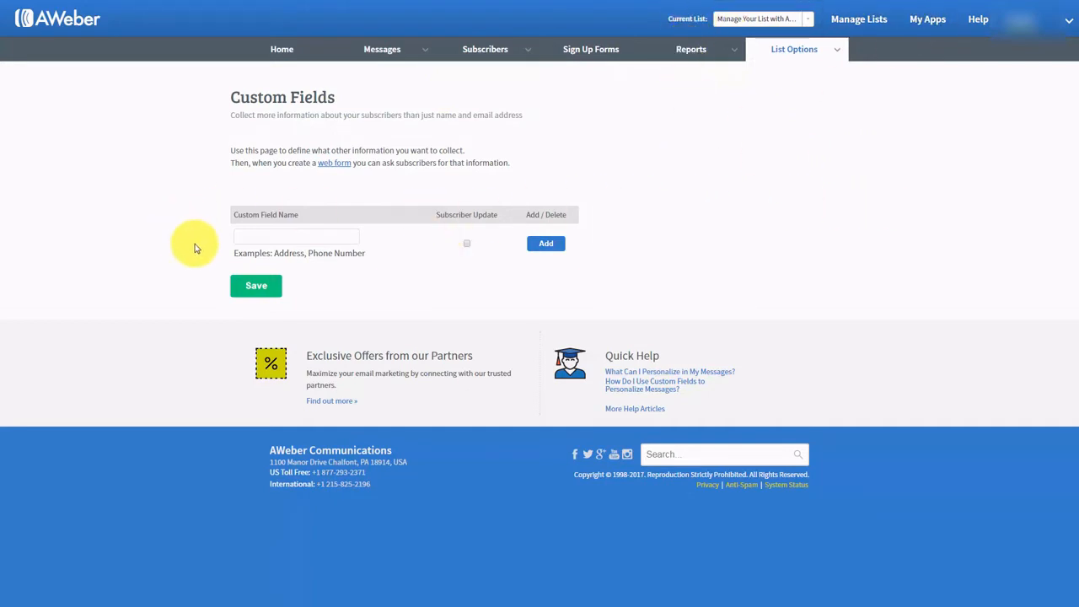
- Add the Birthdate custom field with Subscriber Update ticked, leaving 24 field slots free
{"action": "mouse_move", "coordinate": [300, 251]}
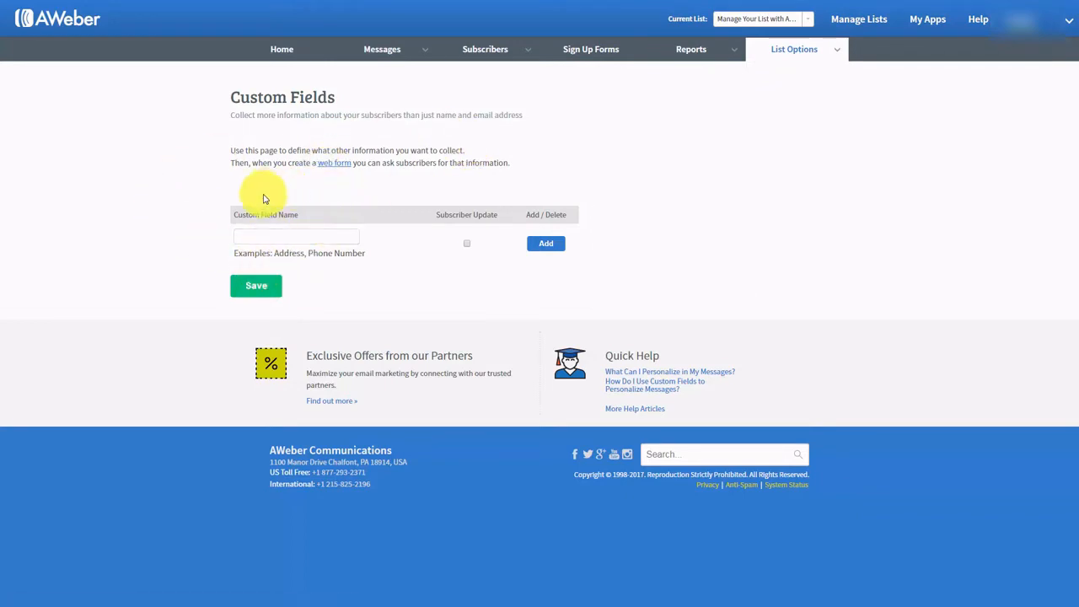
{"action": "mouse_move", "coordinate": [259, 205]}
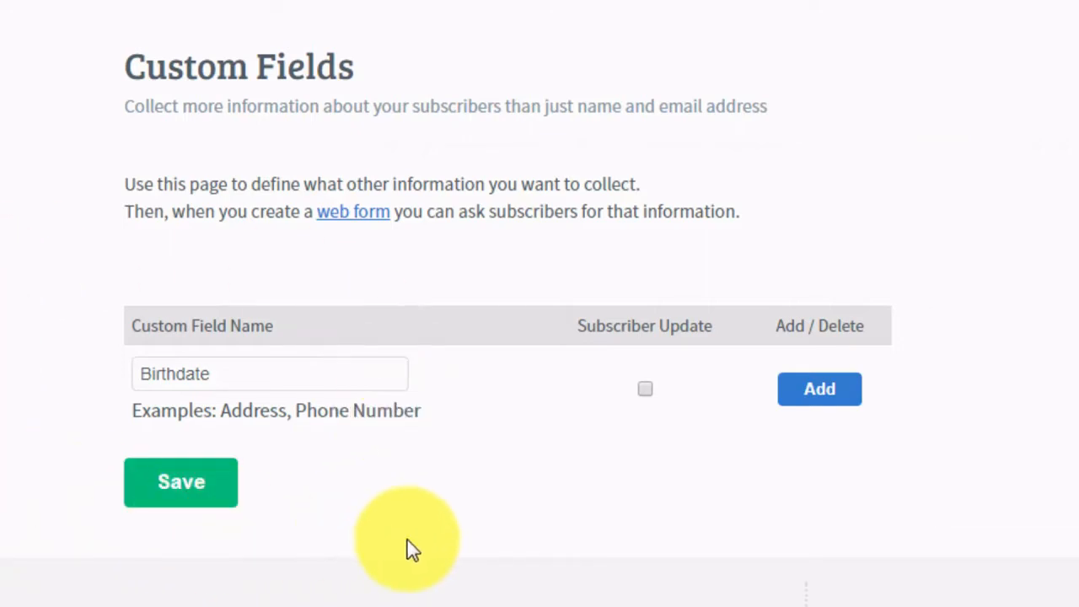
{"action": "left_click", "coordinate": [646, 389]}
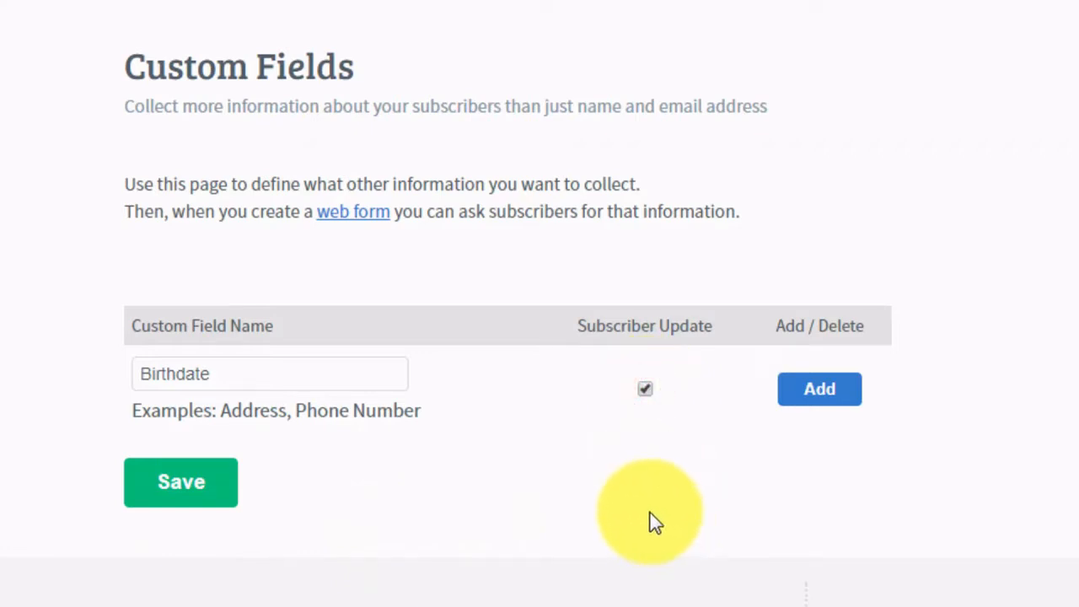
{"action": "left_click", "coordinate": [822, 405]}
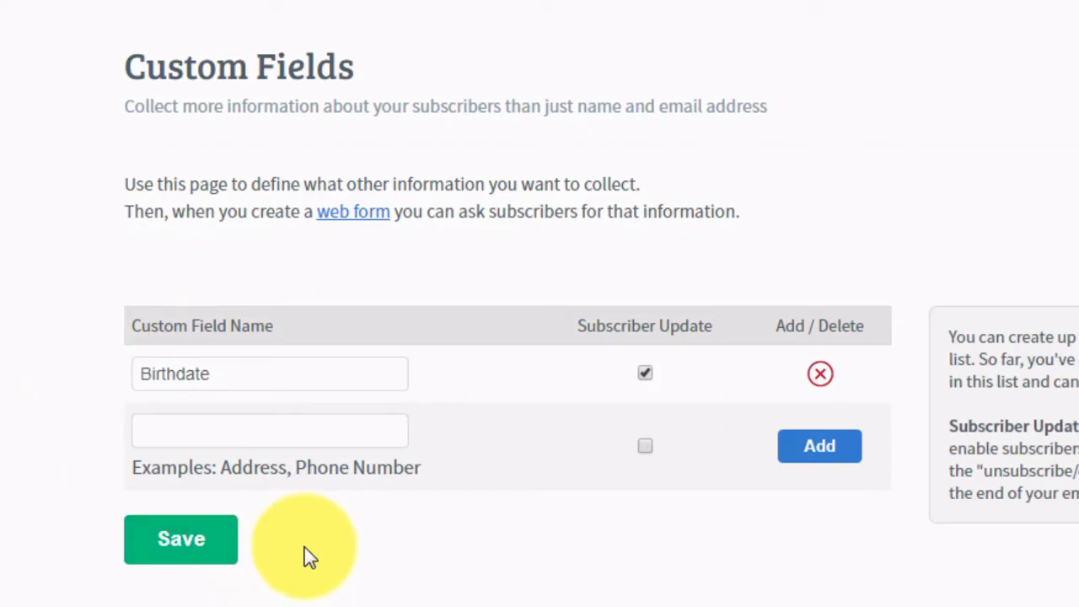
{"action": "left_click", "coordinate": [216, 428]}
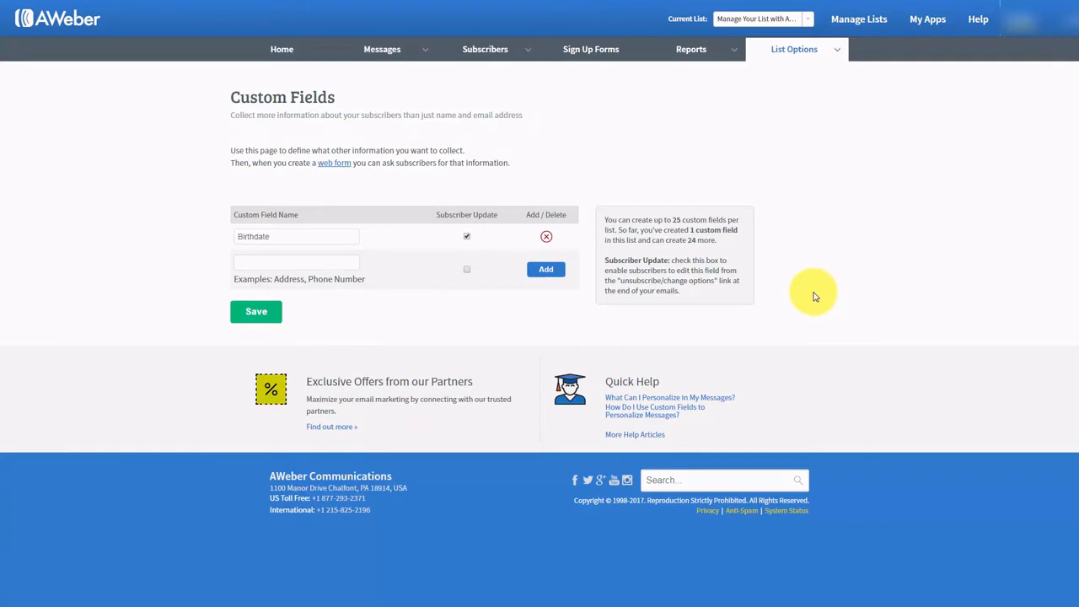
{"action": "mouse_move", "coordinate": [835, 53]}
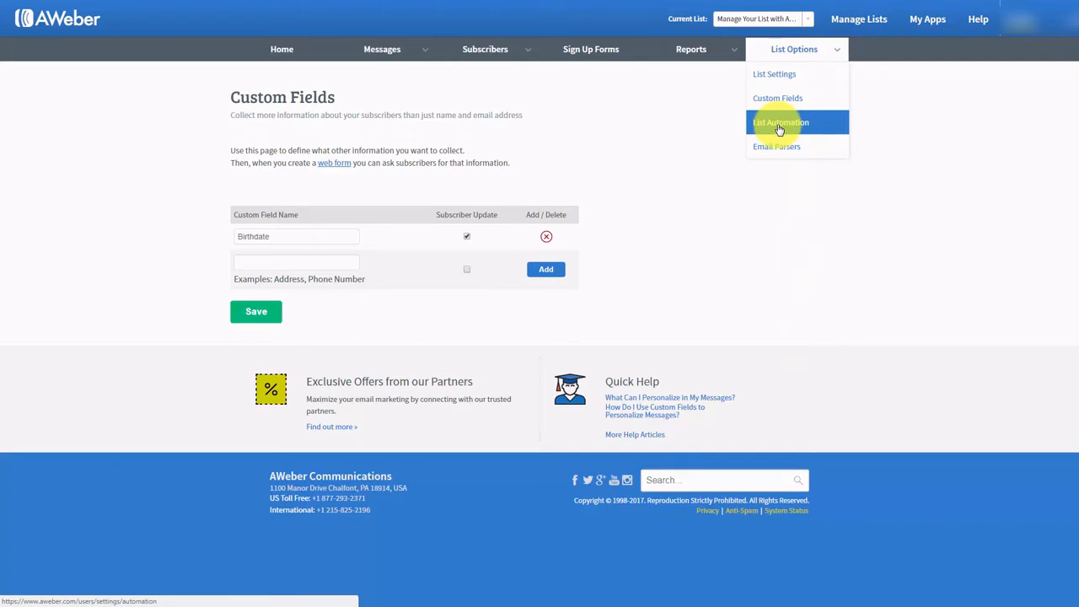
- Open List Automation and show the new rule's Action options for subscribe and unsubscribe
{"action": "left_click", "coordinate": [780, 126]}
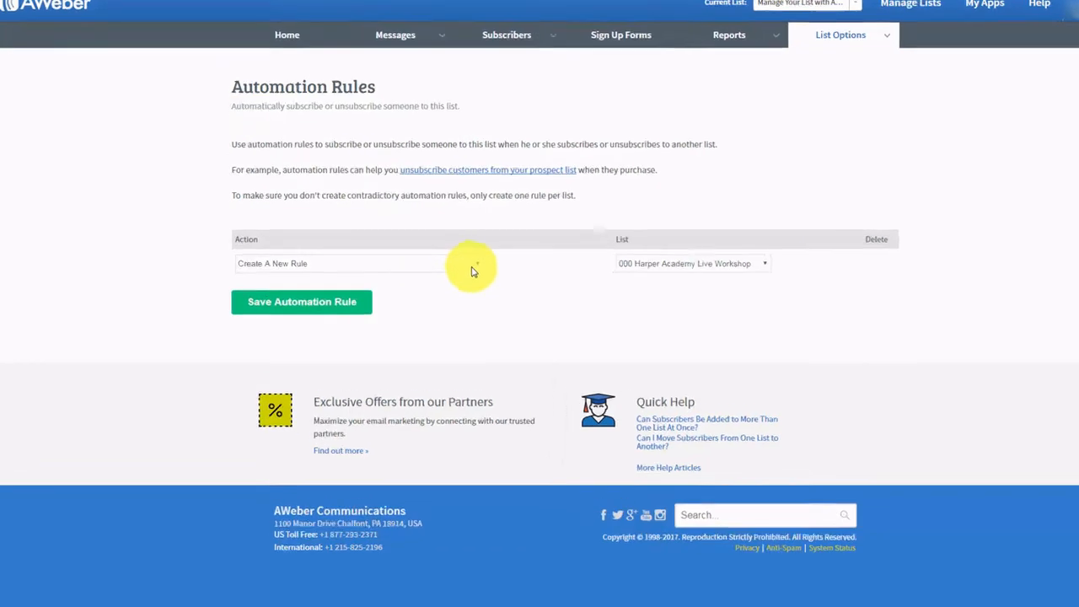
{"action": "left_click", "coordinate": [455, 263]}
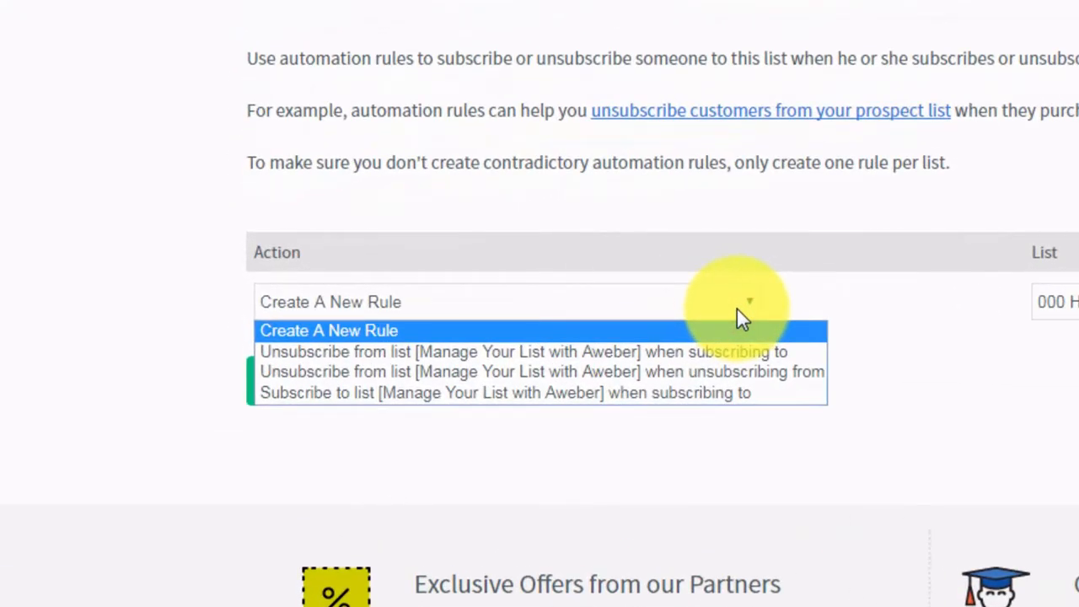
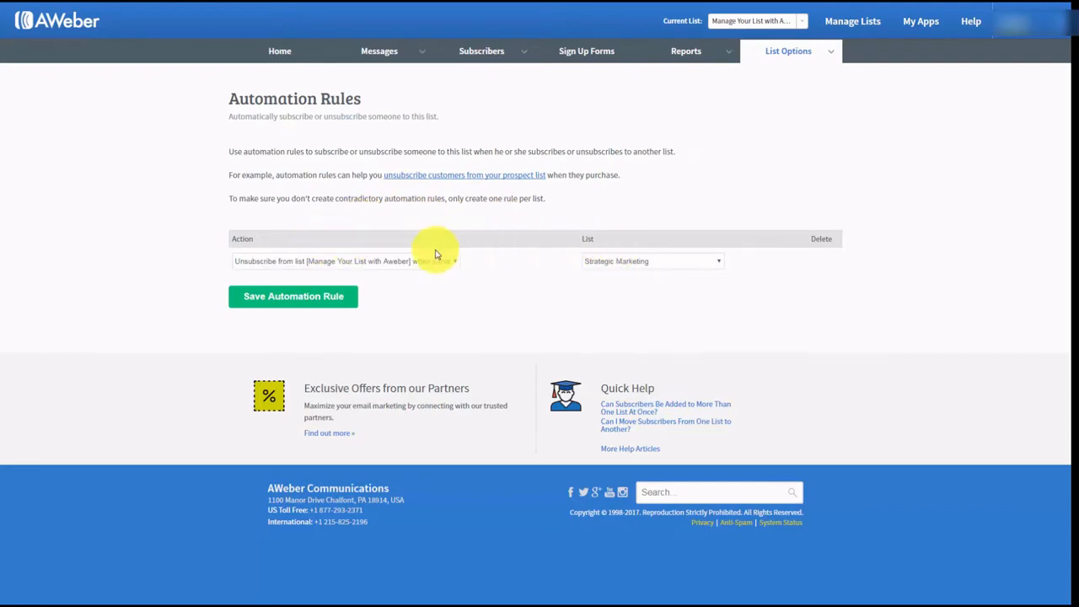
- Save the Strategic Marketing unsubscribe automation rule, then delete it again
{"action": "left_click", "coordinate": [312, 299]}
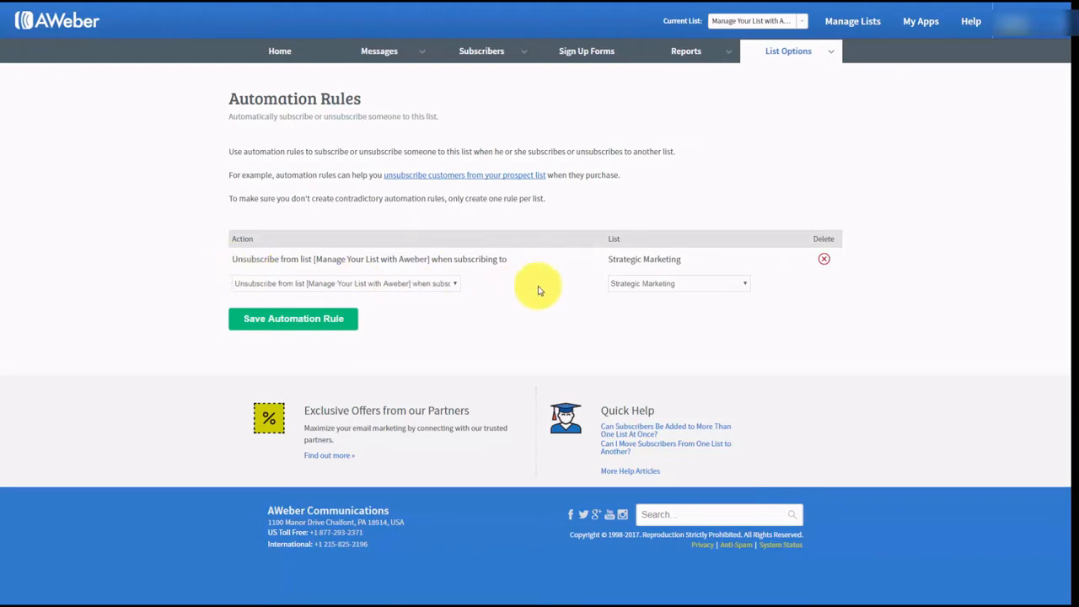
{"action": "left_click", "coordinate": [823, 264]}
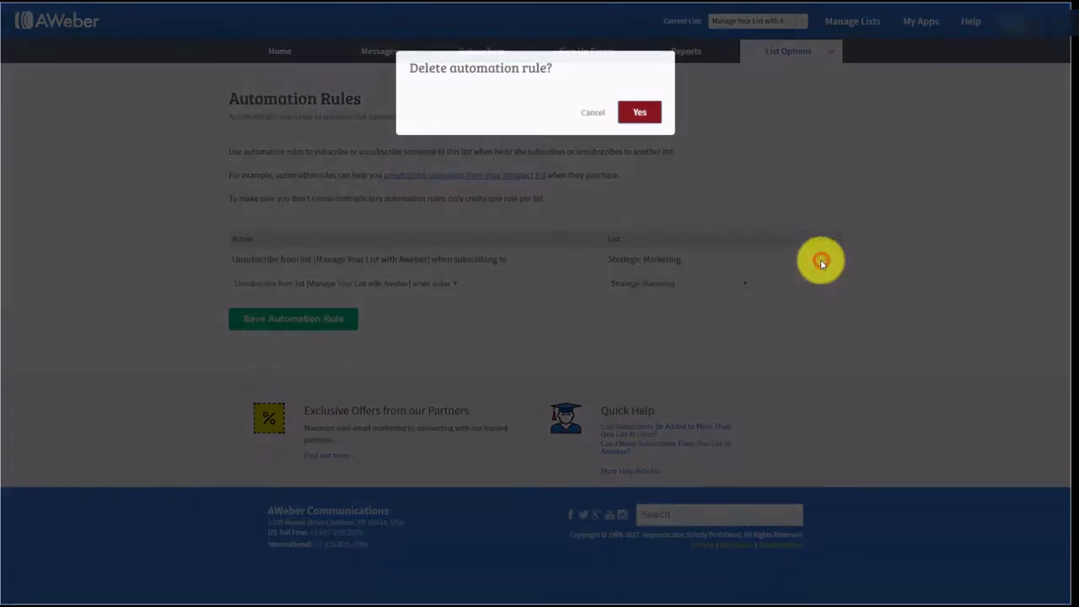
{"action": "left_click", "coordinate": [643, 111]}
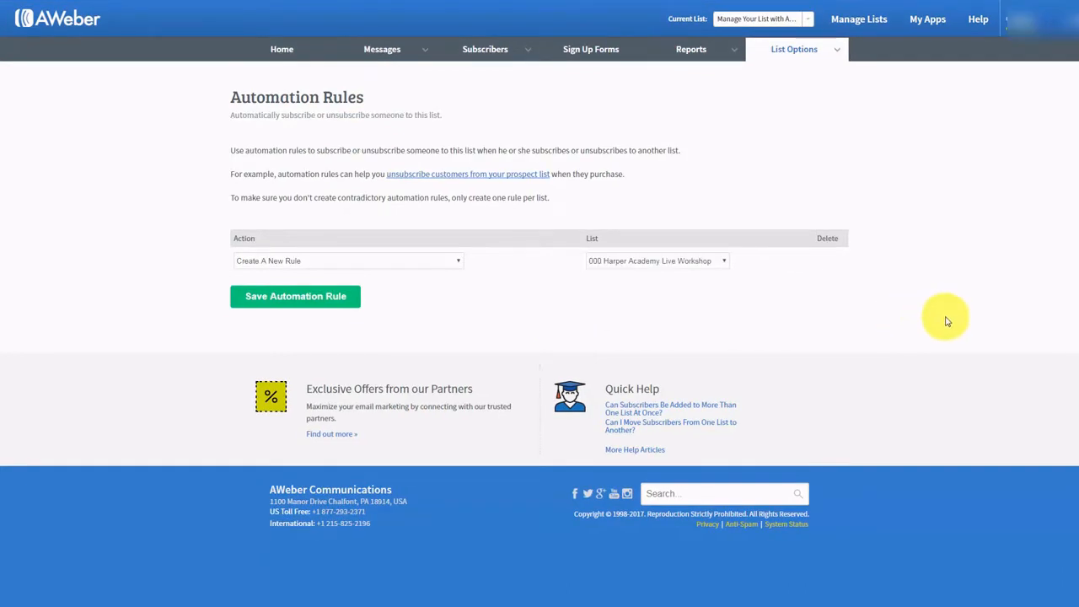
- Open Reports Settings and copy the whole Step 1 analytics tracking script
{"action": "mouse_move", "coordinate": [731, 57]}
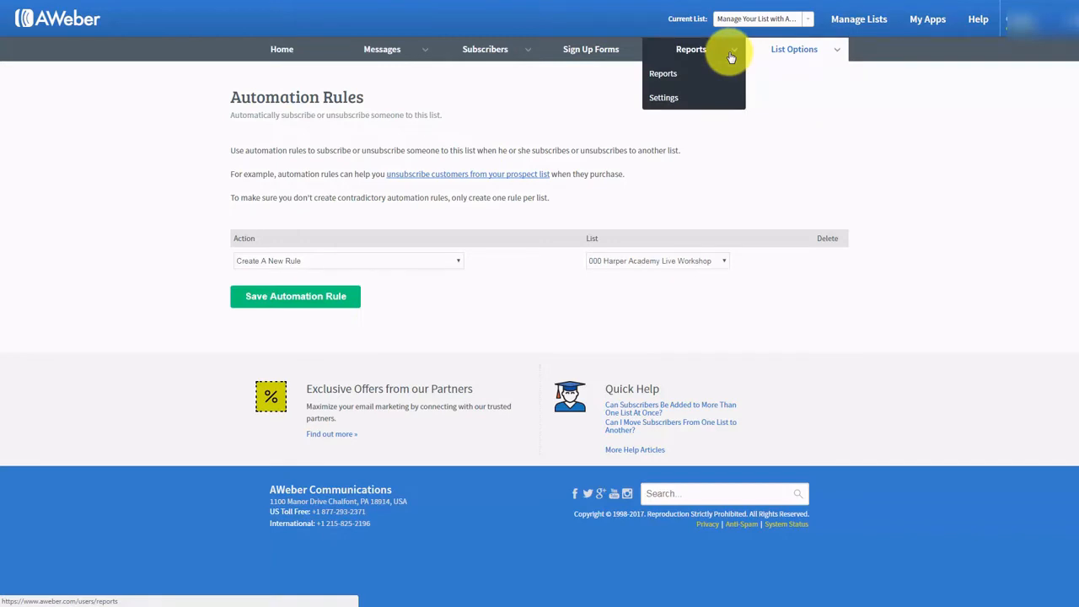
{"action": "left_click", "coordinate": [664, 98]}
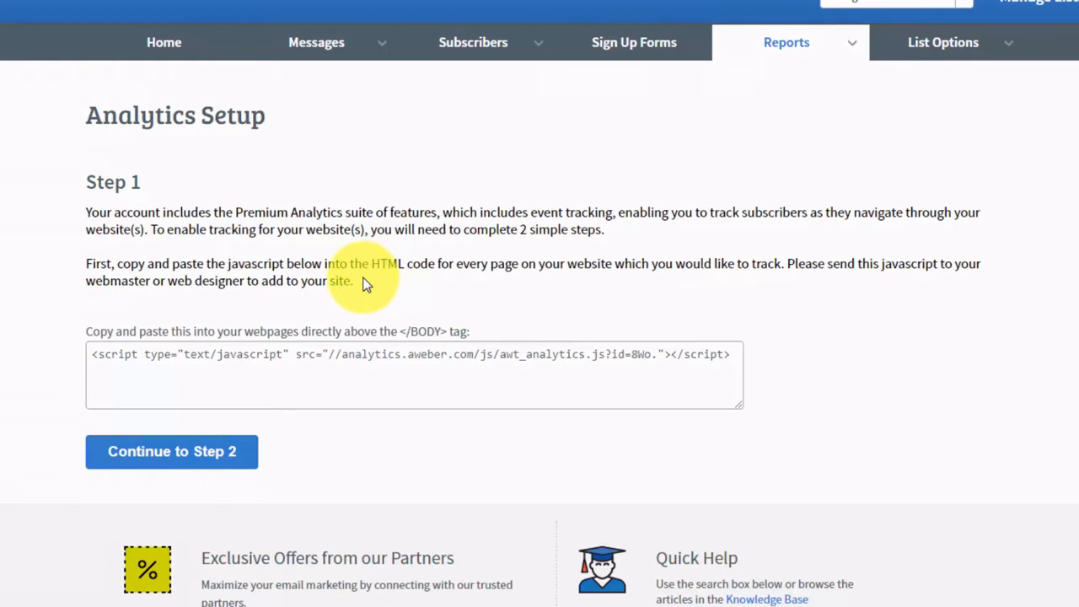
{"action": "left_click", "coordinate": [94, 354]}
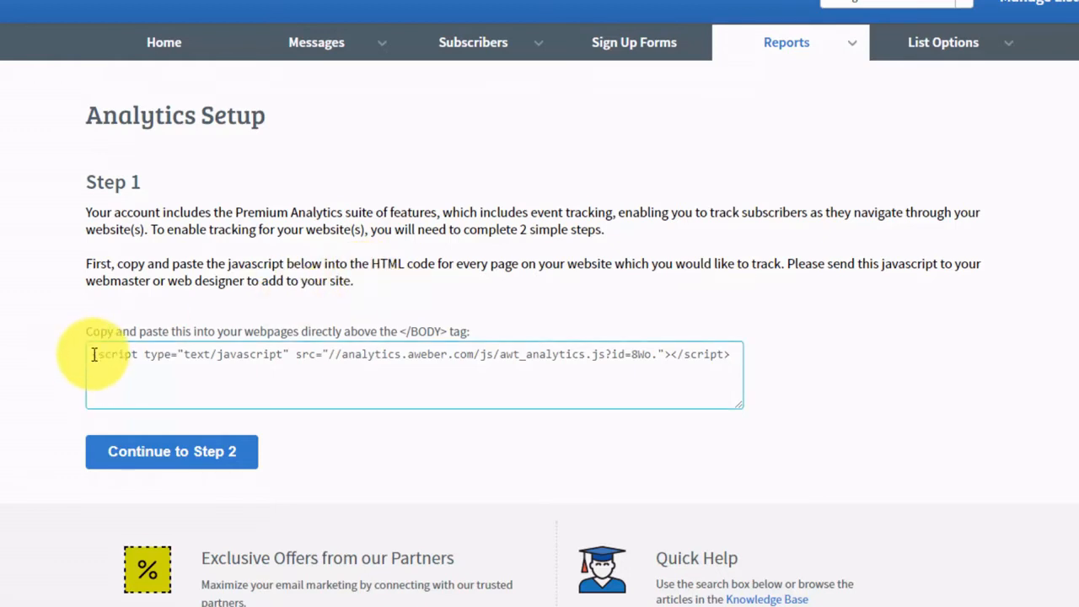
{"action": "left_click_drag", "start_coordinate": [92, 355], "coordinate": [345, 353]}
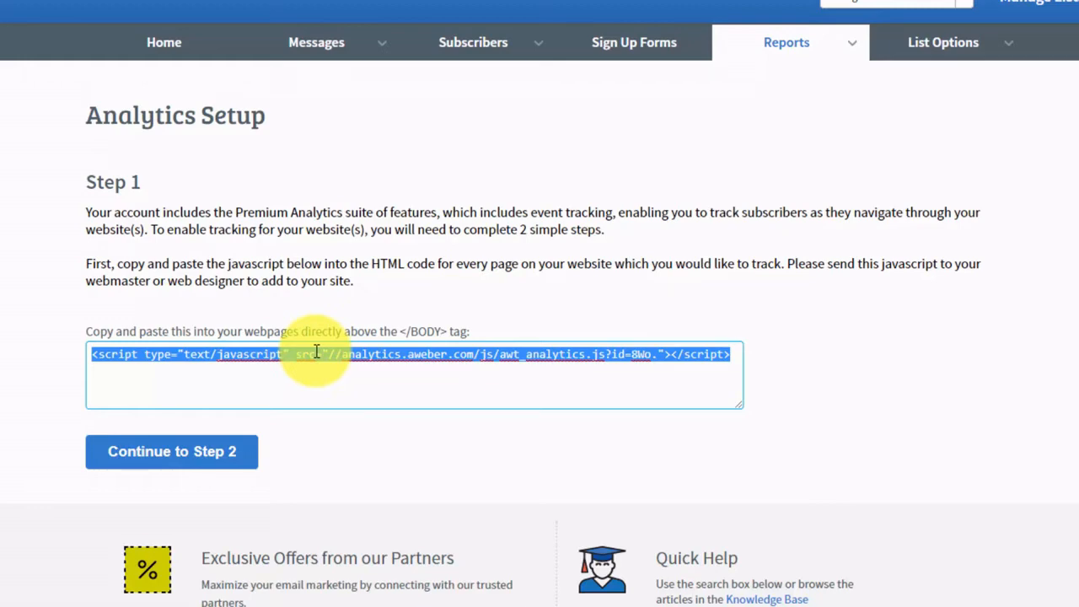
{"action": "right_click", "coordinate": [317, 354]}
{"action": "left_click", "coordinate": [359, 384]}
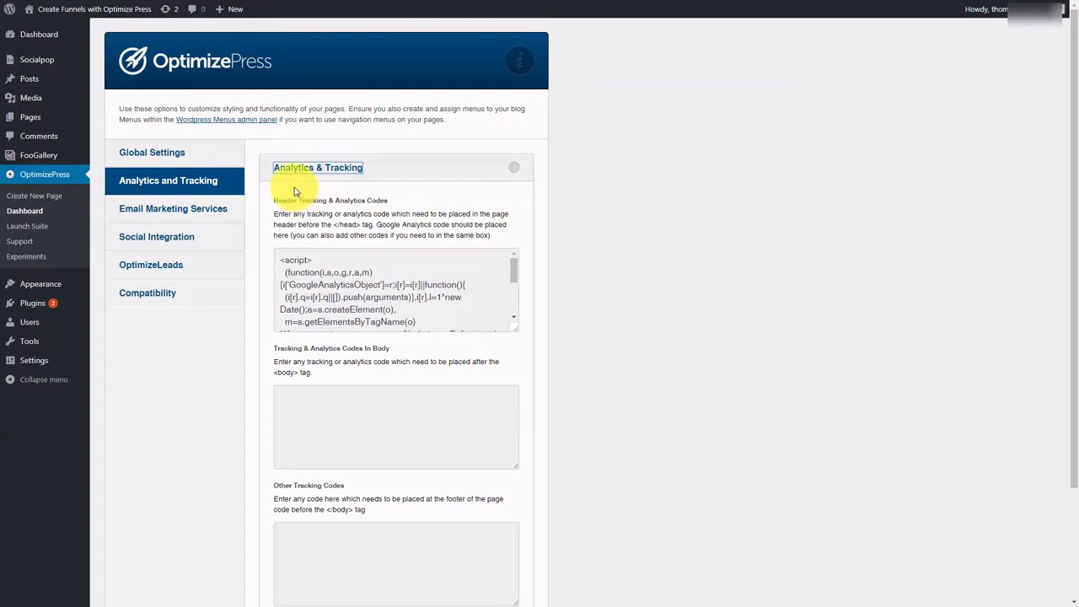
- Paste the AWeber script into OptimizePress's body tracking codes box and save the settings
{"action": "left_click", "coordinate": [285, 391]}
{"action": "right_click", "coordinate": [285, 391]}
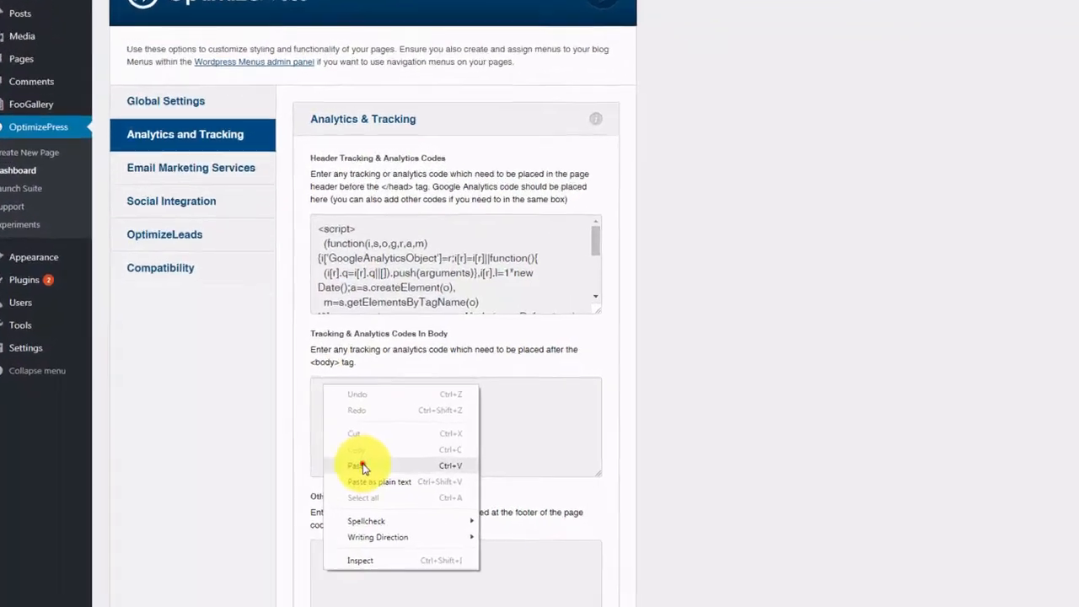
{"action": "left_click", "coordinate": [362, 467]}
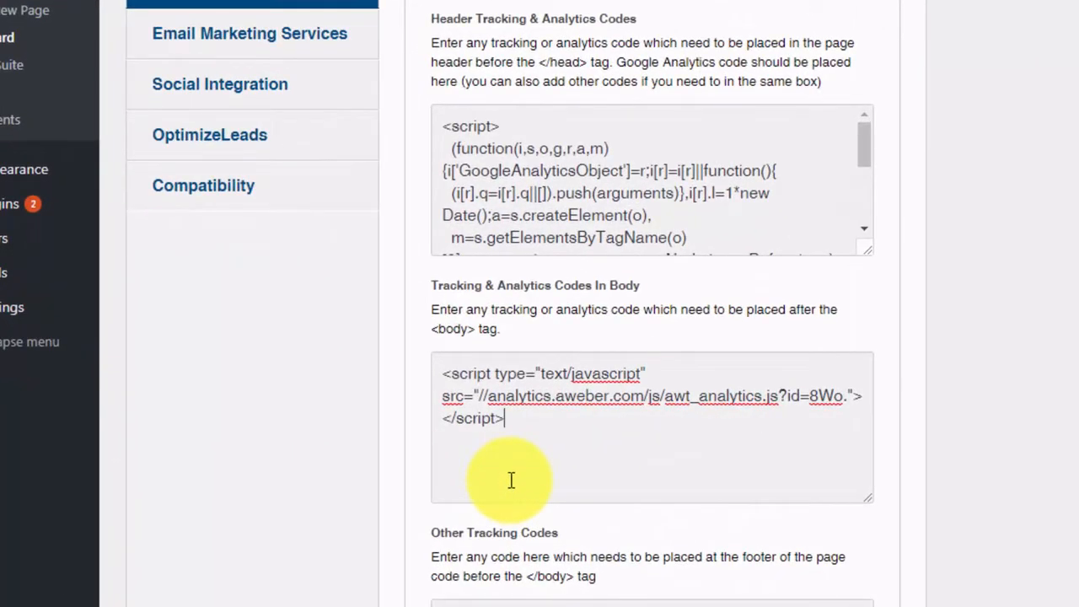
{"action": "scroll", "coordinate": [646, 444], "scroll_direction": "down", "scroll_amount": 3}
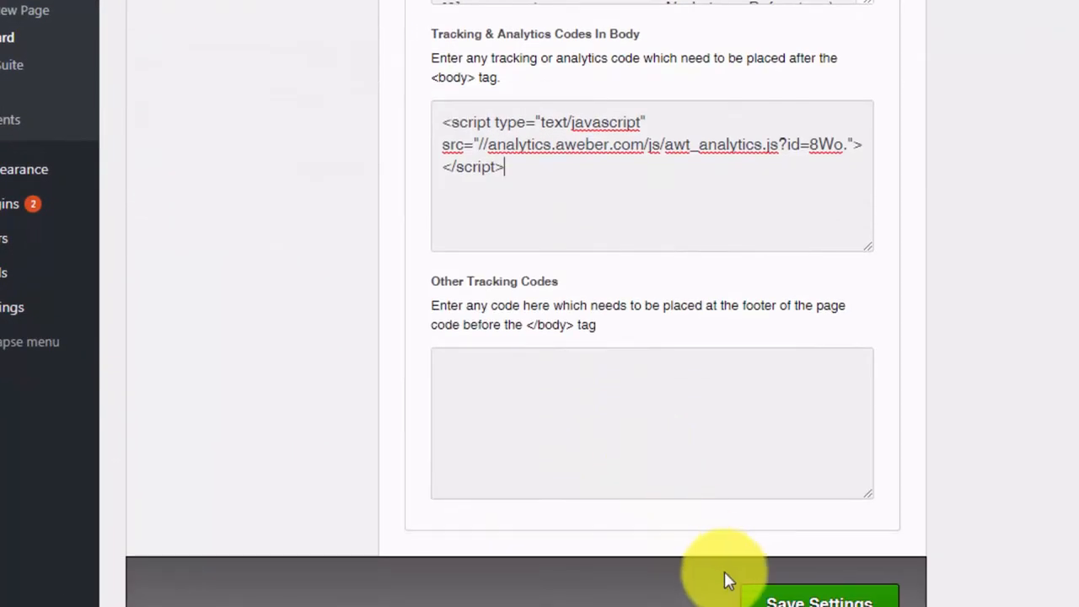
{"action": "left_click", "coordinate": [792, 598]}
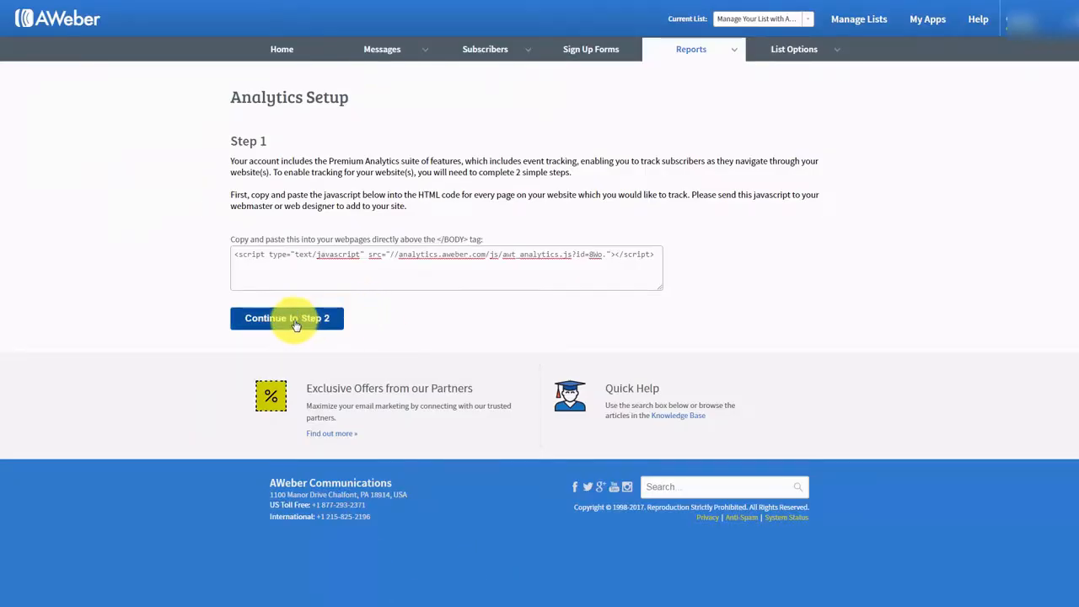
{"action": "left_click", "coordinate": [295, 326]}
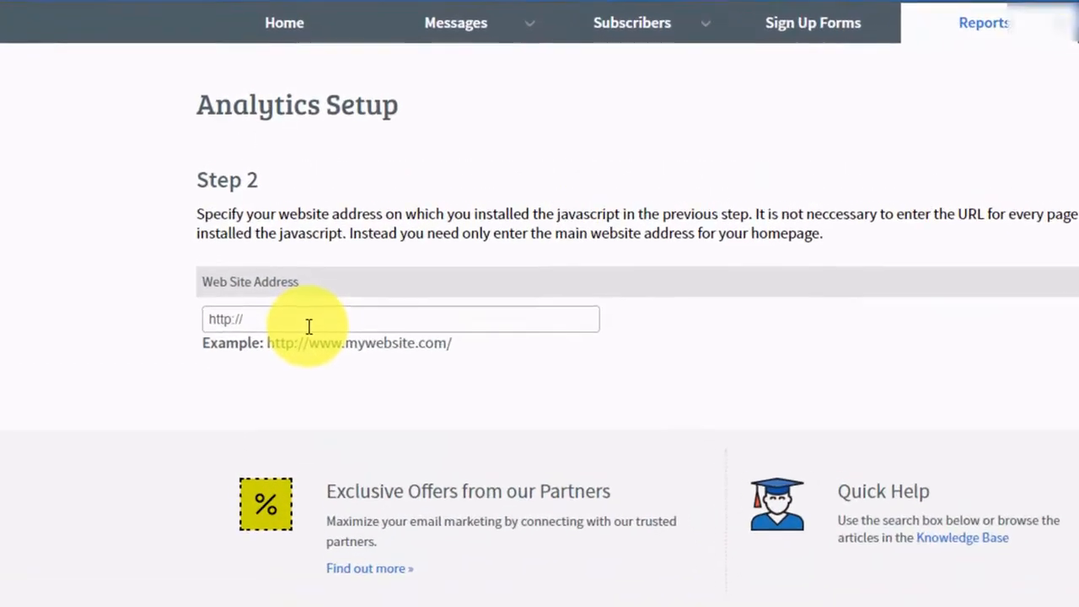
{"action": "key", "text": "ctrl+v"}
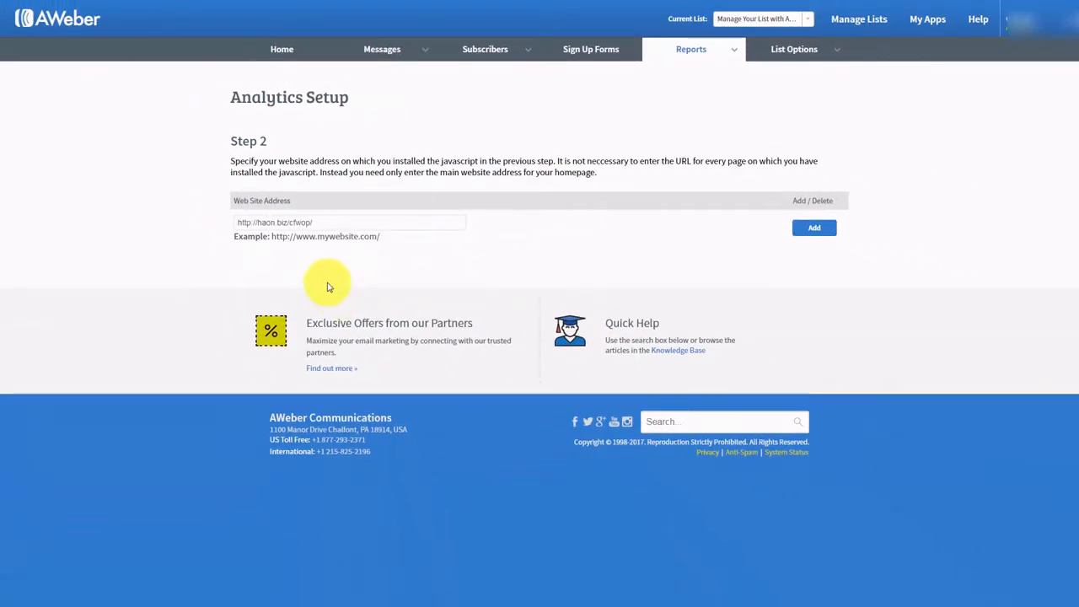
{"action": "left_click", "coordinate": [814, 233]}
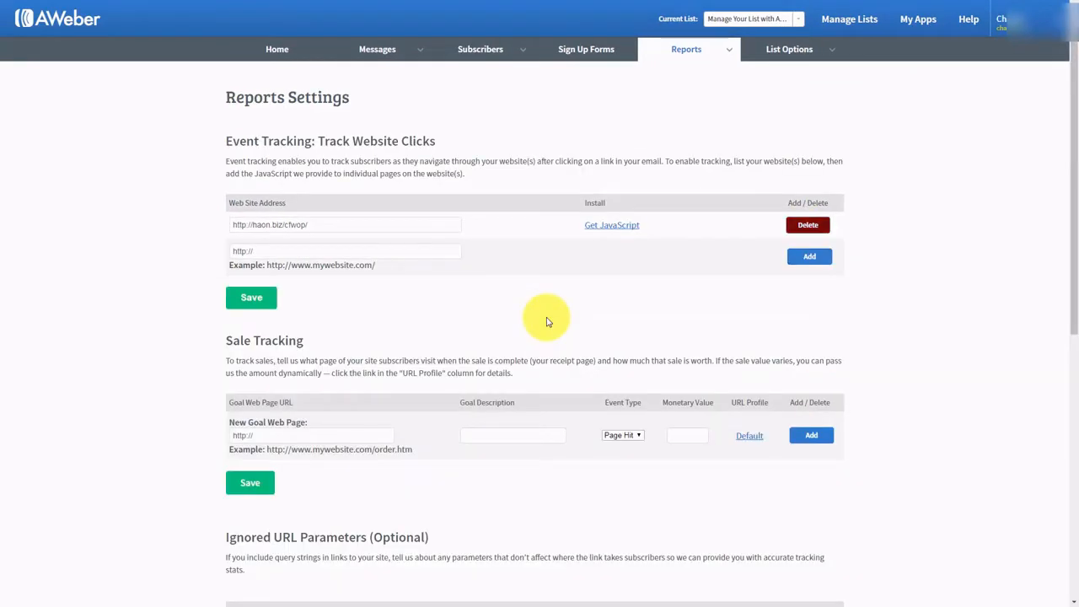
{"action": "scroll", "coordinate": [814, 236], "scroll_direction": "down", "scroll_amount": 1}
{"action": "scroll", "coordinate": [758, 194], "scroll_direction": "up", "scroll_amount": 1}
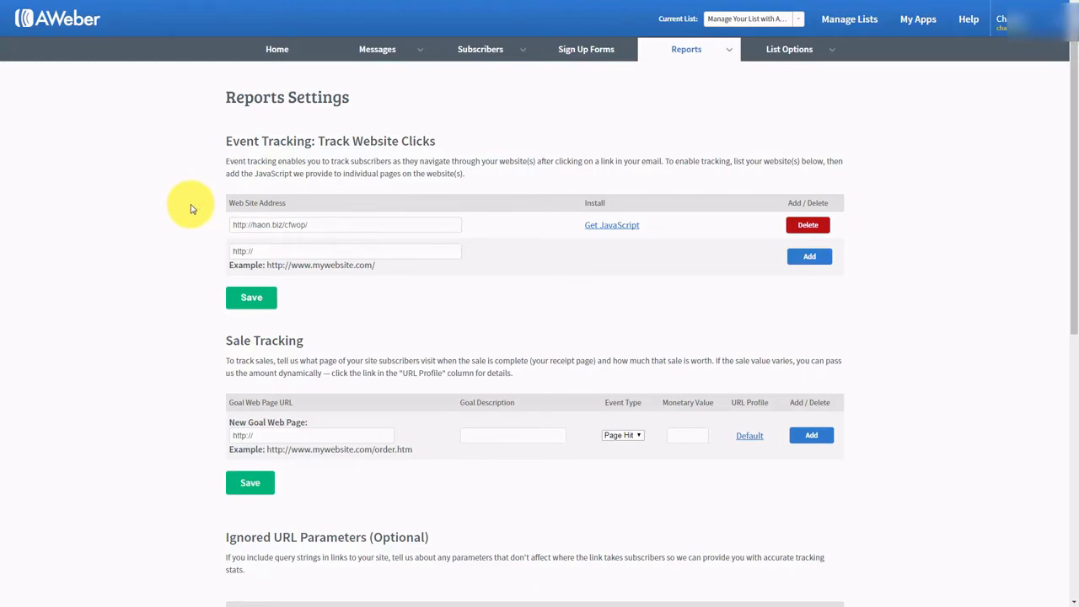
{"action": "scroll", "coordinate": [190, 209], "scroll_direction": "down", "scroll_amount": 2}
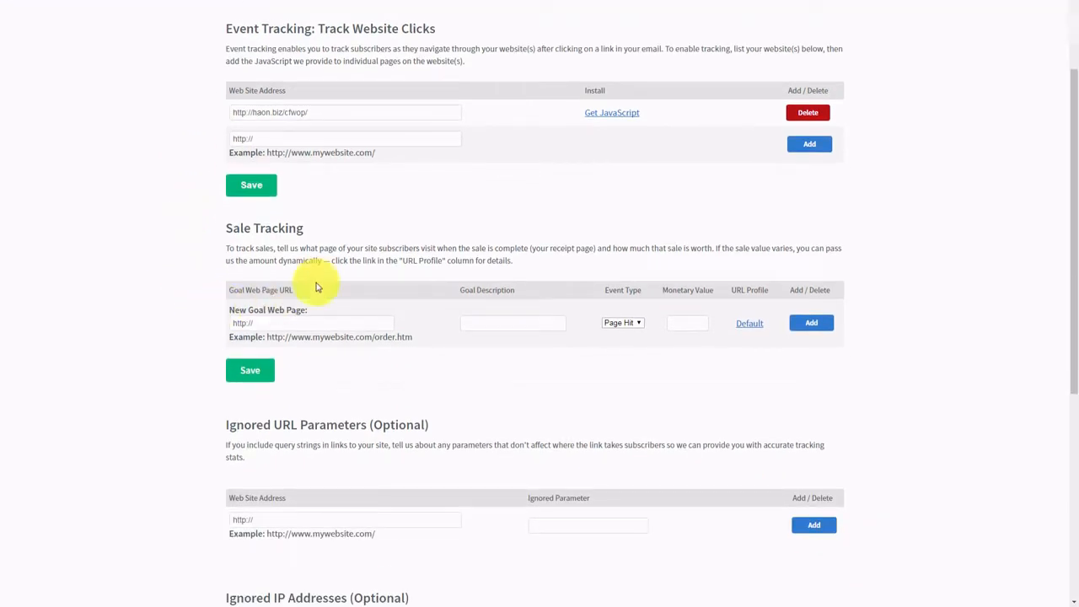
{"action": "left_click", "coordinate": [241, 323]}
{"action": "left_click", "coordinate": [261, 323]}
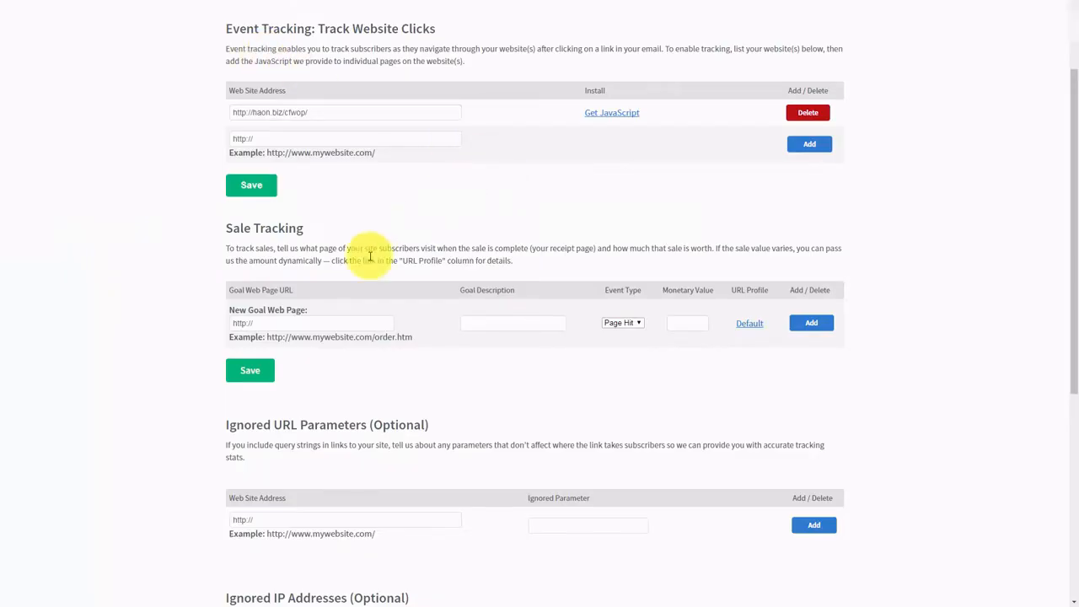
- Add a goal for the thank-you page URL, described 'Sale', event type Sale, value 17.00
{"action": "left_click_drag", "start_coordinate": [281, 319], "coordinate": [221, 327]}
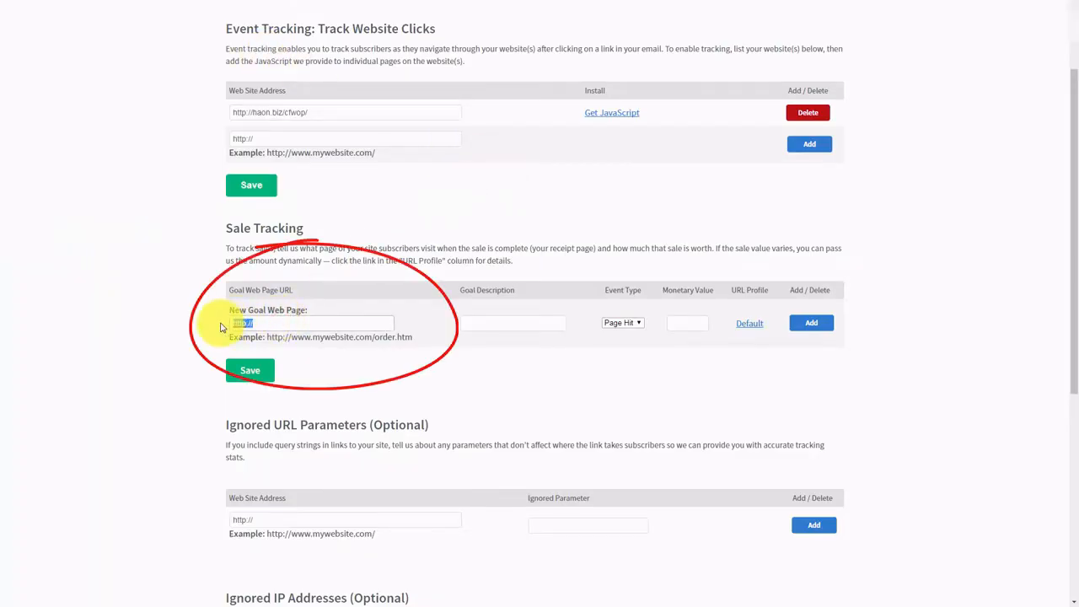
{"action": "key", "text": "ctrl+v"}
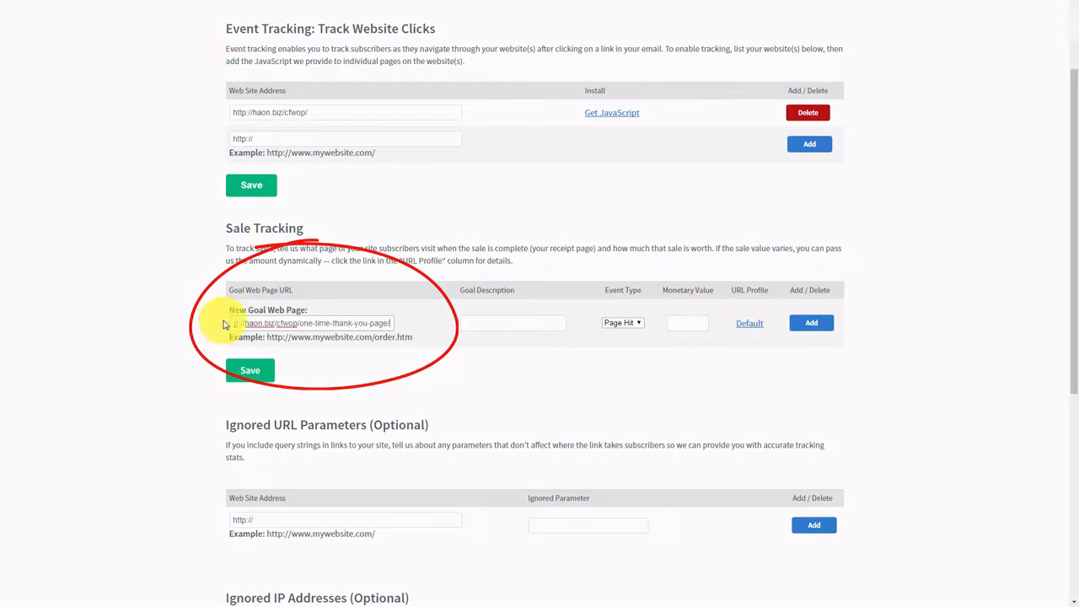
{"action": "left_click", "coordinate": [488, 322]}
{"action": "type", "text": "Sale"}
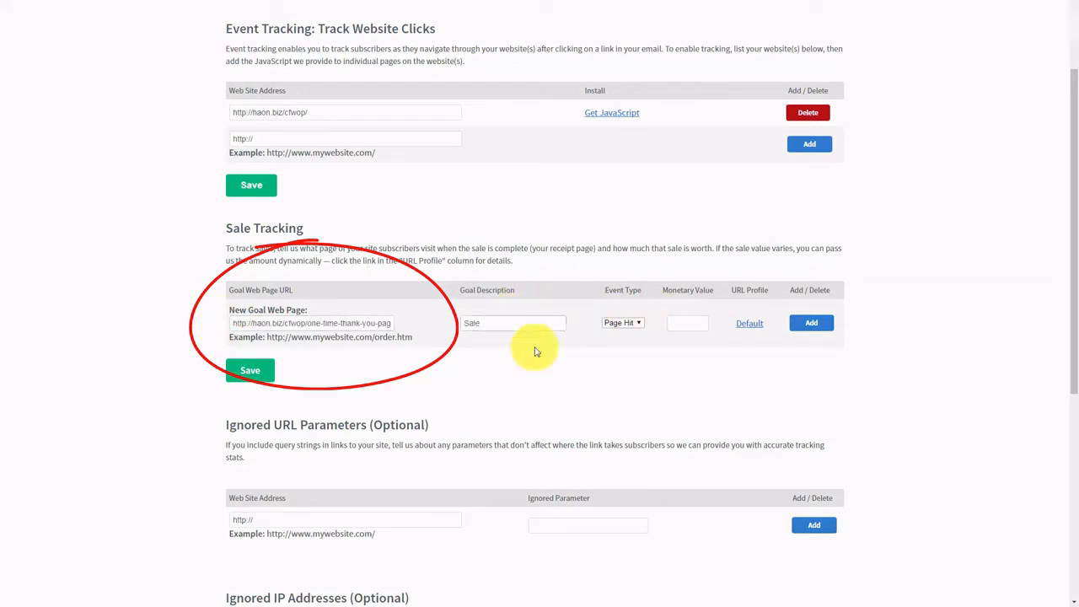
{"action": "left_click", "coordinate": [638, 327]}
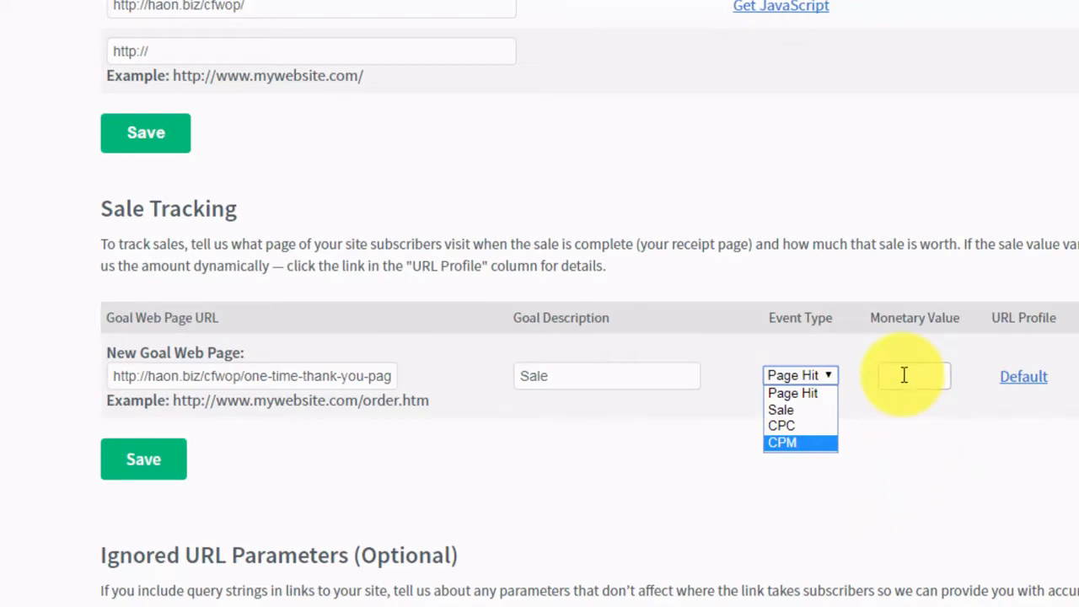
{"action": "left_click", "coordinate": [793, 410]}
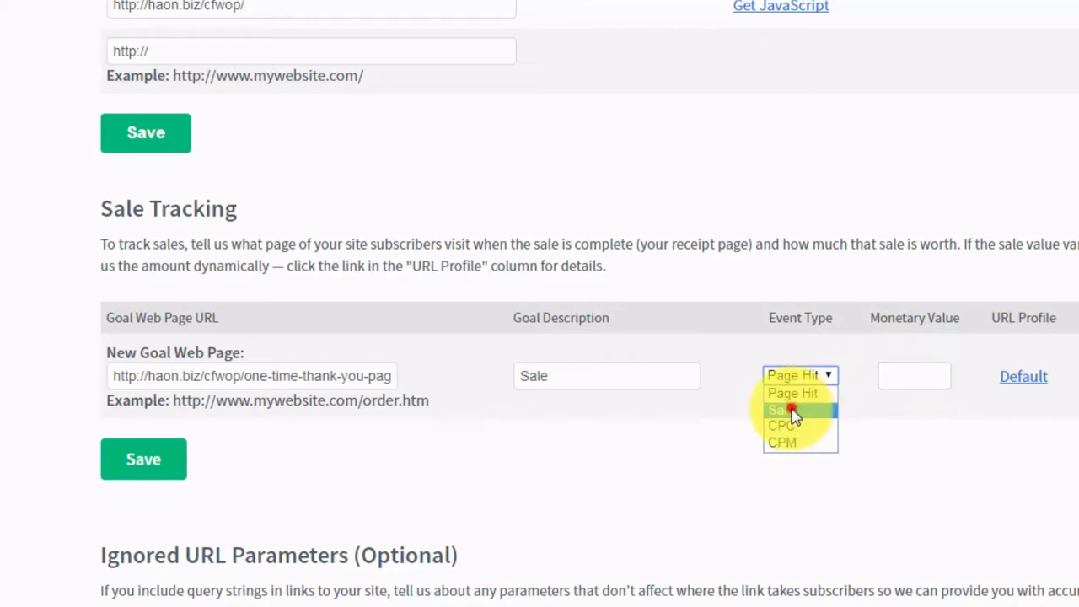
{"action": "left_click", "coordinate": [906, 371]}
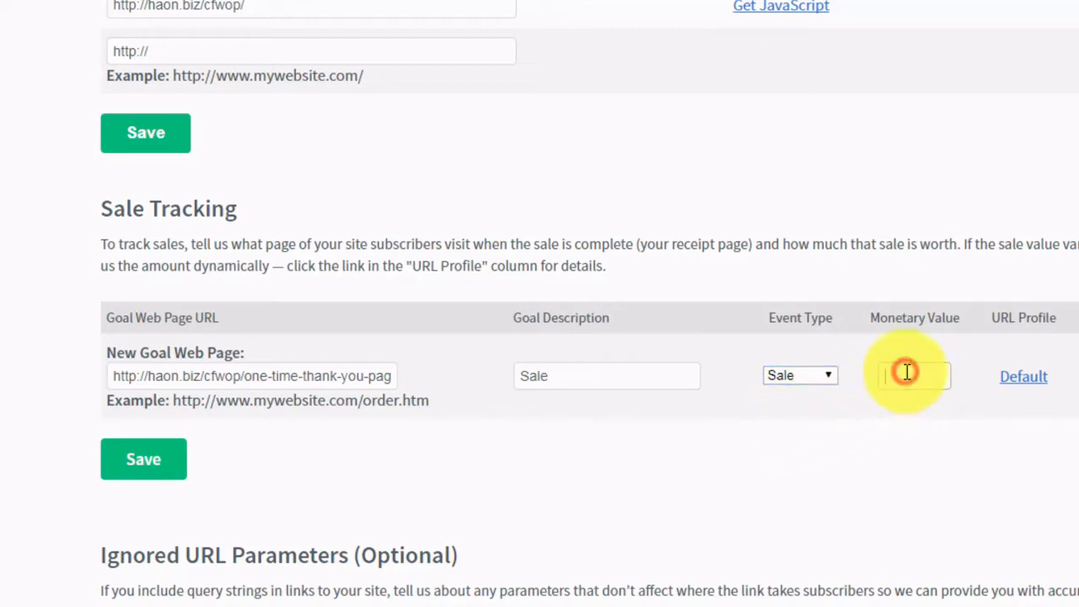
{"action": "type", "text": "7.0"}
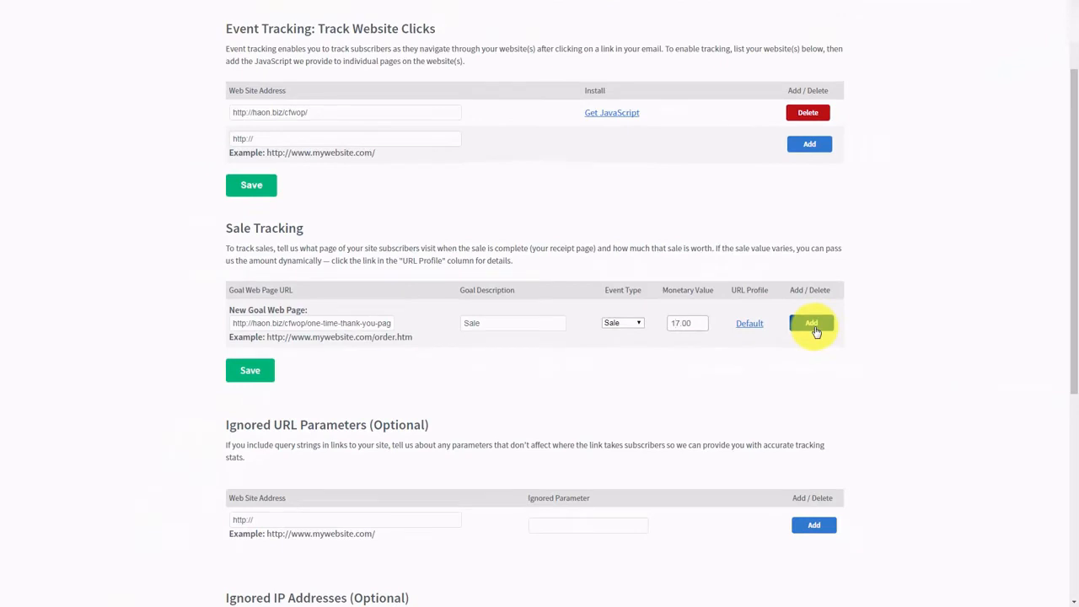
{"action": "left_click", "coordinate": [811, 324]}
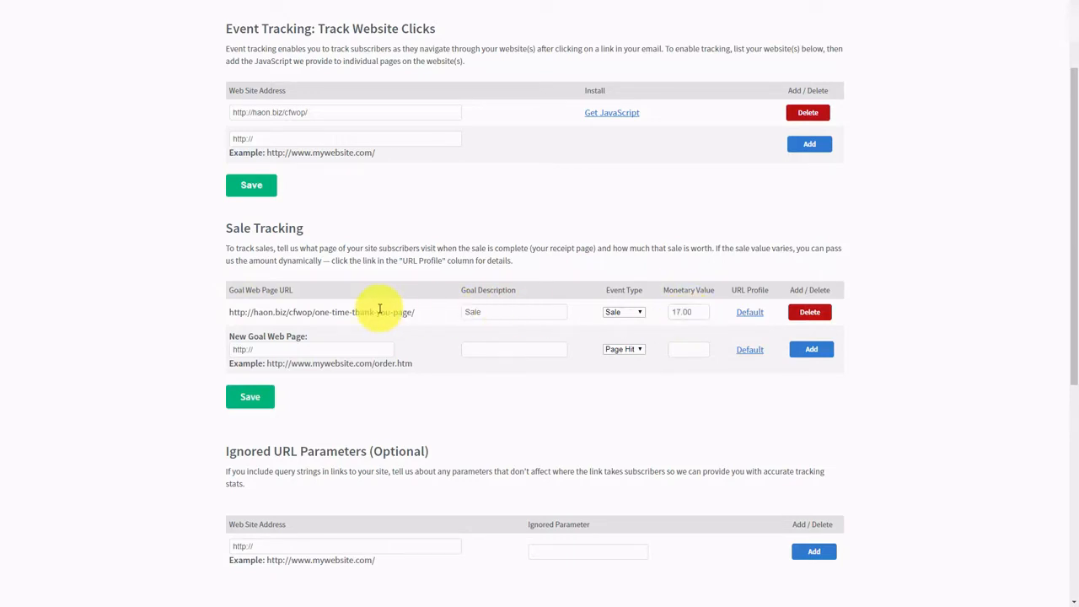
- Add your own IP address to the Ignored IP Addresses list
{"action": "scroll", "coordinate": [379, 309], "scroll_direction": "down", "scroll_amount": 3}
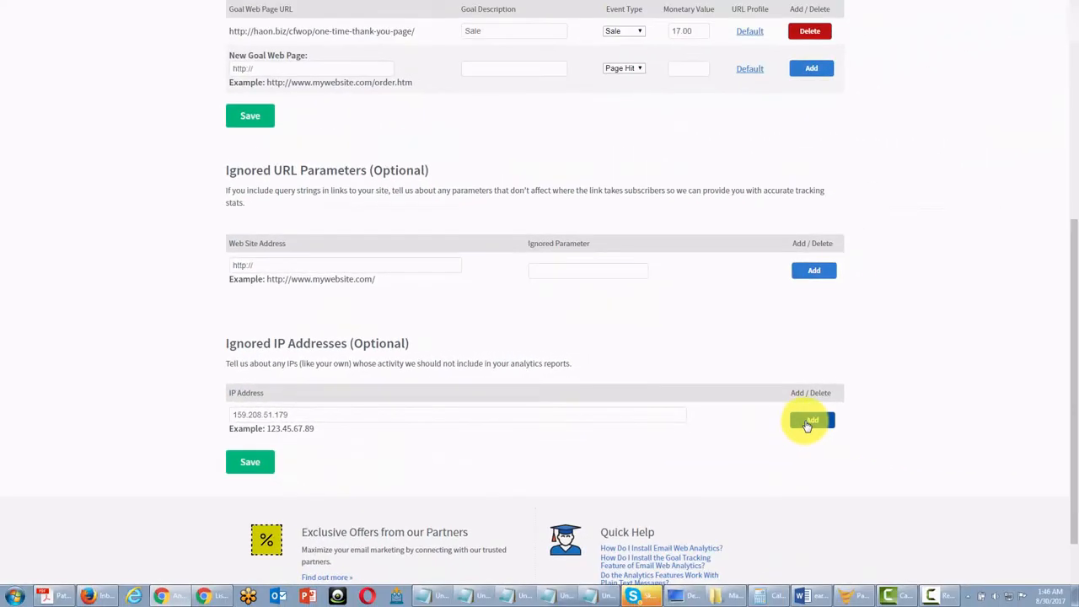
{"action": "left_click", "coordinate": [809, 420]}
{"action": "scroll", "coordinate": [795, 426], "scroll_direction": "down", "scroll_amount": 2}
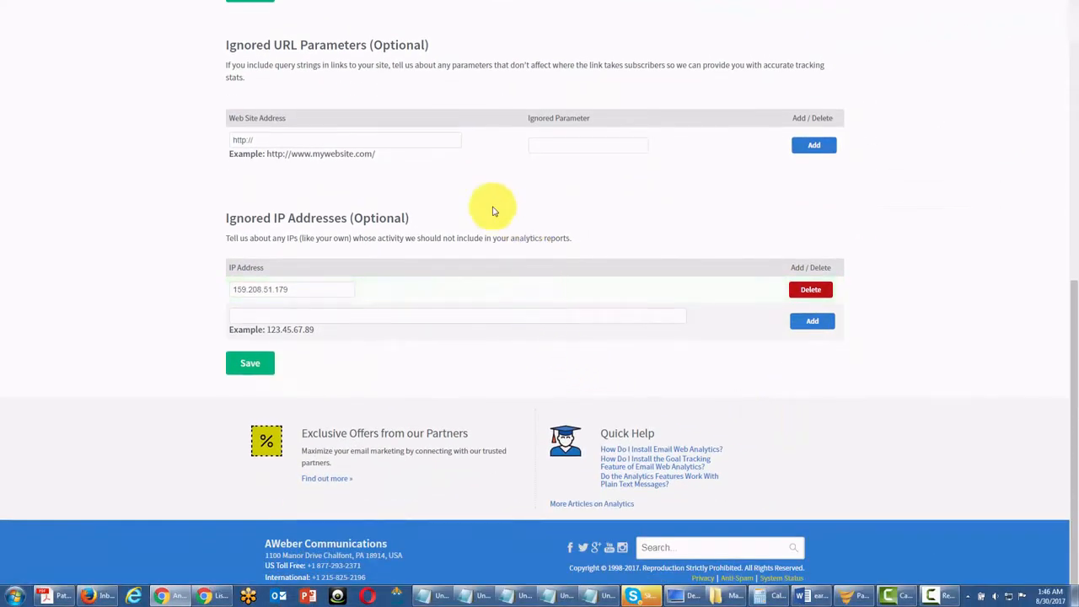
{"action": "left_click", "coordinate": [253, 312]}
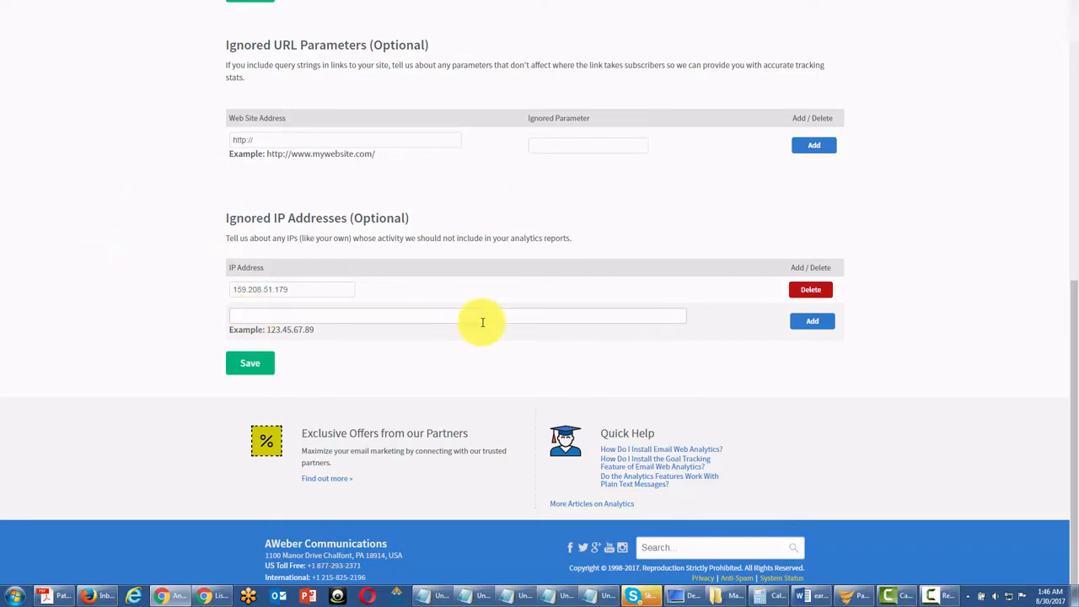
{"action": "scroll", "coordinate": [386, 265], "scroll_direction": "up", "scroll_amount": 1}
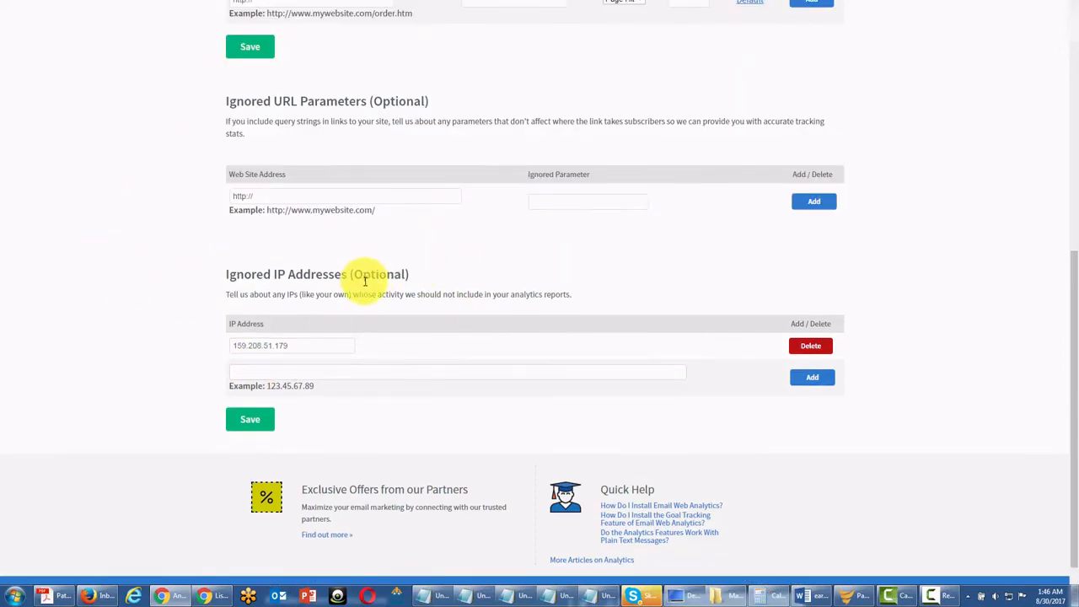
{"action": "scroll", "coordinate": [365, 281], "scroll_direction": "up", "scroll_amount": 1}
{"action": "scroll", "coordinate": [362, 287], "scroll_direction": "up", "scroll_amount": 1}
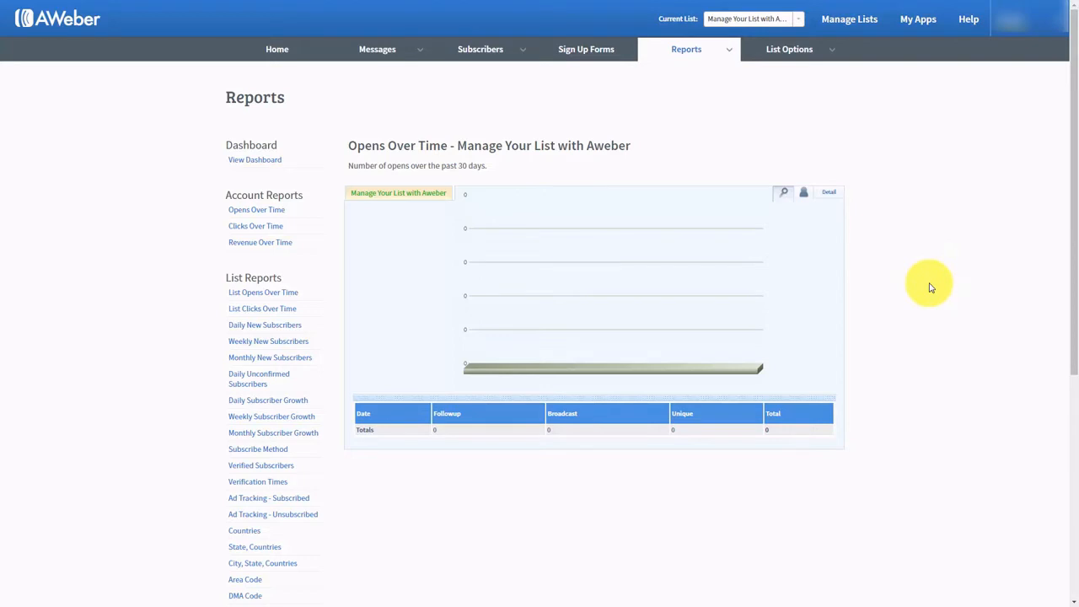
- View List Opens Over Time with detail and date range, then switch to Account Revenue Over Time
{"action": "mouse_move", "coordinate": [728, 51]}
{"action": "left_click", "coordinate": [250, 295]}
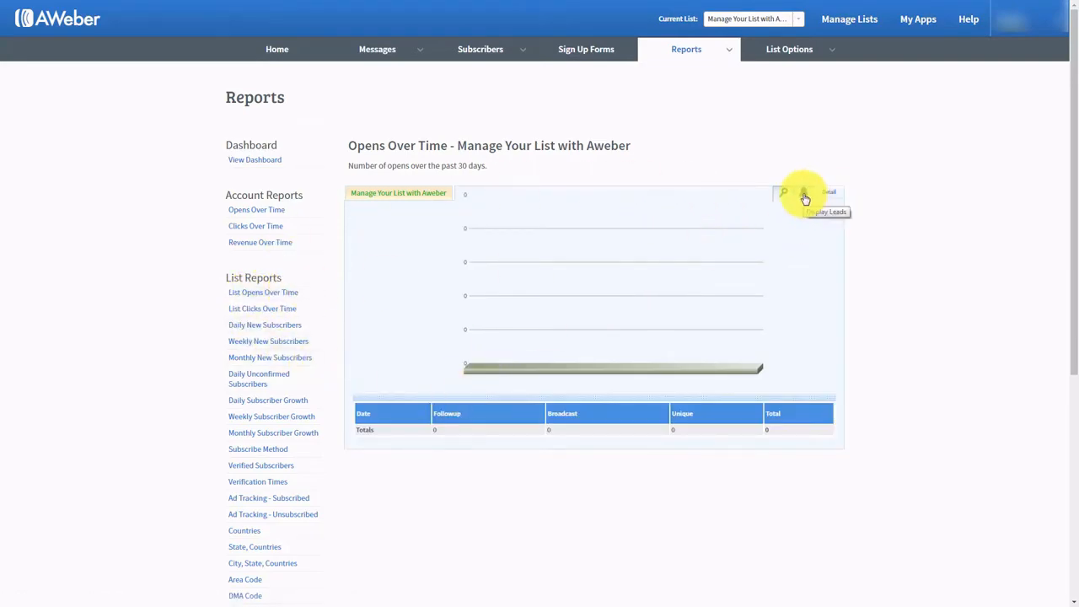
{"action": "left_click", "coordinate": [804, 197]}
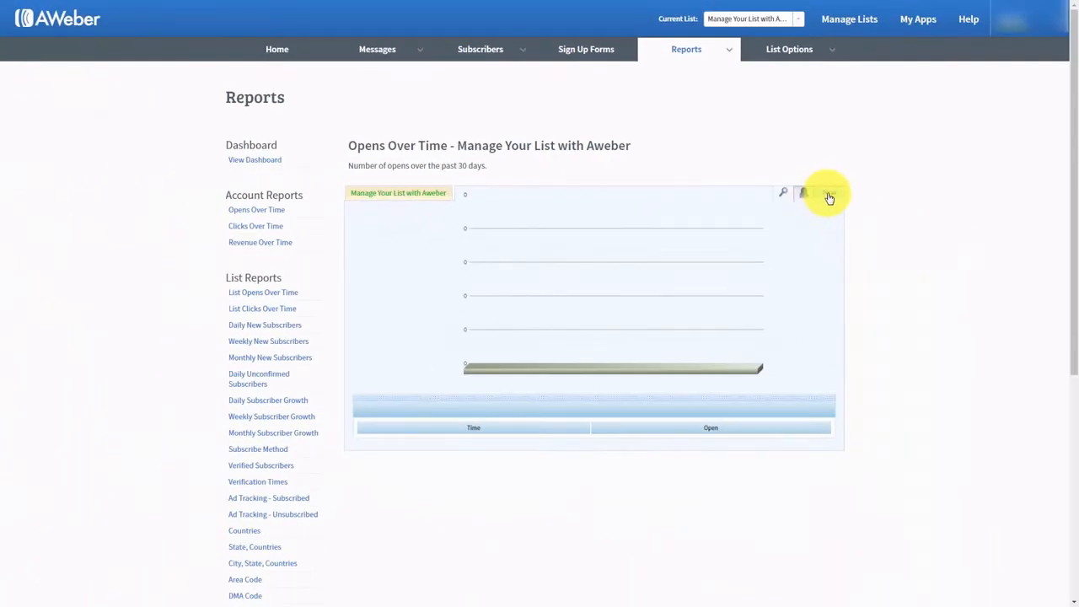
{"action": "left_click", "coordinate": [829, 197]}
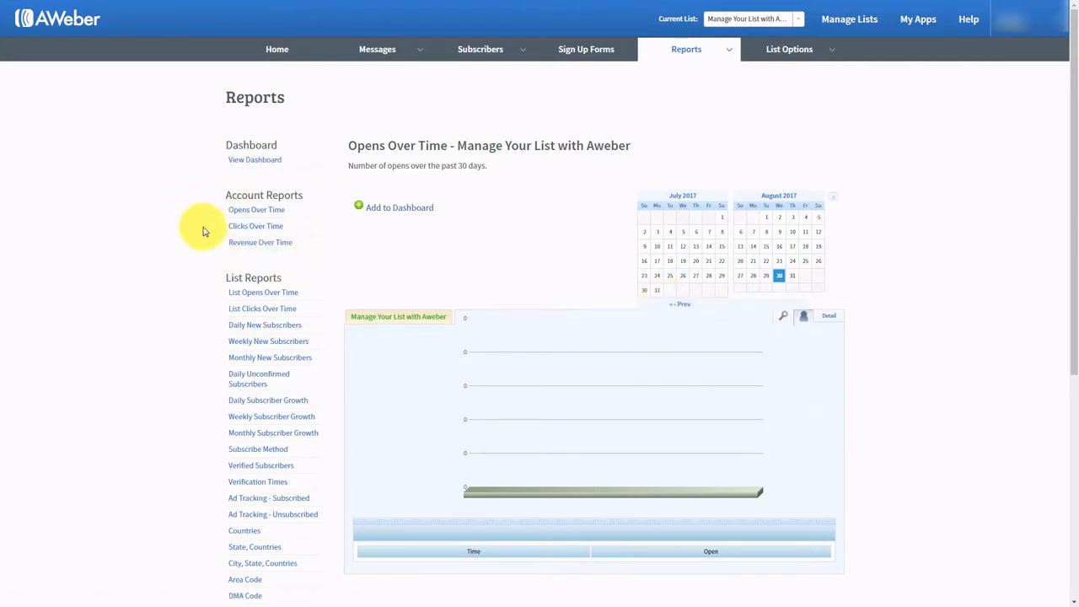
{"action": "left_click", "coordinate": [261, 242]}
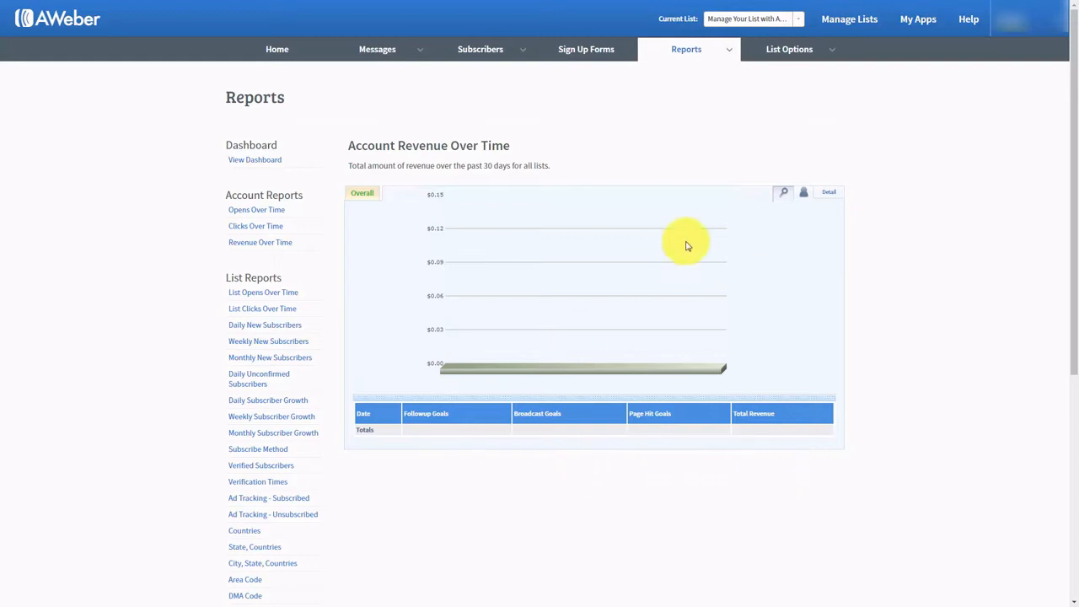
{"action": "mouse_move", "coordinate": [734, 55]}
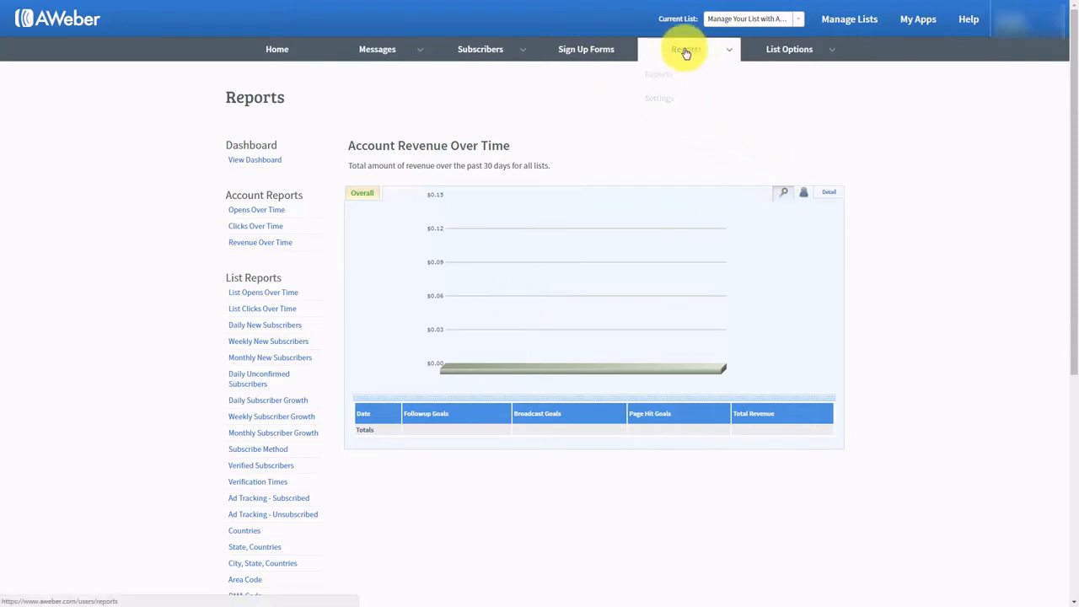
- Go to the Sign Up Forms section
{"action": "left_click", "coordinate": [574, 52]}
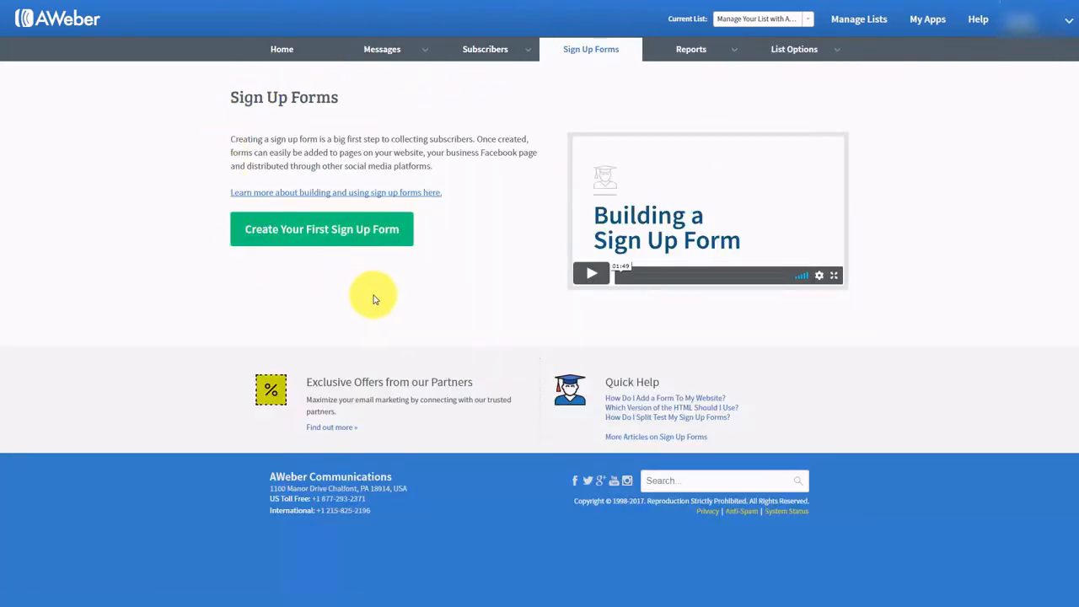
- Start a new sign-up form, then preview and close the Basic template under Popular
{"action": "left_click", "coordinate": [310, 233]}
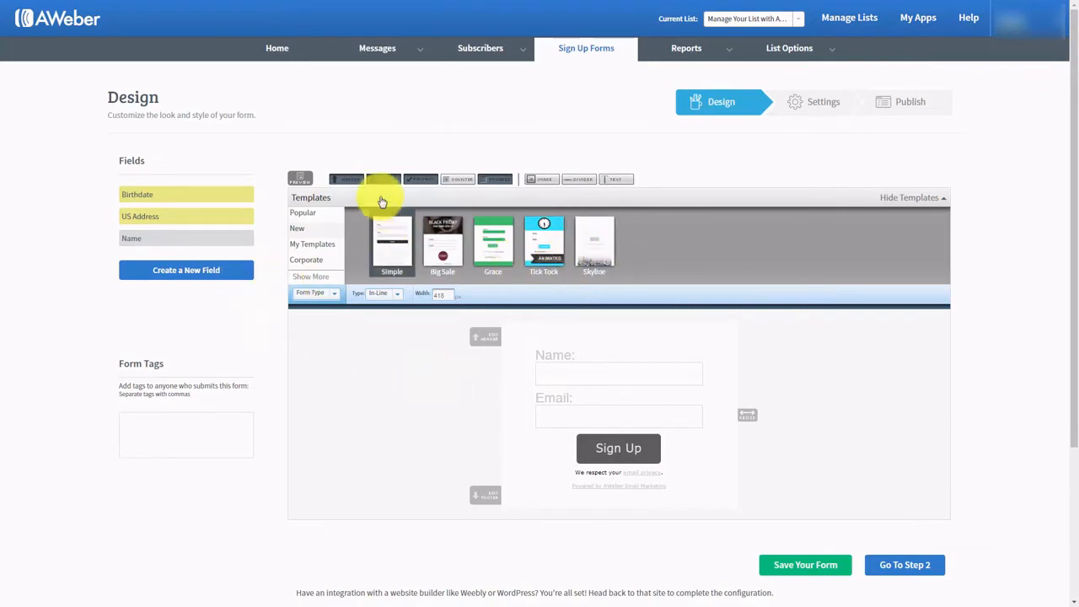
{"action": "left_click", "coordinate": [304, 212]}
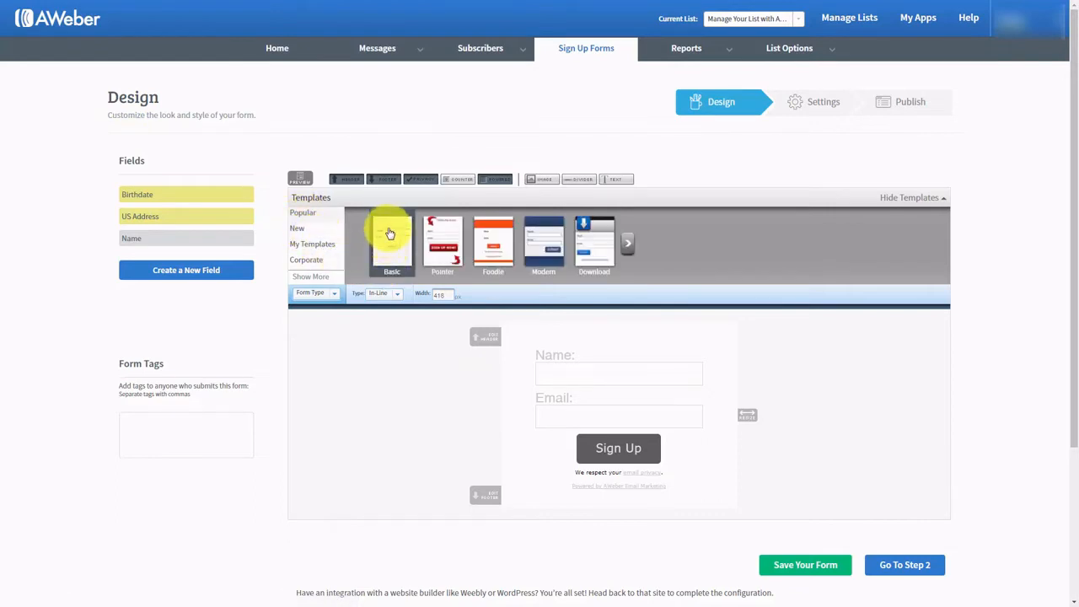
{"action": "left_click", "coordinate": [390, 232]}
{"action": "left_click", "coordinate": [374, 224]}
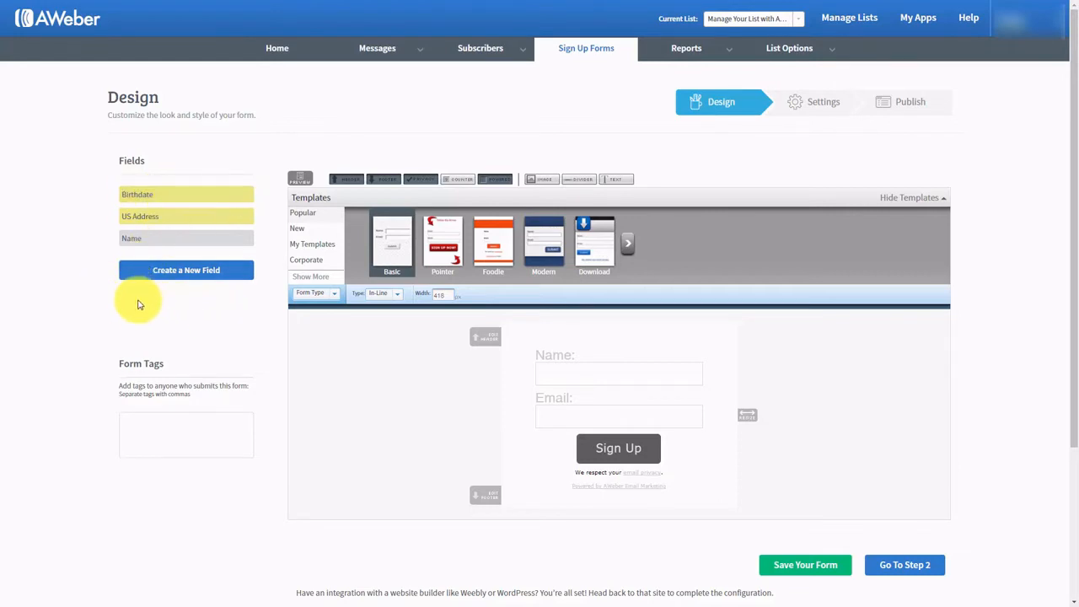
{"action": "left_click", "coordinate": [165, 271]}
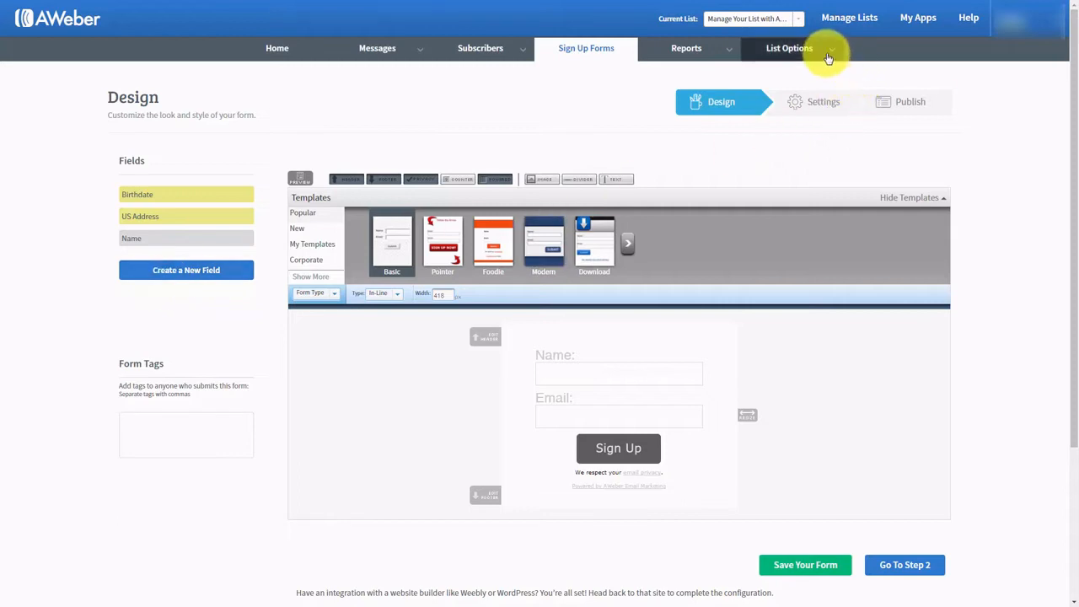
{"action": "mouse_move", "coordinate": [826, 50]}
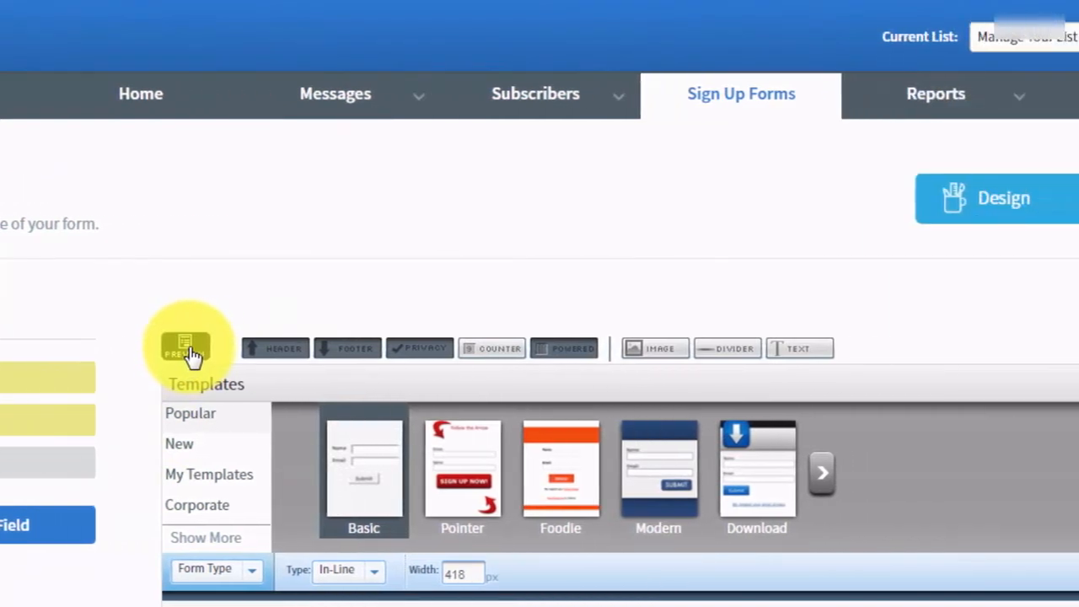
- Always allow pop-ups from aweber.com in Chrome so the form preview window opens
{"action": "left_click", "coordinate": [374, 351]}
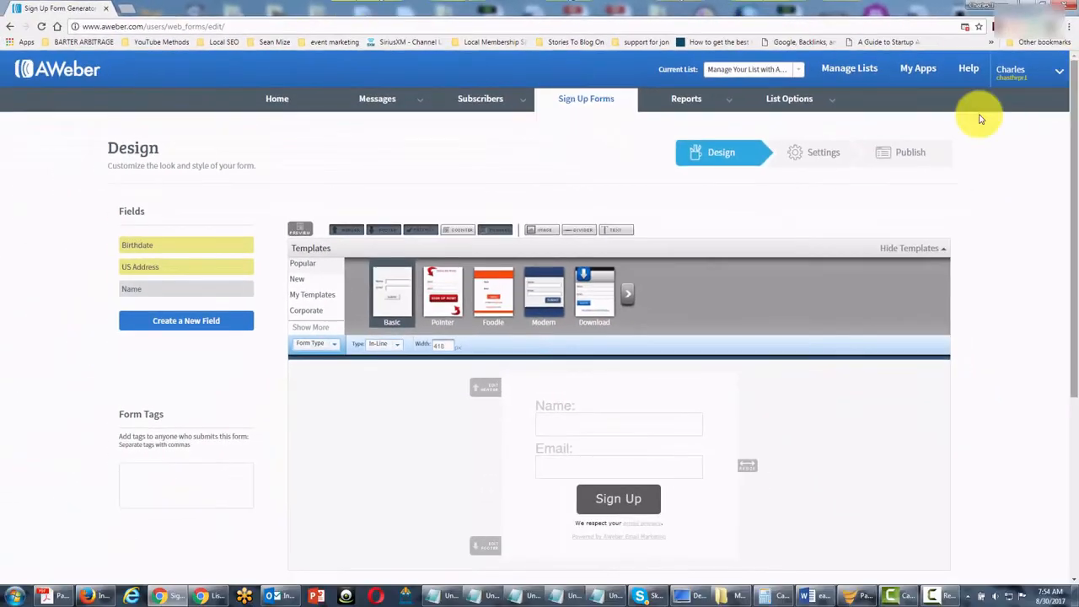
{"action": "left_click", "coordinate": [966, 28]}
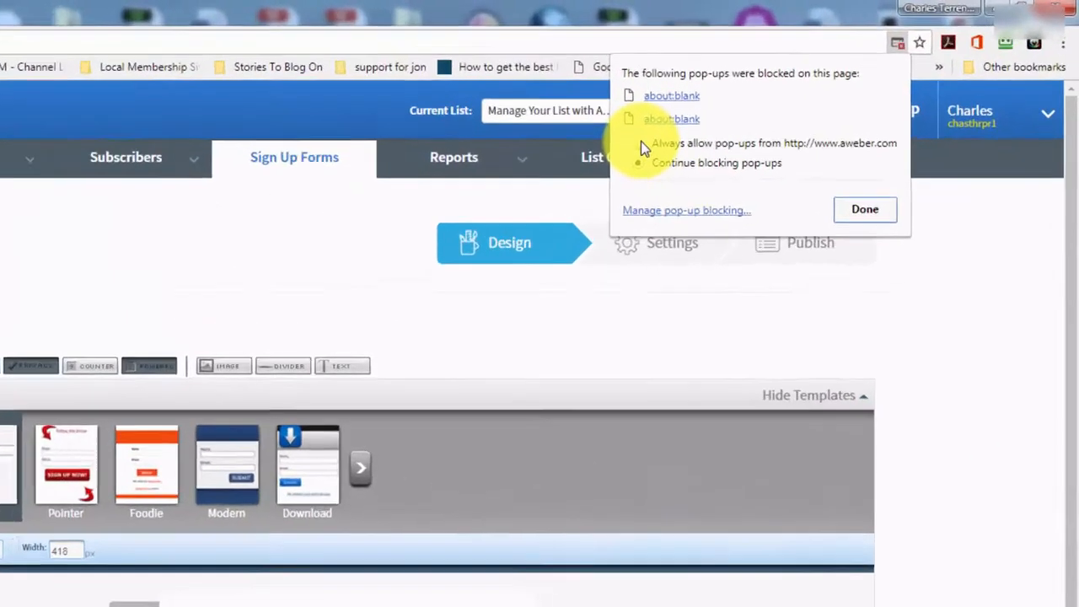
{"action": "left_click", "coordinate": [802, 89]}
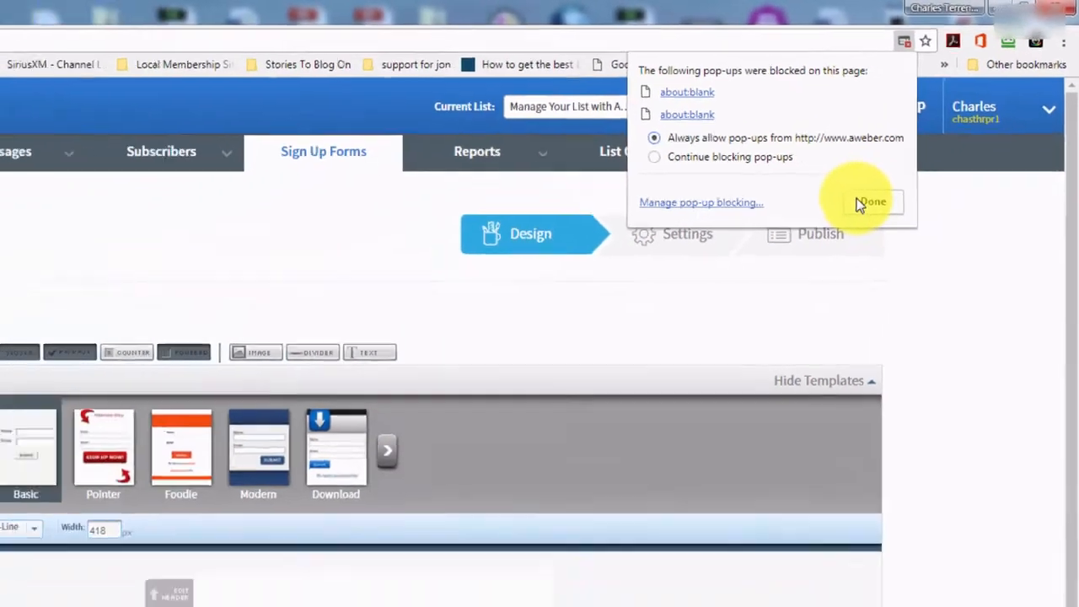
{"action": "left_click", "coordinate": [691, 366]}
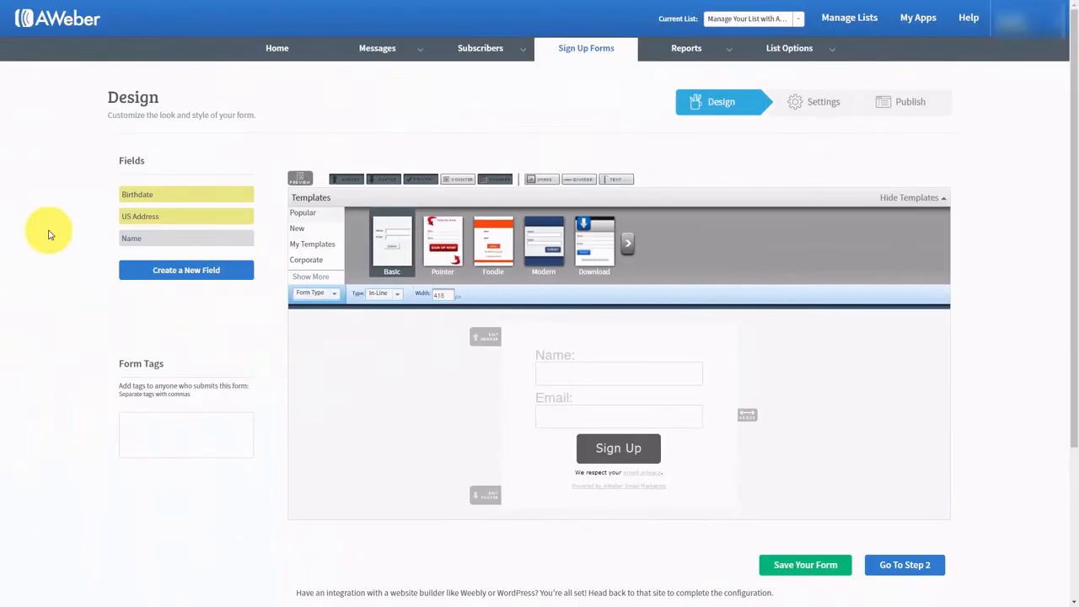
{"action": "left_click", "coordinate": [302, 180]}
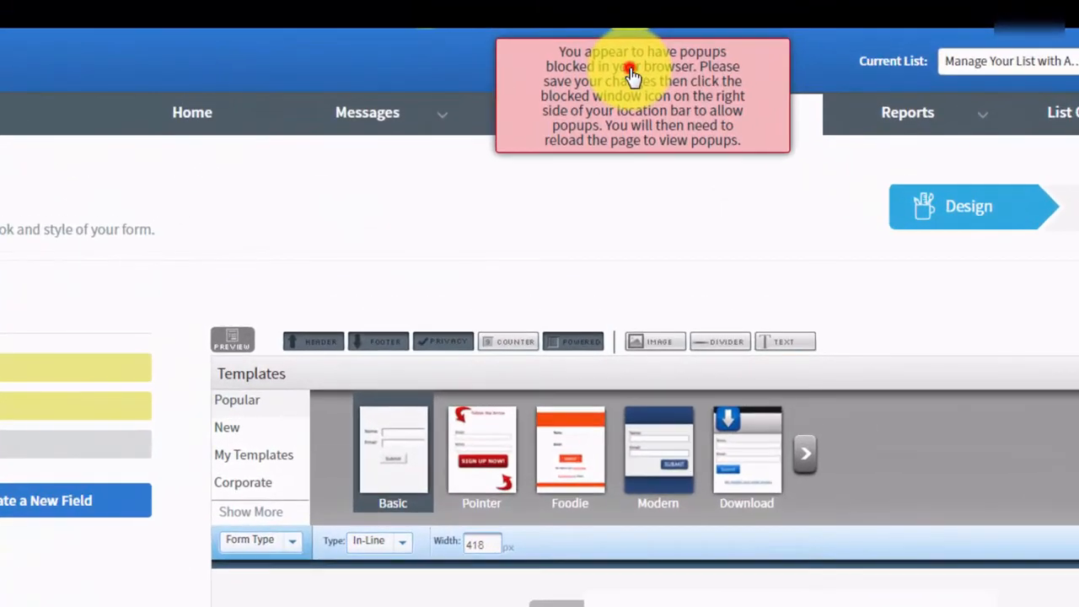
{"action": "left_click", "coordinate": [631, 74]}
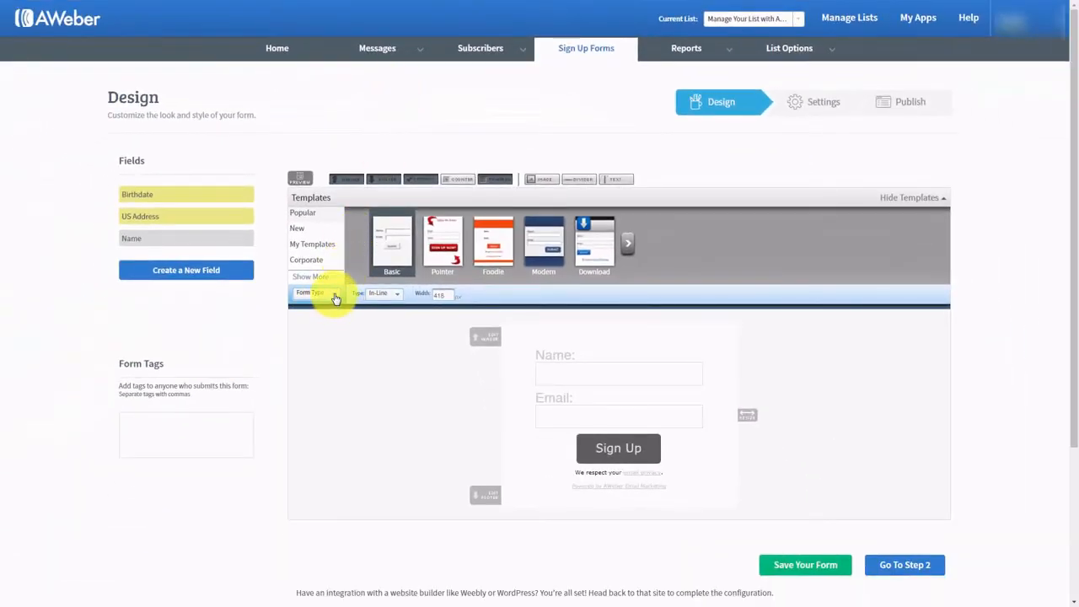
- Review the form's Header style with advanced options expanded, then the Body and Labels styles
{"action": "left_click", "coordinate": [334, 296]}
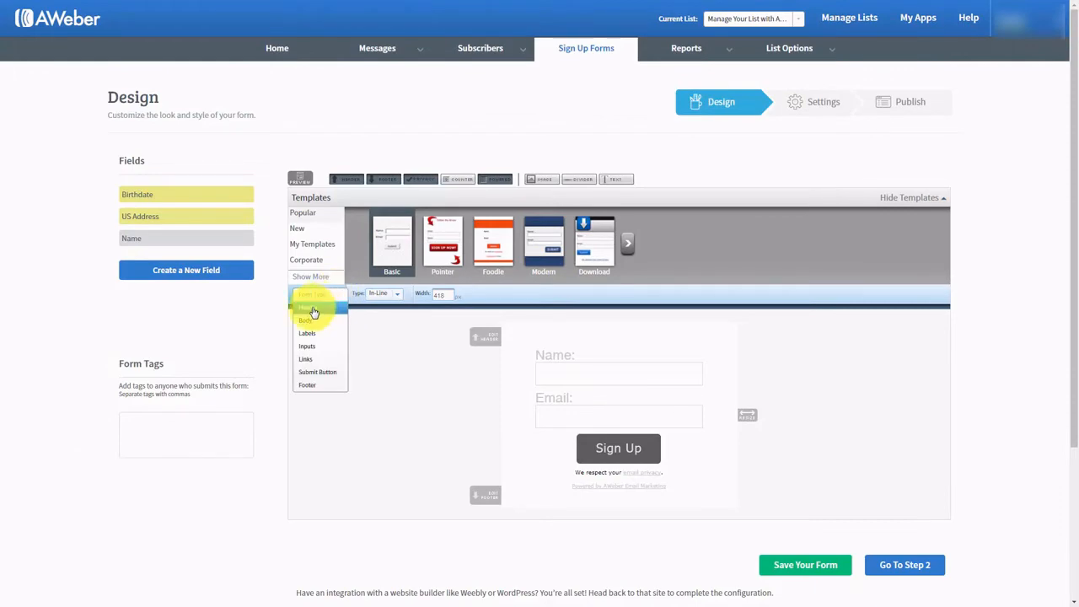
{"action": "left_click", "coordinate": [310, 309]}
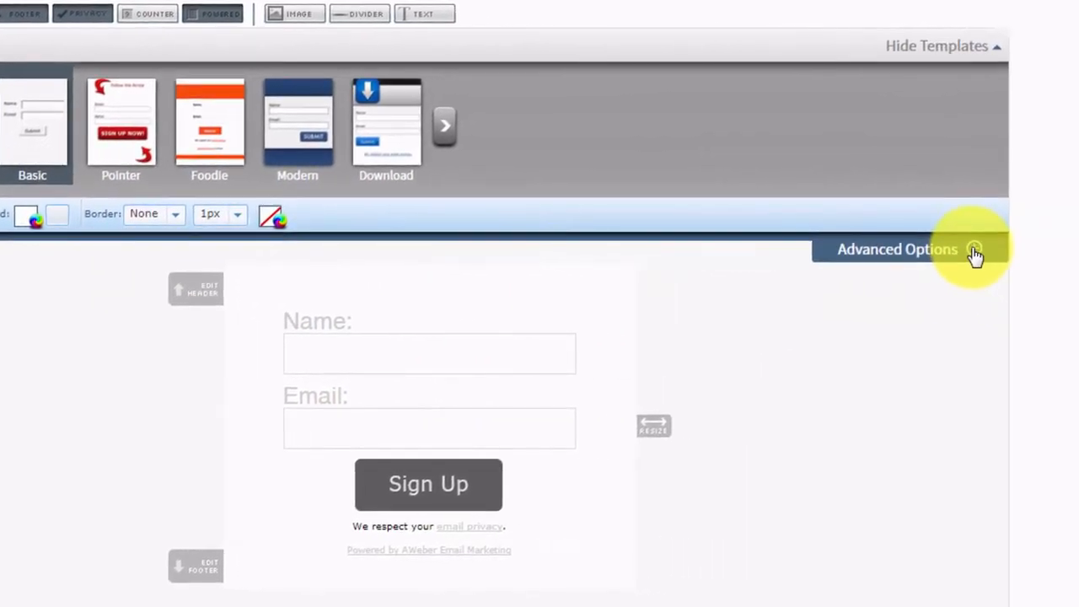
{"action": "left_click", "coordinate": [974, 250]}
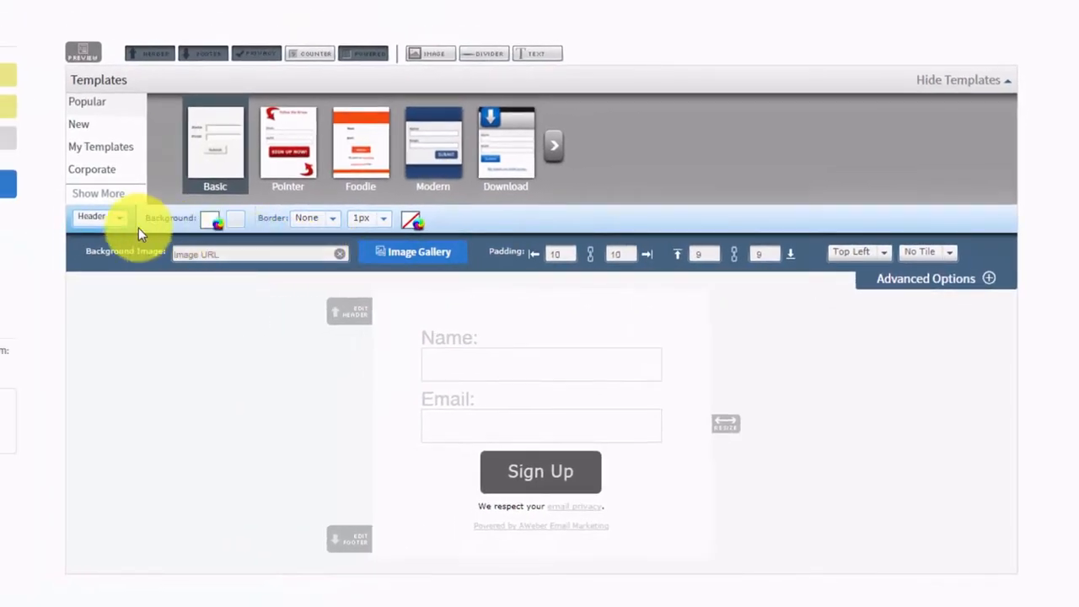
{"action": "left_click", "coordinate": [119, 222]}
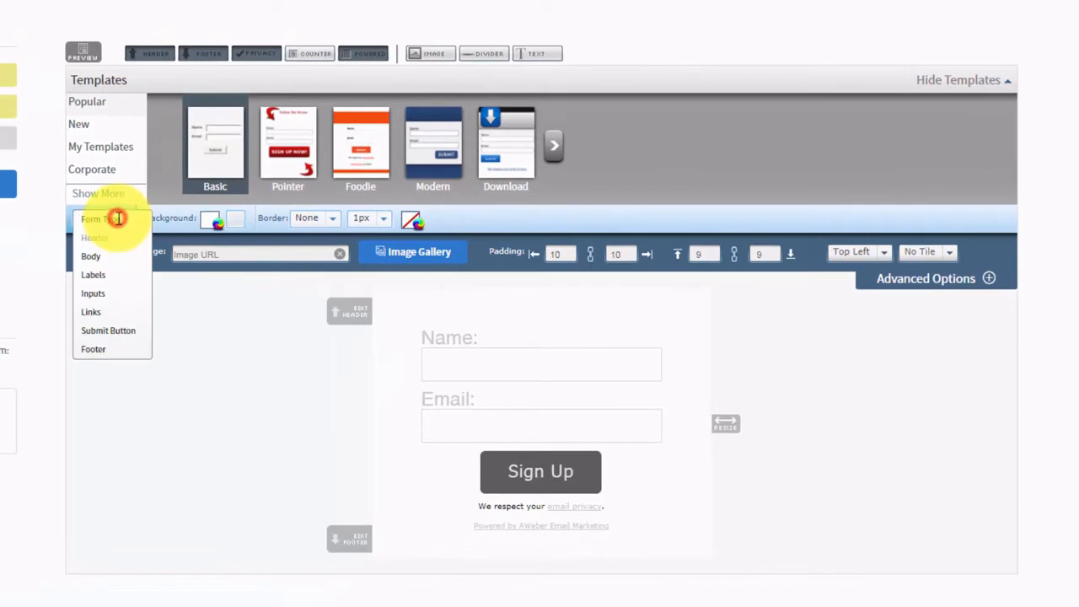
{"action": "left_click", "coordinate": [90, 257]}
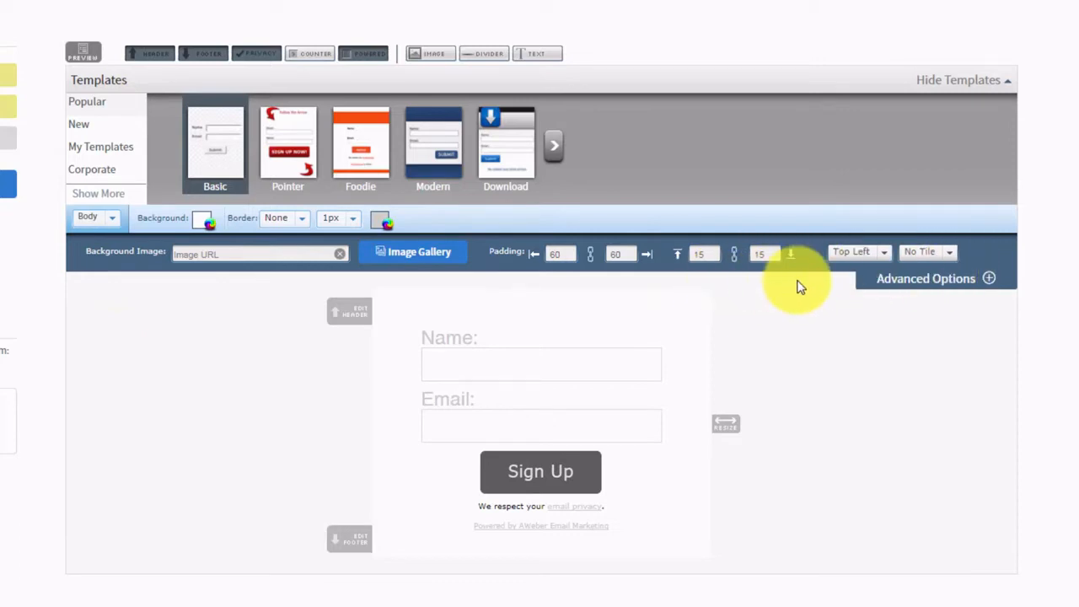
{"action": "left_click", "coordinate": [112, 219]}
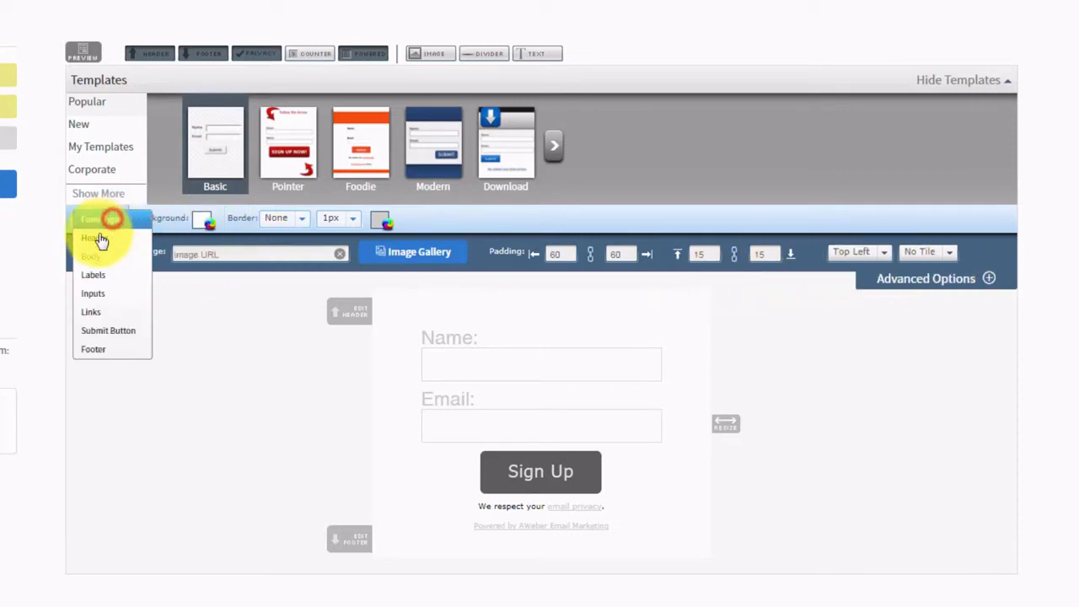
{"action": "left_click", "coordinate": [90, 276]}
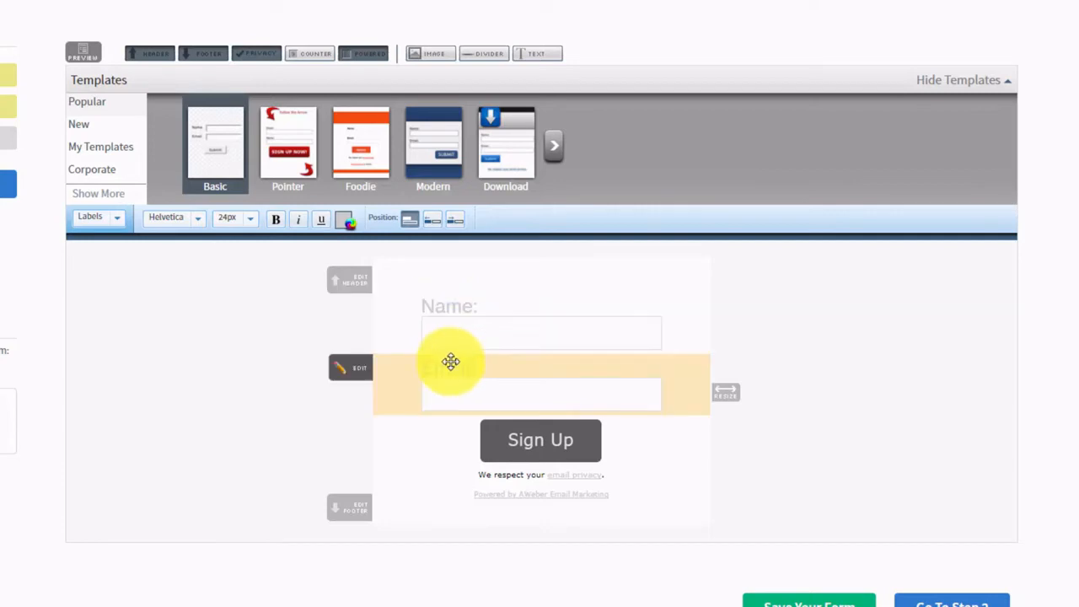
- Review the Inputs style with advanced options, then the Links and Submit Button styles
{"action": "left_click", "coordinate": [116, 221]}
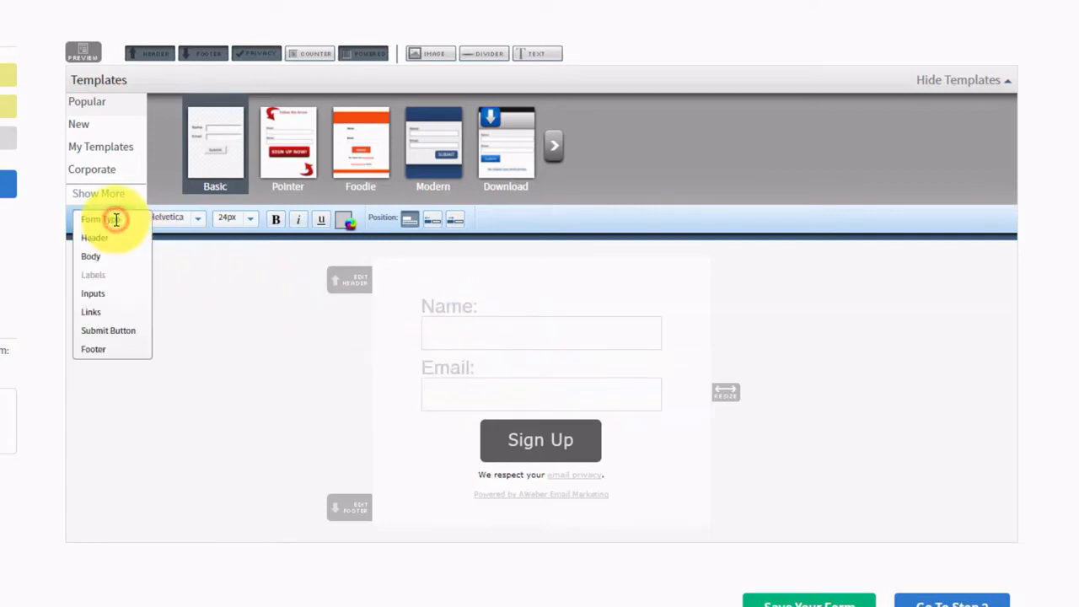
{"action": "left_click", "coordinate": [96, 292]}
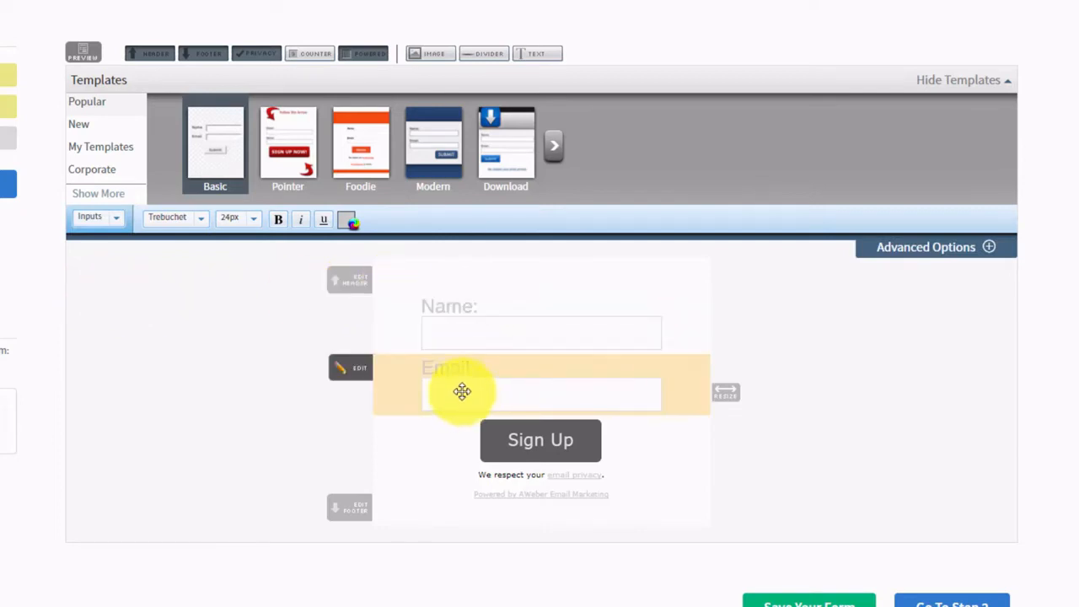
{"action": "left_click", "coordinate": [984, 247]}
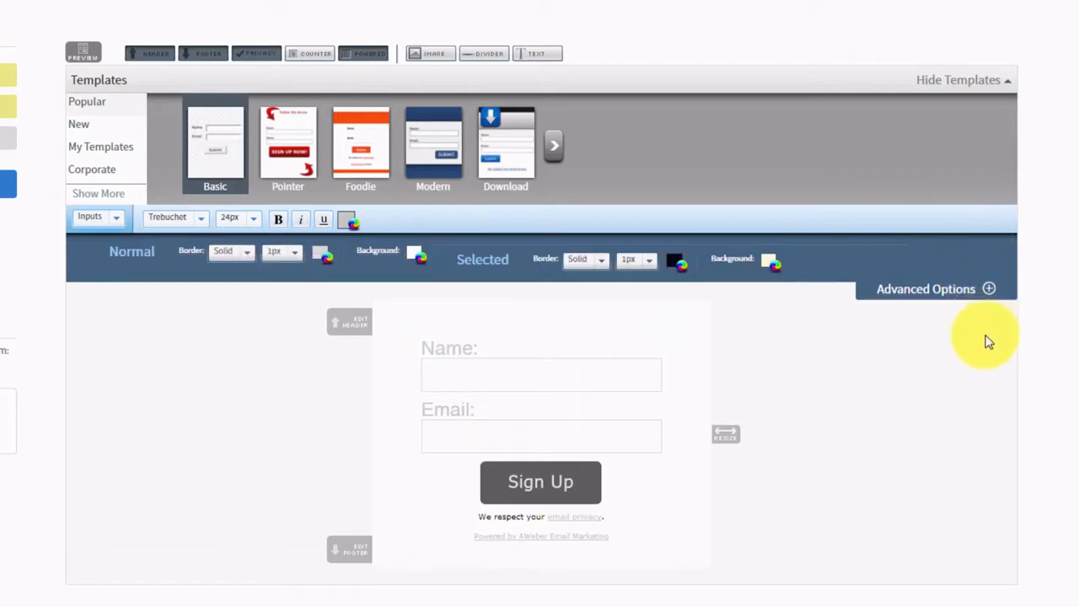
{"action": "left_click", "coordinate": [118, 222]}
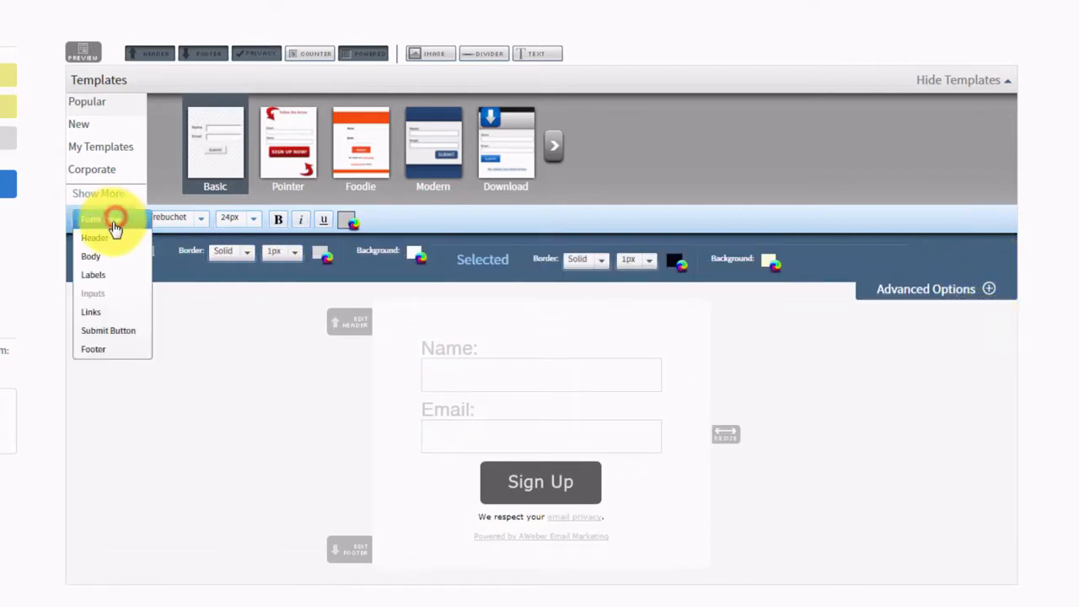
{"action": "left_click", "coordinate": [92, 313]}
{"action": "left_click", "coordinate": [106, 222]}
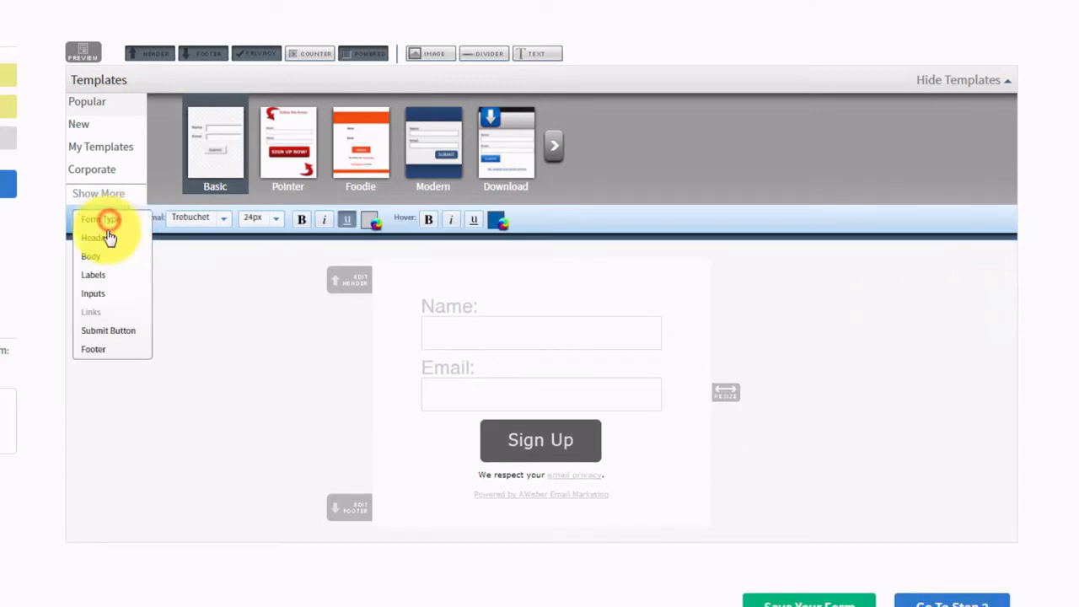
{"action": "left_click", "coordinate": [103, 331]}
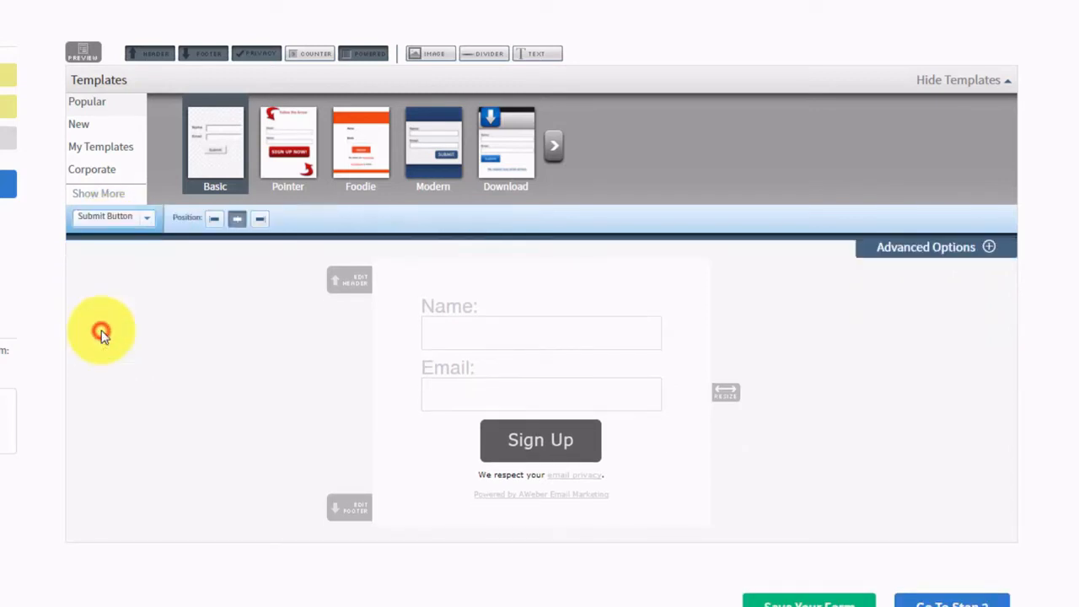
- Expand the submit button's image options, then bring up the Footer style settings
{"action": "left_click", "coordinate": [987, 249]}
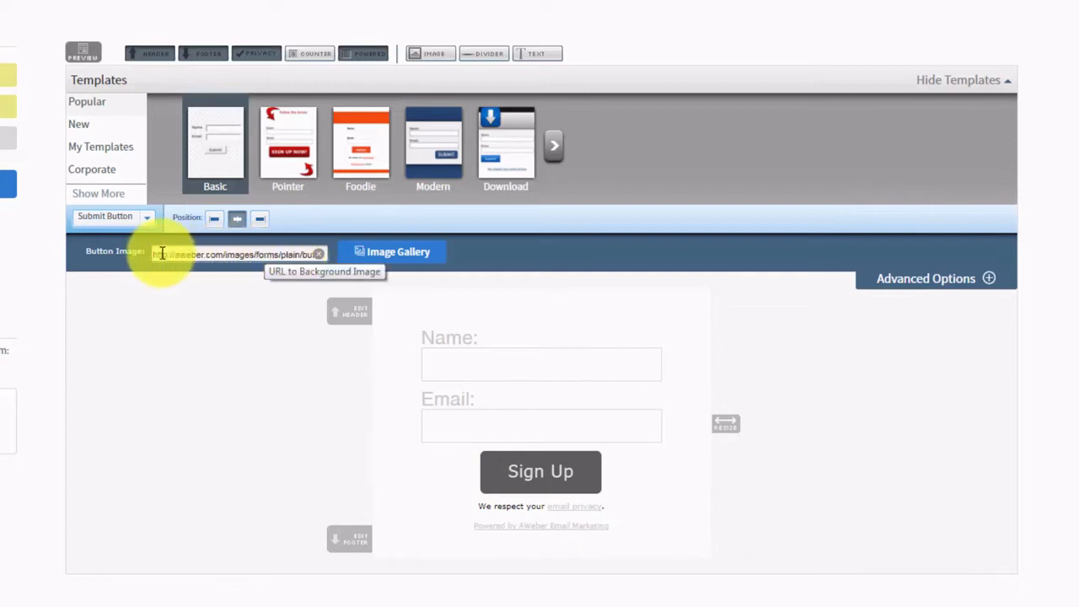
{"action": "left_click_drag", "start_coordinate": [156, 254], "coordinate": [294, 260]}
{"action": "left_click", "coordinate": [135, 216]}
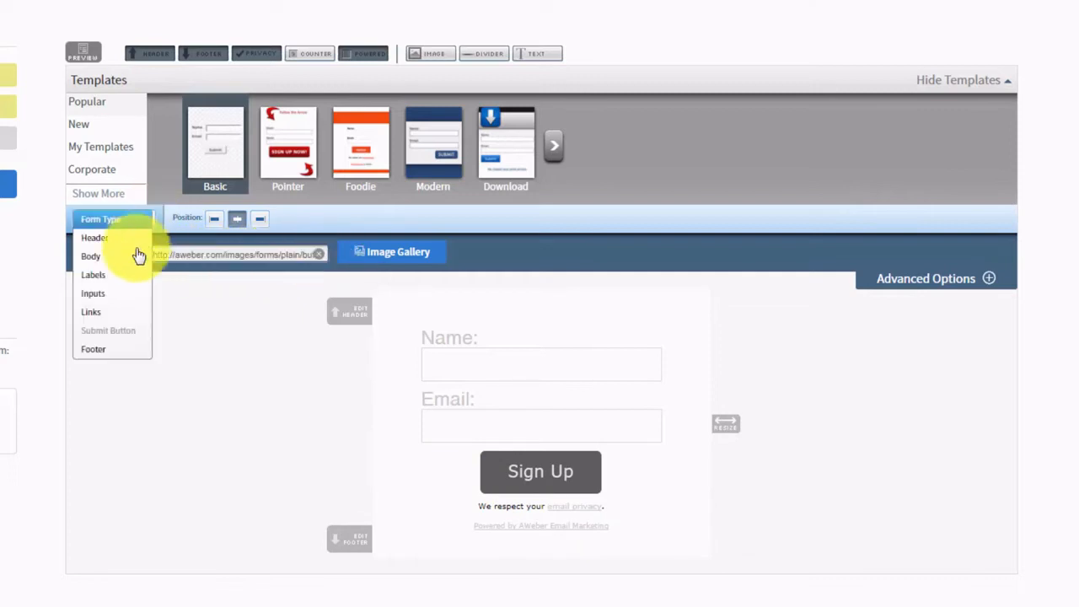
{"action": "left_click", "coordinate": [95, 349]}
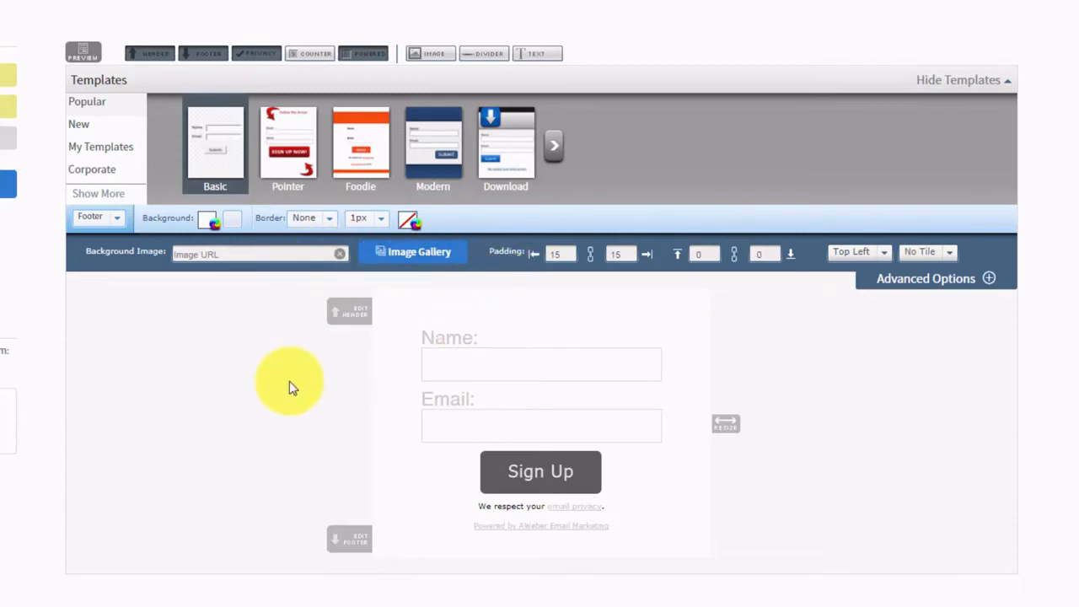
- Turn off the form's Header, Footer, email privacy note and Powered by AWeber line
{"action": "left_click", "coordinate": [149, 55]}
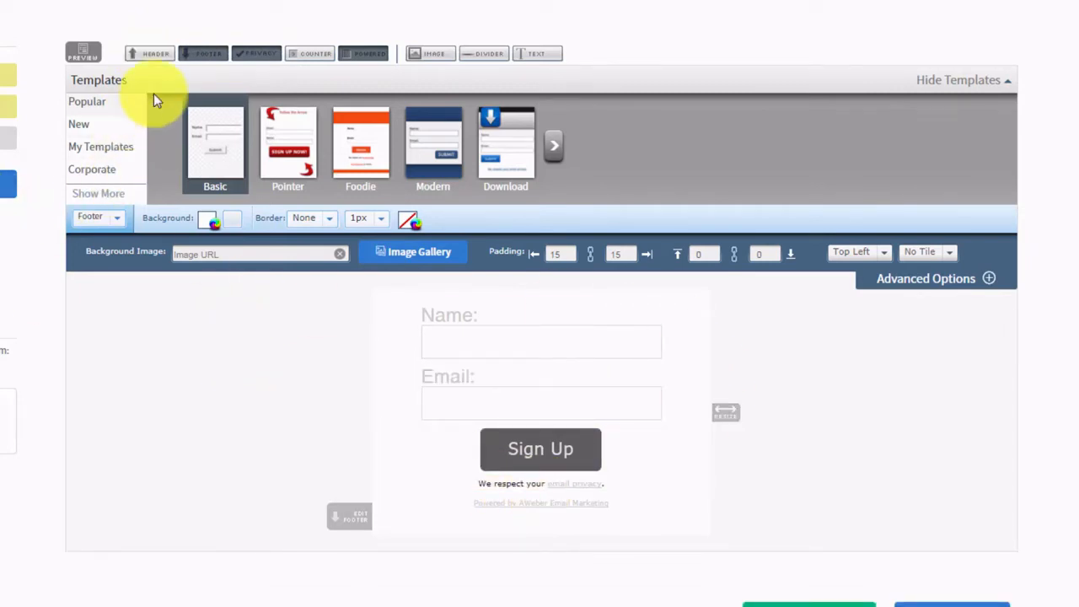
{"action": "left_click", "coordinate": [204, 53]}
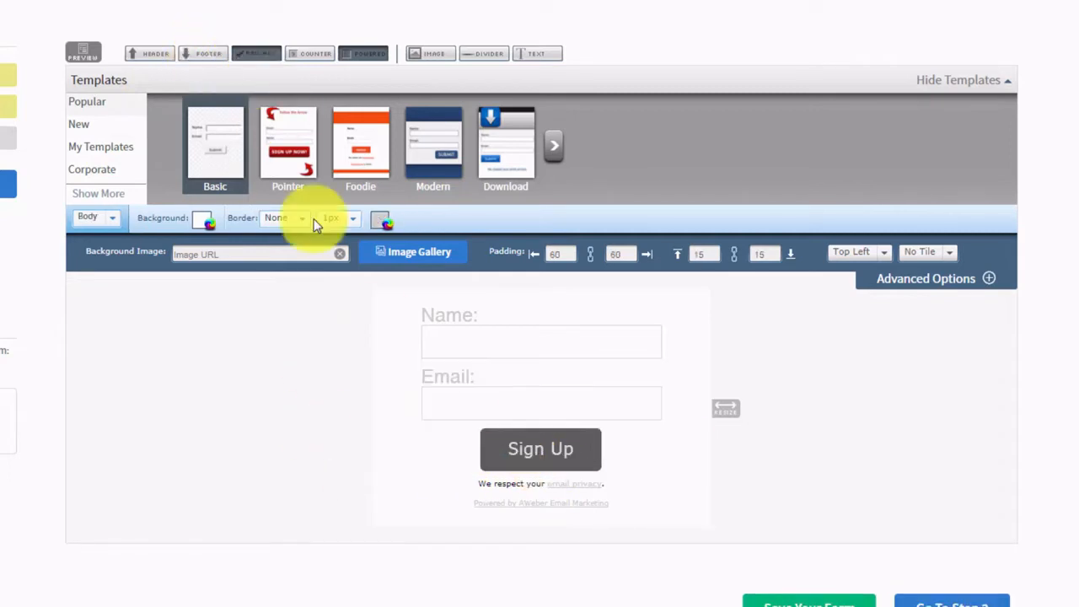
{"action": "left_click", "coordinate": [251, 57]}
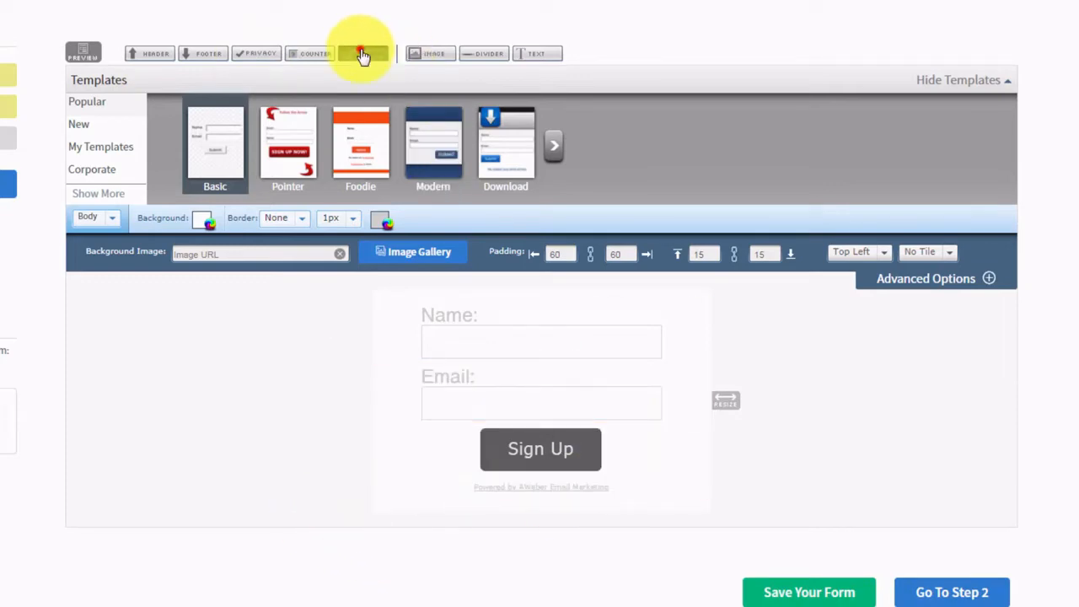
{"action": "left_click", "coordinate": [362, 53]}
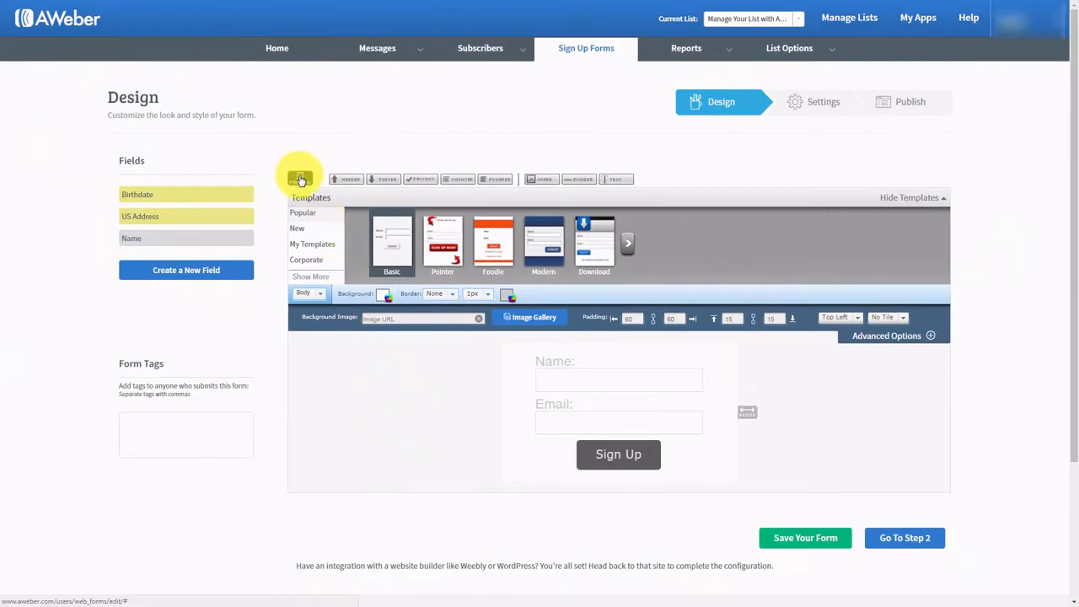
- Preview the trimmed Name/Email/Sign Up form, then show its Form Type settings (In-Line, width 418)
{"action": "left_click", "coordinate": [299, 180]}
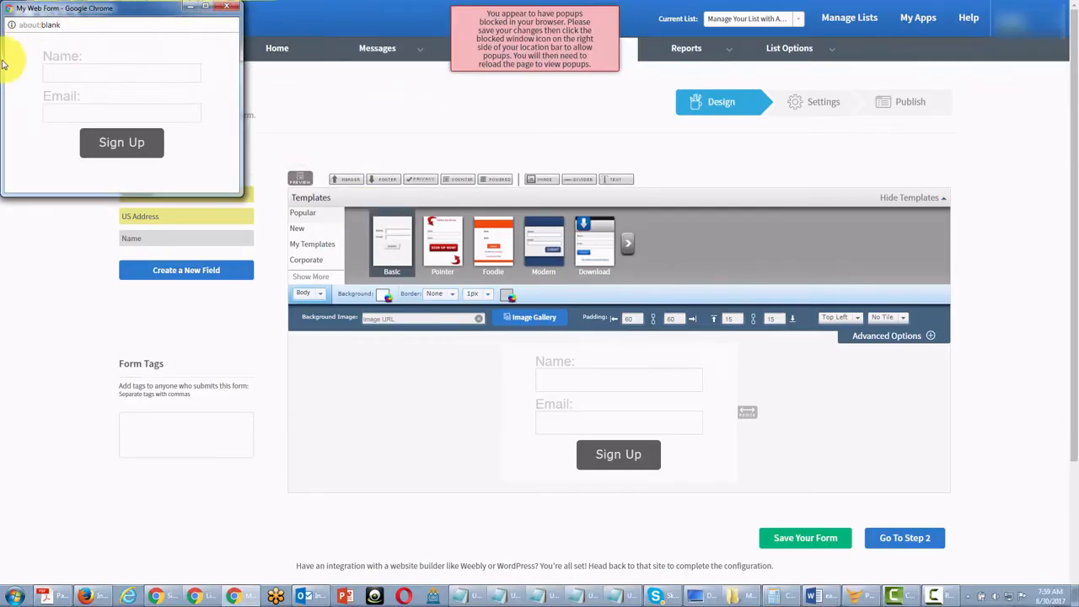
{"action": "left_click", "coordinate": [225, 7]}
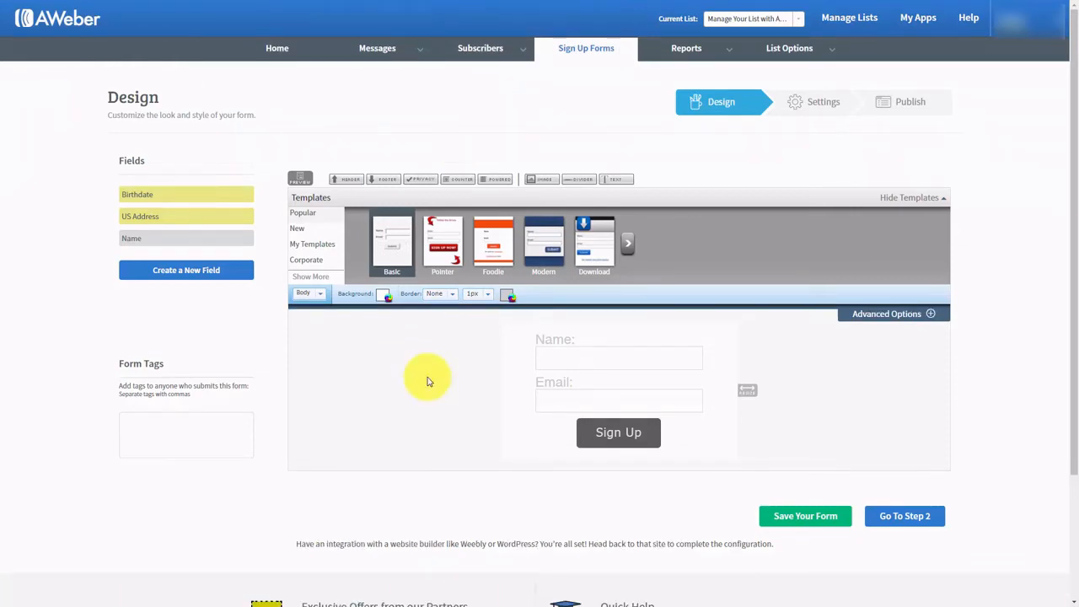
{"action": "left_click", "coordinate": [321, 293]}
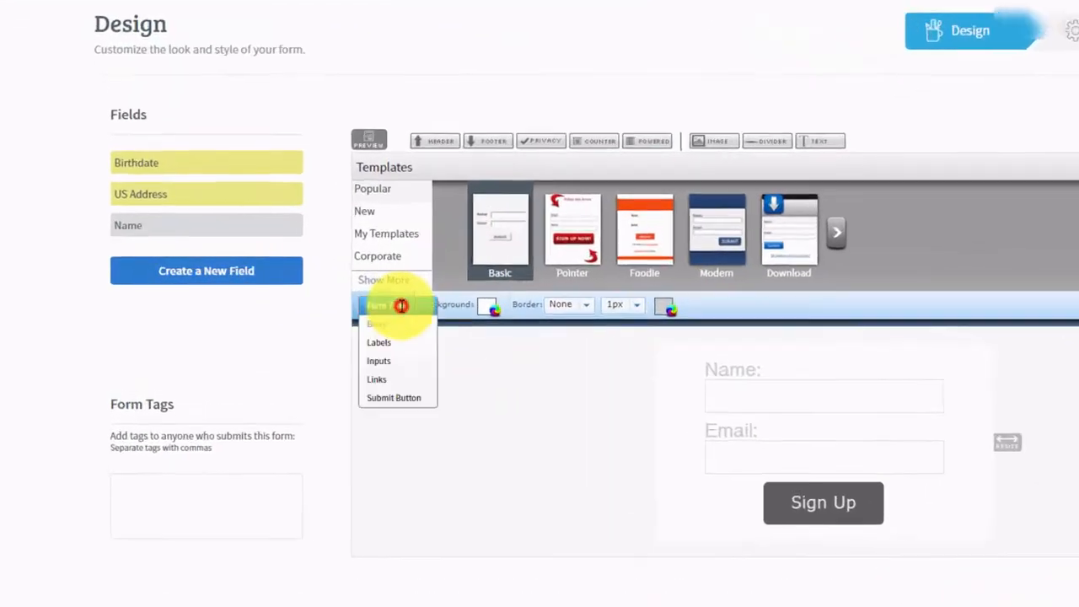
{"action": "left_click", "coordinate": [397, 305]}
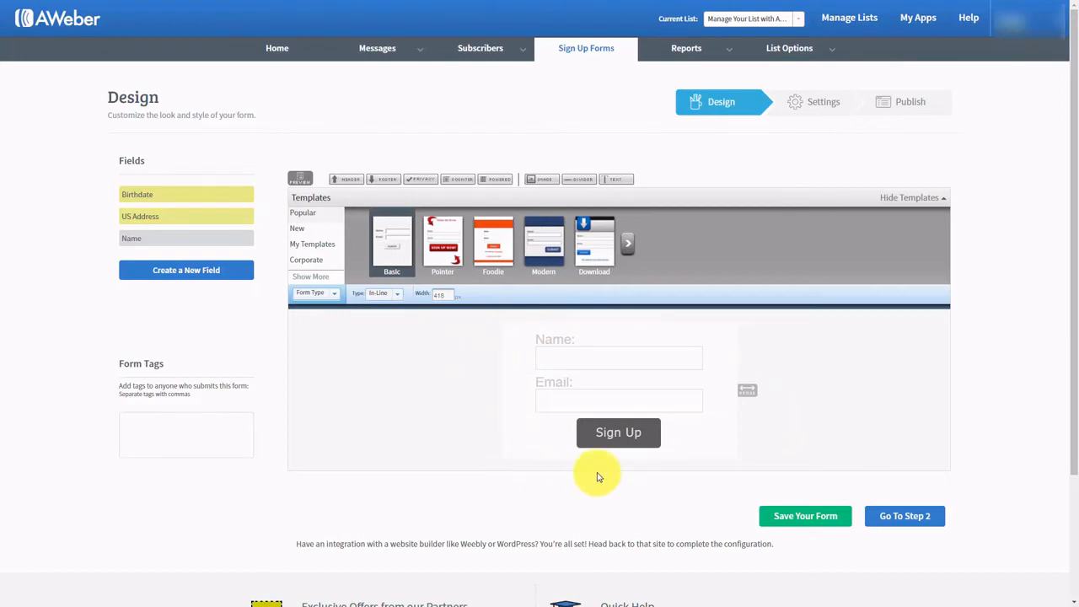
- Preview the form as a Pop-Over and then as a Lightbox
{"action": "left_click", "coordinate": [396, 297]}
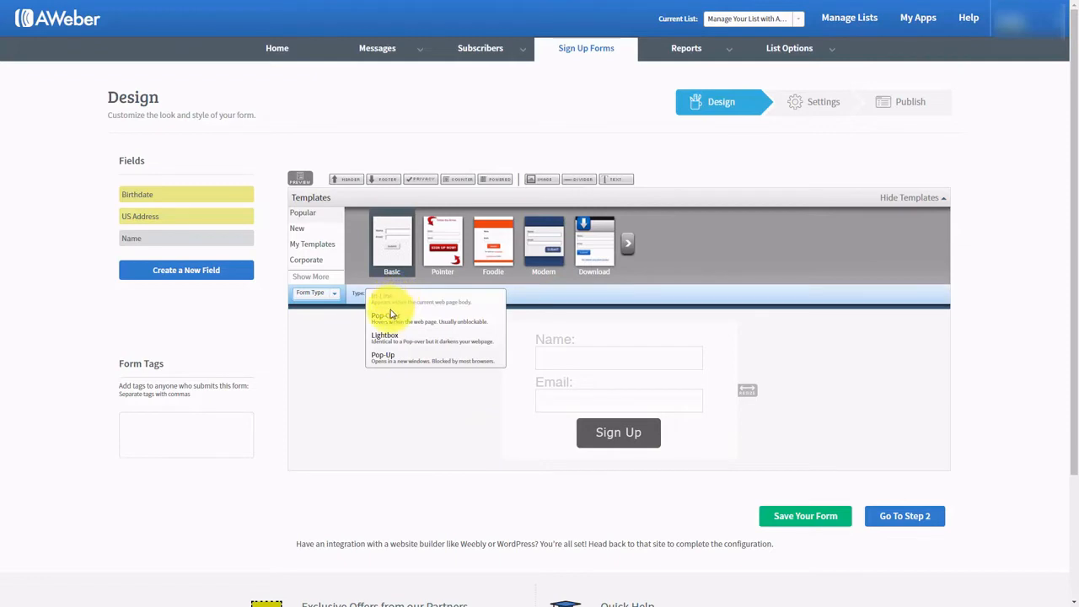
{"action": "left_click", "coordinate": [390, 321]}
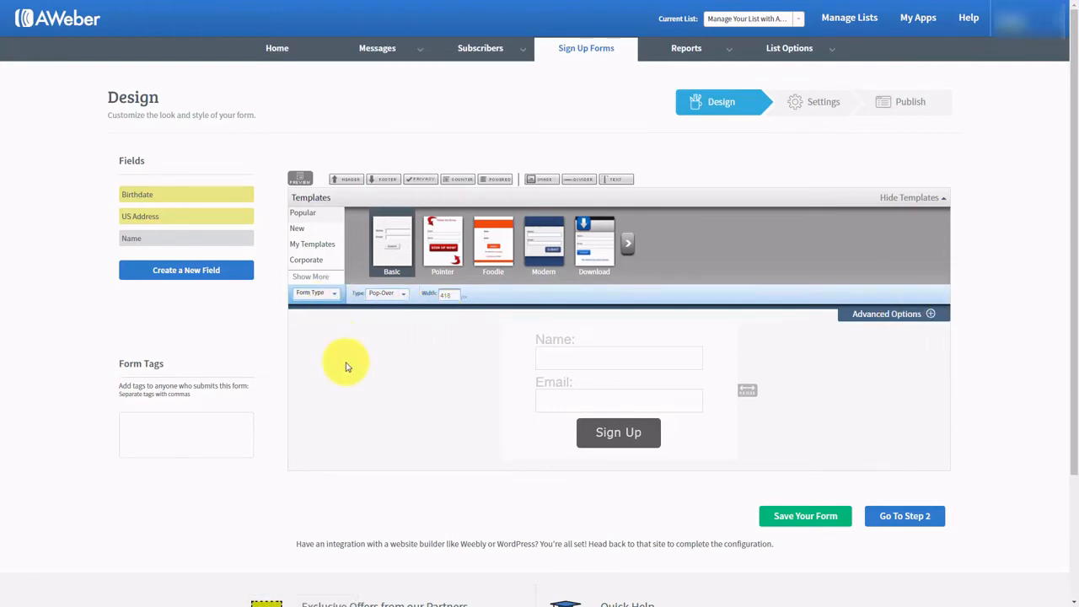
{"action": "left_click", "coordinate": [299, 177]}
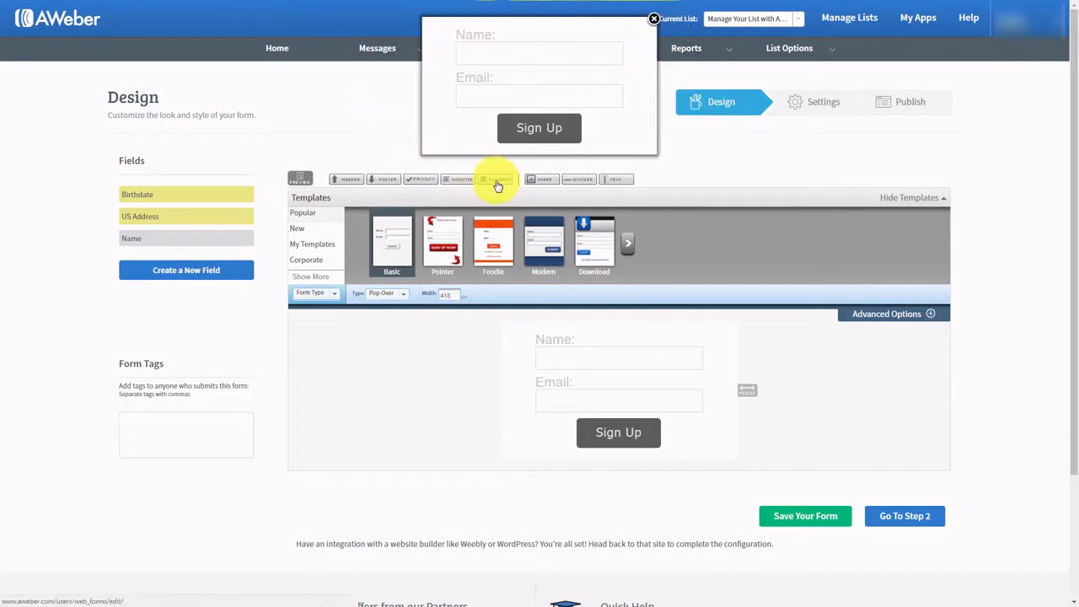
{"action": "left_click", "coordinate": [654, 18]}
{"action": "left_click", "coordinate": [403, 293]}
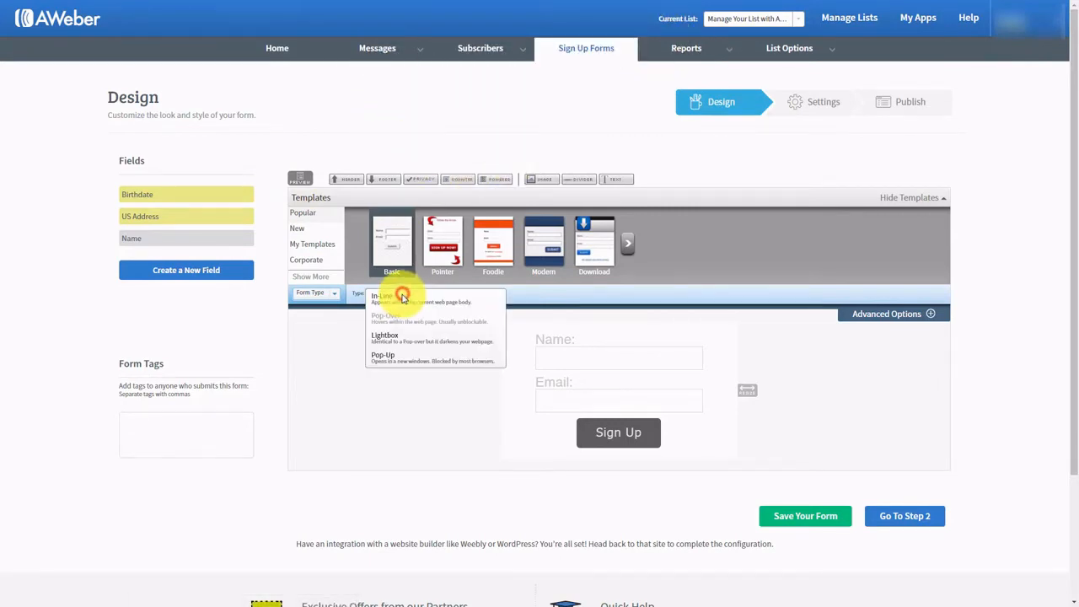
{"action": "left_click", "coordinate": [390, 338]}
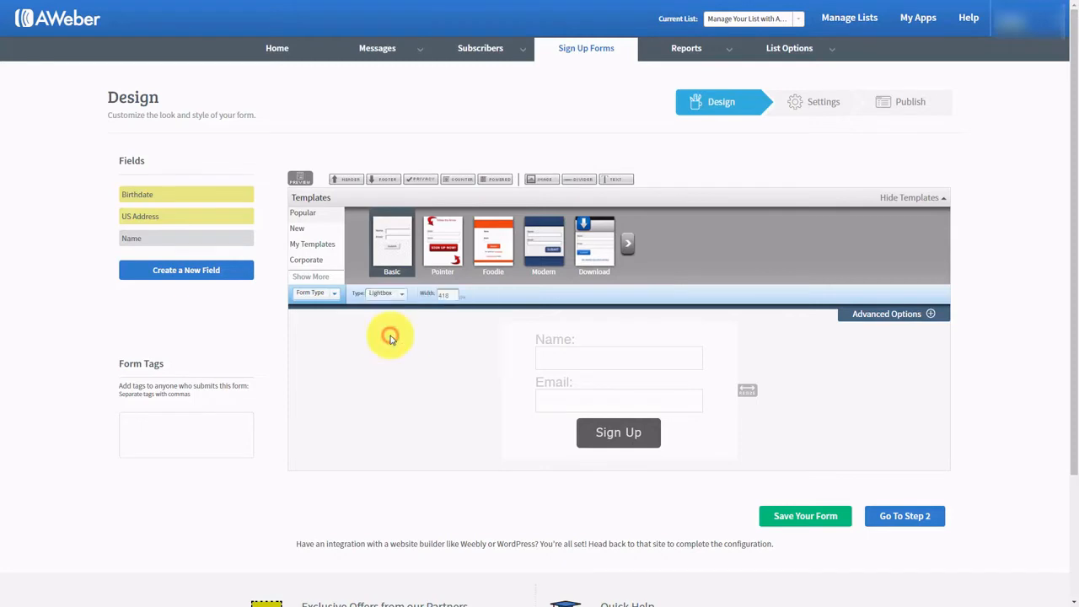
{"action": "left_click", "coordinate": [302, 180]}
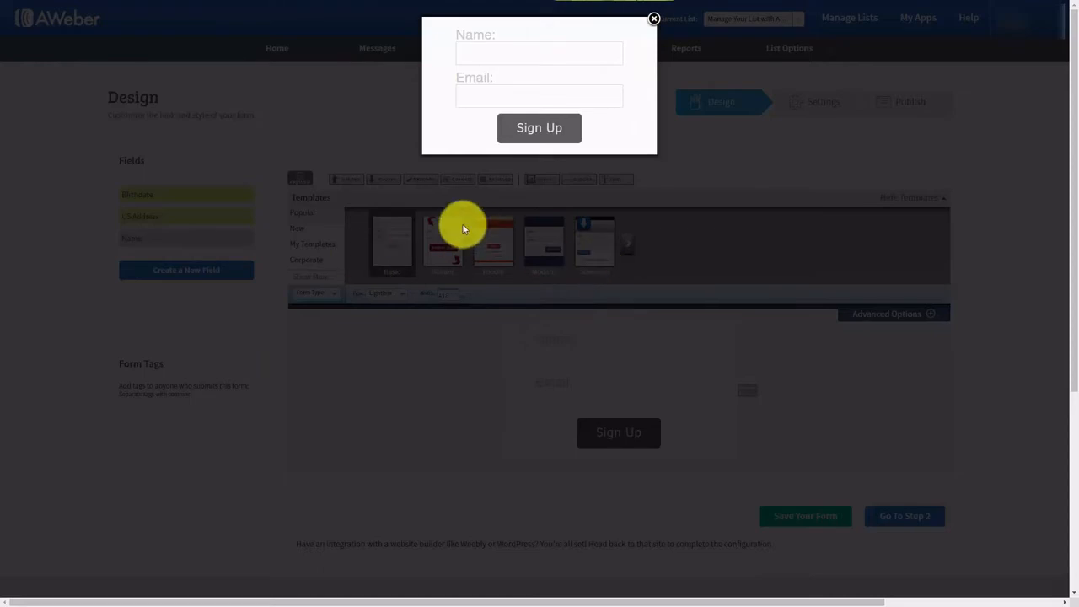
{"action": "left_click", "coordinate": [654, 19]}
- Set the form type to Pop-Up and preview it
{"action": "left_click", "coordinate": [394, 295]}
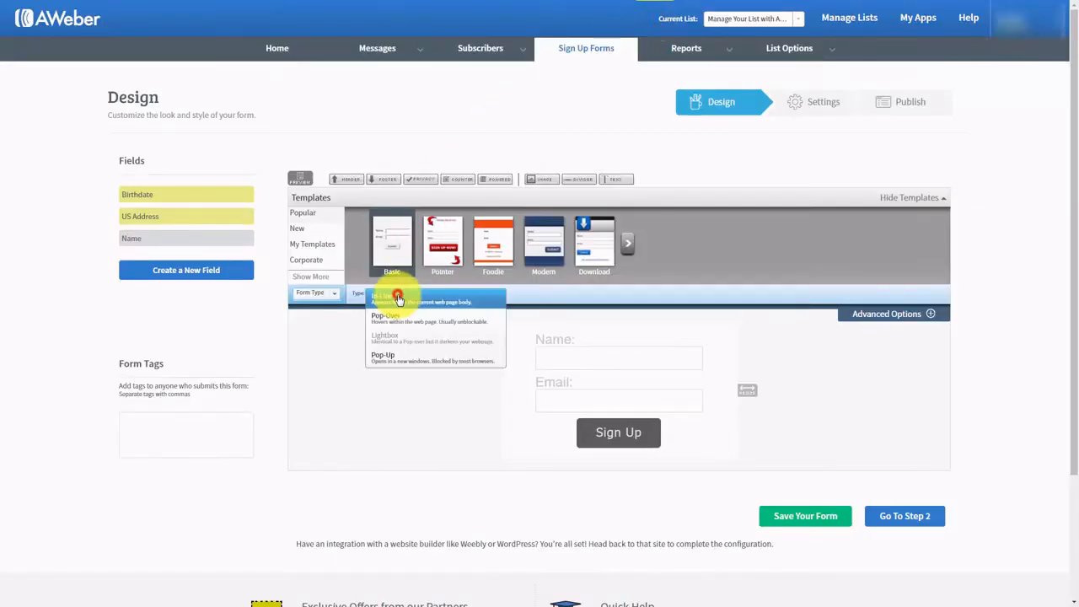
{"action": "left_click", "coordinate": [386, 360]}
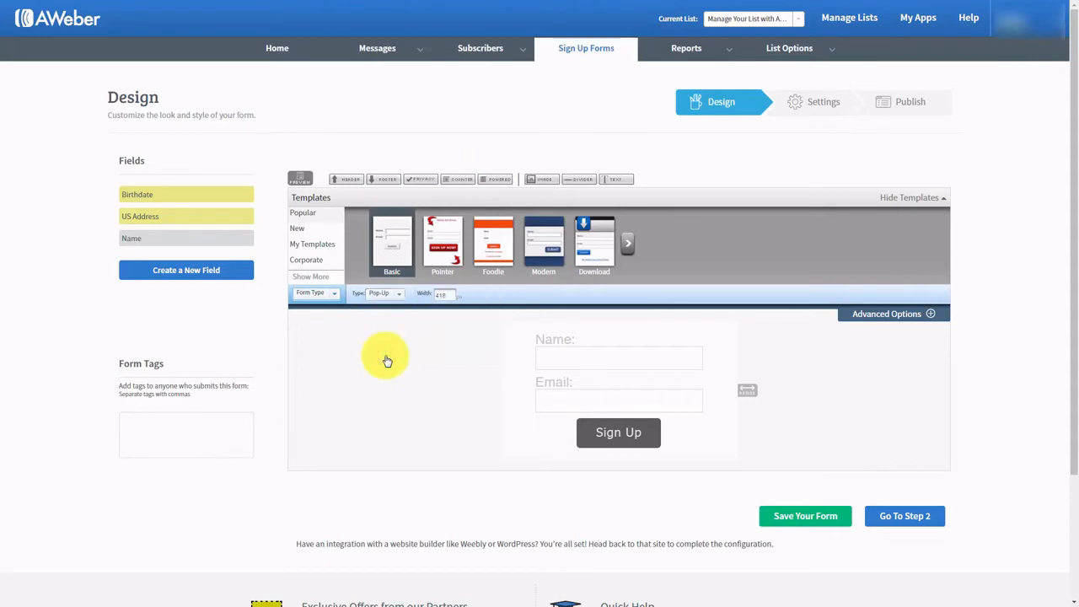
{"action": "left_click", "coordinate": [300, 180]}
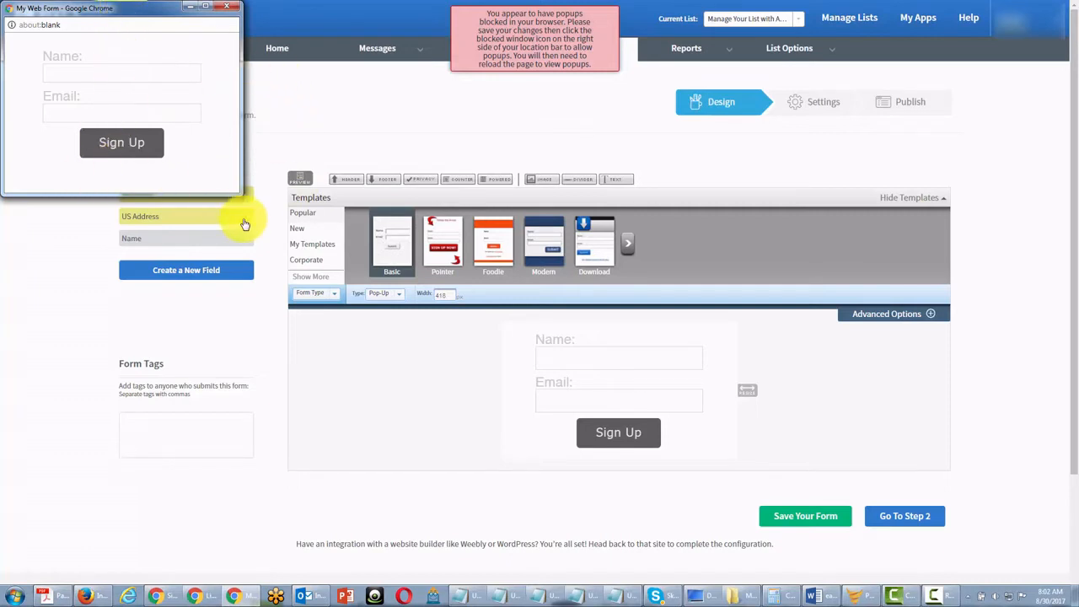
{"action": "left_click", "coordinate": [515, 50]}
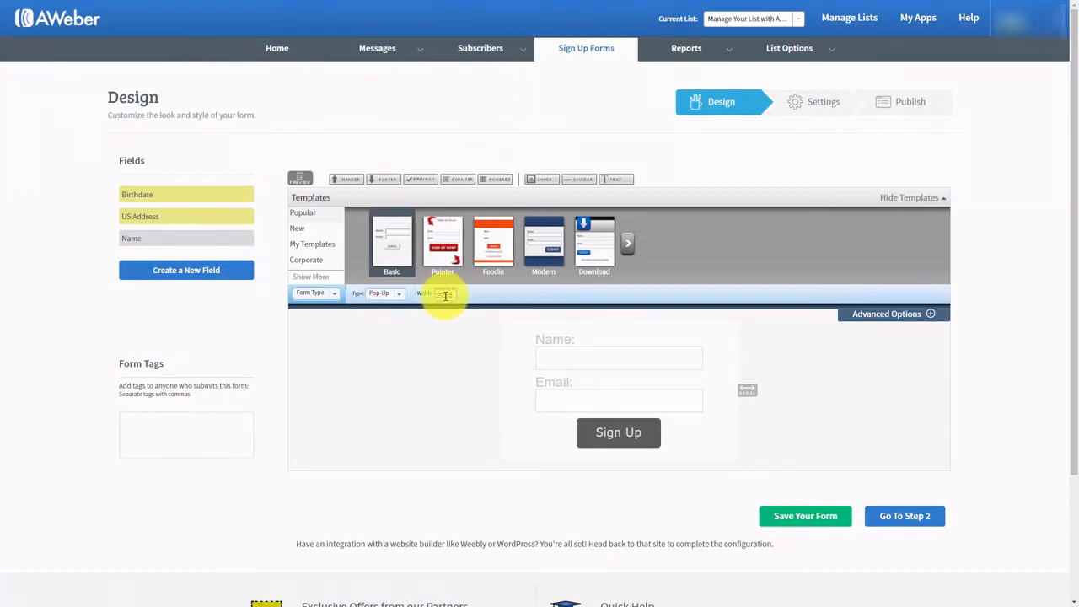
- Resize the pop-up sign-up form to a width of 274
{"action": "key", "text": "Return"}
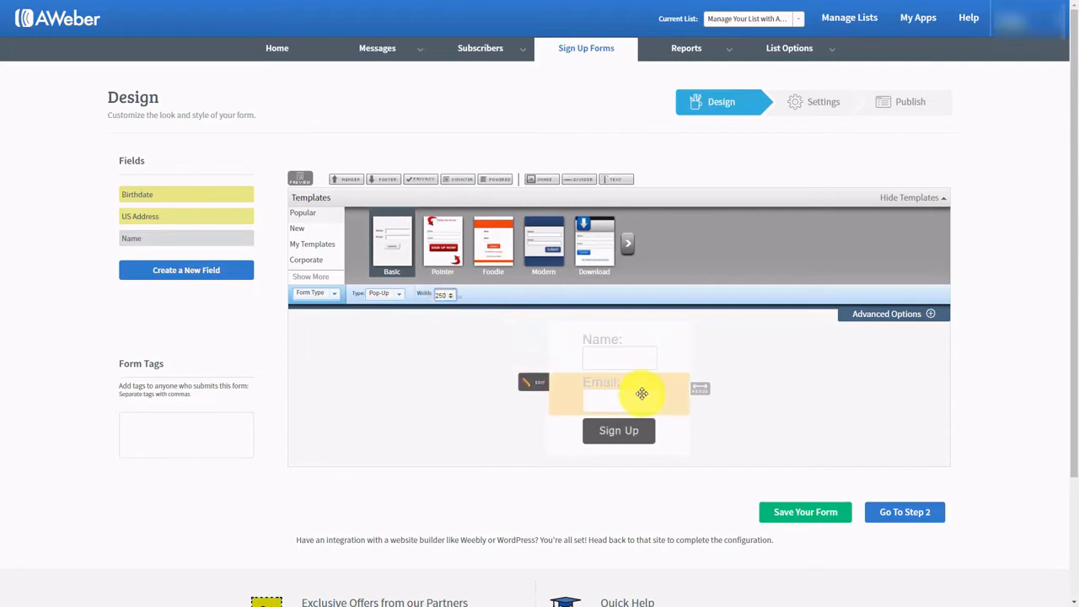
{"action": "left_click_drag", "start_coordinate": [708, 389], "coordinate": [775, 395]}
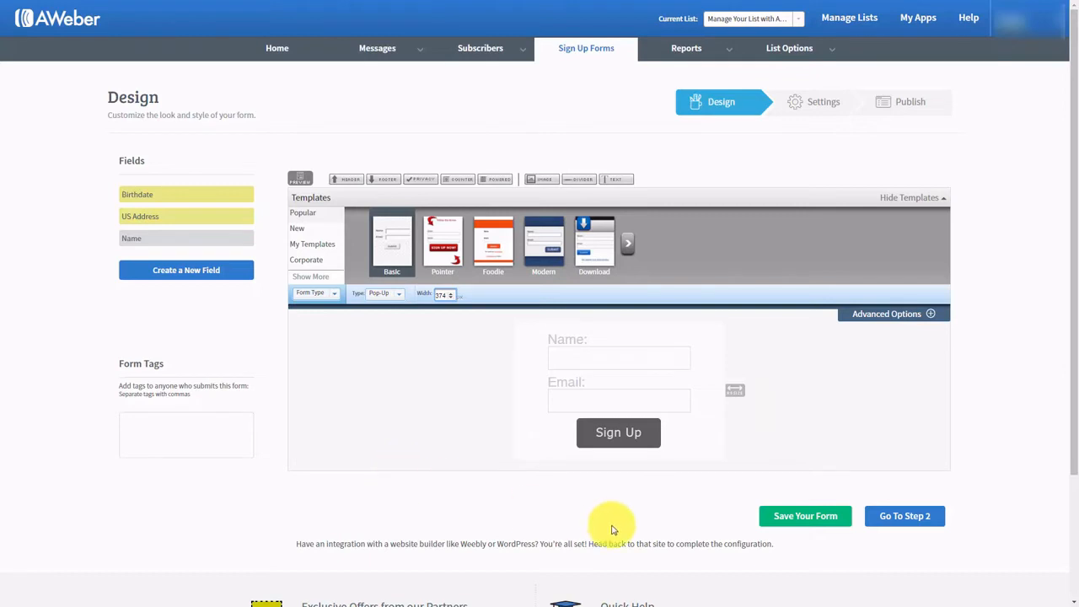
- Go to the Settings step, rename the form to 'Test for Aweber' and save it
{"action": "left_click", "coordinate": [905, 516]}
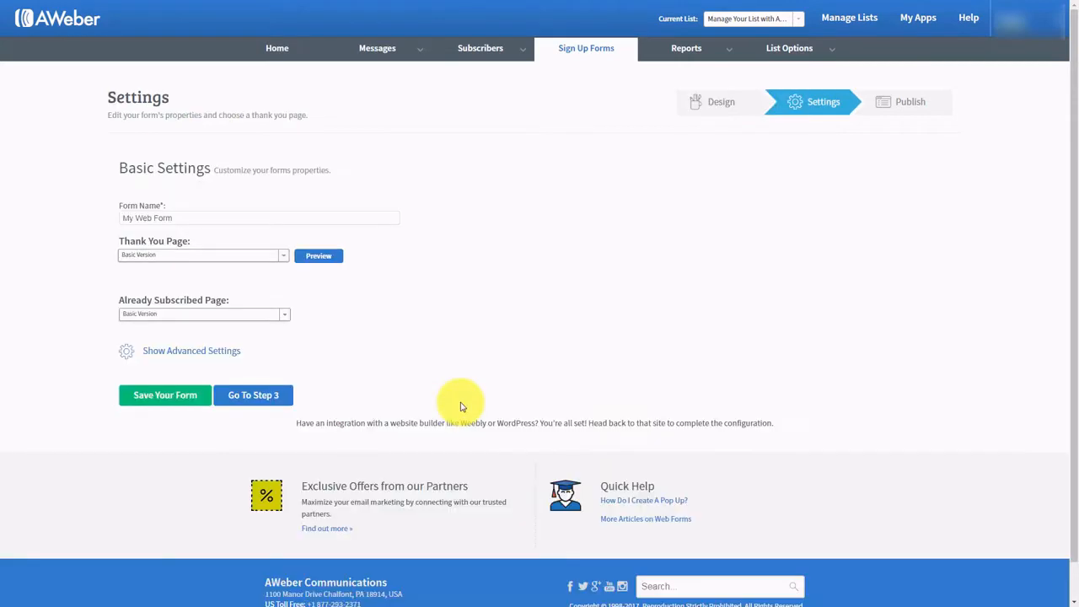
{"action": "left_click", "coordinate": [181, 214]}
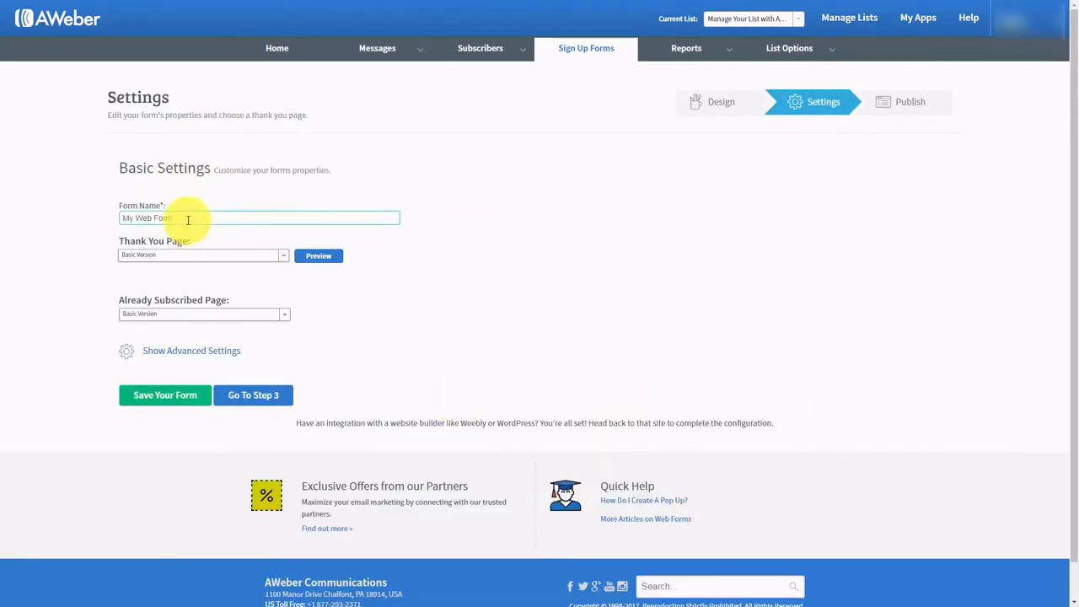
{"action": "left_click_drag", "start_coordinate": [186, 219], "coordinate": [89, 222]}
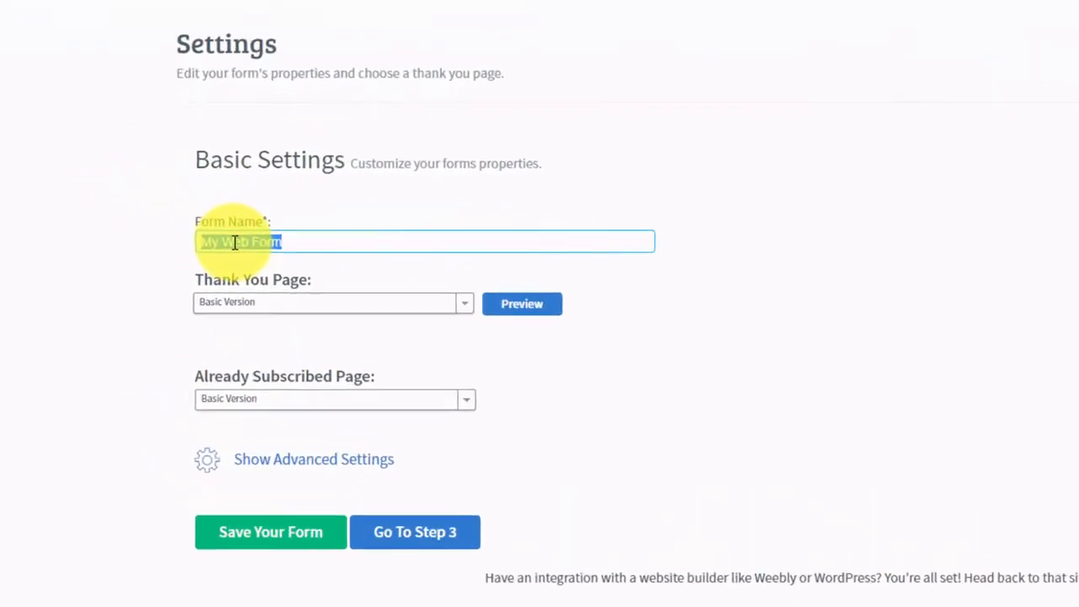
{"action": "type", "text": "Test for Aweber"}
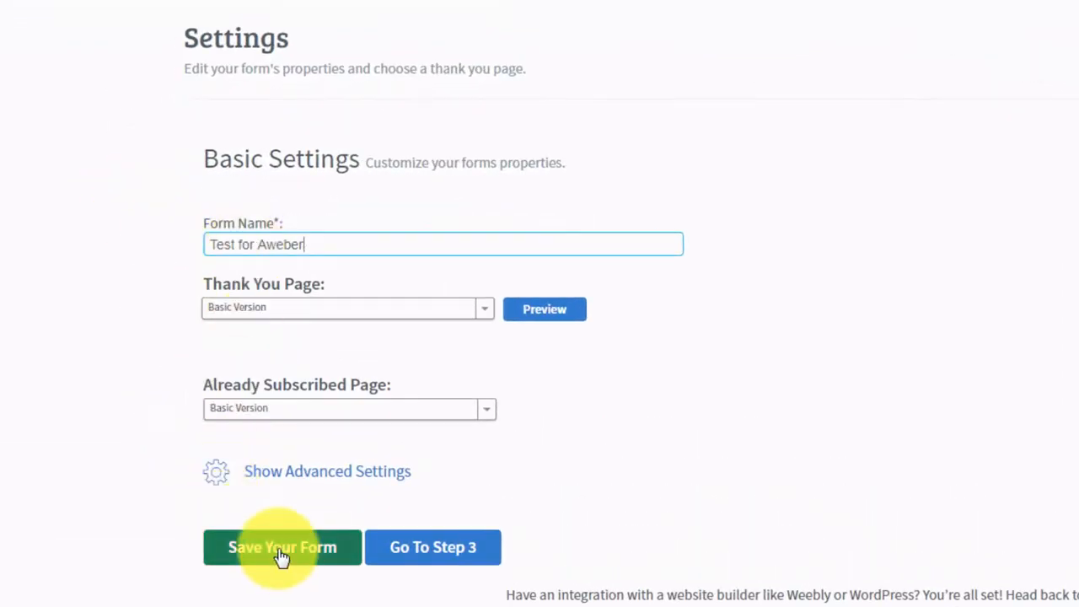
{"action": "left_click", "coordinate": [280, 549]}
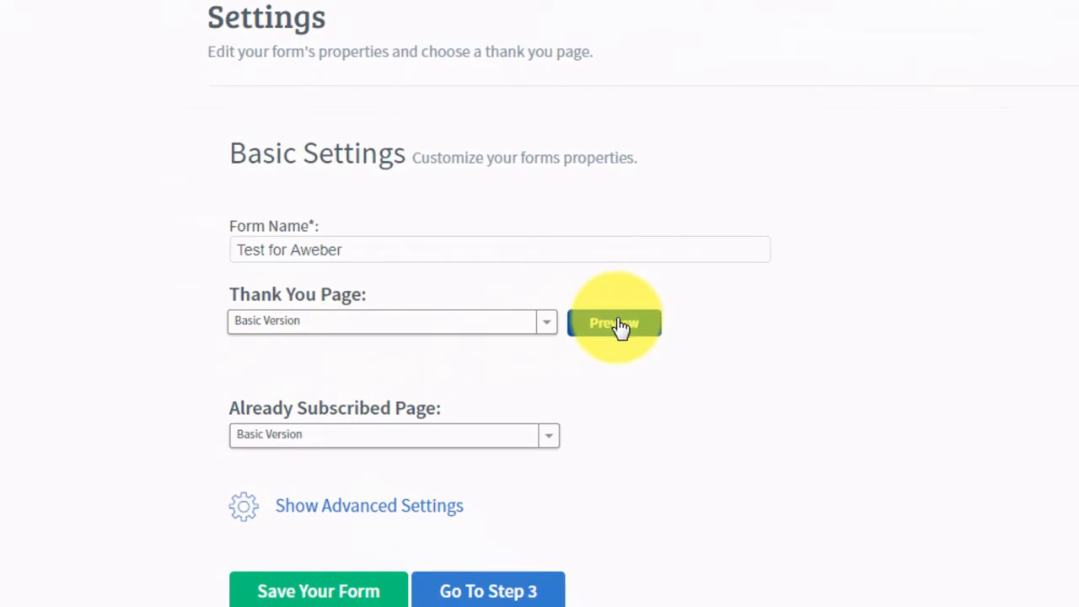
{"action": "left_click", "coordinate": [620, 327]}
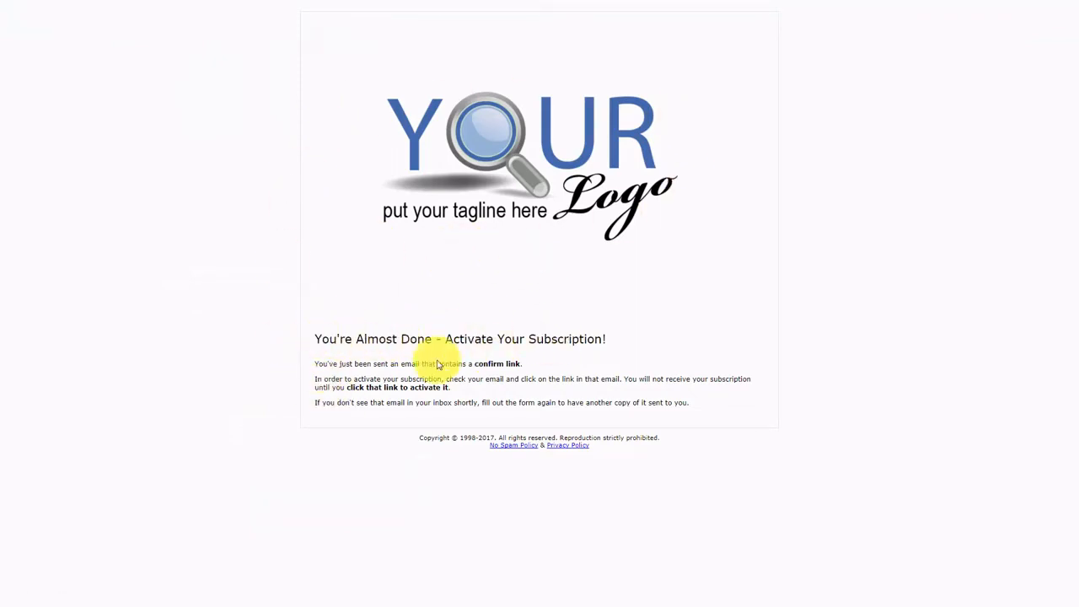
{"action": "key", "text": "ctrl+w"}
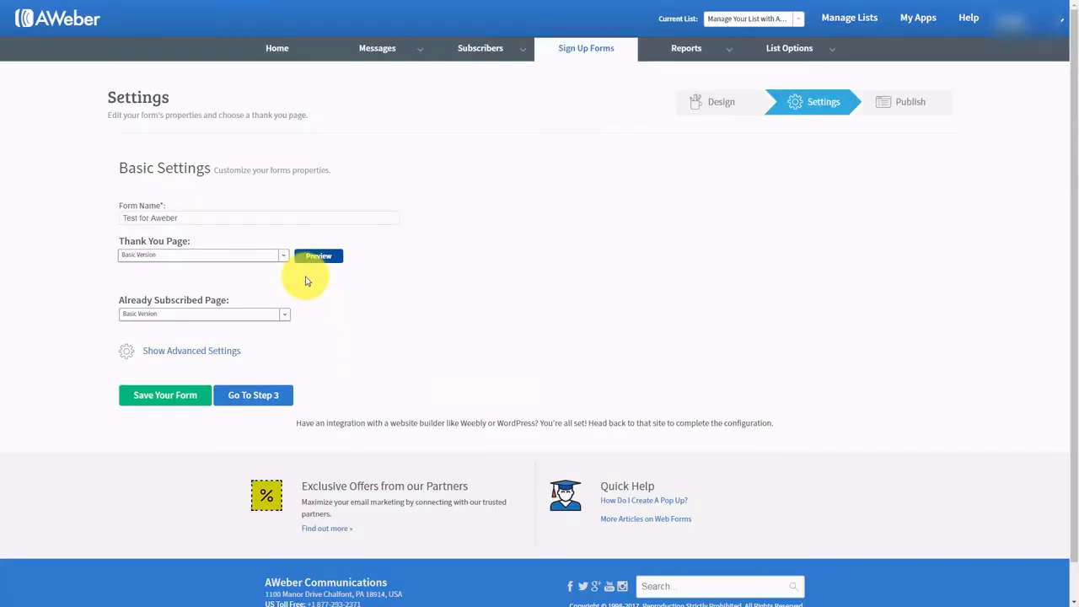
- Look over the thank-you page choices, then select and preview the Audio thank-you page
{"action": "left_click", "coordinate": [281, 256]}
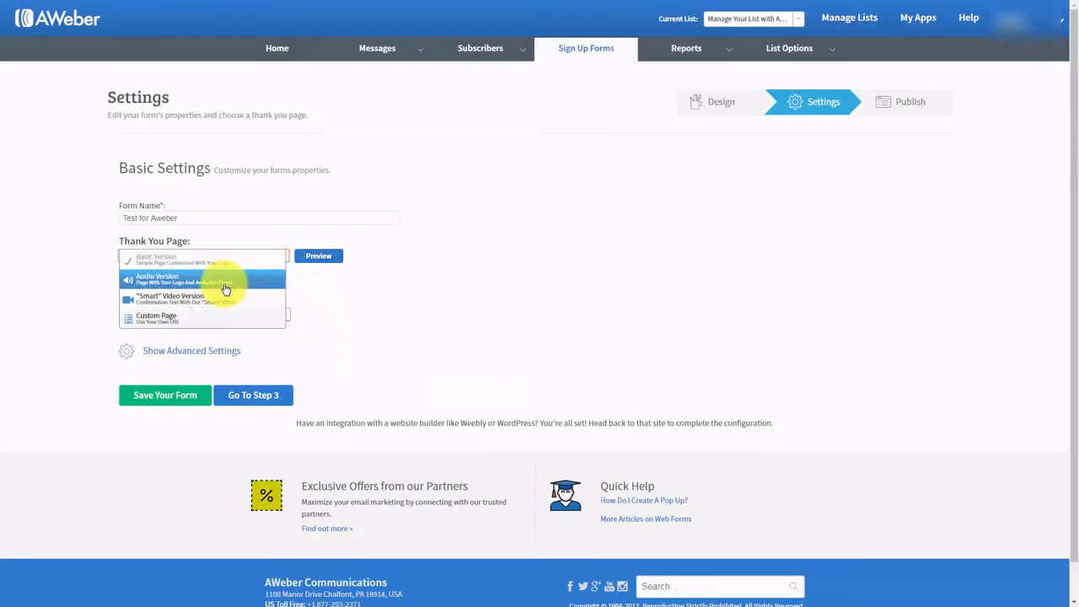
{"action": "left_click", "coordinate": [560, 207]}
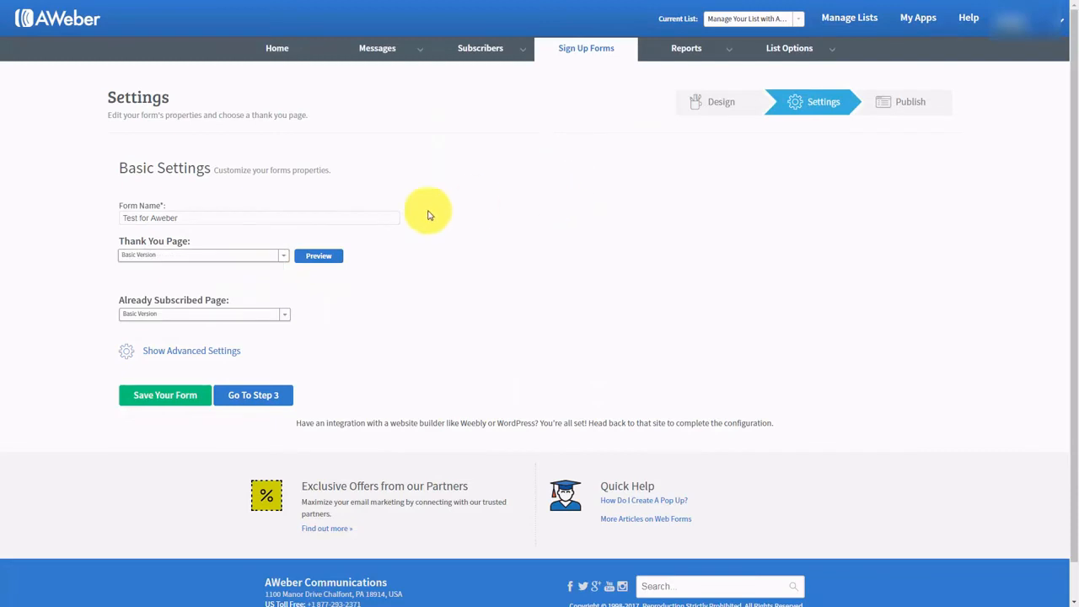
{"action": "left_click", "coordinate": [283, 258]}
{"action": "left_click", "coordinate": [718, 248]}
{"action": "left_click", "coordinate": [286, 257]}
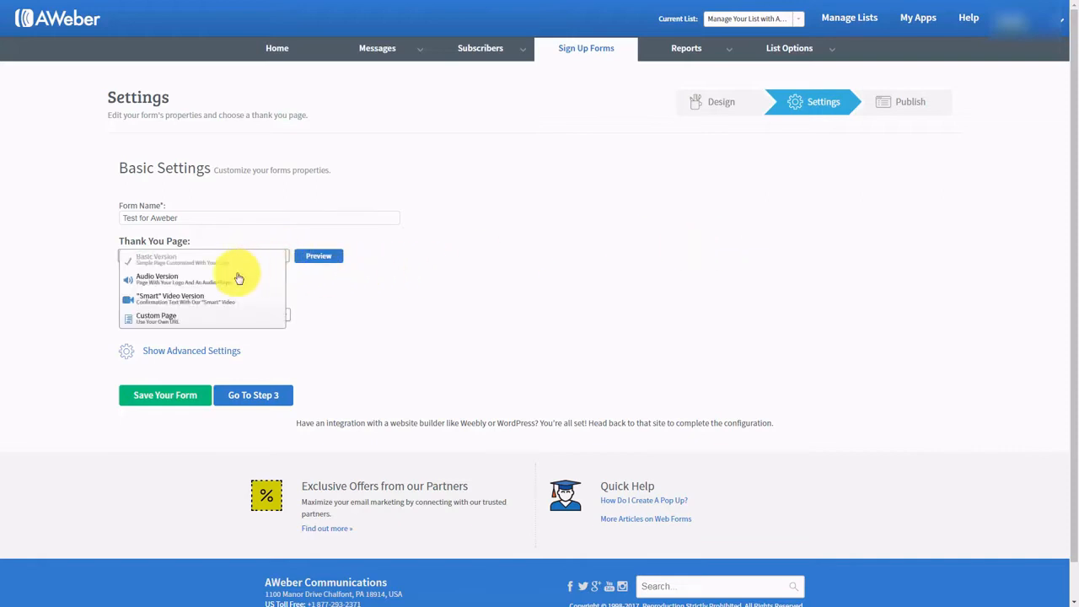
{"action": "left_click", "coordinate": [202, 283]}
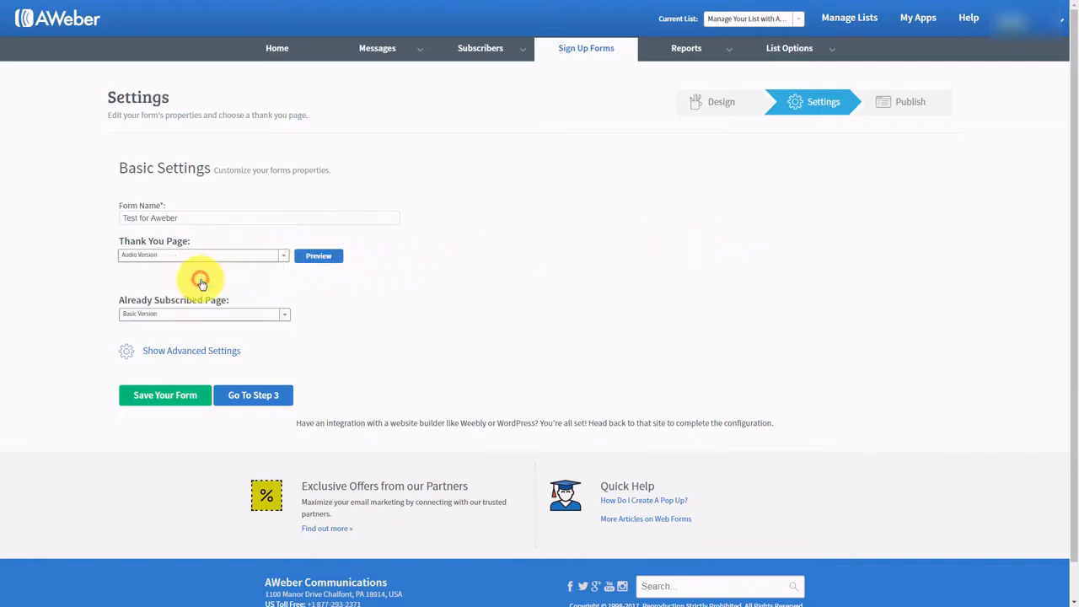
{"action": "left_click", "coordinate": [320, 258]}
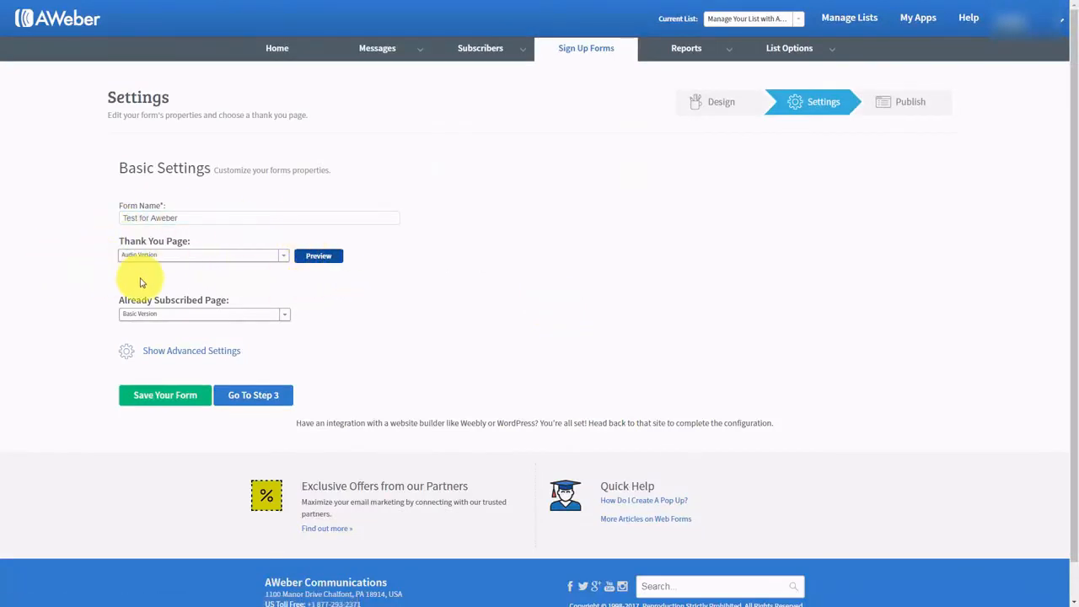
- Preview the Smart Video thank-you page, then settle on Custom Page
{"action": "left_click", "coordinate": [282, 255]}
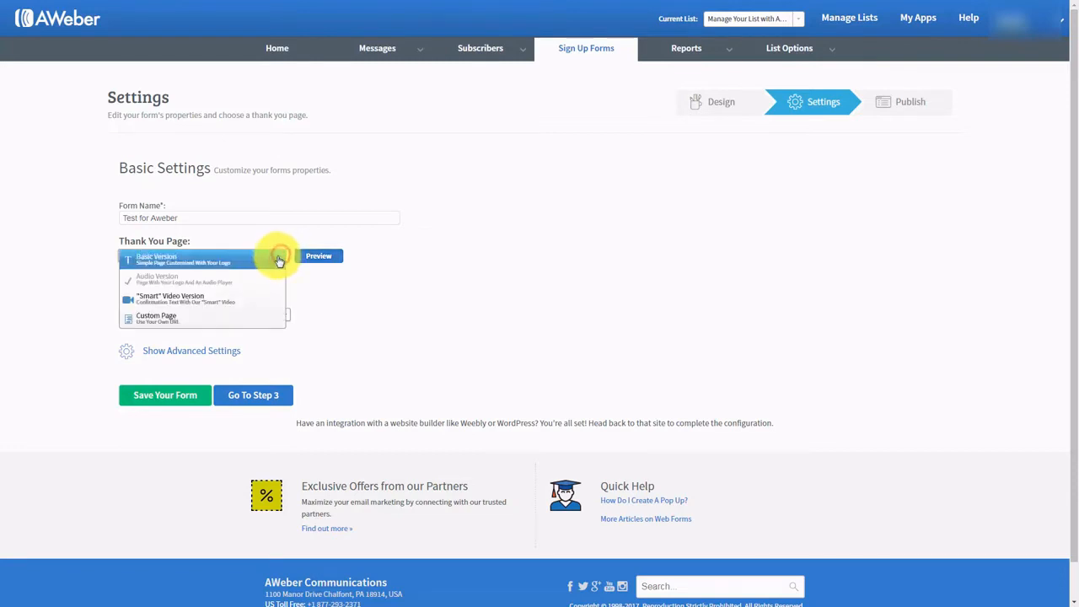
{"action": "left_click", "coordinate": [211, 301]}
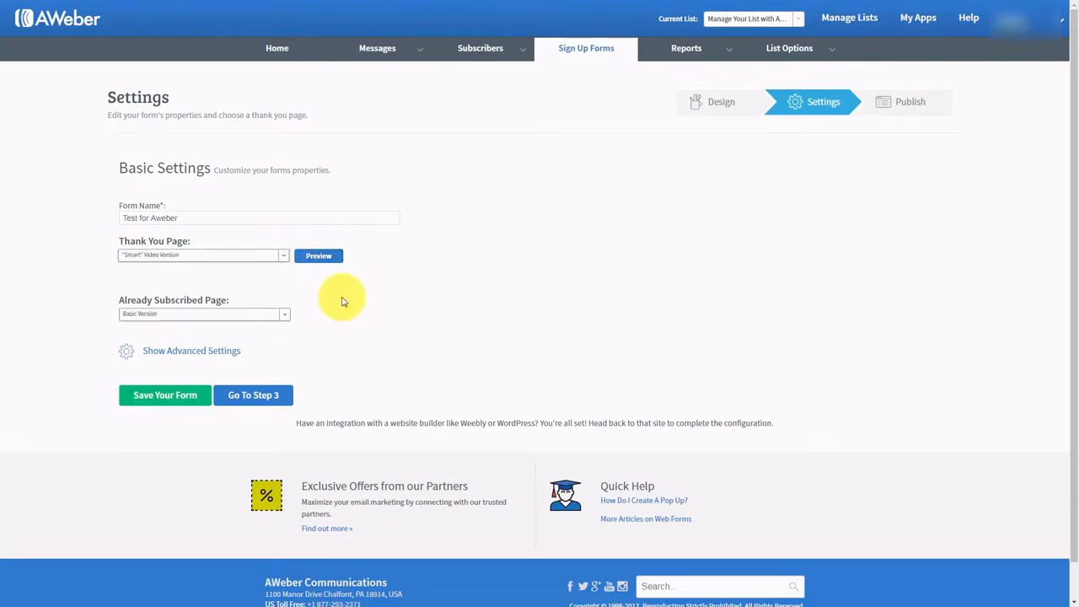
{"action": "left_click", "coordinate": [309, 257]}
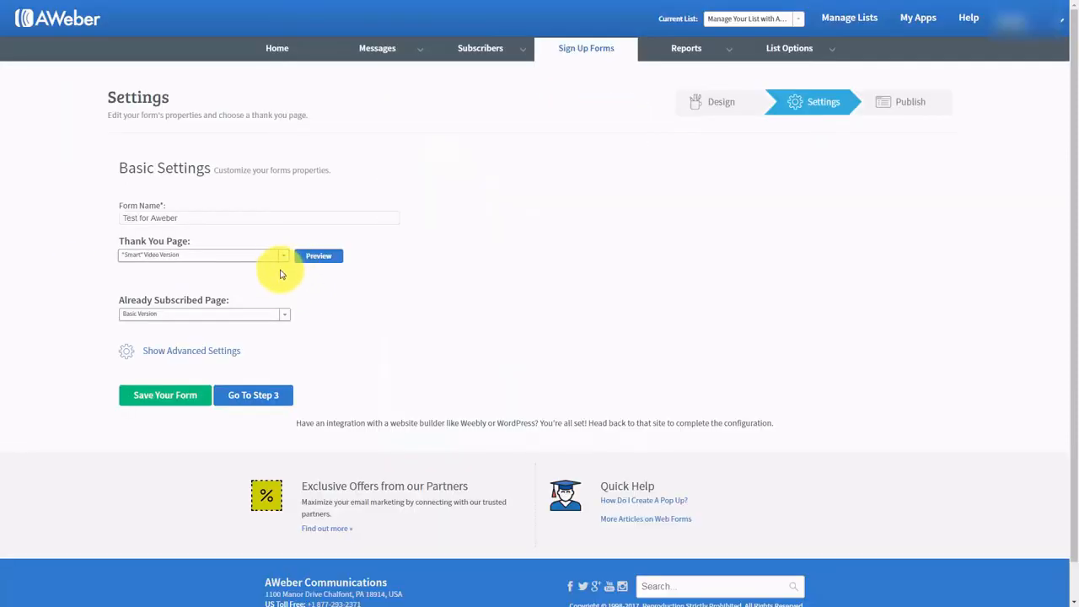
{"action": "left_click", "coordinate": [282, 258]}
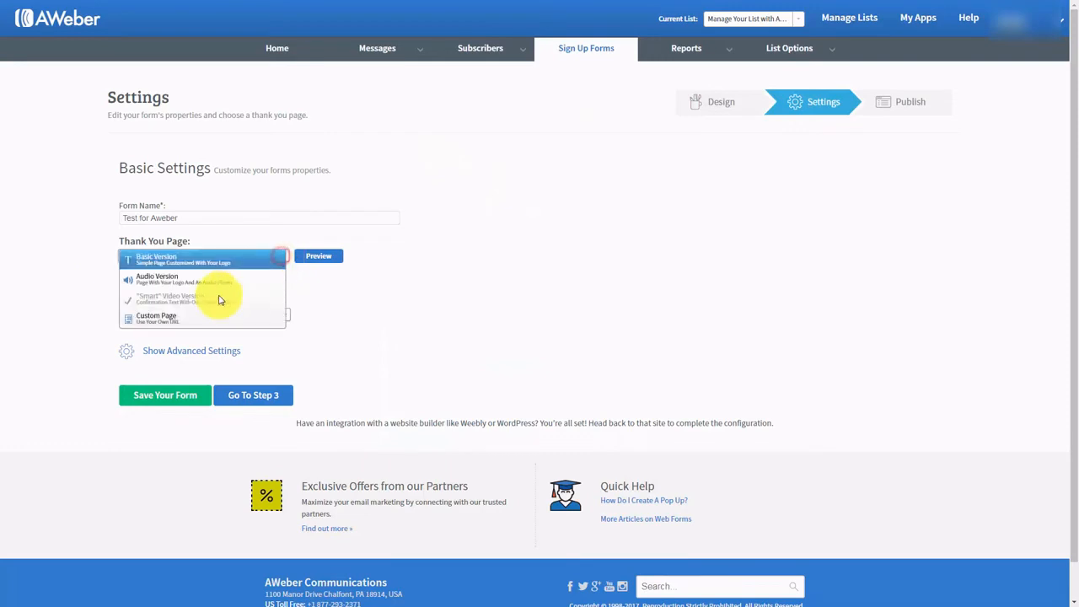
{"action": "left_click", "coordinate": [162, 321]}
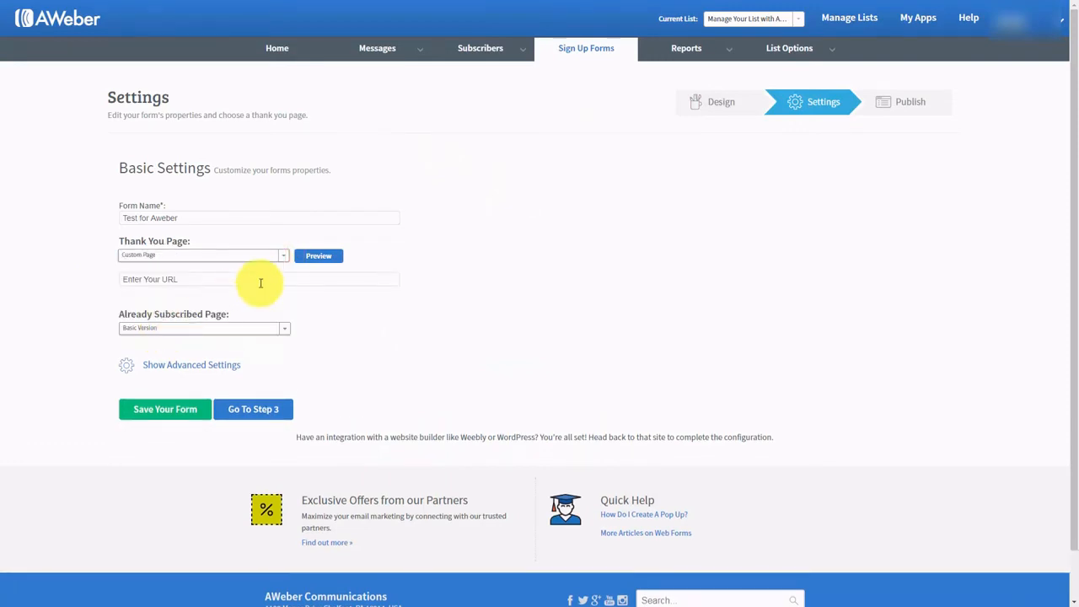
{"action": "left_click", "coordinate": [181, 281]}
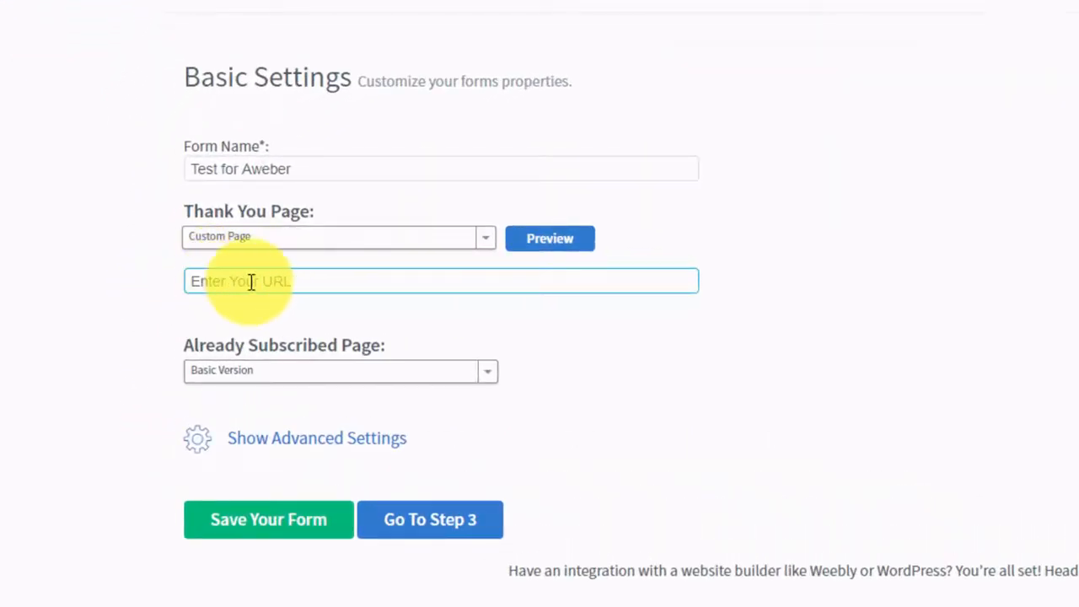
{"action": "left_click", "coordinate": [300, 302]}
{"action": "left_click", "coordinate": [298, 288]}
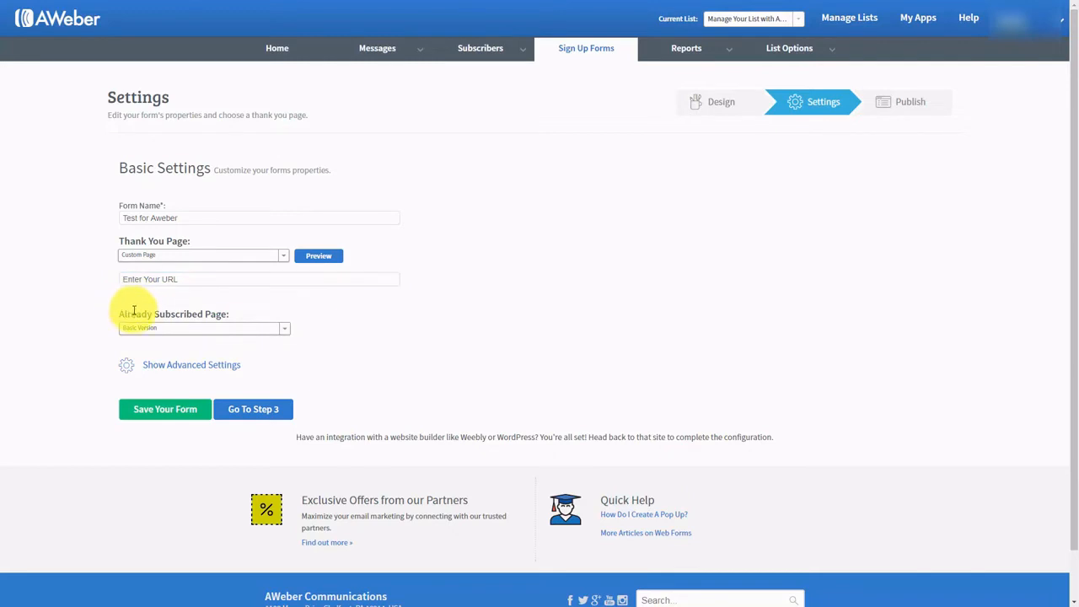
{"action": "left_click", "coordinate": [285, 329]}
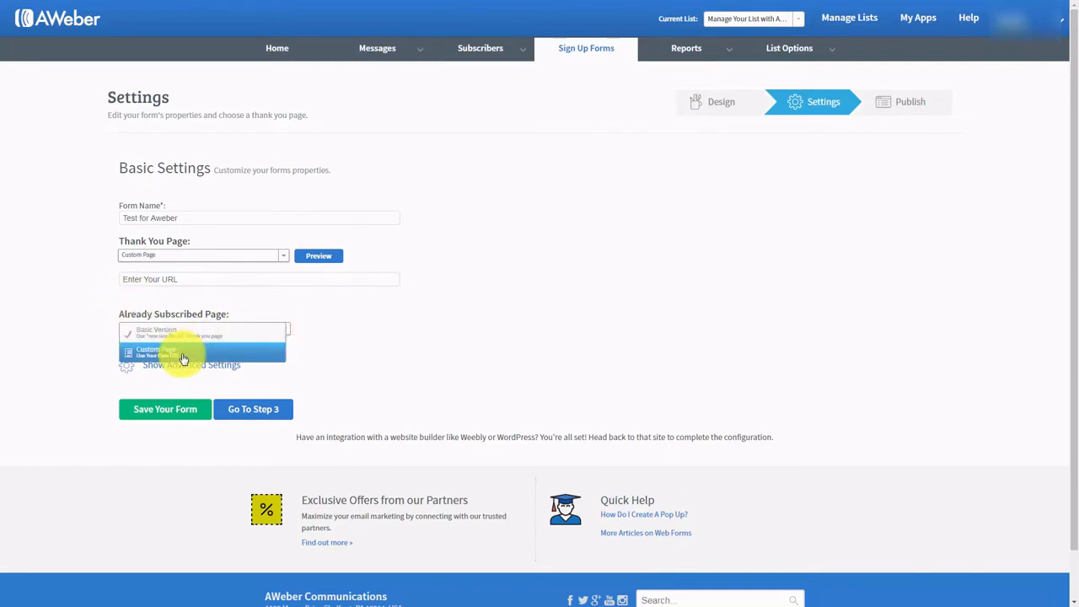
{"action": "left_click", "coordinate": [183, 359]}
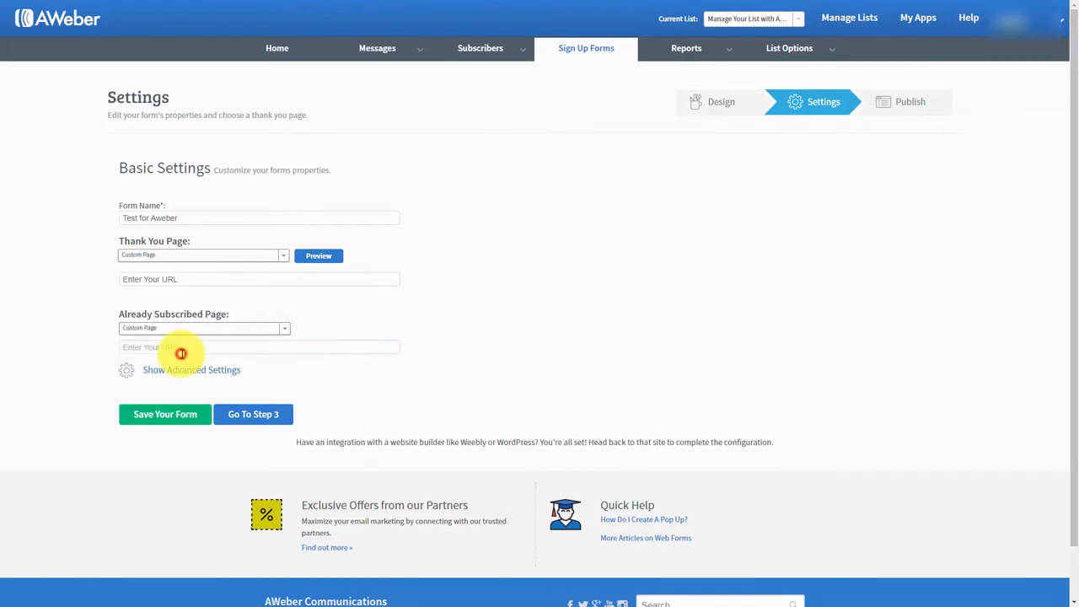
{"action": "left_click", "coordinate": [282, 342]}
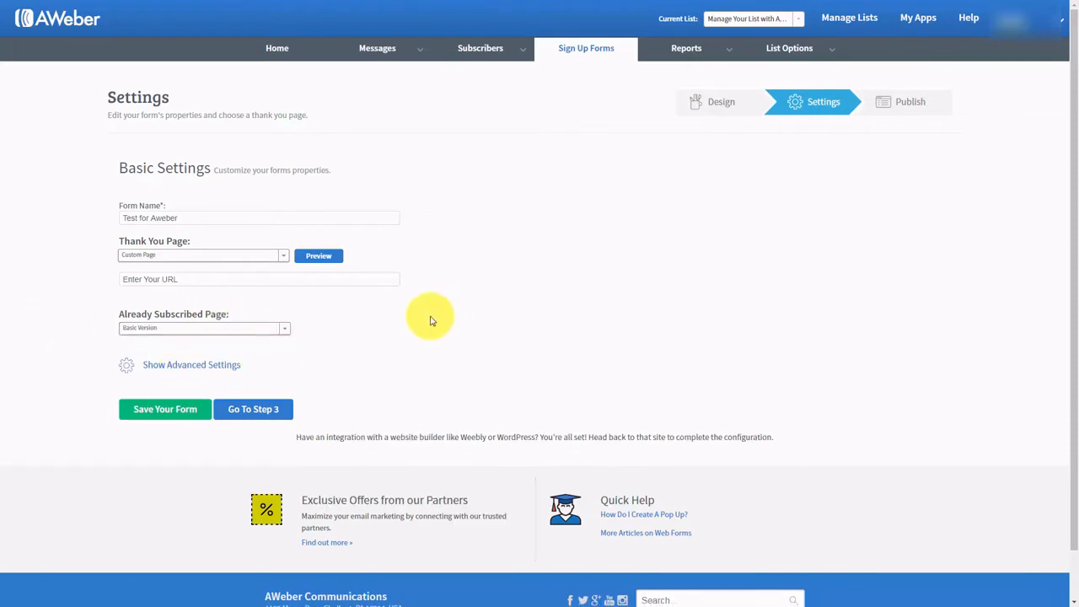
- Show advanced settings, forward subscriber information to the thank-you page, and save the web form
{"action": "left_click", "coordinate": [190, 367]}
{"action": "scroll", "coordinate": [425, 346], "scroll_direction": "down", "scroll_amount": 1}
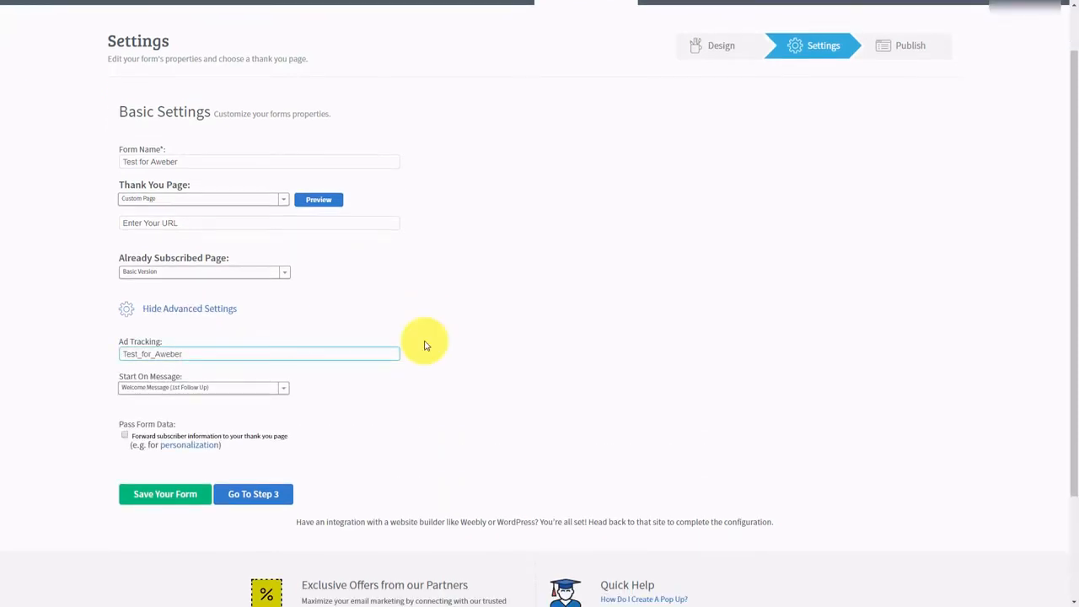
{"action": "left_click", "coordinate": [419, 351]}
{"action": "scroll", "coordinate": [418, 354], "scroll_direction": "up", "scroll_amount": 1}
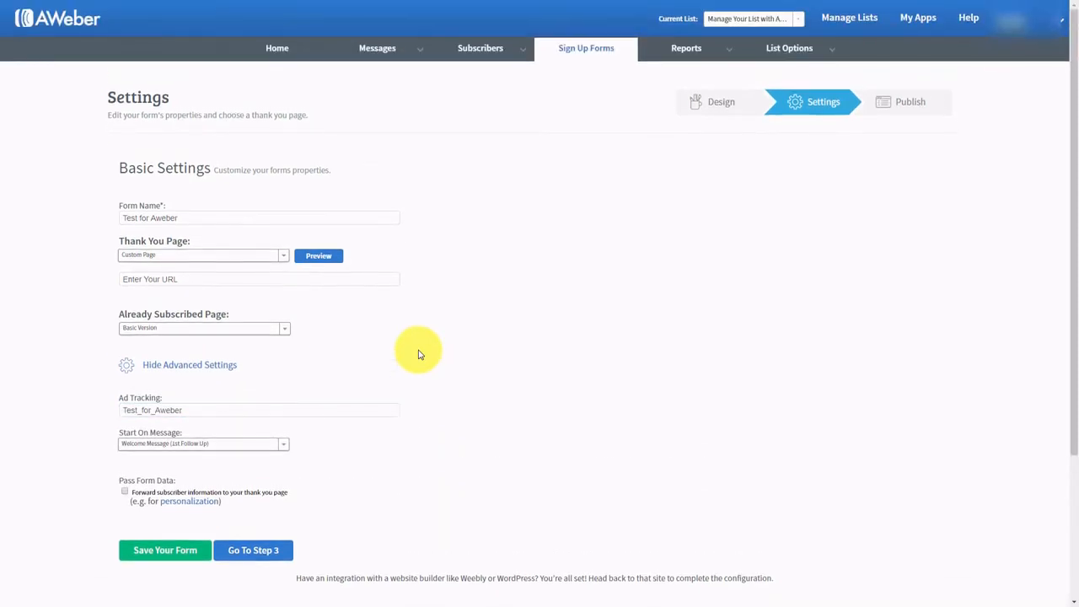
{"action": "left_click", "coordinate": [284, 395]}
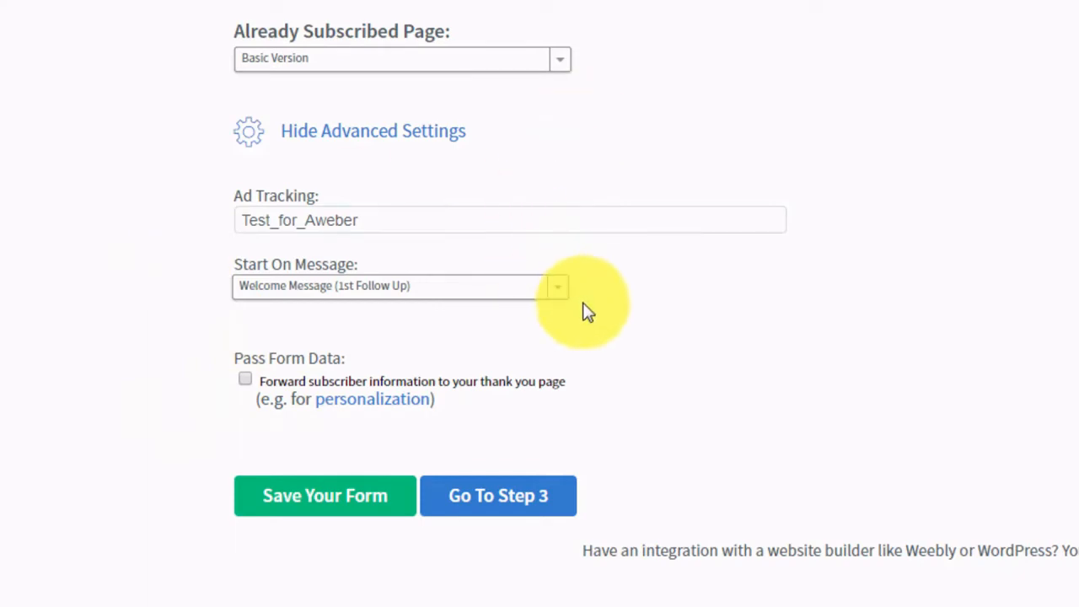
{"action": "left_click", "coordinate": [244, 379]}
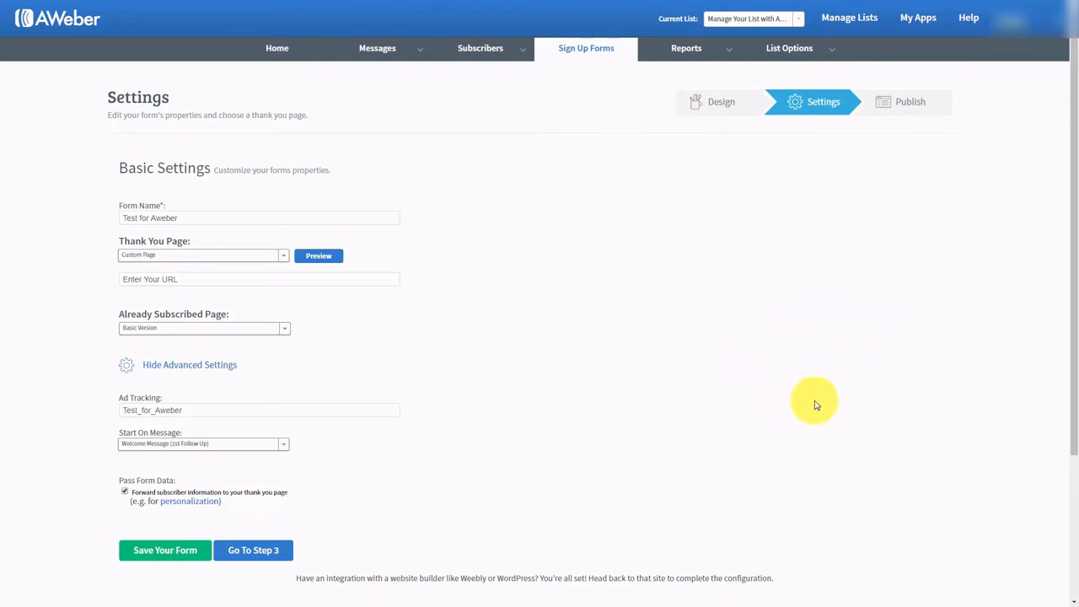
{"action": "left_click", "coordinate": [161, 551]}
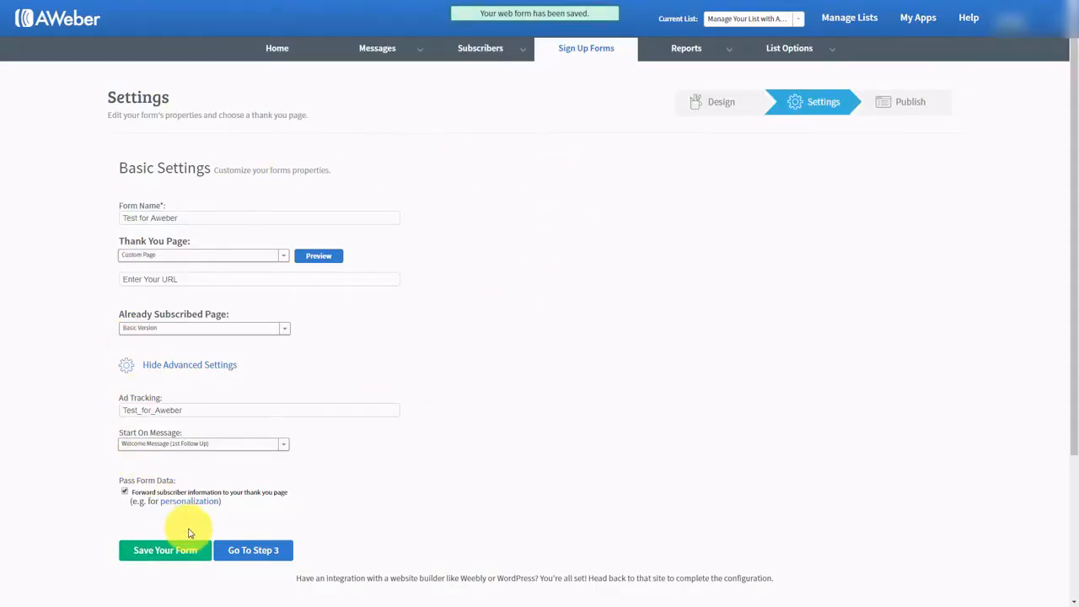
- Continue to publishing, choose I Will Install My Form, and select the JavaScript snippet
{"action": "left_click", "coordinate": [251, 550]}
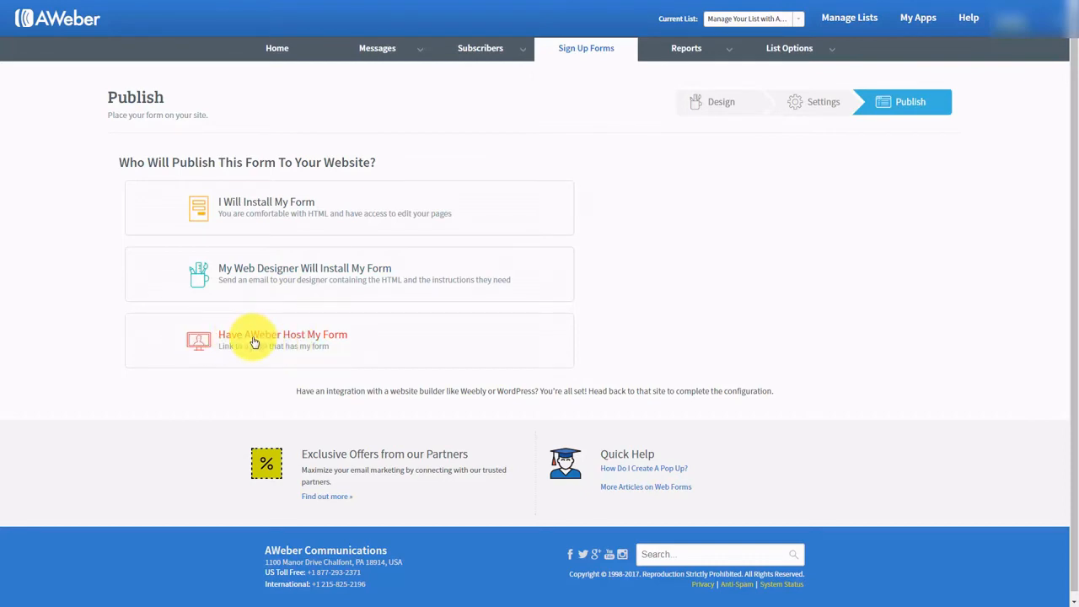
{"action": "left_click", "coordinate": [274, 208]}
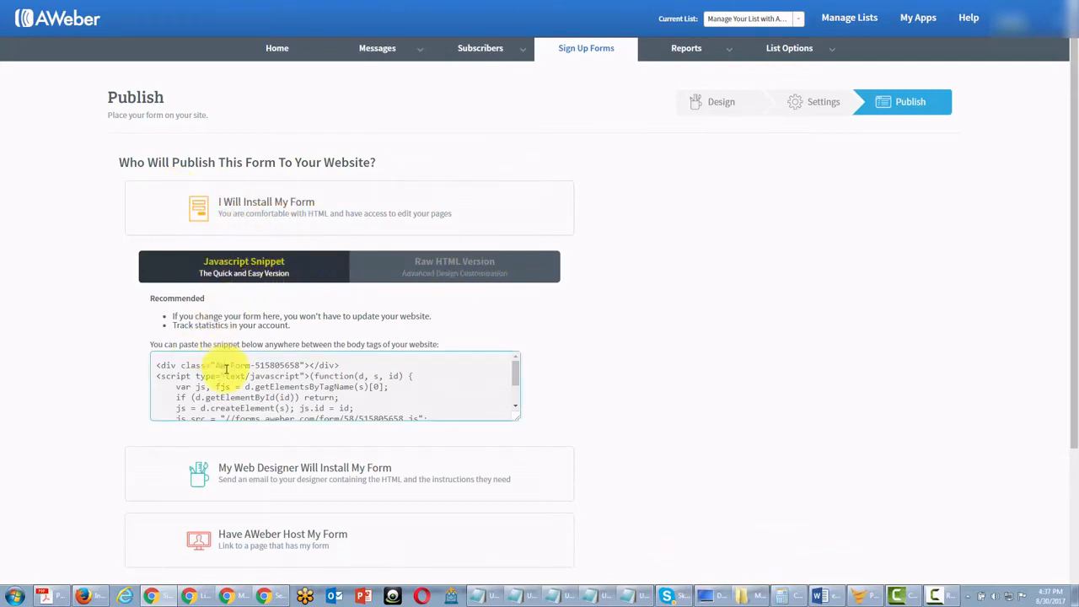
{"action": "left_click", "coordinate": [426, 269]}
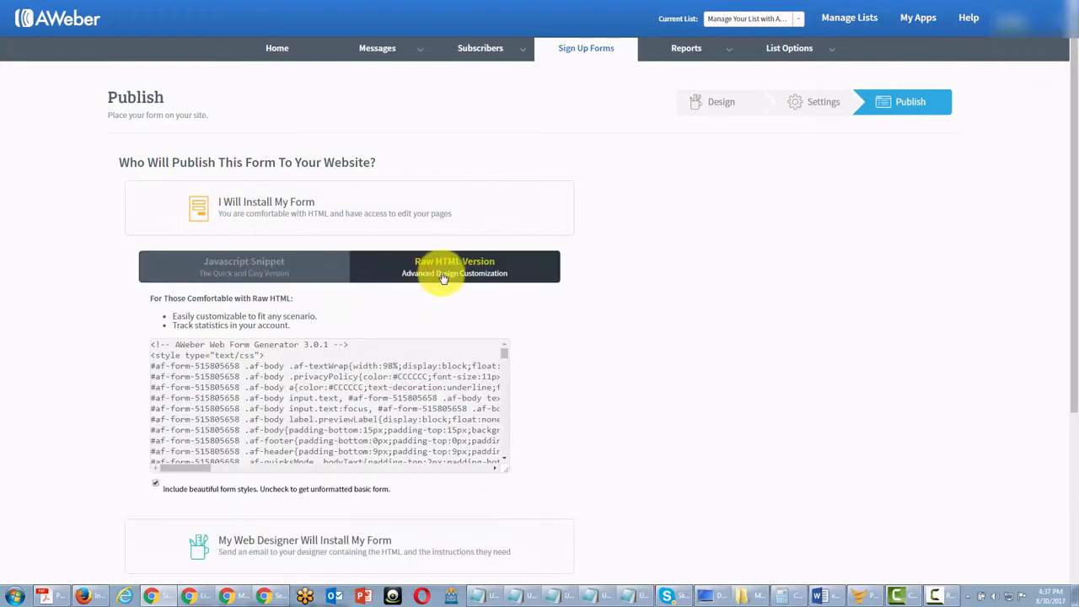
{"action": "left_click", "coordinate": [246, 271]}
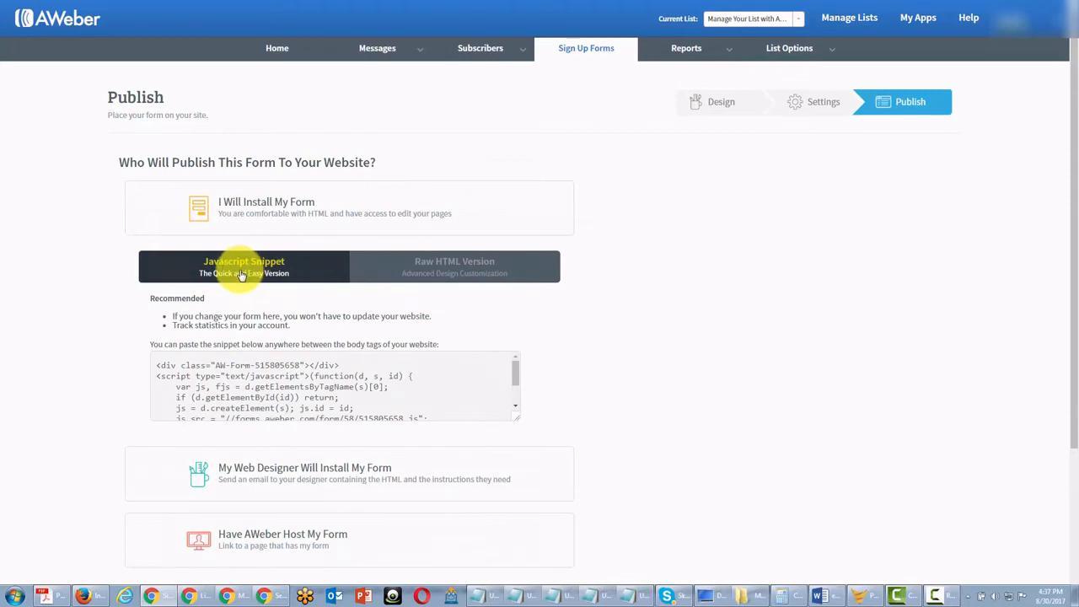
{"action": "left_click", "coordinate": [188, 374]}
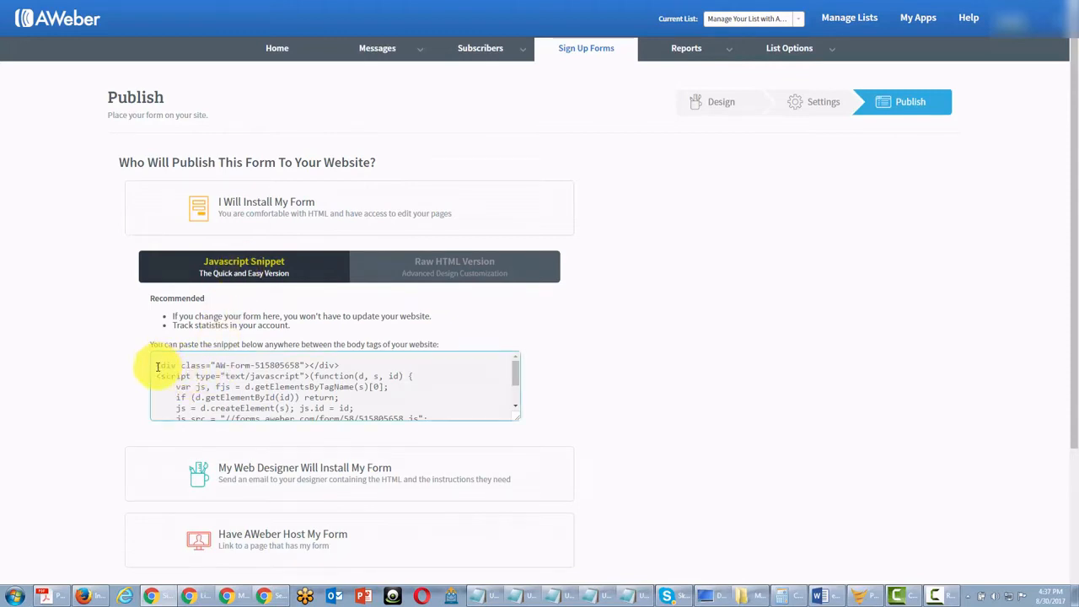
{"action": "key", "text": "ctrl+a"}
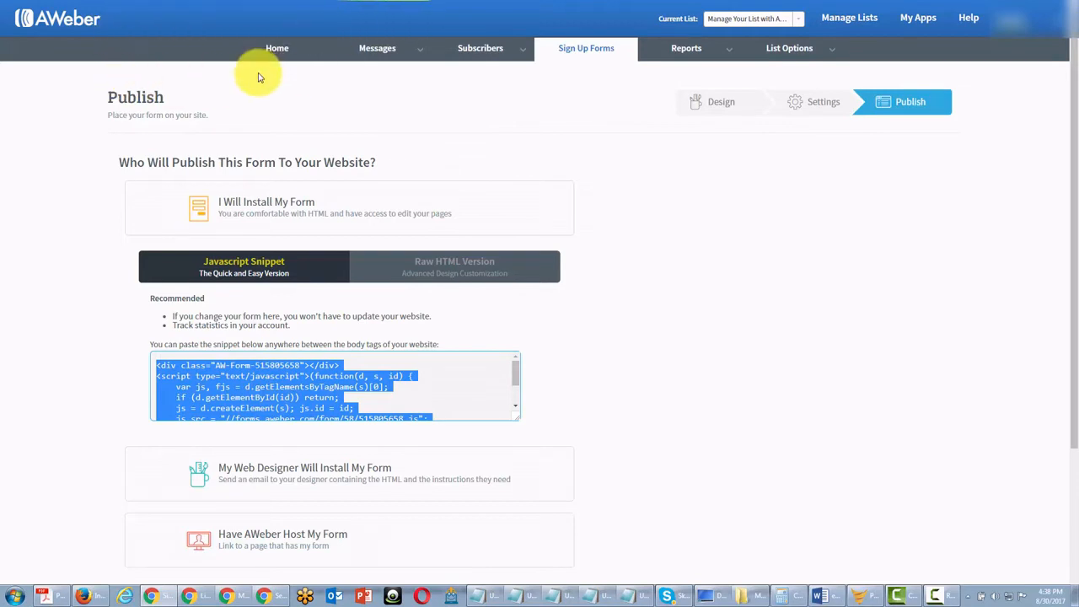
- Switch to the Raw HTML Version and leave 'Include beautiful form styles' ticked
{"action": "left_click", "coordinate": [454, 266]}
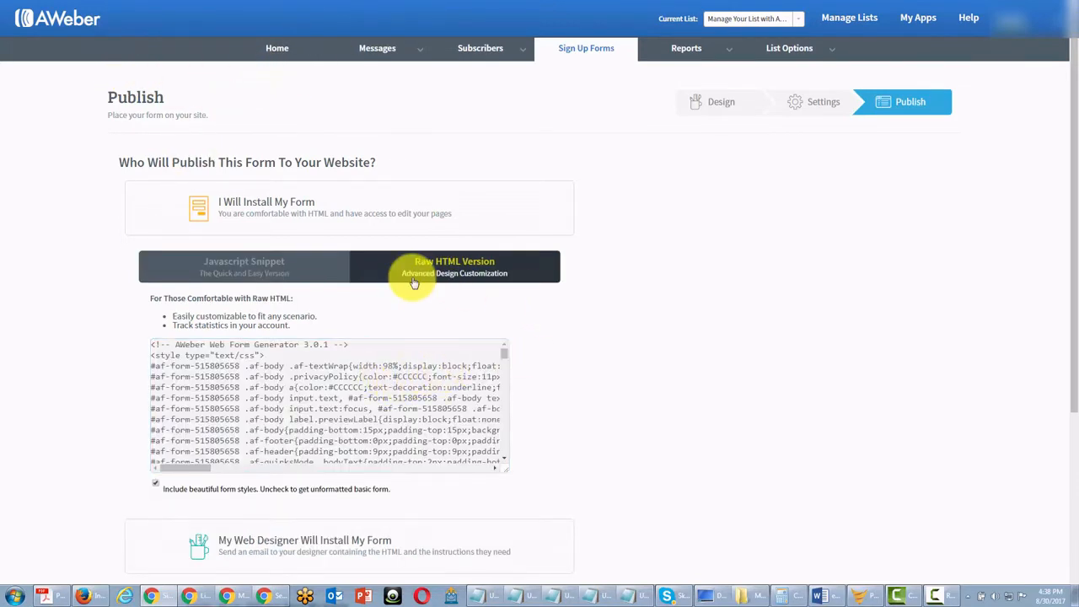
{"action": "left_click", "coordinate": [252, 377]}
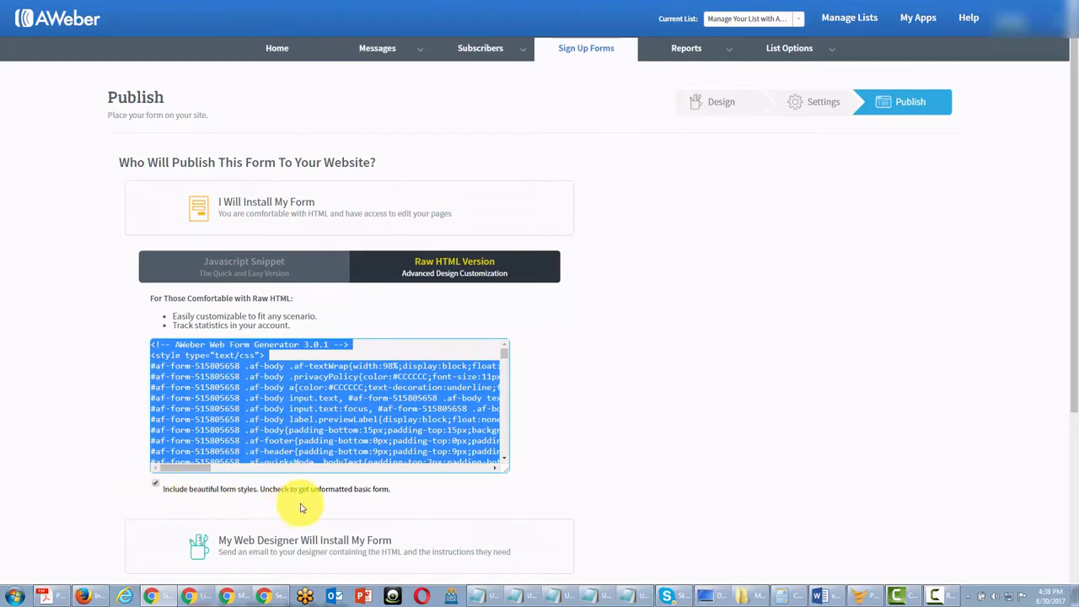
{"action": "left_click", "coordinate": [156, 485]}
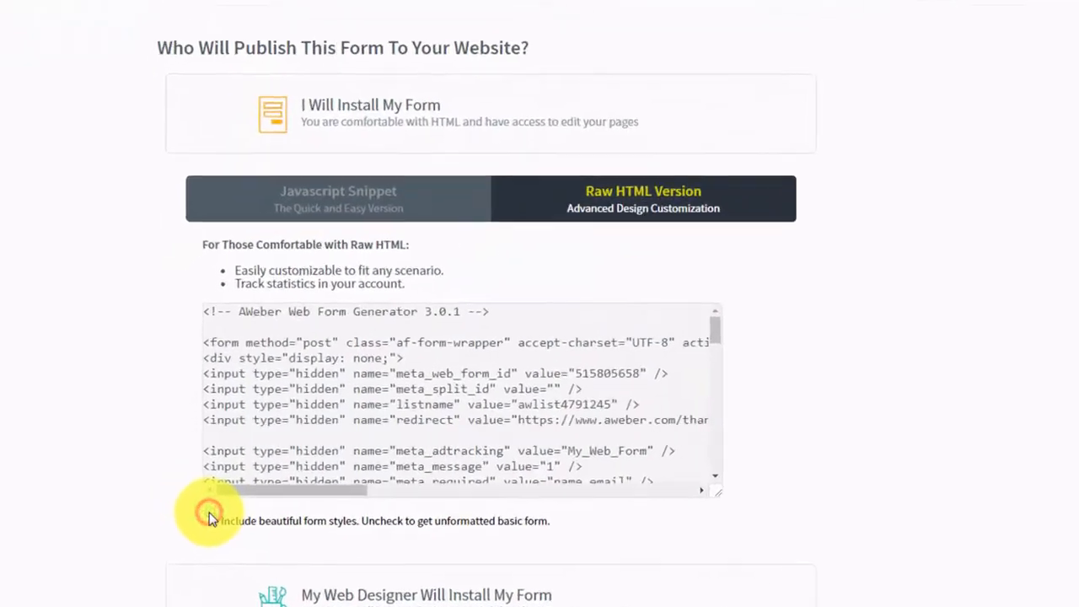
{"action": "left_click", "coordinate": [211, 519]}
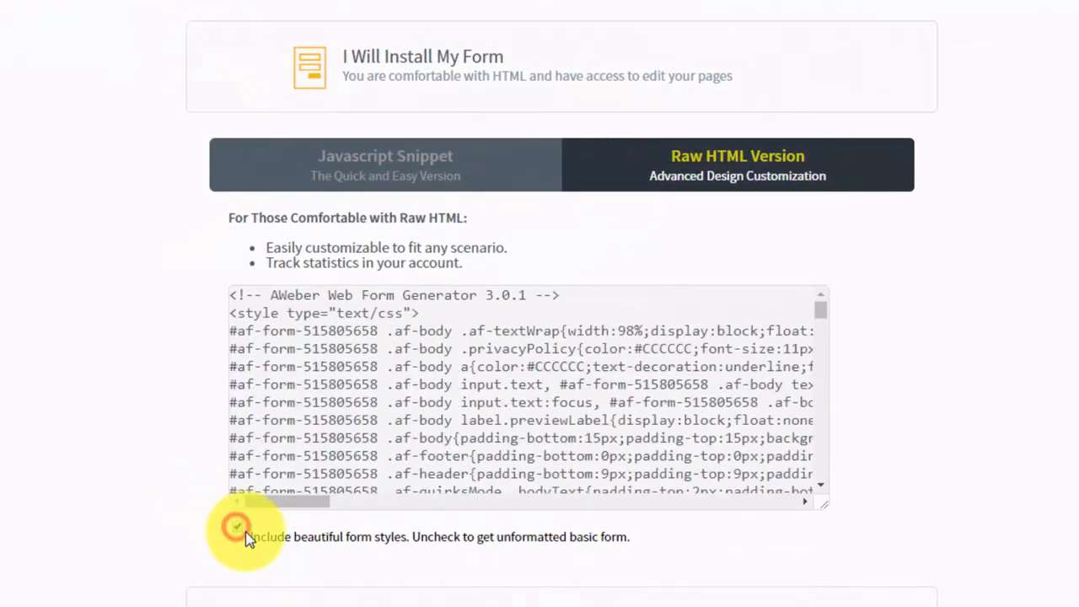
{"action": "left_click", "coordinate": [239, 528]}
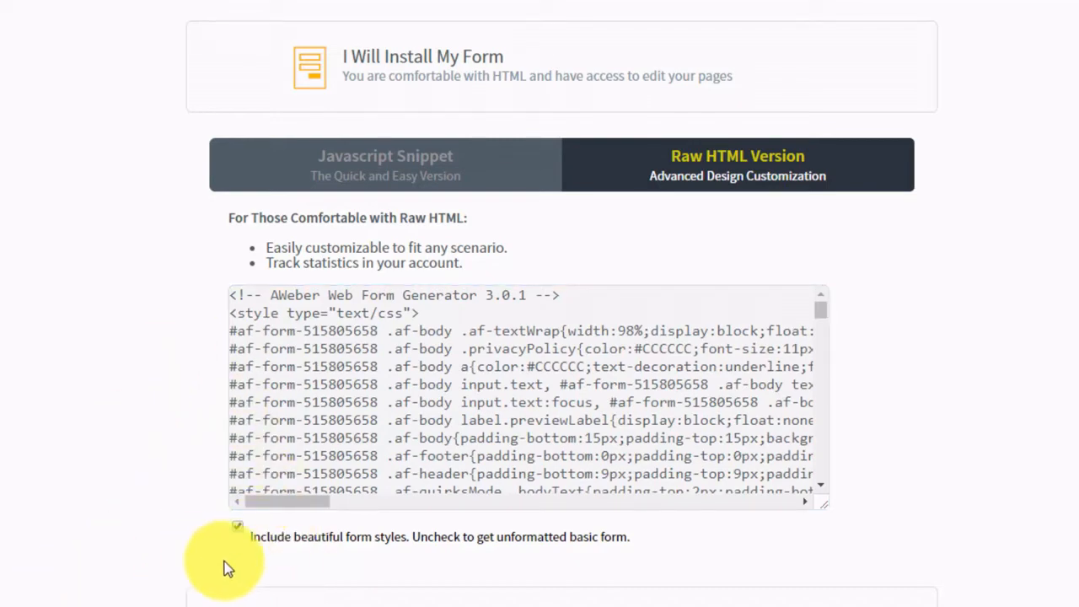
{"action": "left_click", "coordinate": [238, 530]}
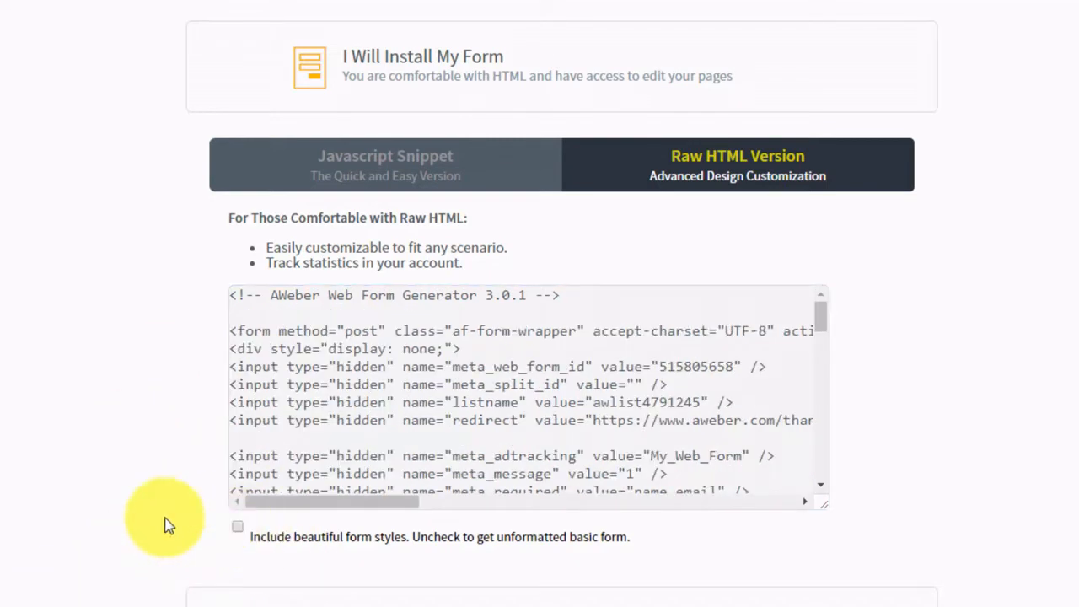
{"action": "left_click", "coordinate": [615, 453]}
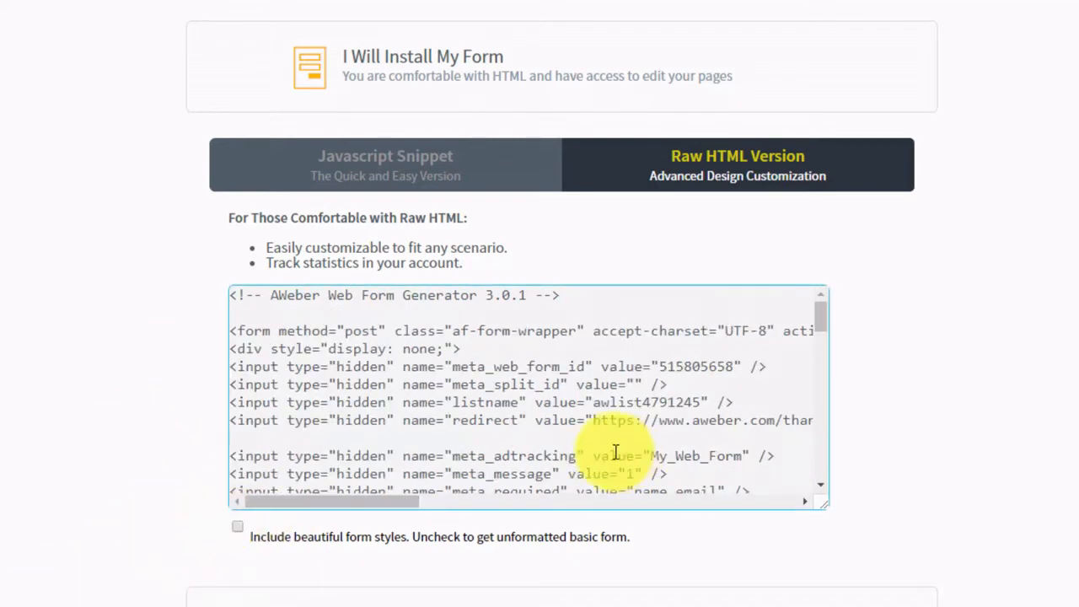
{"action": "left_click", "coordinate": [822, 319]}
{"action": "mouse_move", "coordinate": [822, 319]}
{"action": "left_mouse_down"}
{"action": "mouse_move", "coordinate": [819, 457]}
{"action": "mouse_move", "coordinate": [822, 324]}
{"action": "left_mouse_up"}
{"action": "scroll", "coordinate": [554, 312], "scroll_direction": "up", "scroll_amount": 1}
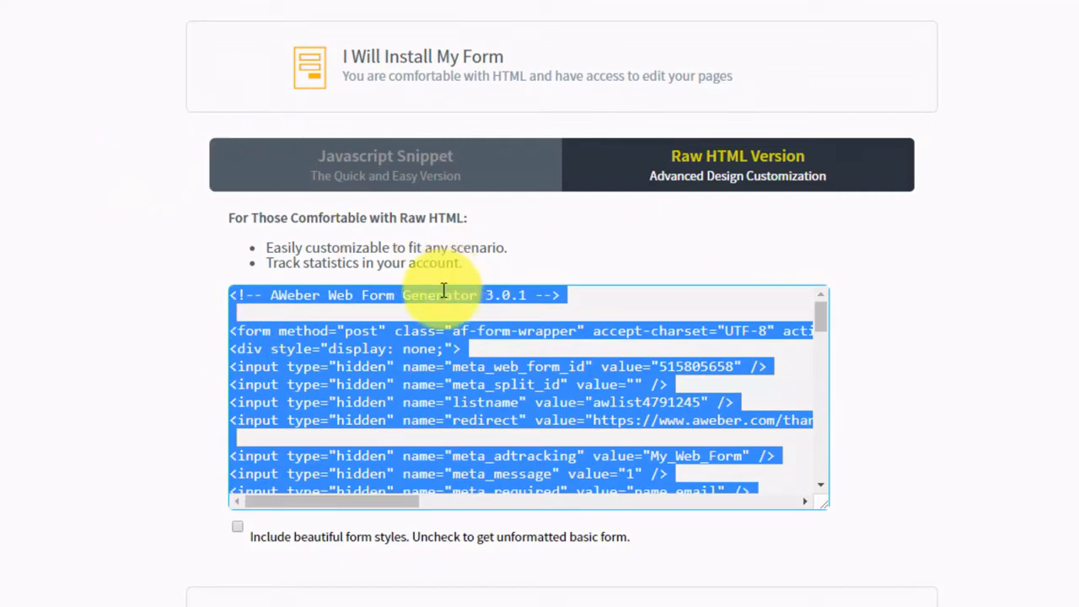
{"action": "left_click", "coordinate": [238, 529]}
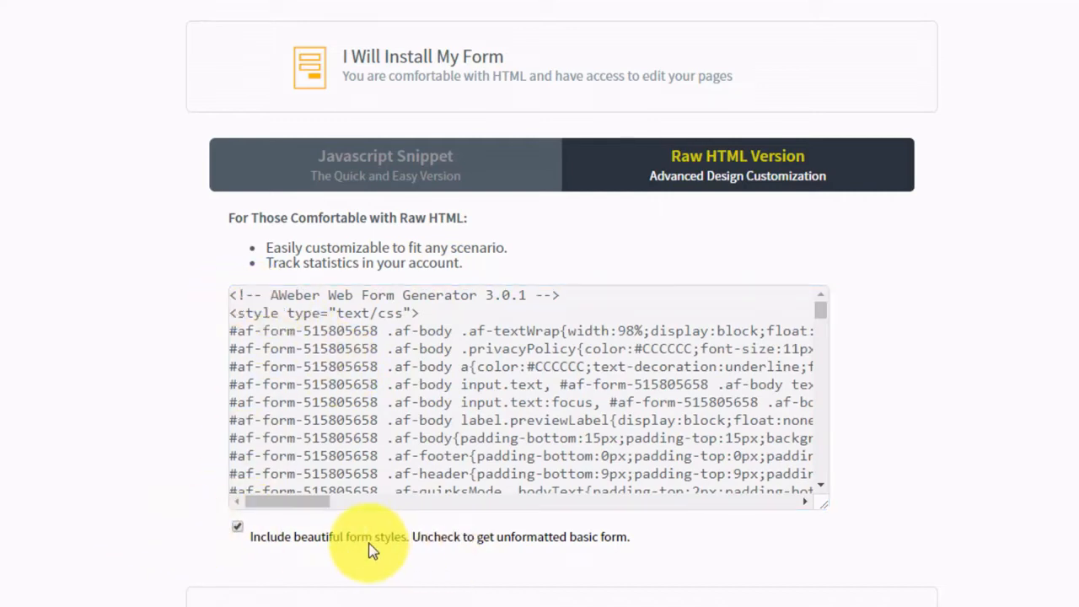
- Switch to the 'Have AWeber Host My Form' option to reveal the forms.aweber.com form link
{"action": "left_click", "coordinate": [444, 62]}
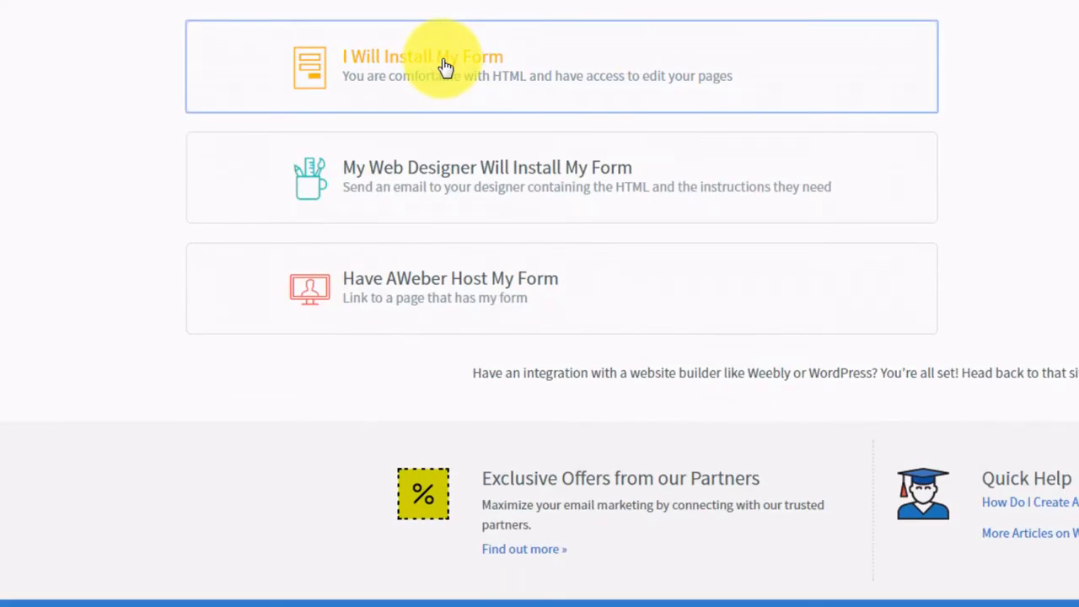
{"action": "left_click", "coordinate": [462, 176]}
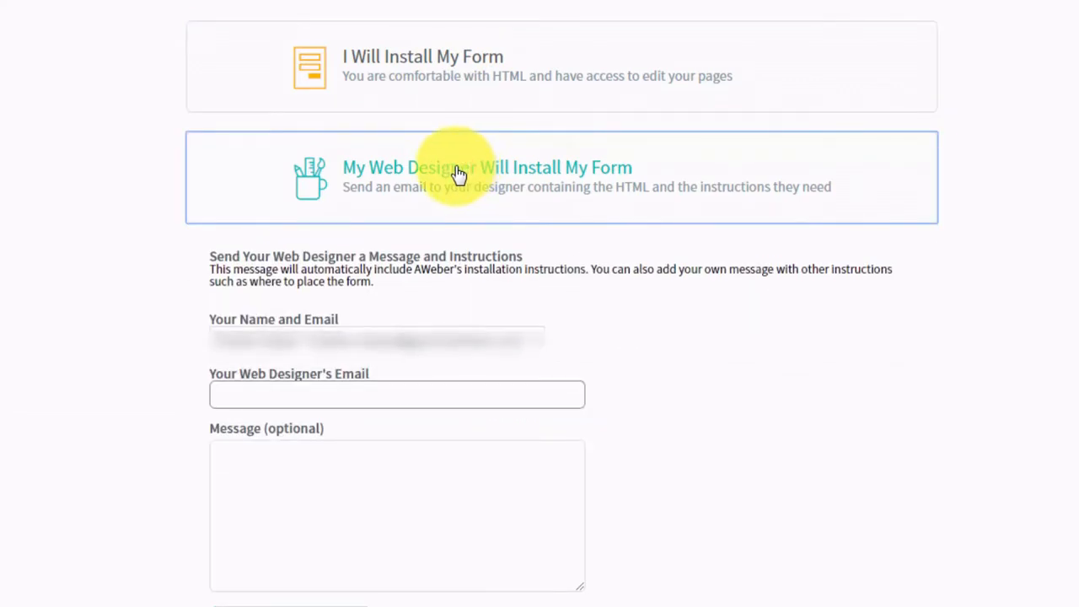
{"action": "left_click", "coordinate": [296, 396]}
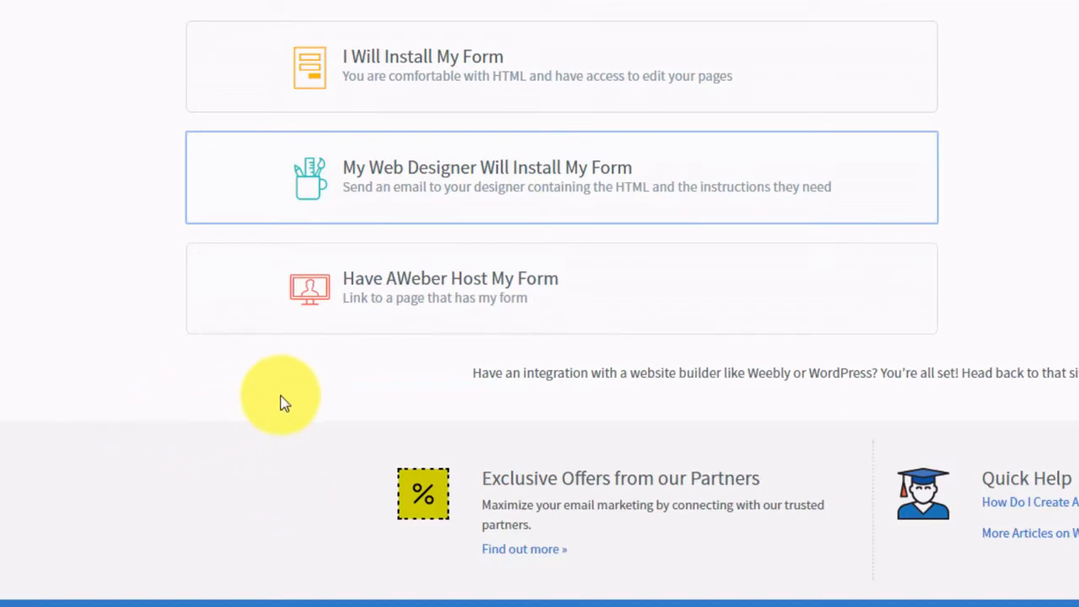
{"action": "left_click", "coordinate": [453, 291]}
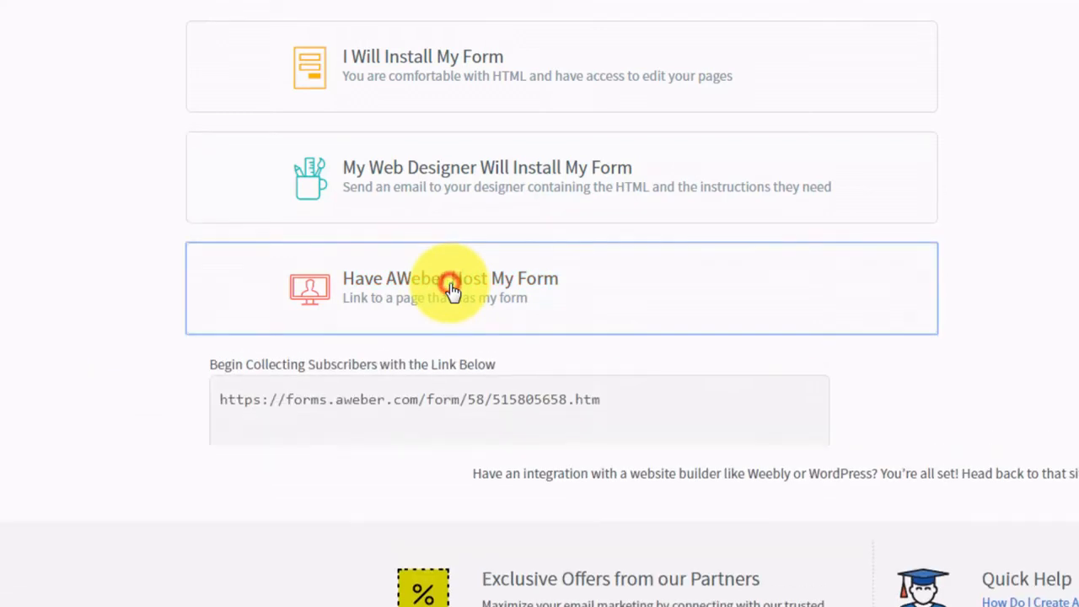
{"action": "left_click", "coordinate": [387, 410]}
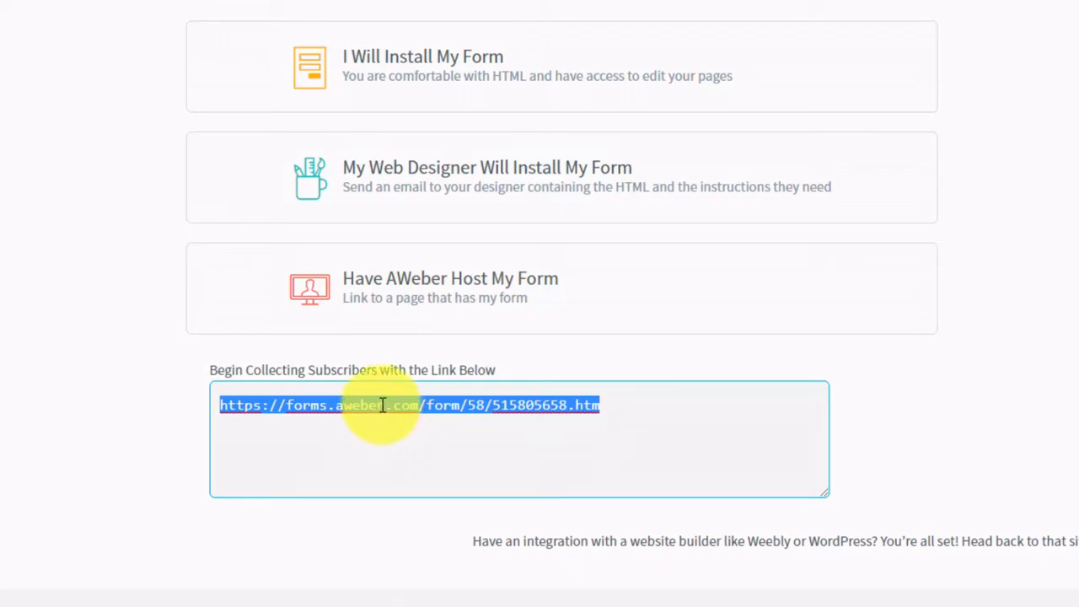
{"action": "right_click", "coordinate": [382, 406]}
{"action": "left_click", "coordinate": [412, 444]}
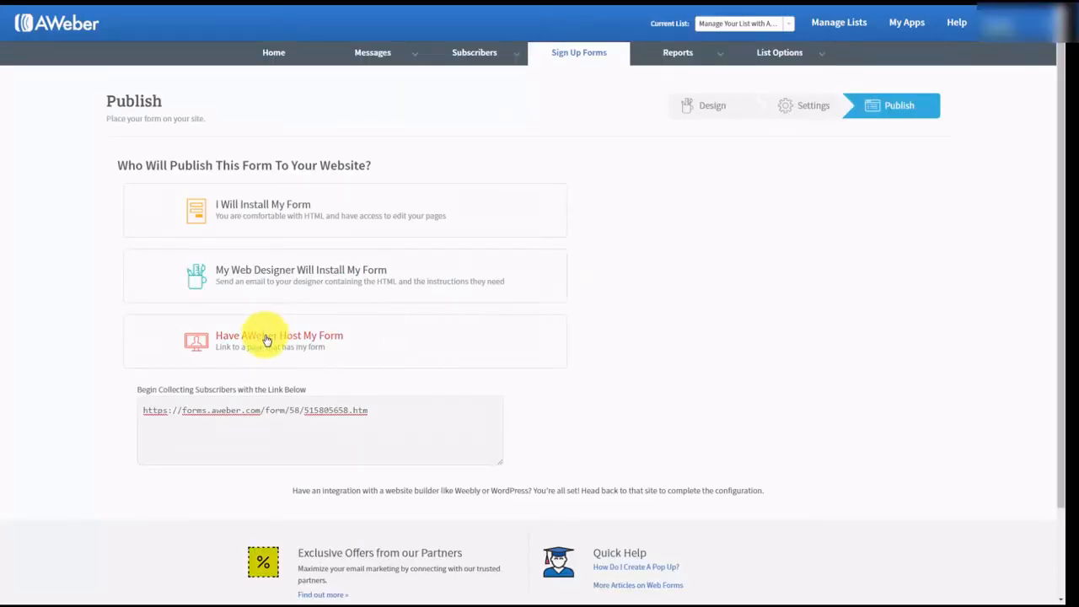
- Back on Publish, select the form's JavaScript snippet under 'I Will Install My Form'
{"action": "left_click", "coordinate": [265, 337]}
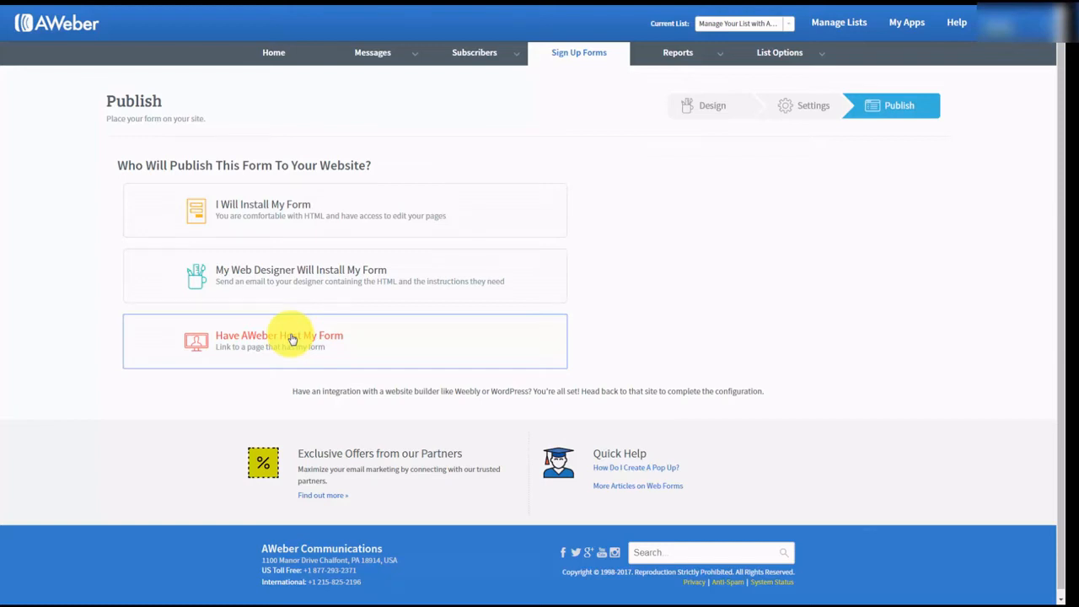
{"action": "left_click", "coordinate": [283, 209]}
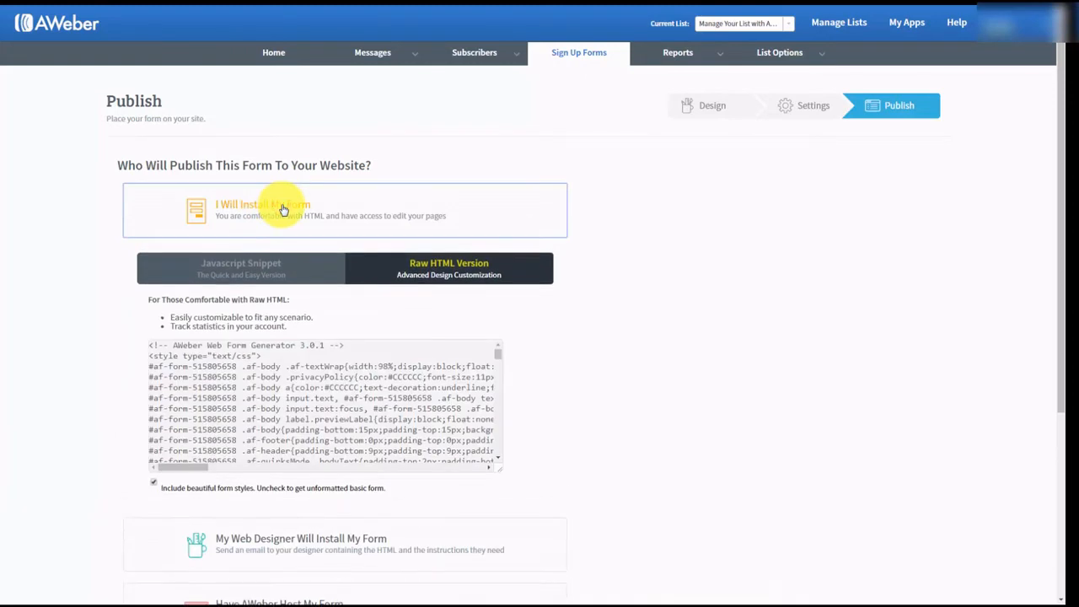
{"action": "left_click", "coordinate": [241, 266]}
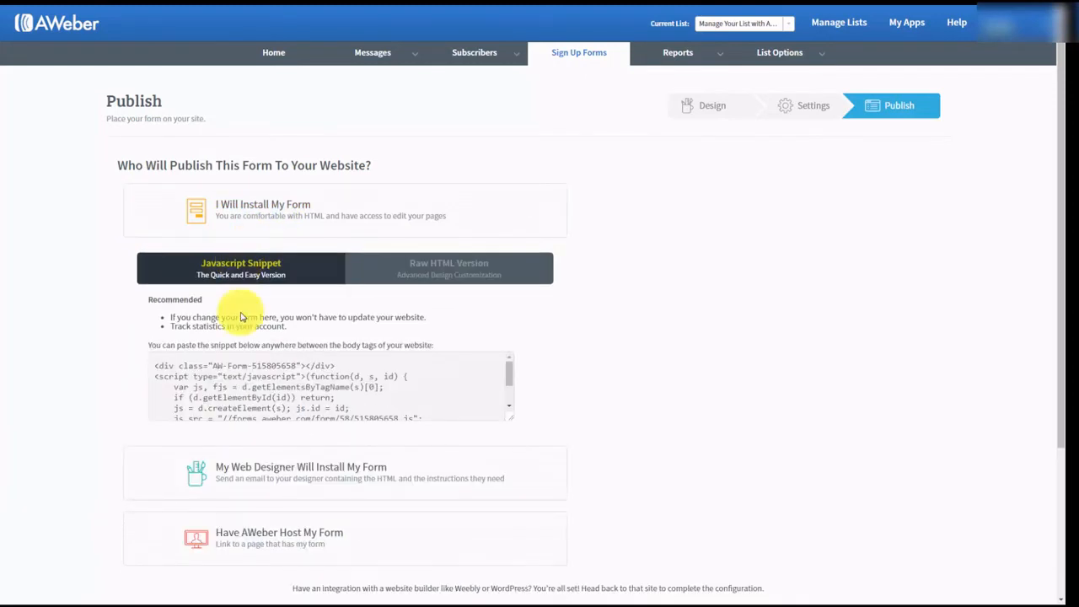
{"action": "left_click", "coordinate": [230, 371]}
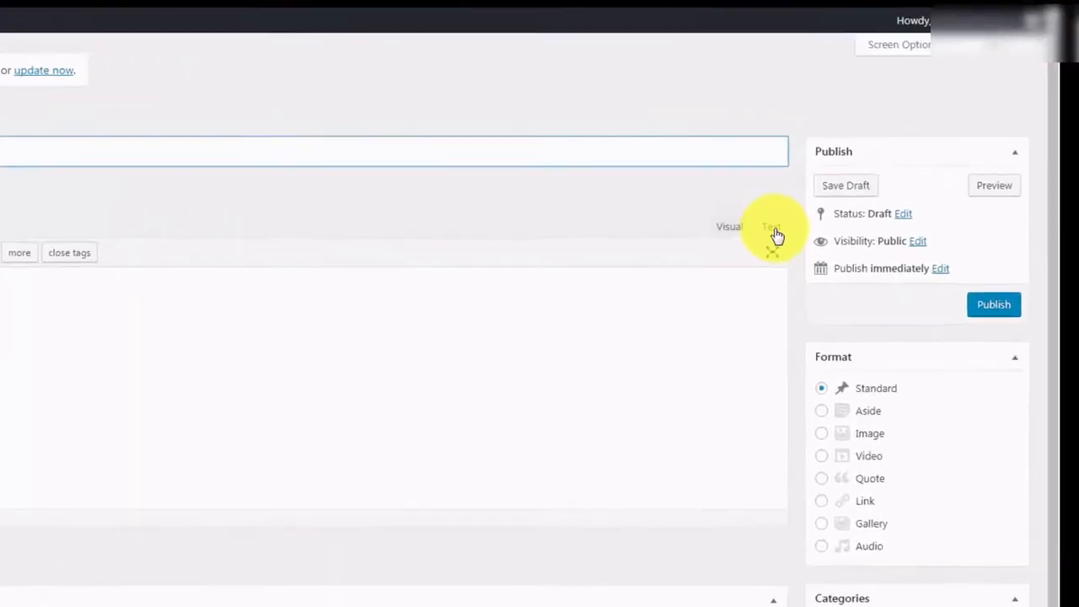
- Paste the AWeber JavaScript embed code into the post body in Text mode
{"action": "left_click", "coordinate": [868, 157]}
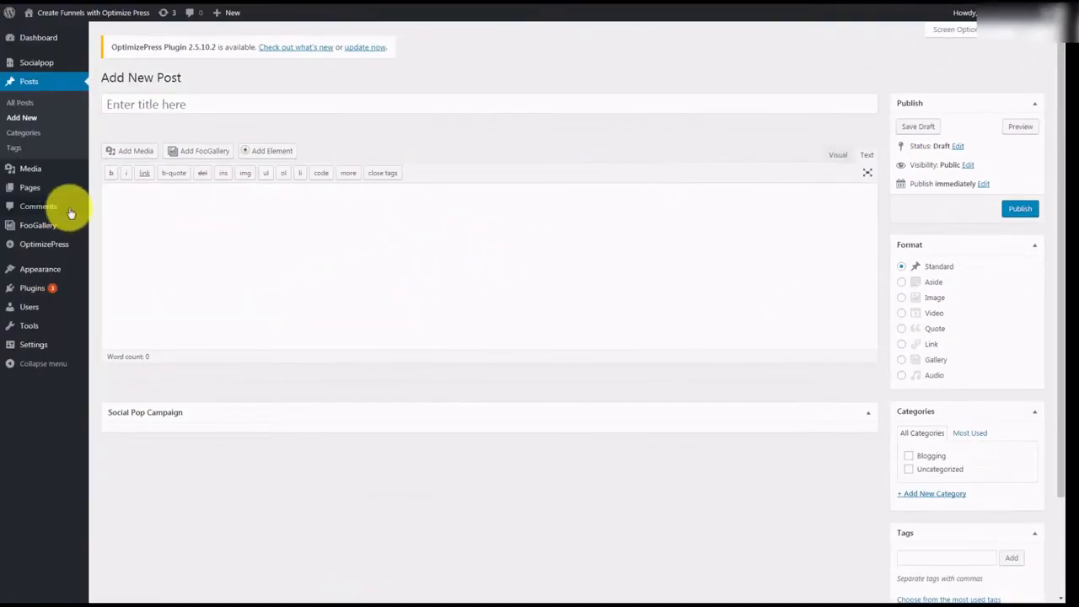
{"action": "left_click", "coordinate": [133, 196]}
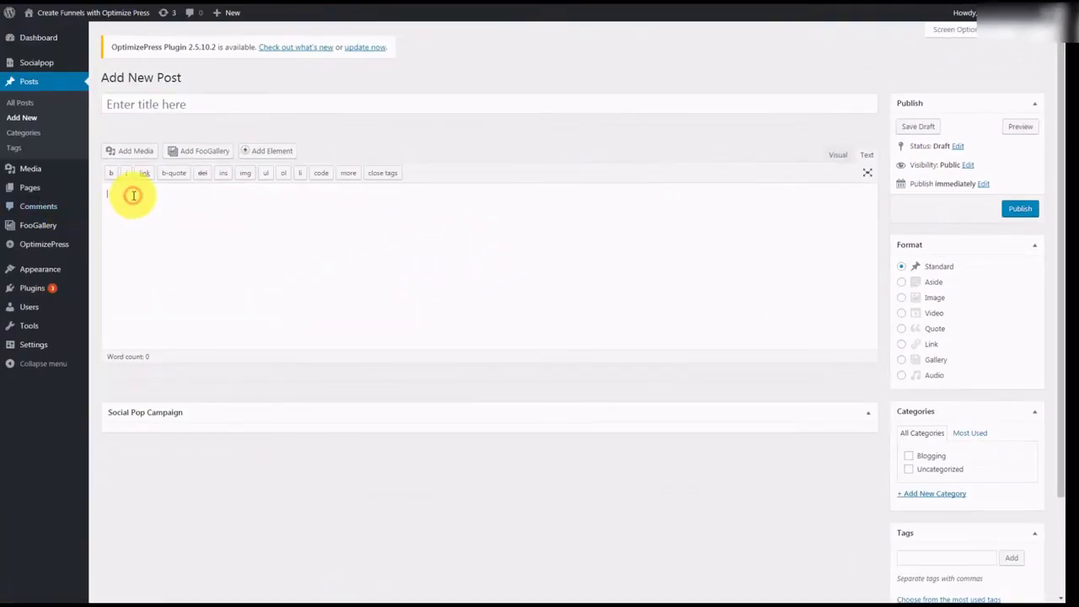
{"action": "key", "text": "ctrl+v"}
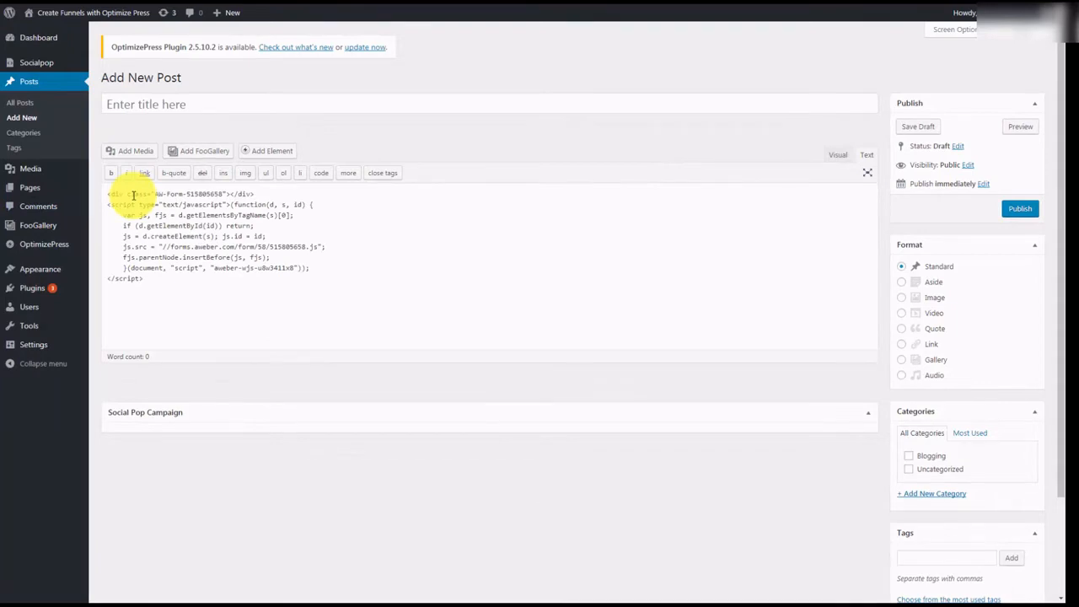
- Title the post 'Sample Opt In', publish it, and view the live post
{"action": "left_click", "coordinate": [140, 104]}
{"action": "type", "text": "Sample Opt In"}
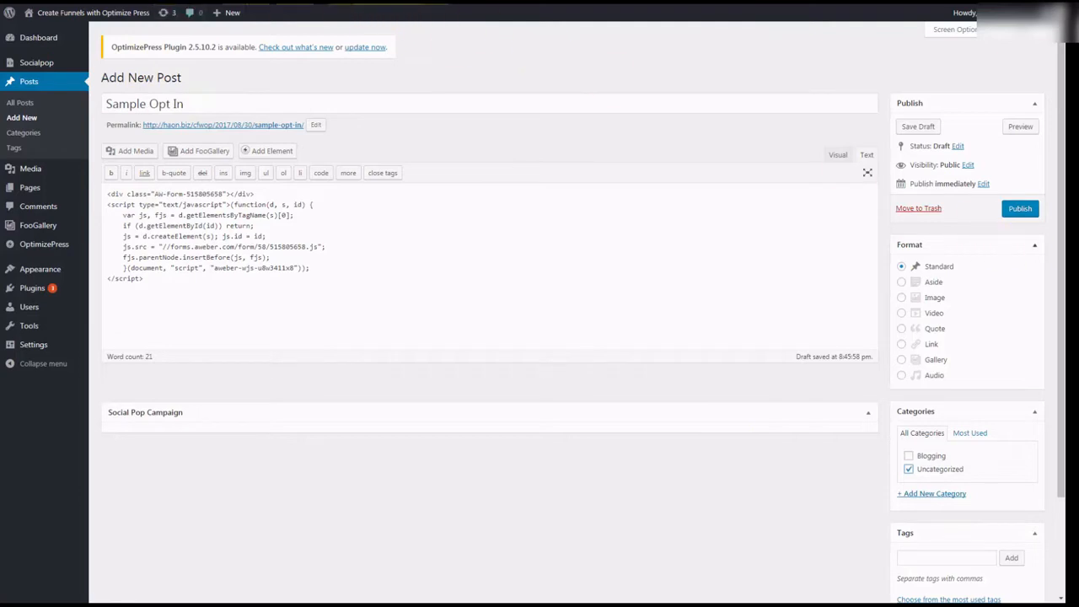
{"action": "left_click", "coordinate": [1019, 211]}
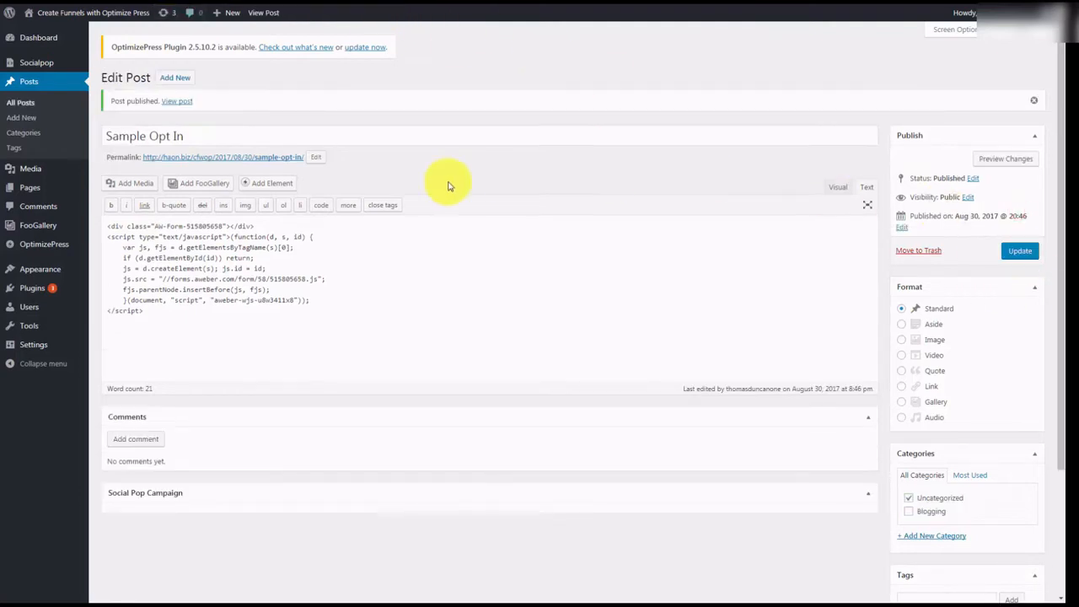
{"action": "left_click", "coordinate": [182, 102]}
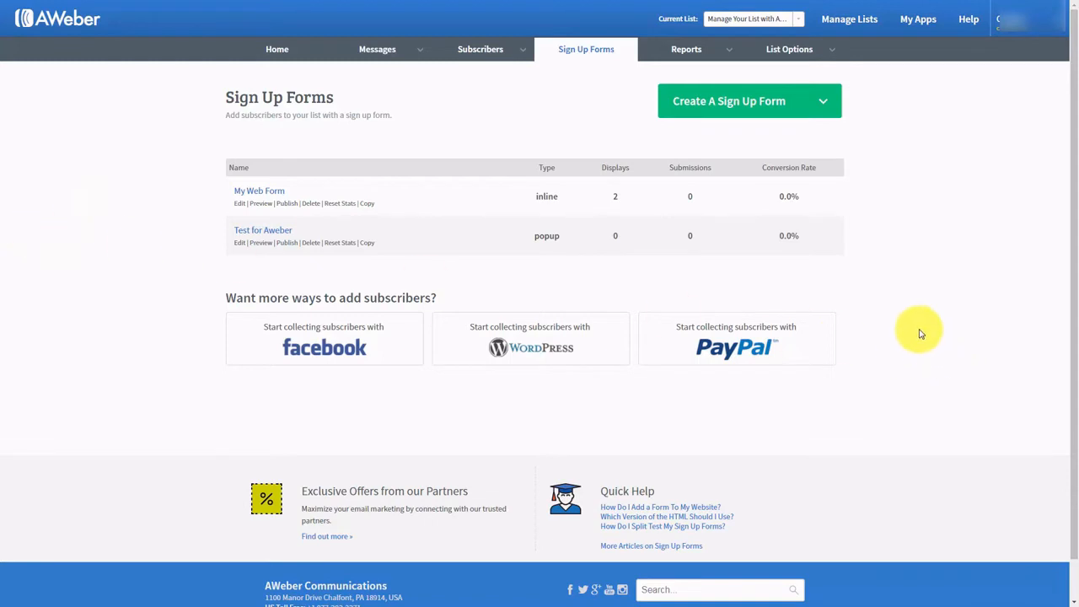
- Enable AWeber's PayPal app from the apps page to reach PayPal's permission request
{"action": "left_click", "coordinate": [916, 27]}
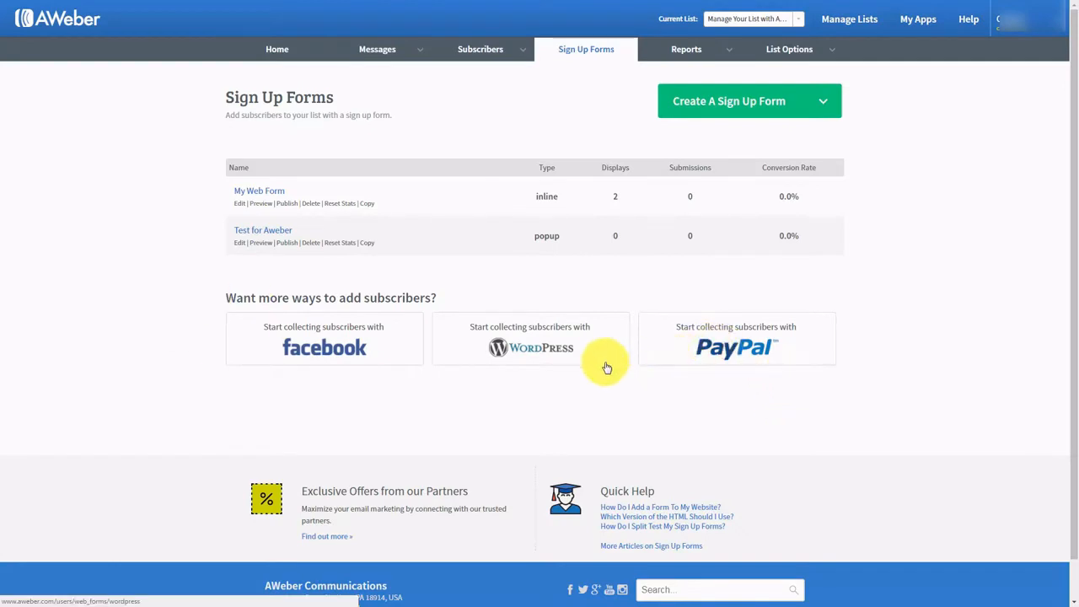
{"action": "left_click", "coordinate": [714, 348]}
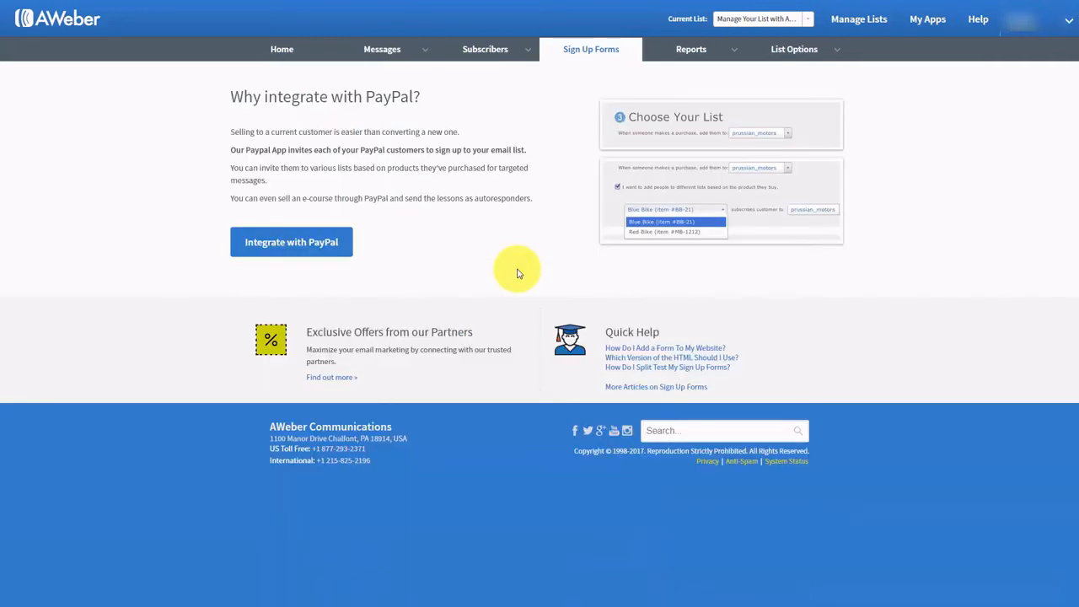
{"action": "left_click", "coordinate": [326, 246]}
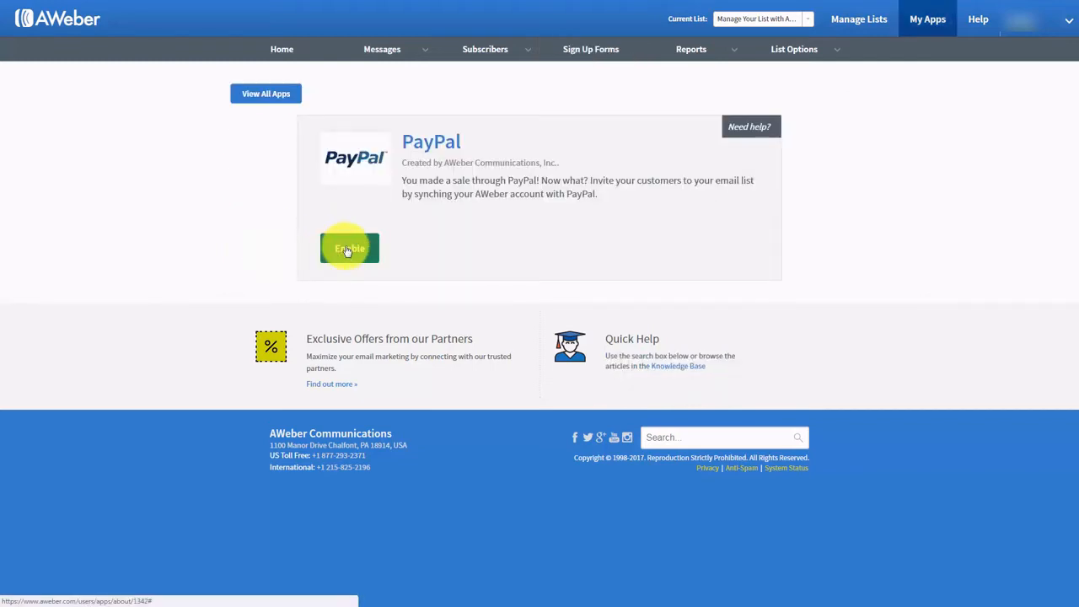
{"action": "left_click", "coordinate": [346, 250]}
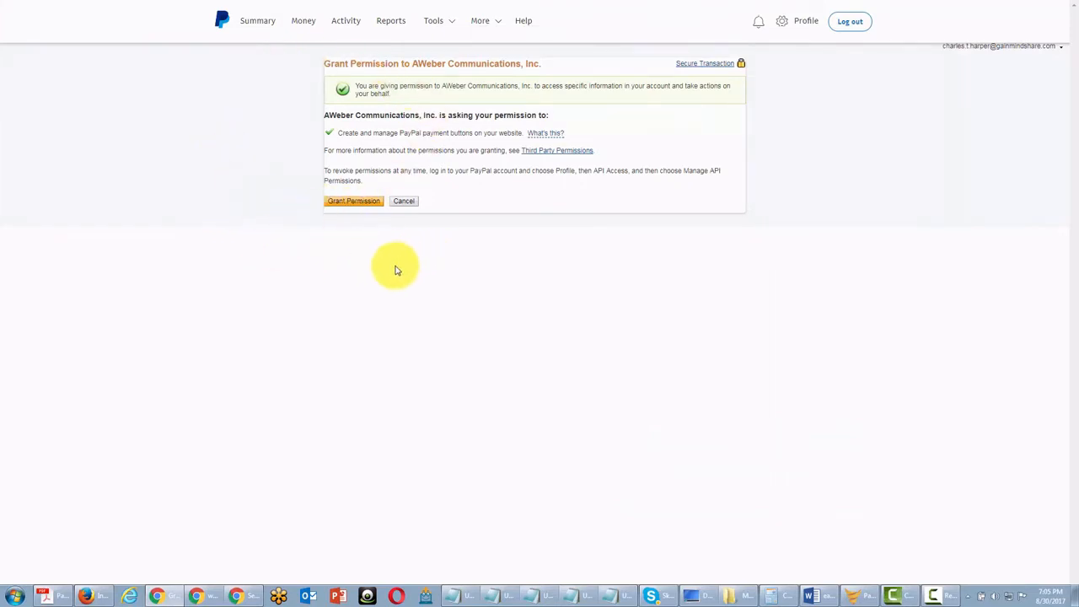
- Grant AWeber permission in PayPal and enable IPN messages with AWeber's notification URL
{"action": "left_click", "coordinate": [355, 202]}
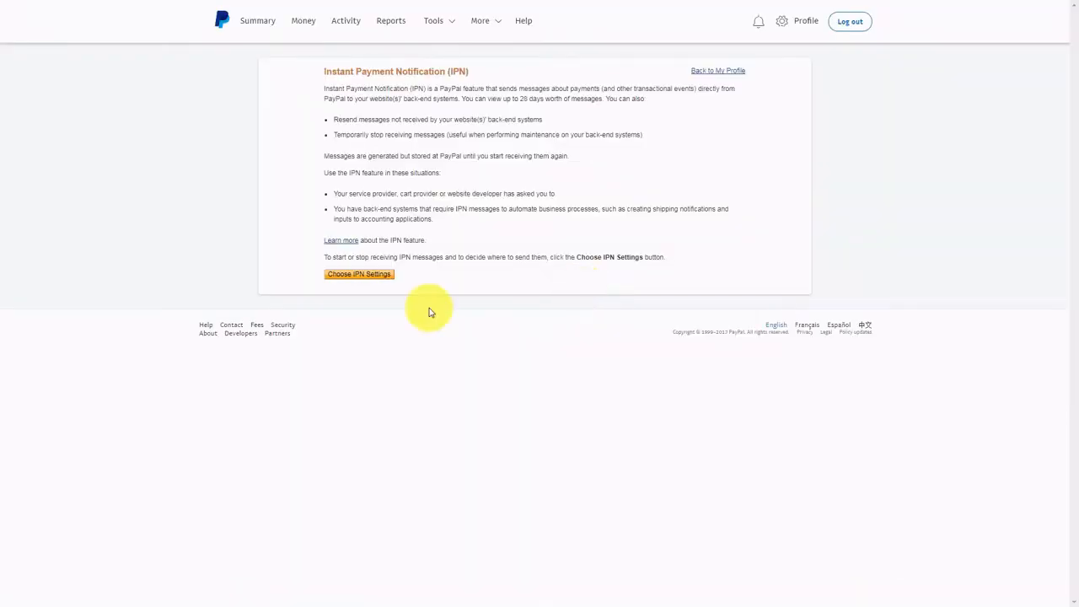
{"action": "left_click", "coordinate": [359, 277]}
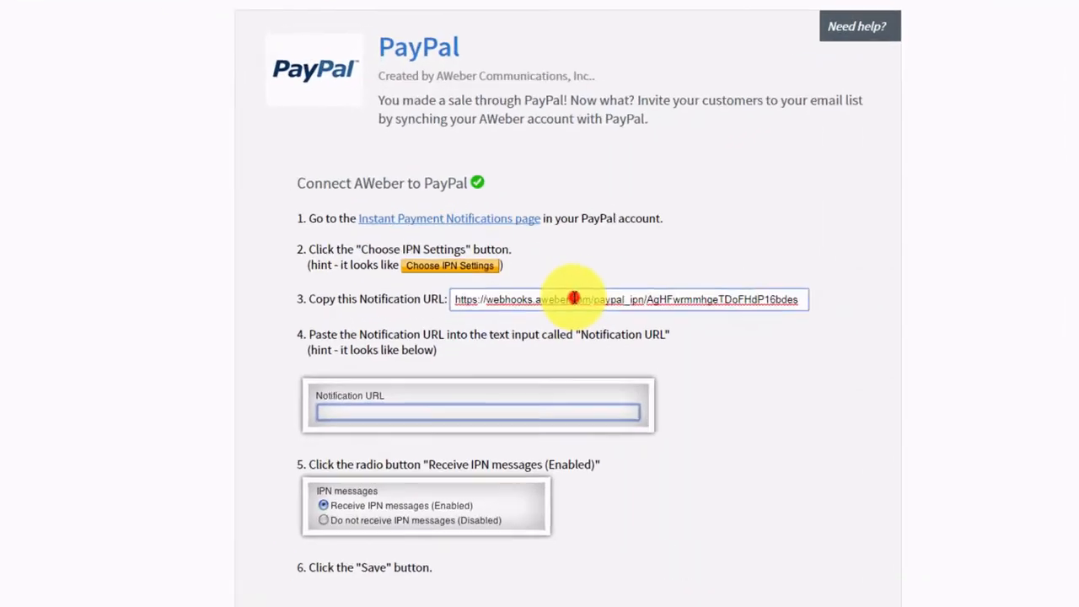
{"action": "left_click", "coordinate": [574, 298]}
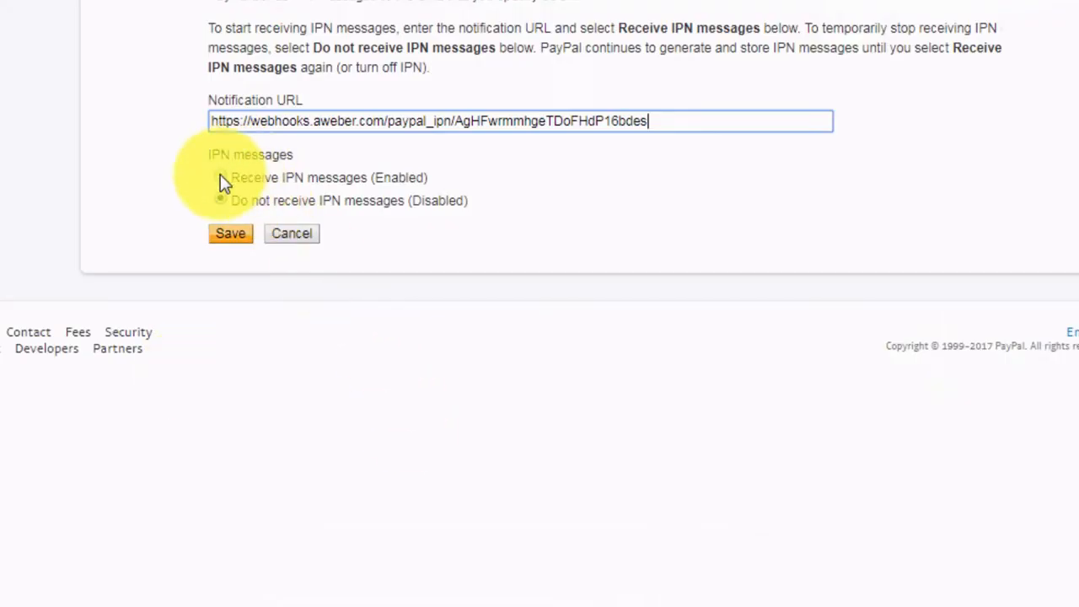
{"action": "left_click", "coordinate": [219, 176]}
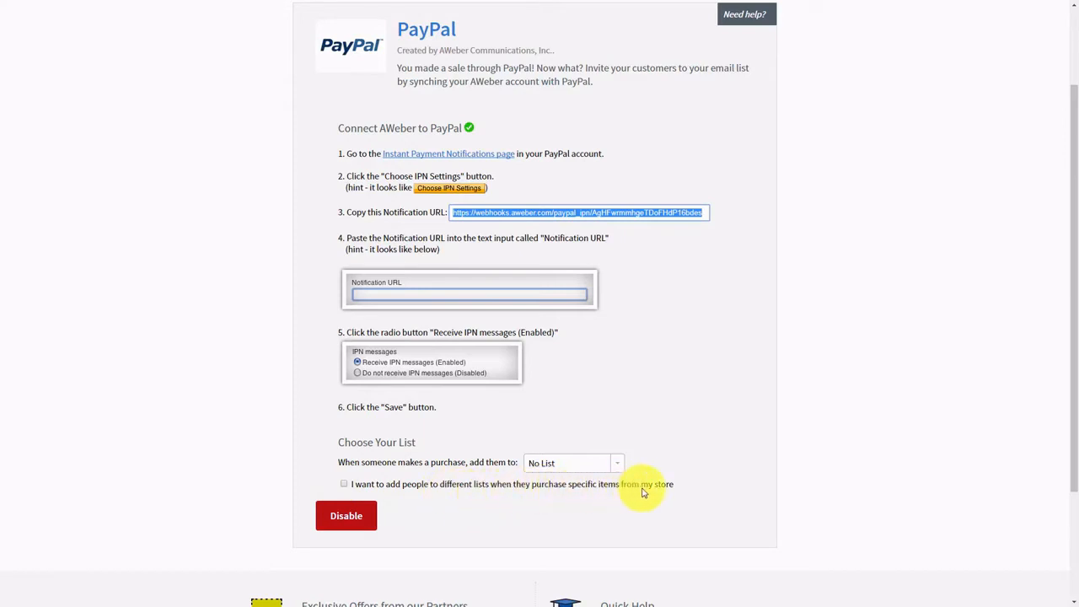
- Map FBCash purchases to the 'Manage Your List with Aweber' list, then start the next product mapping
{"action": "left_click", "coordinate": [344, 486]}
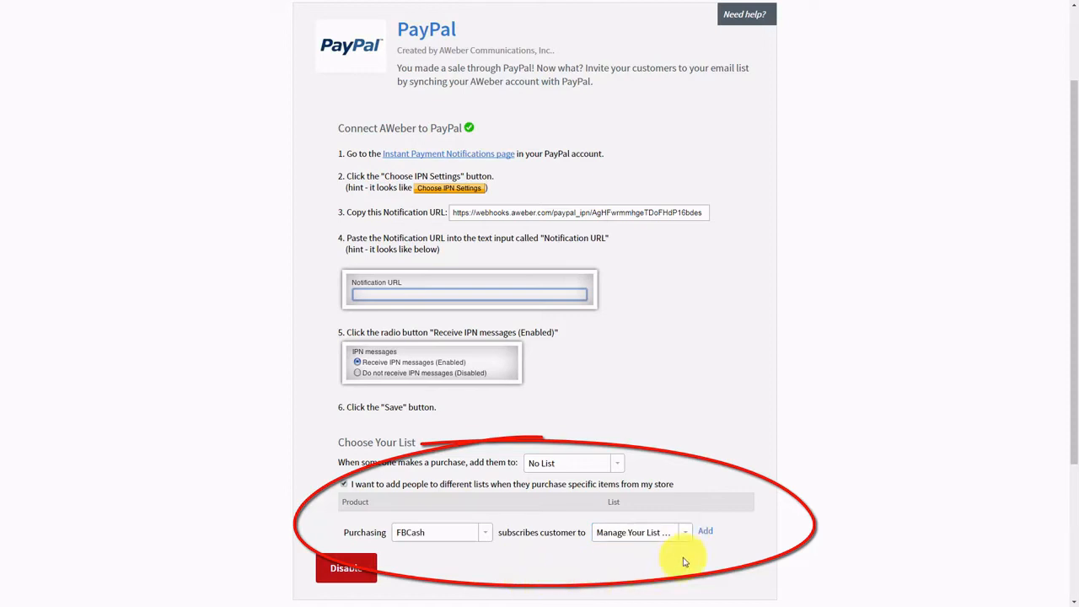
{"action": "left_click", "coordinate": [705, 534]}
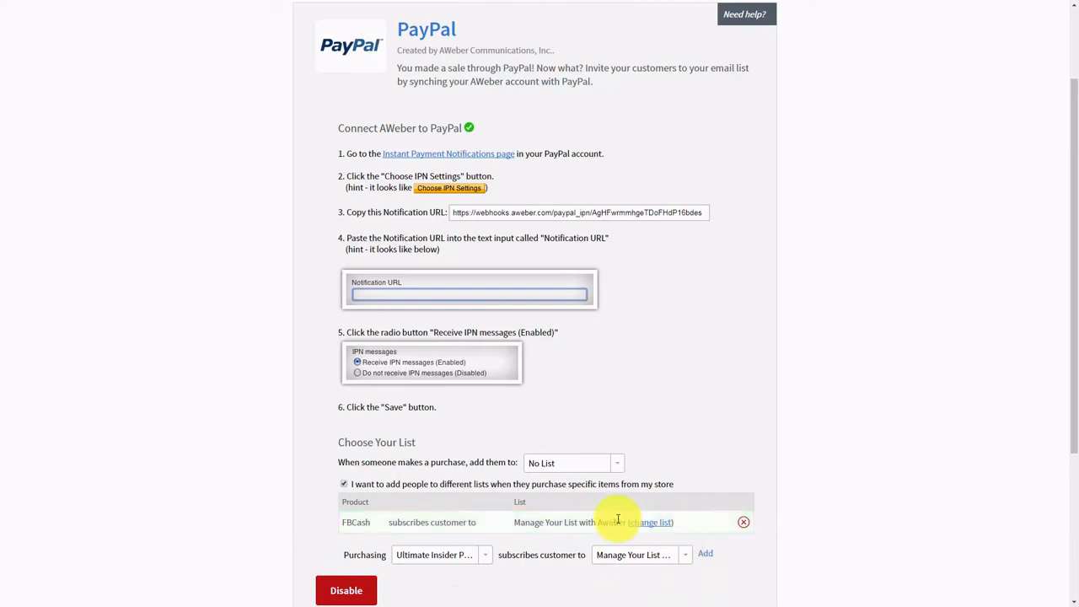
{"action": "scroll", "coordinate": [506, 481], "scroll_direction": "down", "scroll_amount": 1}
{"action": "scroll", "coordinate": [409, 472], "scroll_direction": "up", "scroll_amount": 1}
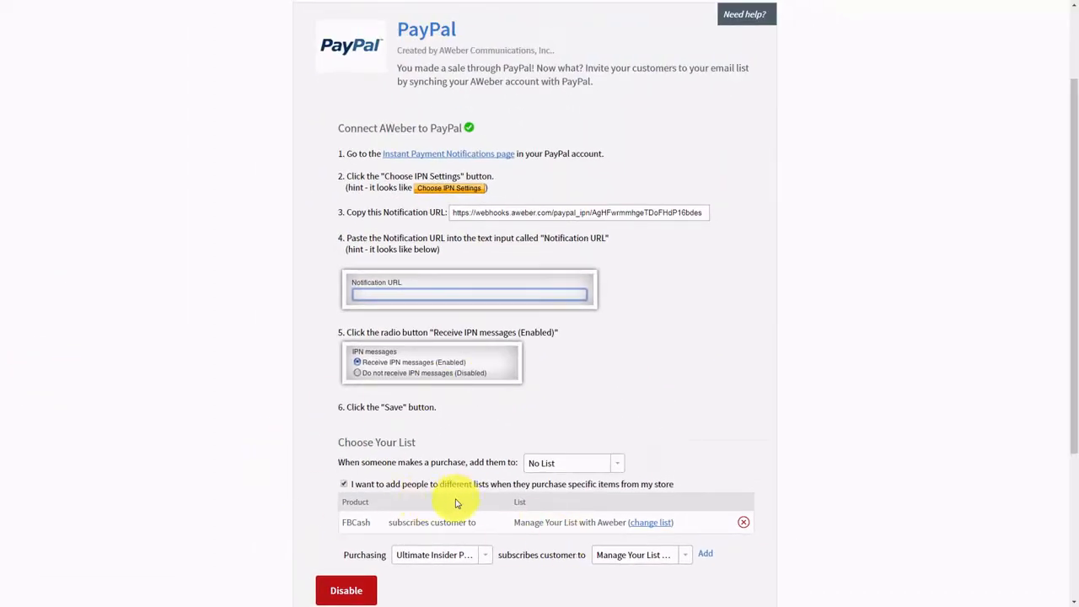
{"action": "left_click", "coordinate": [476, 555]}
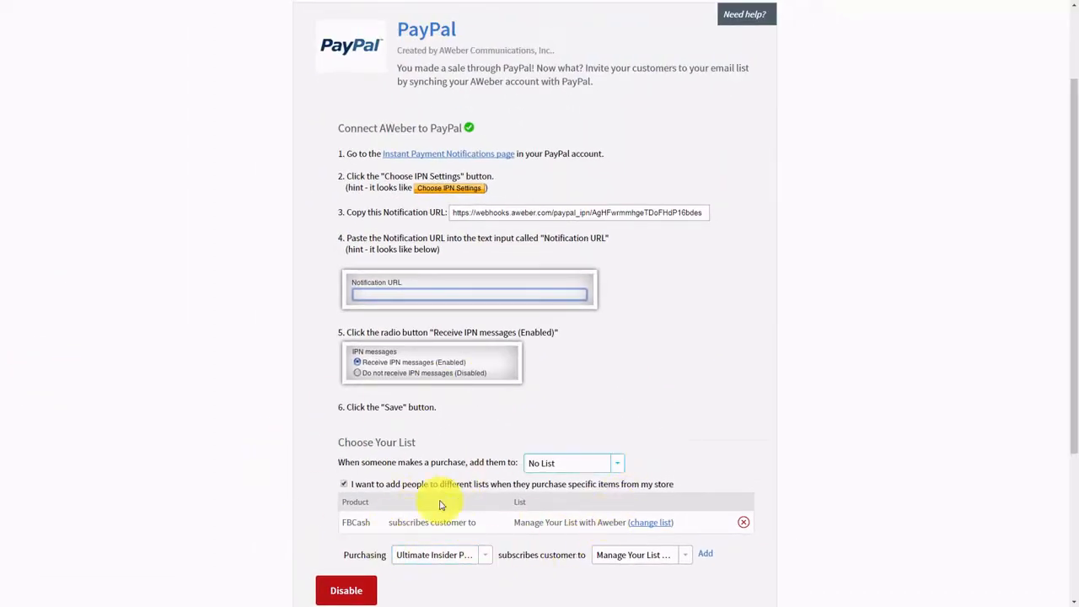
{"action": "left_click", "coordinate": [634, 552]}
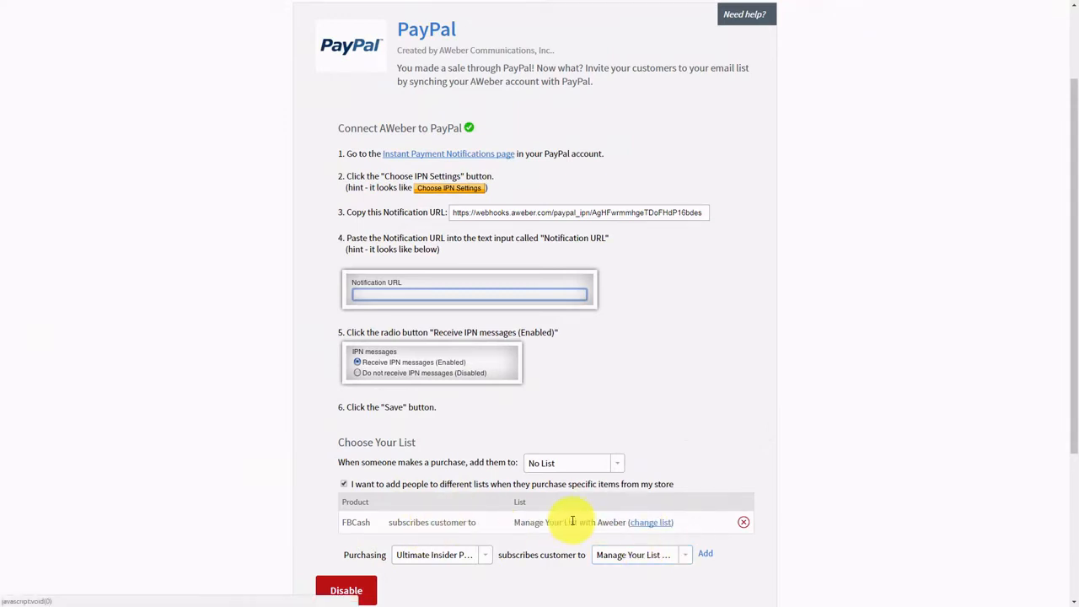
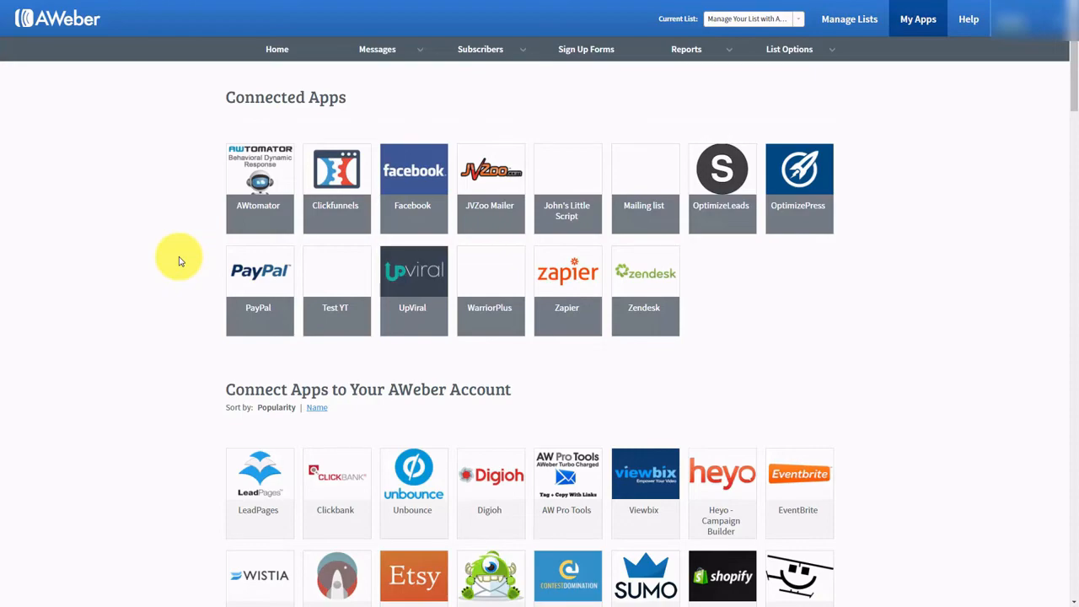
- Open the GoToWebinar integration page from AWeber's app grid
{"action": "scroll", "coordinate": [179, 261], "scroll_direction": "down", "scroll_amount": 15}
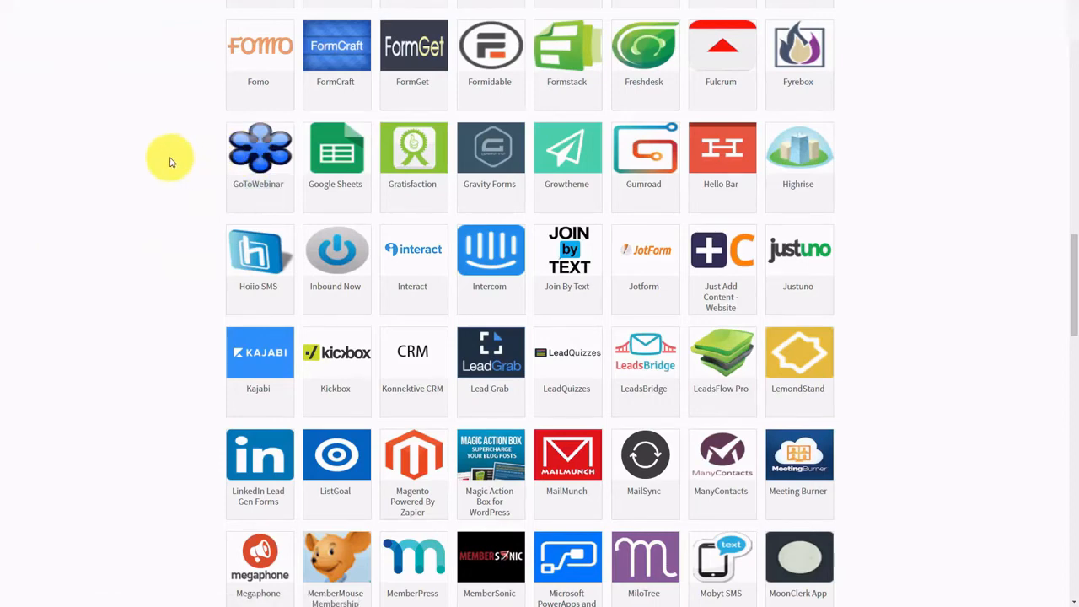
{"action": "left_click", "coordinate": [249, 153]}
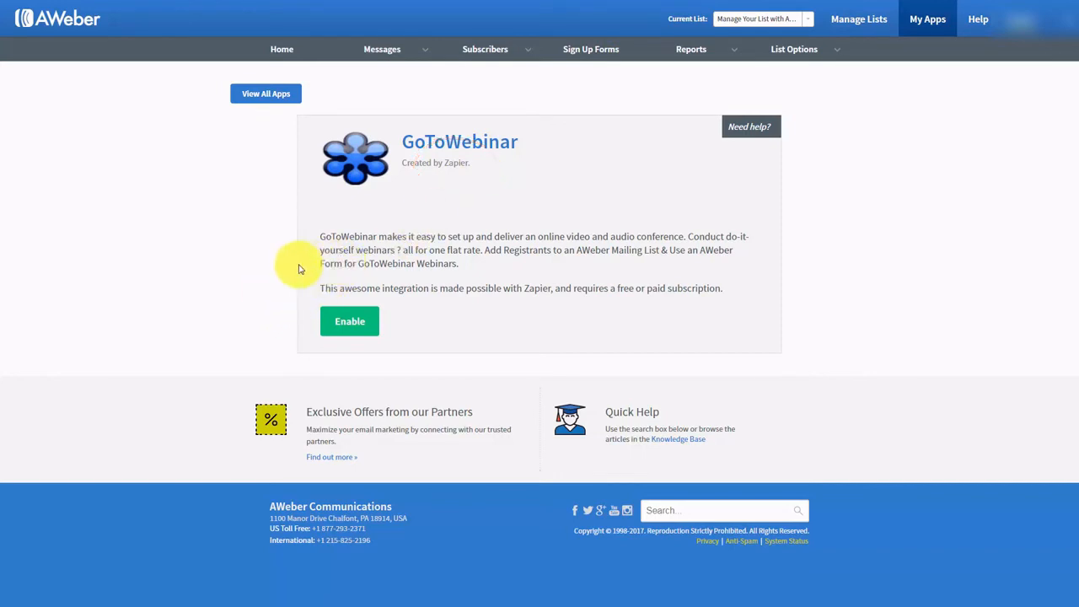
- Enable the GoToWebinar app to reach Zapier's AWeber–GoToWebinar integration page
{"action": "left_click", "coordinate": [358, 328]}
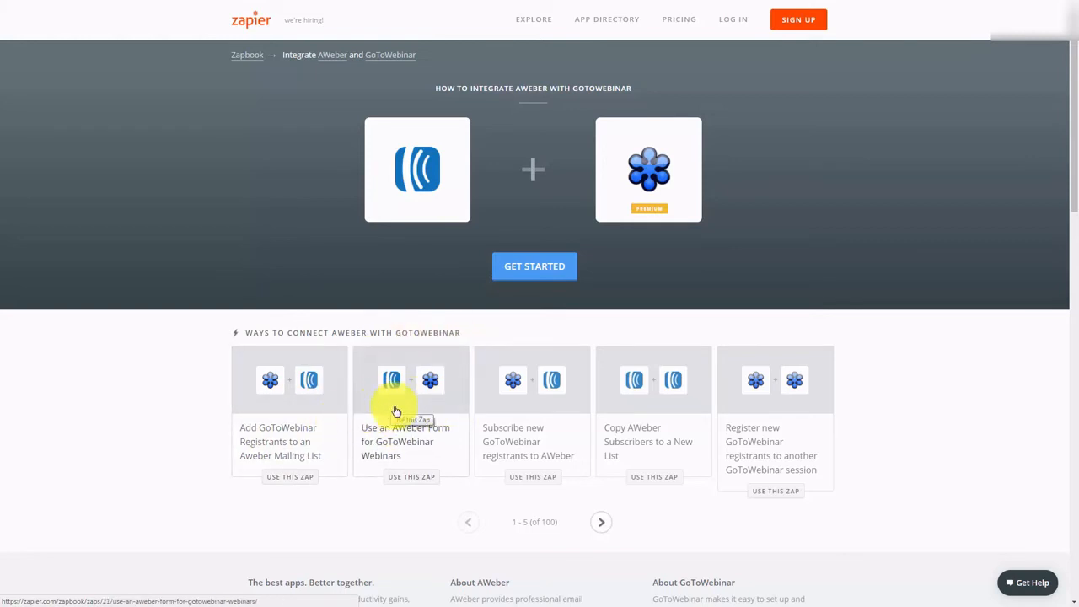
- Create a zap from the 'Add GoToWebinar Registrants to an Aweber Mailing List' template
{"action": "left_click", "coordinate": [234, 407]}
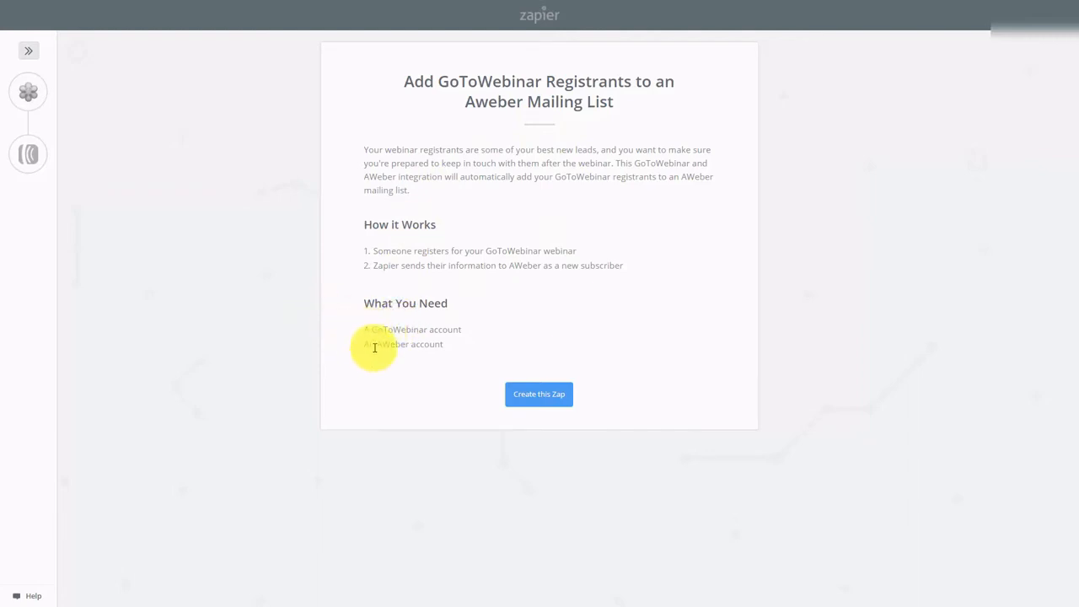
{"action": "left_click", "coordinate": [529, 399]}
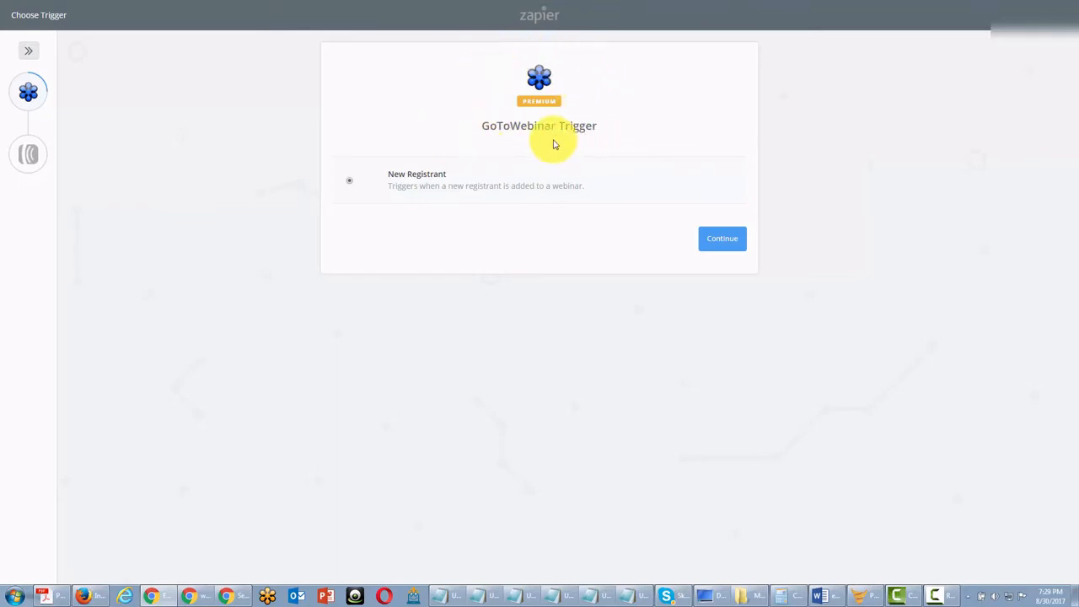
- Set the New Registrant trigger with the tested GoToWebinar account and Sample Webinar
{"action": "left_click", "coordinate": [715, 246]}
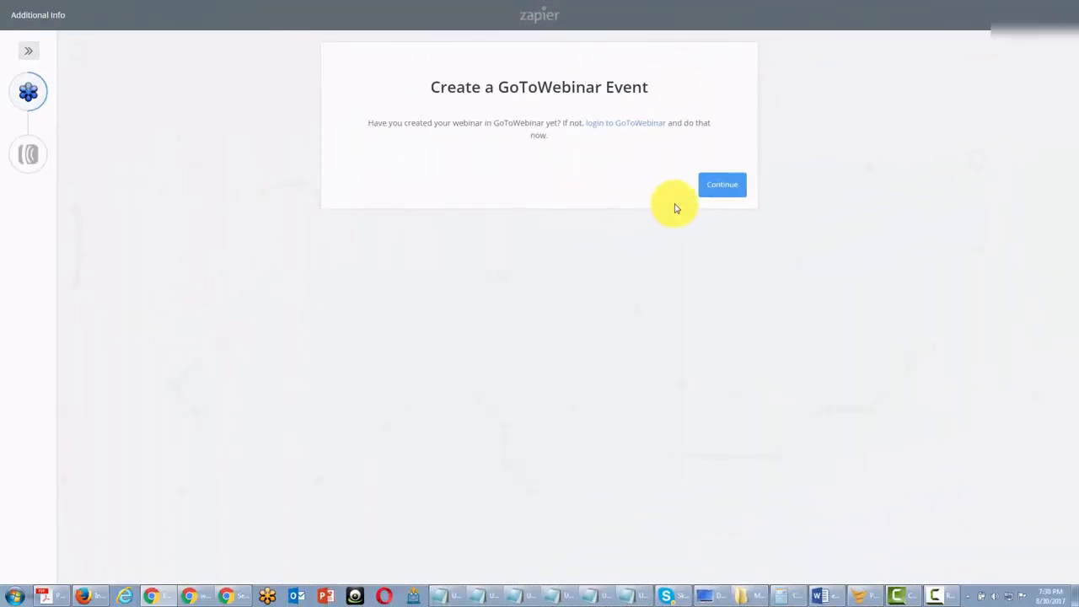
{"action": "left_click", "coordinate": [715, 187]}
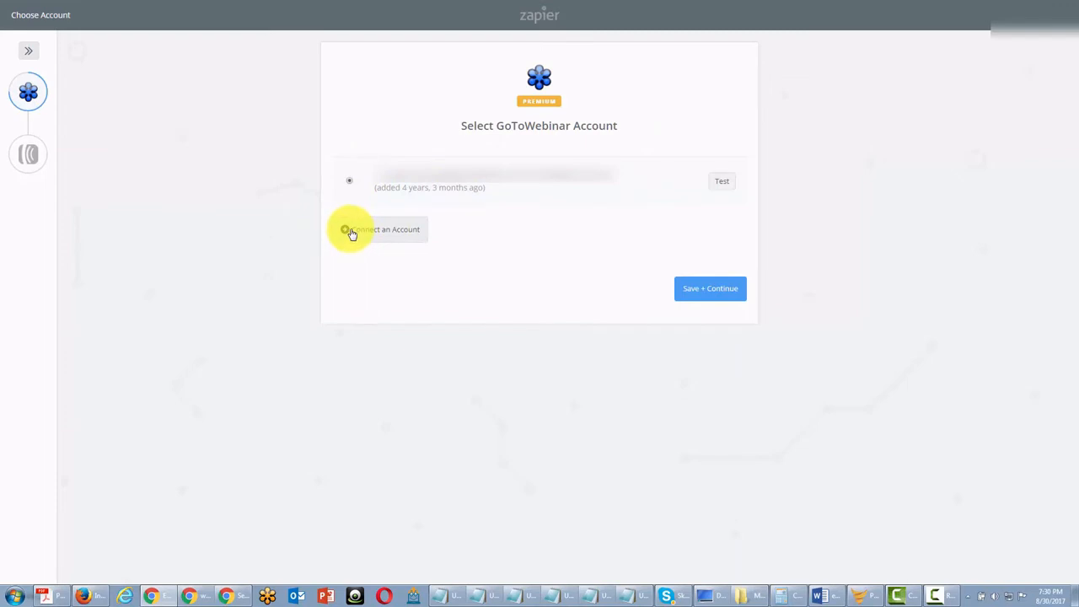
{"action": "left_click", "coordinate": [722, 187]}
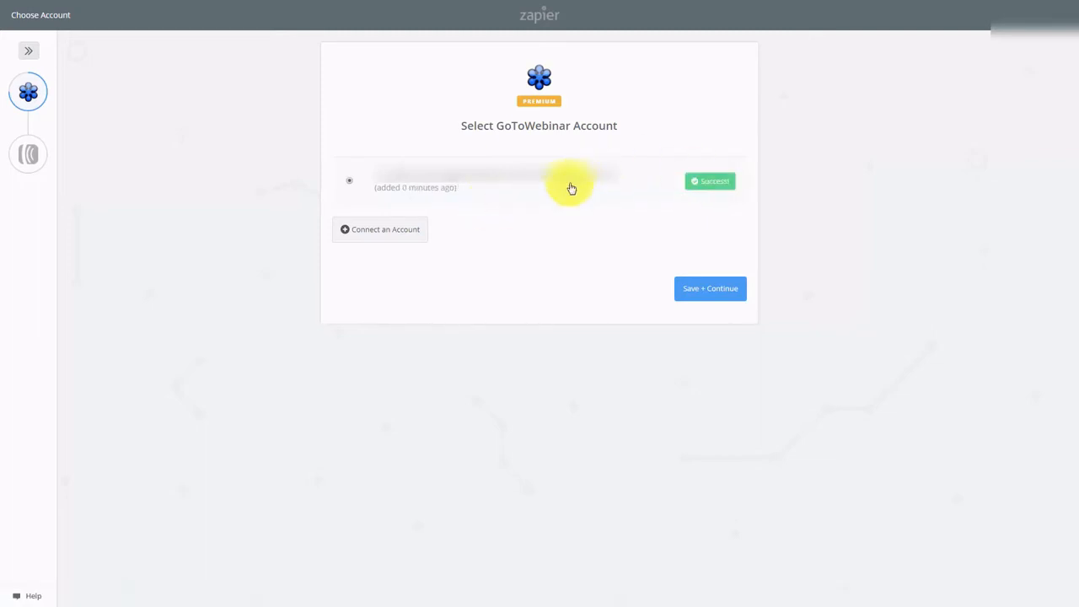
{"action": "left_click", "coordinate": [698, 293]}
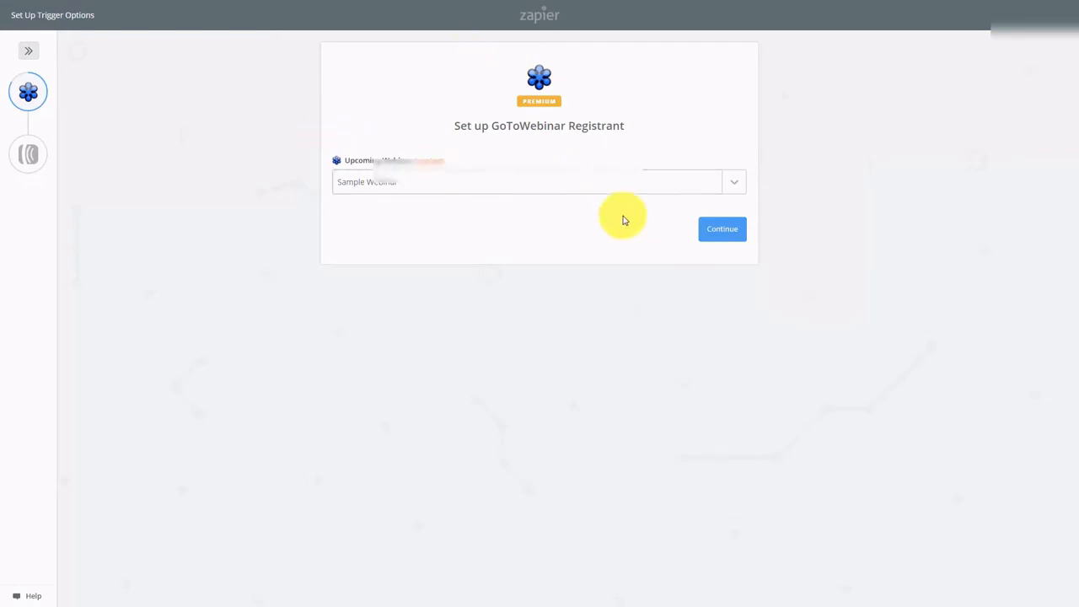
{"action": "left_click", "coordinate": [729, 239]}
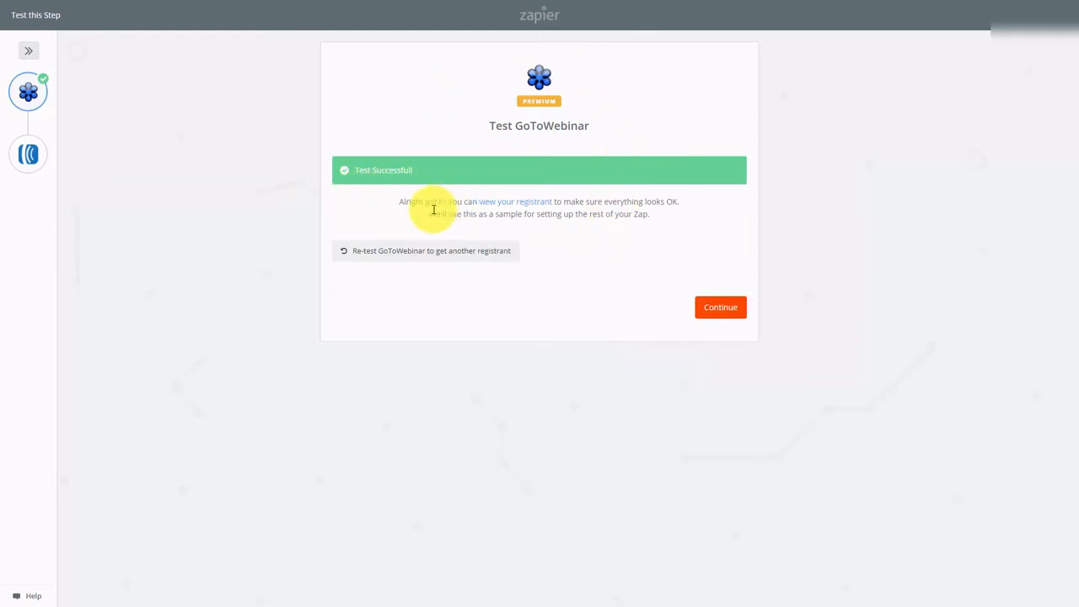
{"action": "left_click", "coordinate": [708, 310]}
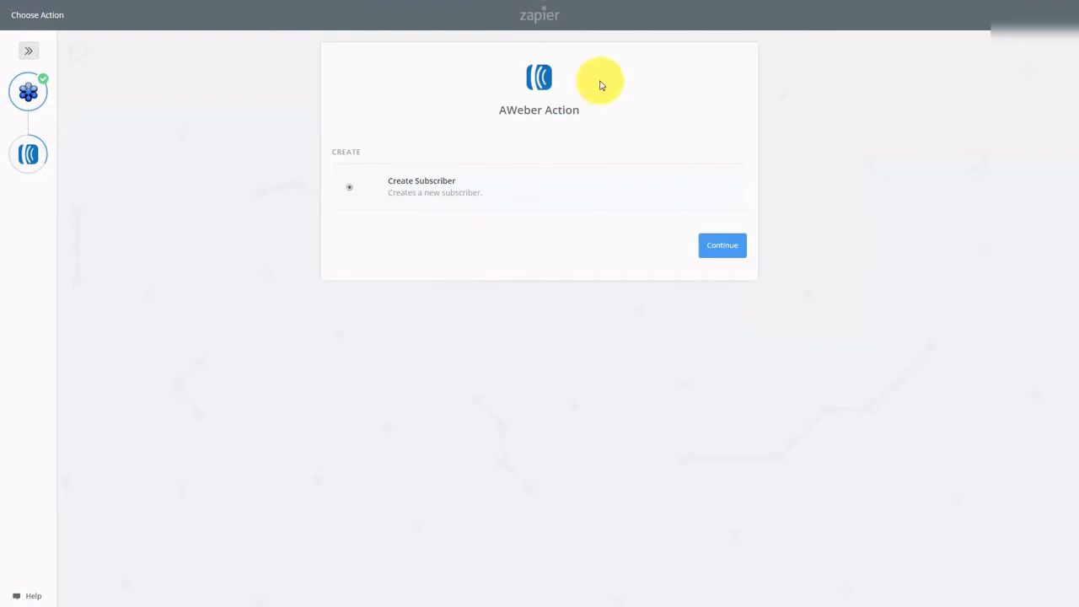
- Configure AWeber Create Subscriber with the saved account, accepting the list and Email/FirstName mapping
{"action": "left_click", "coordinate": [717, 247]}
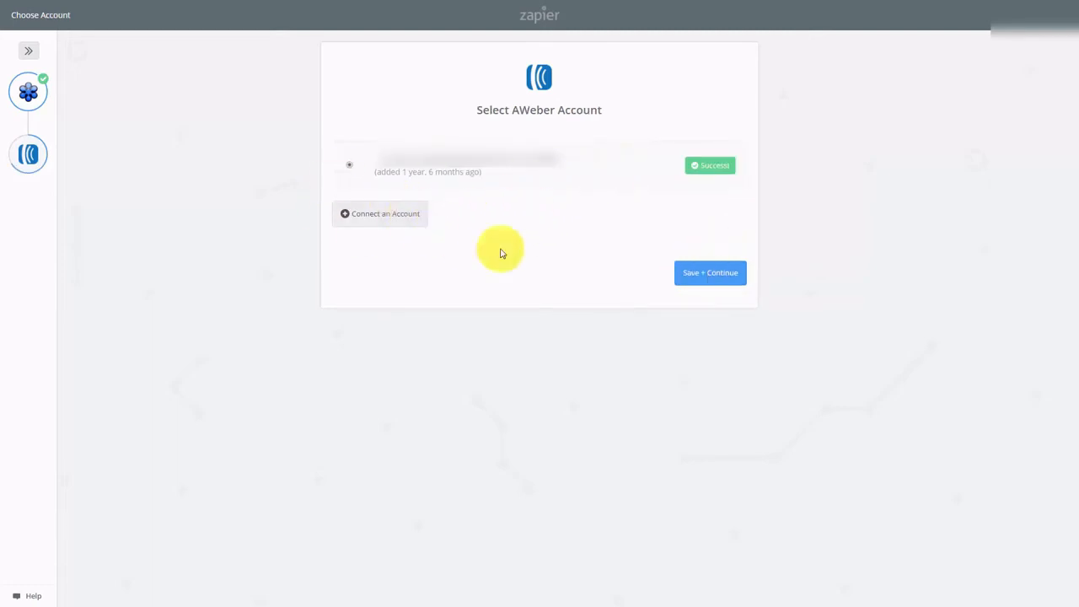
{"action": "left_click", "coordinate": [699, 275]}
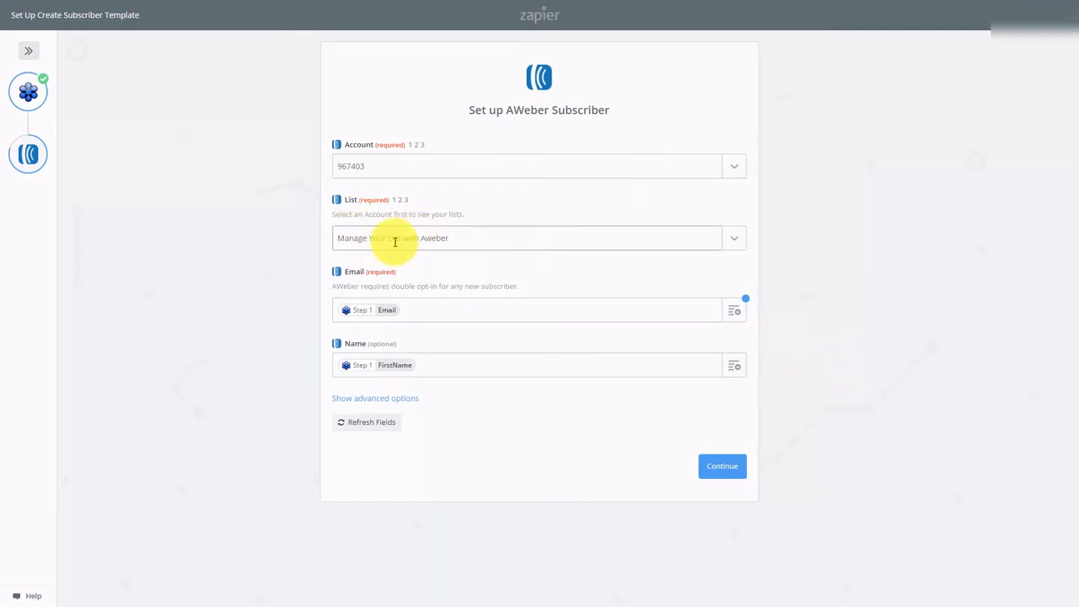
{"action": "left_click", "coordinate": [721, 472]}
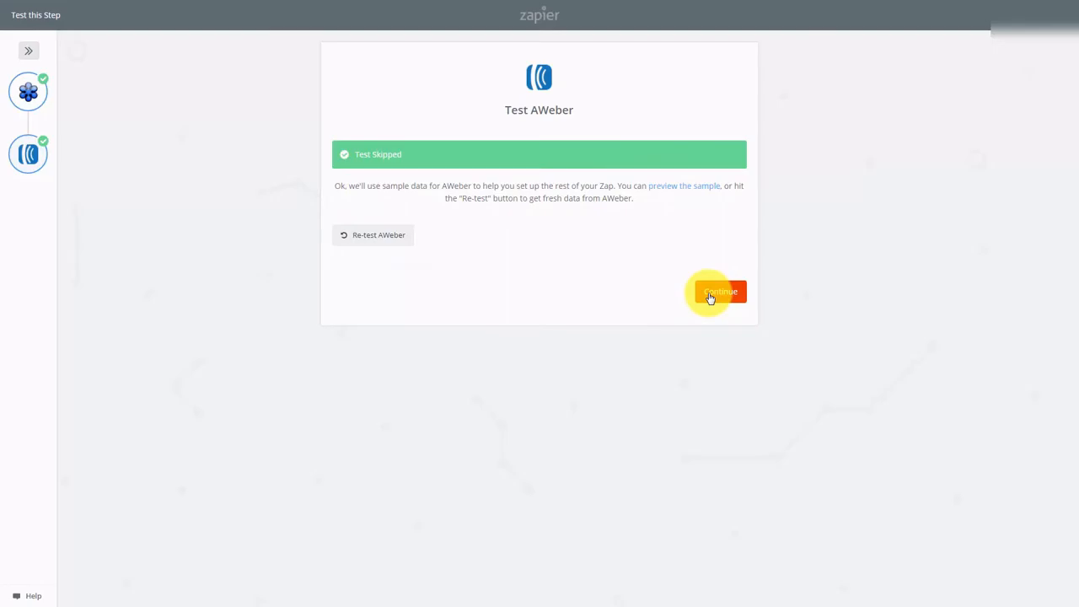
- Continue past the skipped AWeber test and choose monthly billing in the upgrade offer
{"action": "left_click", "coordinate": [718, 291]}
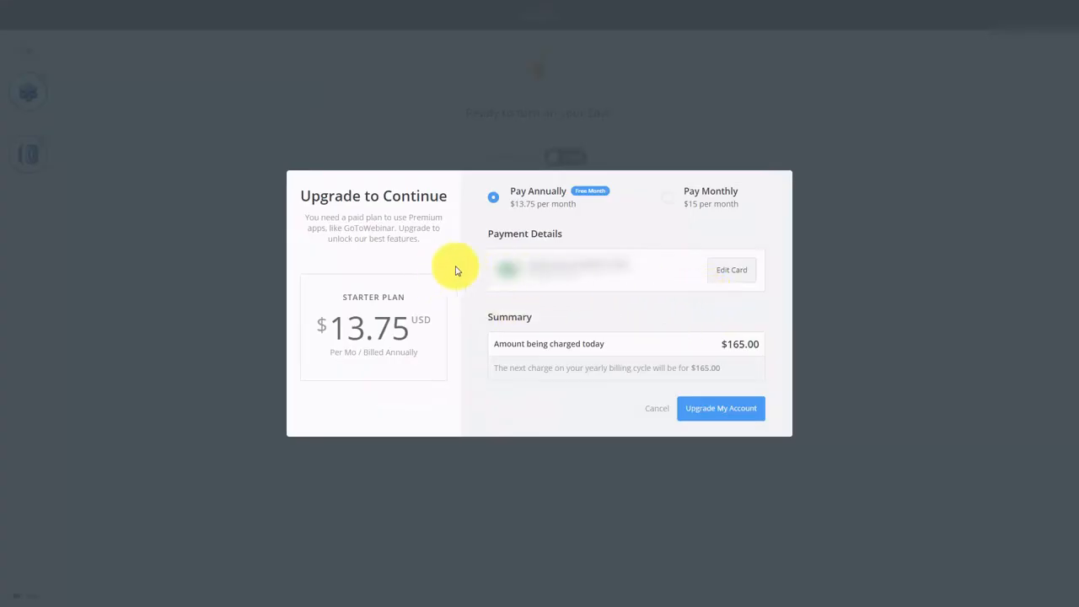
{"action": "left_click", "coordinate": [668, 202]}
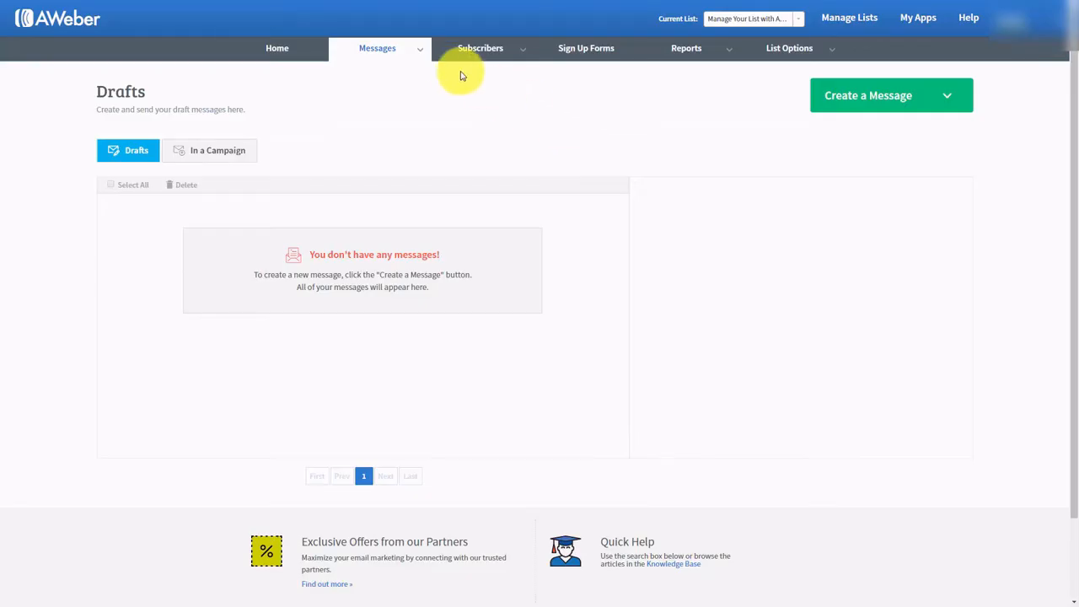
{"action": "mouse_move", "coordinate": [414, 44]}
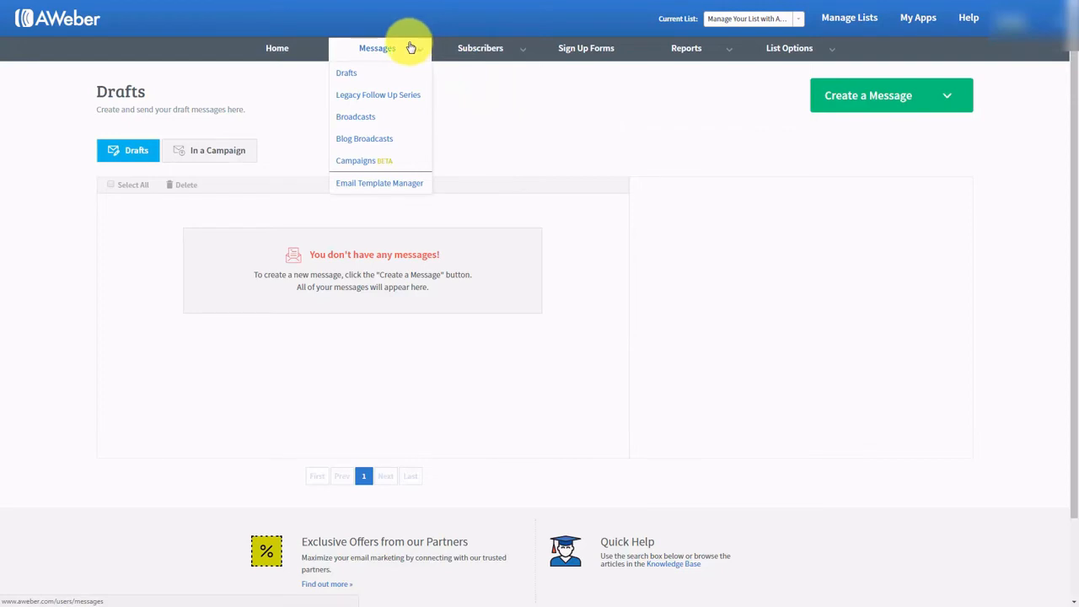
{"action": "left_click", "coordinate": [349, 75]}
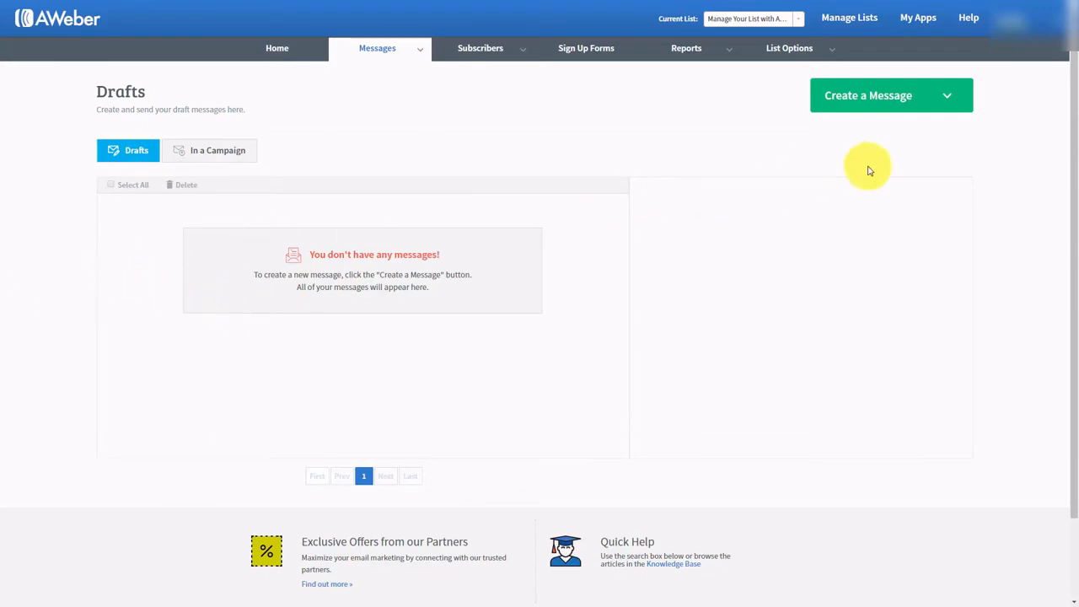
- Start a new message with the Drag & Drop Email Builder
{"action": "left_click", "coordinate": [949, 98]}
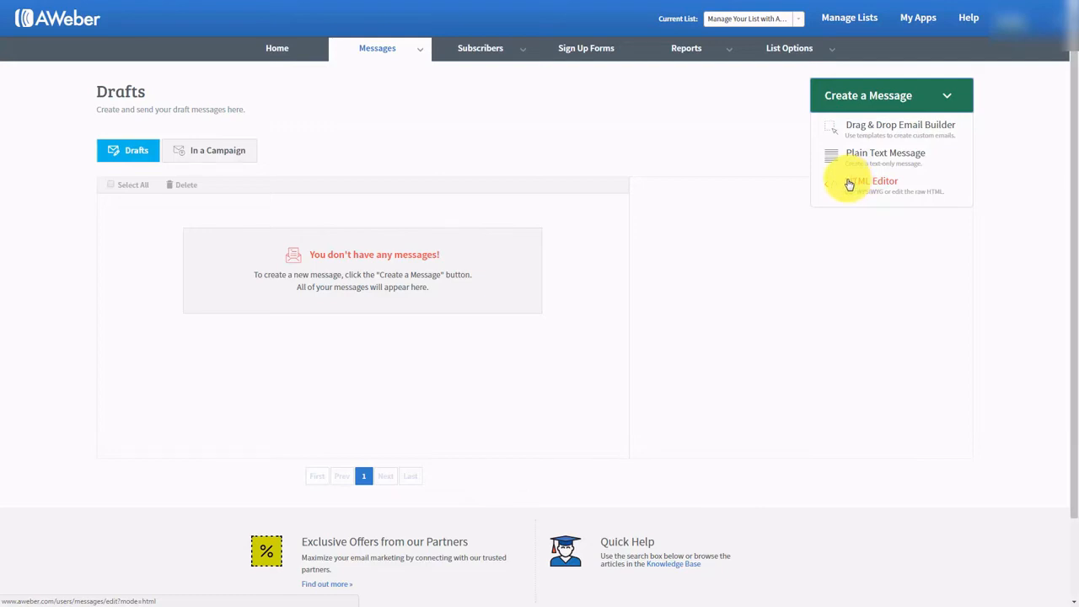
{"action": "left_click", "coordinate": [874, 131]}
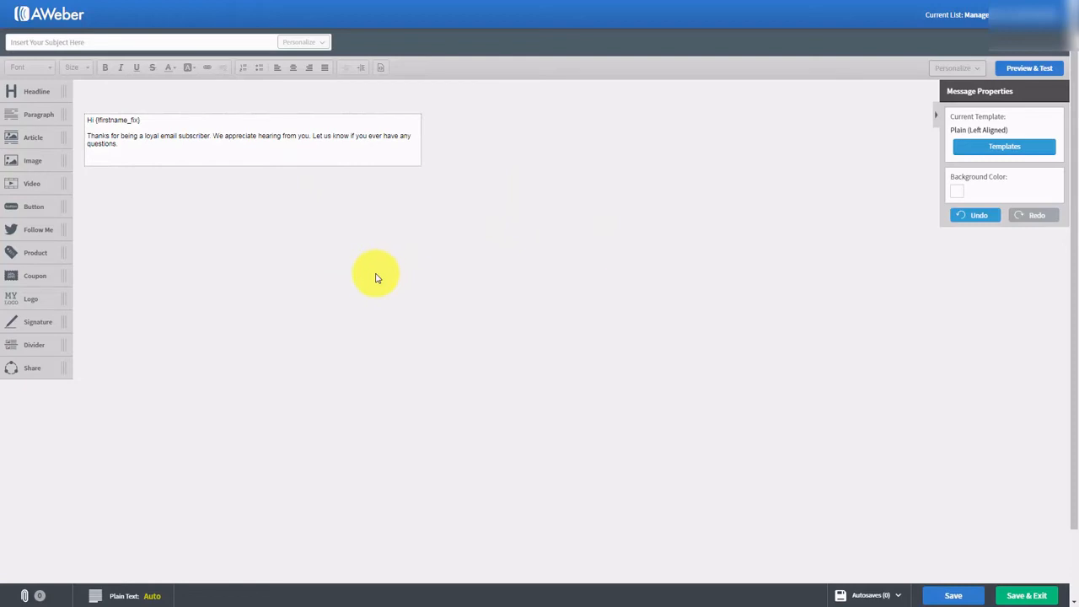
{"action": "left_click", "coordinate": [994, 149]}
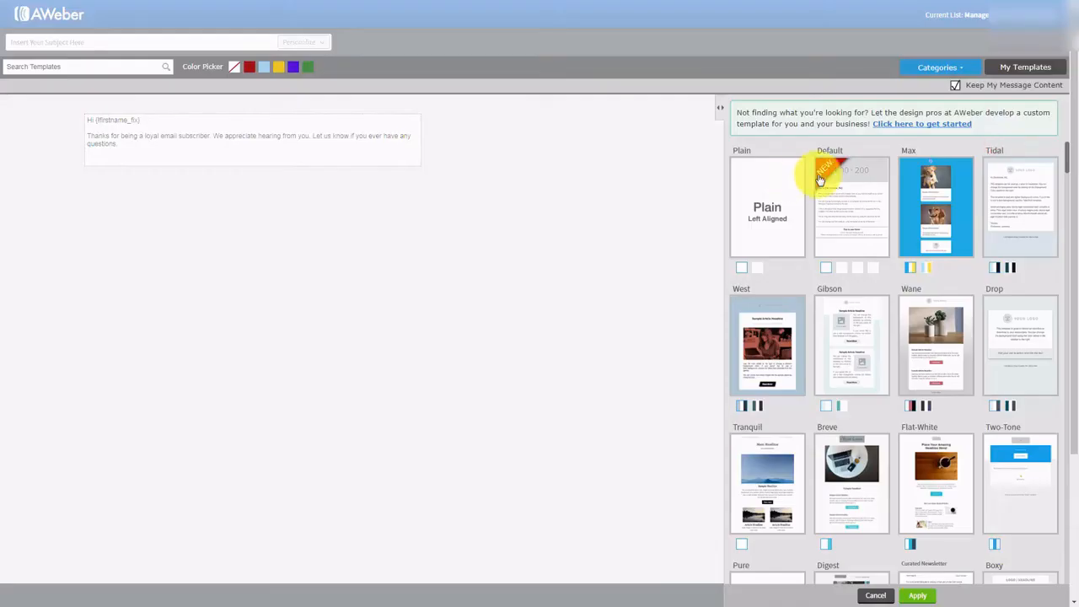
{"action": "scroll", "coordinate": [904, 229], "scroll_direction": "down", "scroll_amount": 3}
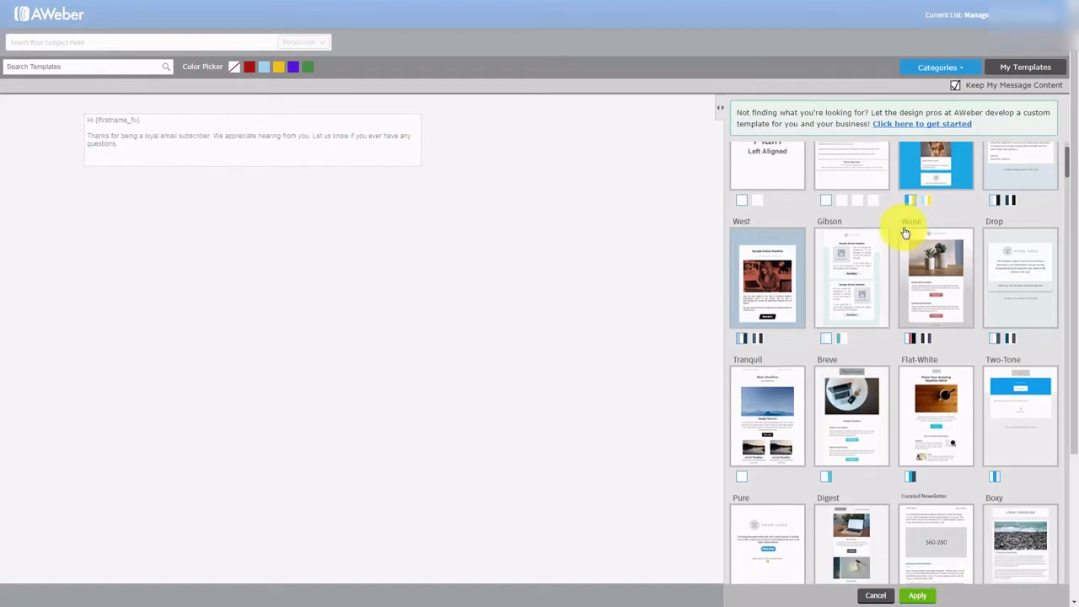
{"action": "scroll", "coordinate": [904, 233], "scroll_direction": "down", "scroll_amount": 8}
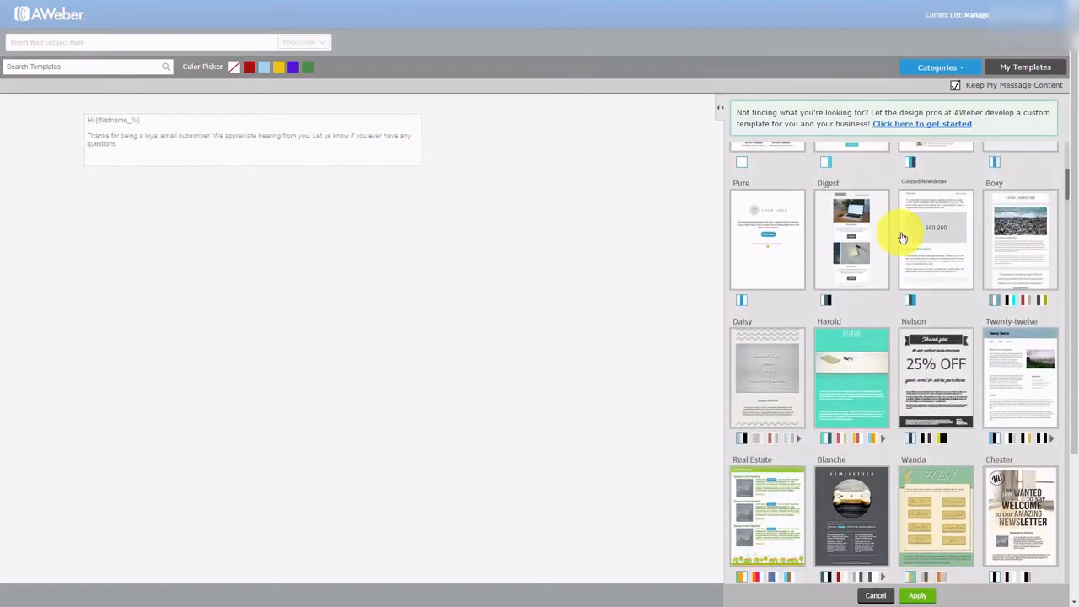
{"action": "scroll", "coordinate": [900, 236], "scroll_direction": "down", "scroll_amount": 7}
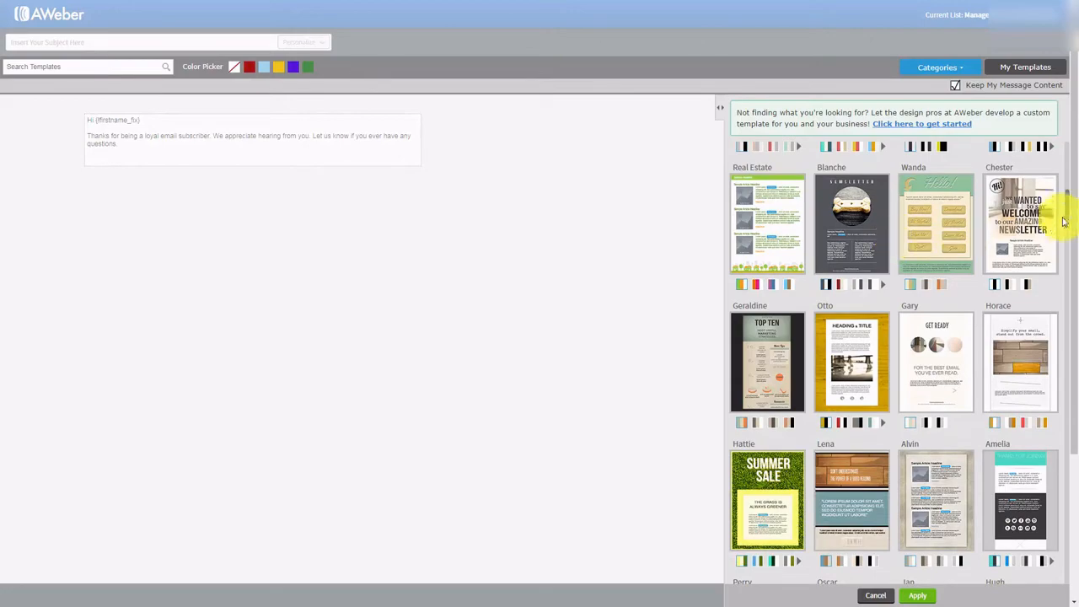
{"action": "left_click_drag", "start_coordinate": [1068, 205], "coordinate": [1067, 144]}
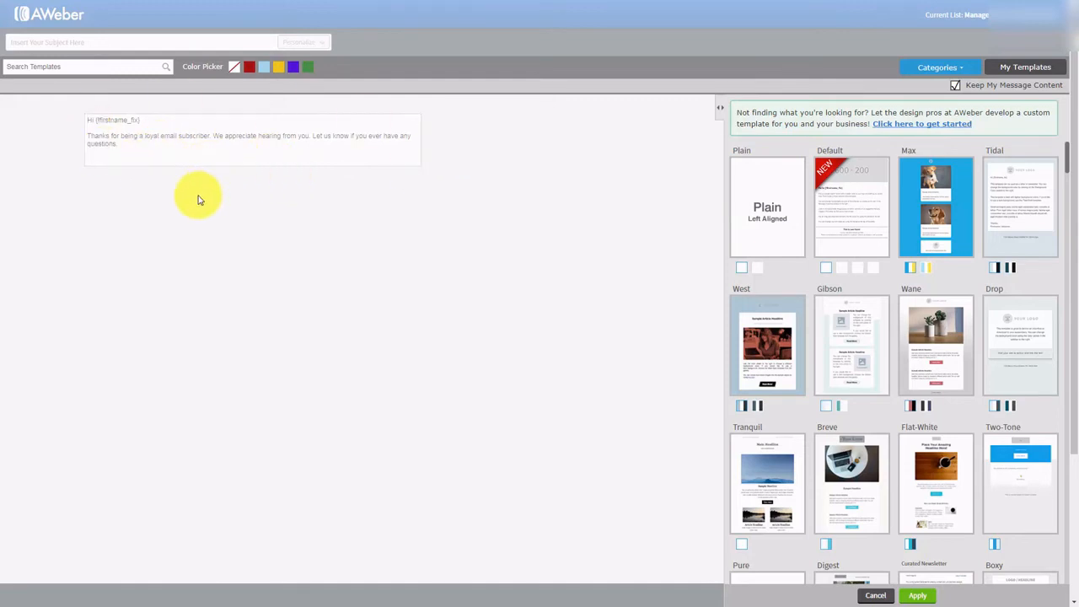
{"action": "left_click", "coordinate": [757, 268]}
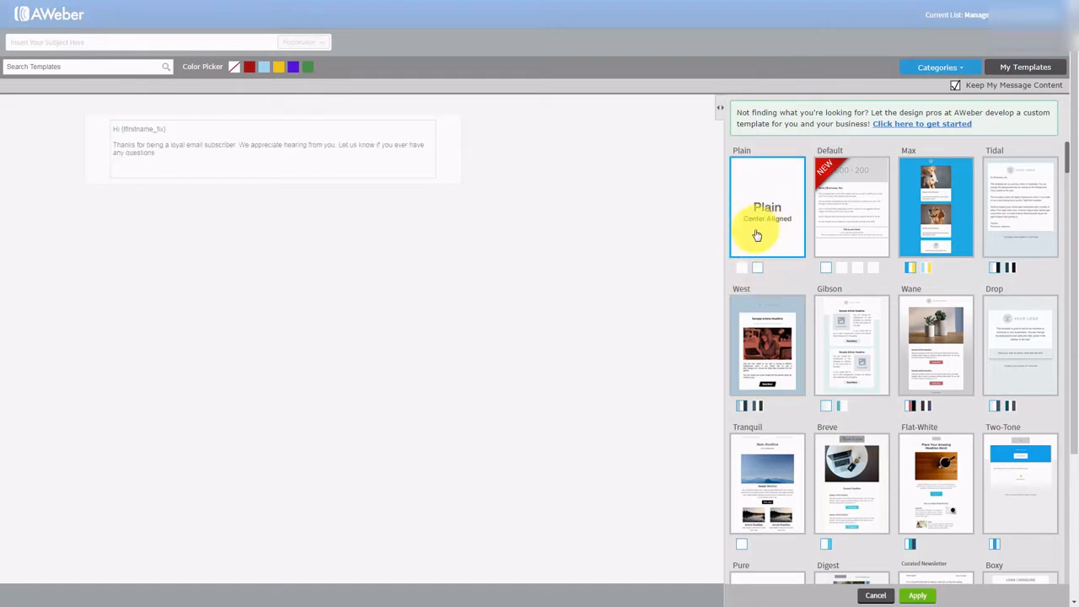
{"action": "left_click", "coordinate": [740, 268]}
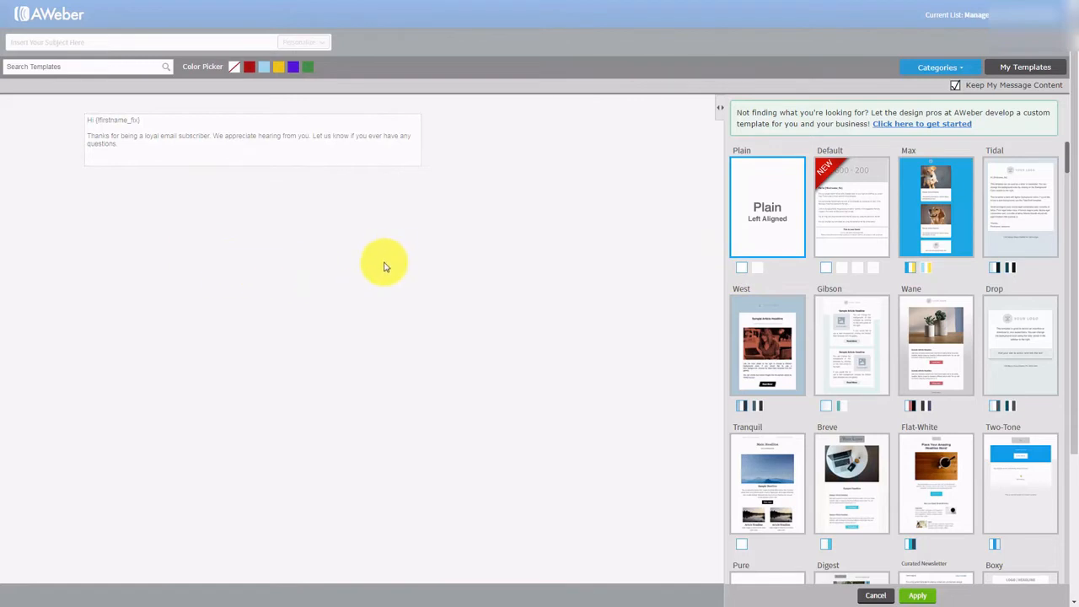
{"action": "left_click", "coordinate": [365, 248]}
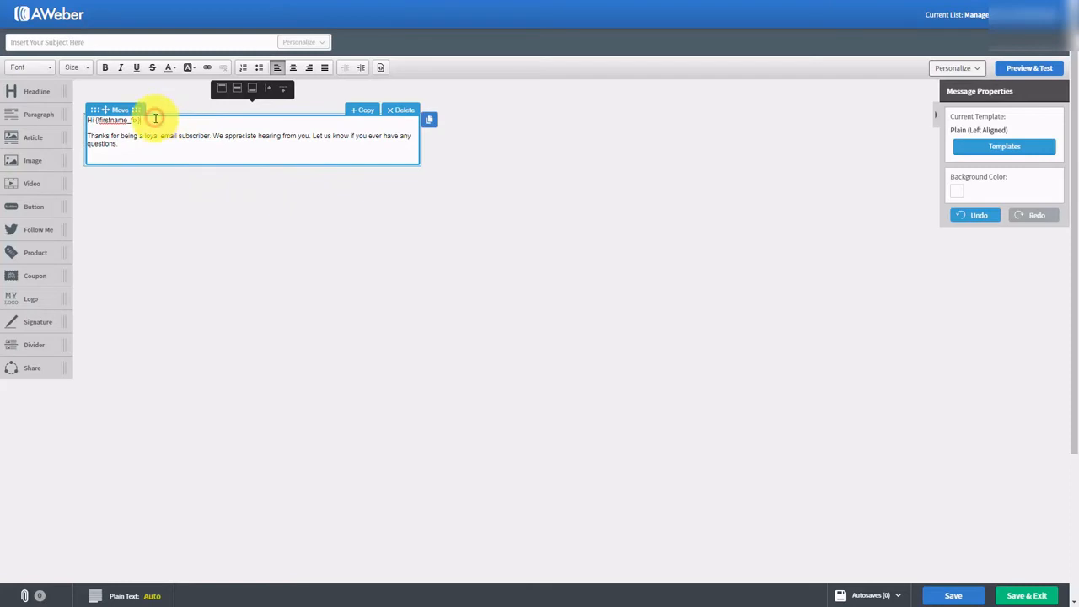
- Insert a blank line after the Hi {!firstname_fix} greeting
{"action": "key", "text": "Return"}
{"action": "key", "text": "Return"}
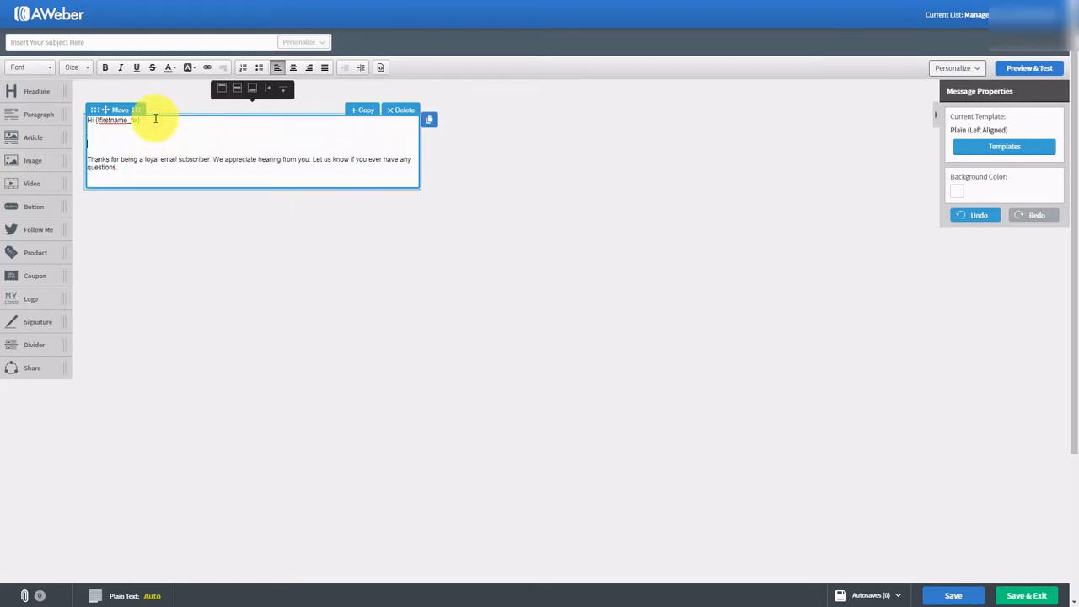
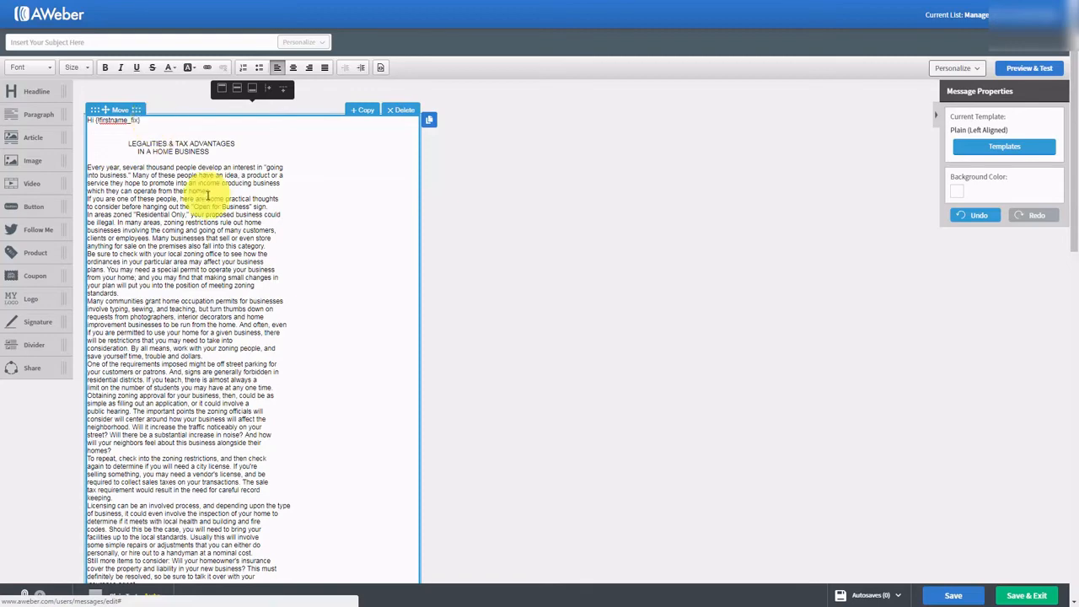
- Delete the 'LEGALITIES & TAX ADVANTAGES IN A HOME BUSINESS' headline from the message body
{"action": "scroll", "coordinate": [224, 210], "scroll_direction": "down", "scroll_amount": 1}
{"action": "scroll", "coordinate": [223, 251], "scroll_direction": "up", "scroll_amount": 1}
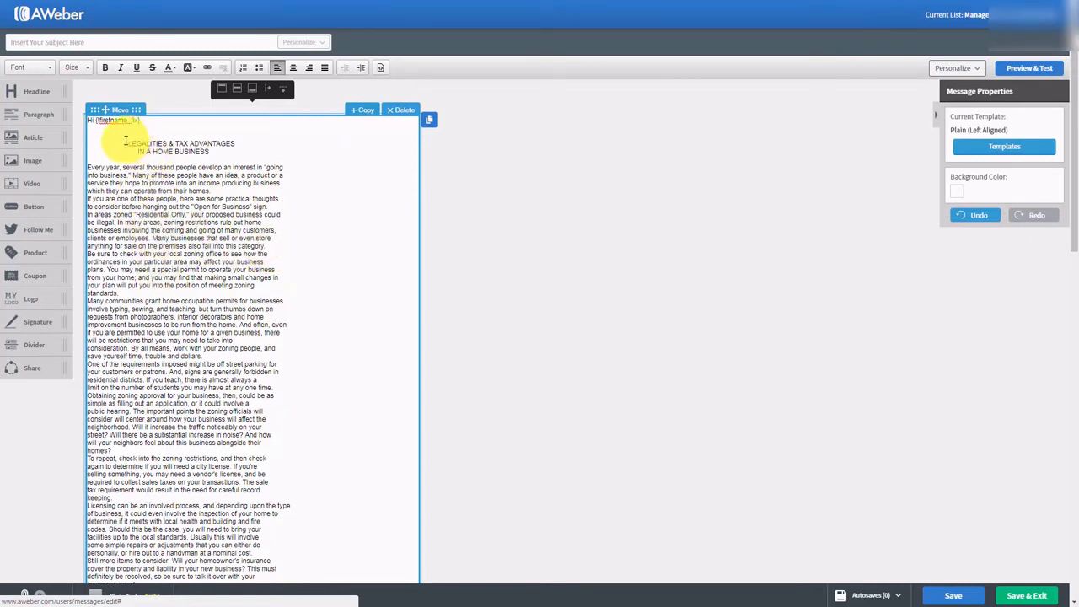
{"action": "left_click_drag", "start_coordinate": [126, 142], "coordinate": [223, 153]}
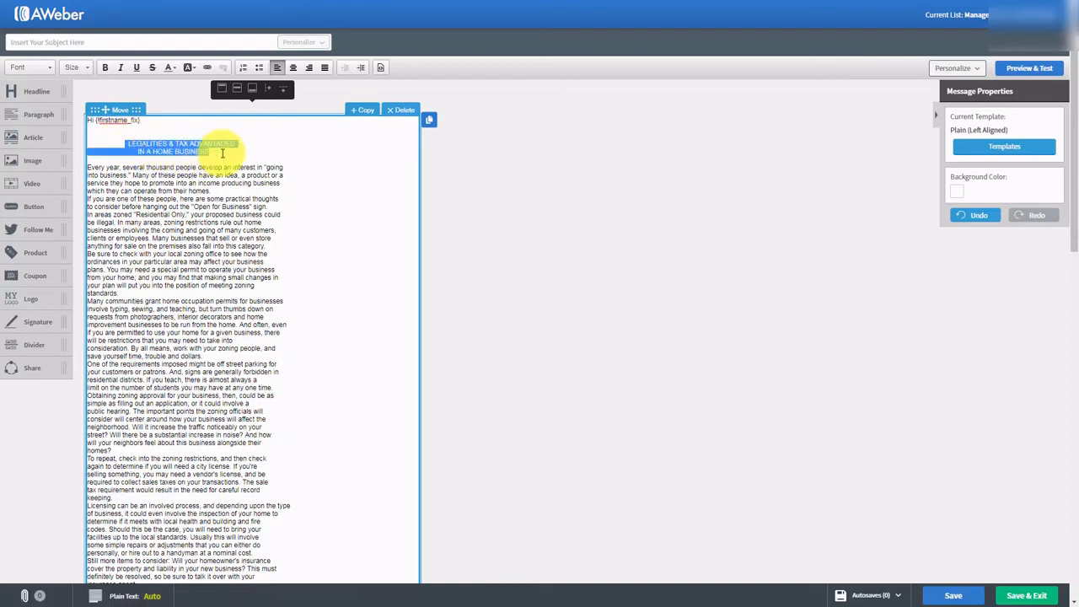
{"action": "key", "text": "Delete"}
{"action": "key", "text": "Delete"}
{"action": "key", "text": "Delete"}
{"action": "key", "text": "Delete"}
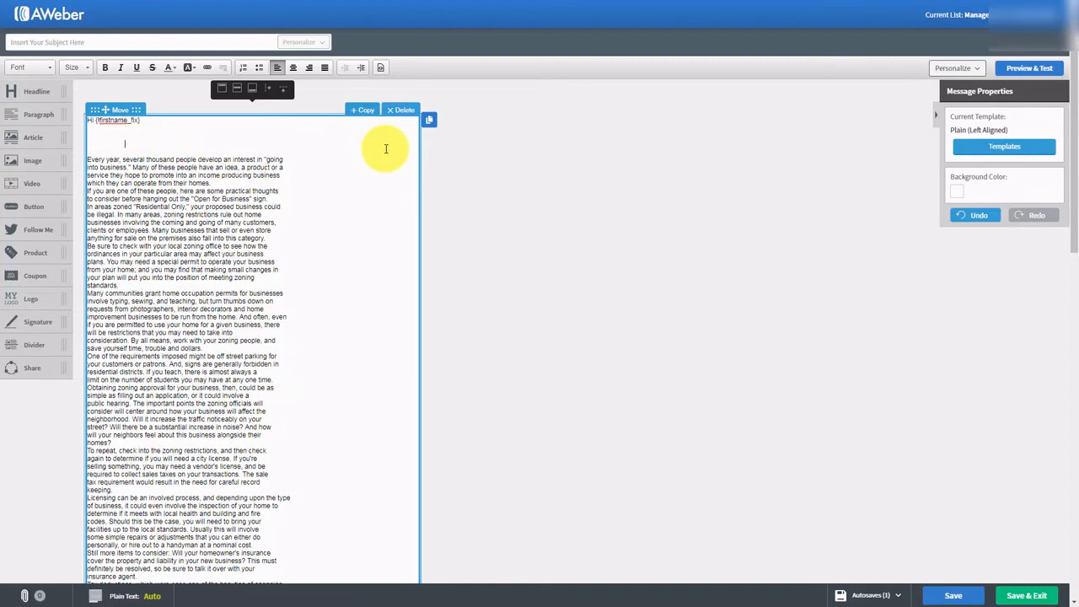
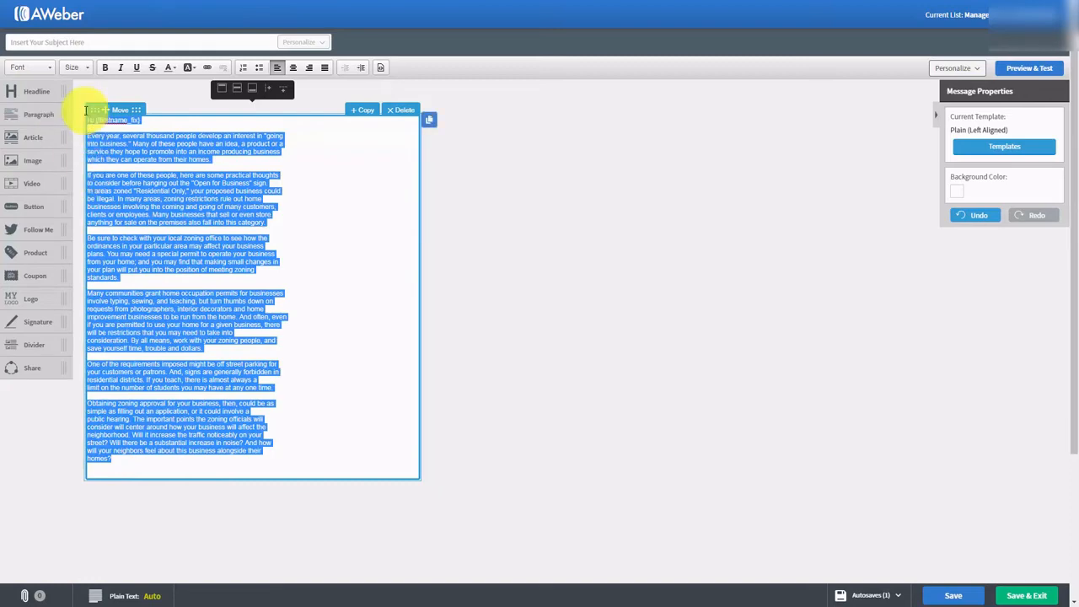
- Resize the selected email body text to font size 18, then deselect it
{"action": "left_click", "coordinate": [76, 67]}
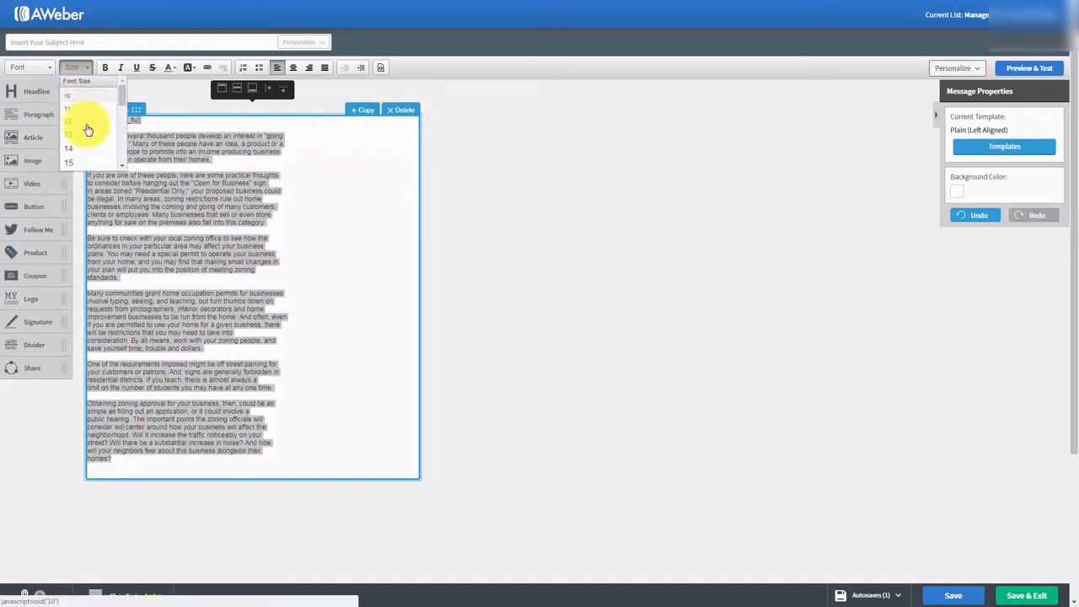
{"action": "scroll", "coordinate": [77, 139], "scroll_direction": "down", "scroll_amount": 2}
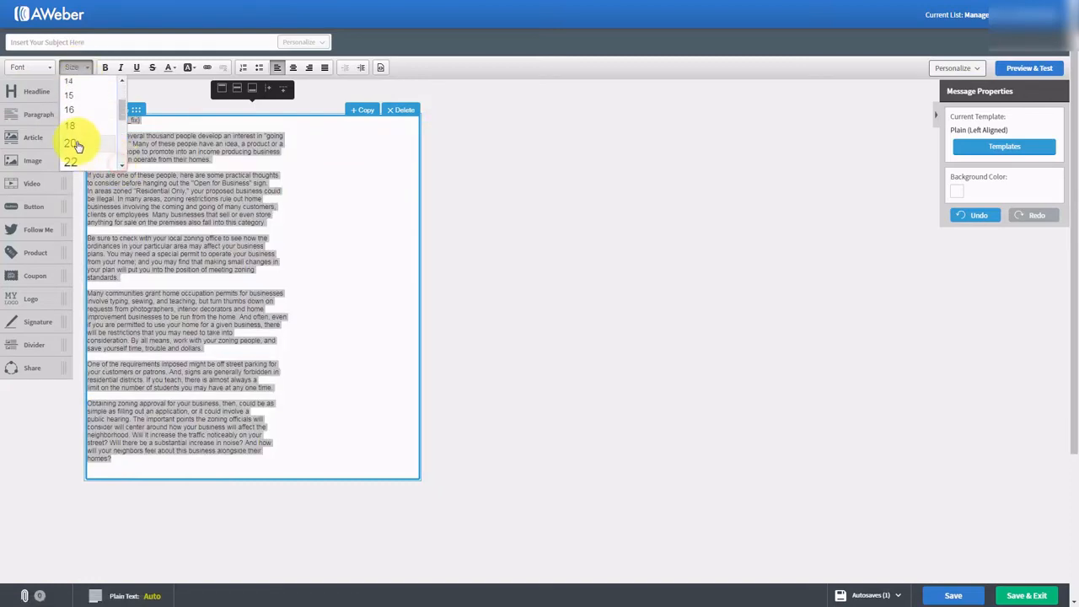
{"action": "left_click", "coordinate": [73, 128]}
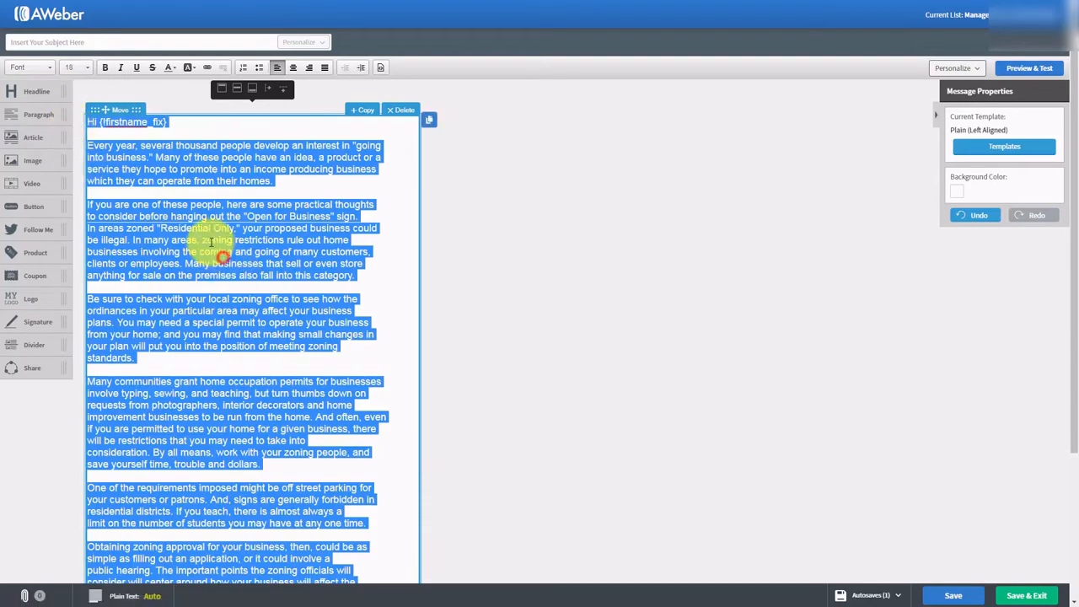
{"action": "left_click", "coordinate": [221, 255]}
{"action": "scroll", "coordinate": [274, 232], "scroll_direction": "down", "scroll_amount": 1}
{"action": "scroll", "coordinate": [274, 223], "scroll_direction": "up", "scroll_amount": 1}
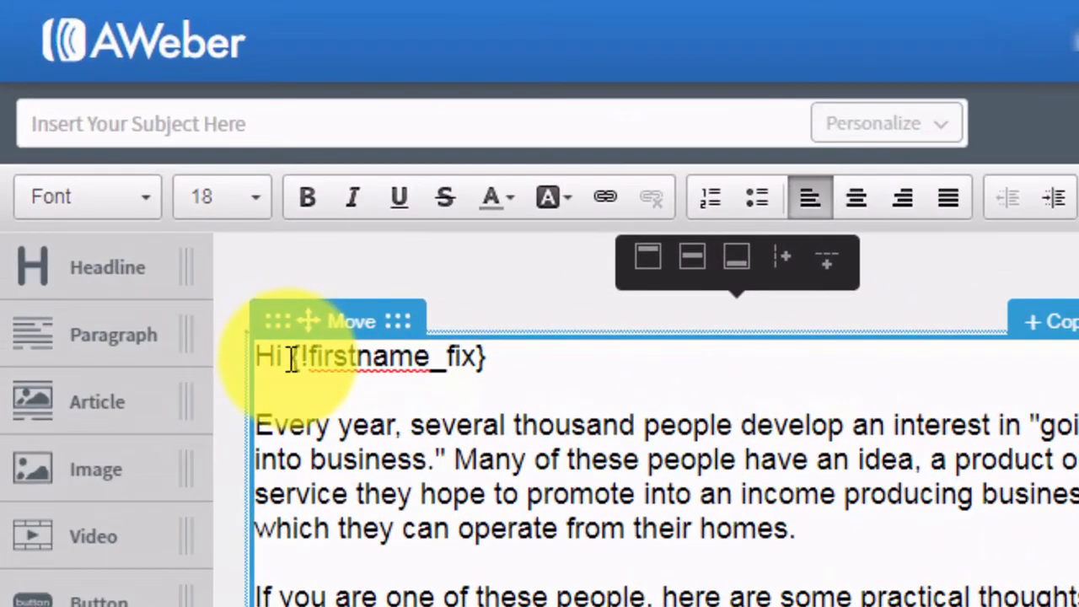
{"action": "key", "text": "Escape"}
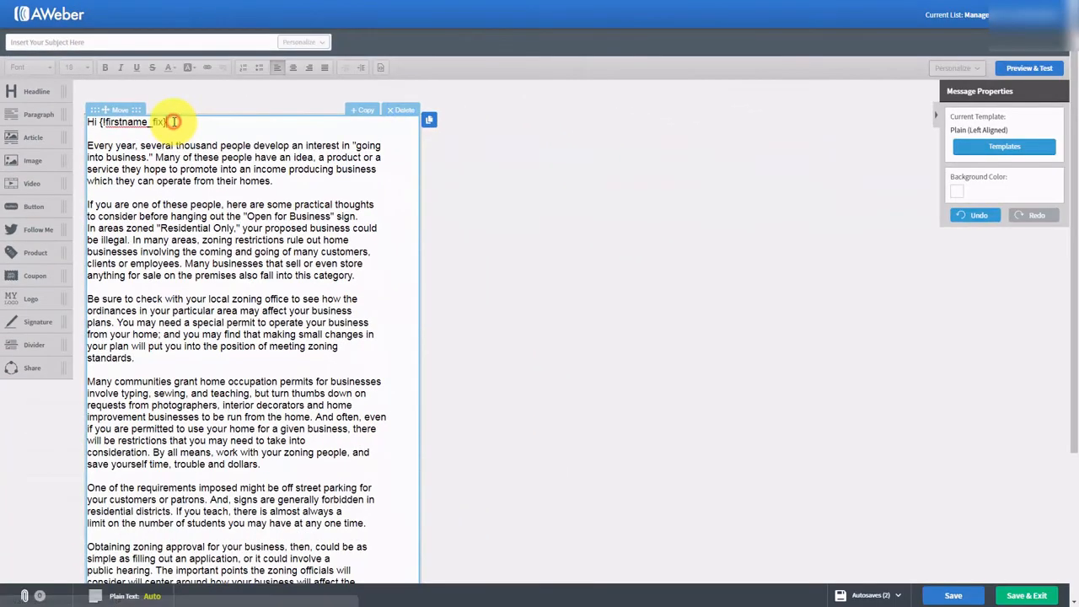
{"action": "left_click", "coordinate": [172, 121]}
{"action": "key", "text": "Return"}
{"action": "key", "text": "Return"}
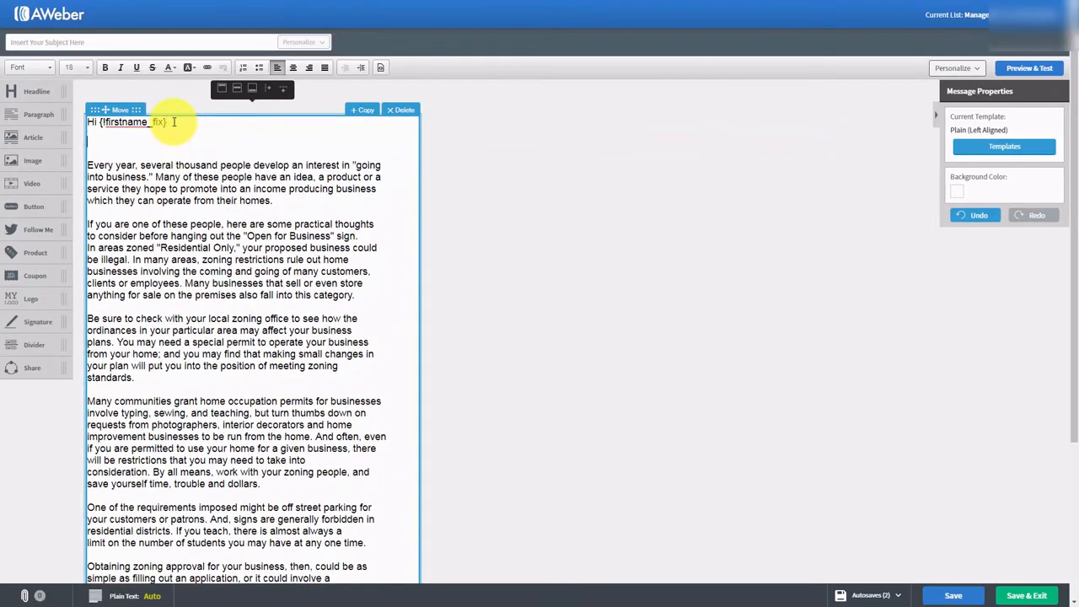
{"action": "left_click", "coordinate": [982, 71]}
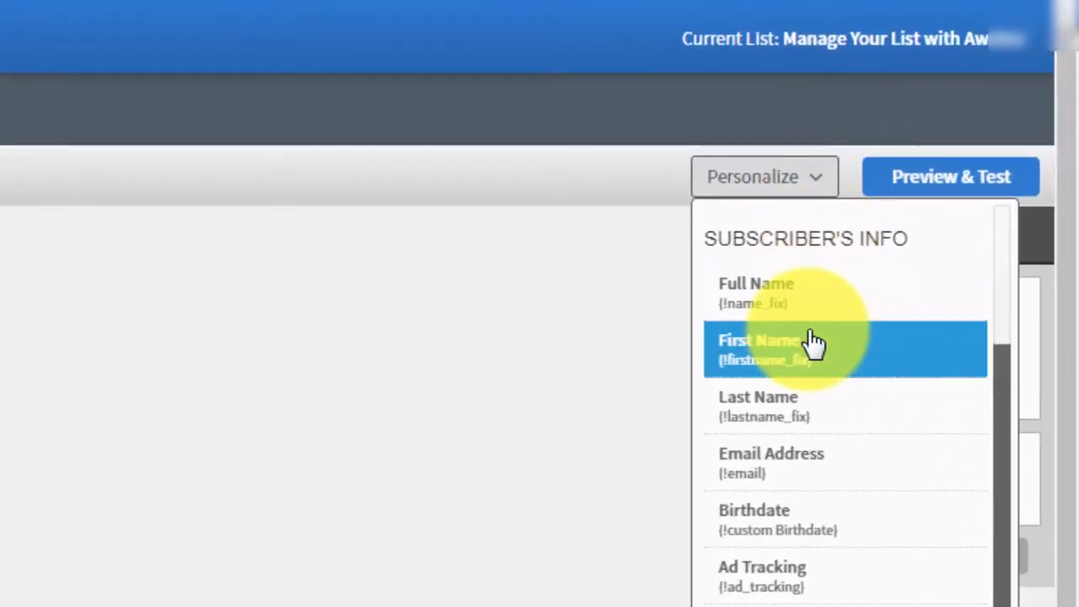
{"action": "scroll", "coordinate": [813, 341], "scroll_direction": "down", "scroll_amount": 1}
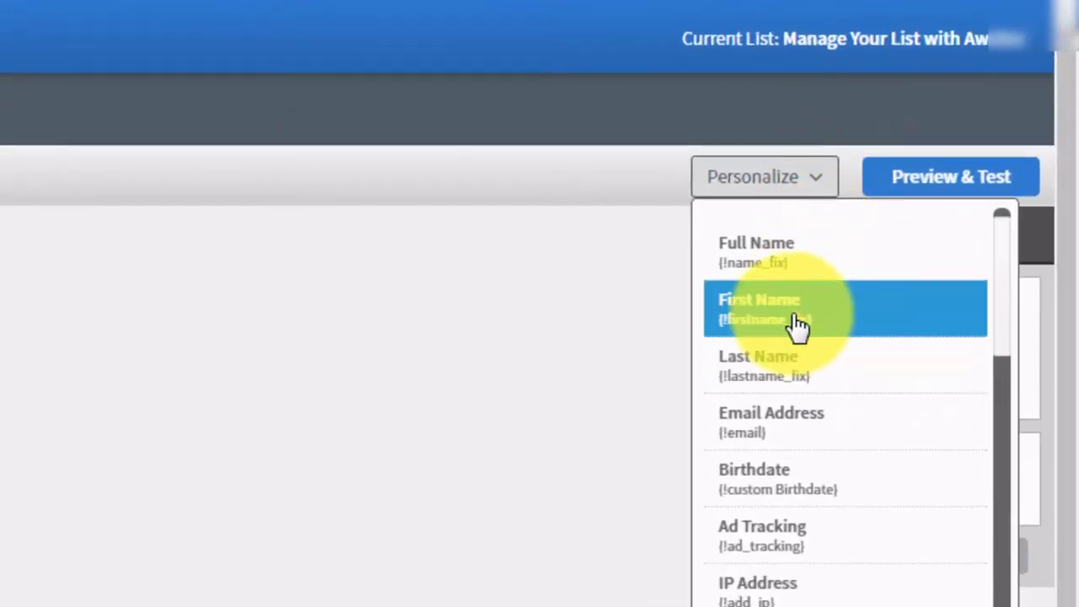
{"action": "left_click", "coordinate": [791, 268]}
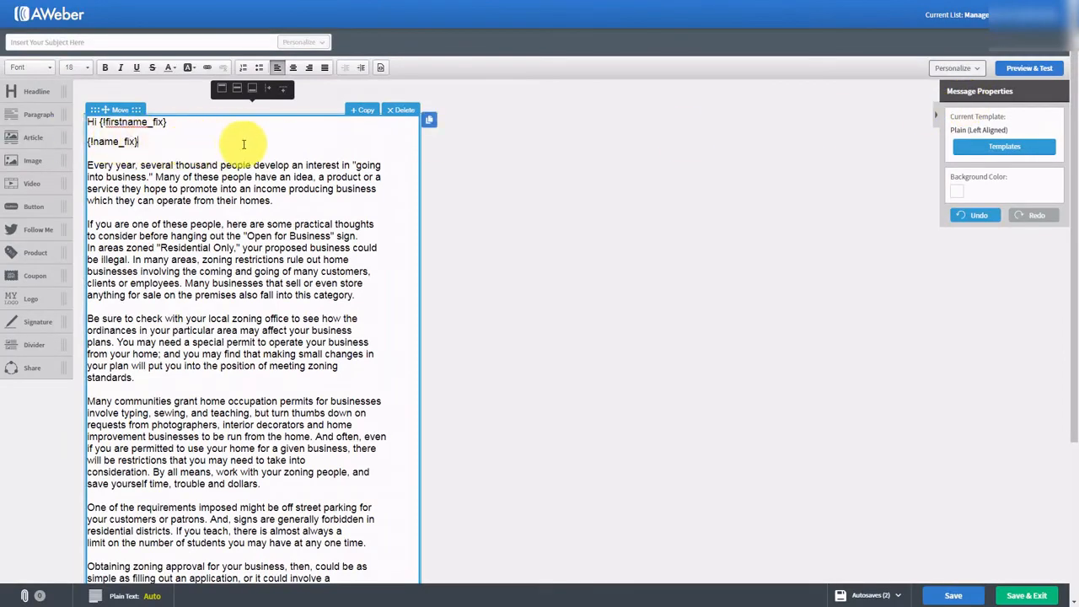
{"action": "key", "text": "Return"}
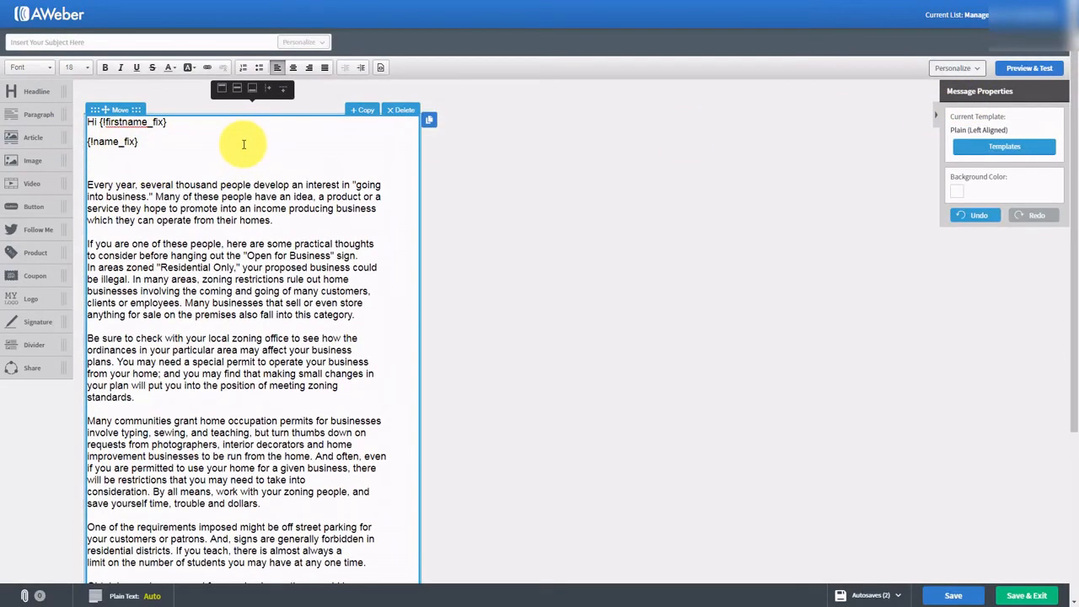
{"action": "left_click", "coordinate": [976, 69]}
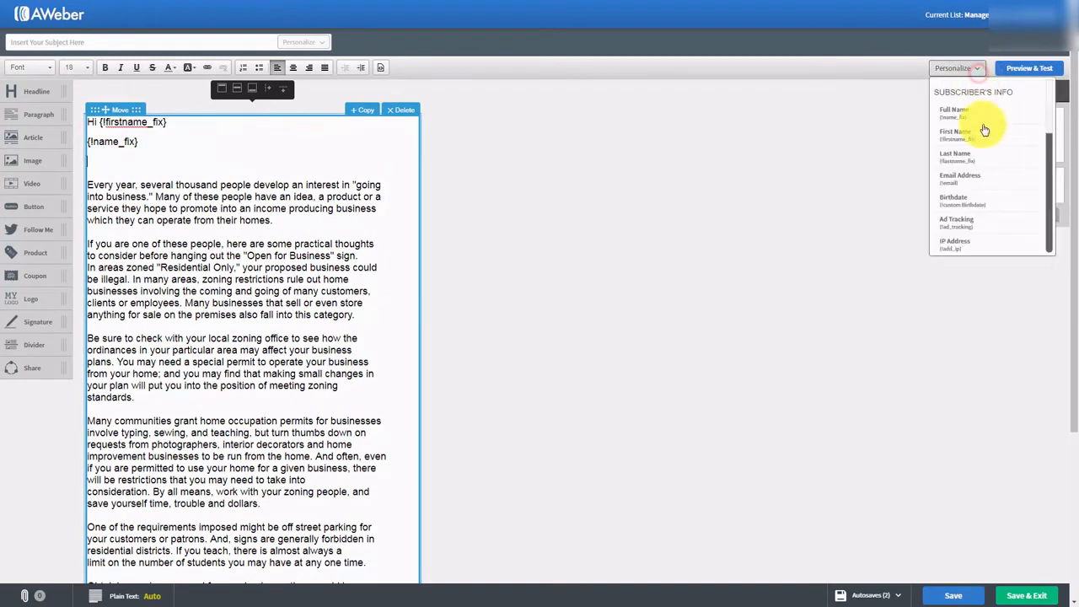
{"action": "left_click", "coordinate": [982, 158]}
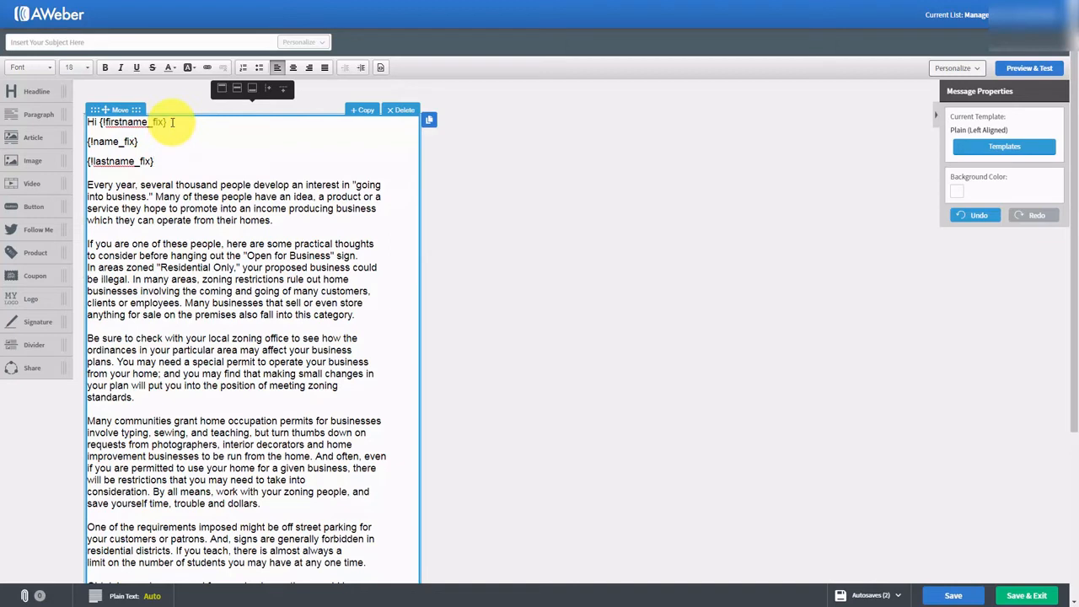
{"action": "left_click_drag", "start_coordinate": [170, 124], "coordinate": [168, 163]}
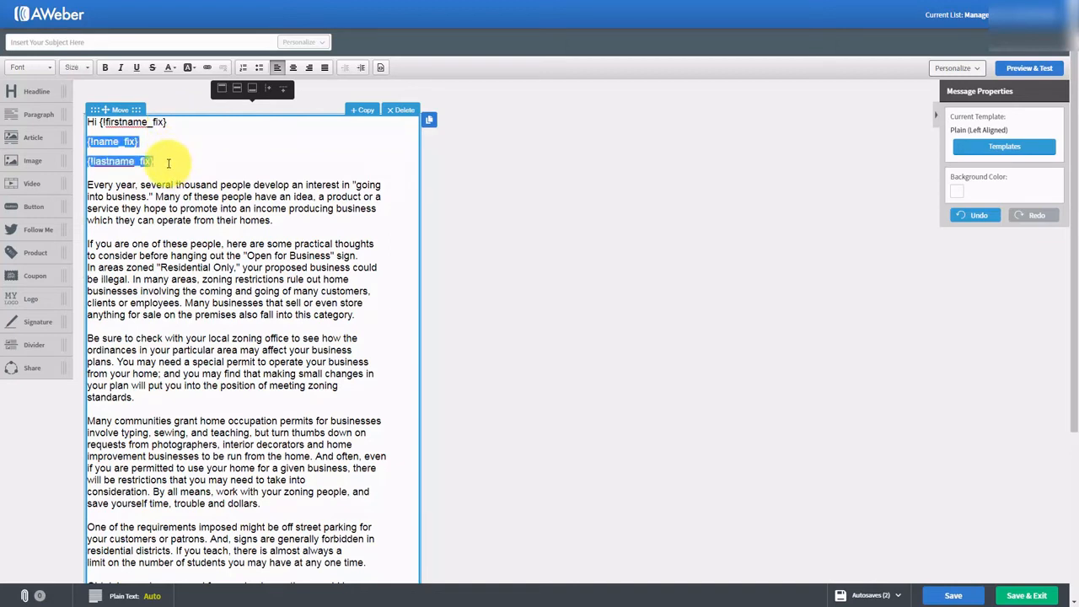
{"action": "key", "text": "BackSpace"}
{"action": "key", "text": "Return"}
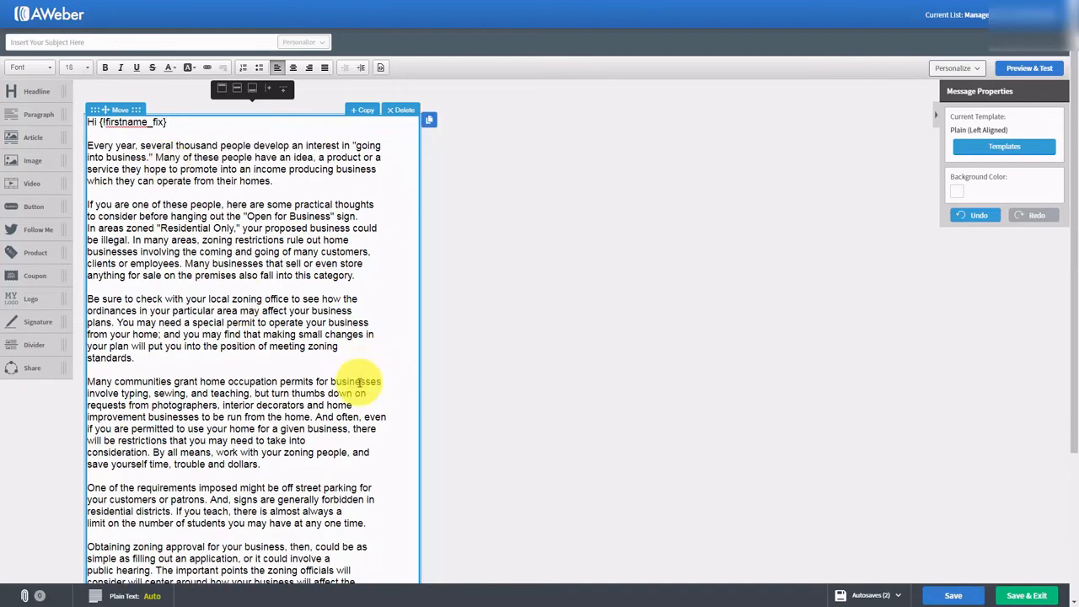
- Paste 'Tax Advantages For Us' into the message subject field
{"action": "left_click", "coordinate": [883, 586]}
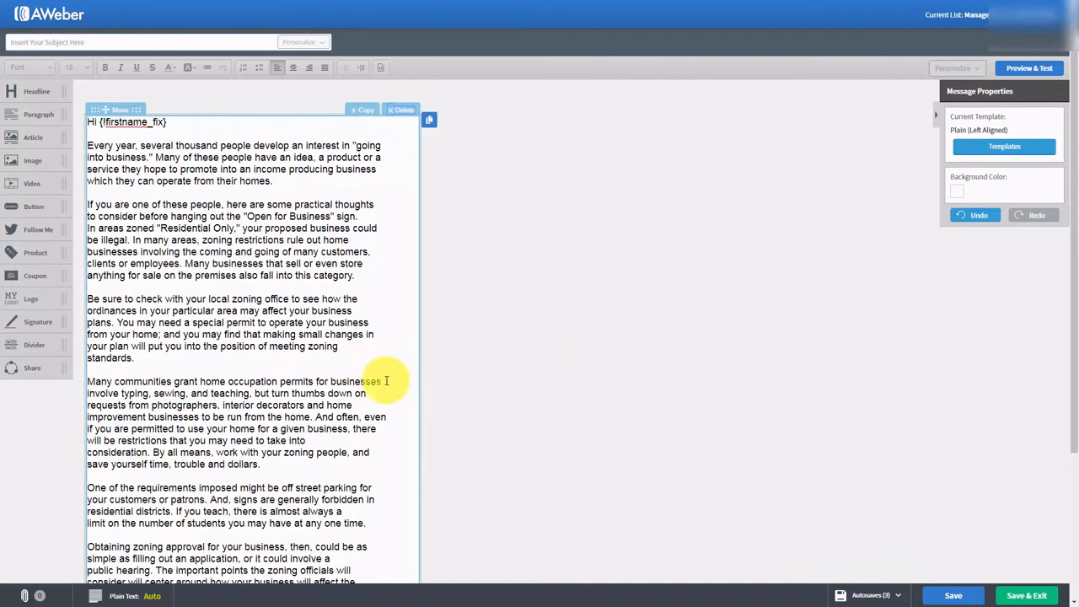
{"action": "left_click", "coordinate": [67, 40]}
{"action": "type", "text": "Tax Advantages For Us"}
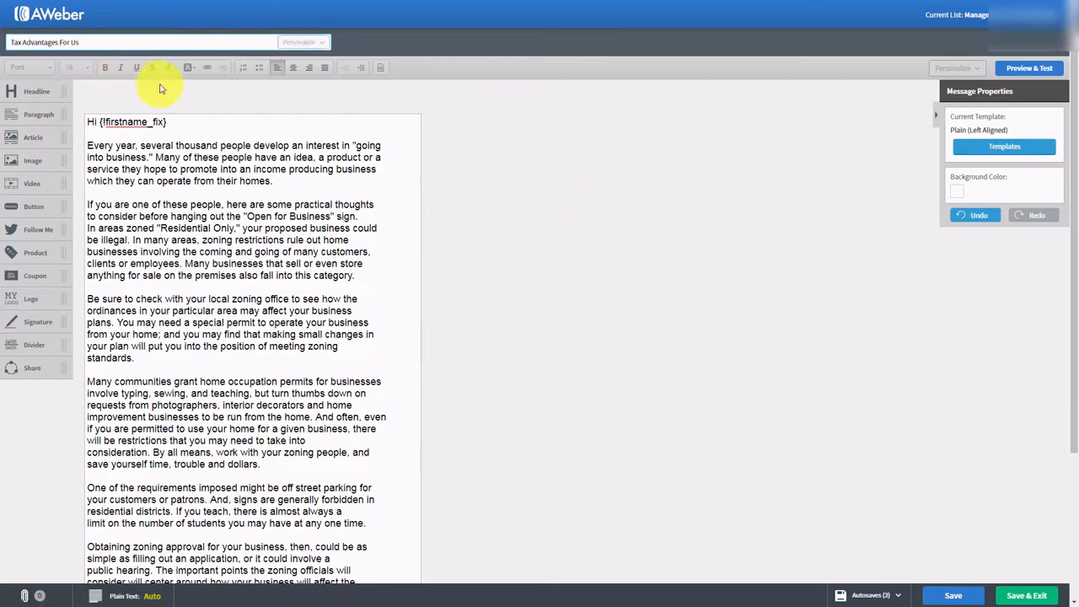
{"action": "scroll", "coordinate": [430, 198], "scroll_direction": "down", "scroll_amount": 1}
{"action": "scroll", "coordinate": [440, 203], "scroll_direction": "down", "scroll_amount": 3}
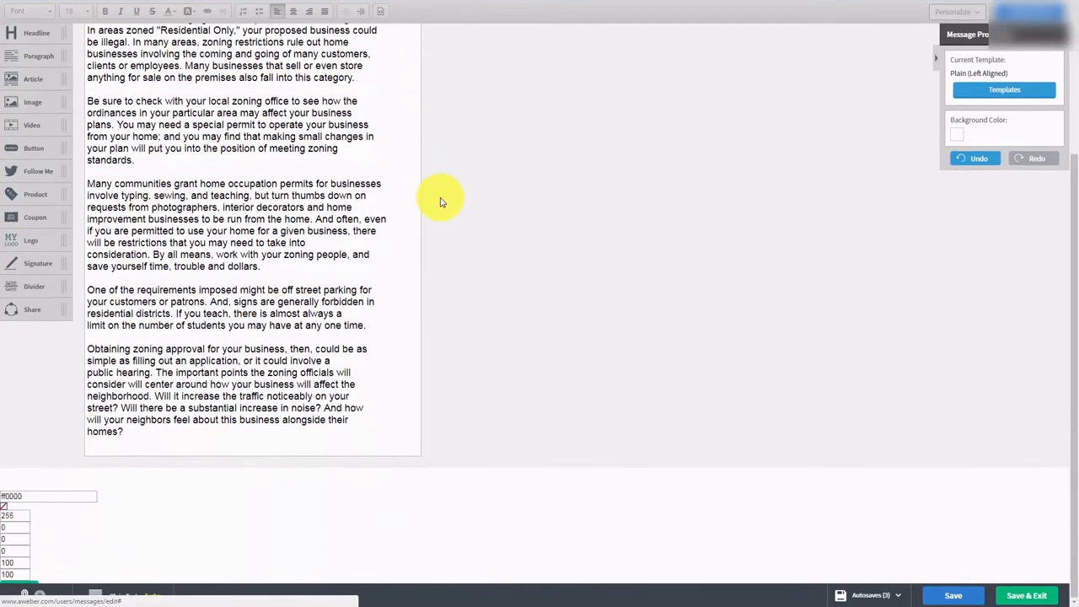
{"action": "scroll", "coordinate": [440, 202], "scroll_direction": "up", "scroll_amount": 4}
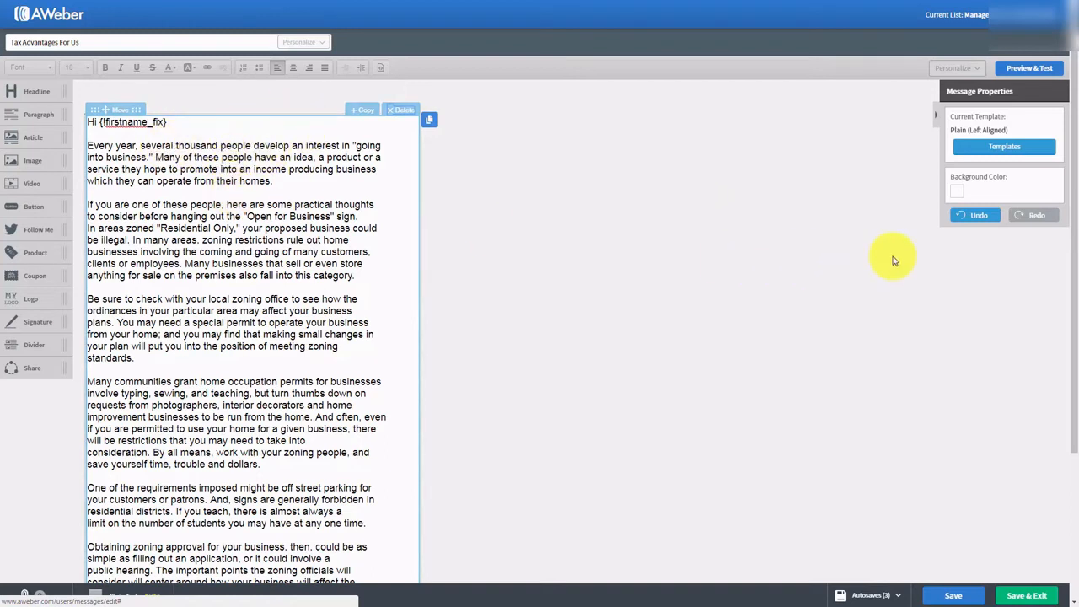
{"action": "left_click", "coordinate": [957, 196]}
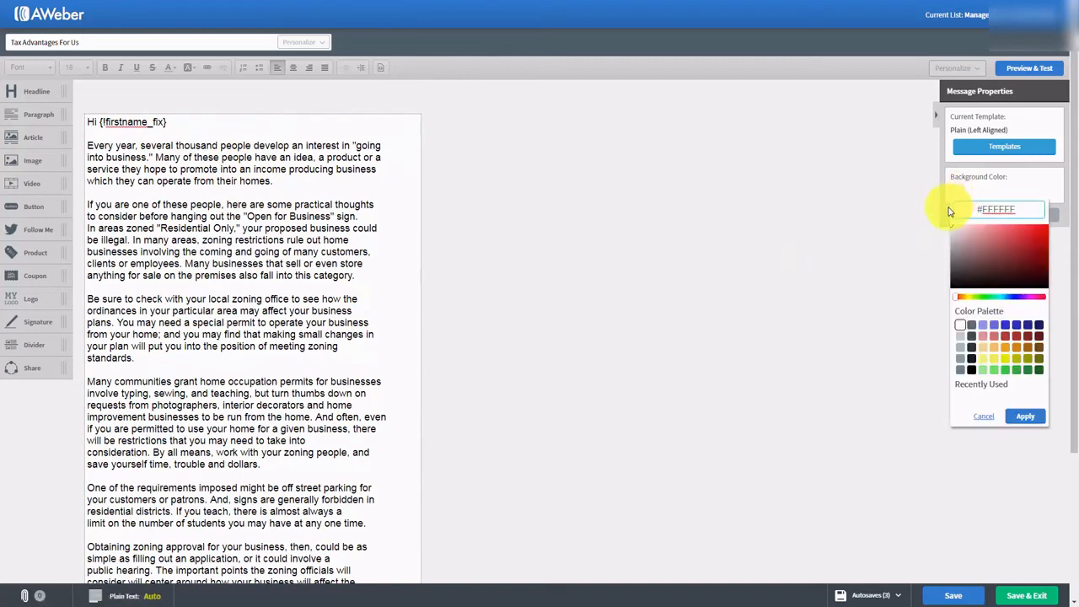
{"action": "left_click", "coordinate": [960, 337]}
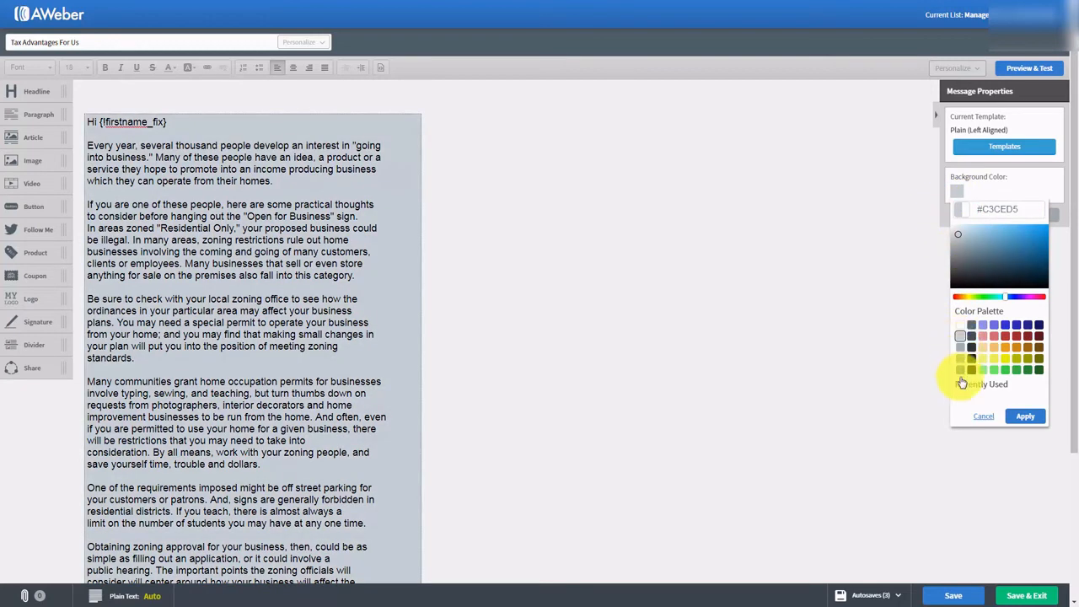
{"action": "left_click", "coordinate": [1026, 416]}
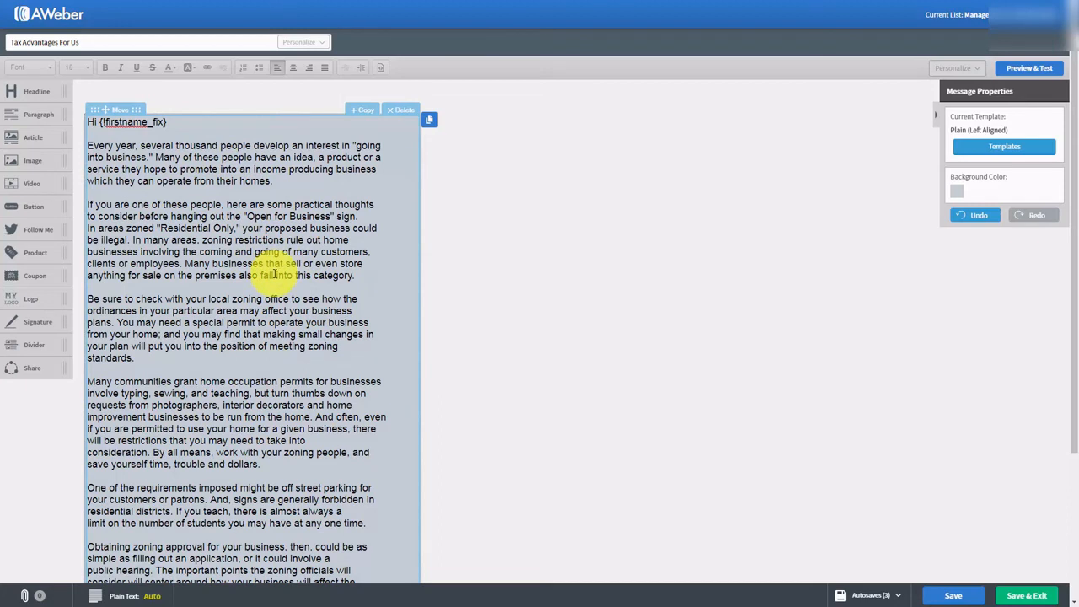
{"action": "left_click", "coordinate": [957, 190]}
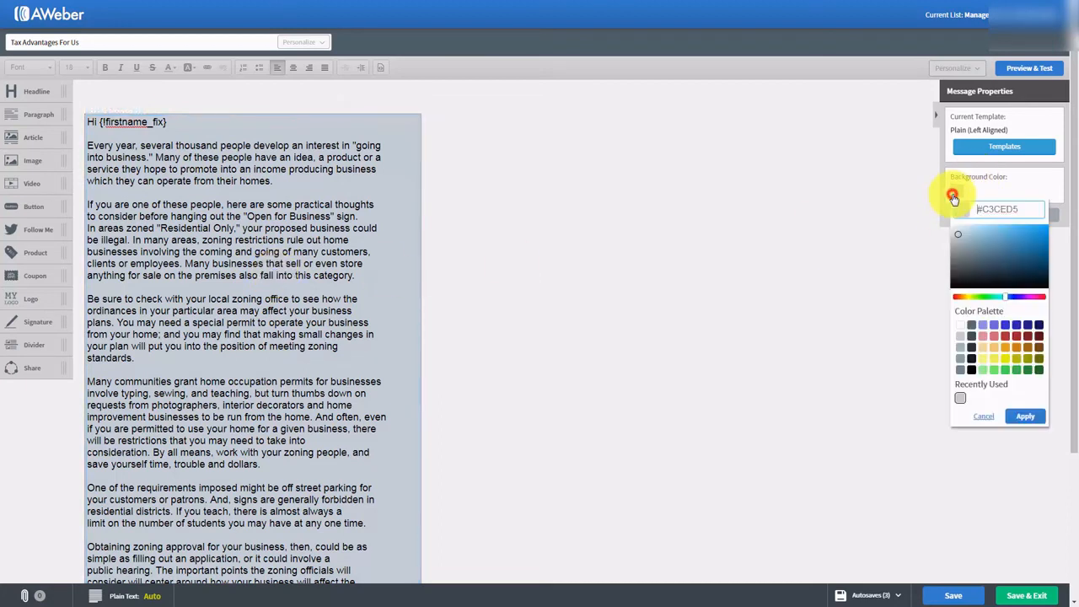
{"action": "left_click", "coordinate": [960, 325]}
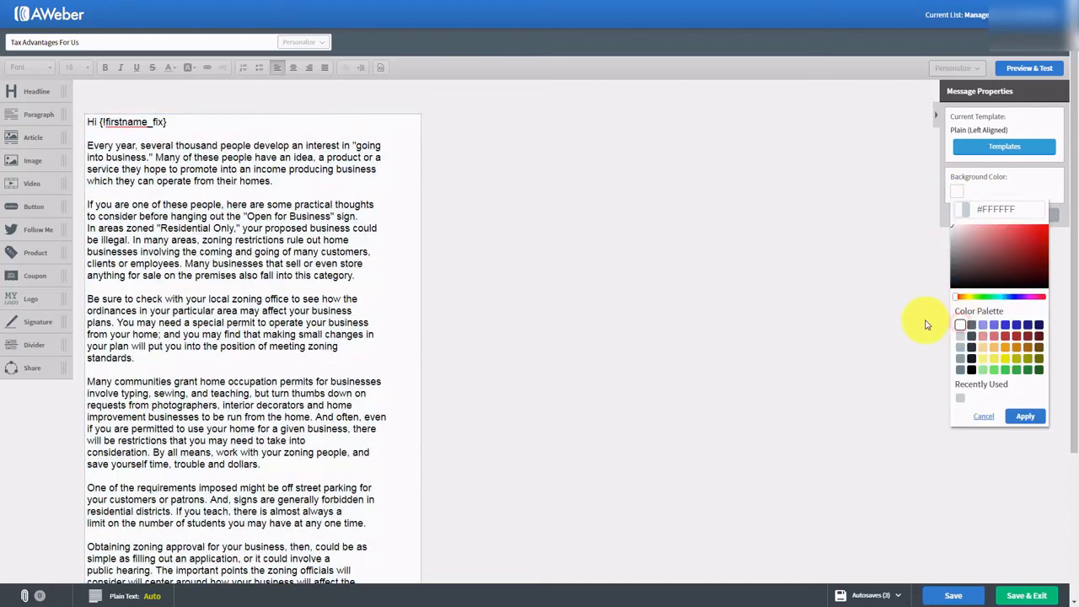
{"action": "left_click", "coordinate": [1025, 416]}
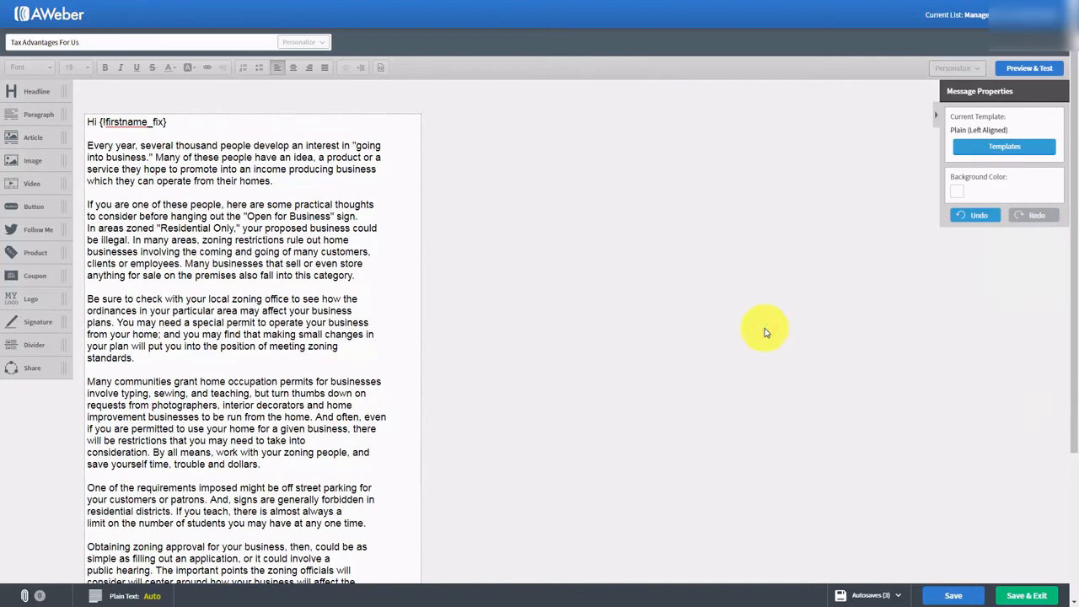
{"action": "left_click", "coordinate": [1016, 71]}
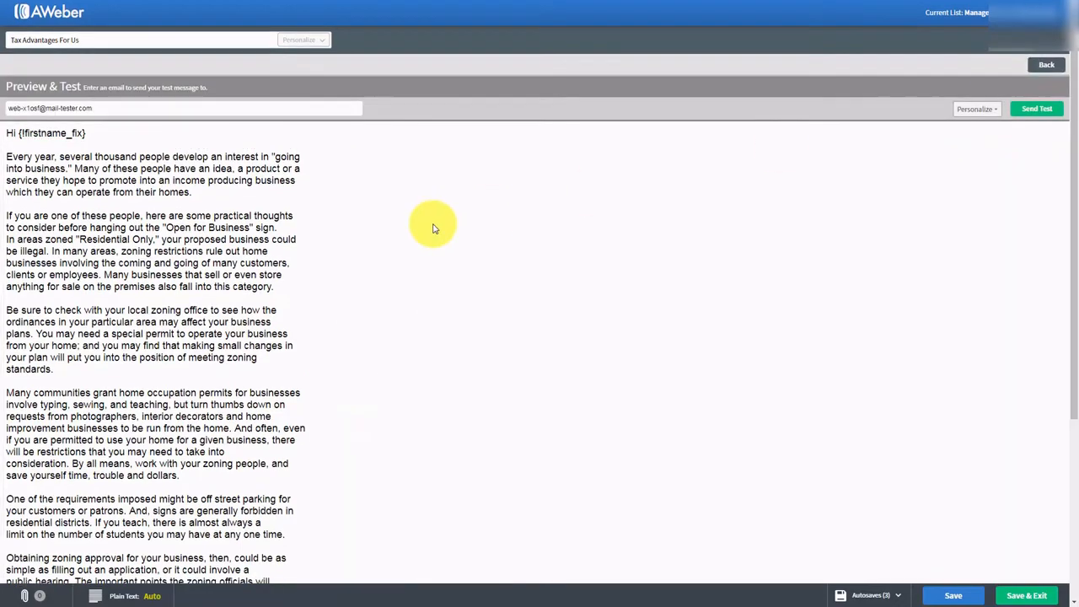
{"action": "scroll", "coordinate": [433, 228], "scroll_direction": "down", "scroll_amount": 5}
{"action": "scroll", "coordinate": [433, 228], "scroll_direction": "up", "scroll_amount": 4}
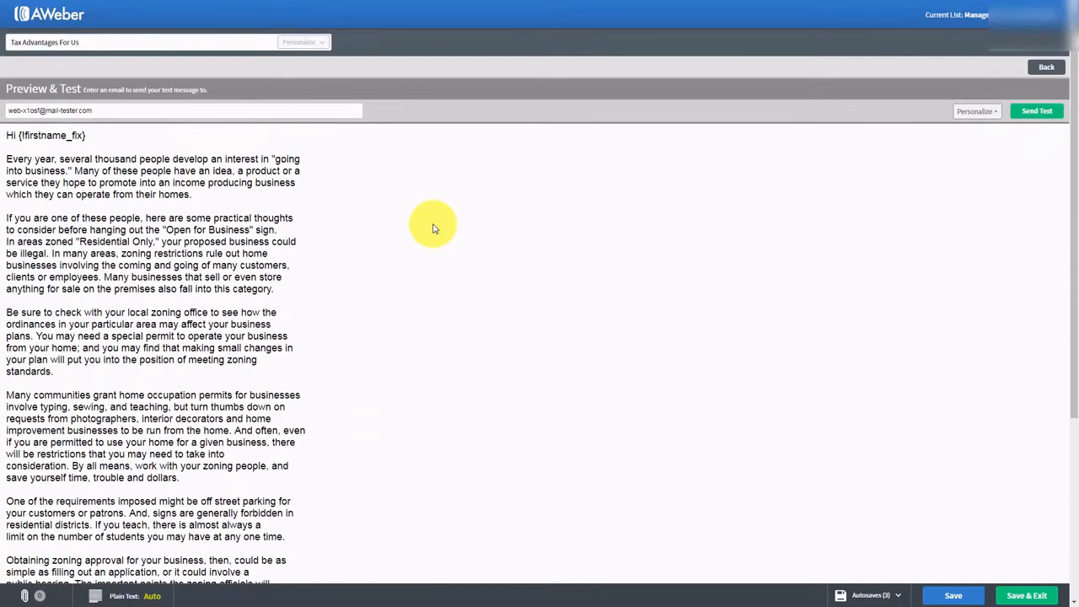
{"action": "scroll", "coordinate": [432, 227], "scroll_direction": "down", "scroll_amount": 3}
{"action": "scroll", "coordinate": [432, 228], "scroll_direction": "up", "scroll_amount": 2}
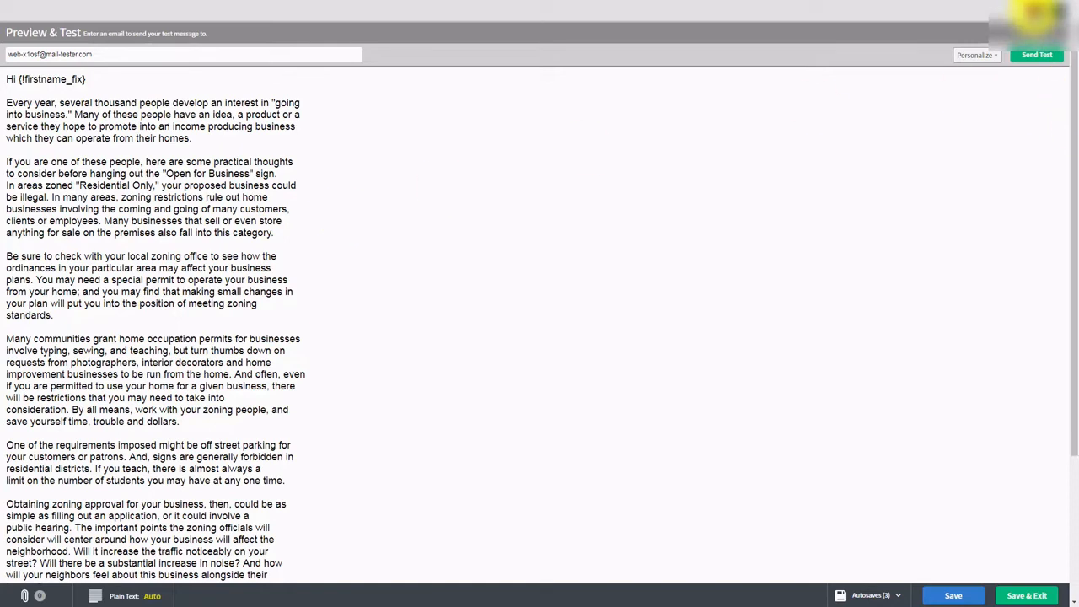
{"action": "left_click", "coordinate": [1035, 11]}
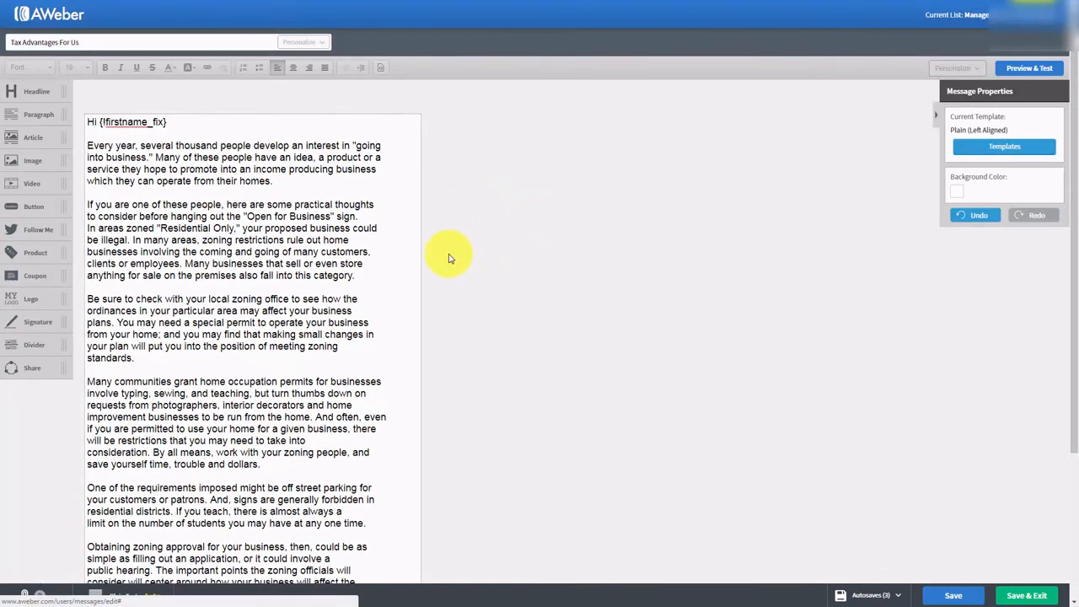
- Save the draft and select 'Many of these people' in the first paragraph
{"action": "left_click", "coordinate": [951, 595]}
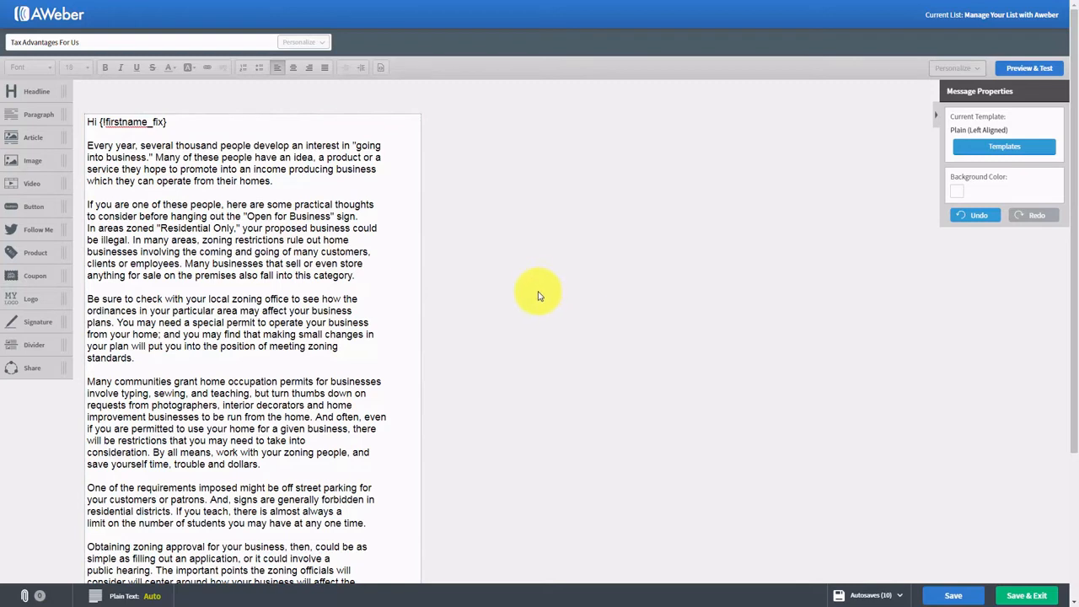
{"action": "left_click", "coordinate": [88, 145]}
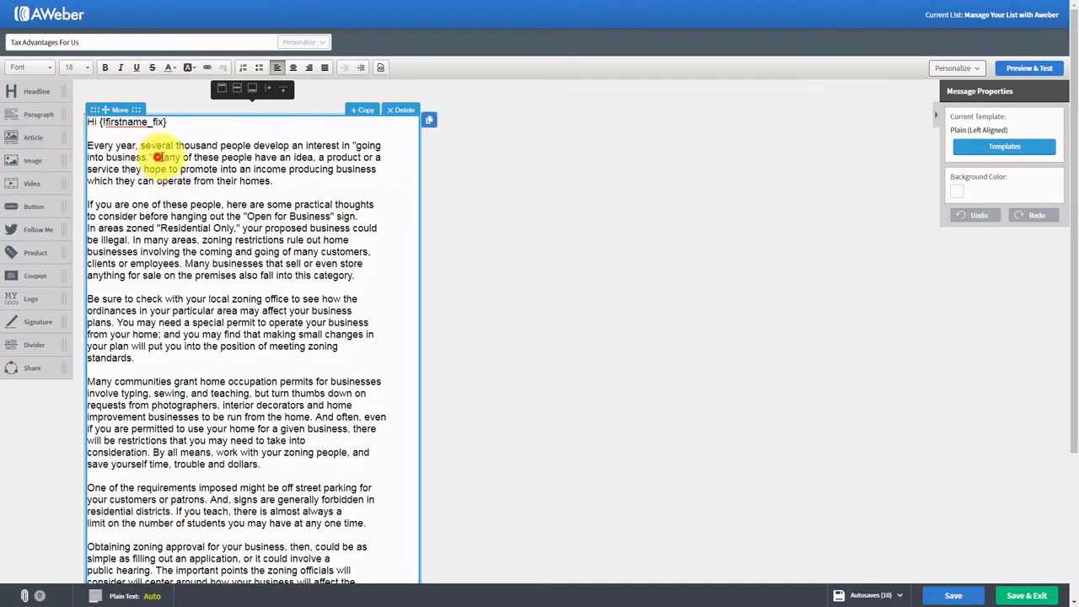
{"action": "left_click_drag", "start_coordinate": [155, 156], "coordinate": [252, 157]}
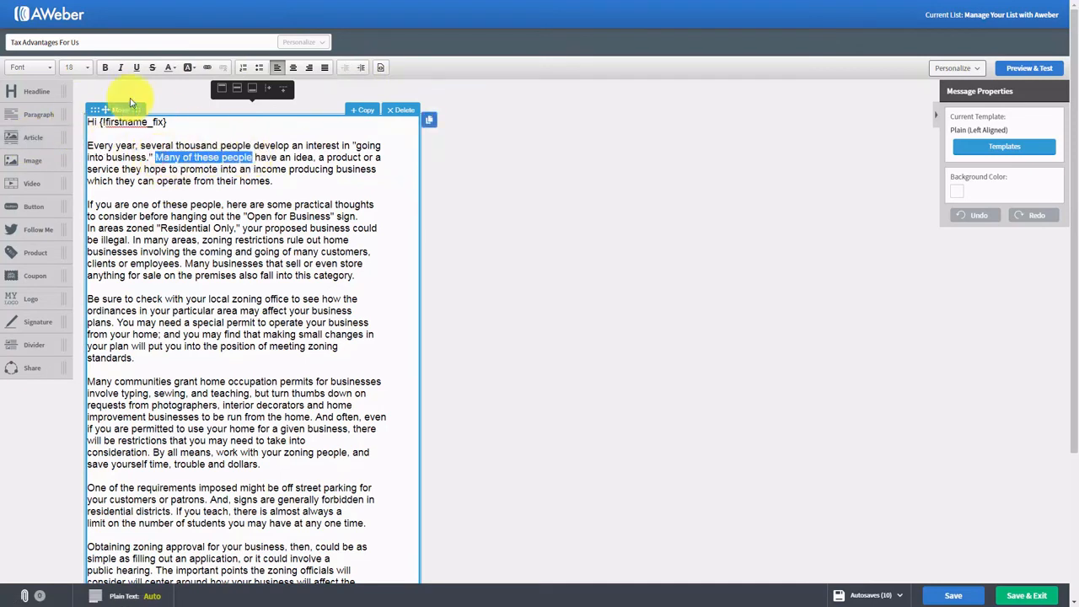
- Try bold, italic, underline and strikethrough on the phrase, leaving it unstyled
{"action": "left_click", "coordinate": [105, 70]}
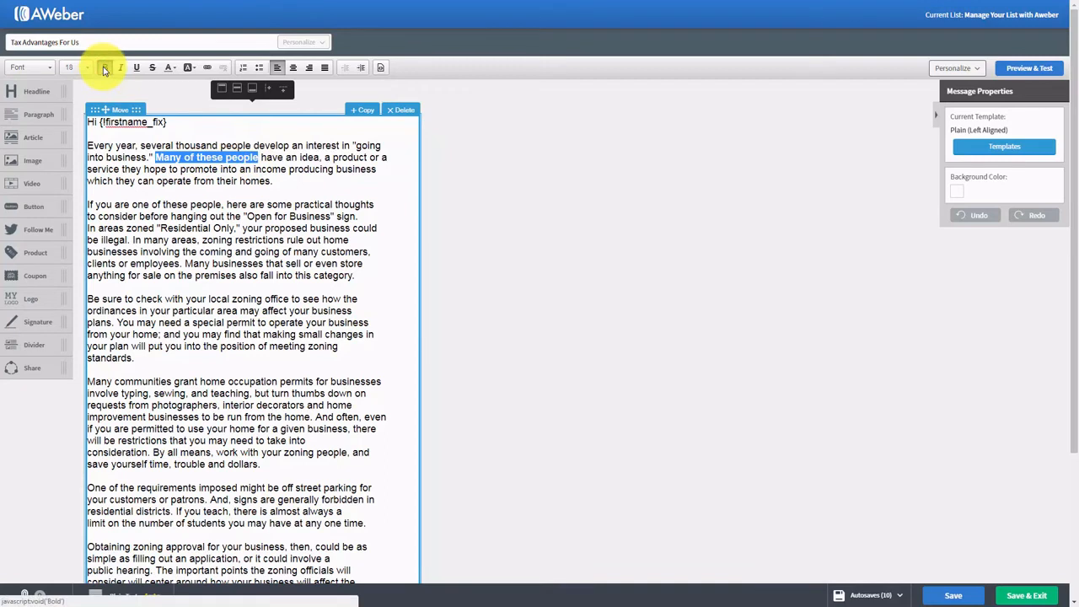
{"action": "left_click", "coordinate": [104, 69]}
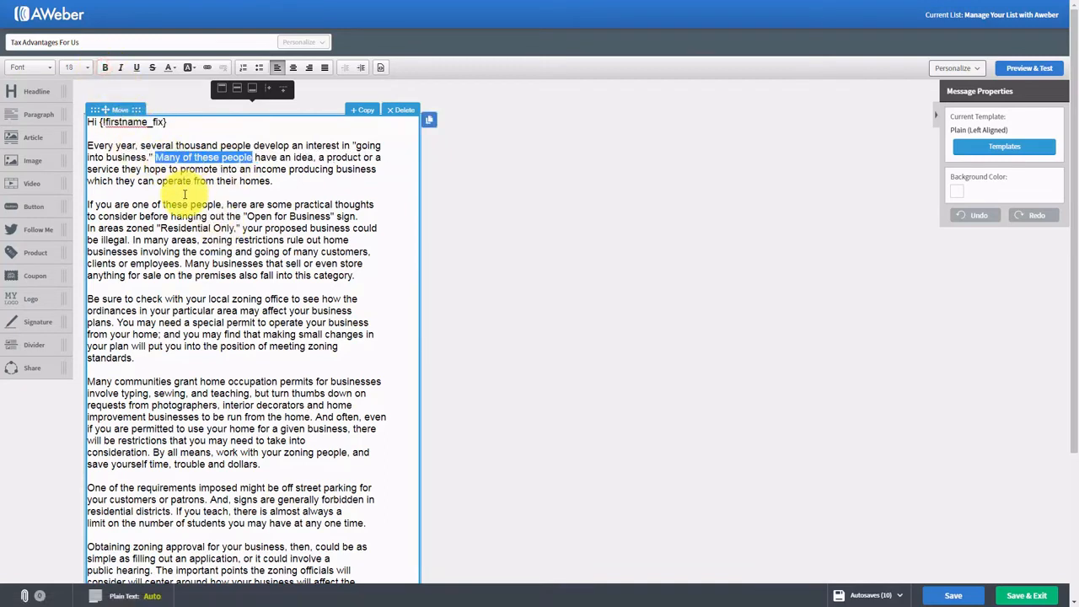
{"action": "left_click", "coordinate": [121, 71]}
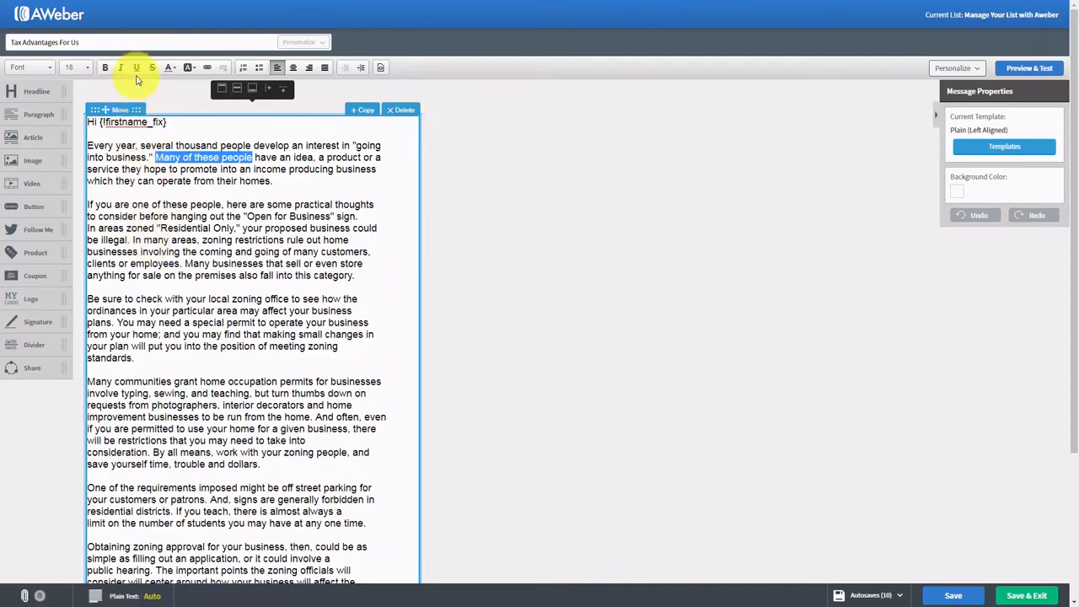
{"action": "left_click", "coordinate": [135, 69]}
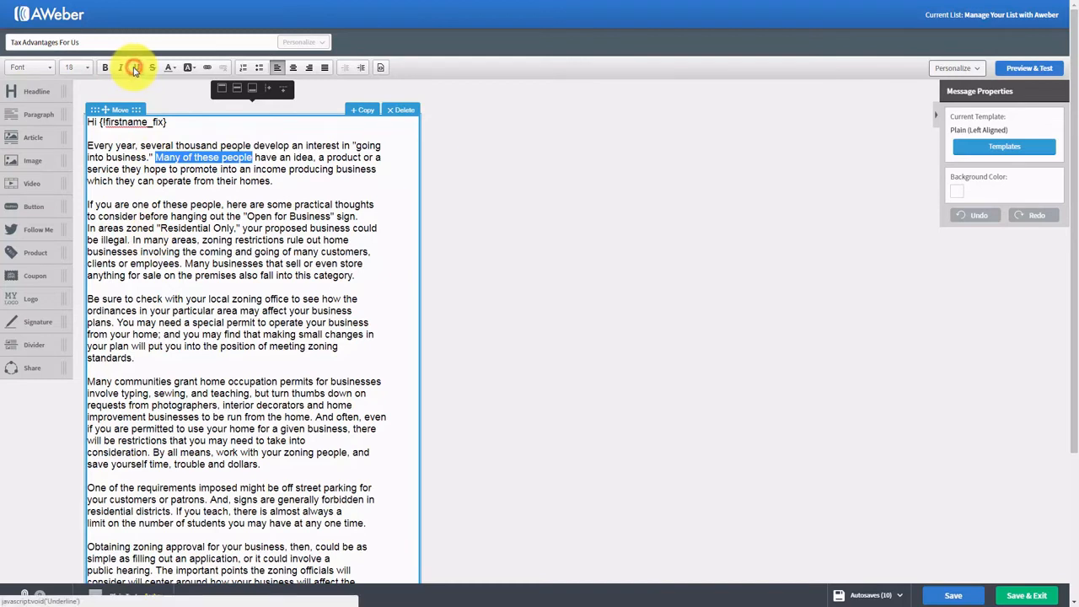
{"action": "left_click", "coordinate": [154, 70]}
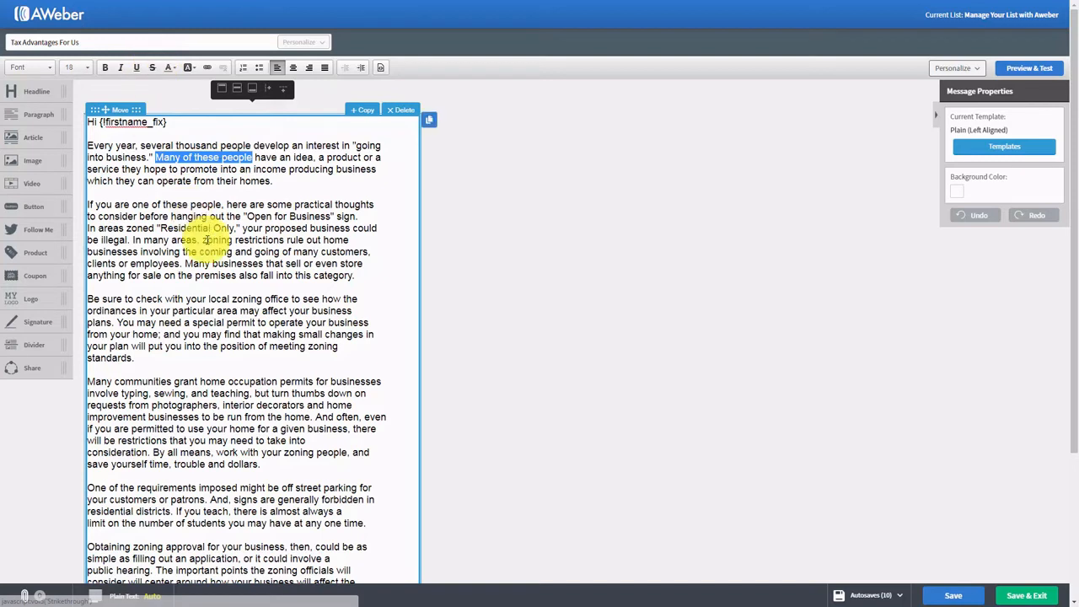
{"action": "left_click", "coordinate": [171, 68]}
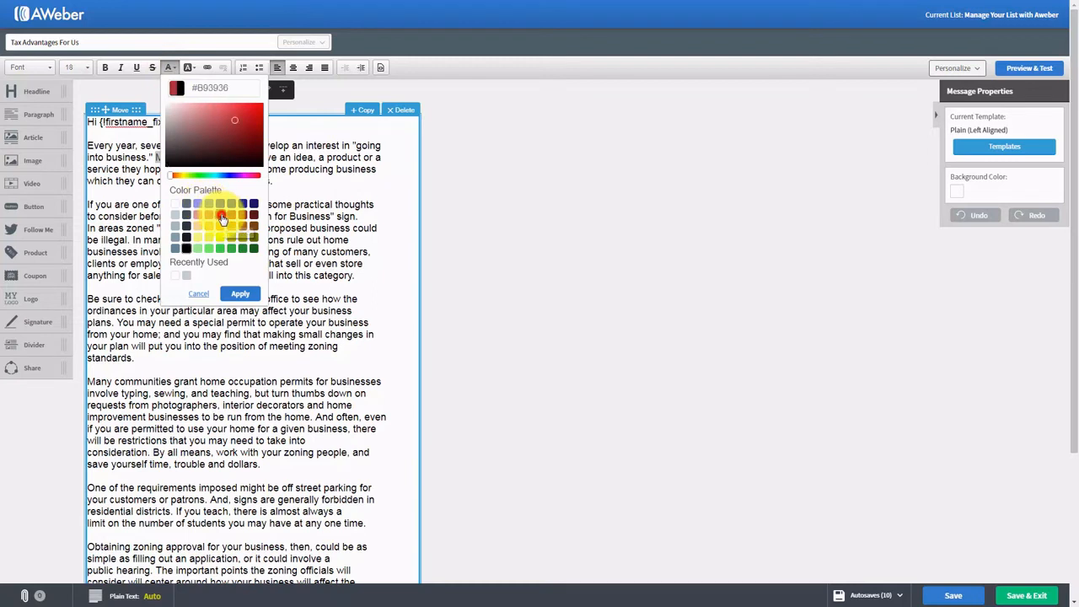
- Colour 'Many of these people' red, then change it back to black #000000
{"action": "left_click", "coordinate": [238, 293]}
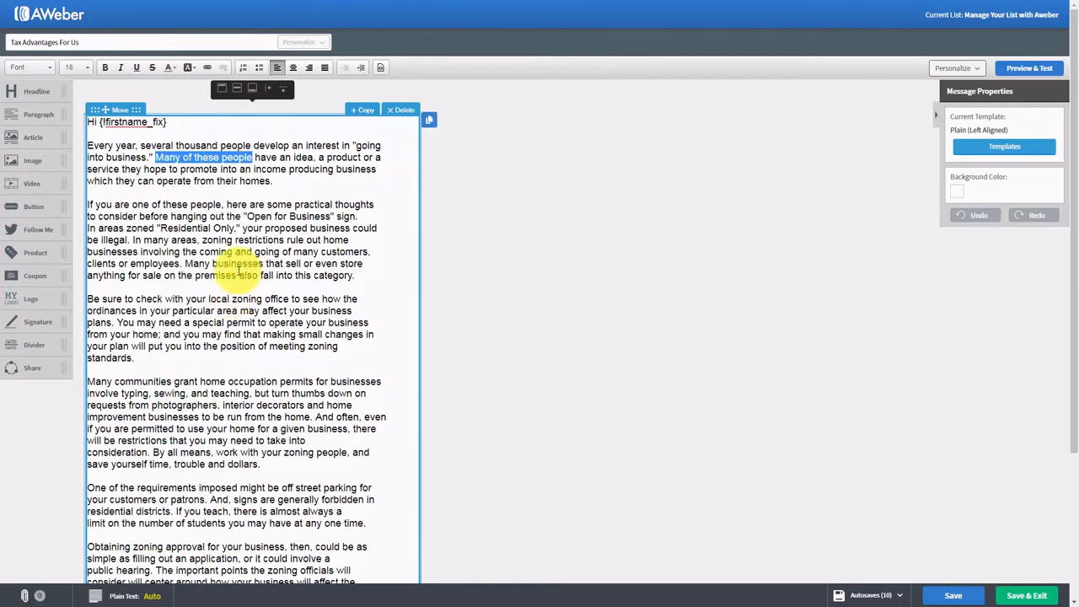
{"action": "left_click", "coordinate": [270, 172]}
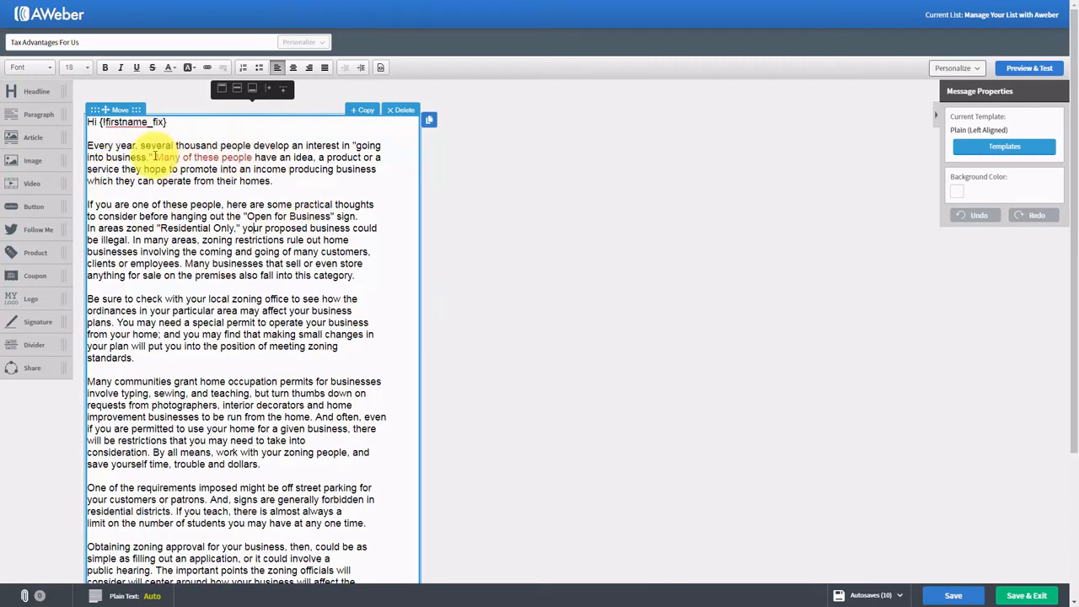
{"action": "left_click_drag", "start_coordinate": [154, 157], "coordinate": [253, 157]}
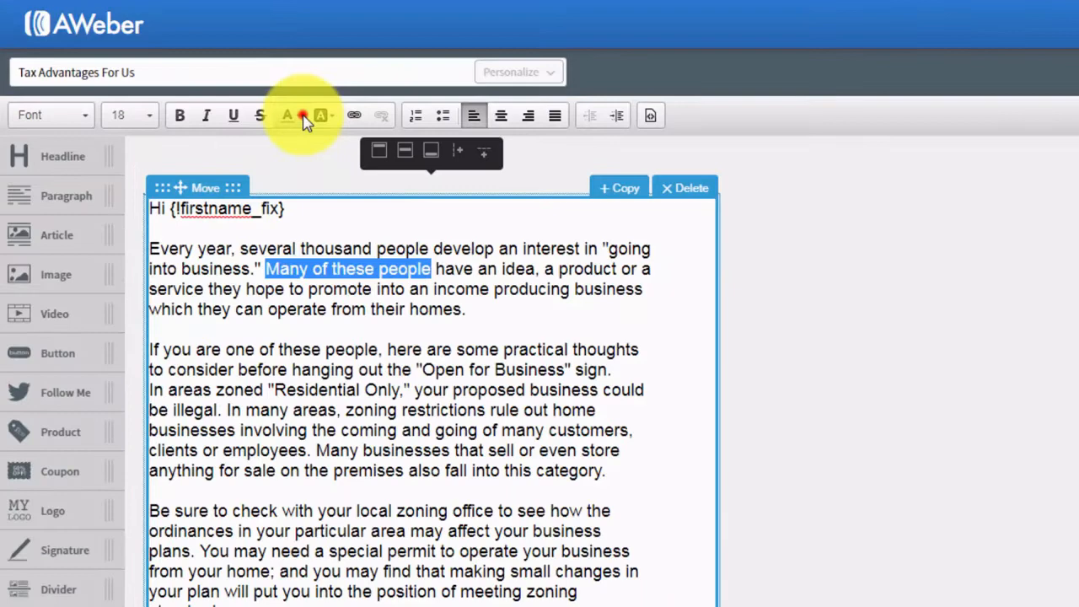
{"action": "left_click", "coordinate": [174, 67]}
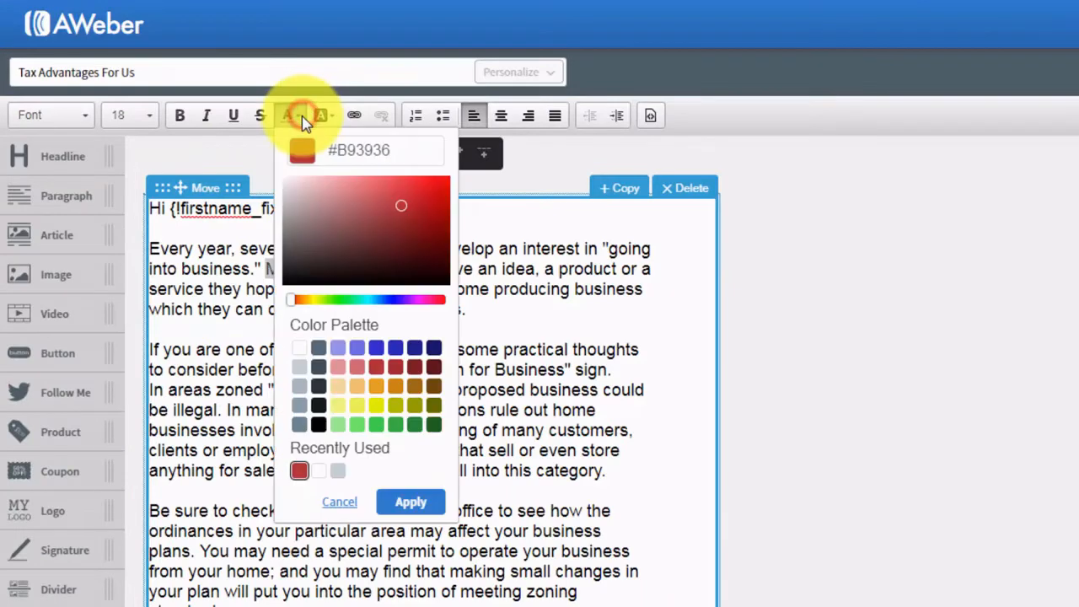
{"action": "left_click", "coordinate": [318, 425]}
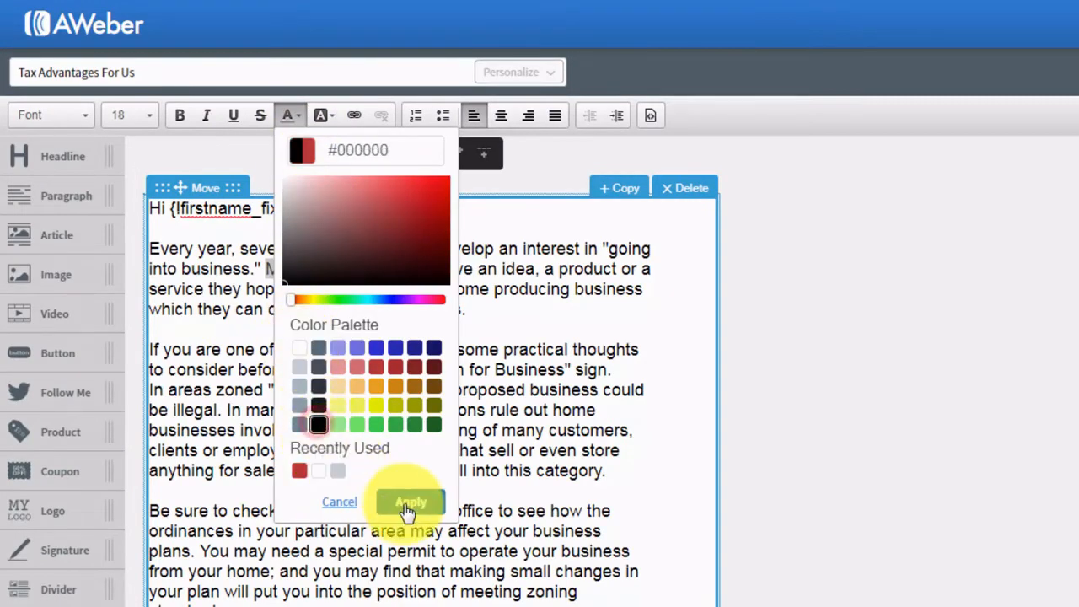
{"action": "left_click", "coordinate": [404, 501]}
{"action": "left_click", "coordinate": [402, 387]}
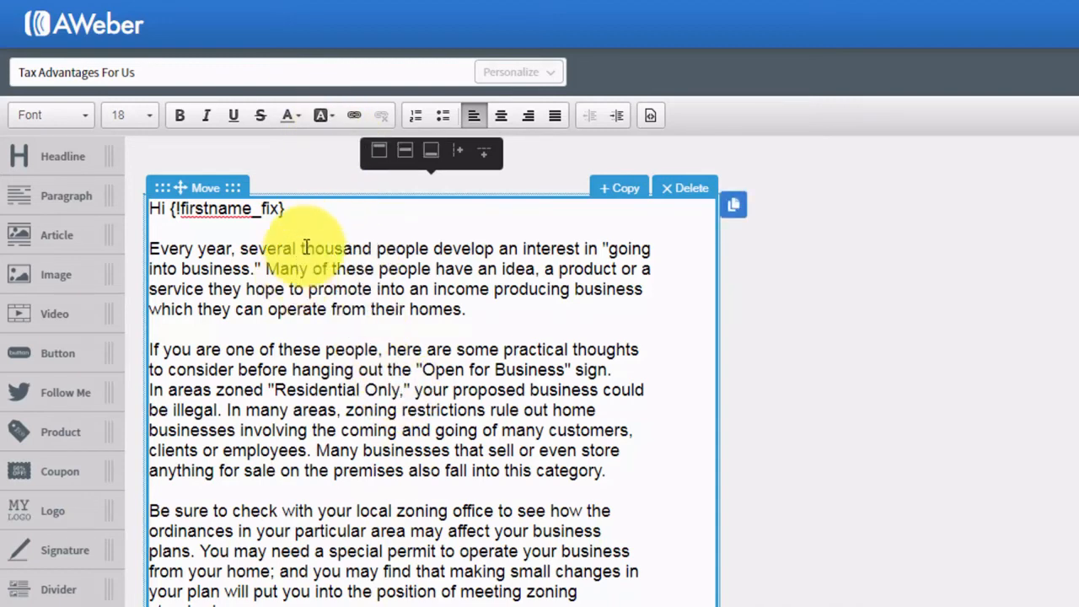
- Highlight 'thousand people develop' in light yellow, then reset its background to white
{"action": "left_click_drag", "start_coordinate": [300, 248], "coordinate": [493, 245]}
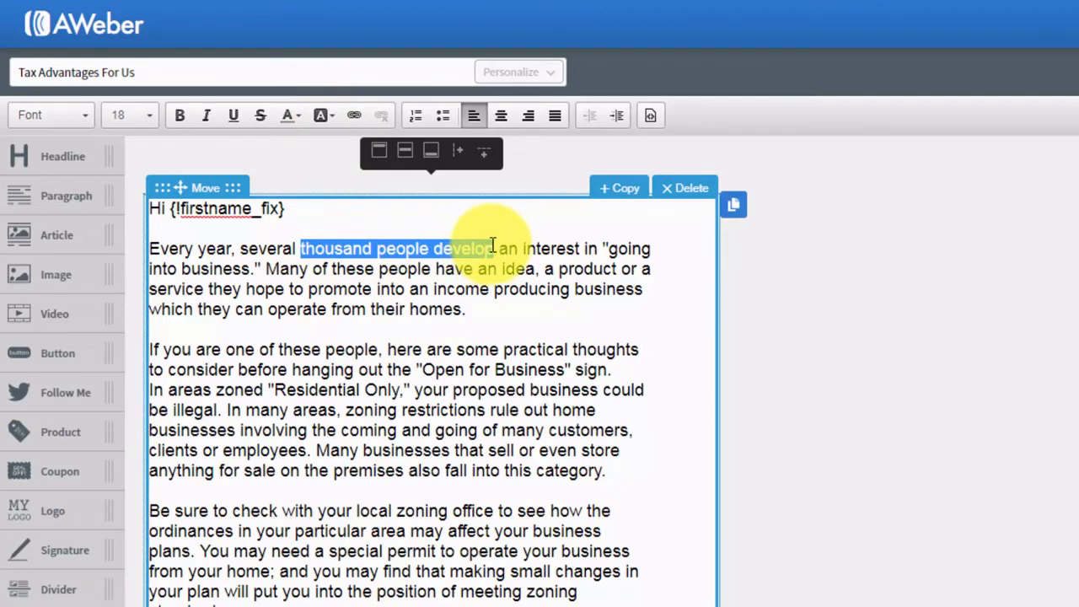
{"action": "left_click", "coordinate": [333, 118]}
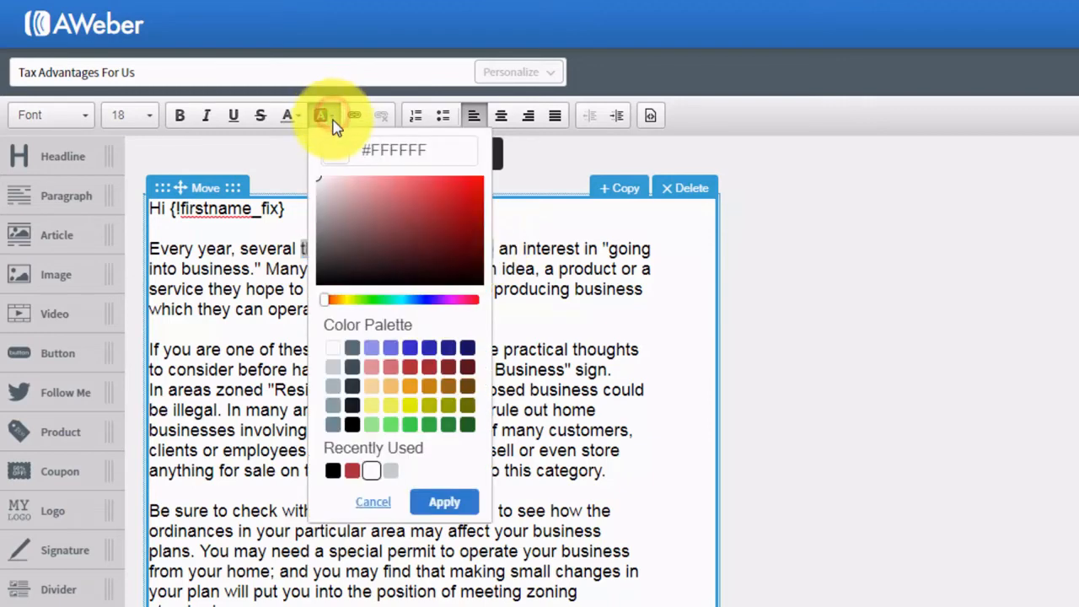
{"action": "left_click", "coordinate": [371, 407]}
{"action": "left_click", "coordinate": [443, 502]}
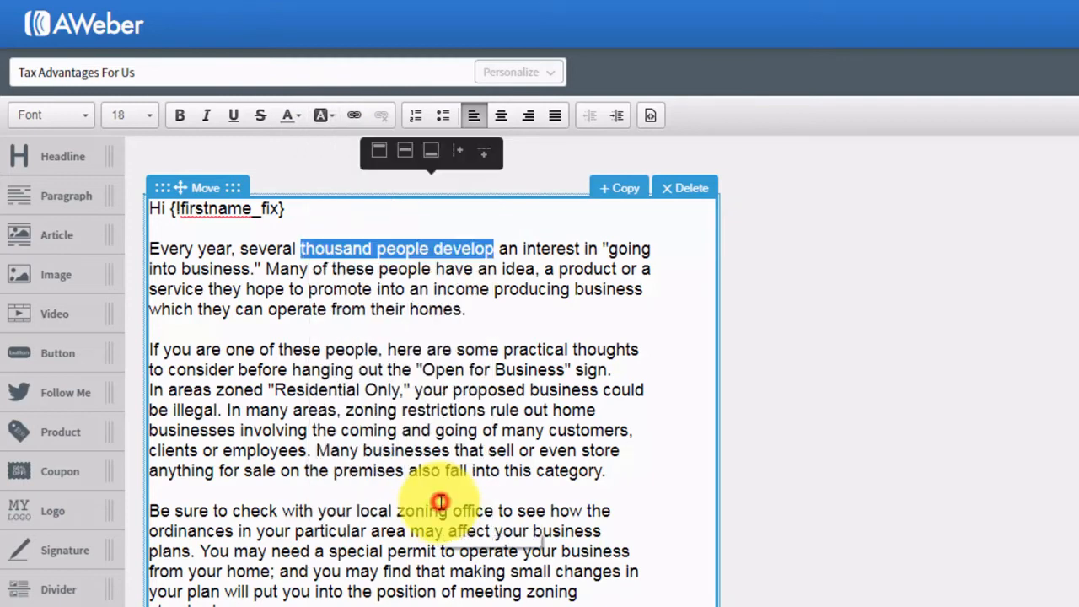
{"action": "left_click", "coordinate": [465, 390]}
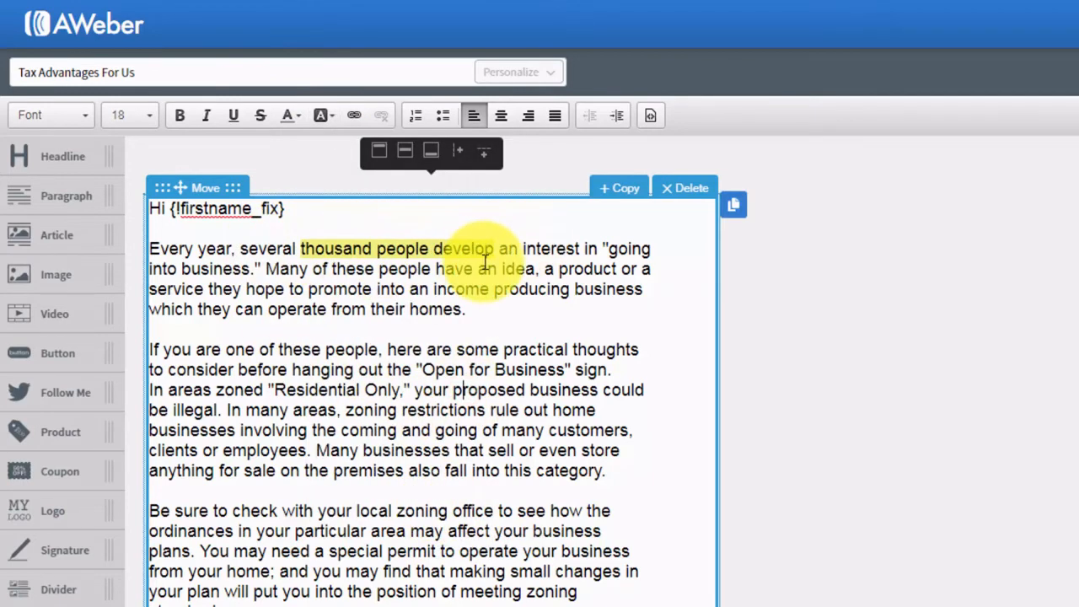
{"action": "left_click_drag", "start_coordinate": [496, 248], "coordinate": [301, 248]}
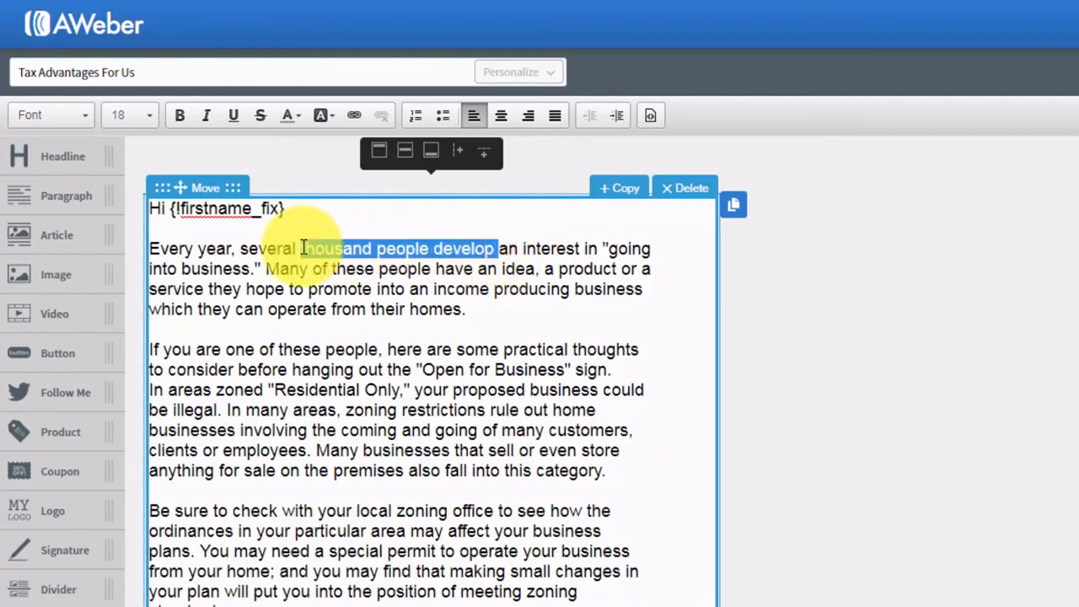
{"action": "left_click", "coordinate": [321, 115]}
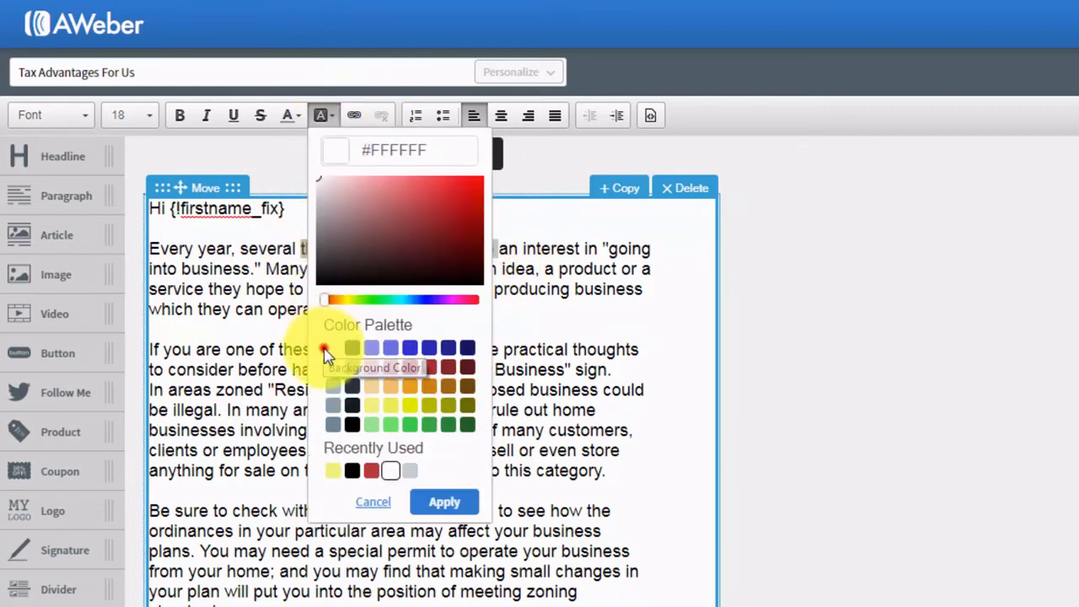
{"action": "left_click", "coordinate": [444, 502]}
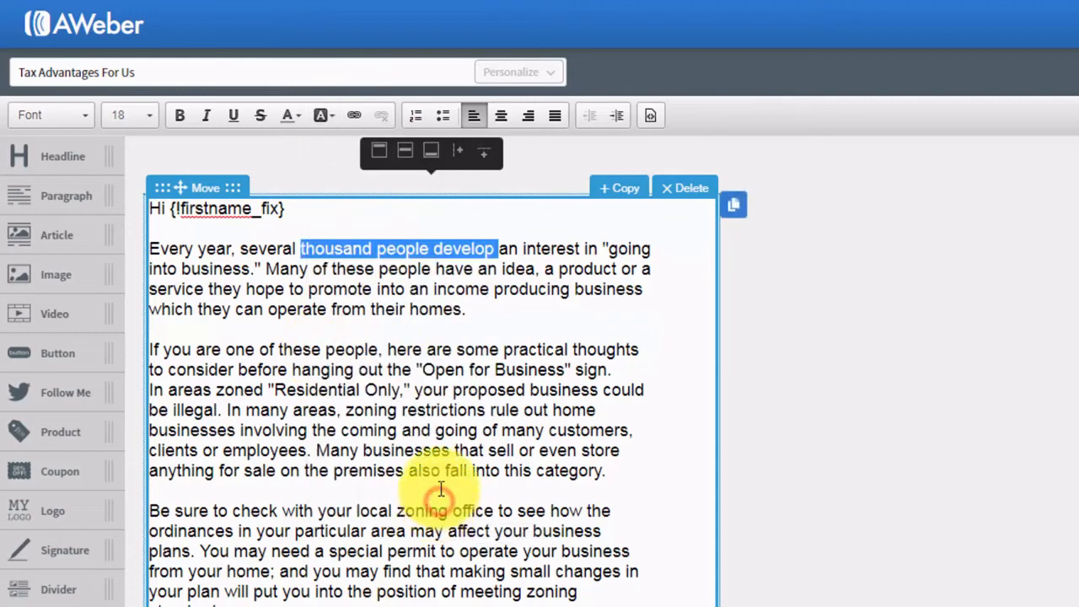
{"action": "left_click", "coordinate": [452, 416]}
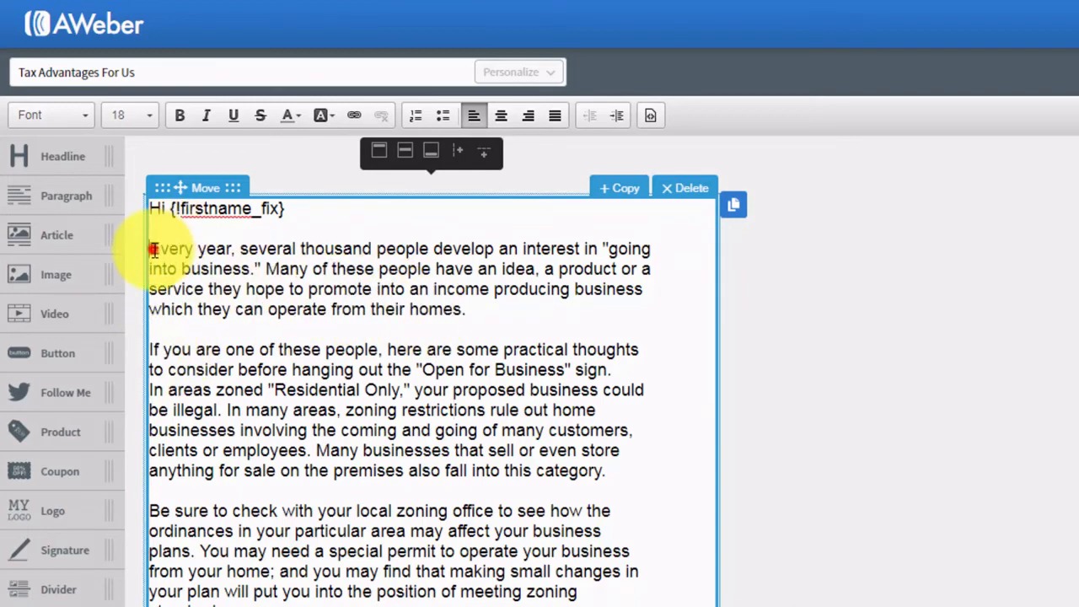
- Remove the numbered list formatting and delete the three scrambled opening paragraphs
{"action": "left_click_drag", "start_coordinate": [154, 250], "coordinate": [357, 292]}
{"action": "left_click_drag", "start_coordinate": [357, 293], "coordinate": [469, 314]}
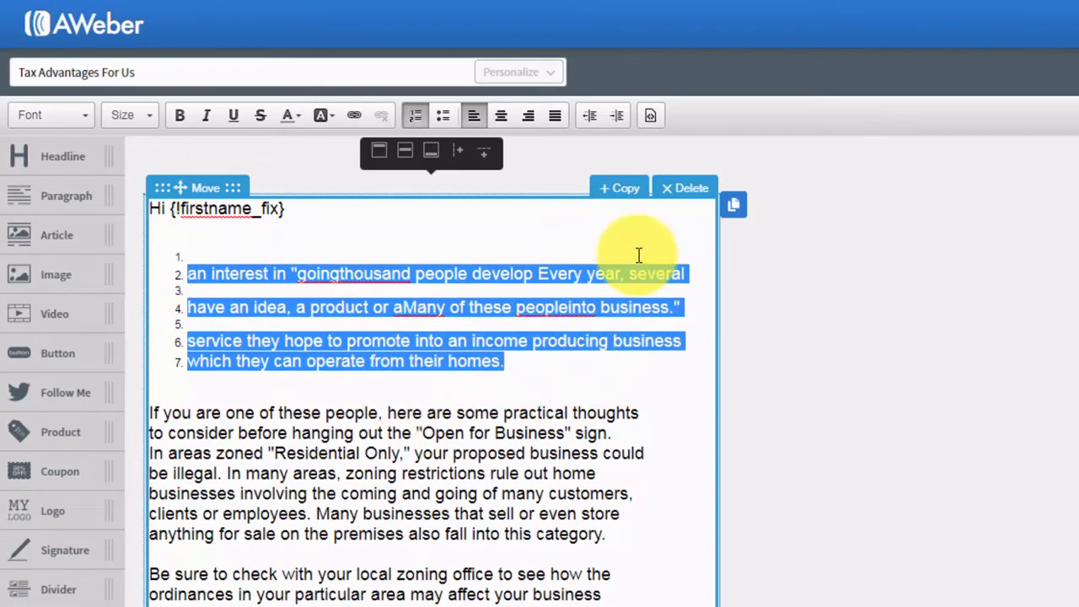
{"action": "left_click", "coordinate": [414, 116]}
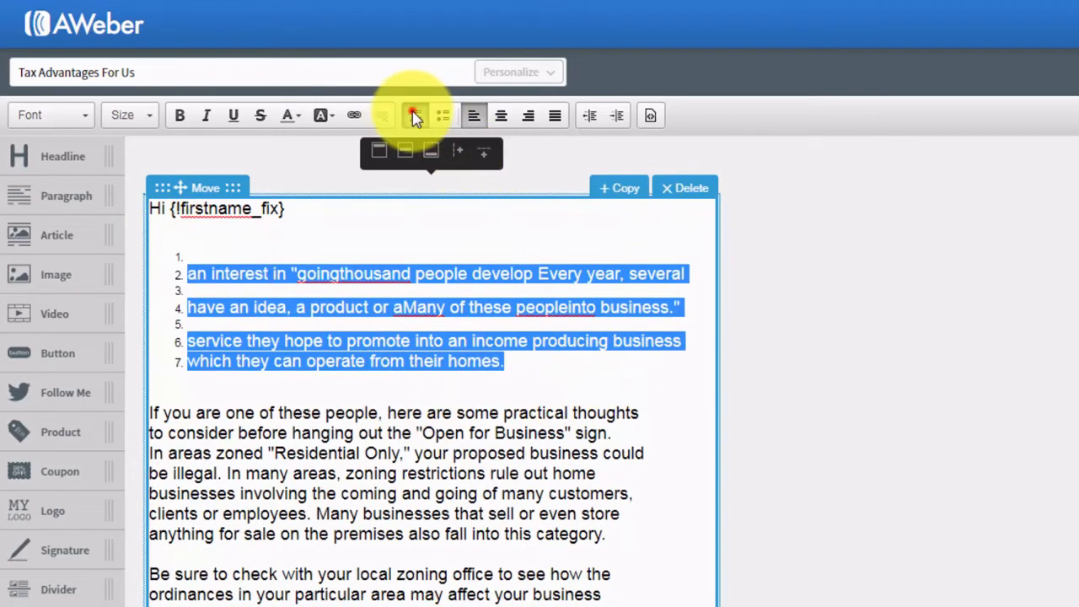
{"action": "left_click", "coordinate": [390, 350]}
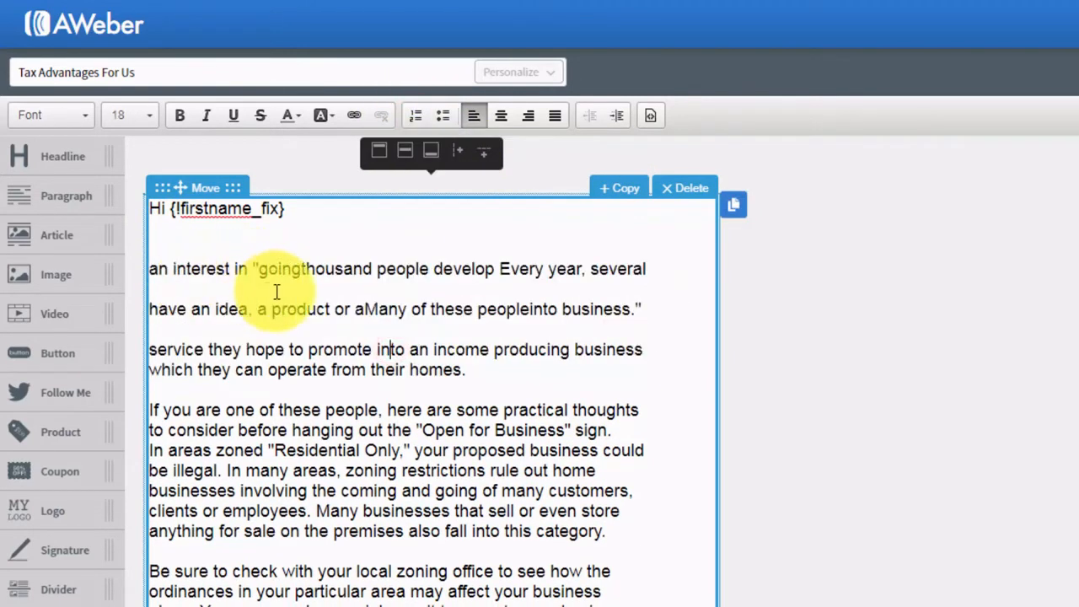
{"action": "left_click_drag", "start_coordinate": [494, 369], "coordinate": [163, 253]}
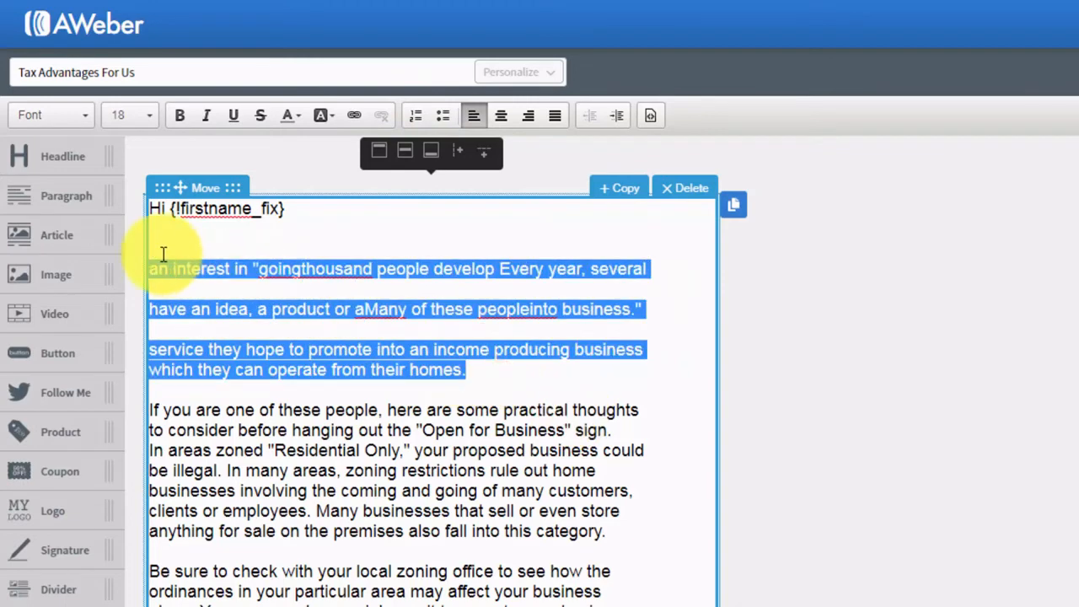
{"action": "key", "text": "Delete"}
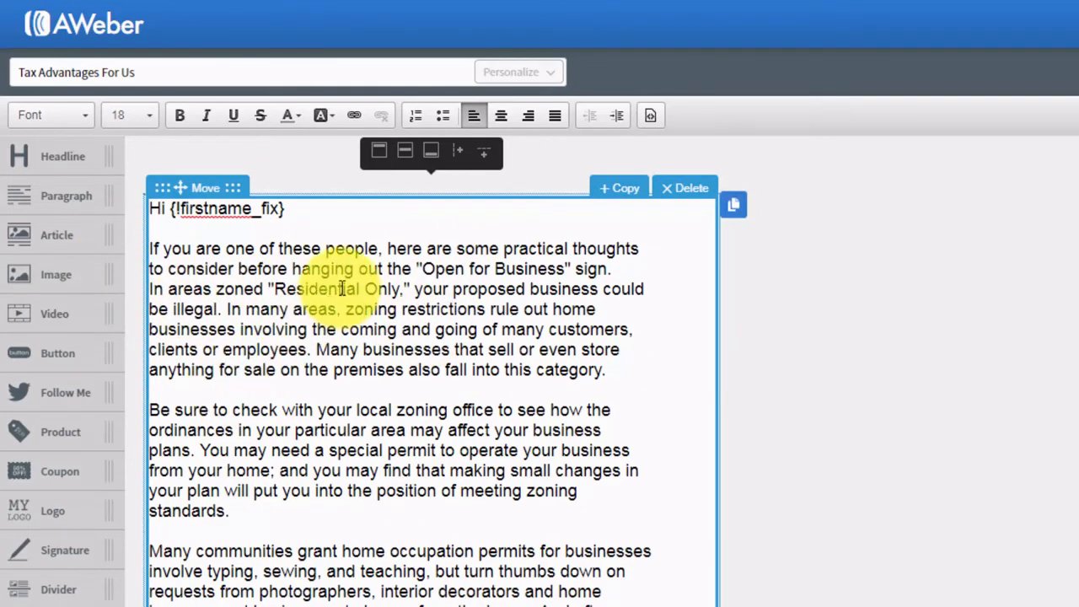
{"action": "left_click", "coordinate": [386, 342]}
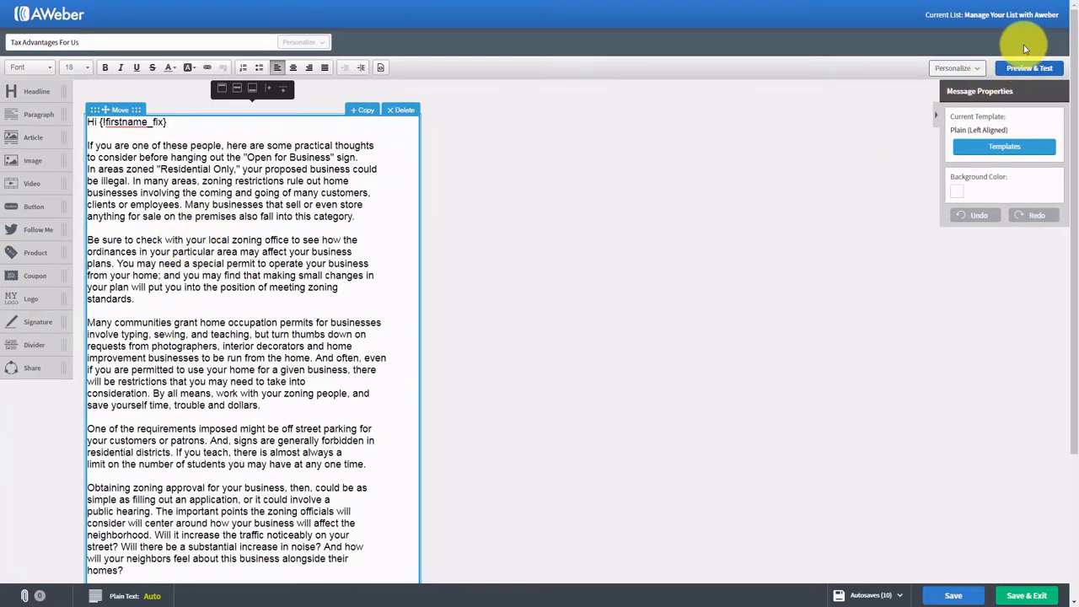
{"action": "left_click", "coordinate": [1028, 68]}
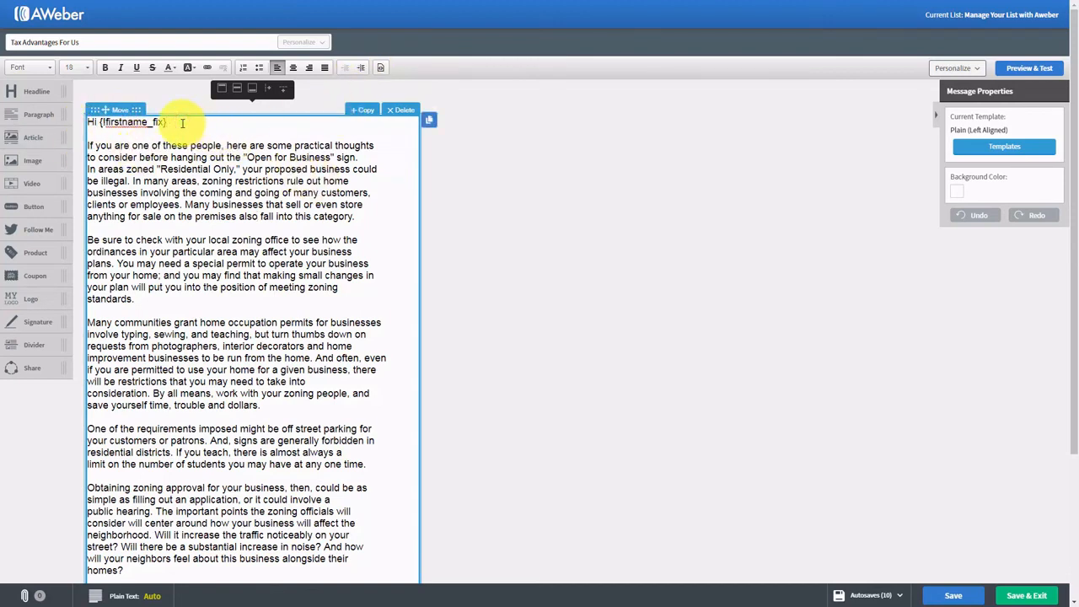
{"action": "key", "text": "Return"}
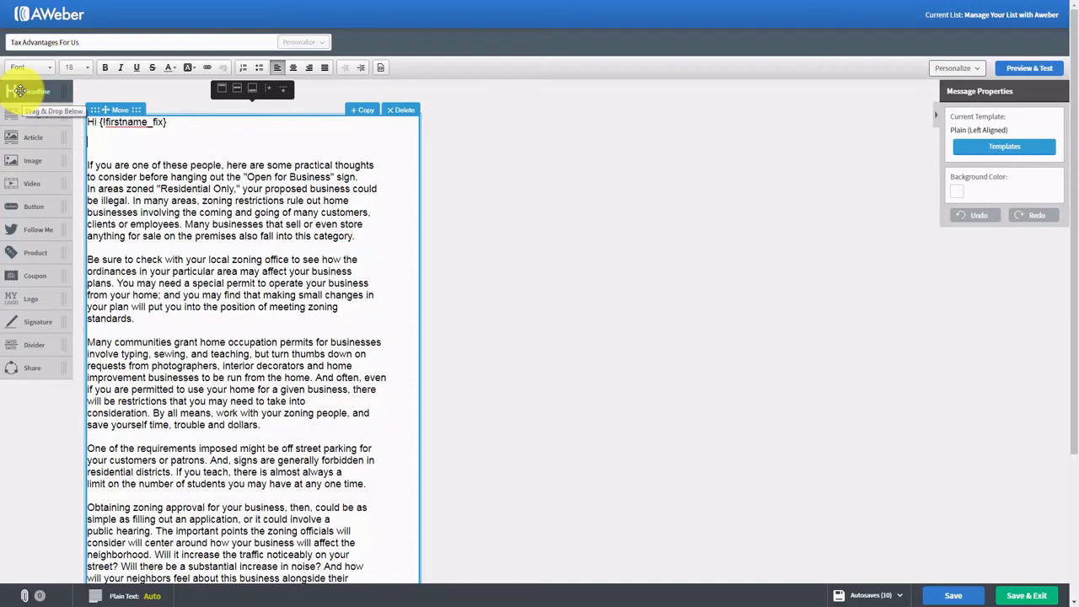
{"action": "left_click_drag", "start_coordinate": [20, 91], "coordinate": [120, 166]}
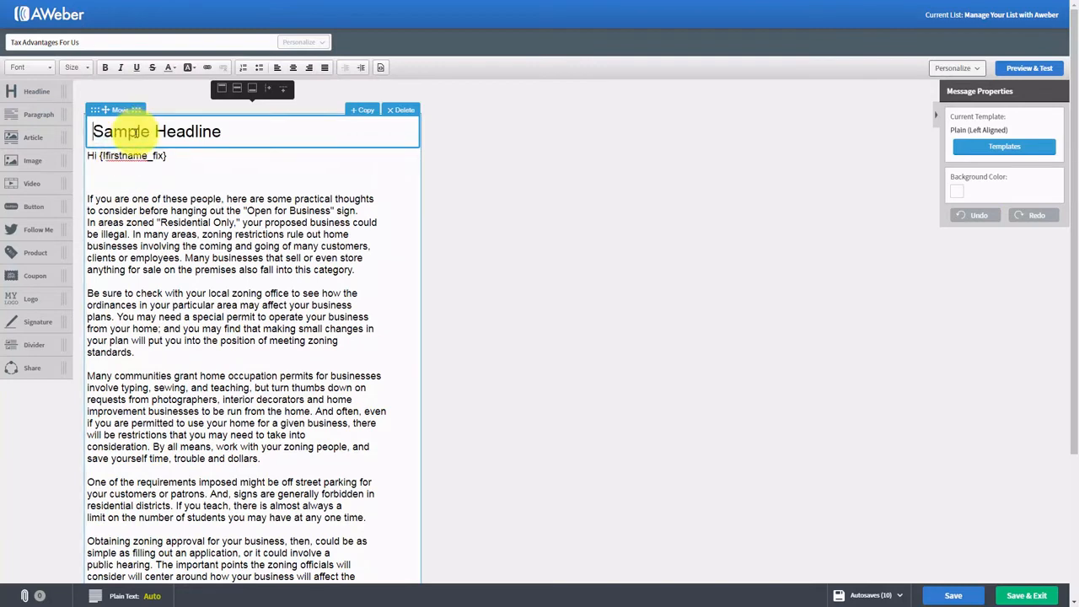
{"action": "left_click", "coordinate": [187, 135]}
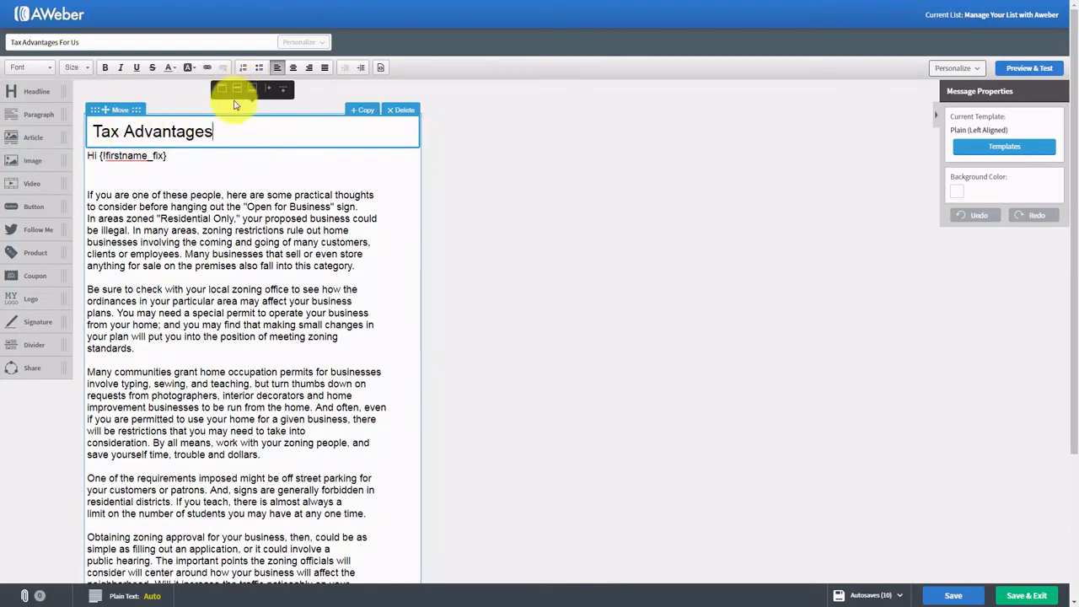
{"action": "left_click", "coordinate": [402, 112]}
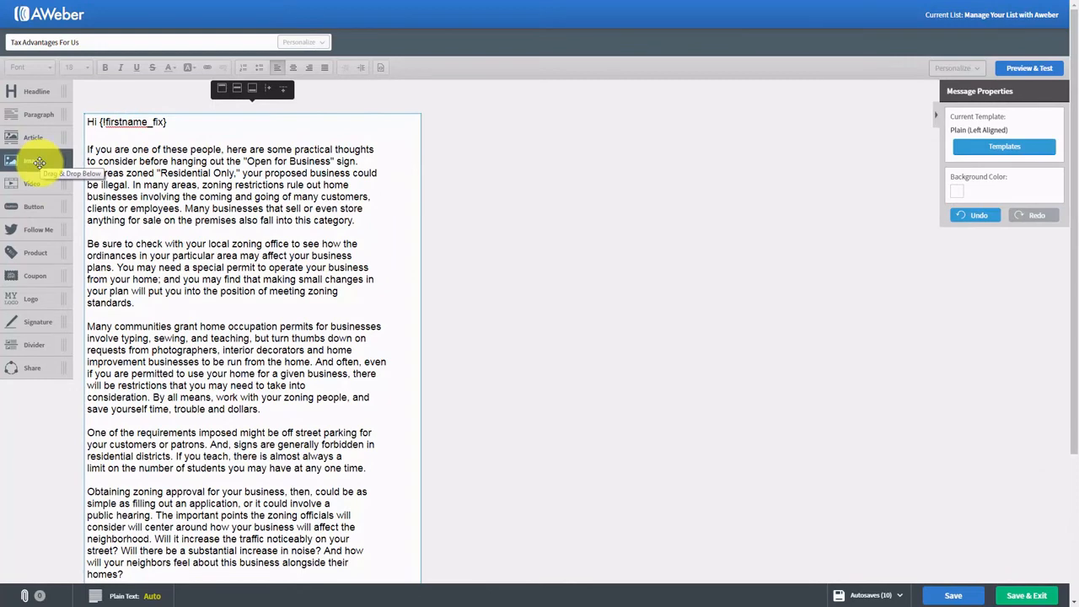
{"action": "left_click_drag", "start_coordinate": [38, 161], "coordinate": [155, 152]}
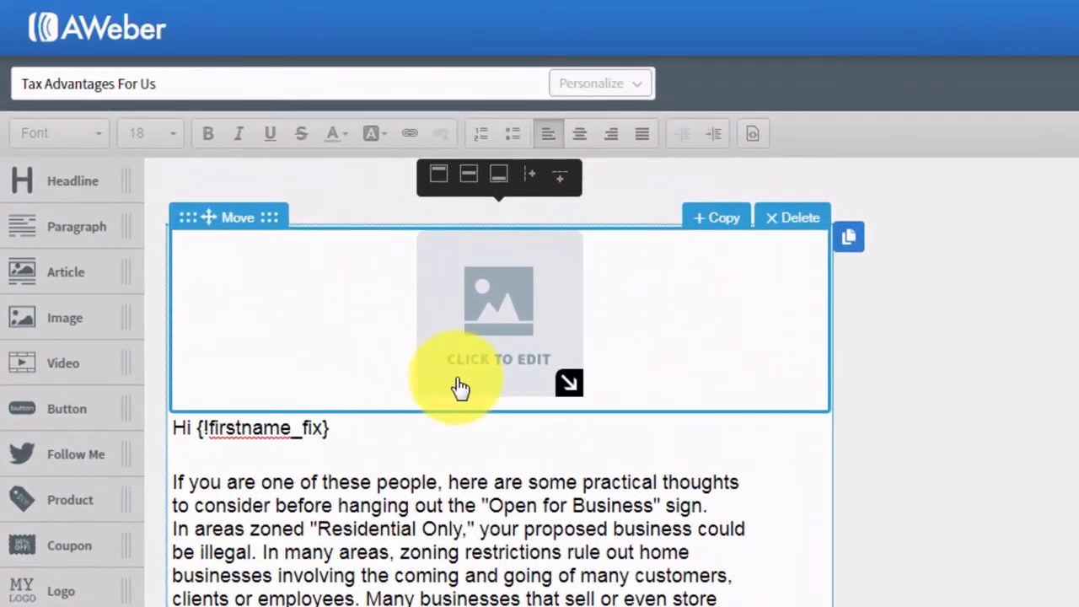
{"action": "left_click", "coordinate": [783, 220]}
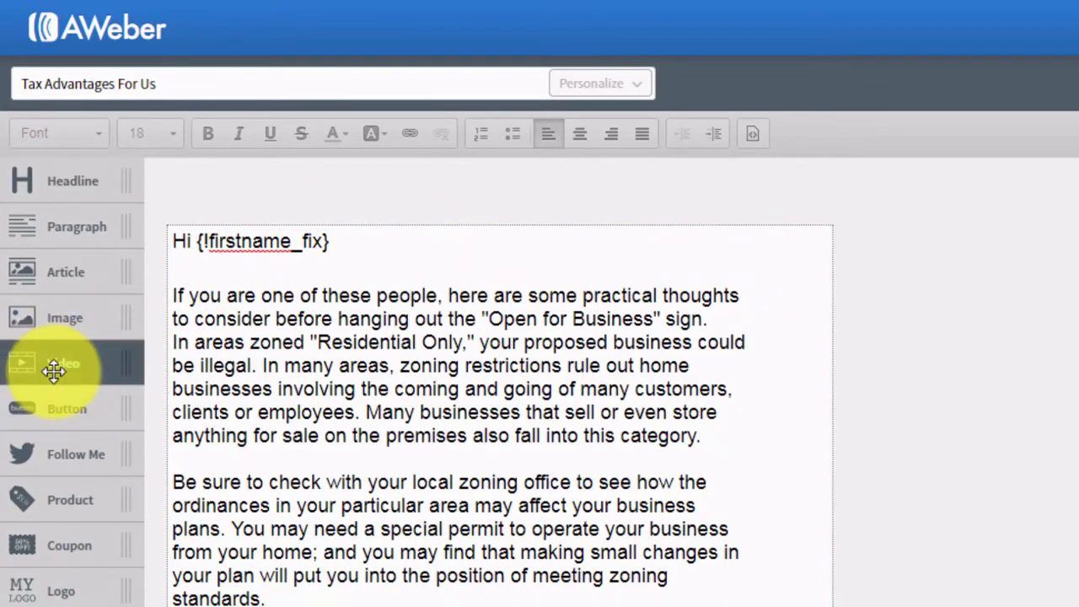
{"action": "left_click_drag", "start_coordinate": [52, 370], "coordinate": [282, 299]}
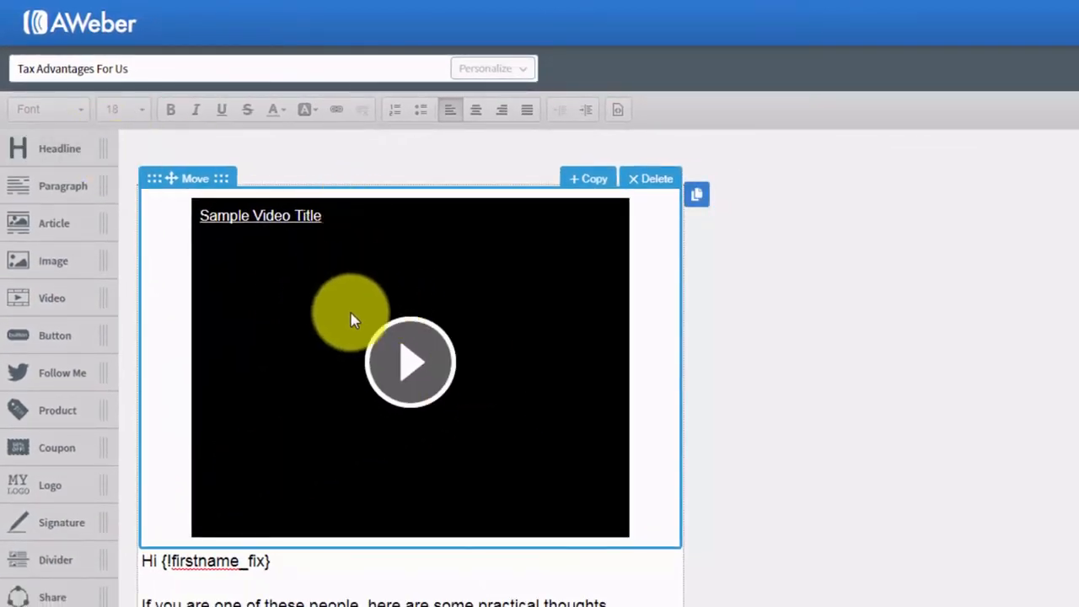
{"action": "left_click", "coordinate": [394, 310]}
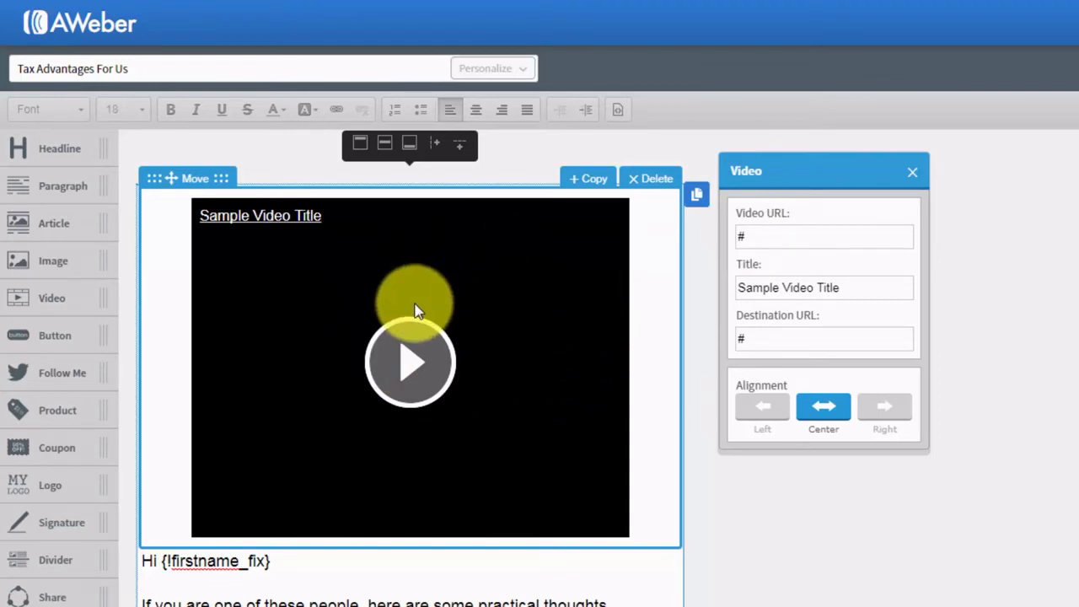
{"action": "left_click", "coordinate": [886, 263]}
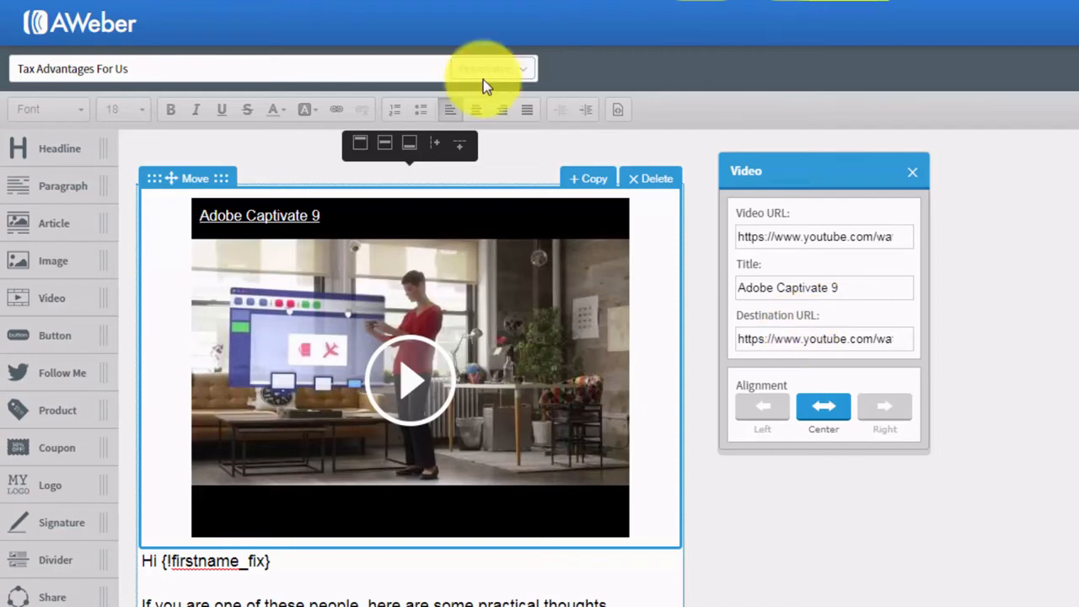
{"action": "left_click", "coordinate": [643, 182]}
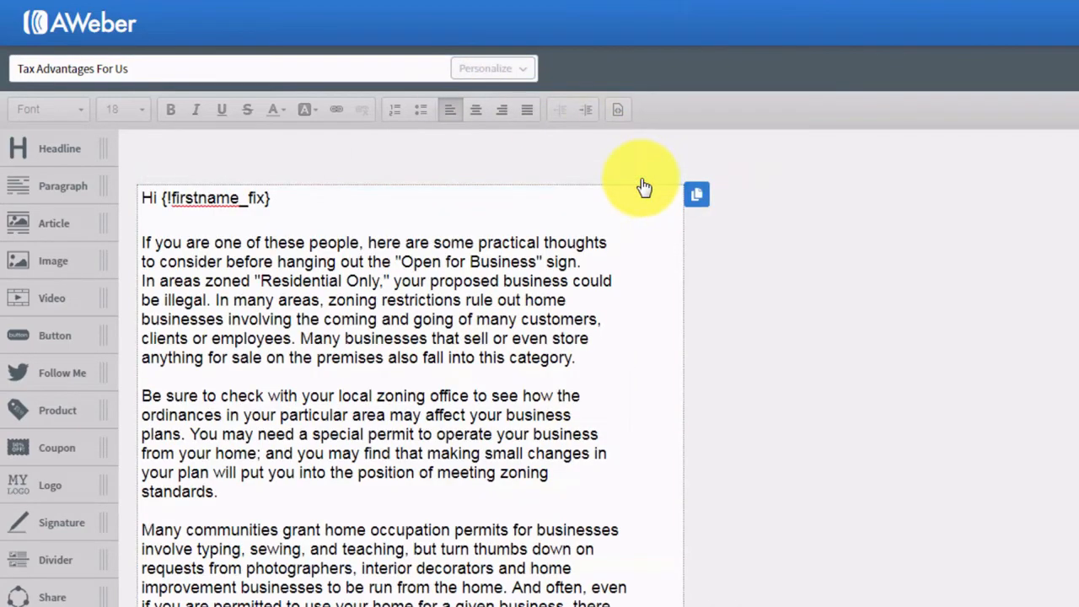
{"action": "left_click_drag", "start_coordinate": [56, 335], "coordinate": [287, 250]}
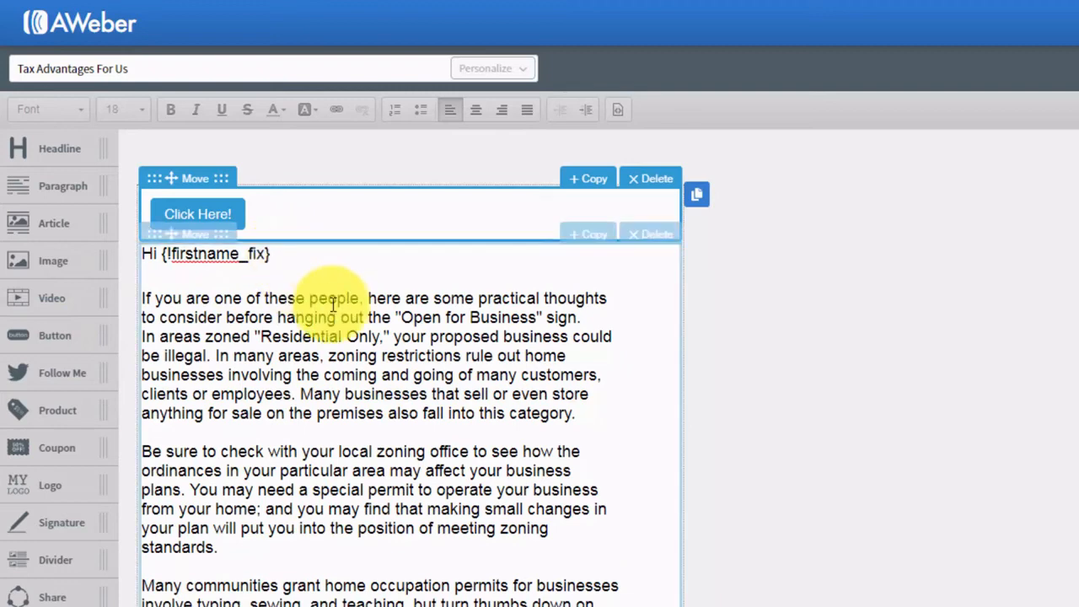
{"action": "left_click", "coordinate": [211, 212]}
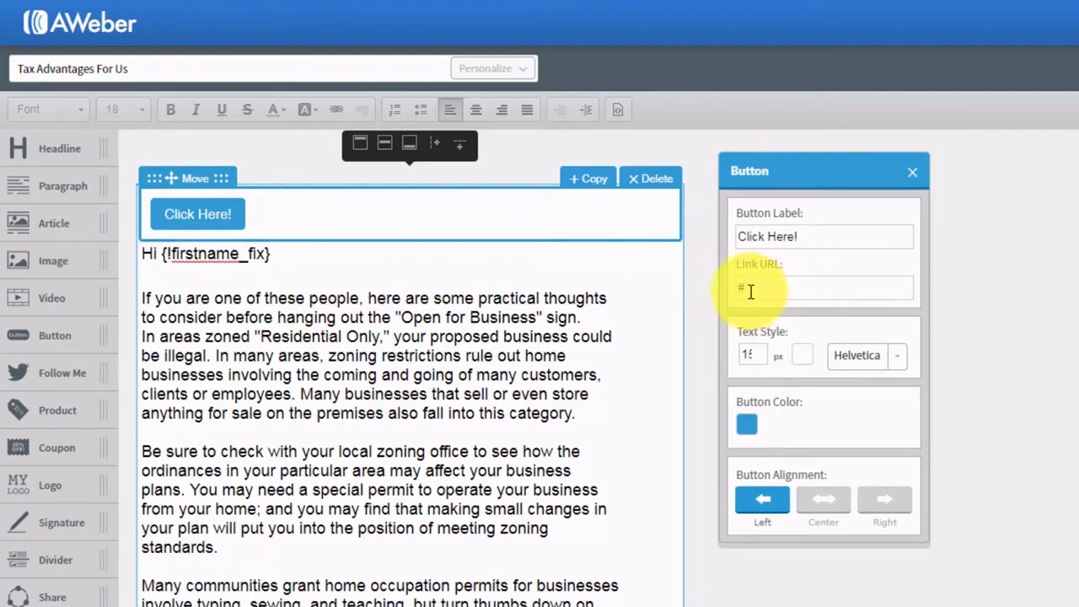
{"action": "left_click", "coordinate": [913, 174]}
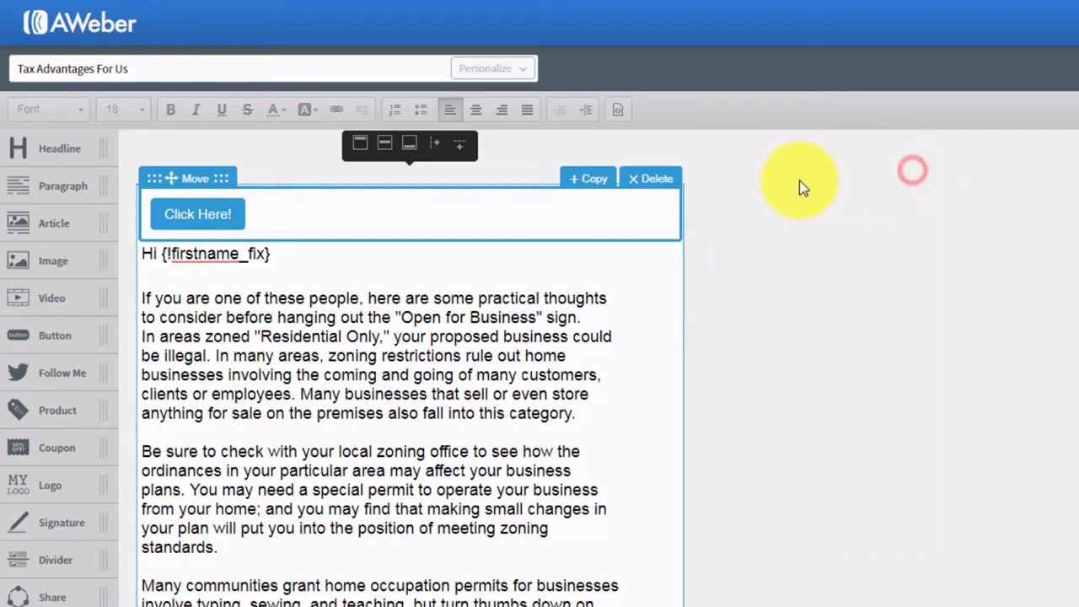
{"action": "left_click", "coordinate": [657, 178]}
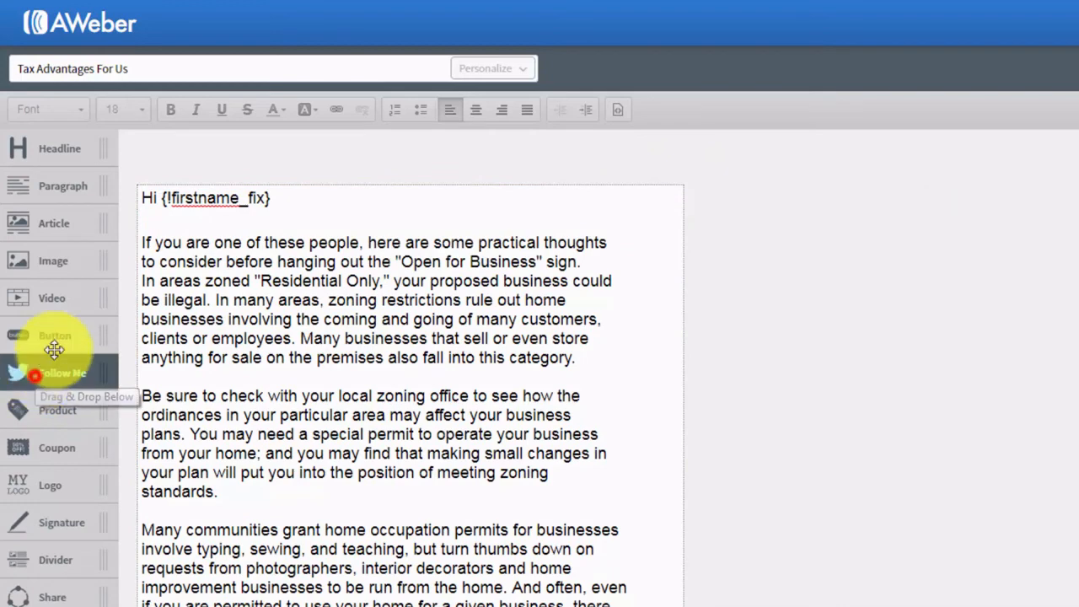
{"action": "left_click_drag", "start_coordinate": [21, 371], "coordinate": [178, 236]}
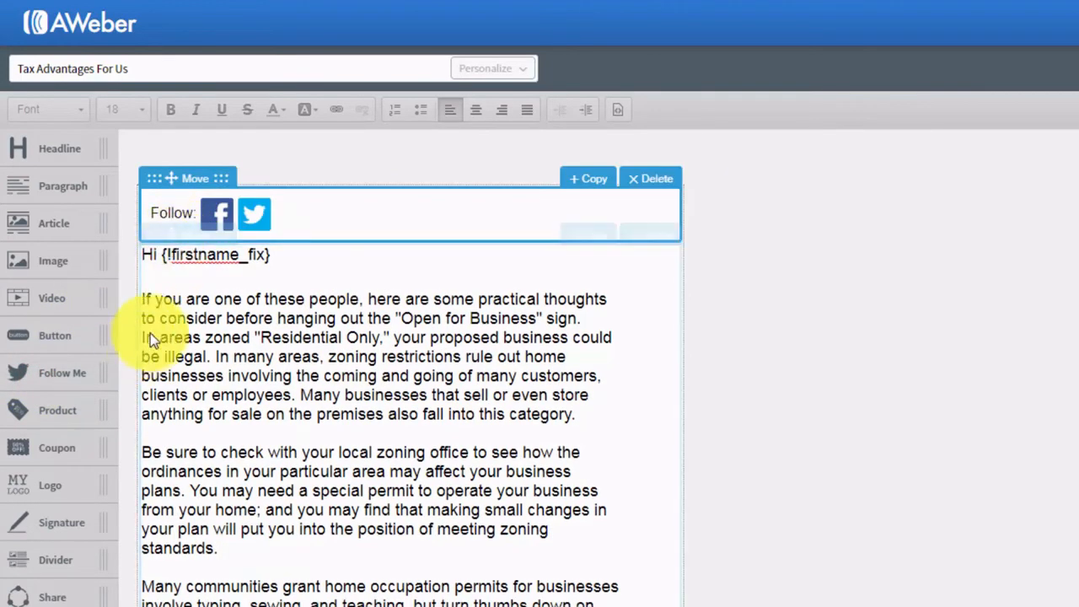
{"action": "left_click", "coordinate": [221, 216]}
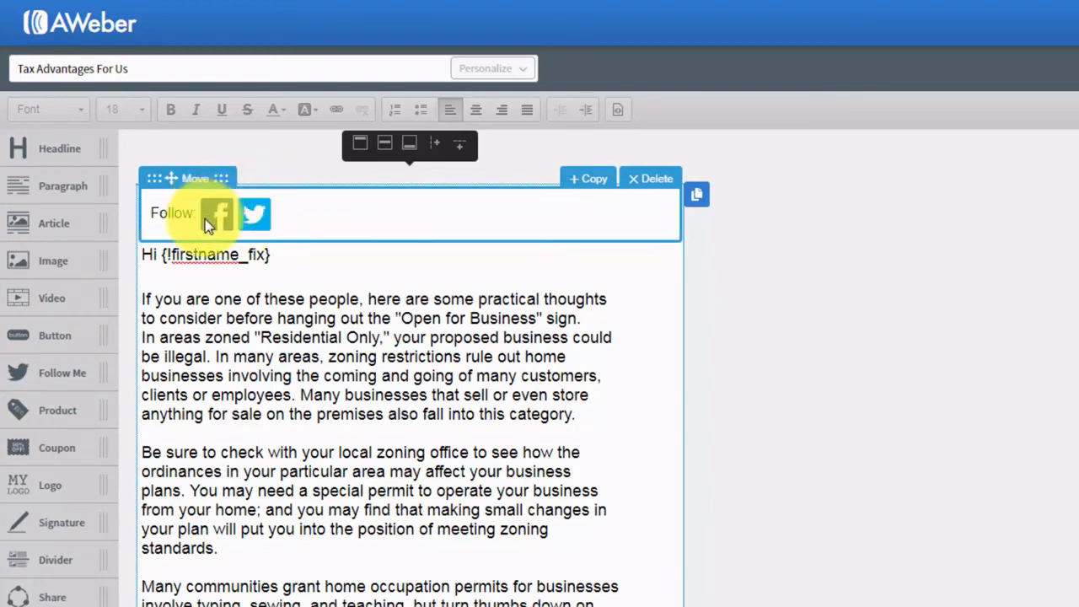
{"action": "left_click", "coordinate": [642, 183]}
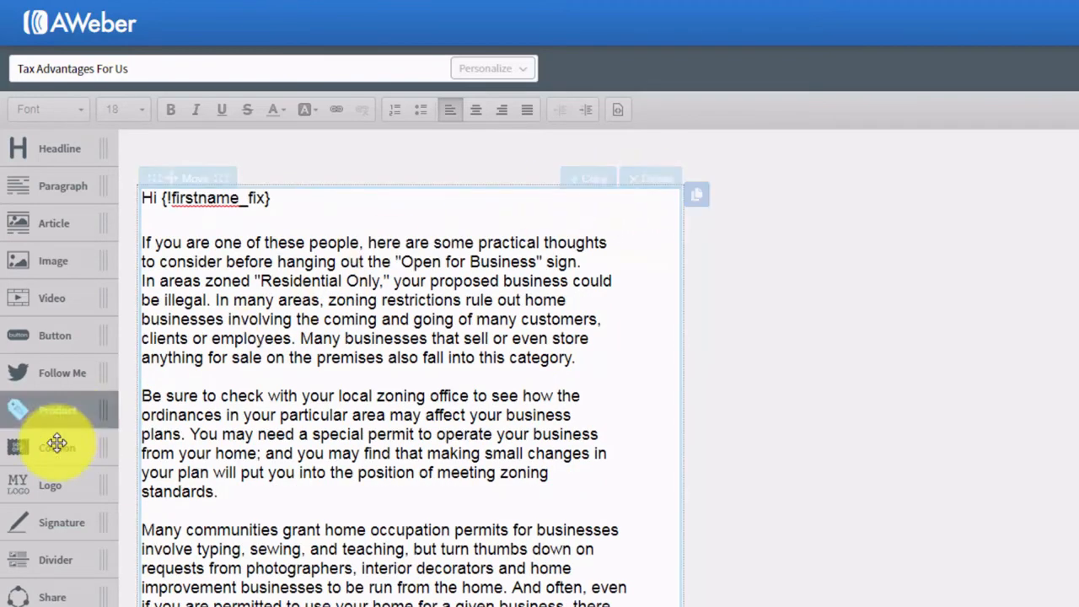
{"action": "left_click_drag", "start_coordinate": [53, 414], "coordinate": [252, 251]}
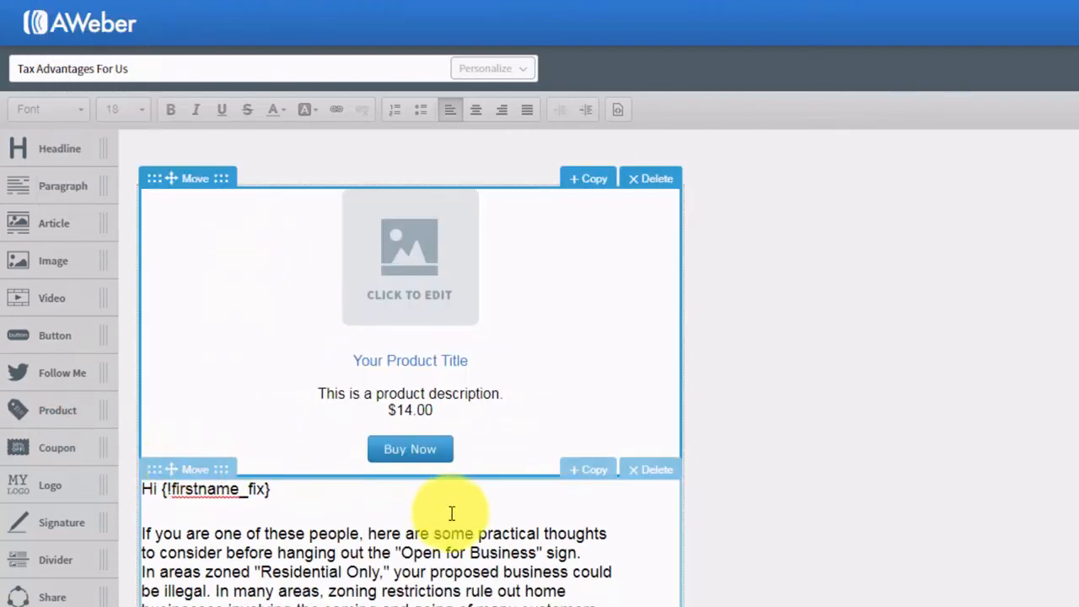
{"action": "left_click", "coordinate": [407, 289]}
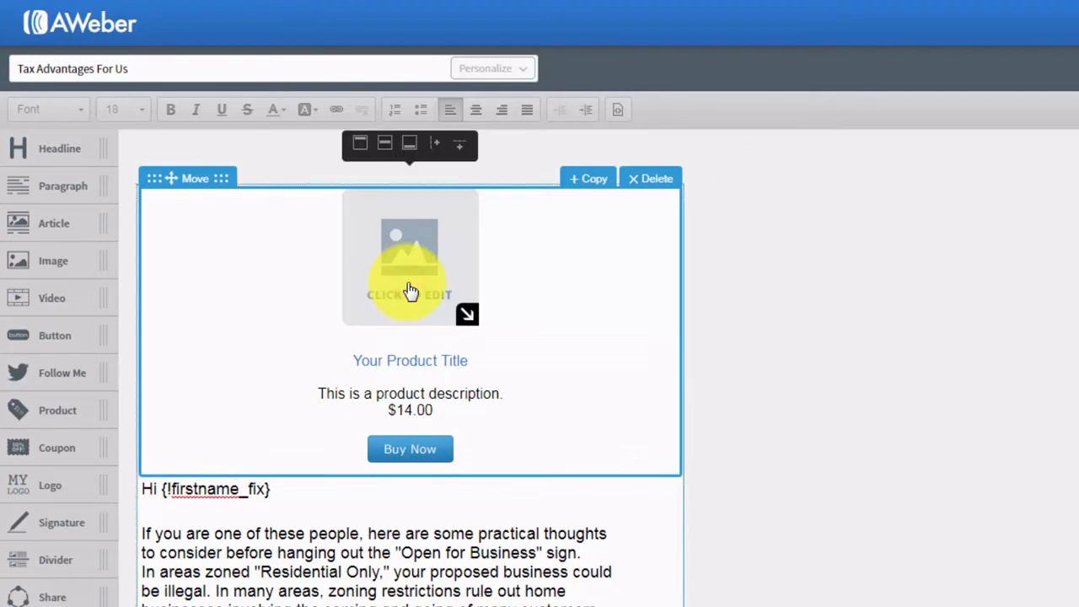
{"action": "left_click", "coordinate": [404, 289]}
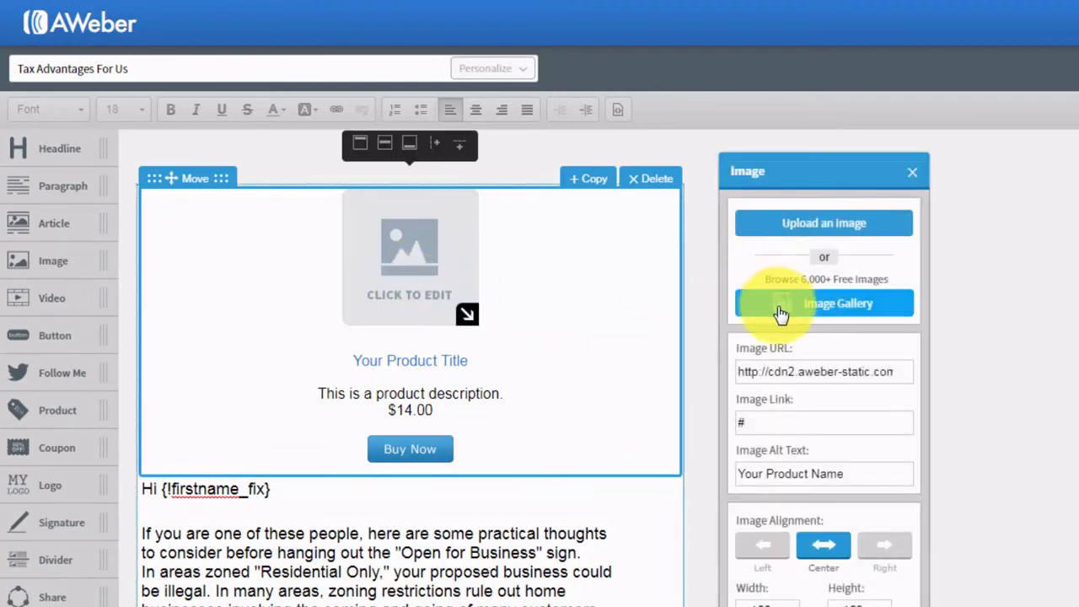
{"action": "left_click", "coordinate": [911, 173]}
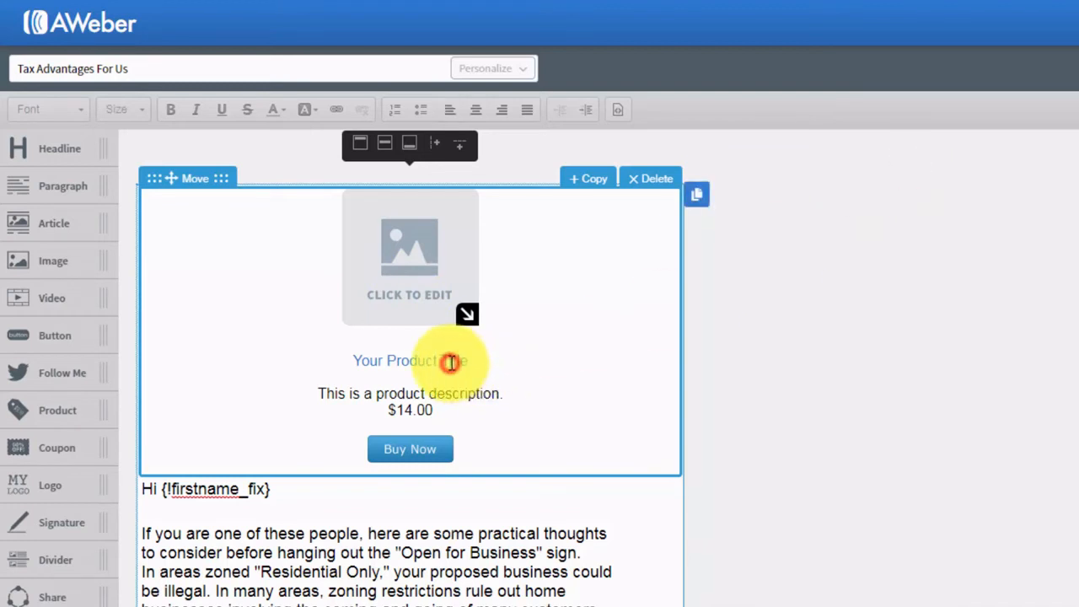
{"action": "left_click", "coordinate": [420, 444]}
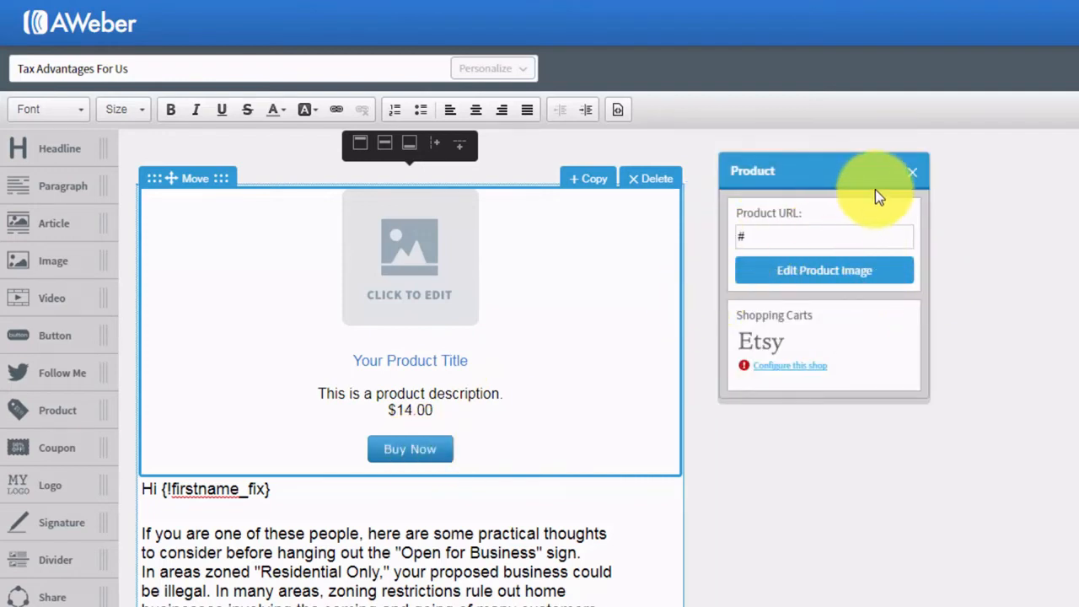
{"action": "left_click", "coordinate": [910, 174]}
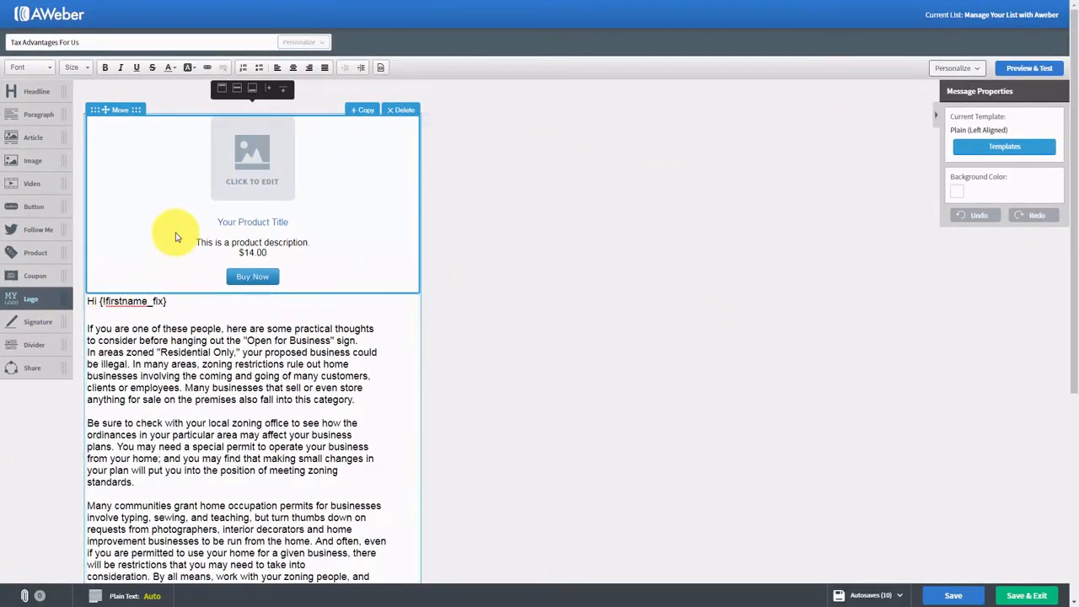
{"action": "left_click", "coordinate": [401, 111]}
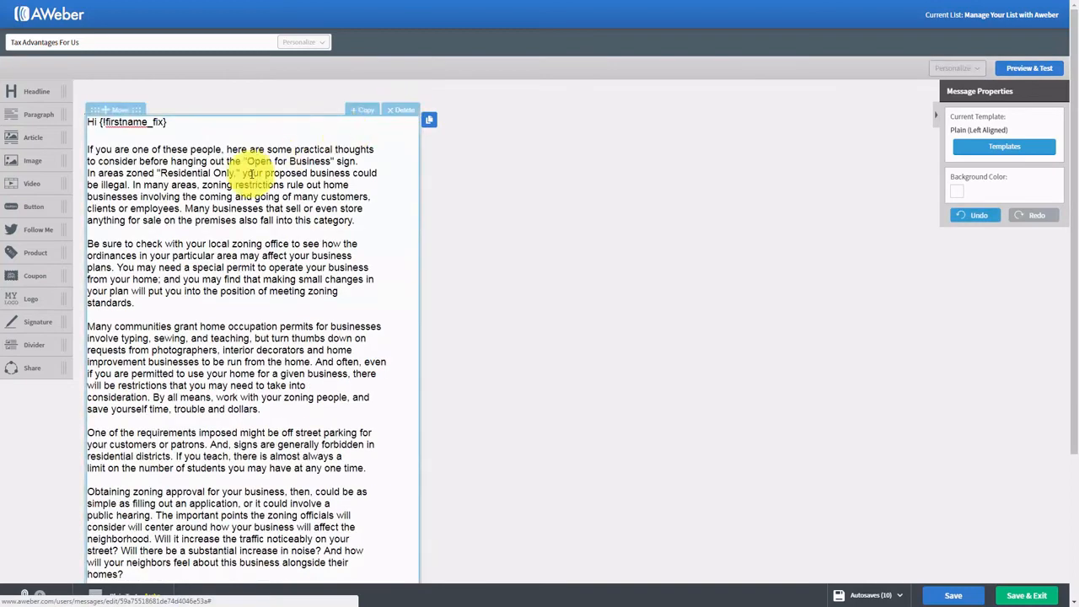
{"action": "left_click_drag", "start_coordinate": [27, 279], "coordinate": [231, 154]}
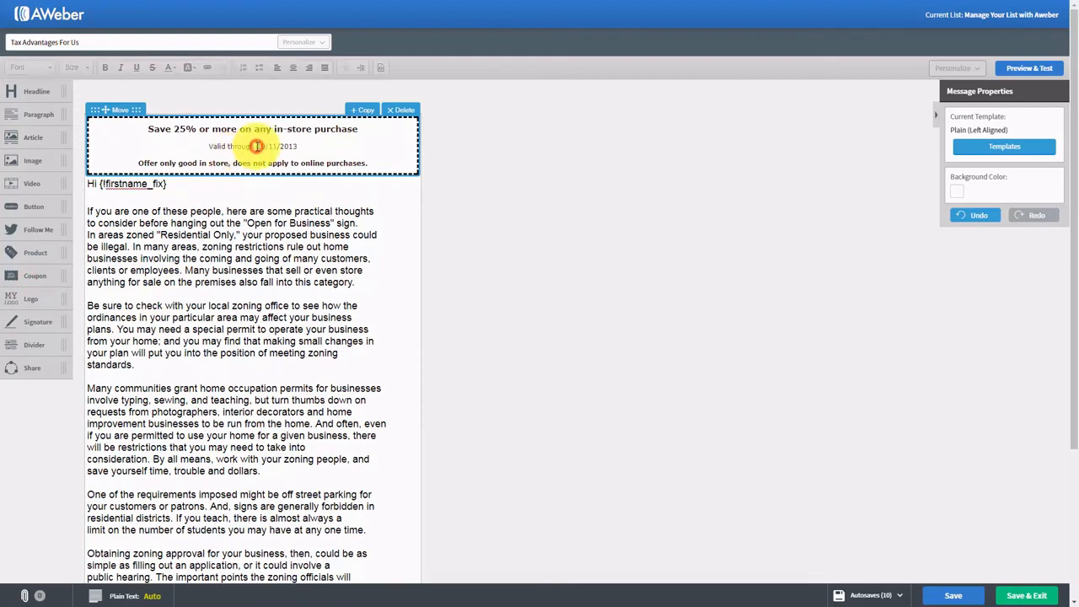
{"action": "left_click", "coordinate": [256, 146]}
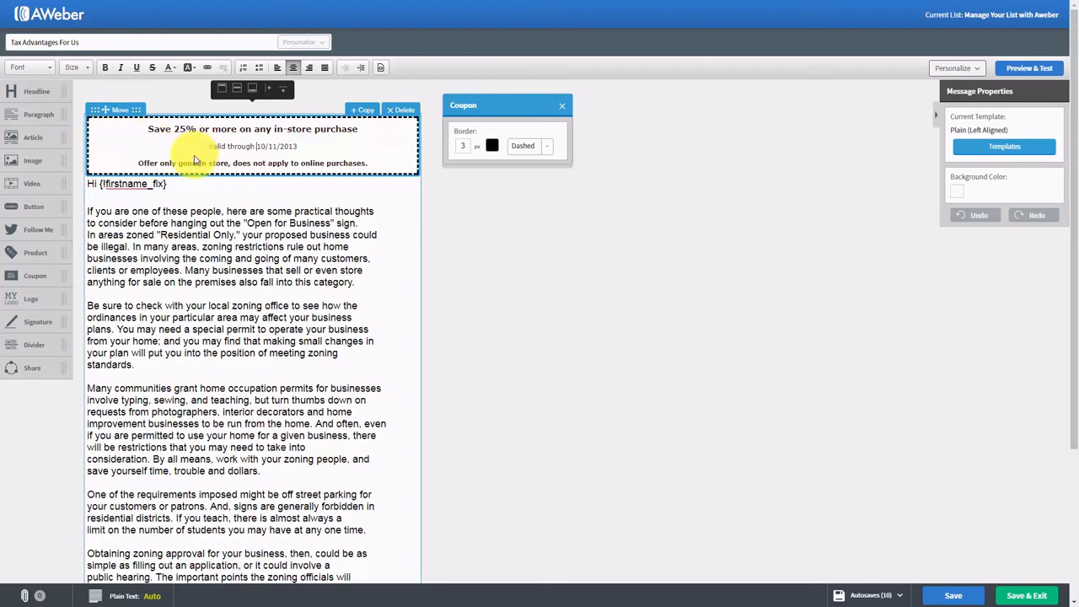
{"action": "left_click", "coordinate": [561, 106]}
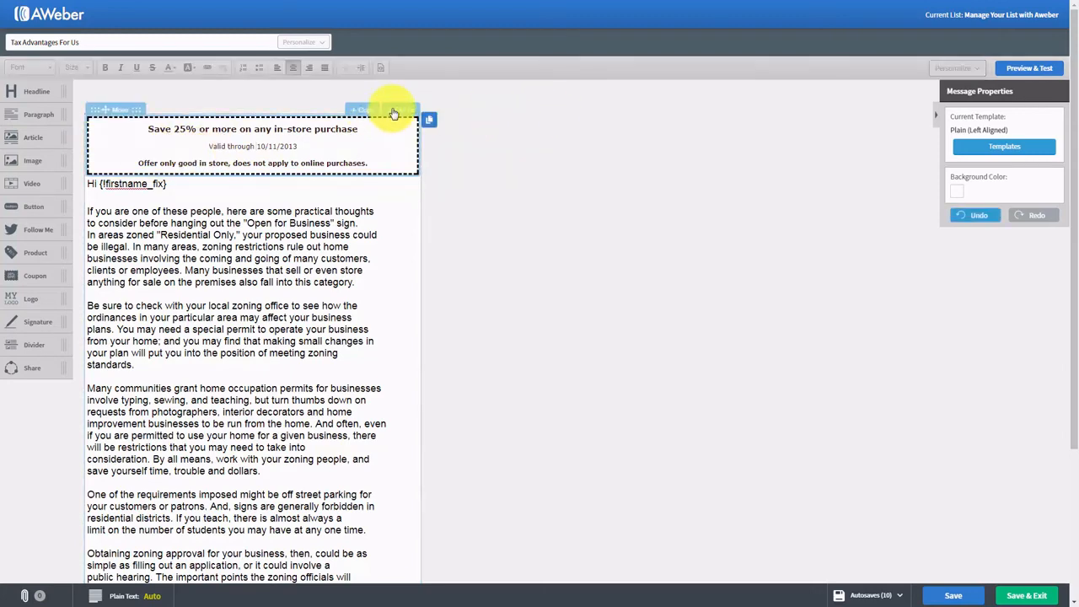
{"action": "left_click", "coordinate": [394, 111]}
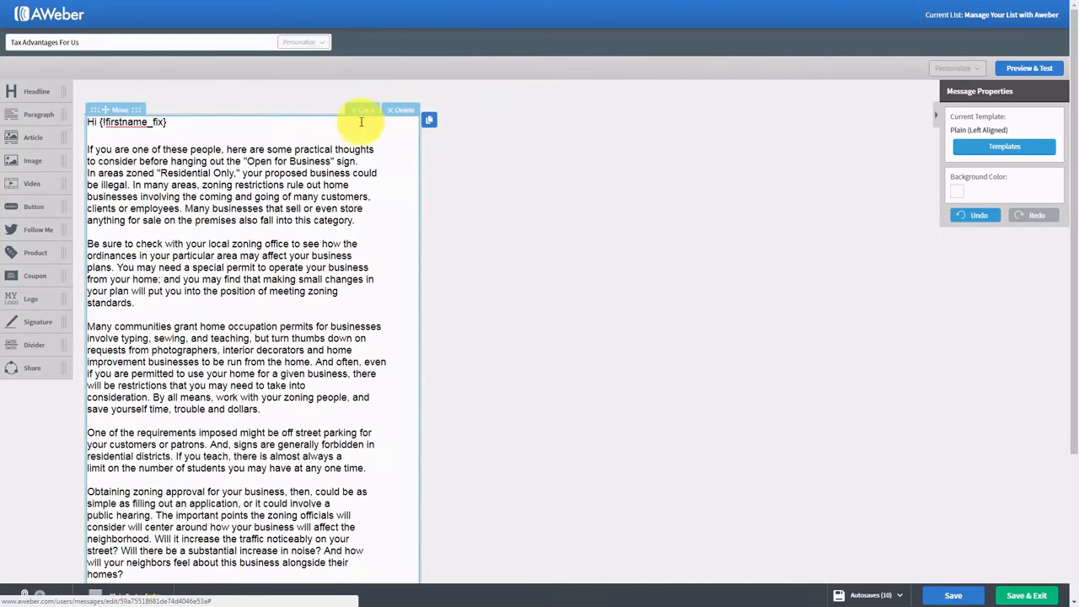
{"action": "left_click_drag", "start_coordinate": [30, 303], "coordinate": [137, 174]}
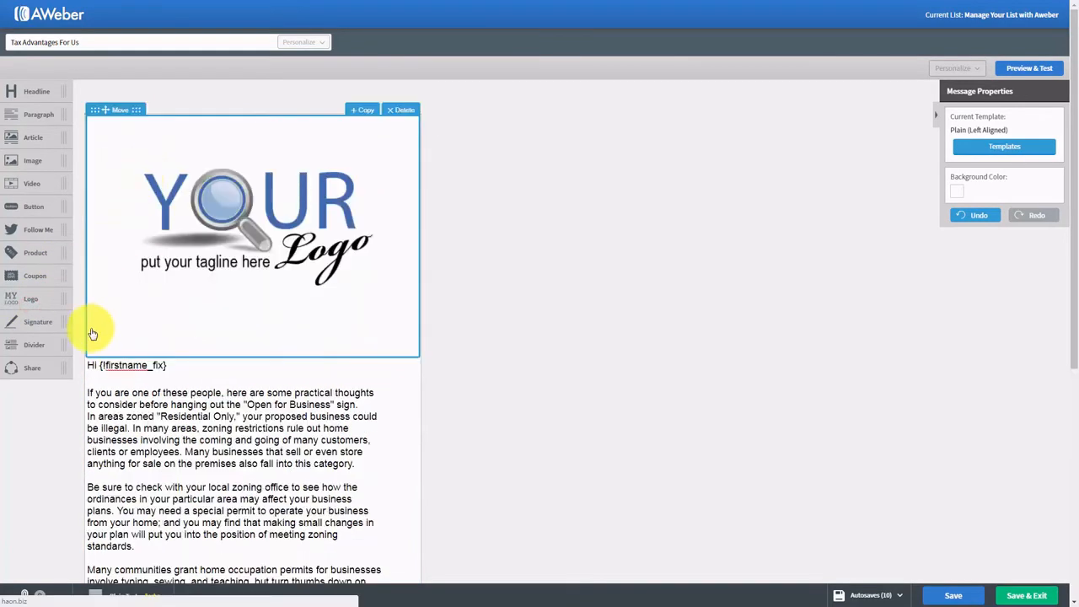
{"action": "left_click", "coordinate": [243, 224]}
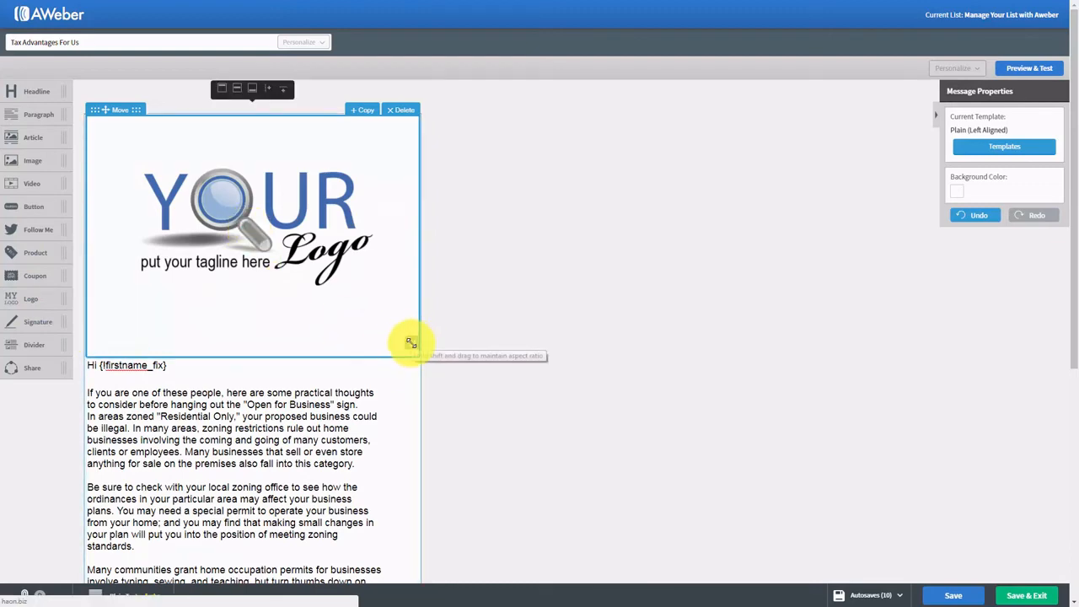
{"action": "left_click_drag", "start_coordinate": [411, 342], "coordinate": [262, 212]}
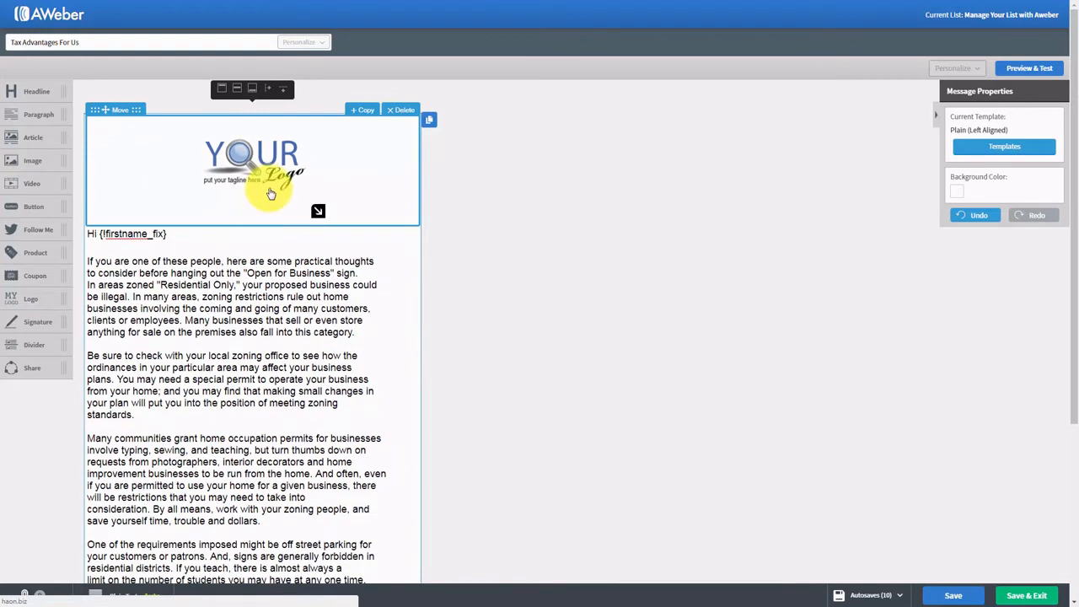
{"action": "left_click", "coordinate": [269, 190]}
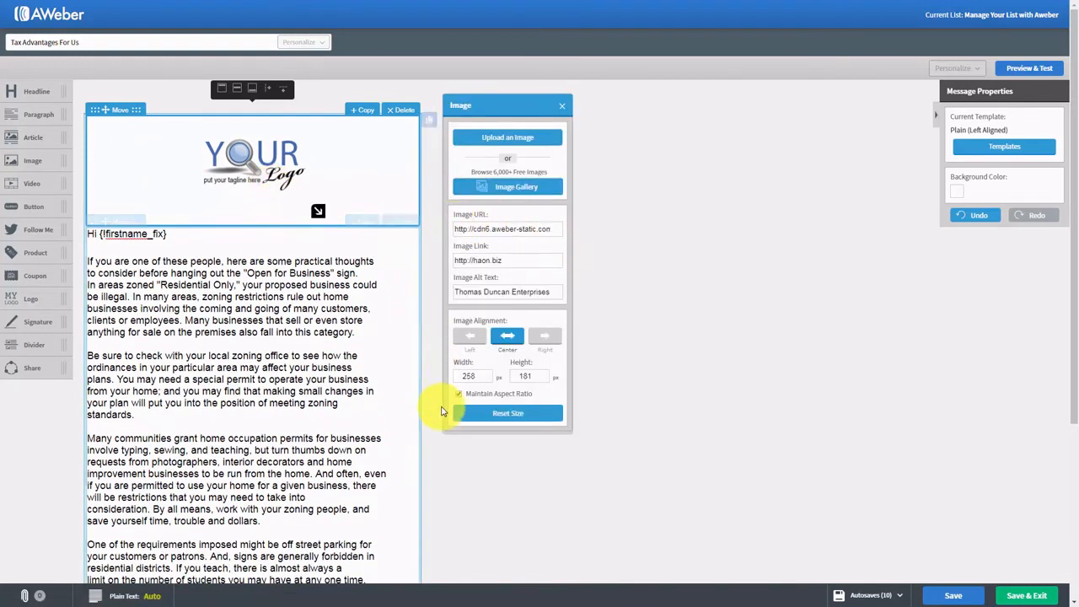
{"action": "left_click", "coordinate": [561, 107]}
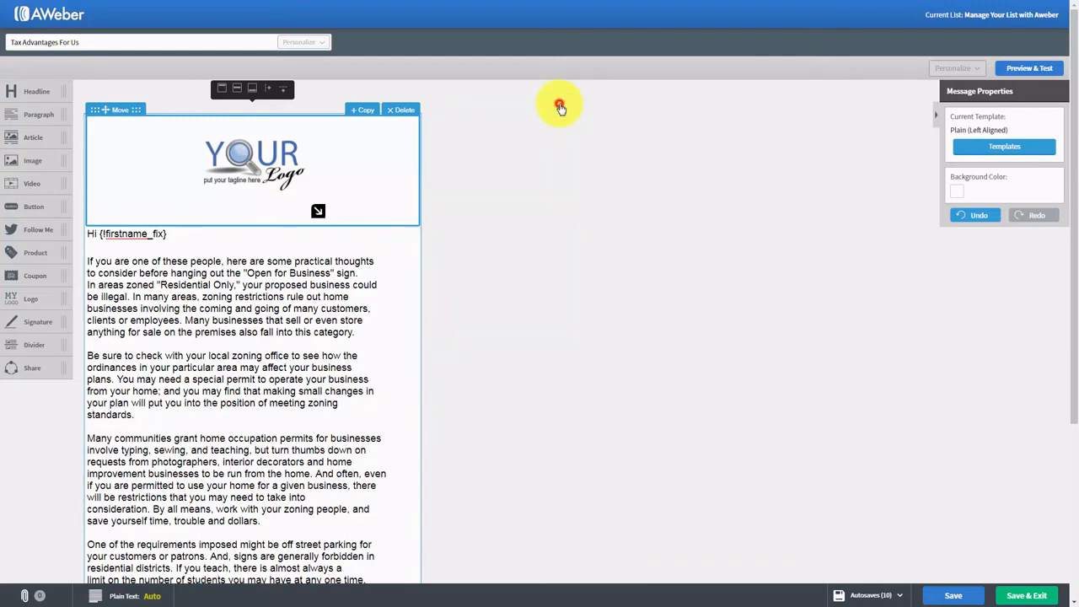
{"action": "left_click", "coordinate": [412, 112]}
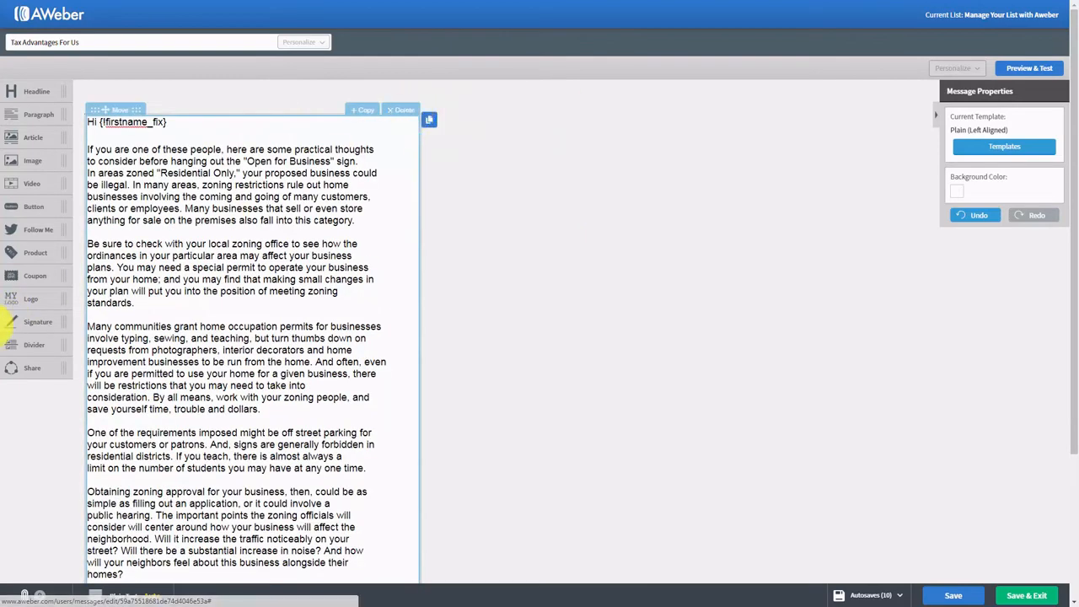
{"action": "scroll", "coordinate": [217, 322], "scroll_direction": "down", "scroll_amount": 2}
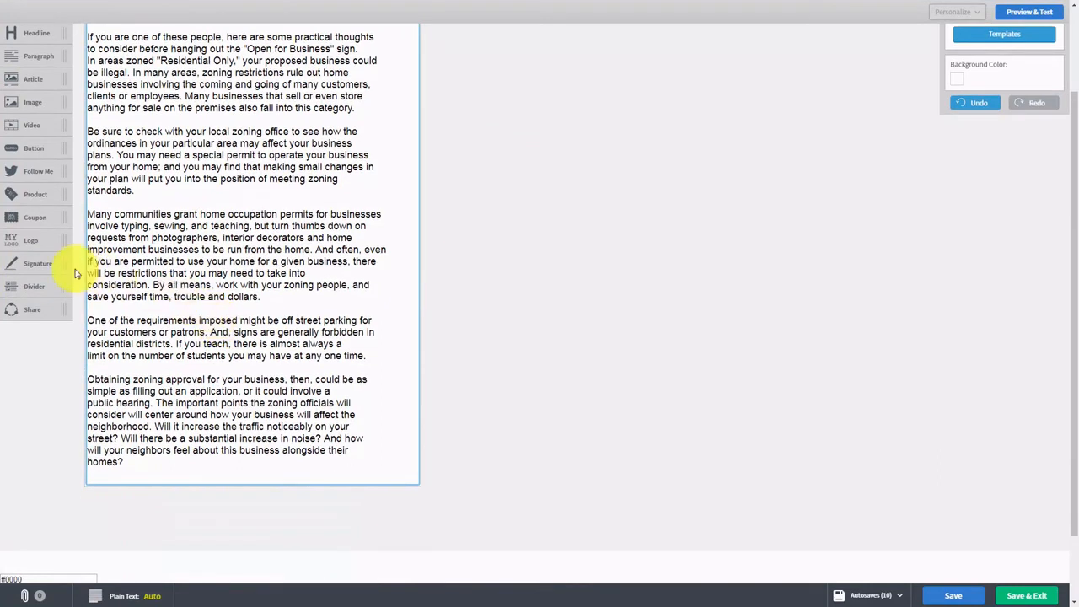
{"action": "left_click_drag", "start_coordinate": [34, 263], "coordinate": [152, 453]}
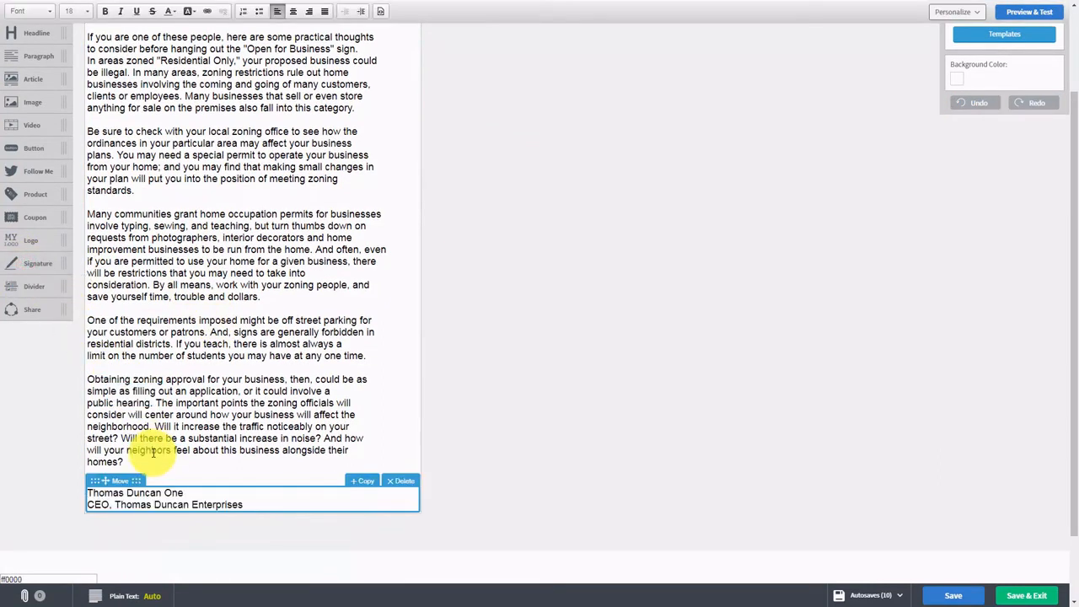
{"action": "left_click", "coordinate": [400, 481]}
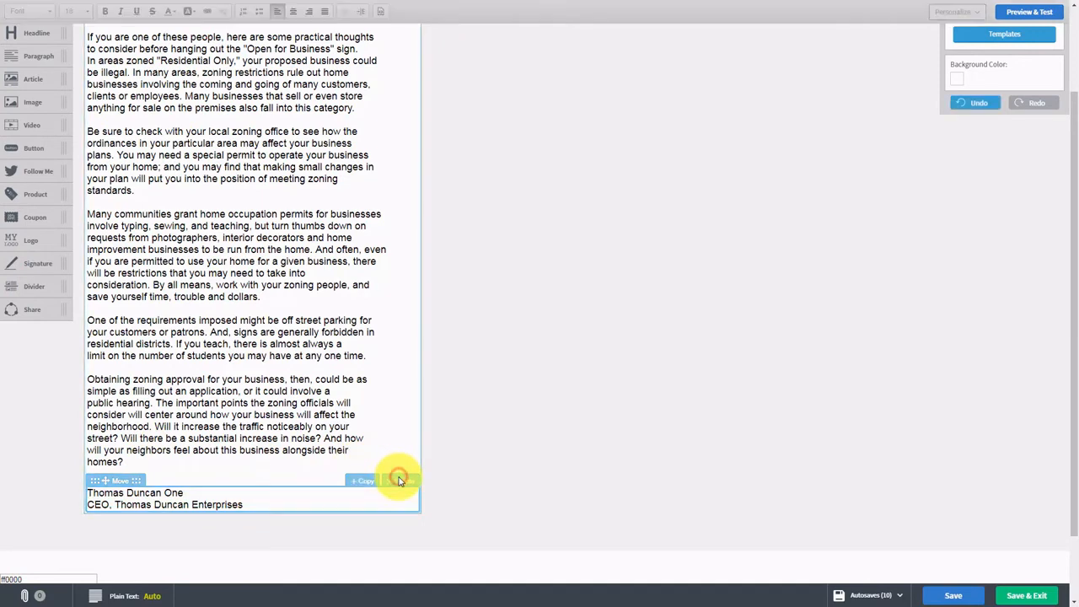
{"action": "left_click", "coordinate": [400, 483]}
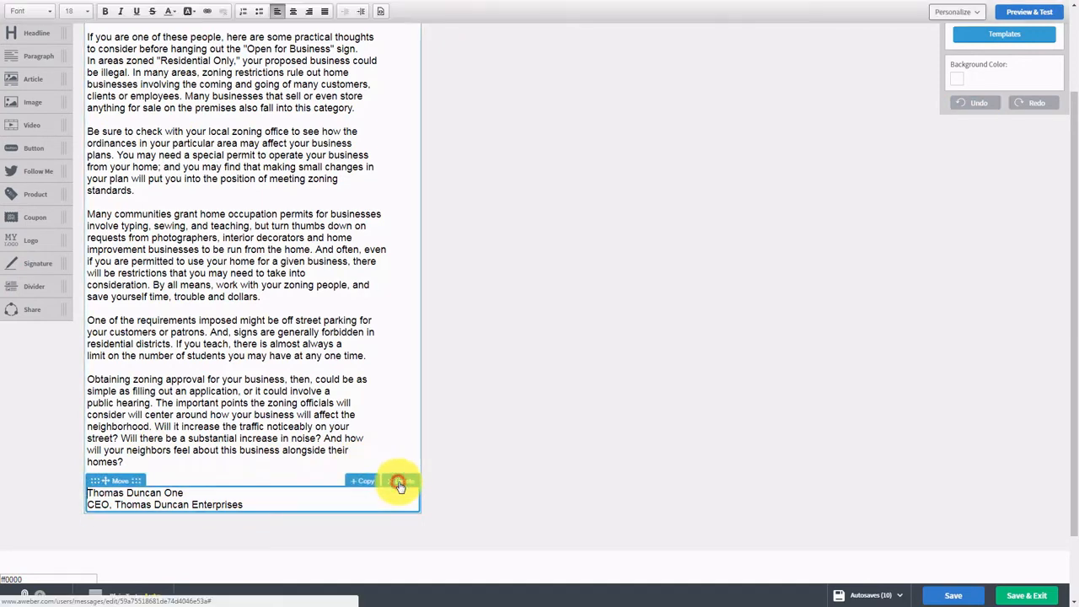
{"action": "left_click", "coordinate": [400, 482]}
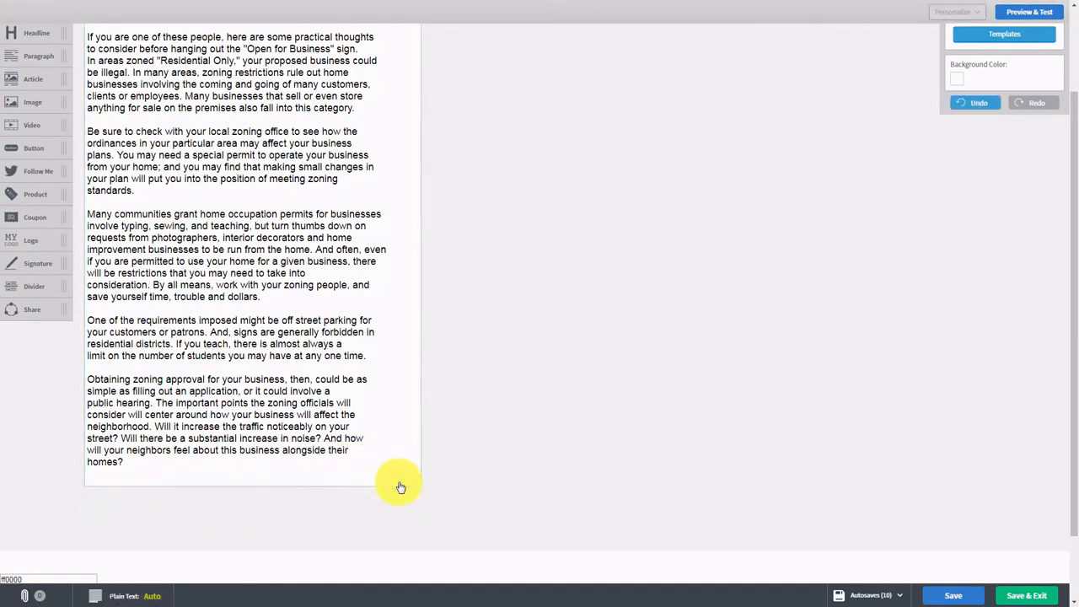
{"action": "left_click_drag", "start_coordinate": [28, 287], "coordinate": [118, 381]}
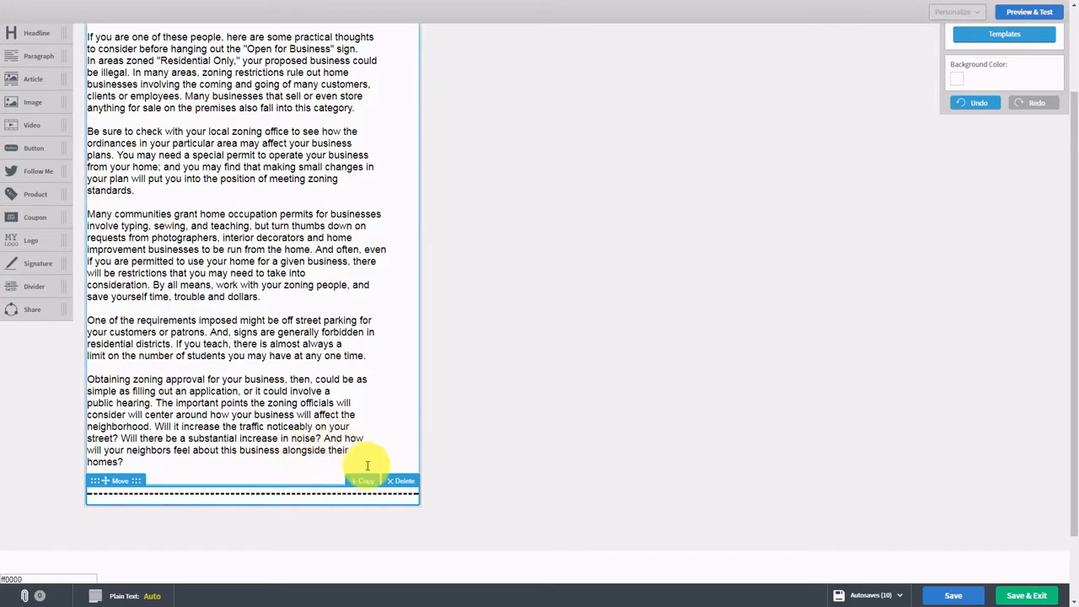
{"action": "left_click", "coordinate": [394, 480]}
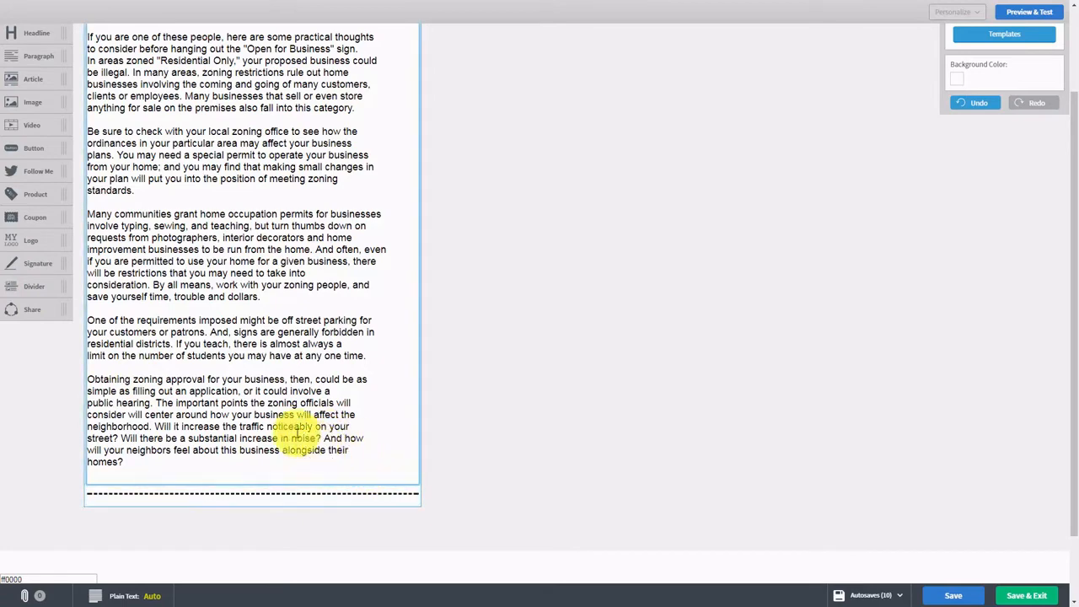
{"action": "left_click", "coordinate": [258, 413]}
{"action": "scroll", "coordinate": [308, 457], "scroll_direction": "down", "scroll_amount": 1}
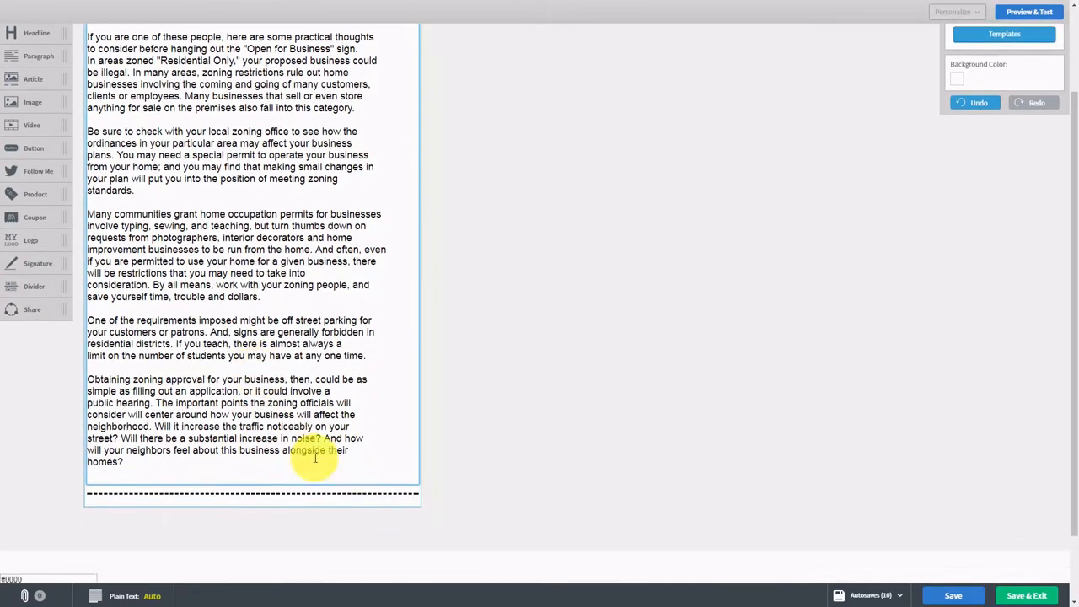
{"action": "left_click", "coordinate": [401, 487]}
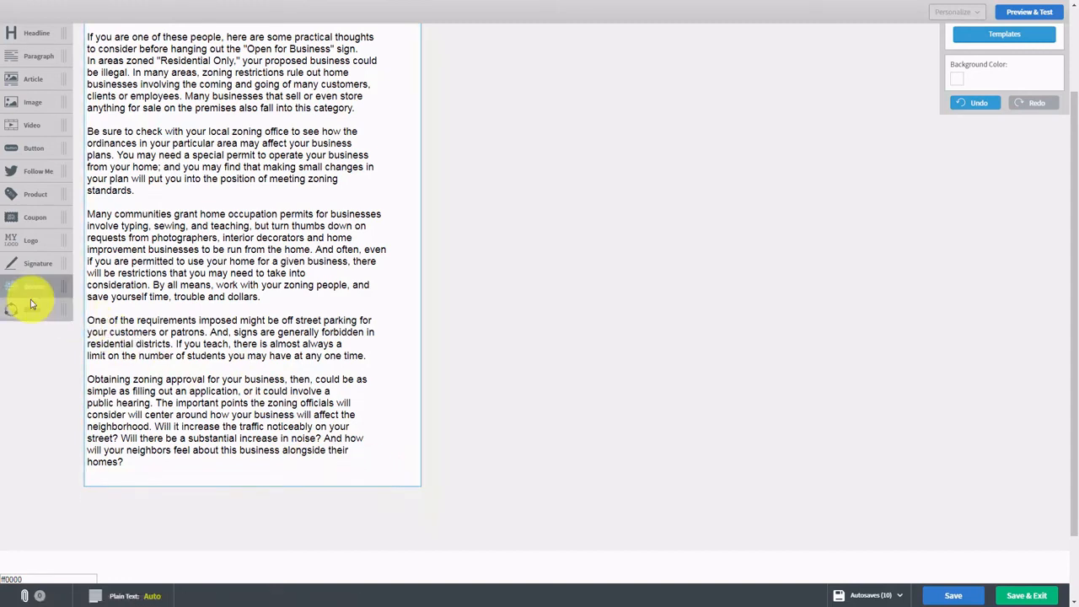
{"action": "left_click_drag", "start_coordinate": [25, 309], "coordinate": [196, 514]}
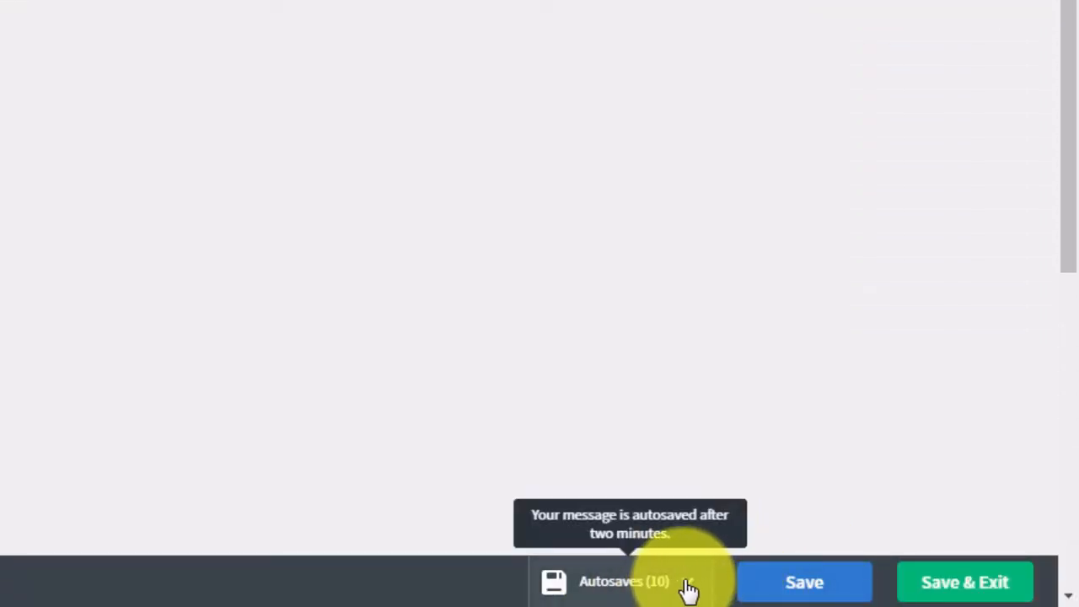
- Open the Autosaves list of saved versions and close it again
{"action": "left_click", "coordinate": [687, 588]}
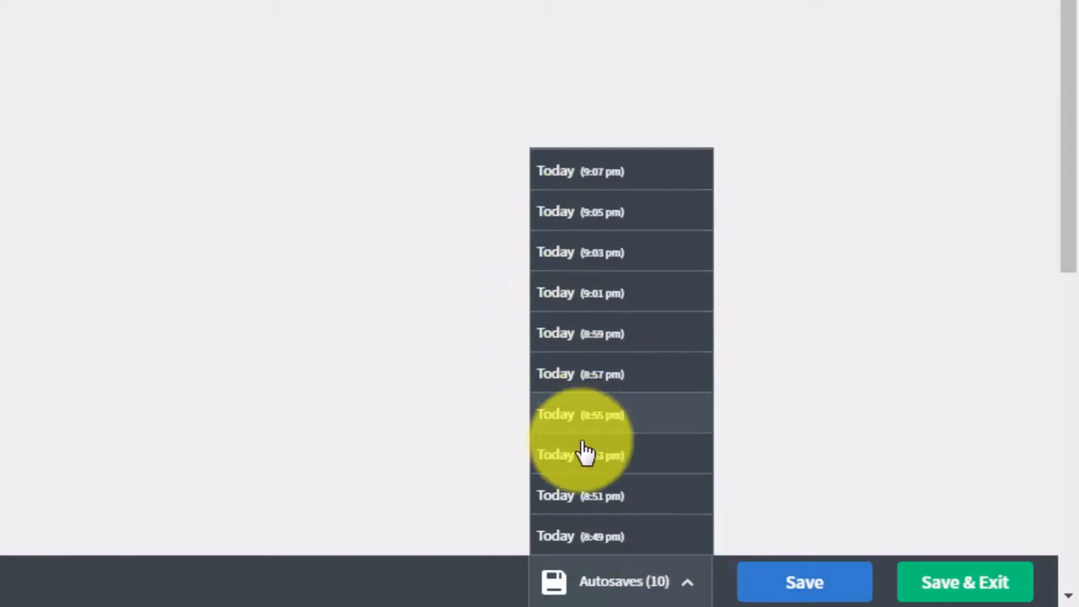
{"action": "left_click", "coordinate": [852, 408]}
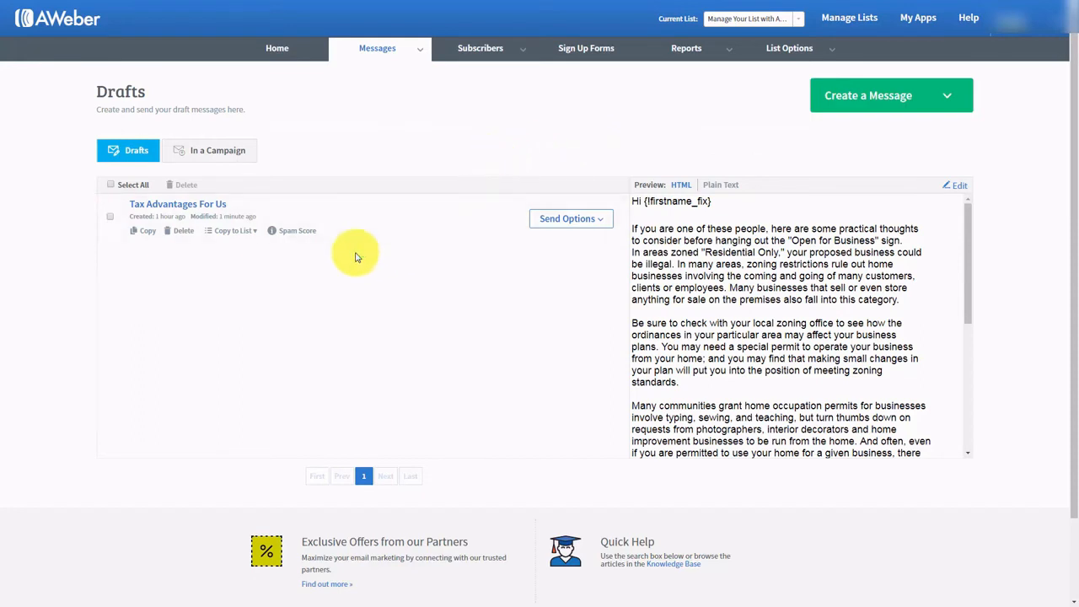
- Add the 'Tax Advantages For Us' draft to the follow-up series as message #1
{"action": "left_click", "coordinate": [600, 221]}
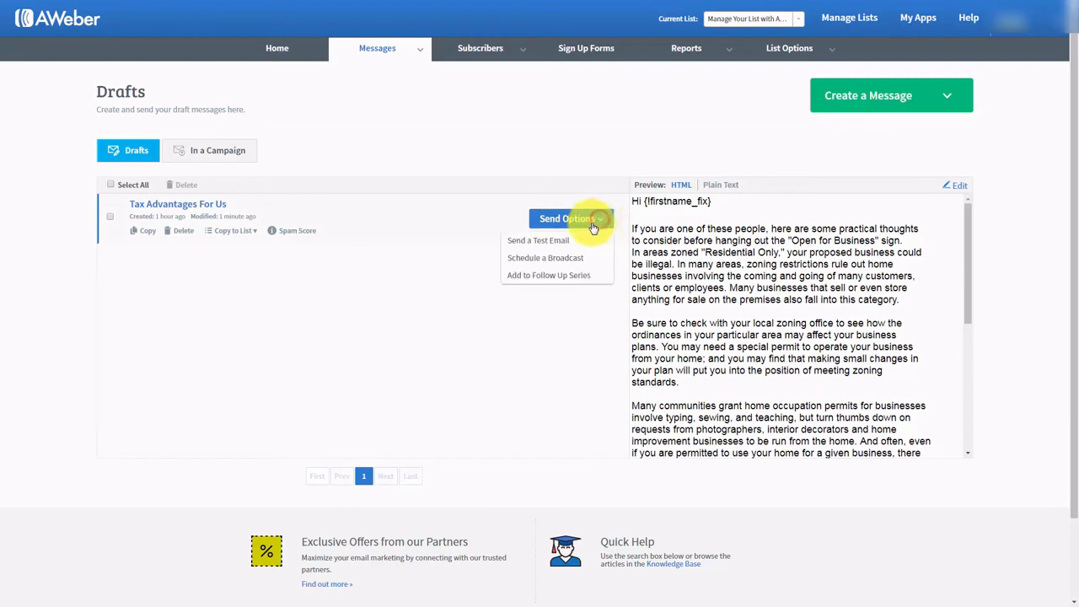
{"action": "left_click", "coordinate": [527, 279]}
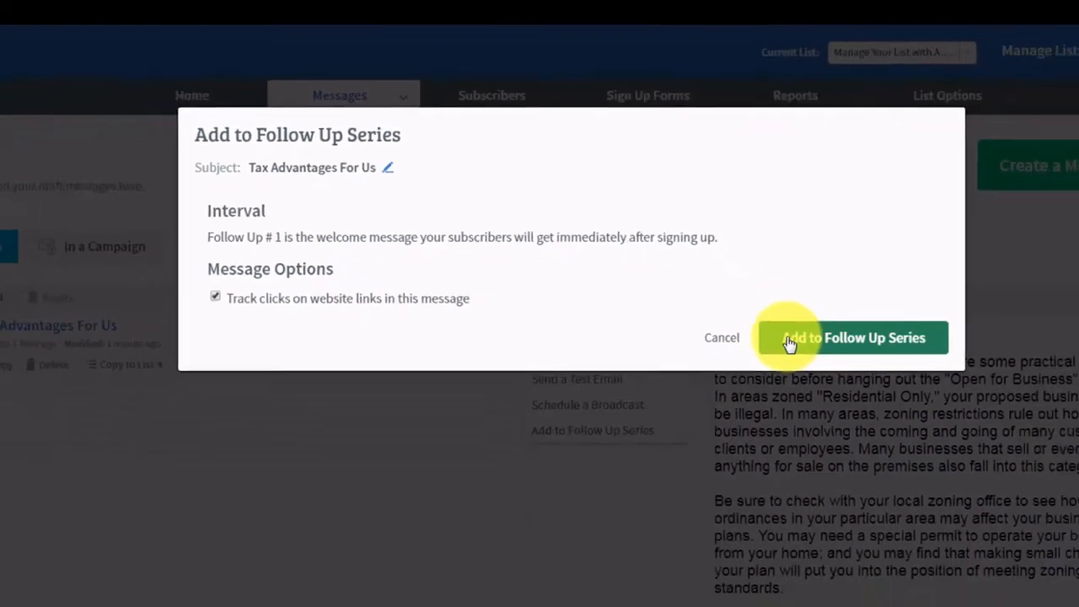
{"action": "left_click", "coordinate": [856, 422]}
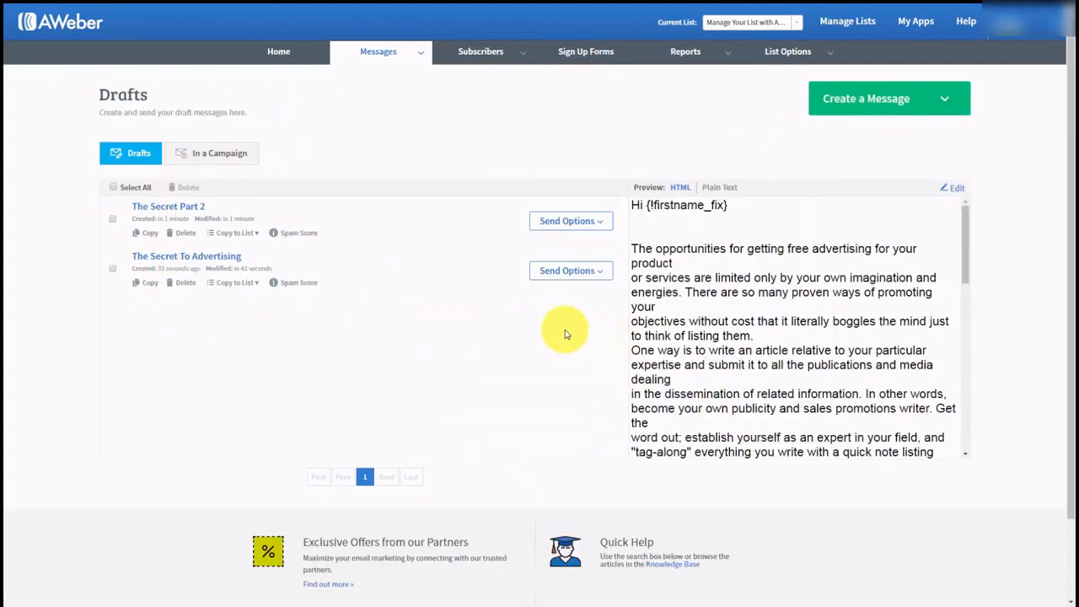
- Start adding 'The Secret To Advertising' to follow-ups with a 1-day interval
{"action": "left_click", "coordinate": [582, 271]}
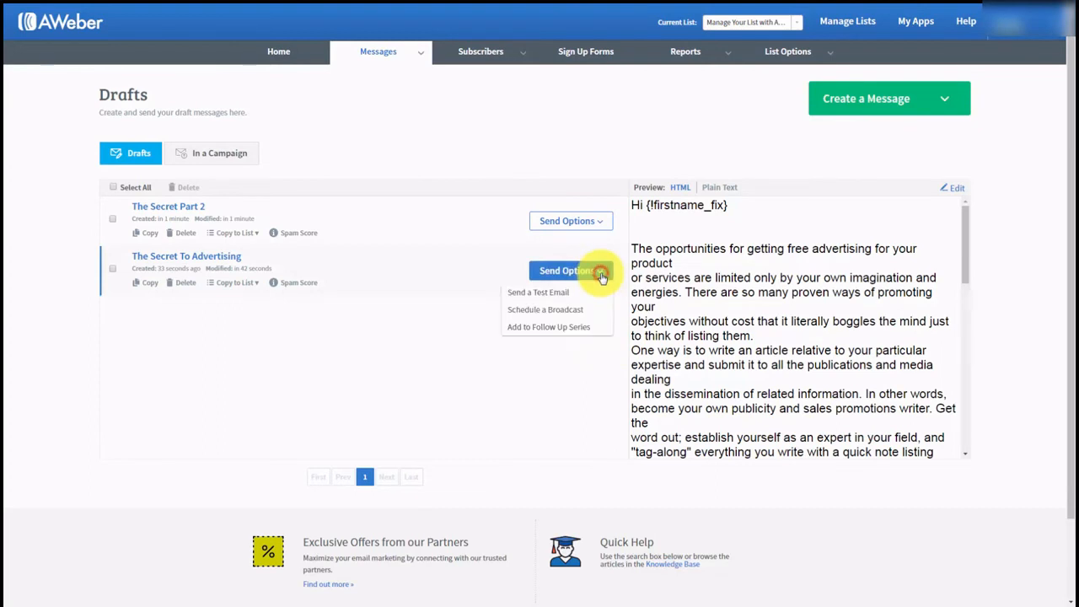
{"action": "left_click", "coordinate": [548, 329]}
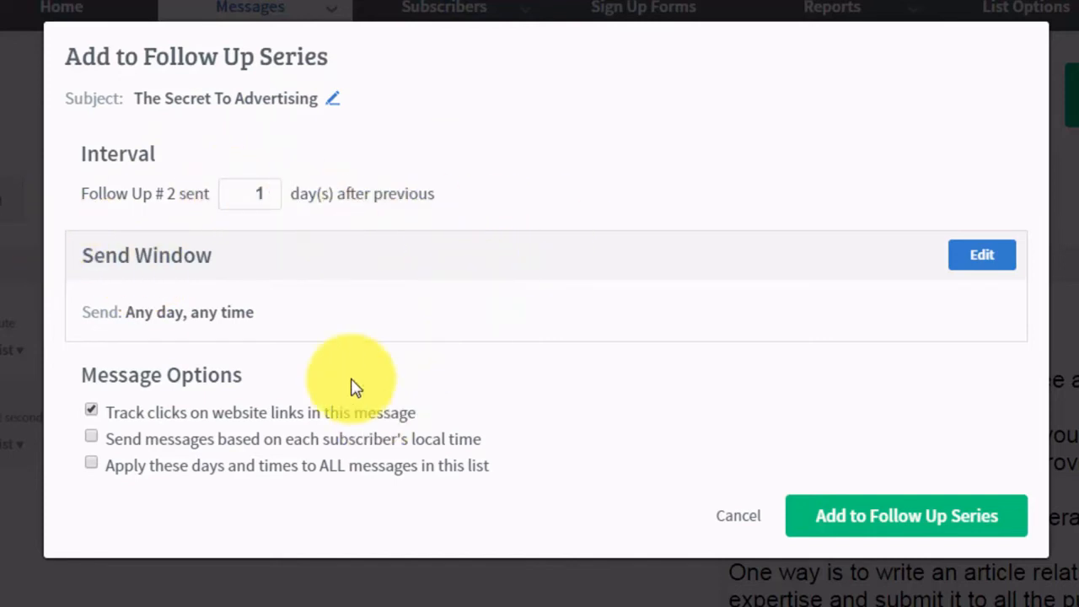
{"action": "double_click", "coordinate": [256, 192]}
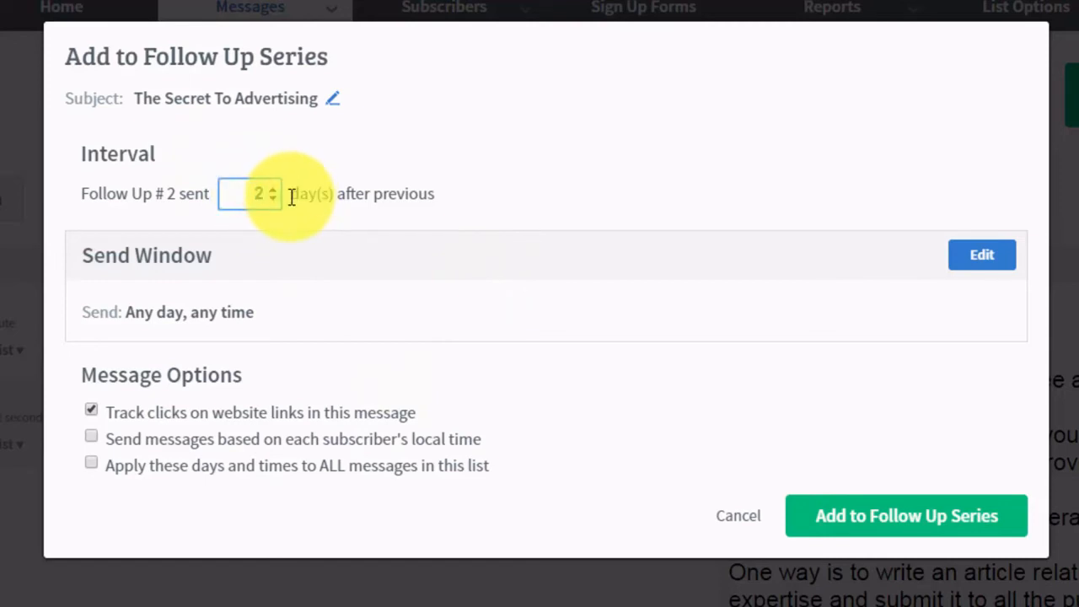
{"action": "type", "text": "2"}
{"action": "key", "text": "BackSpace"}
{"action": "type", "text": "3"}
{"action": "key", "text": "BackSpace"}
{"action": "type", "text": "1"}
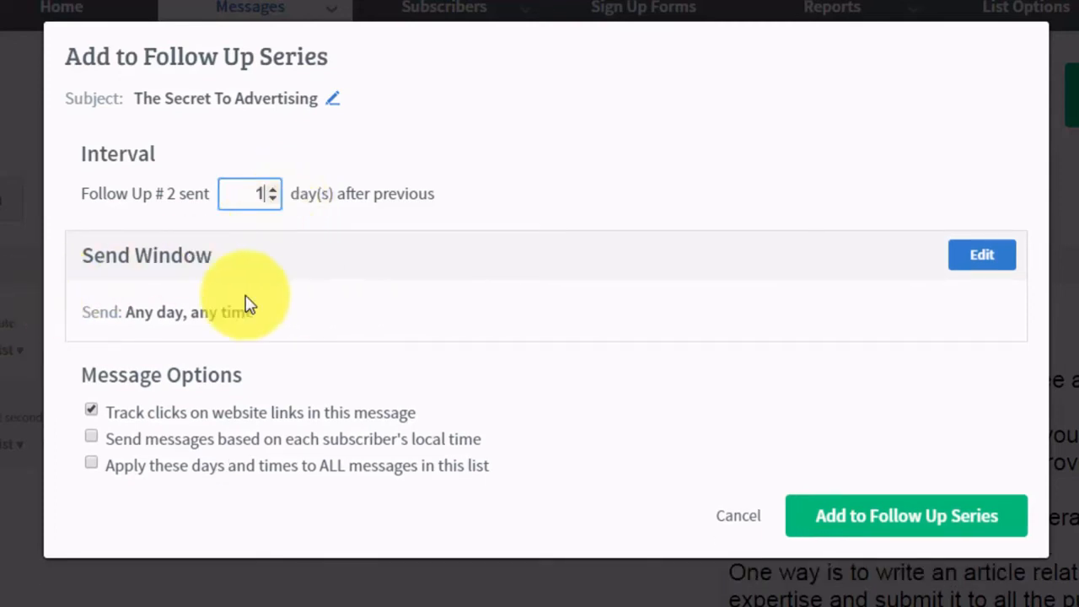
- Set an every-day 9am send window in subscribers' local time and add it as follow-up #2
{"action": "left_click", "coordinate": [963, 262]}
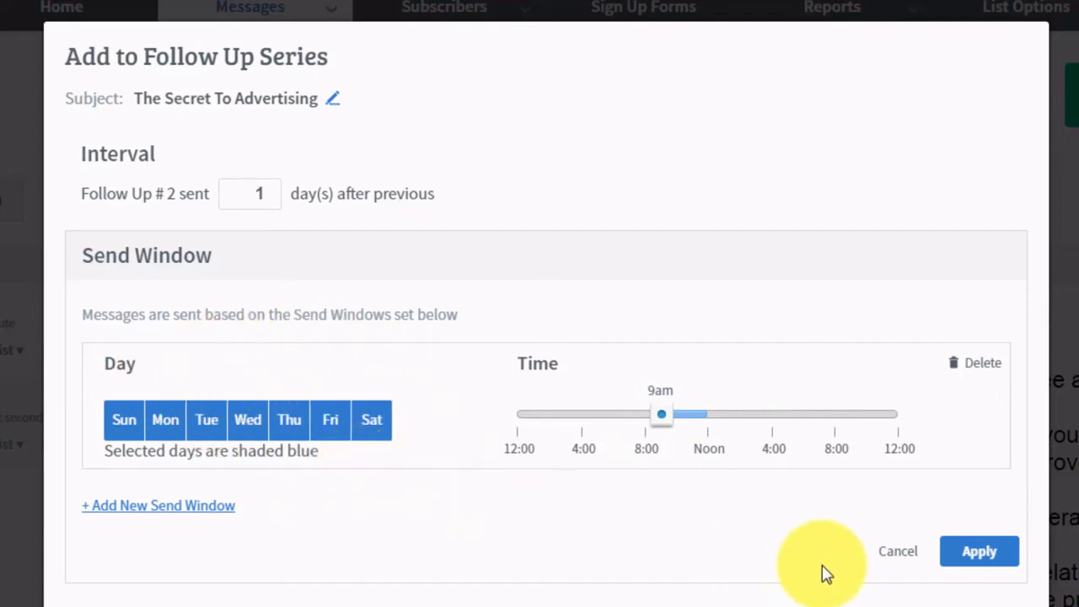
{"action": "left_click", "coordinate": [951, 552]}
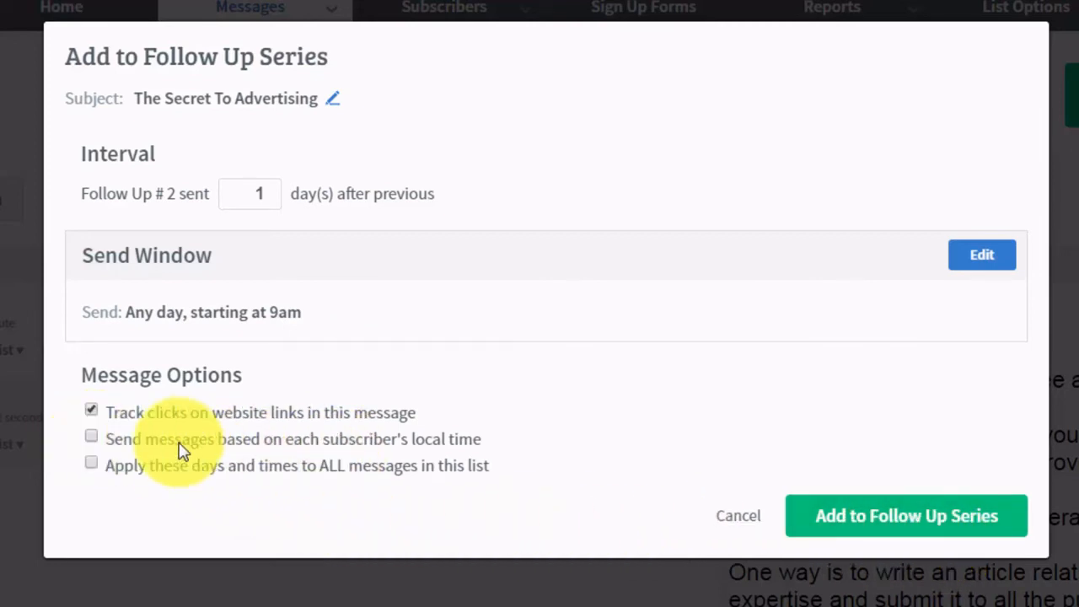
{"action": "left_click", "coordinate": [416, 447]}
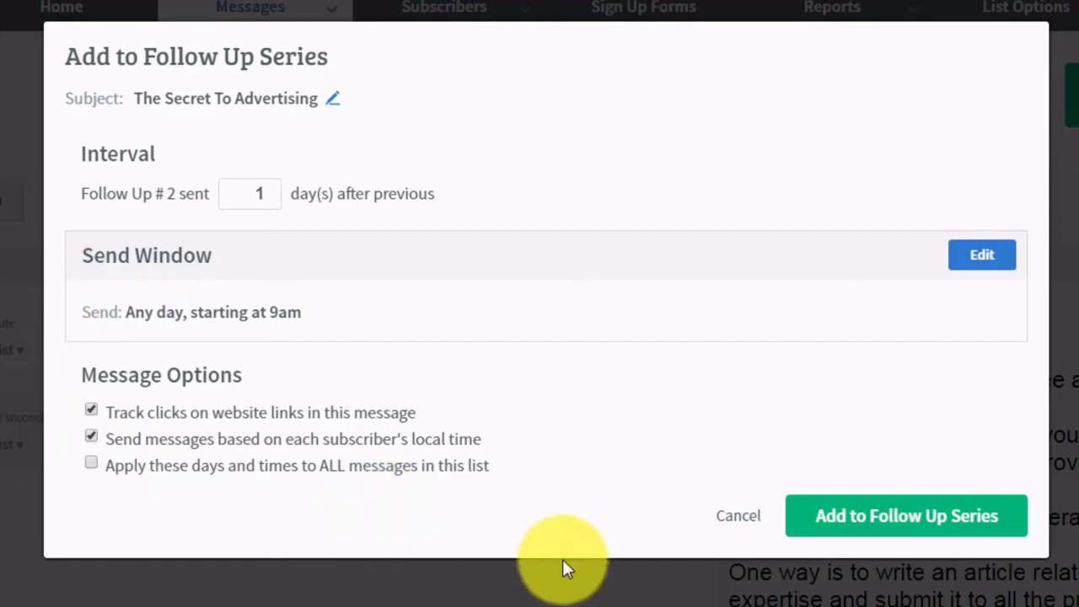
{"action": "left_click", "coordinate": [845, 524]}
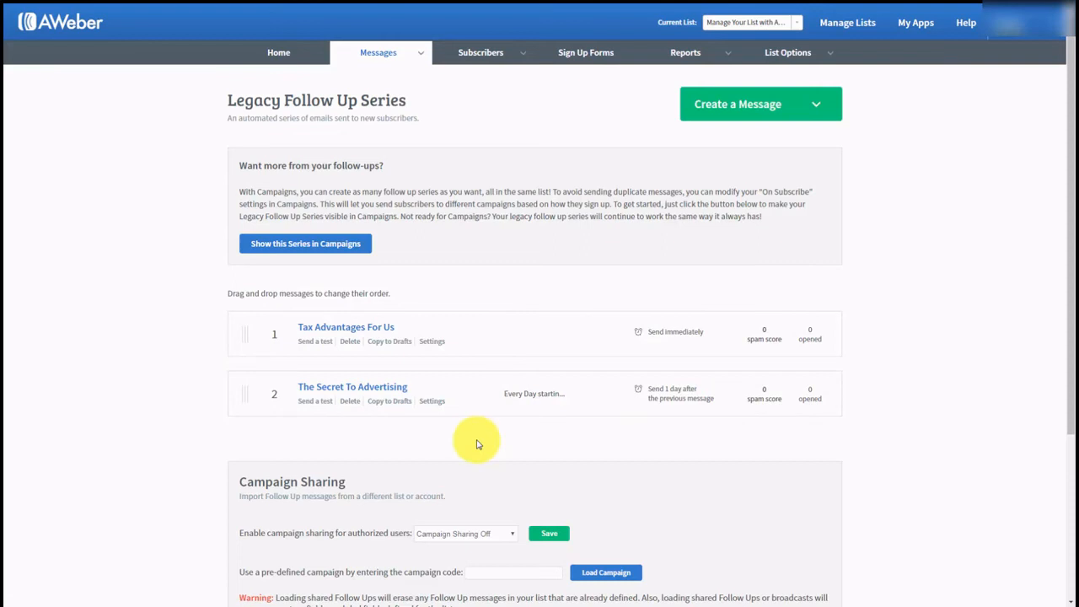
- From Drafts, add 'The Secret Part 2' as follow-up #3, 3 days after the previous message
{"action": "mouse_move", "coordinate": [396, 57]}
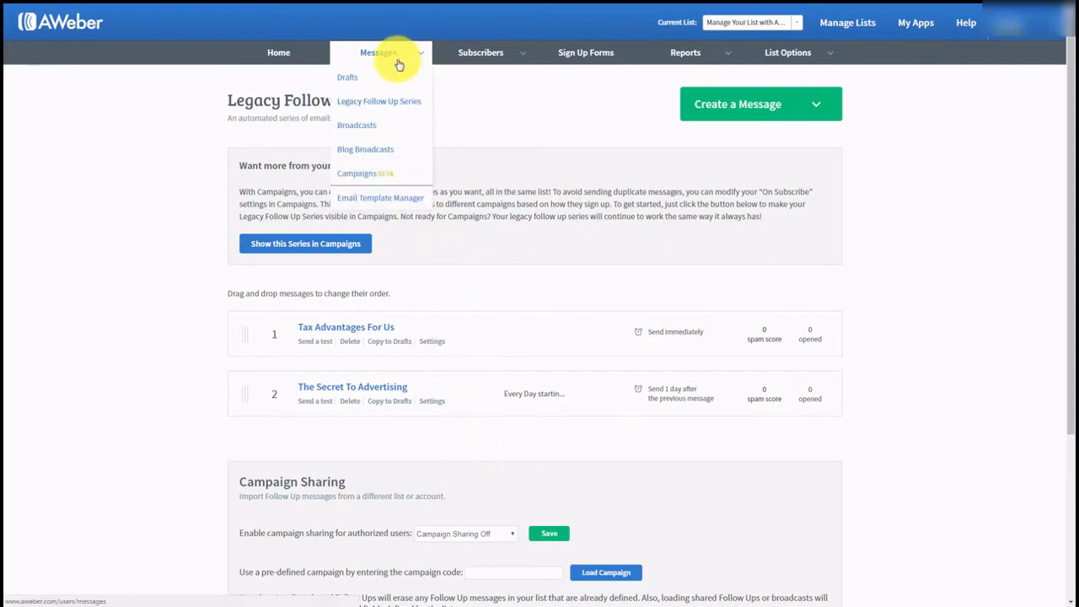
{"action": "left_click", "coordinate": [341, 80]}
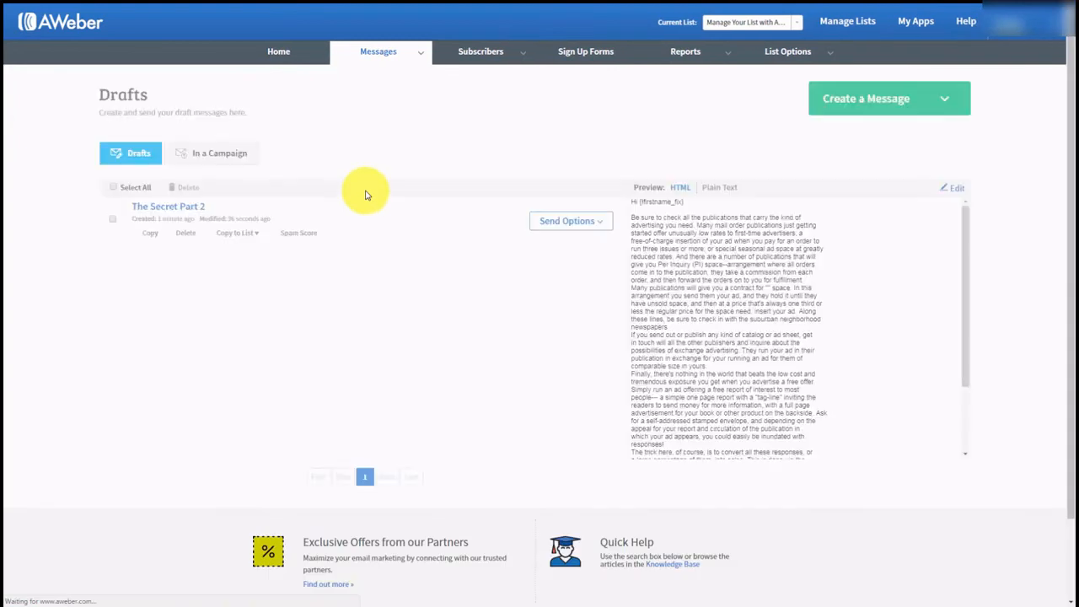
{"action": "left_click", "coordinate": [603, 230]}
{"action": "left_click", "coordinate": [531, 279]}
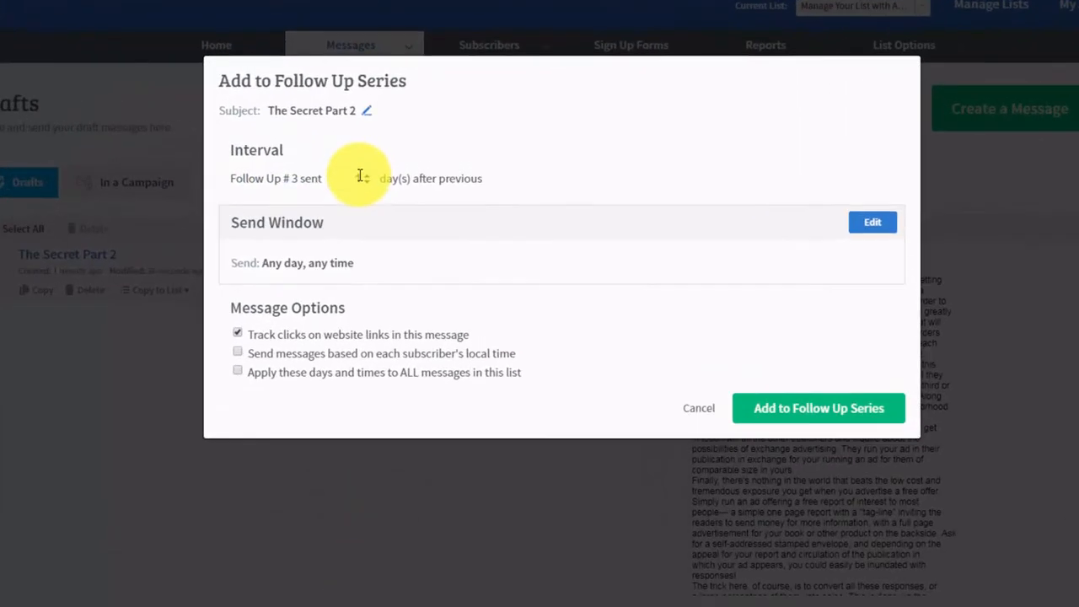
{"action": "left_click", "coordinate": [360, 176]}
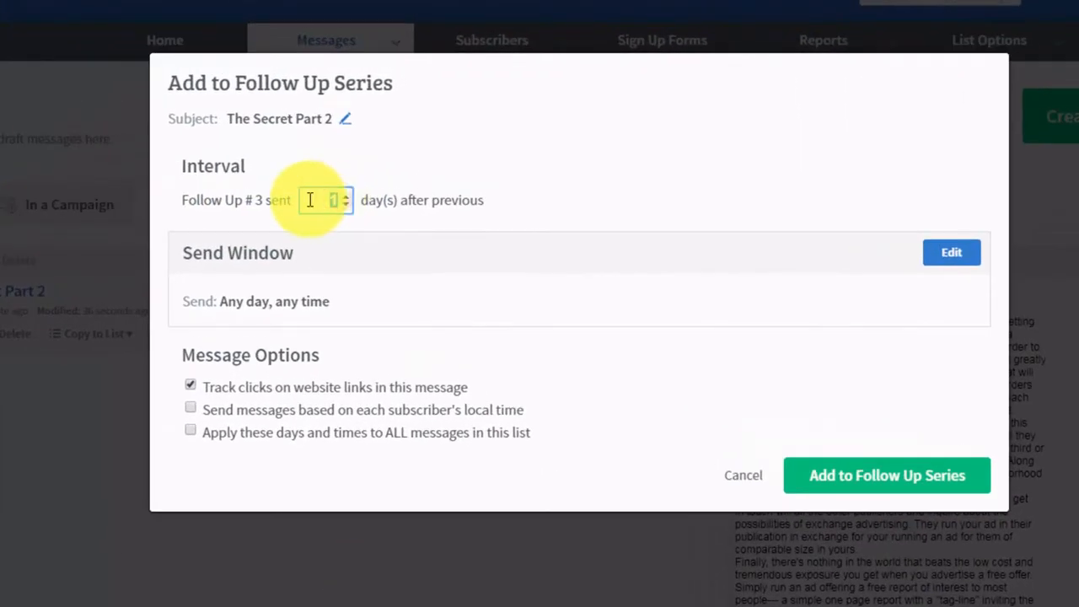
{"action": "type", "text": "3"}
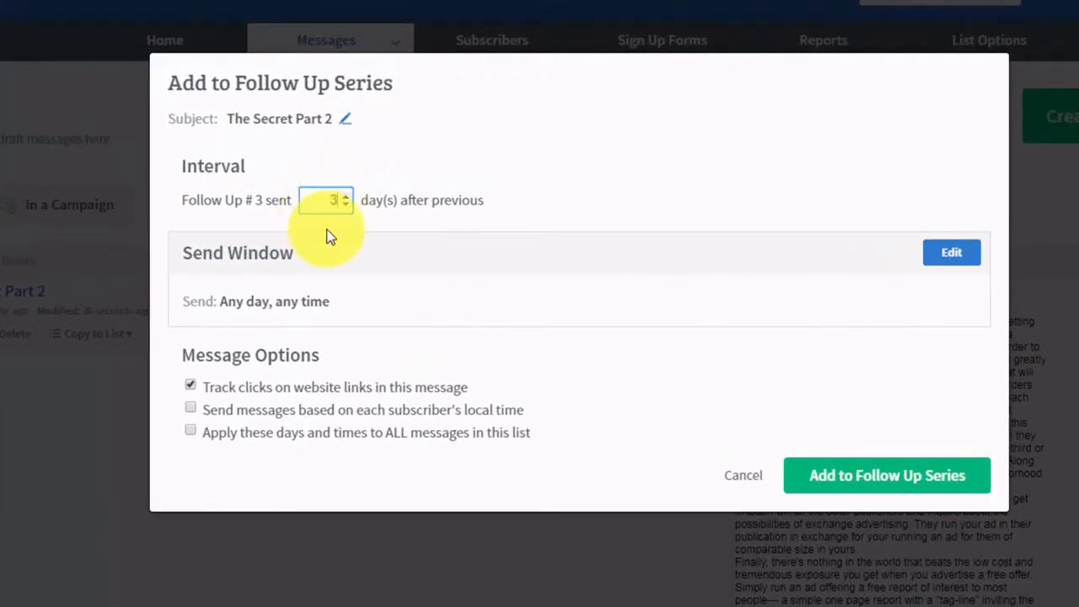
{"action": "left_click", "coordinate": [626, 222]}
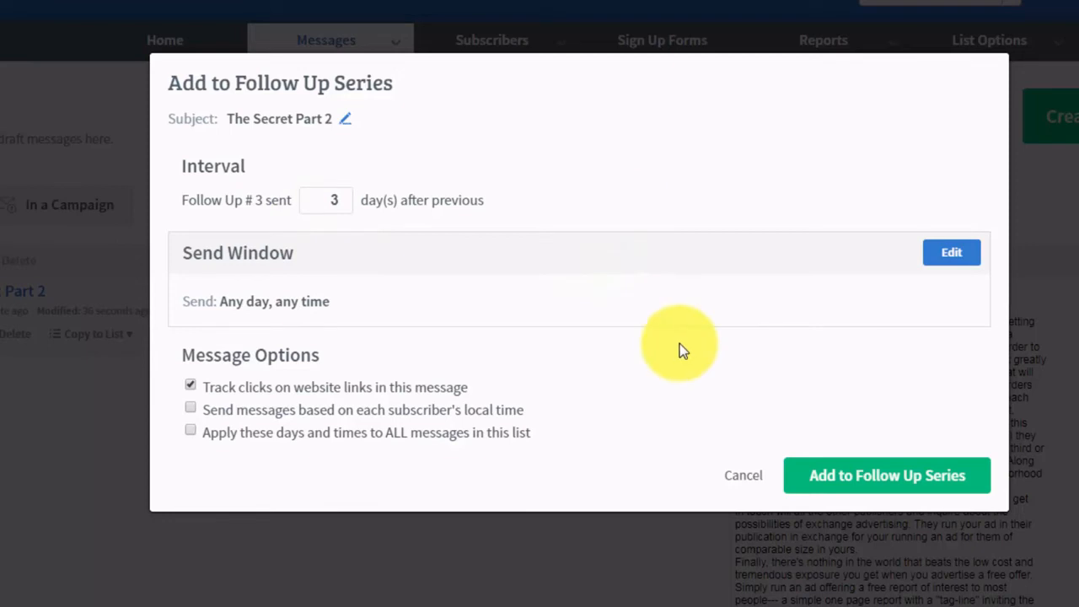
{"action": "left_click", "coordinate": [826, 477]}
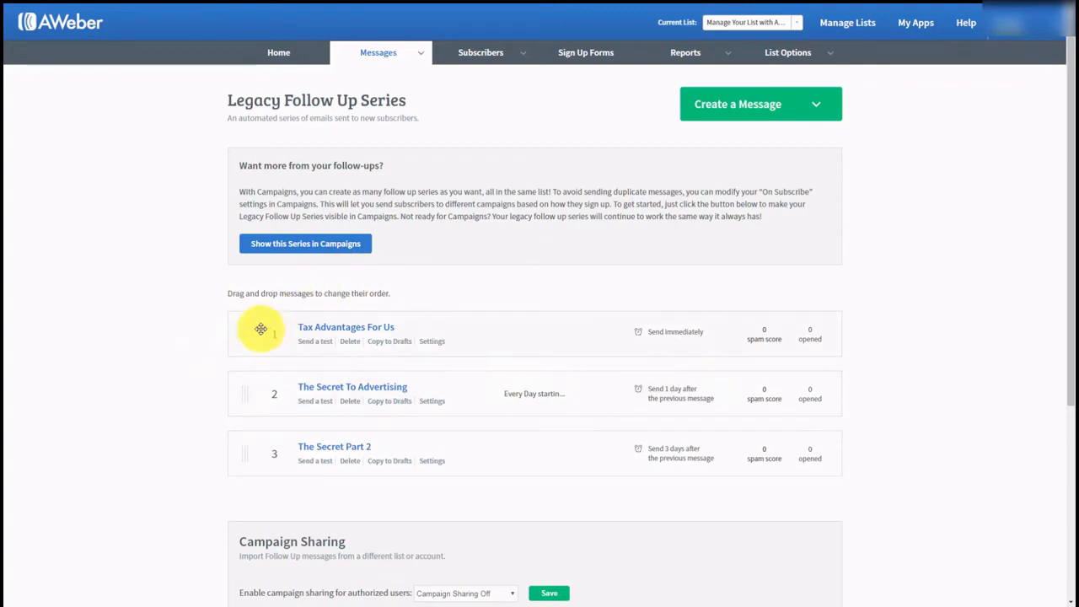
- Set campaign sharing to Follow Ups Only and save the setting
{"action": "scroll", "coordinate": [219, 331], "scroll_direction": "down", "scroll_amount": 1}
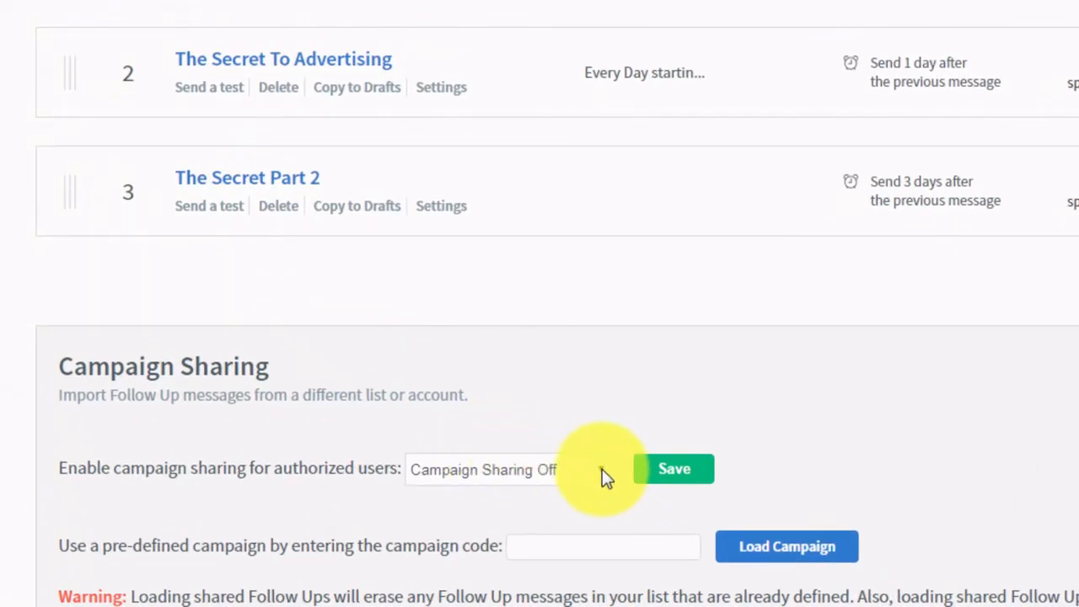
{"action": "left_click", "coordinate": [602, 469]}
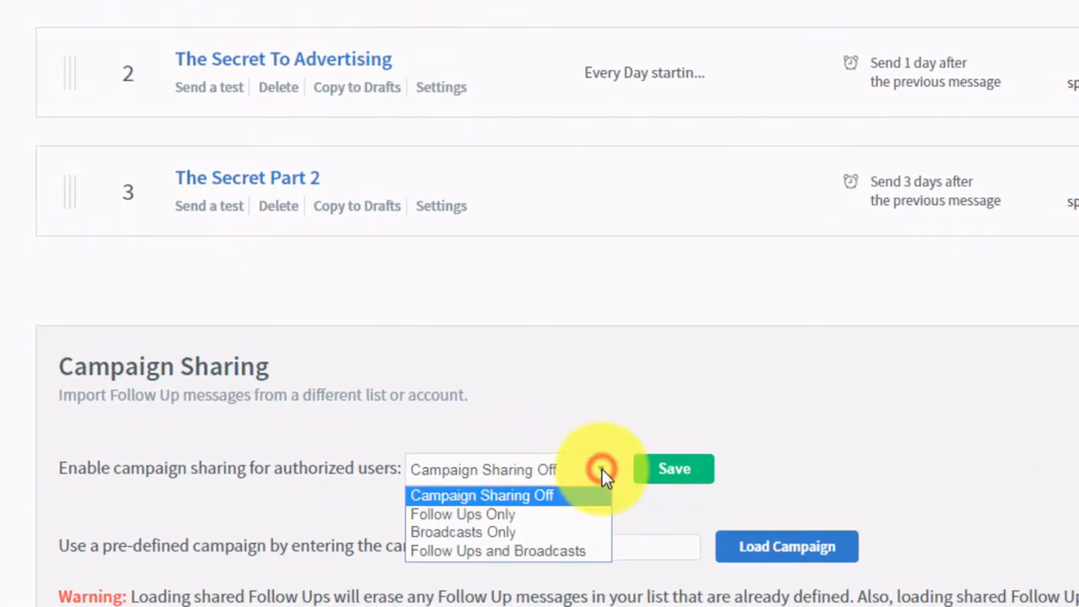
{"action": "left_click", "coordinate": [486, 517]}
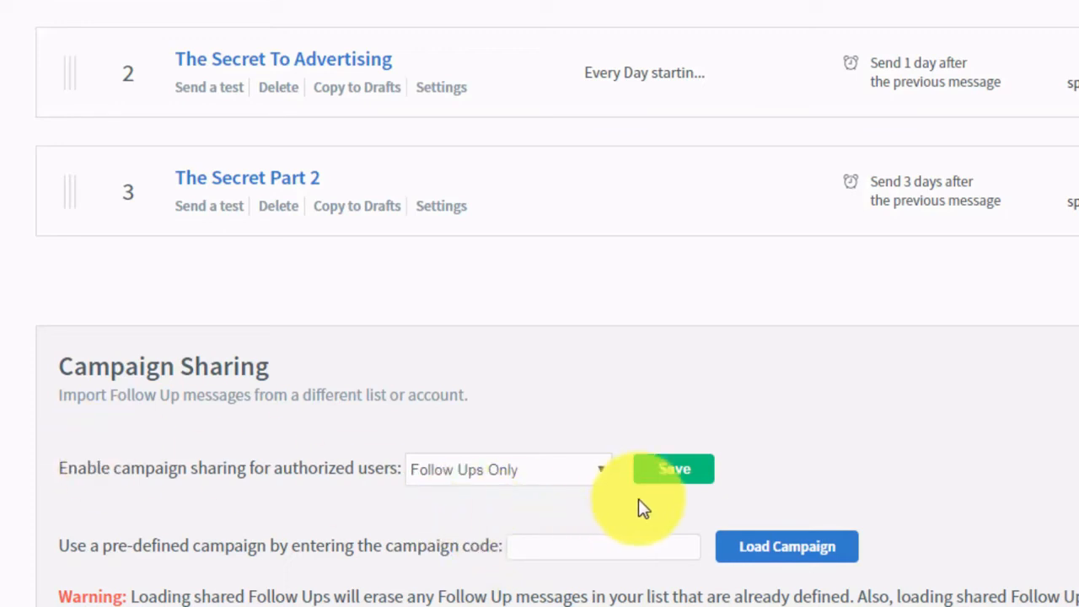
{"action": "left_click", "coordinate": [672, 470]}
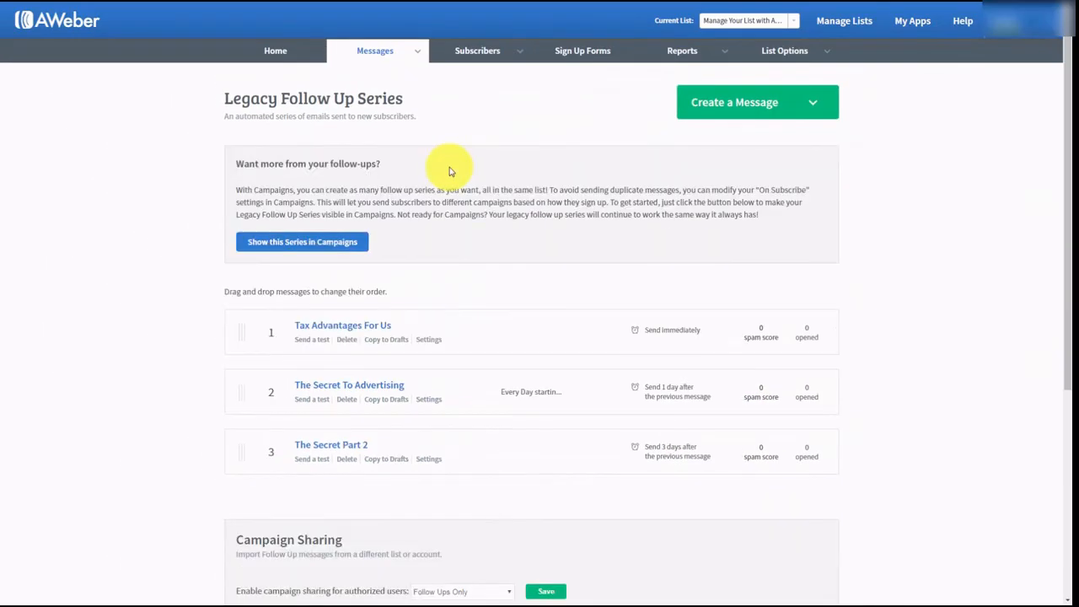
- Select the generated shareable campaign code
{"action": "scroll", "coordinate": [449, 168], "scroll_direction": "down", "scroll_amount": 2}
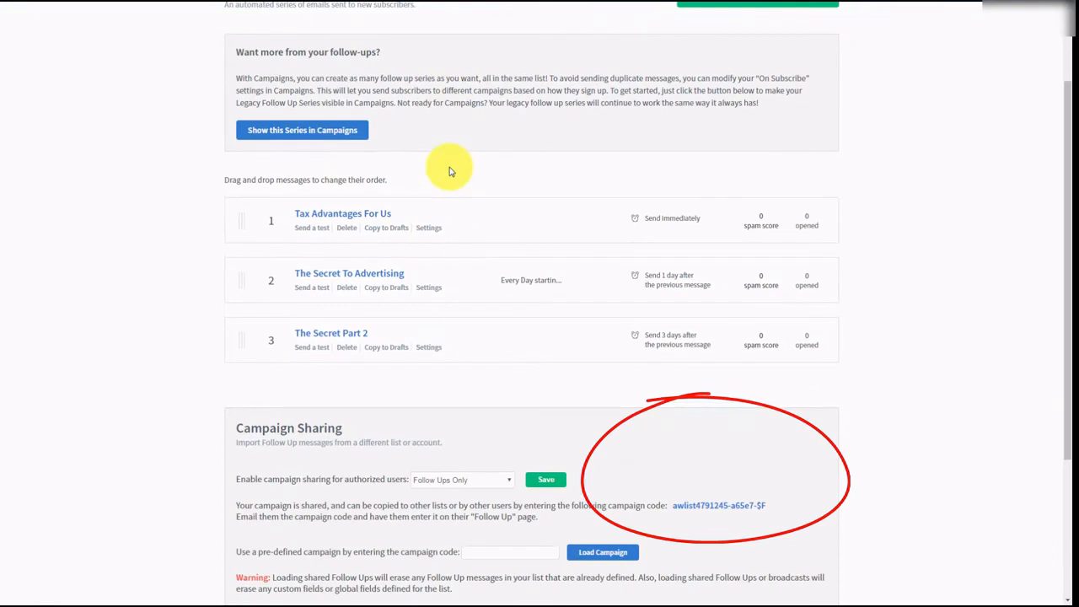
{"action": "scroll", "coordinate": [449, 171], "scroll_direction": "down", "scroll_amount": 1}
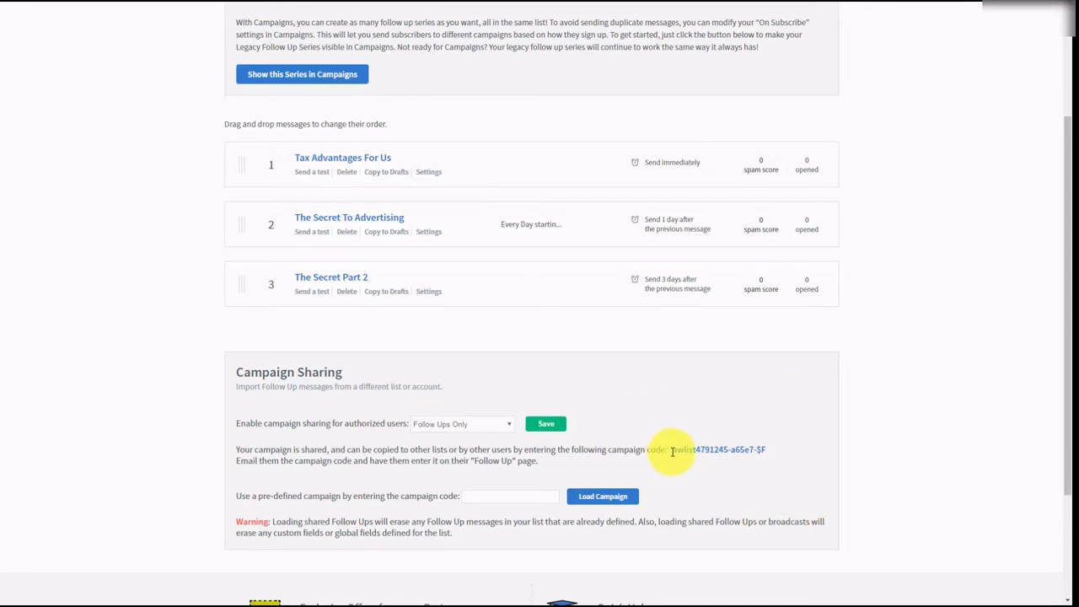
{"action": "left_click_drag", "start_coordinate": [672, 450], "coordinate": [784, 456]}
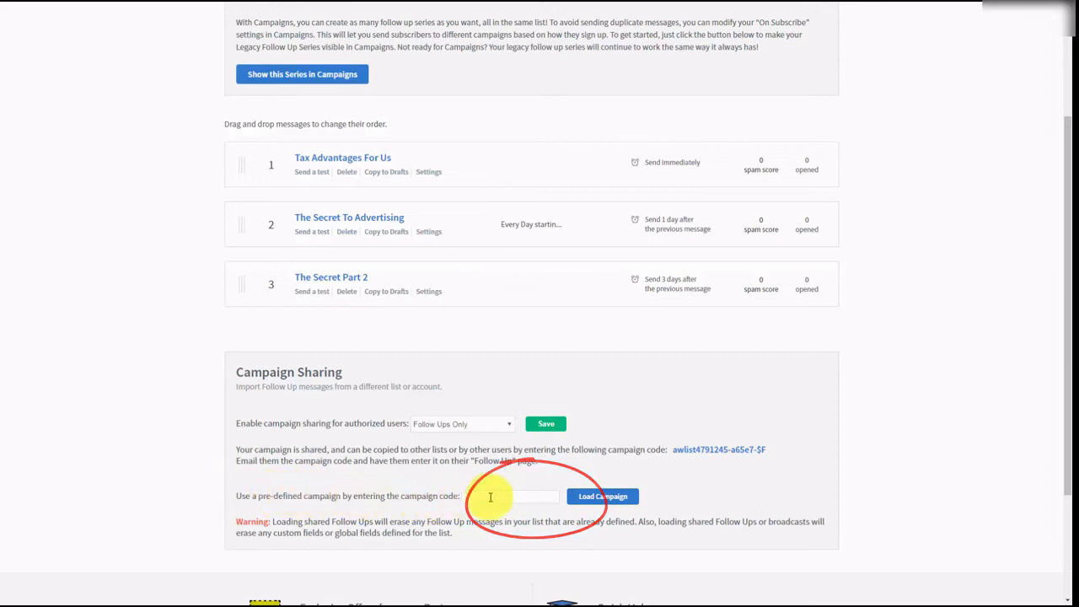
{"action": "scroll", "coordinate": [731, 496], "scroll_direction": "up", "scroll_amount": 3}
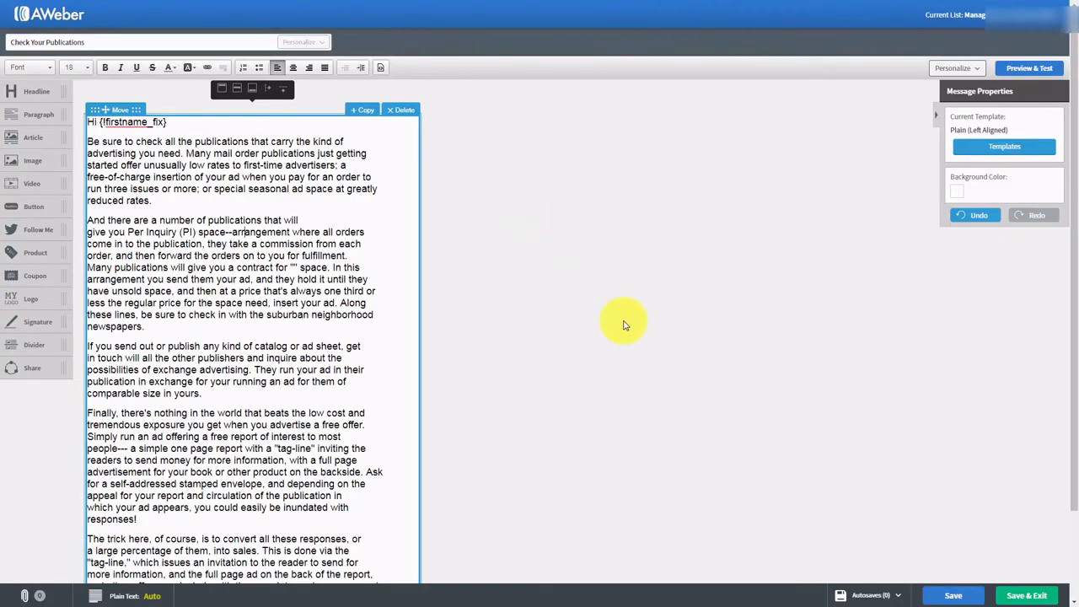
- Save the Check Your Publications message and exit to the Drafts list
{"action": "left_click", "coordinate": [1011, 596]}
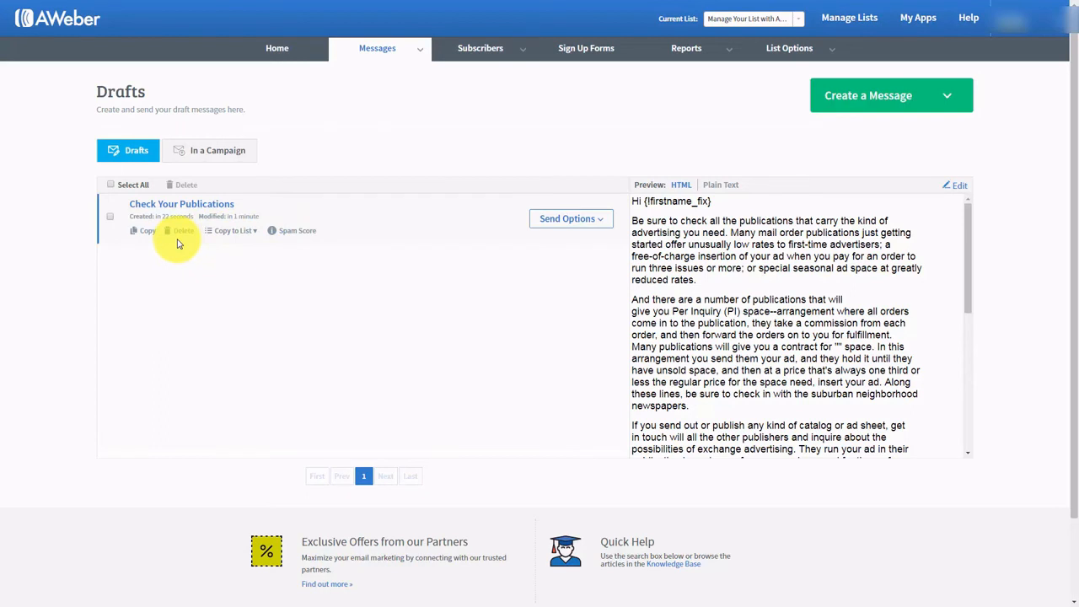
- Schedule Check Your Publications as a broadcast, leaving its subject line unchanged
{"action": "left_click", "coordinate": [601, 222]}
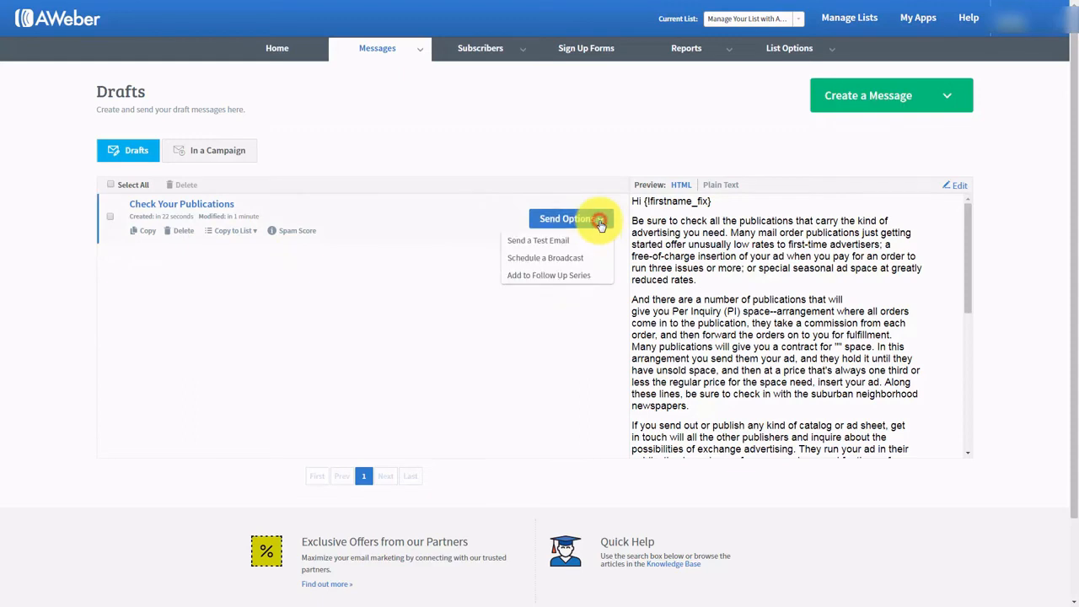
{"action": "left_click", "coordinate": [532, 259]}
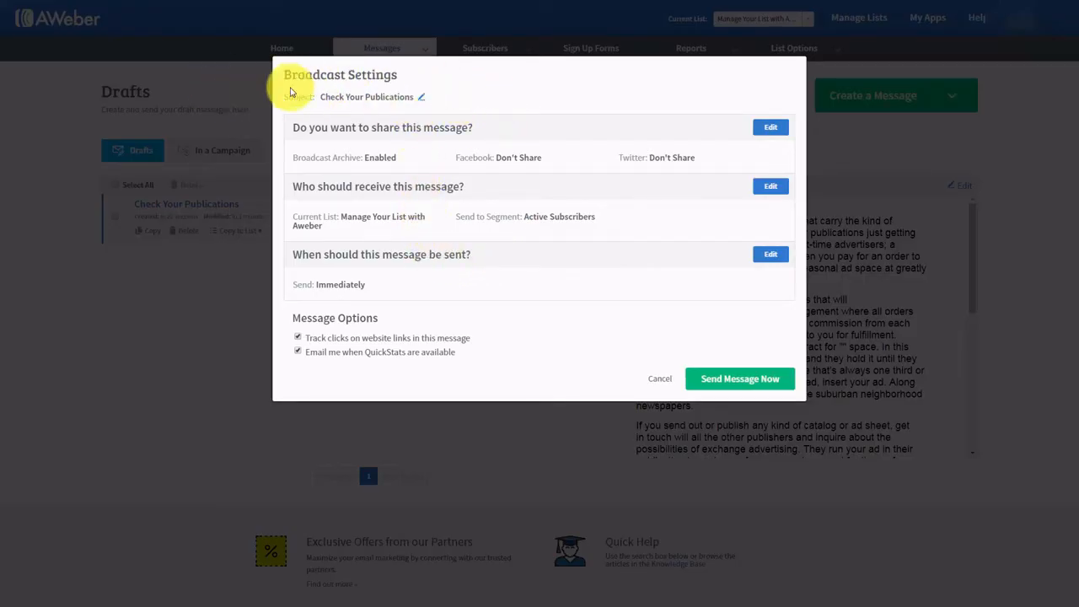
{"action": "left_click", "coordinate": [422, 98]}
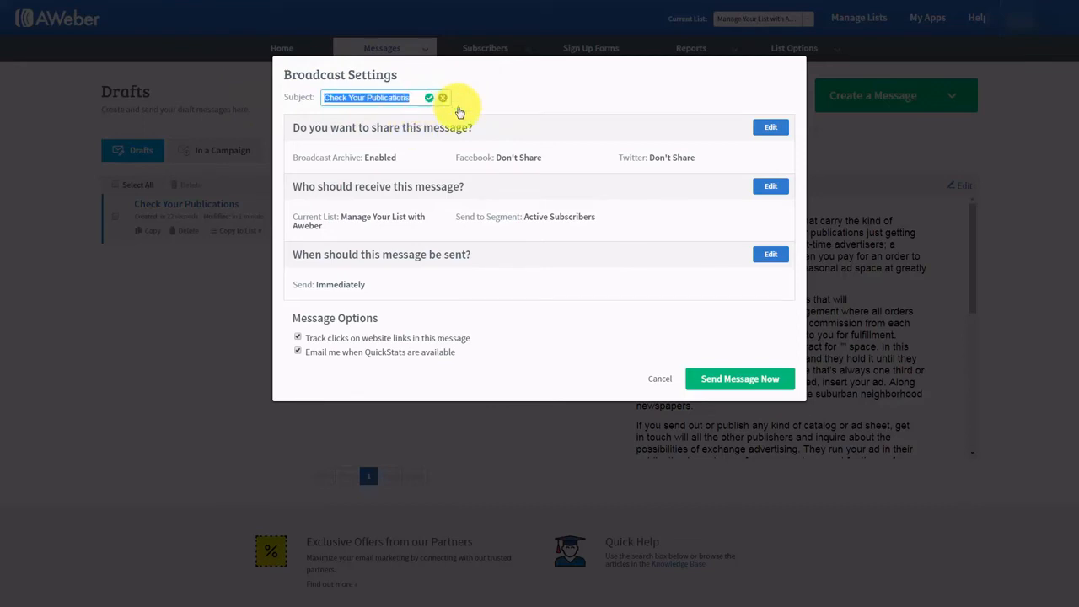
{"action": "left_click", "coordinate": [443, 98]}
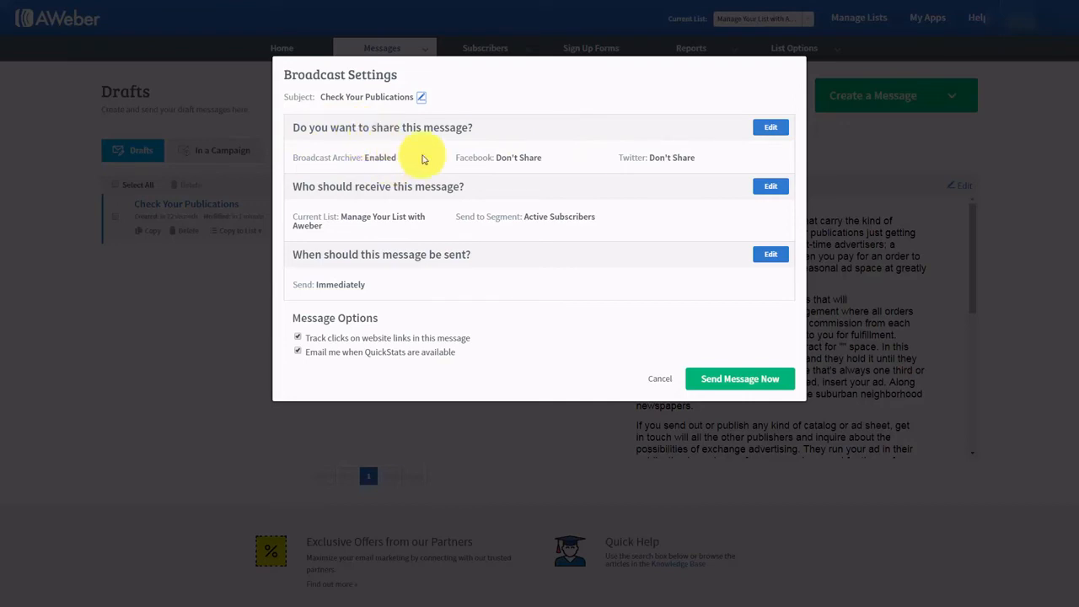
{"action": "left_click", "coordinate": [769, 129]}
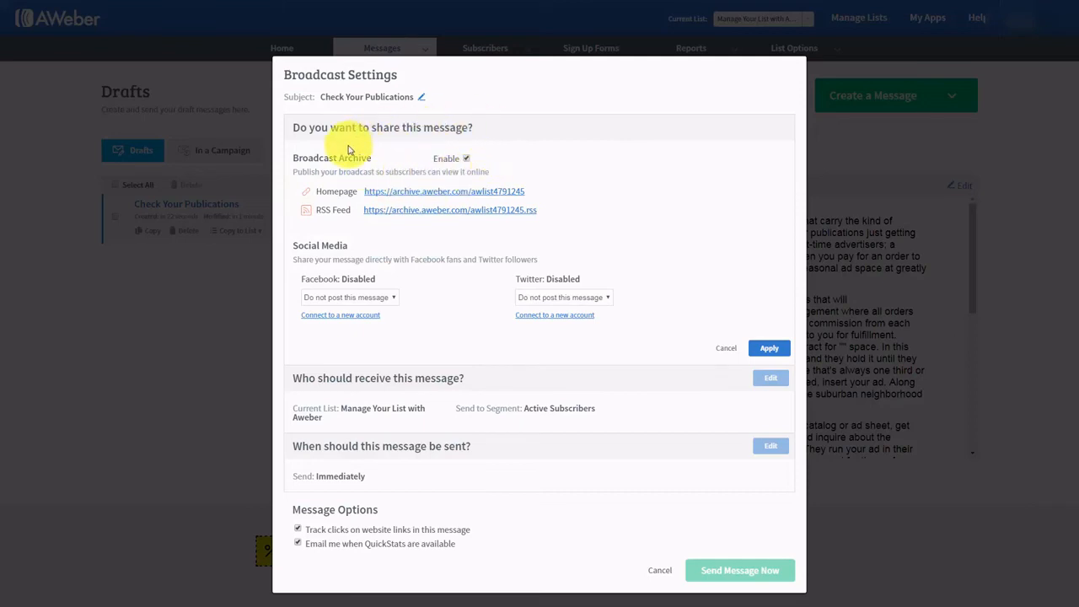
{"action": "left_click", "coordinate": [400, 193]}
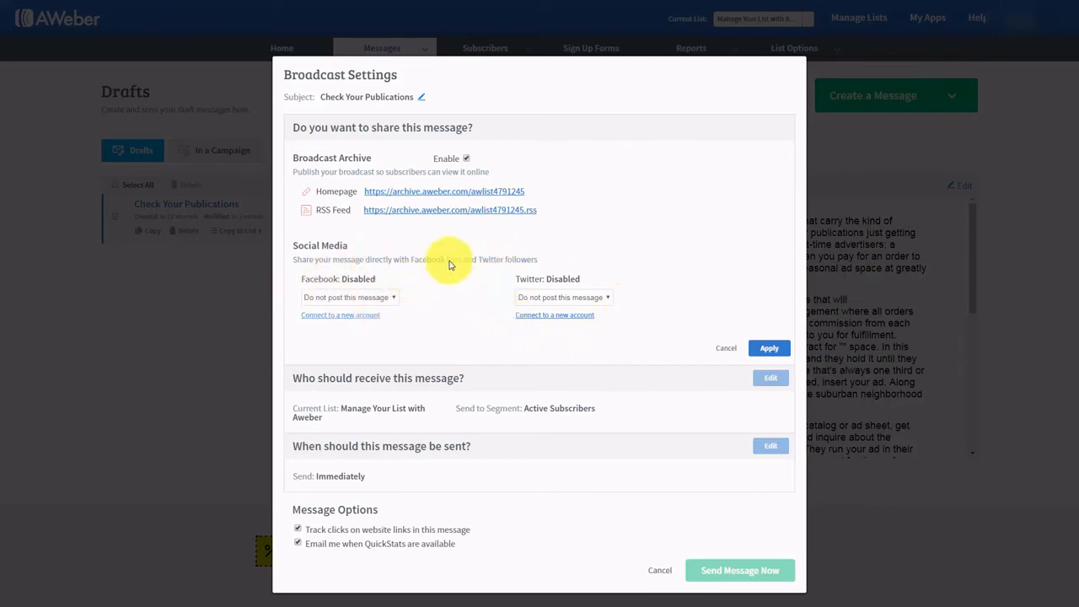
{"action": "left_click", "coordinate": [768, 350]}
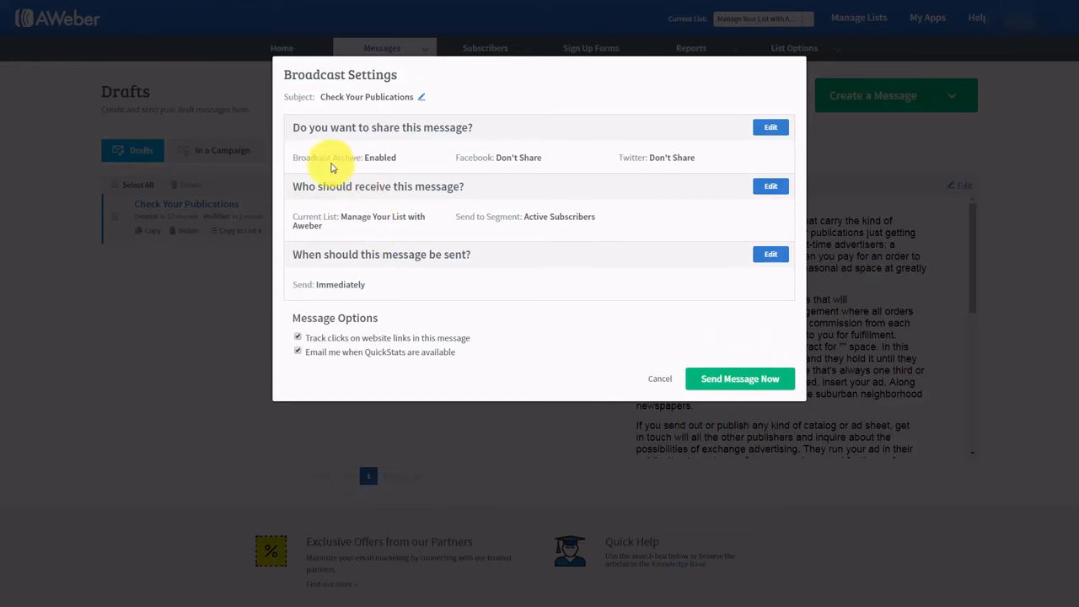
- Edit the broadcast recipients to include two subscriber lists and exclude a third
{"action": "left_click", "coordinate": [770, 193]}
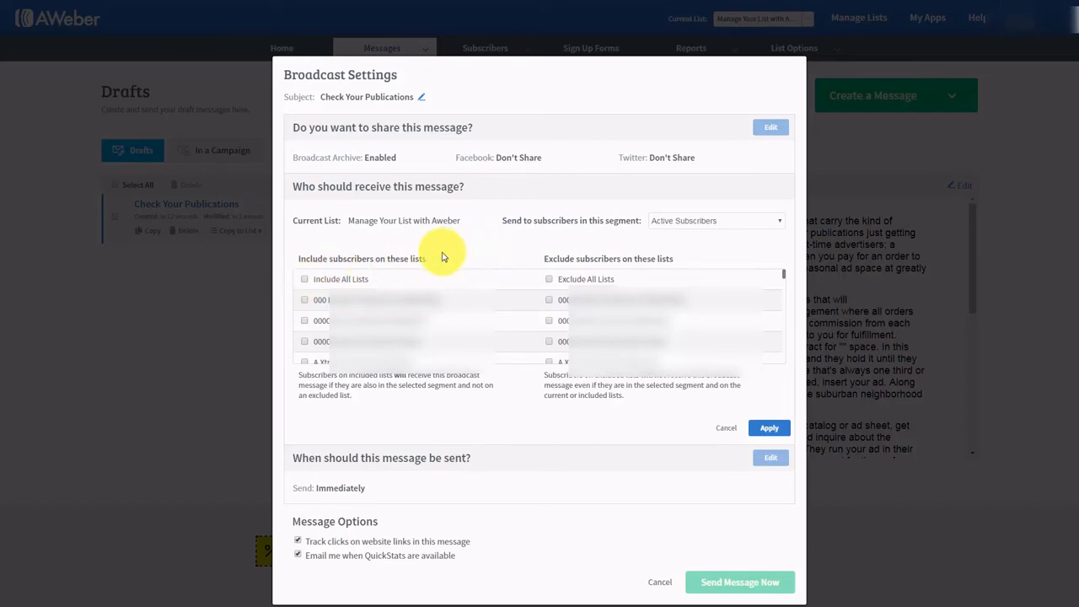
{"action": "left_click", "coordinate": [304, 300]}
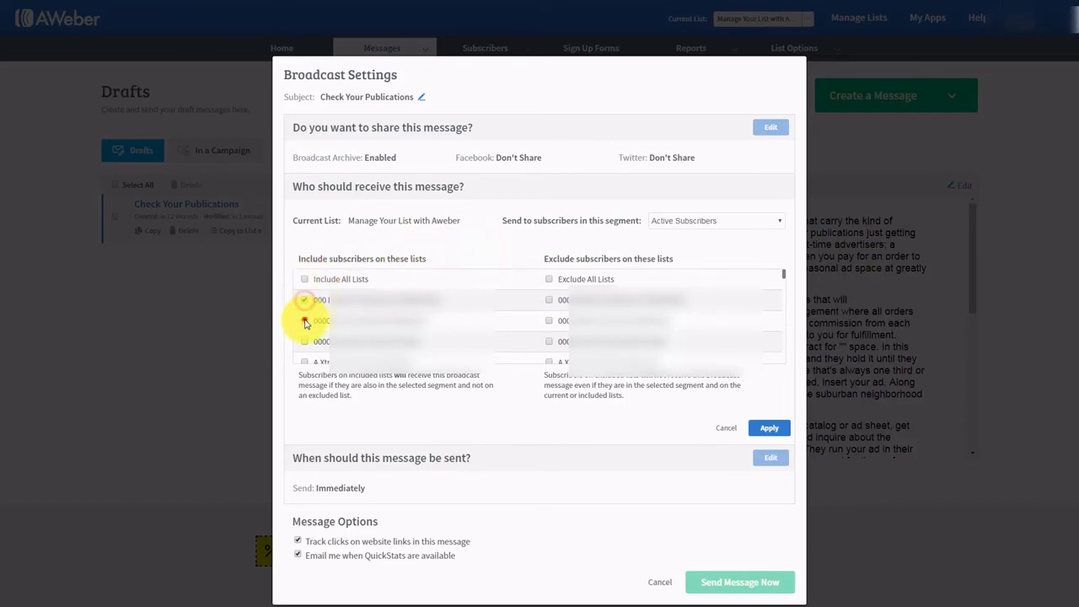
{"action": "left_click", "coordinate": [304, 321]}
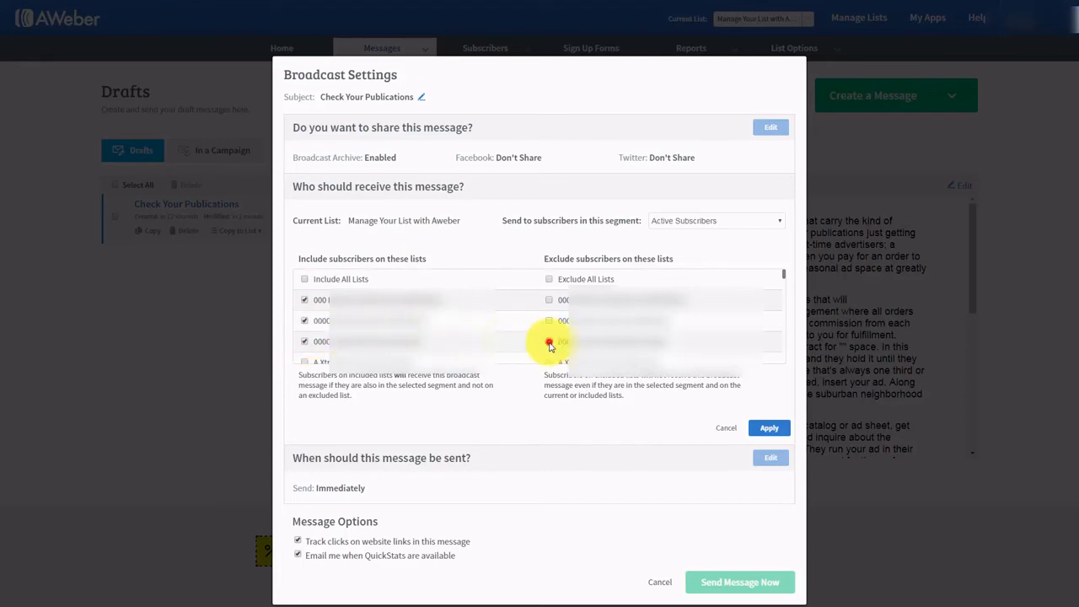
{"action": "left_click", "coordinate": [549, 343]}
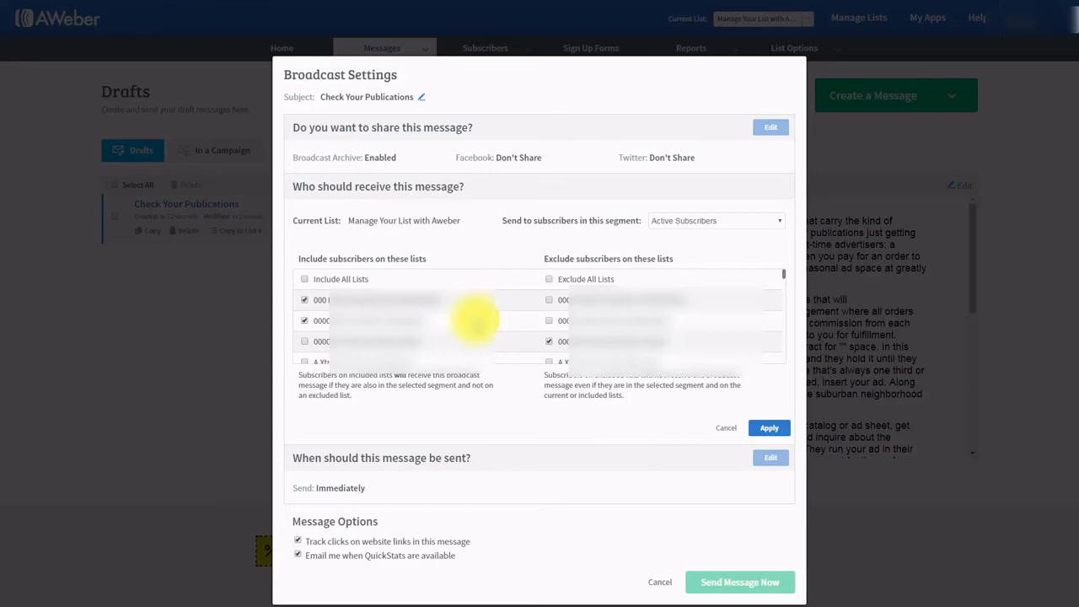
{"action": "left_click", "coordinate": [723, 221]}
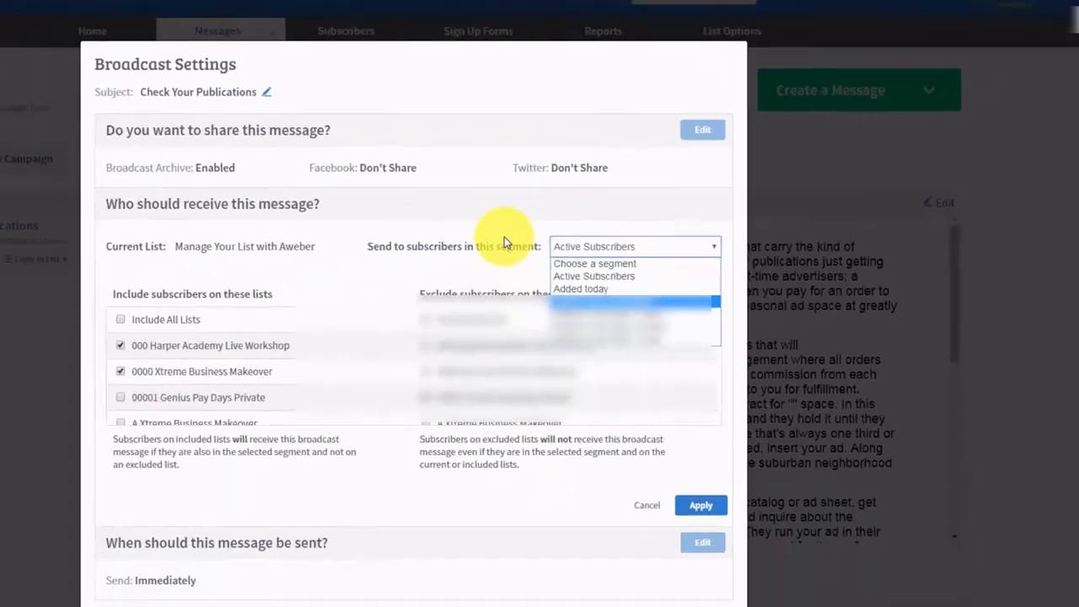
- Keep the Active Subscribers segment and apply the two-included, one-excluded list settings
{"action": "left_click", "coordinate": [601, 202]}
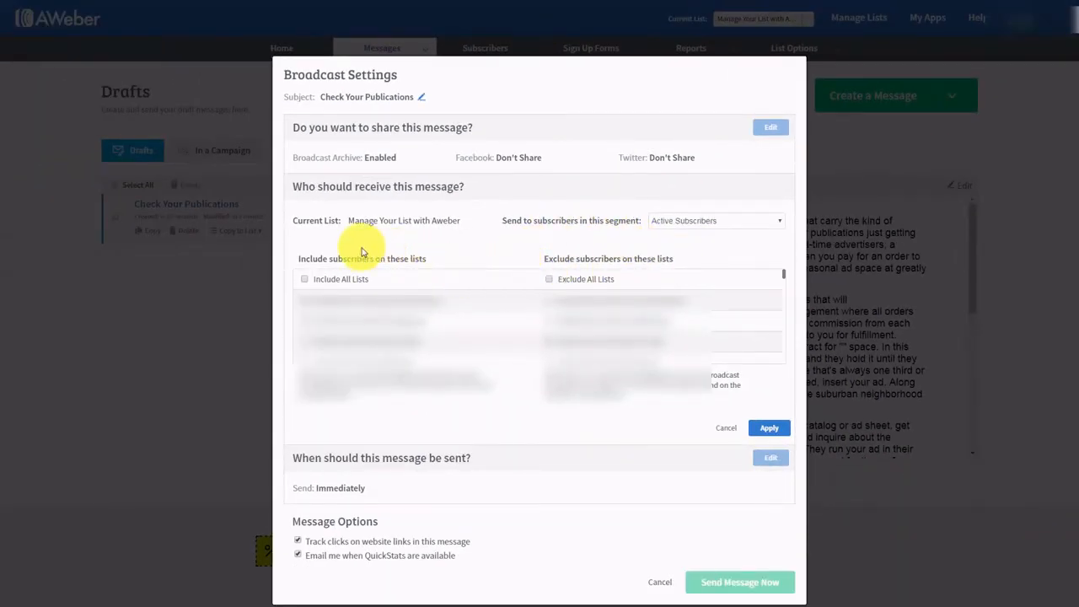
{"action": "left_click", "coordinate": [720, 221]}
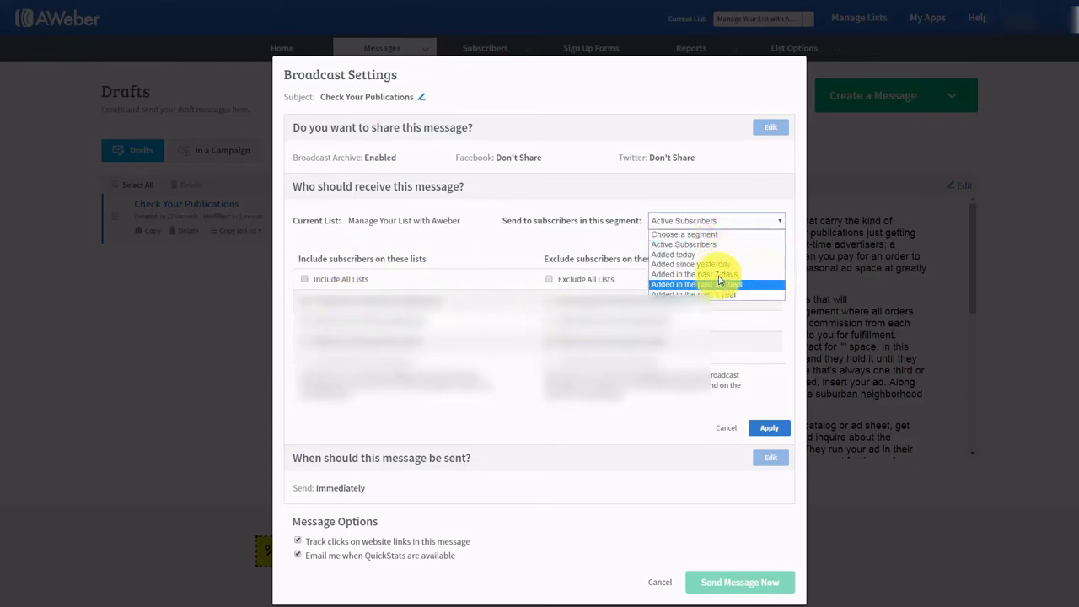
{"action": "left_click", "coordinate": [596, 245]}
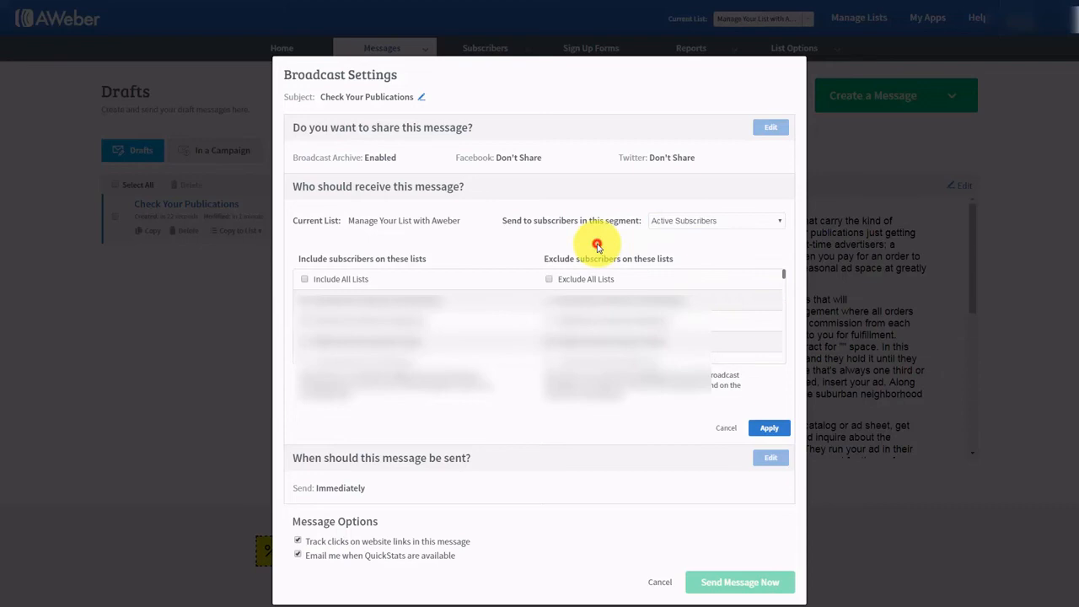
{"action": "left_click", "coordinate": [761, 430]}
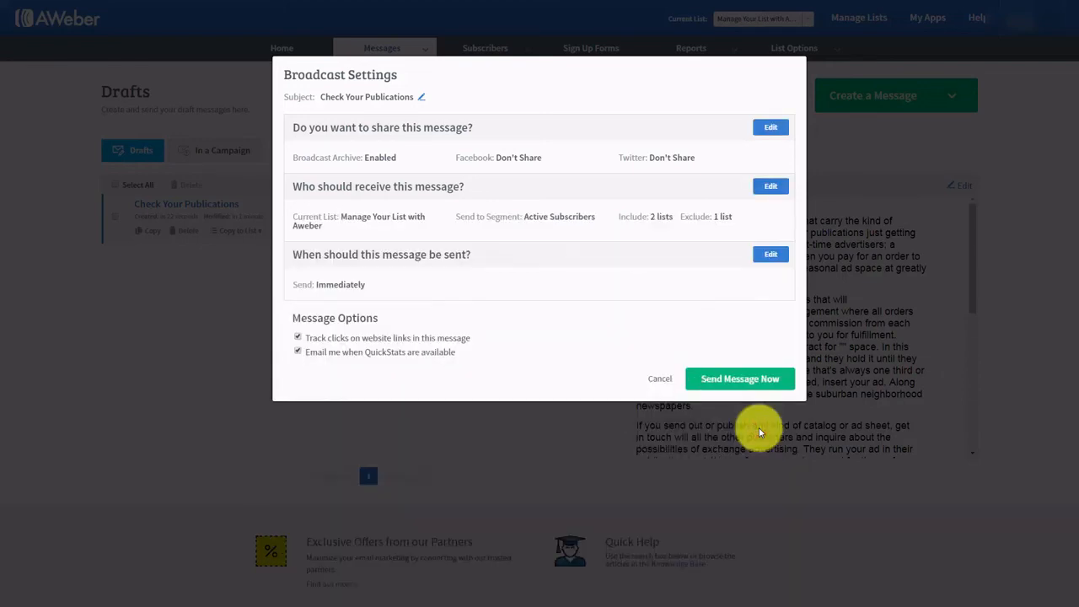
- Try send times (hour 8; the 31st, Oct 12, Sep 4 2017), then cancel to send immediately
{"action": "left_click", "coordinate": [768, 254]}
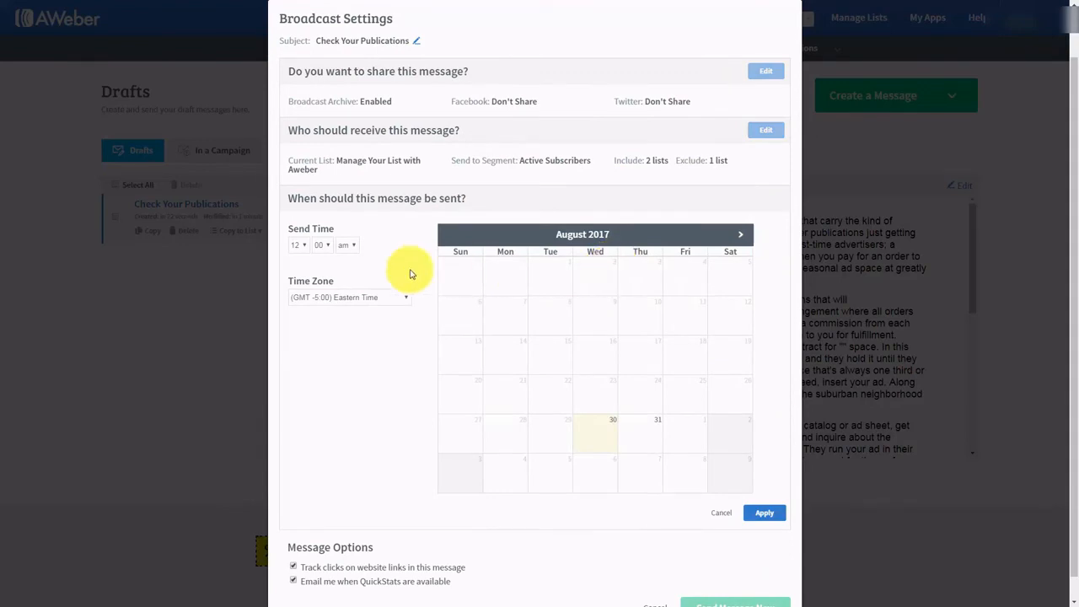
{"action": "left_click", "coordinate": [306, 245]}
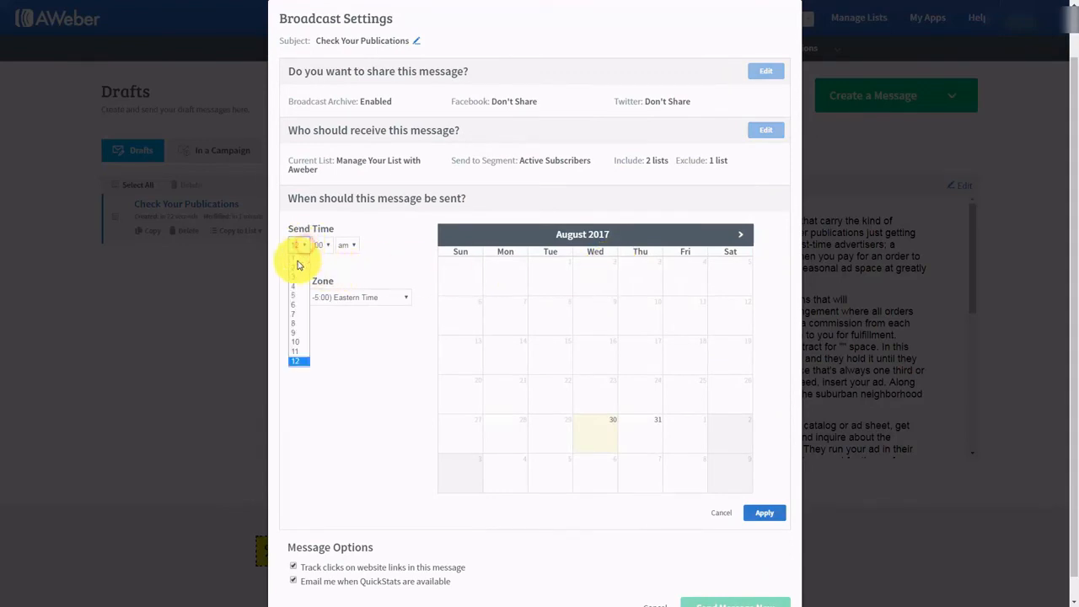
{"action": "left_click", "coordinate": [301, 310]}
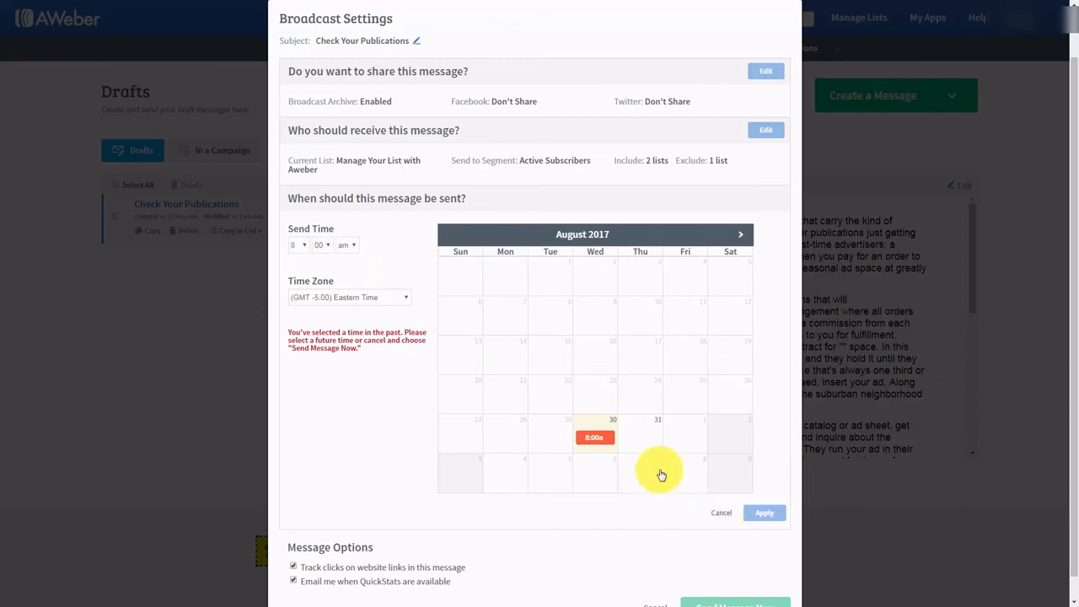
{"action": "left_click", "coordinate": [640, 433]}
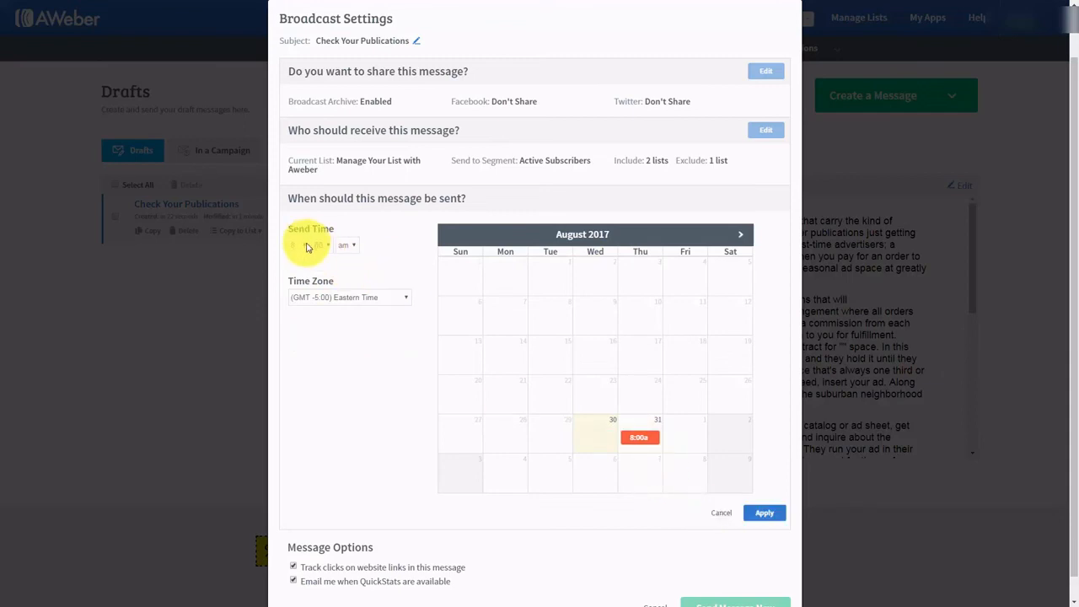
{"action": "left_click", "coordinate": [741, 236]}
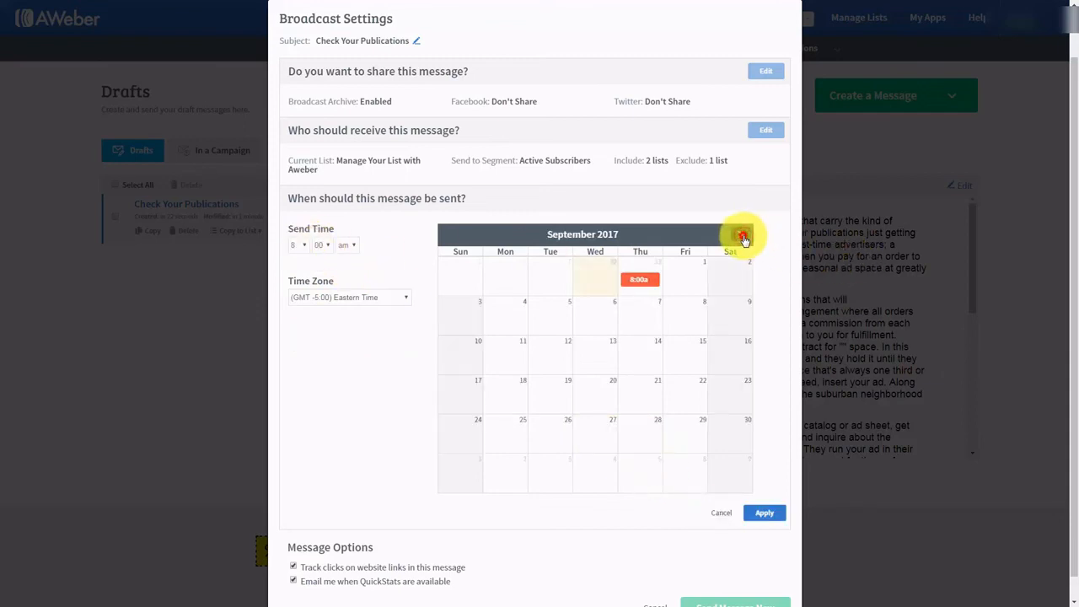
{"action": "left_click", "coordinate": [742, 236]}
{"action": "left_click", "coordinate": [639, 309]}
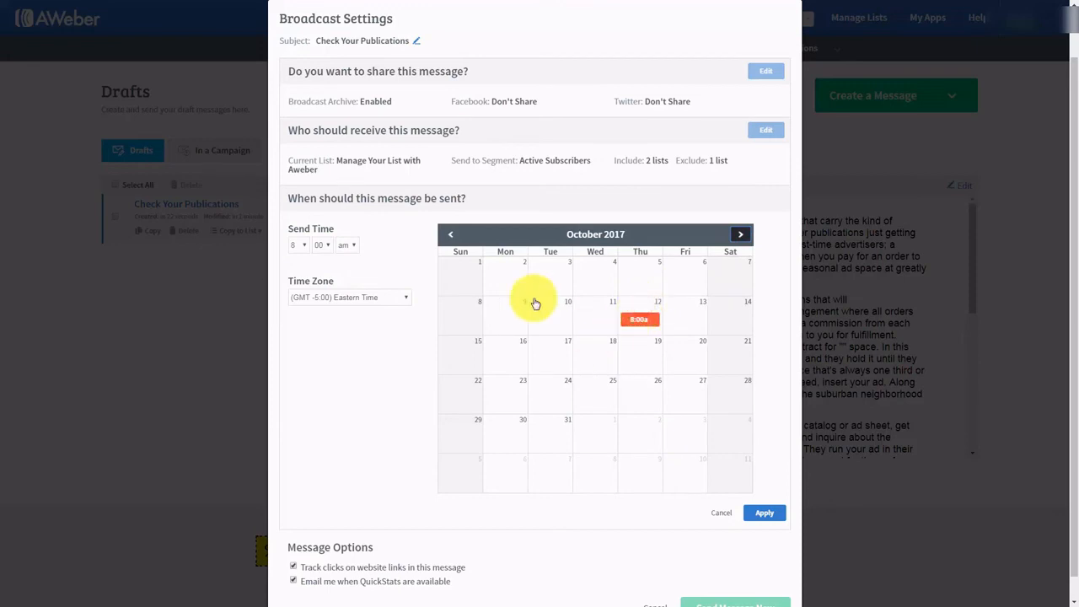
{"action": "left_click", "coordinate": [449, 233]}
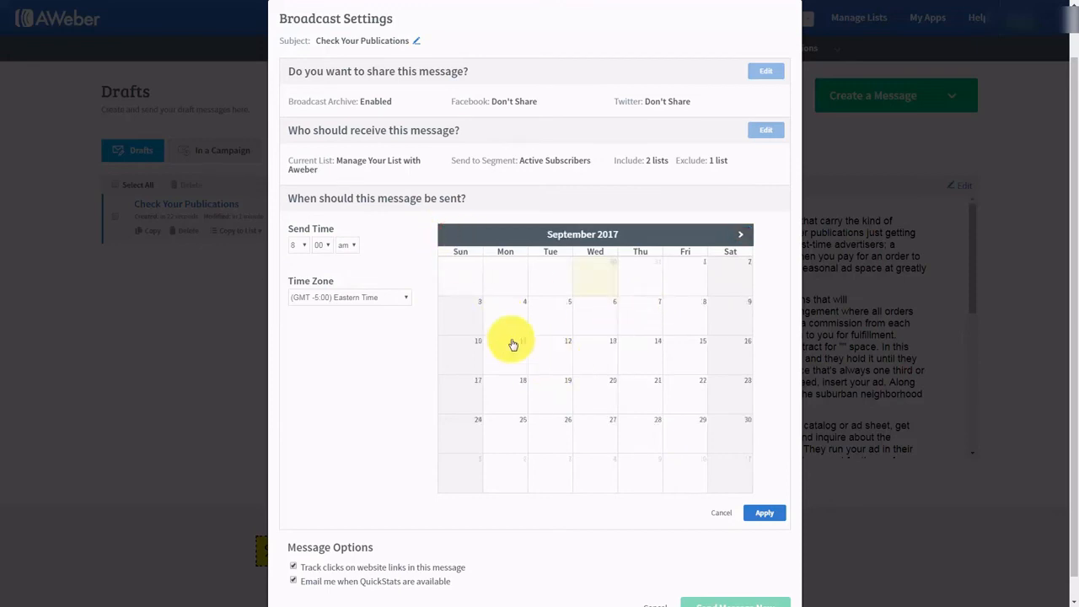
{"action": "left_click", "coordinate": [489, 318]}
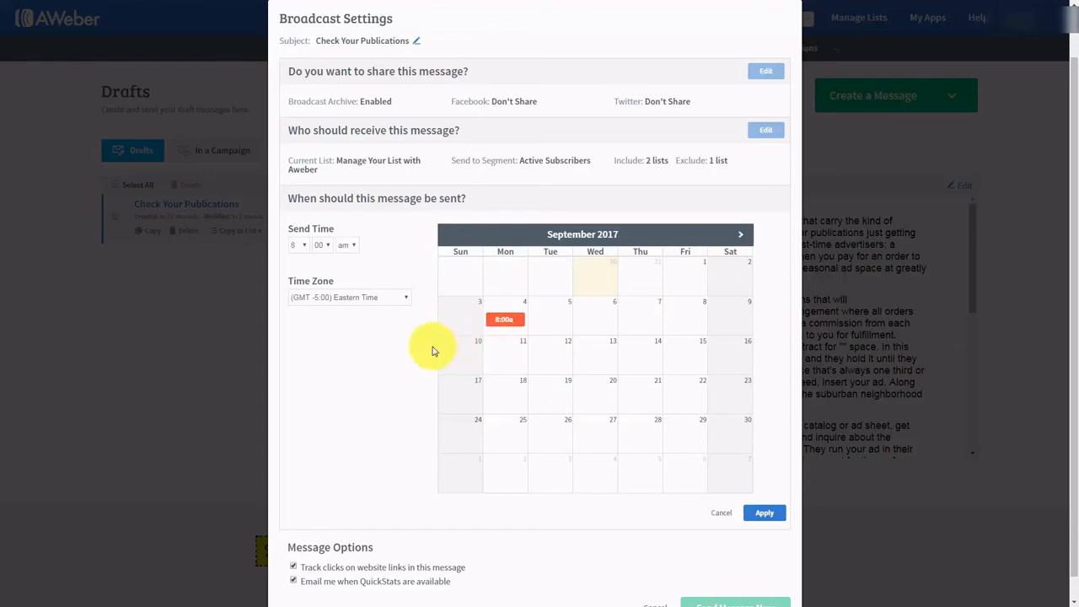
{"action": "scroll", "coordinate": [350, 368], "scroll_direction": "down", "scroll_amount": 1}
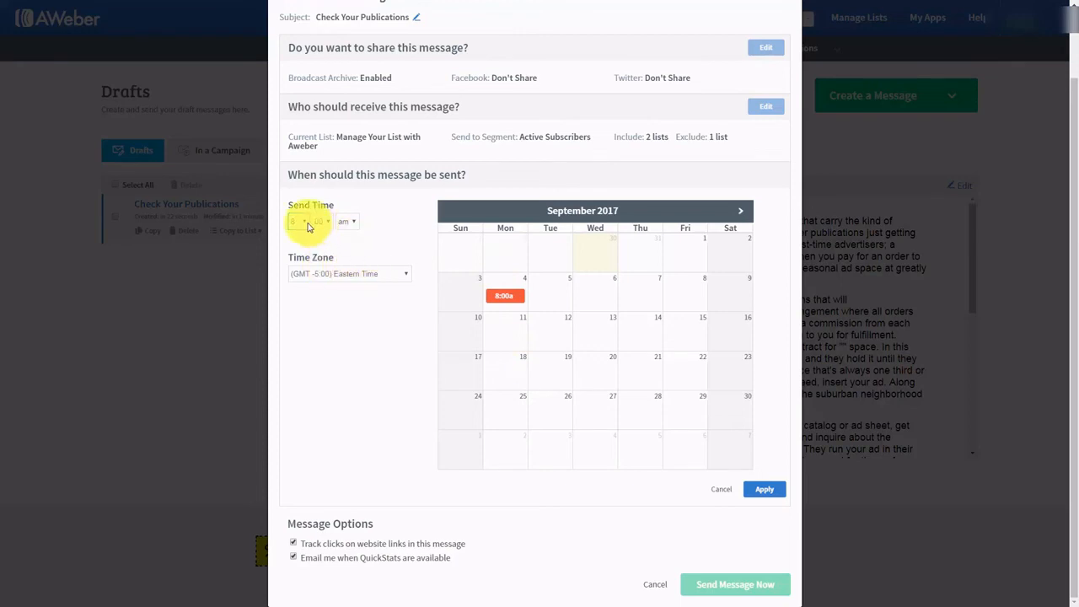
{"action": "left_click", "coordinate": [721, 491]}
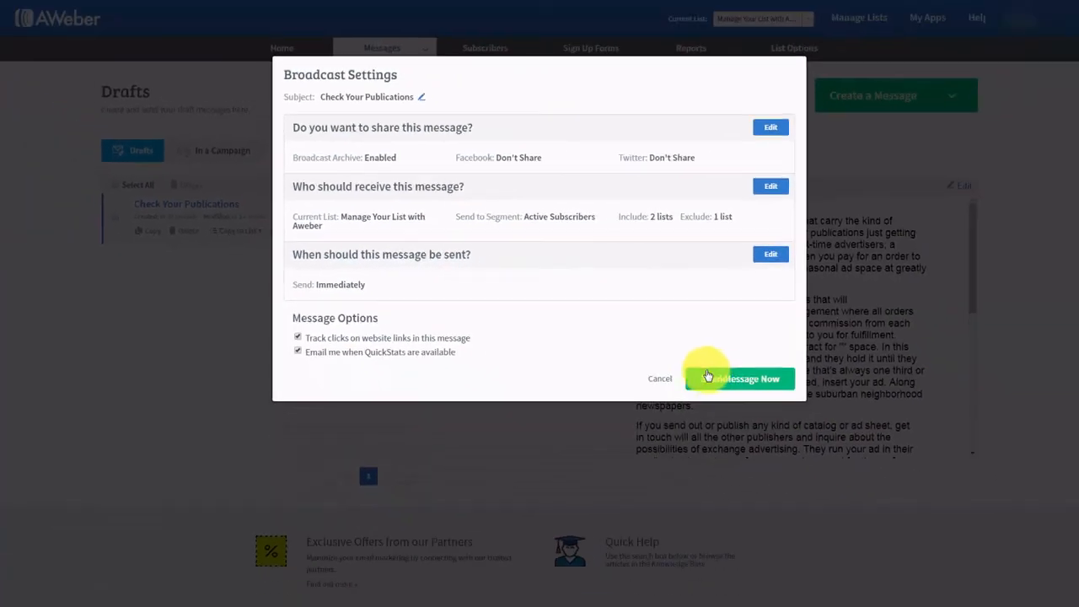
- Schedule the broadcast for Wed, Sep 6, 2017, 12:00 AM EDT
{"action": "left_click", "coordinate": [769, 255]}
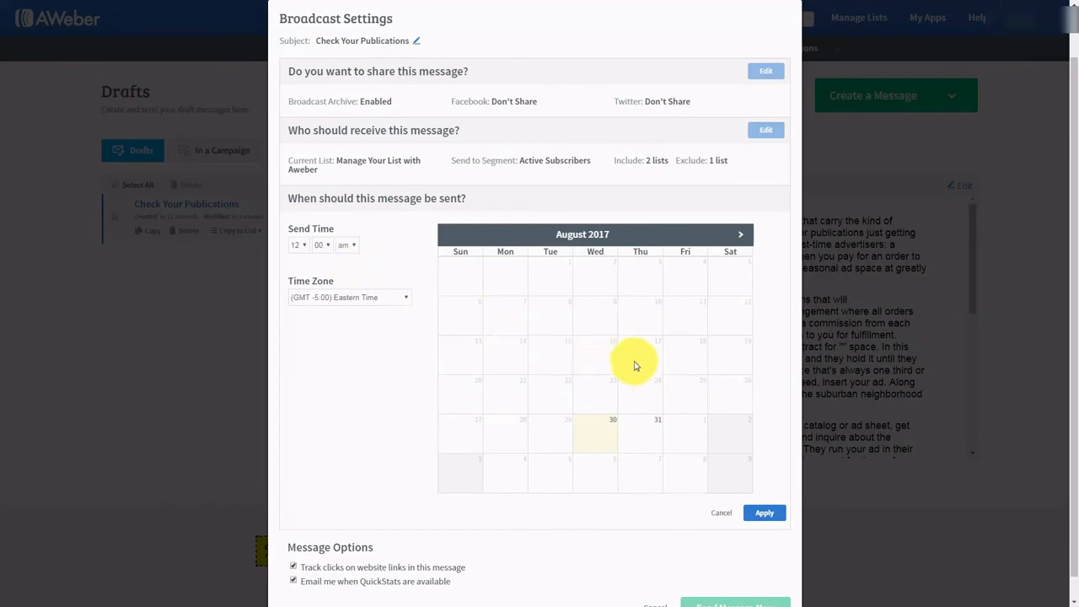
{"action": "left_click", "coordinate": [740, 235]}
{"action": "left_click", "coordinate": [600, 321]}
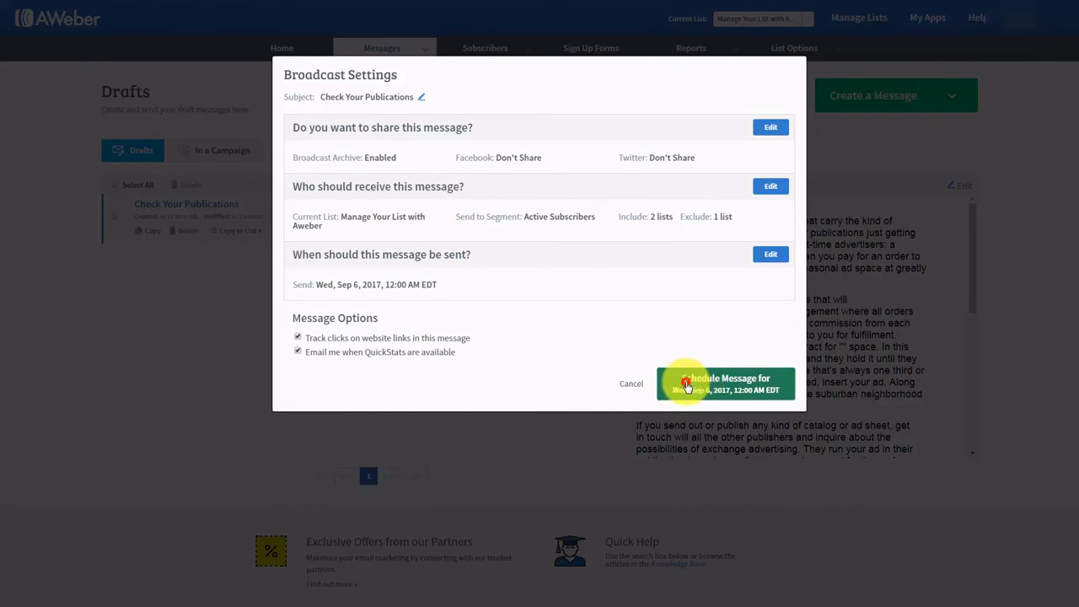
- Schedule then unschedule Check Your Publications, and open the Tax Advantages For Us draft
{"action": "left_click", "coordinate": [686, 384]}
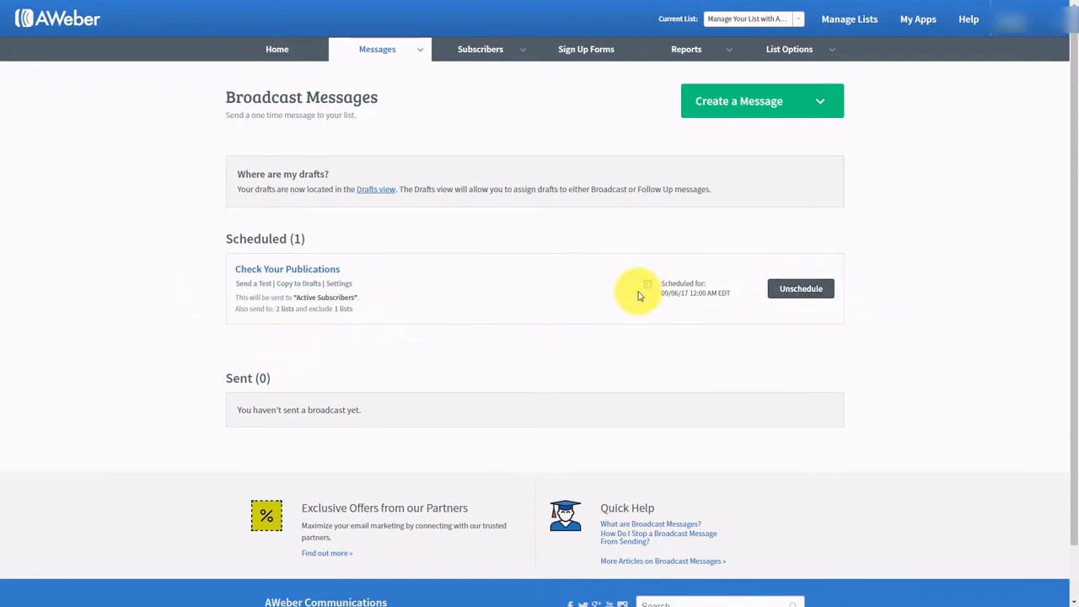
{"action": "left_click", "coordinate": [793, 290]}
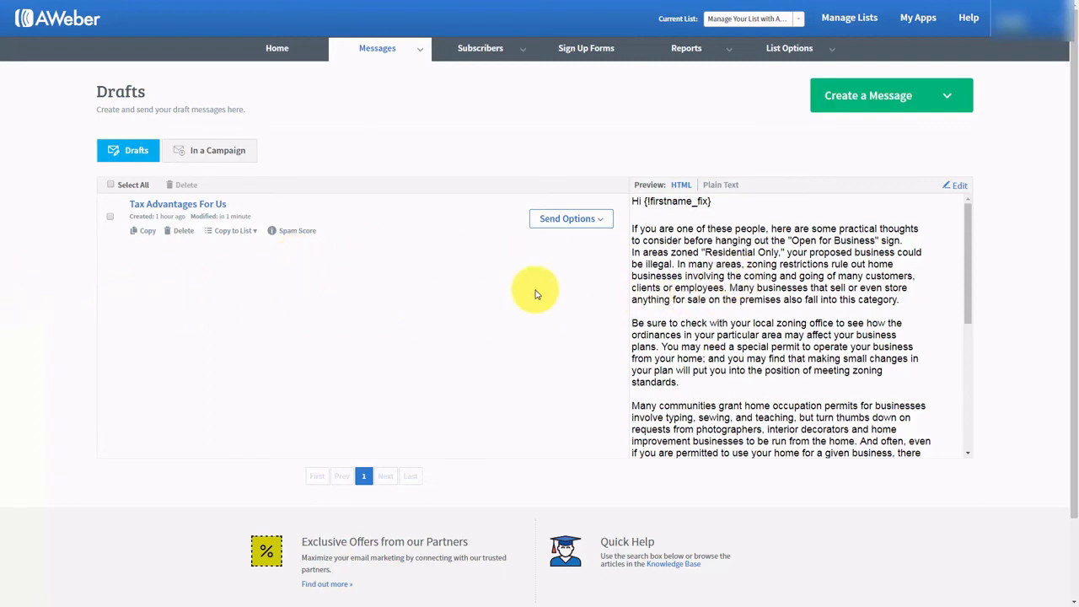
{"action": "left_click", "coordinate": [959, 189]}
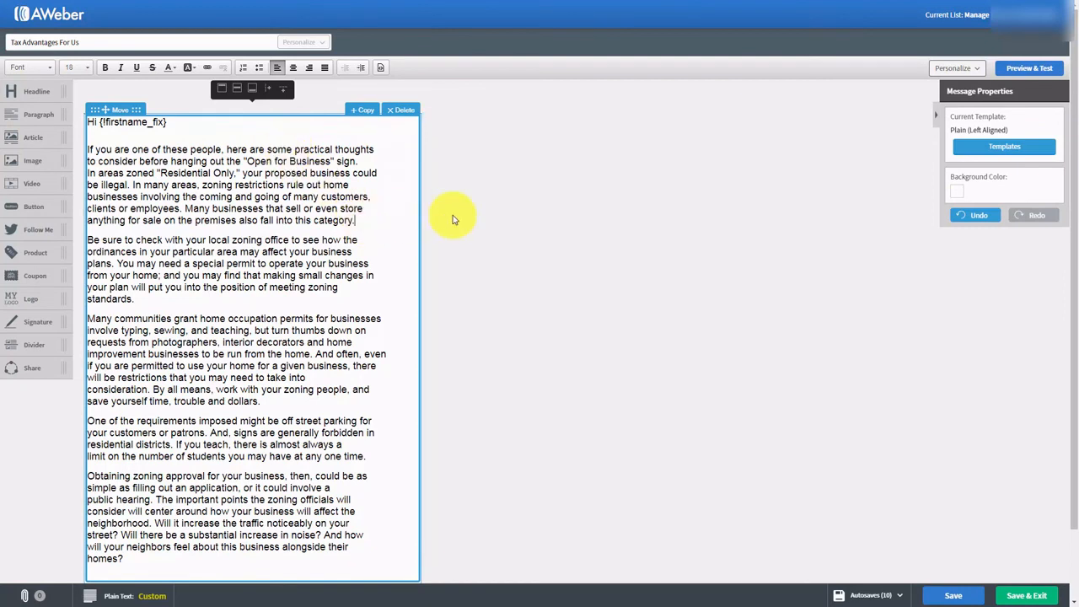
{"action": "key", "text": "Return"}
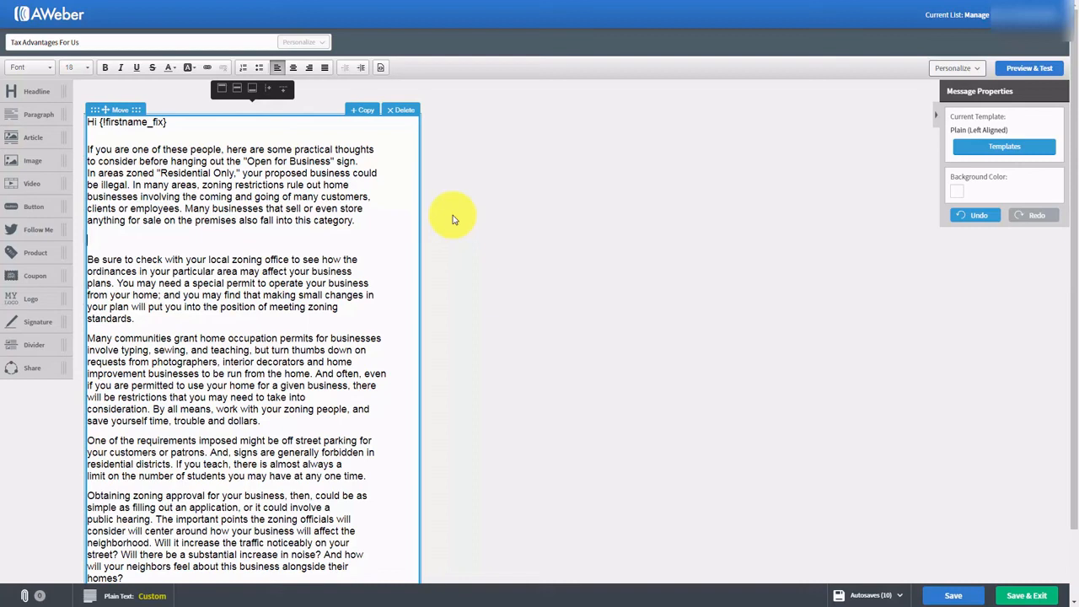
{"action": "type", "text": "http://hson.biz/cfwop/"}
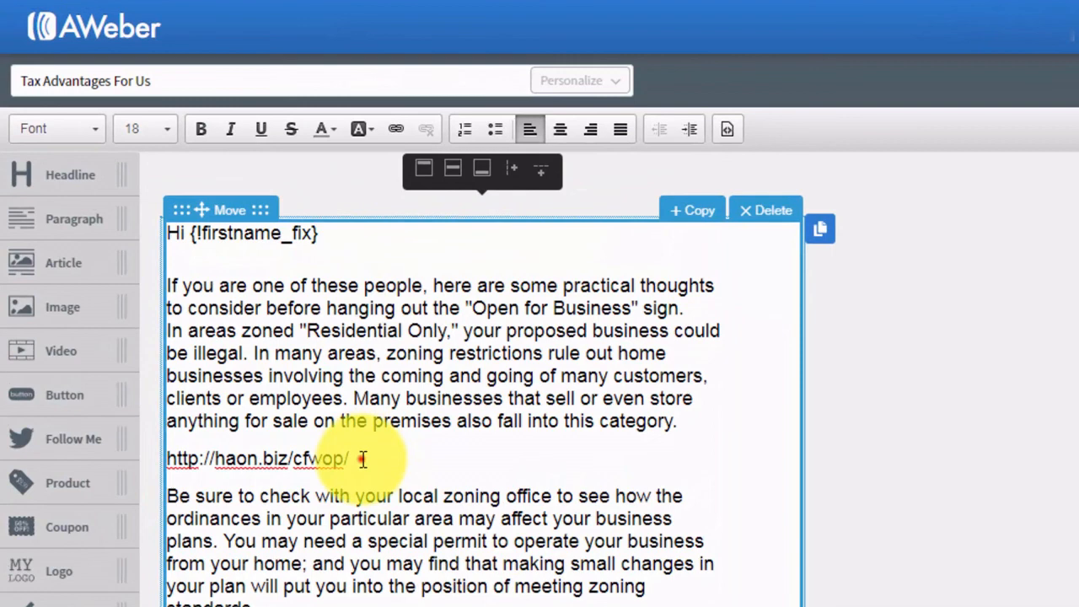
{"action": "left_click_drag", "start_coordinate": [363, 458], "coordinate": [167, 458]}
{"action": "key", "text": "ctrl+c"}
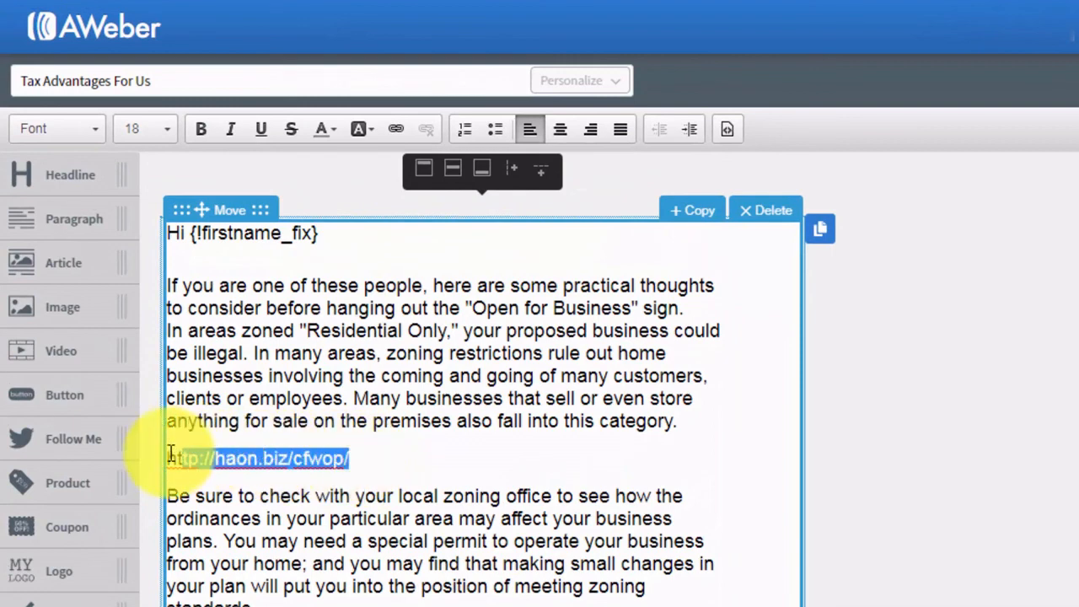
{"action": "left_click", "coordinate": [395, 125]}
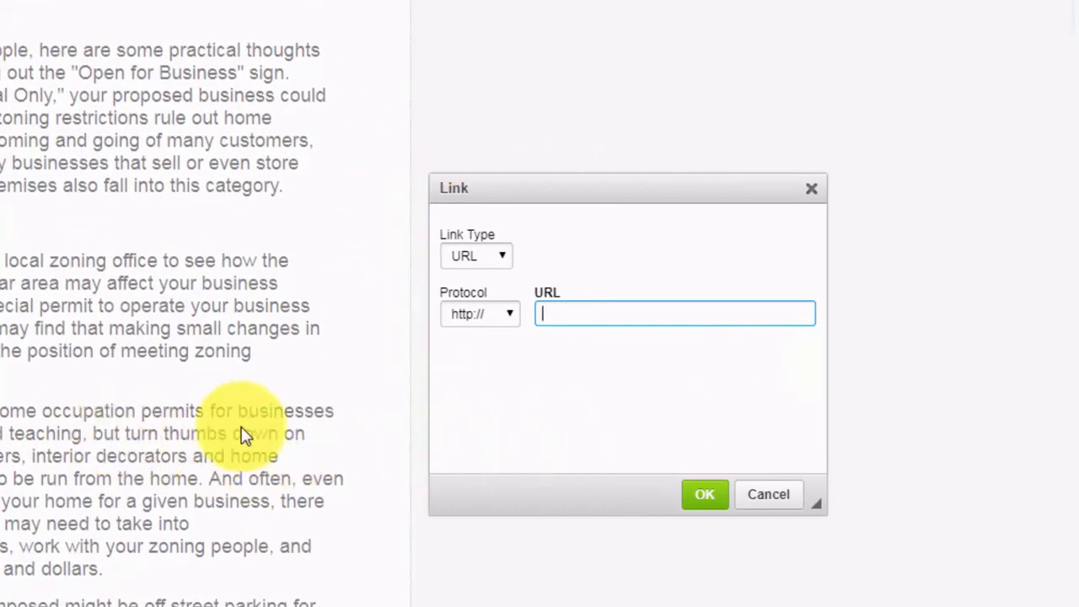
{"action": "right_click", "coordinate": [550, 313]}
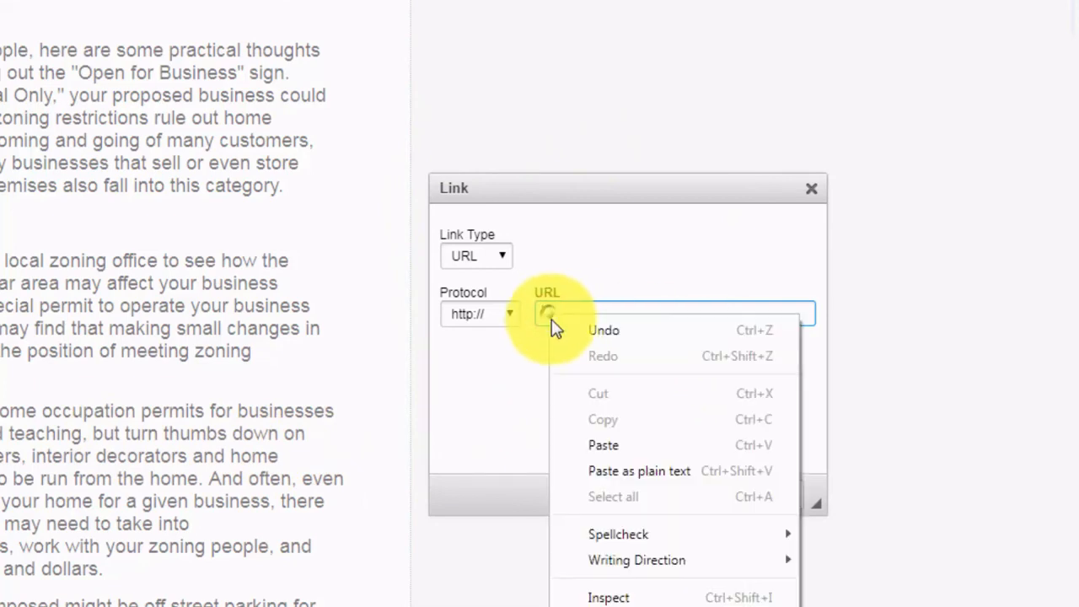
{"action": "left_click", "coordinate": [604, 445]}
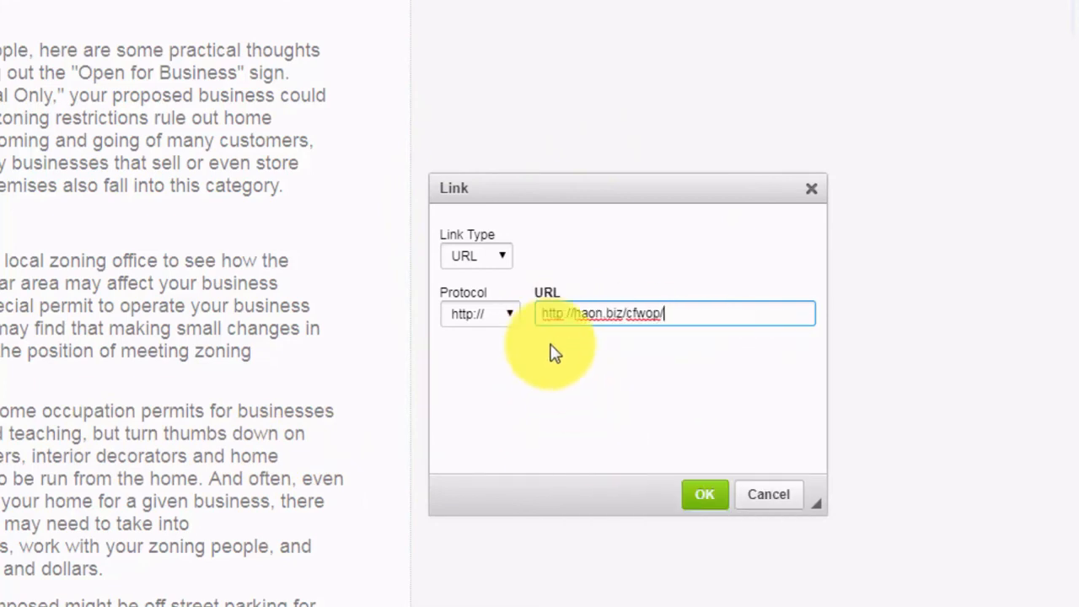
{"action": "left_click", "coordinate": [543, 316]}
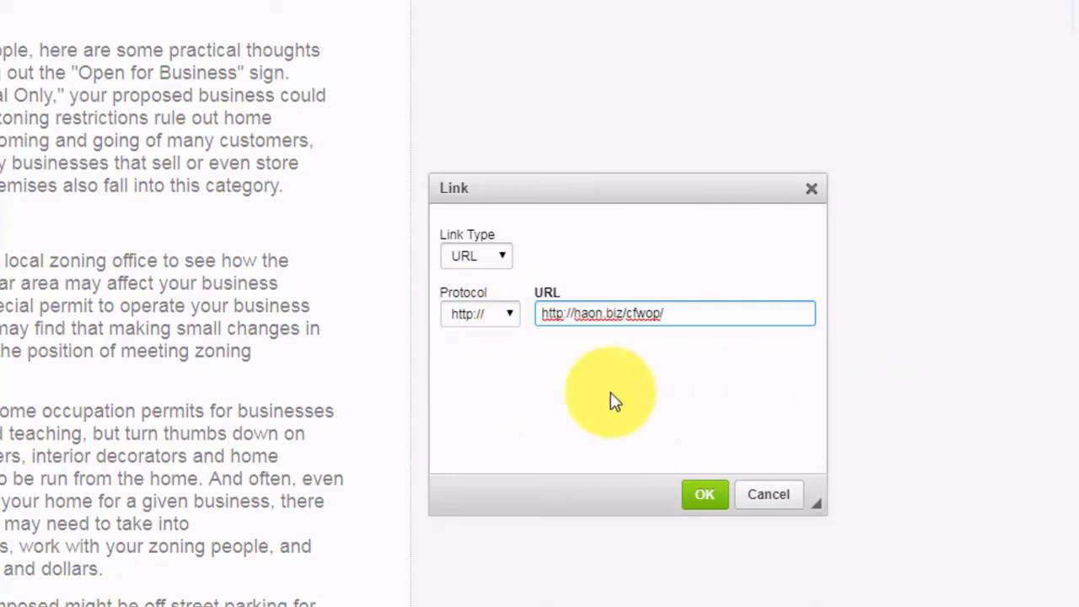
{"action": "key", "text": "End"}
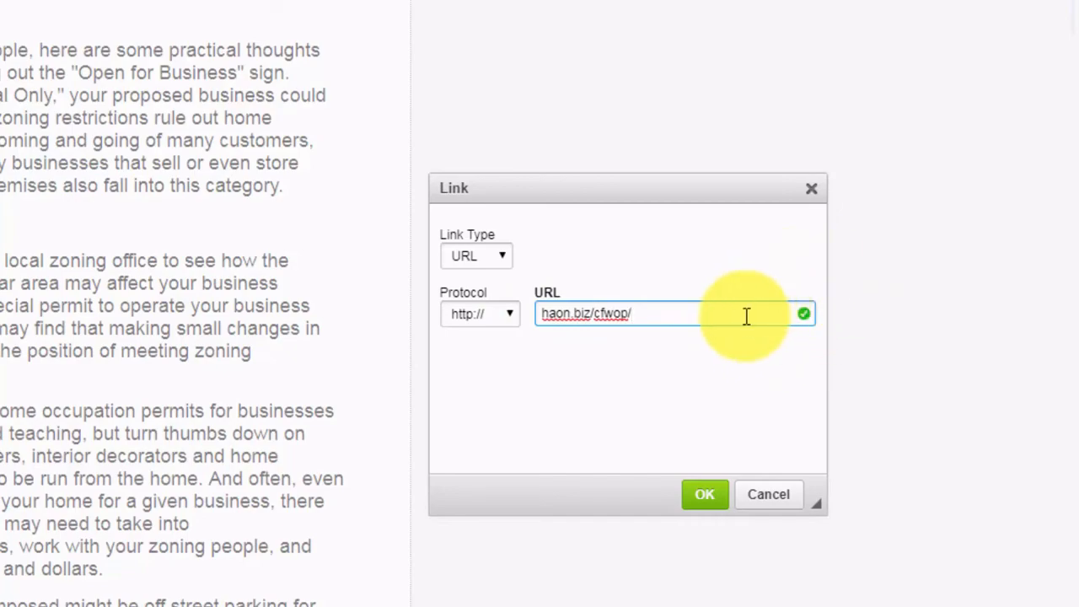
{"action": "left_click", "coordinate": [705, 496]}
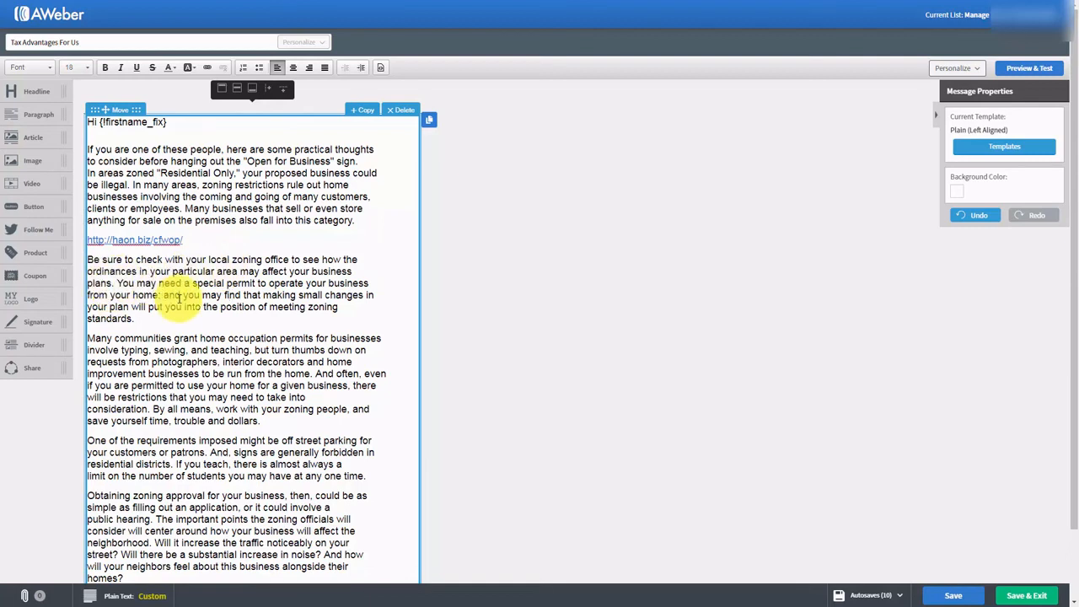
- Link the words 'you may find' to haon.biz/cfwop/
{"action": "left_click_drag", "start_coordinate": [182, 295], "coordinate": [243, 295]}
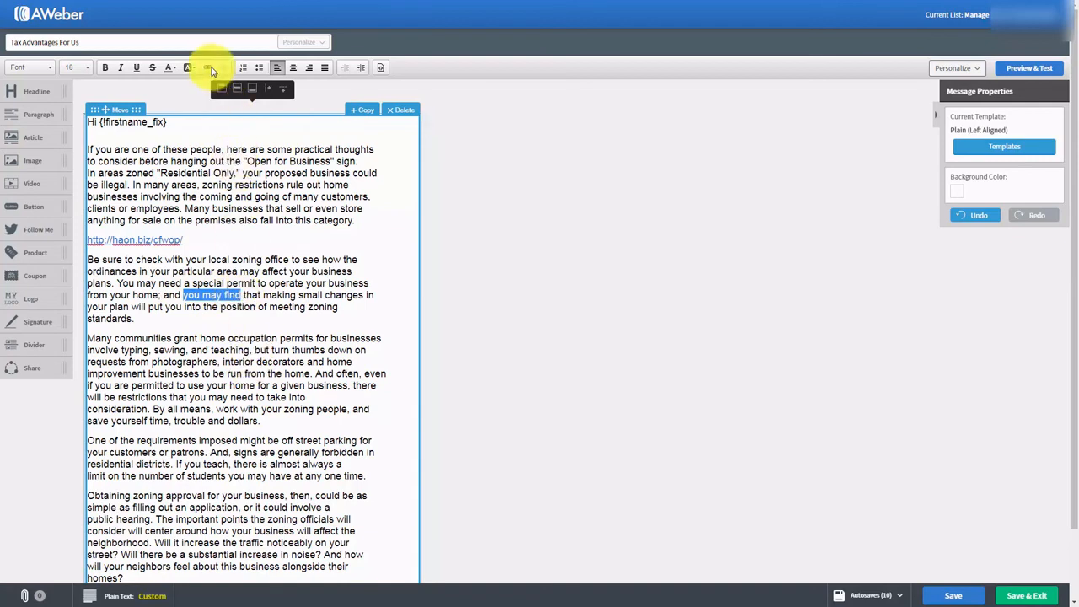
{"action": "left_click", "coordinate": [210, 70]}
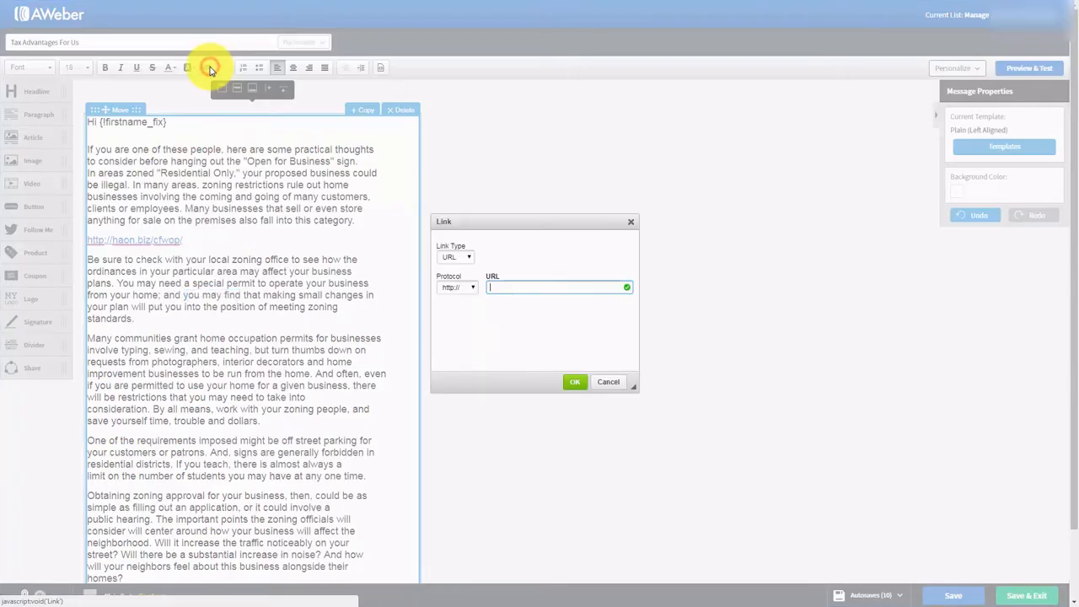
{"action": "left_click", "coordinate": [499, 286]}
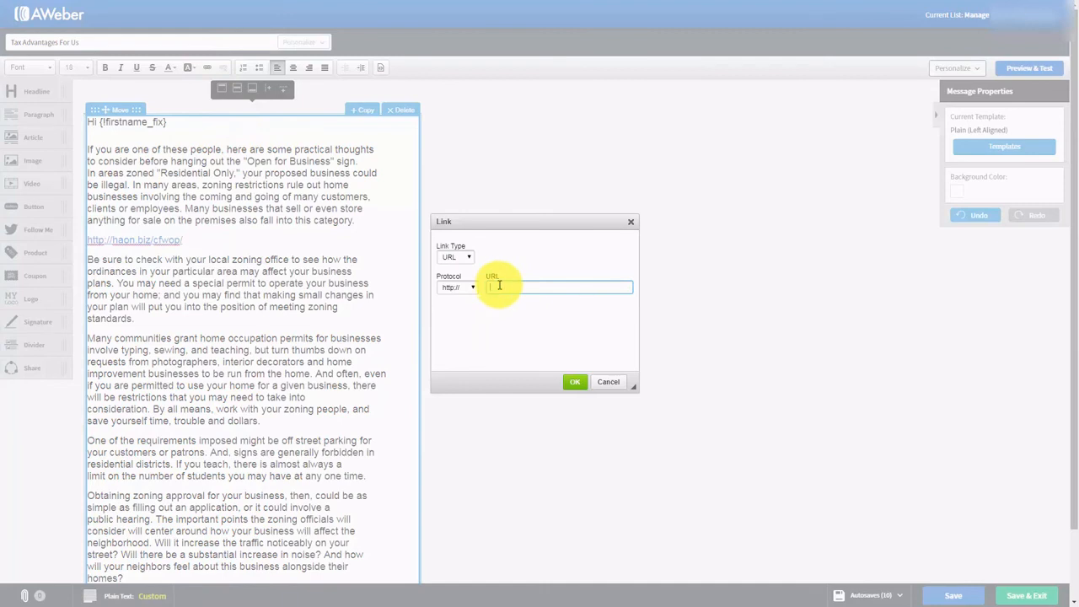
{"action": "type", "text": "haon.biz/cfwop/"}
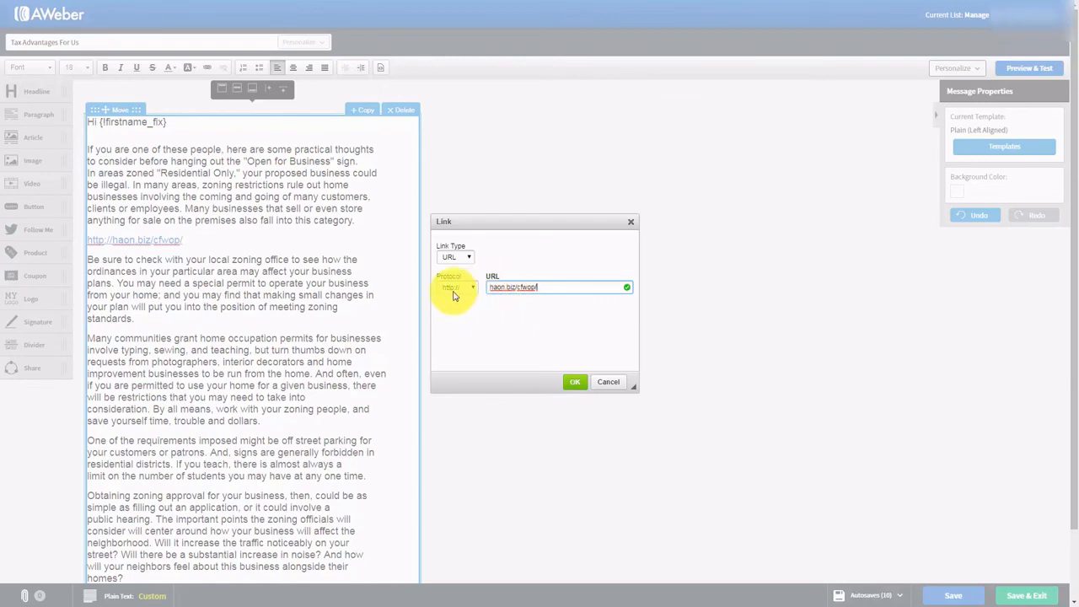
{"action": "left_click", "coordinate": [573, 384]}
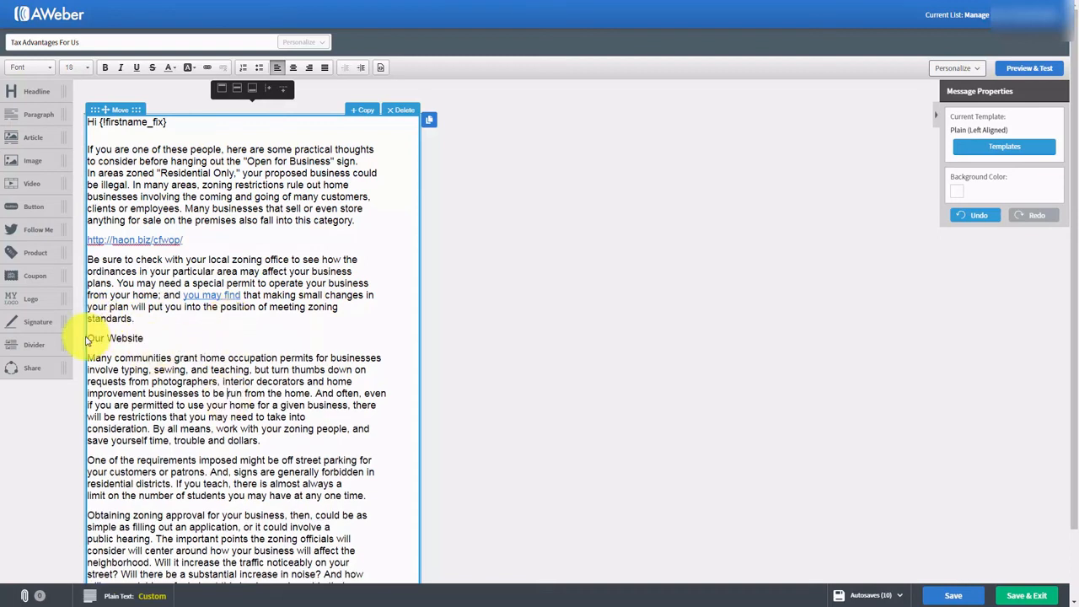
- Link the 'Our Website' line to the same haon.biz/cfwop/ address
{"action": "left_click_drag", "start_coordinate": [87, 337], "coordinate": [147, 338]}
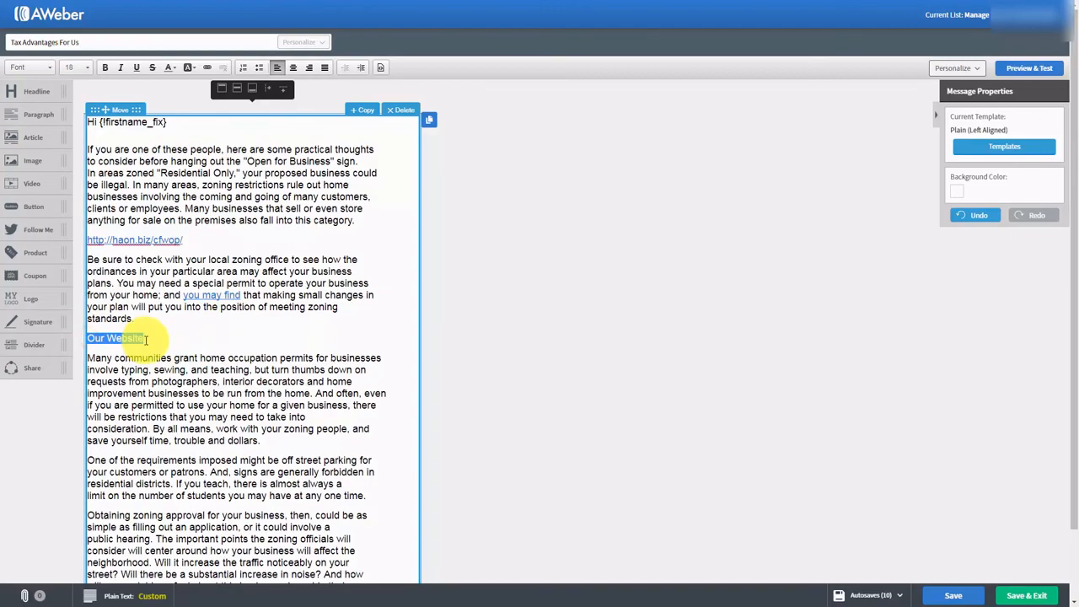
{"action": "left_click", "coordinate": [206, 68]}
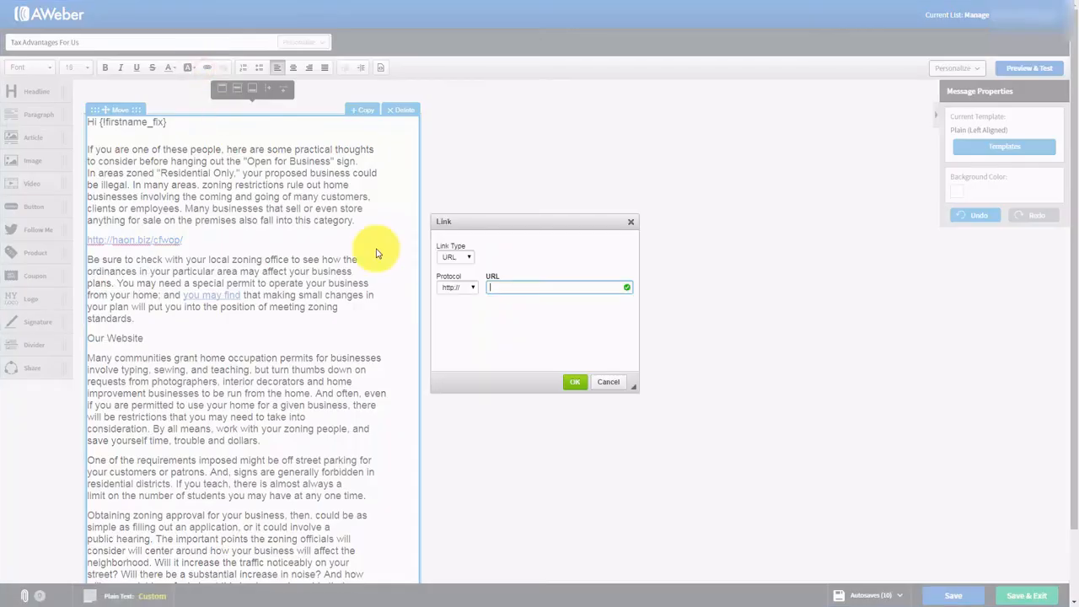
{"action": "type", "text": "haon.biz/cfwop/"}
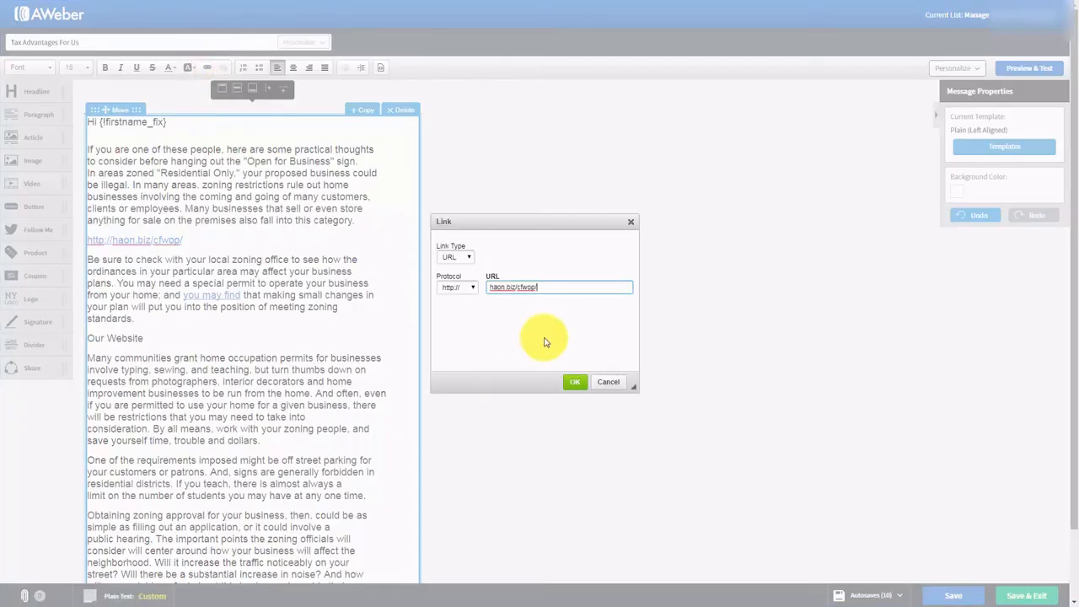
{"action": "left_click", "coordinate": [575, 385]}
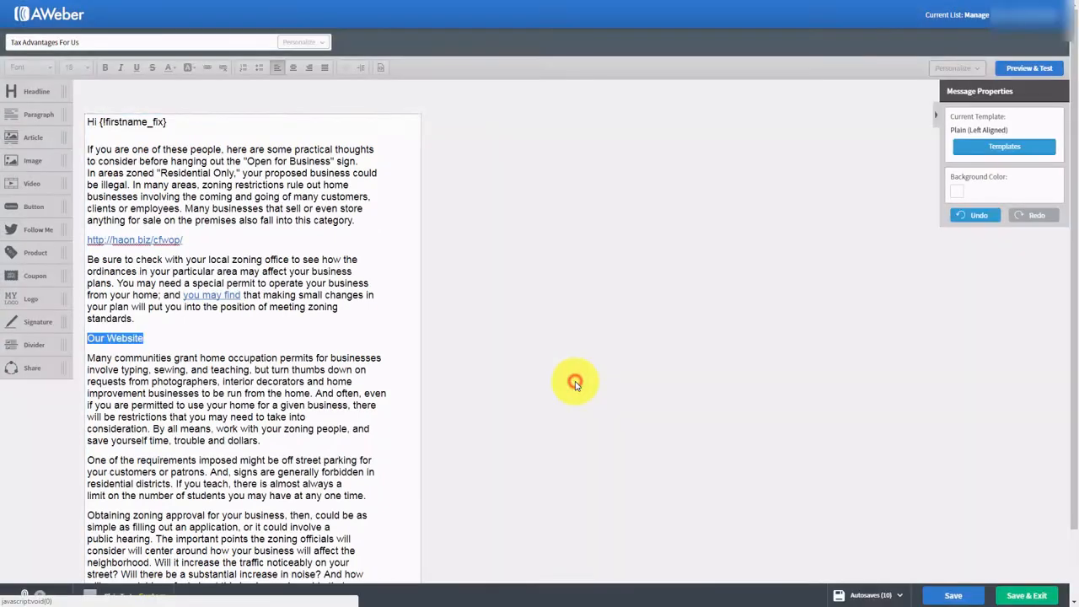
{"action": "left_click", "coordinate": [341, 371]}
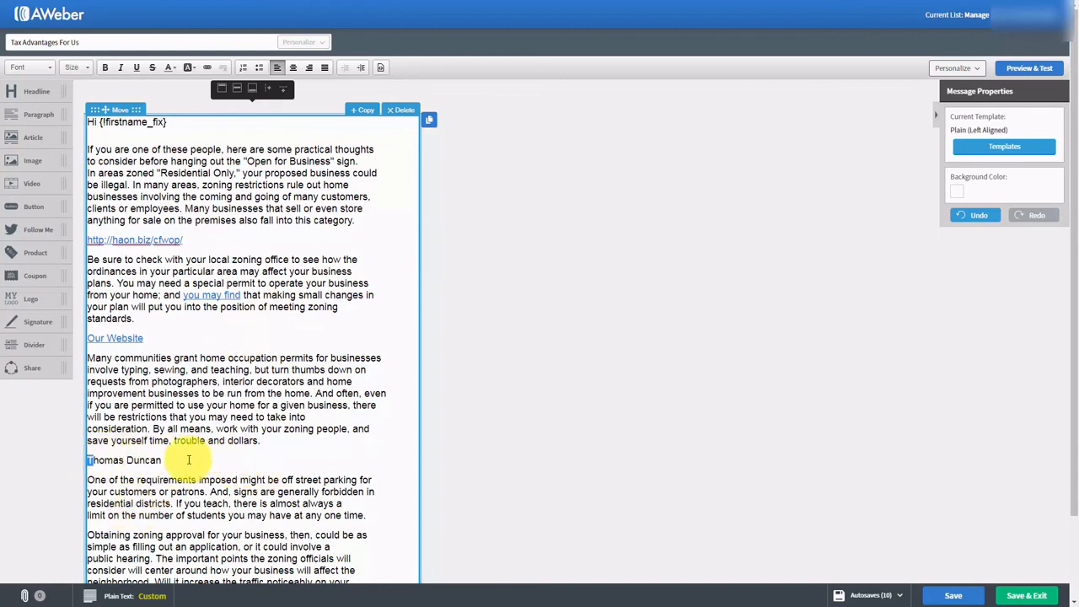
- Turn the name line into an e-mail (mailto) link
{"action": "left_click", "coordinate": [177, 459]}
{"action": "left_click_drag", "start_coordinate": [176, 458], "coordinate": [85, 459]}
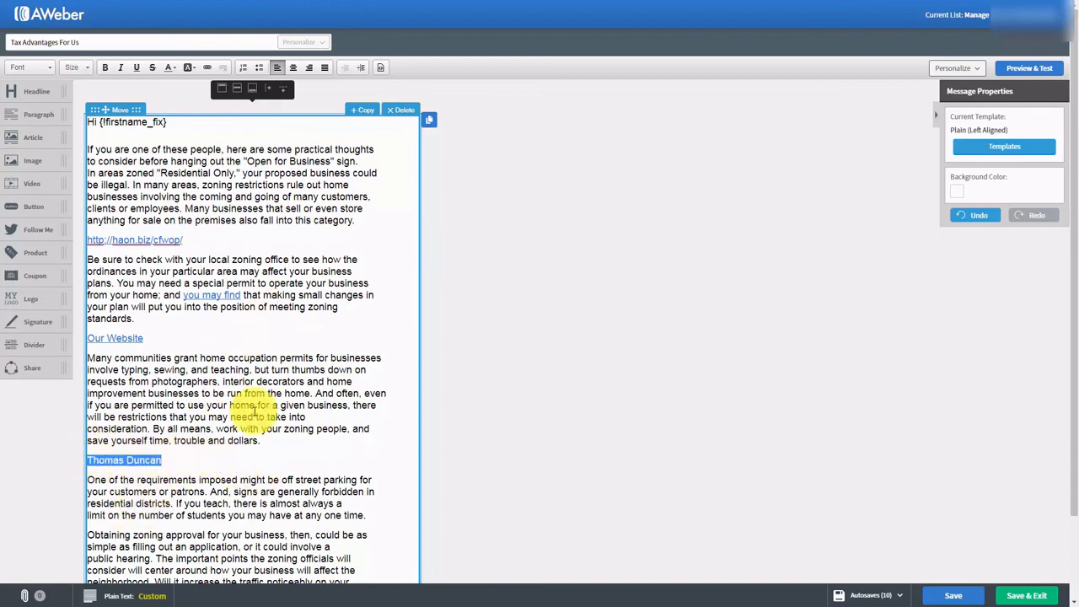
{"action": "left_click", "coordinate": [206, 67]}
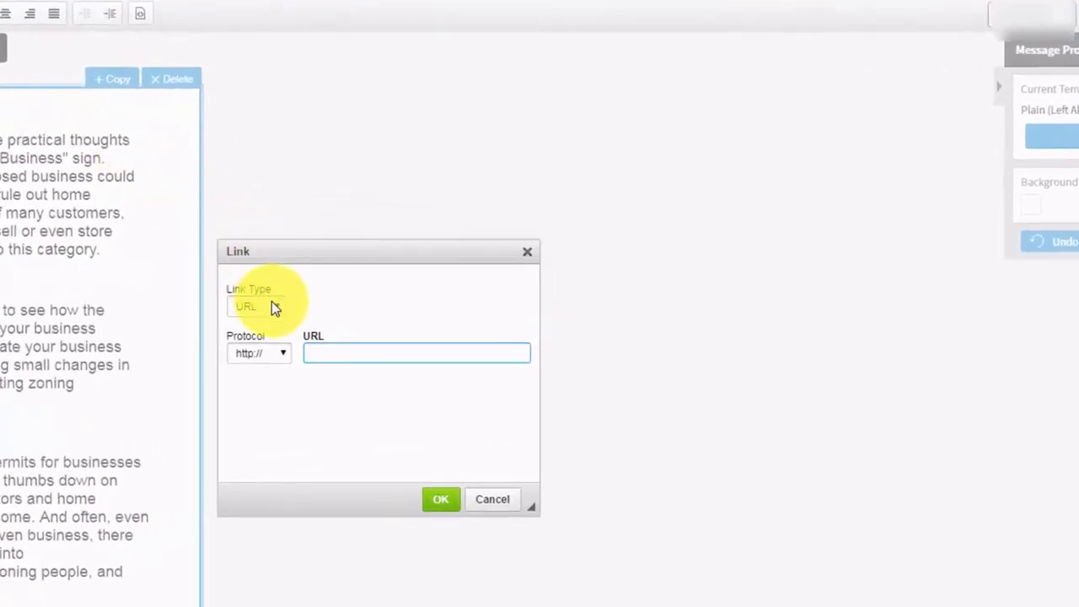
{"action": "left_click", "coordinate": [269, 305]}
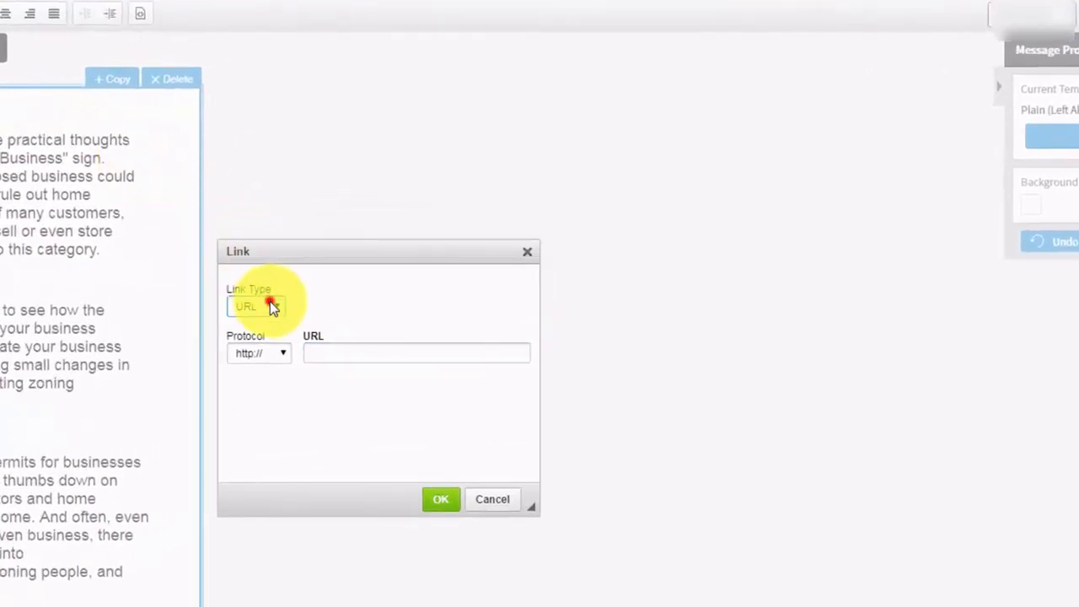
{"action": "left_click", "coordinate": [258, 340]}
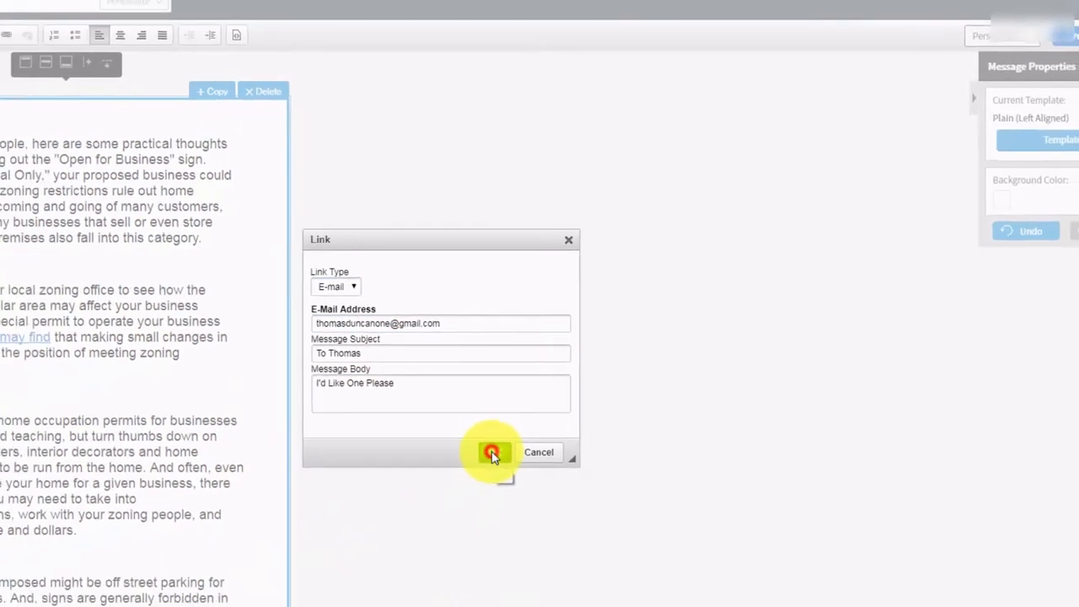
{"action": "left_click", "coordinate": [440, 504]}
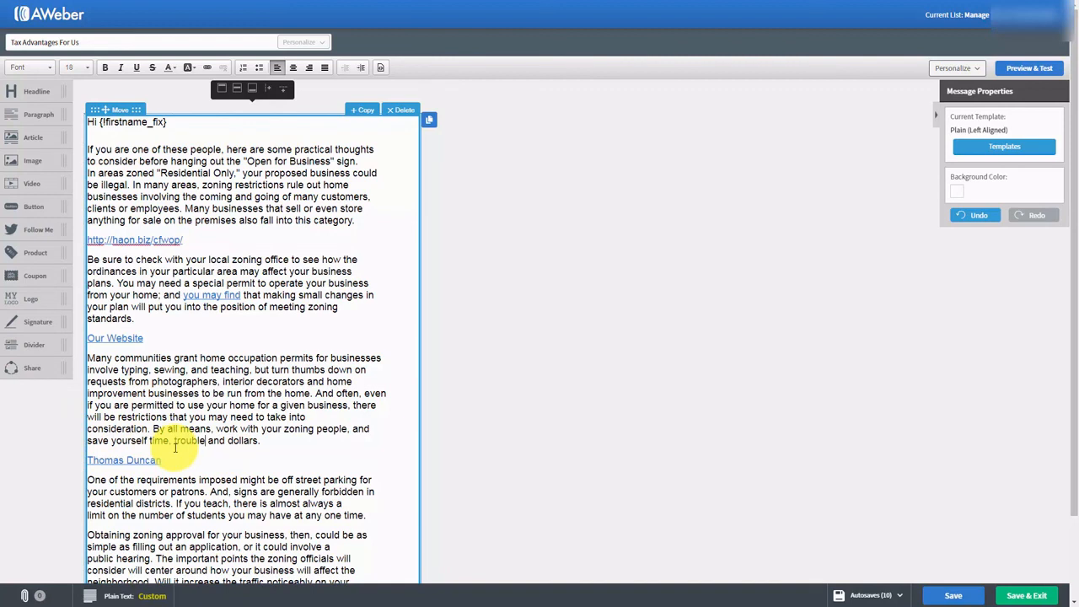
- Save the Advantages For Us message and exit to the Drafts list
{"action": "key", "text": "Tab"}
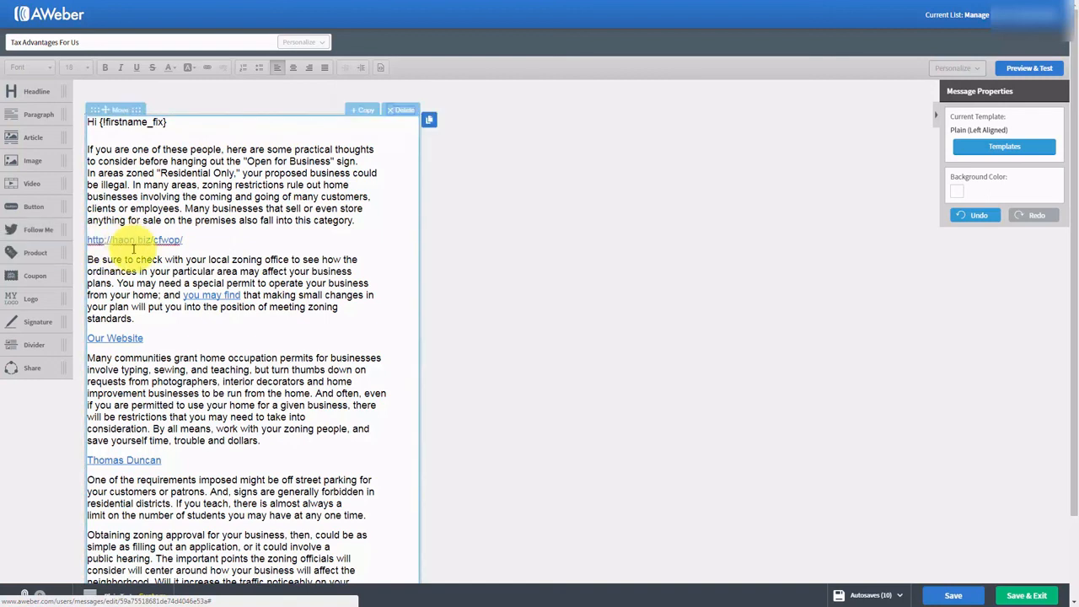
{"action": "left_click", "coordinate": [132, 249]}
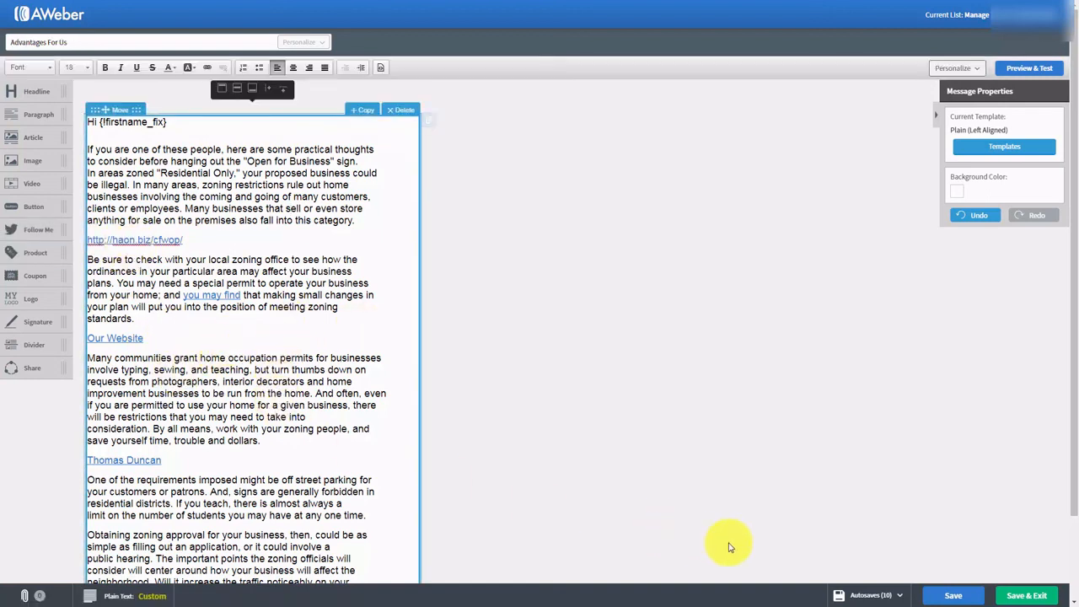
{"action": "left_click", "coordinate": [942, 594]}
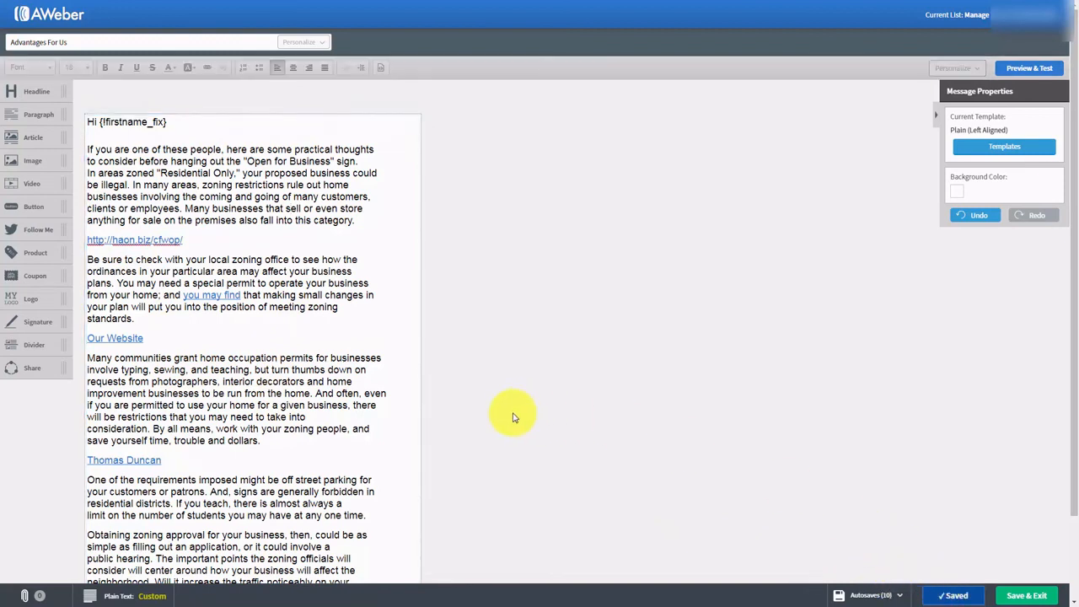
{"action": "left_click", "coordinate": [1015, 597]}
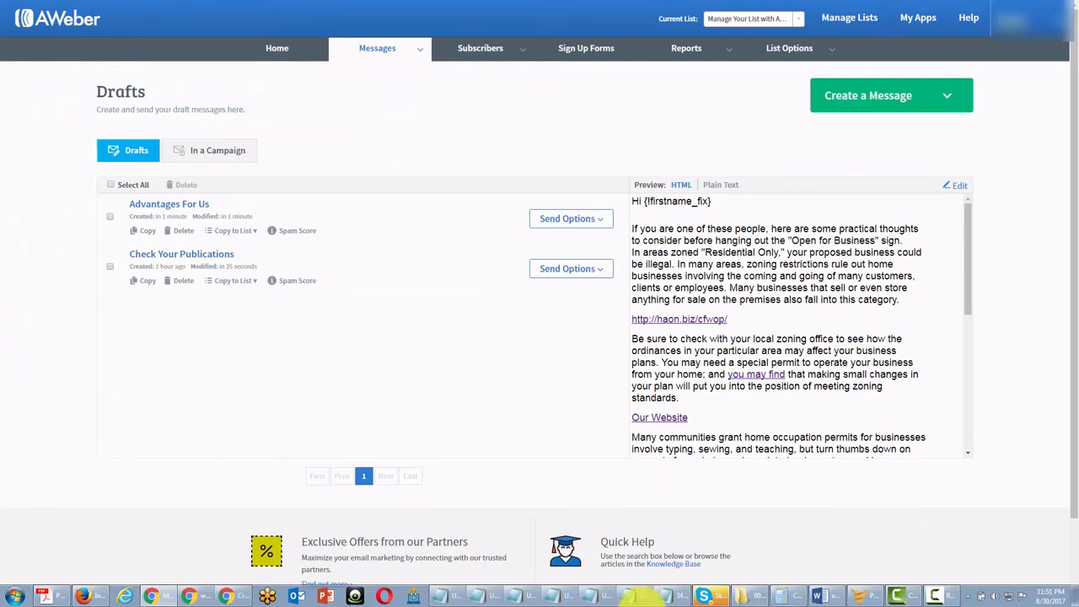
- Schedule Advantages For Us as a broadcast and send it now, confirming with Send Now
{"action": "left_click", "coordinate": [600, 218]}
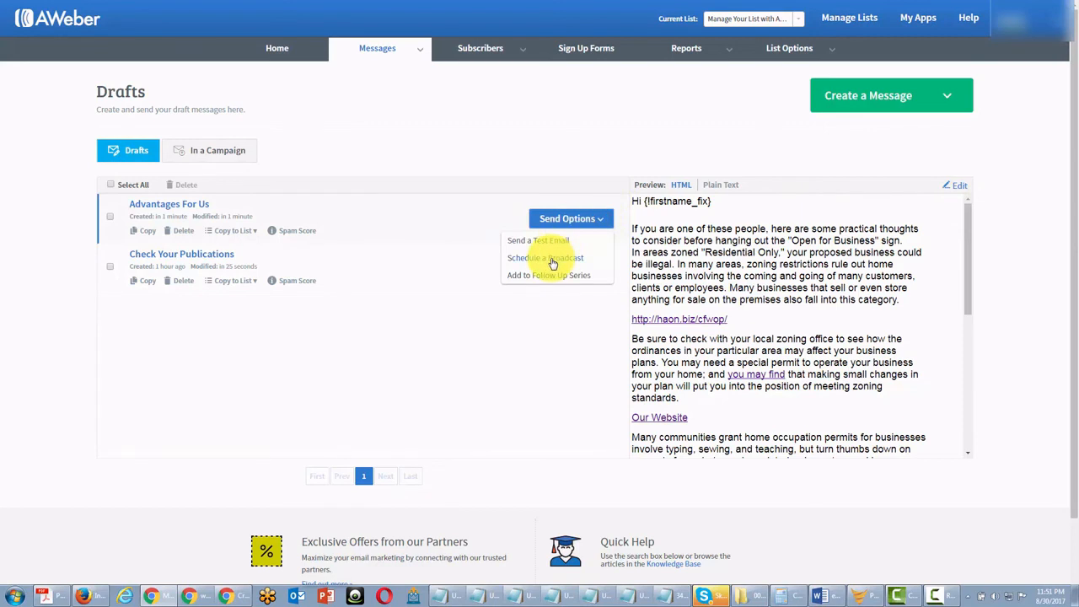
{"action": "left_click", "coordinate": [552, 260]}
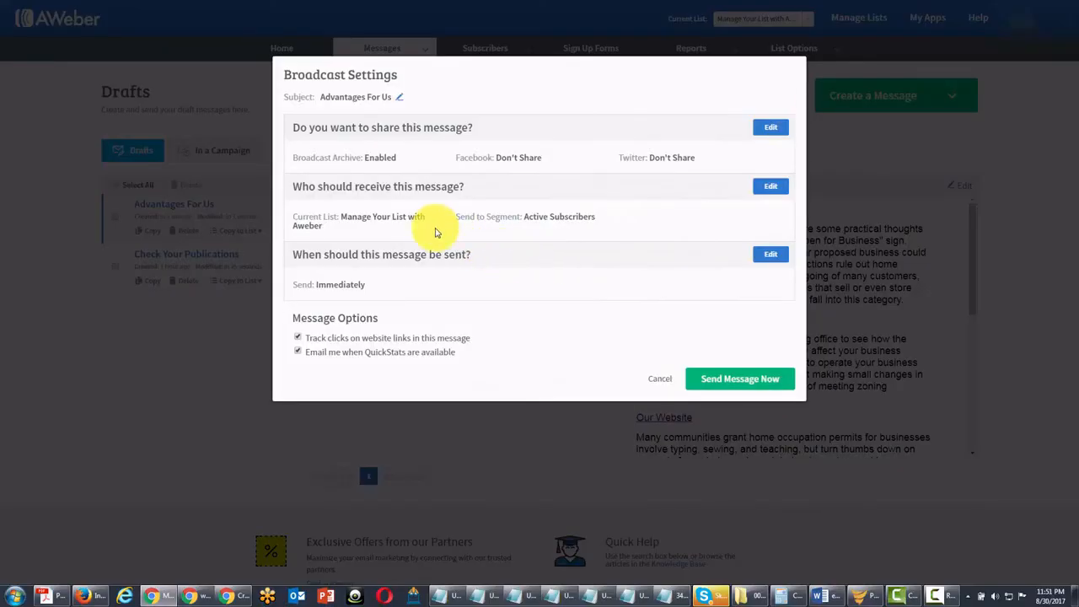
{"action": "left_click", "coordinate": [705, 380]}
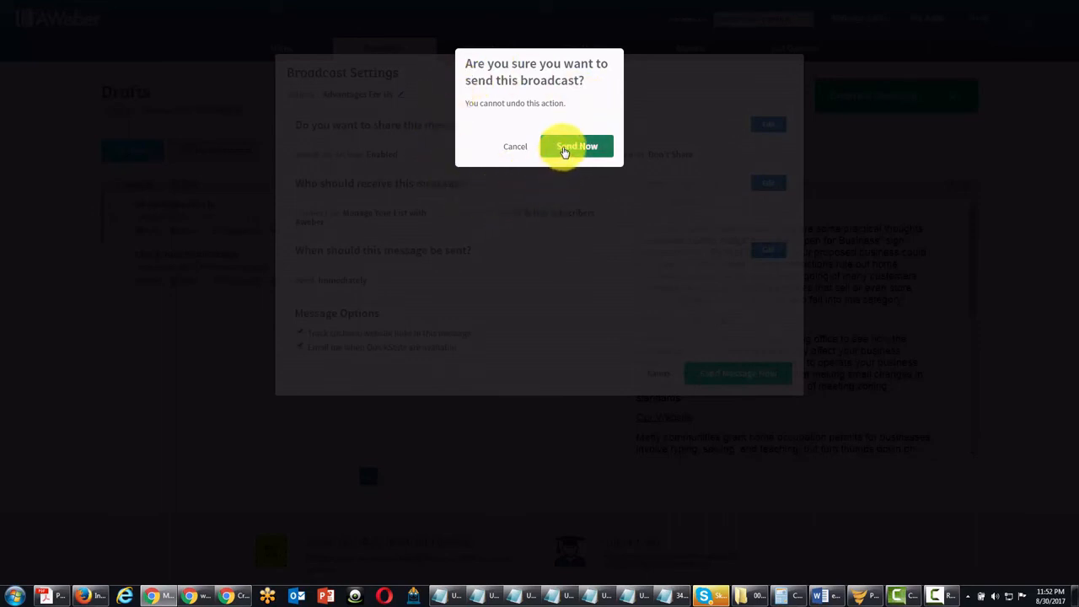
{"action": "left_click", "coordinate": [577, 146]}
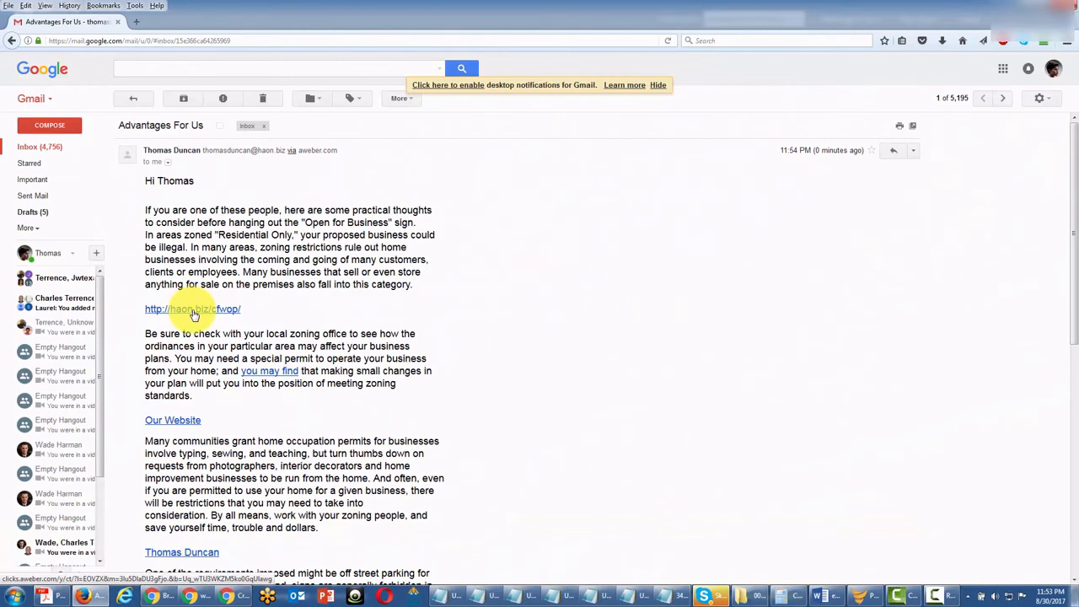
- Test the haon.biz link and the mailto link in the received Advantages For Us email
{"action": "left_click", "coordinate": [193, 310]}
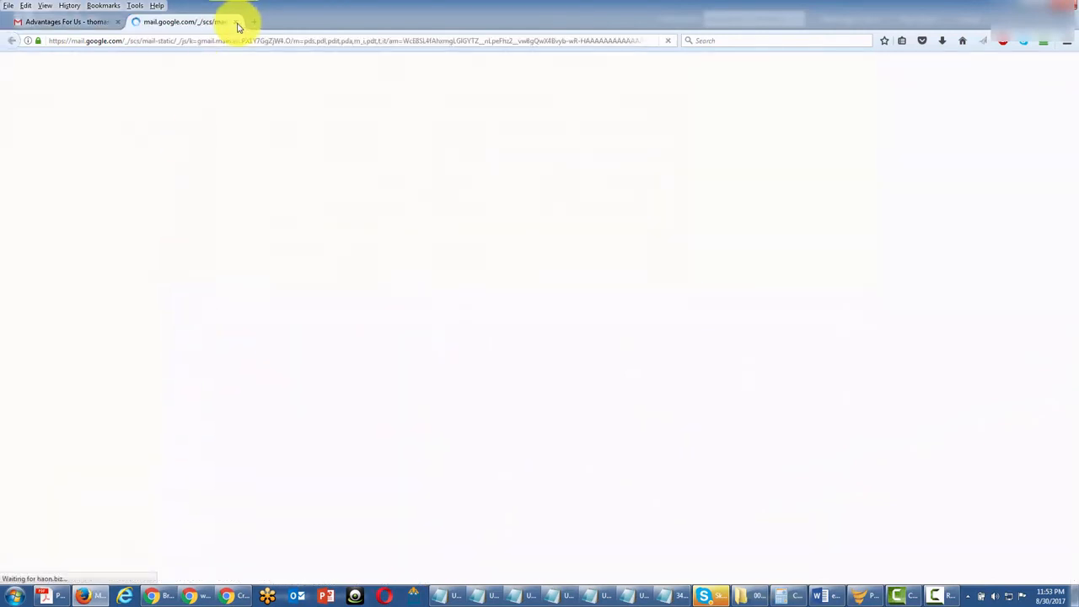
{"action": "left_click", "coordinate": [52, 21]}
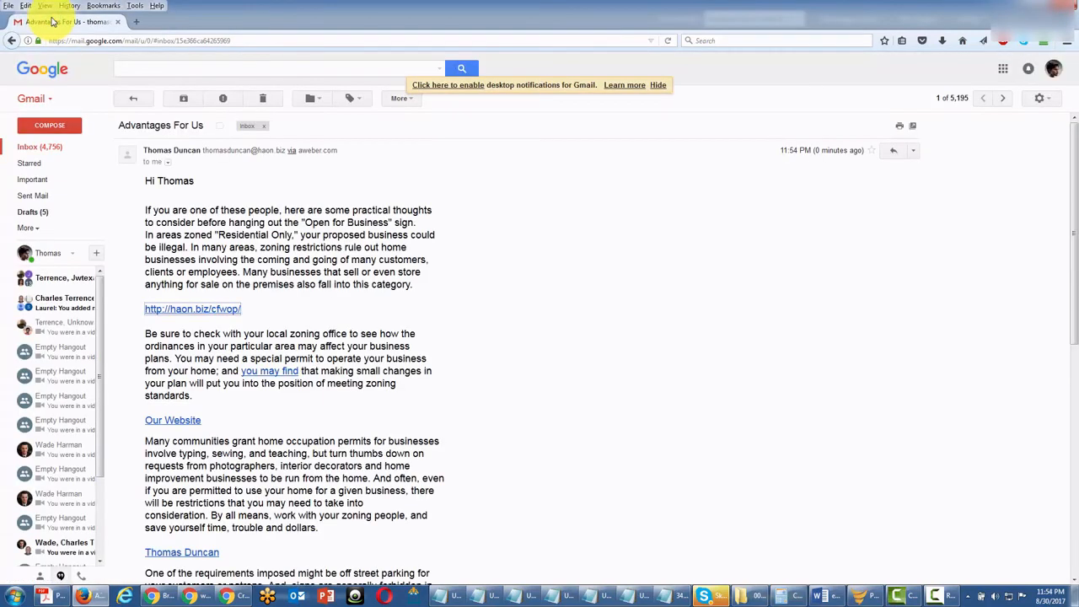
{"action": "left_click", "coordinate": [254, 402]}
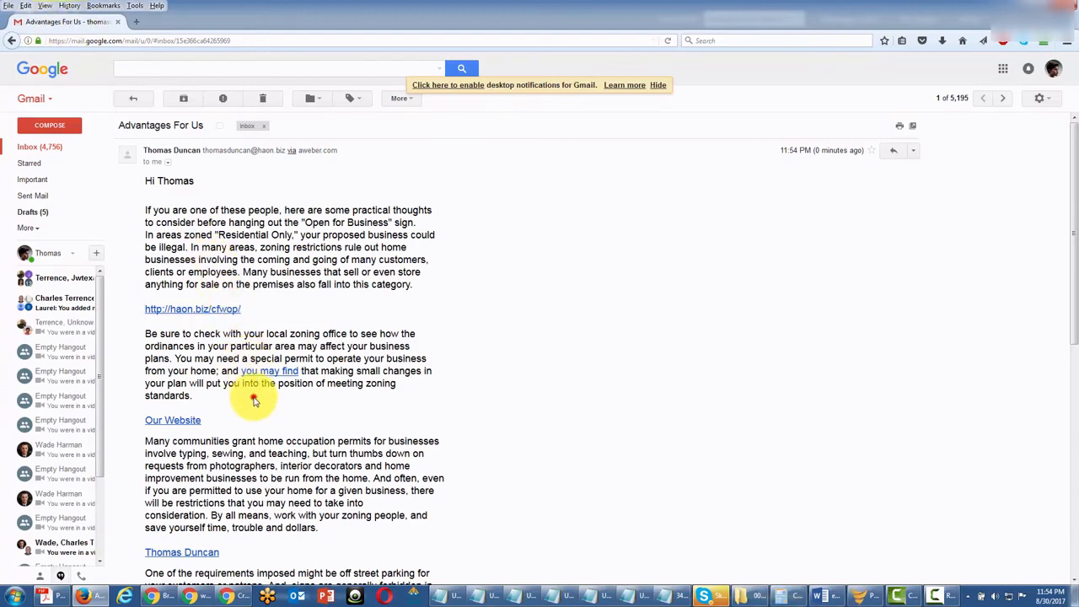
{"action": "scroll", "coordinate": [254, 401], "scroll_direction": "down", "scroll_amount": 3}
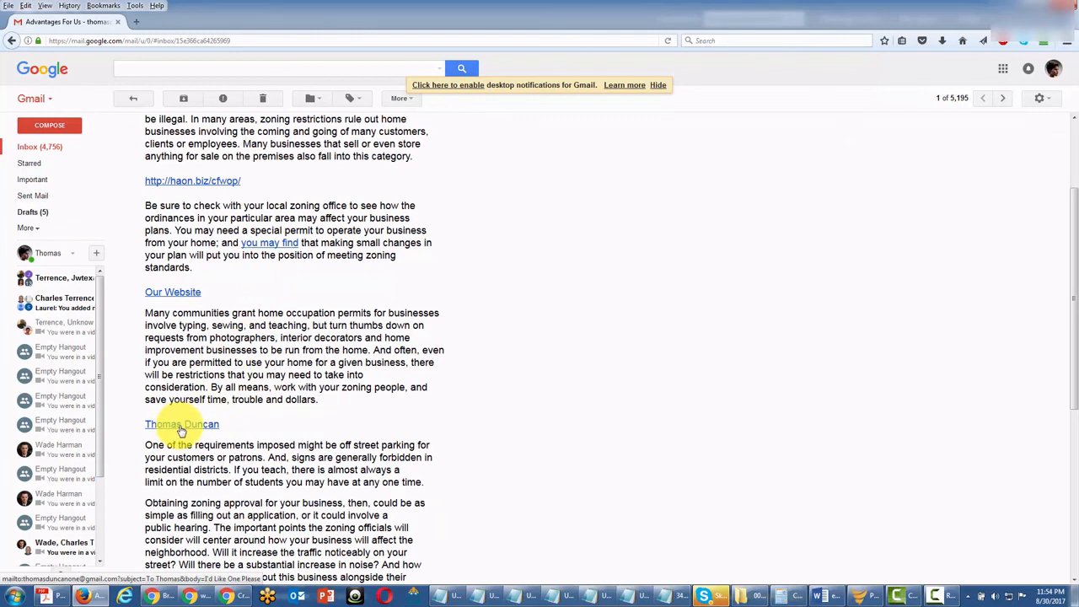
{"action": "left_click", "coordinate": [180, 425]}
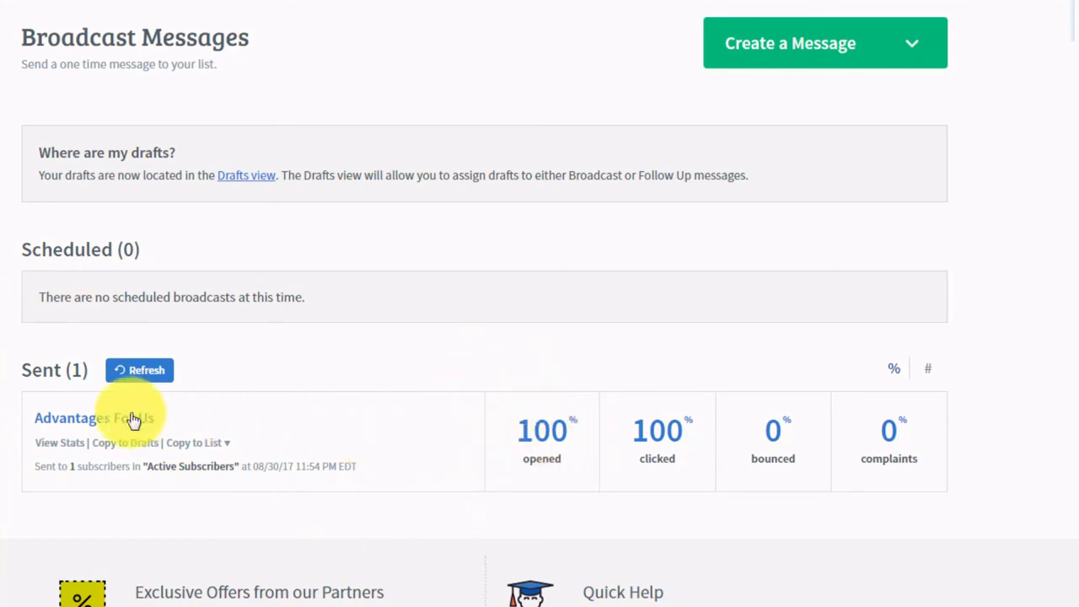
- View Advantages For Us stats, listing Unopened and then Opened subscribers
{"action": "left_click", "coordinate": [66, 444]}
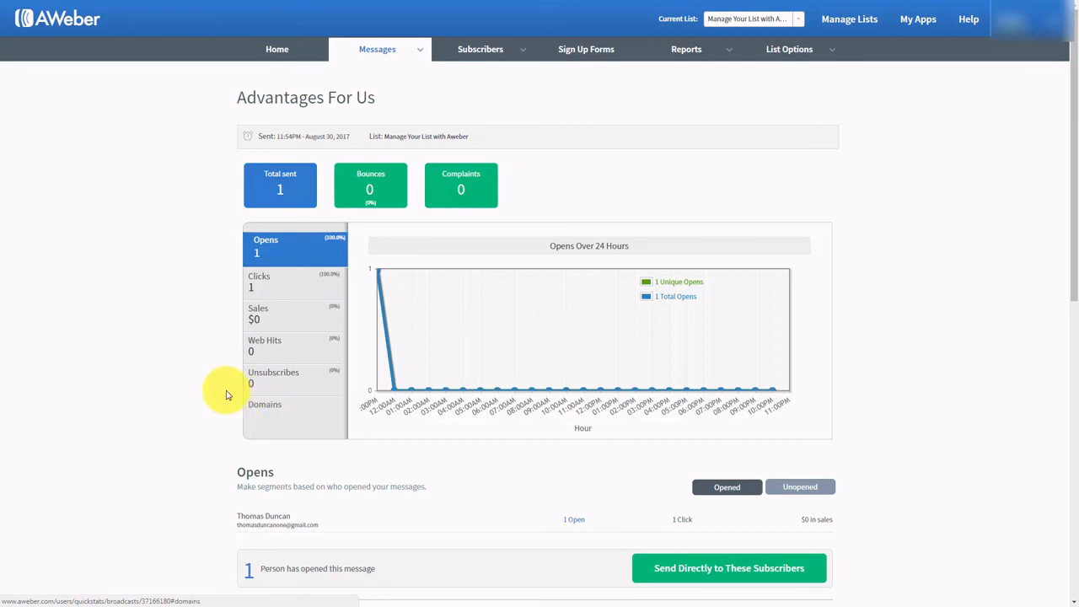
{"action": "scroll", "coordinate": [193, 384], "scroll_direction": "down", "scroll_amount": 1}
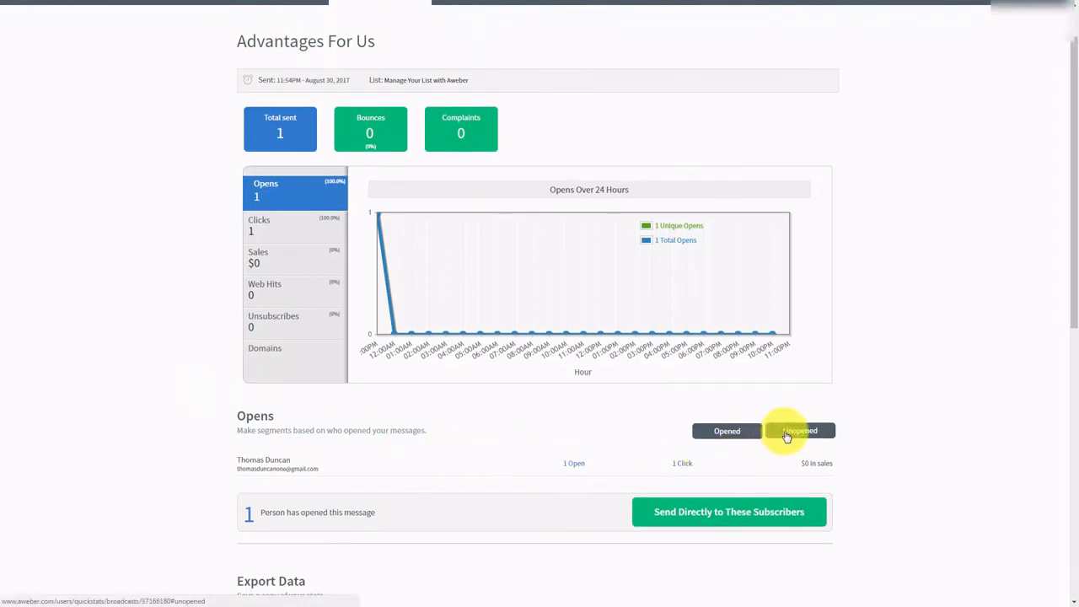
{"action": "left_click", "coordinate": [787, 434]}
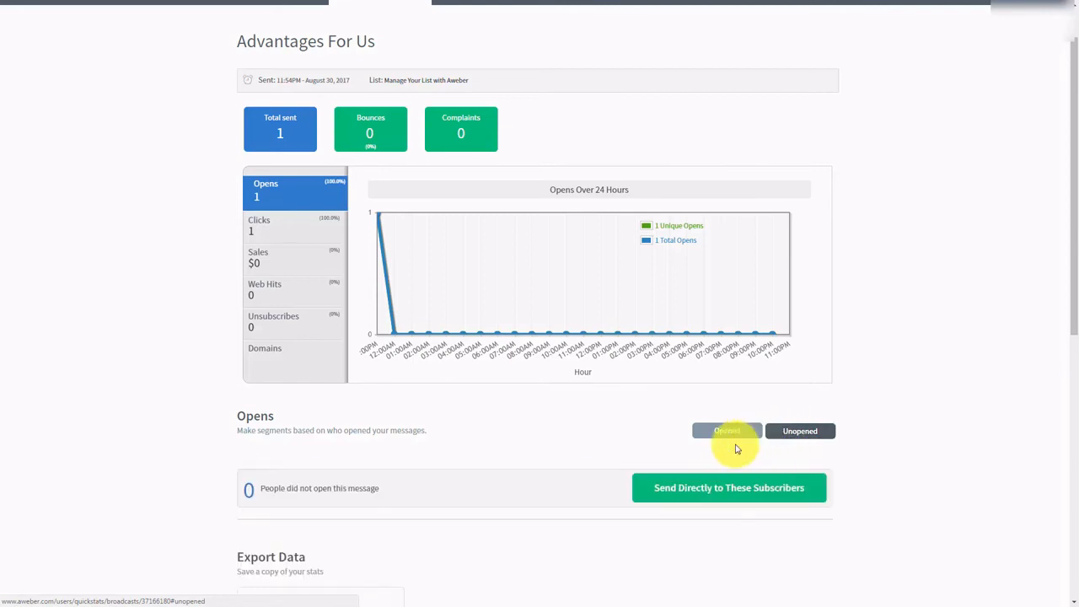
{"action": "left_click", "coordinate": [711, 432]}
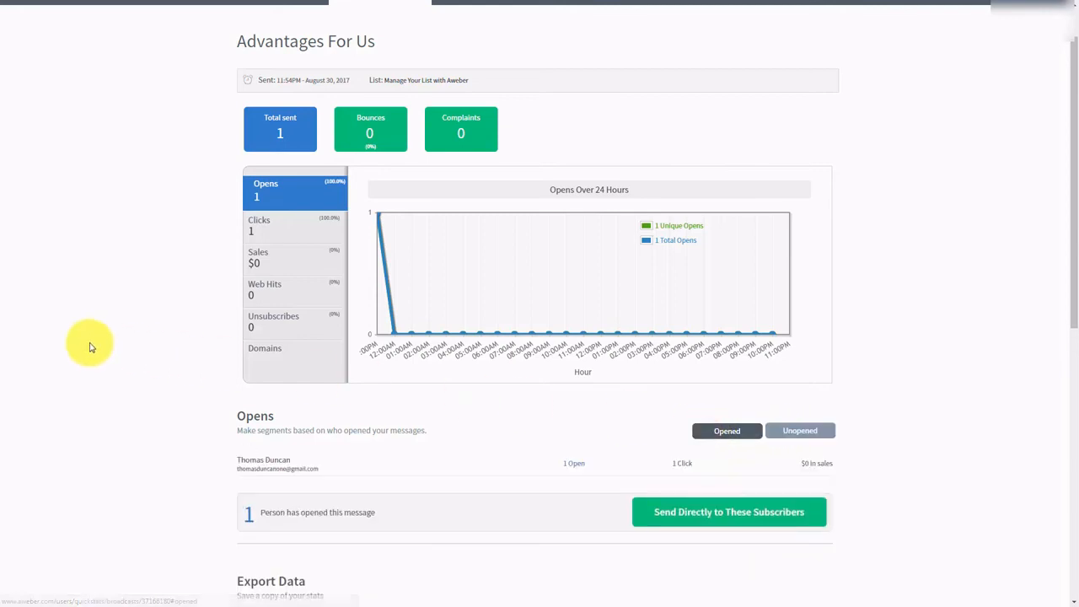
{"action": "scroll", "coordinate": [156, 345], "scroll_direction": "down", "scroll_amount": 1}
{"action": "scroll", "coordinate": [156, 346], "scroll_direction": "down", "scroll_amount": 1}
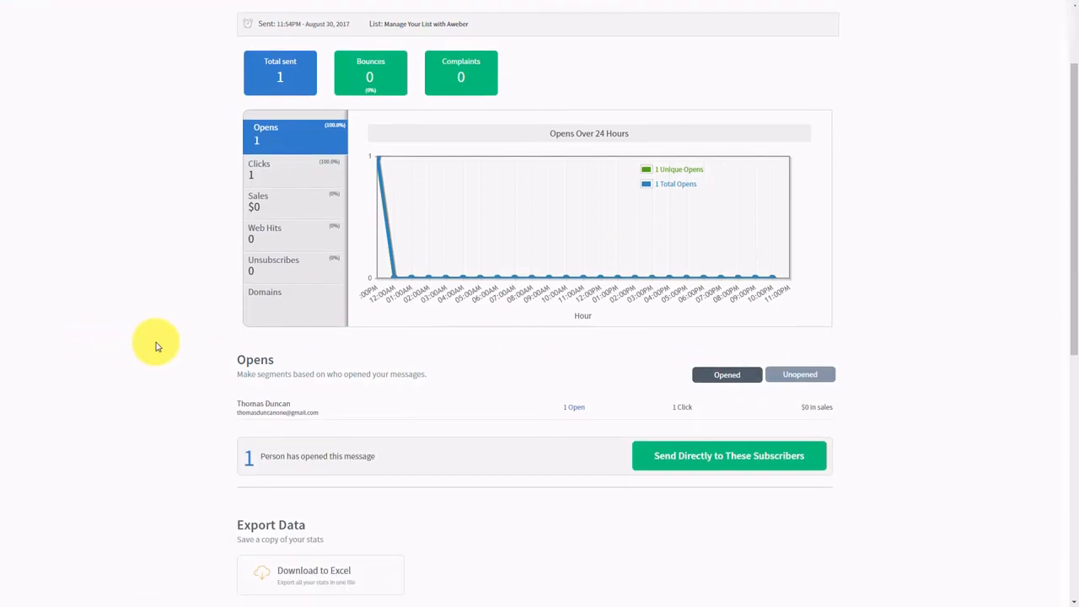
{"action": "scroll", "coordinate": [156, 346], "scroll_direction": "down", "scroll_amount": 1}
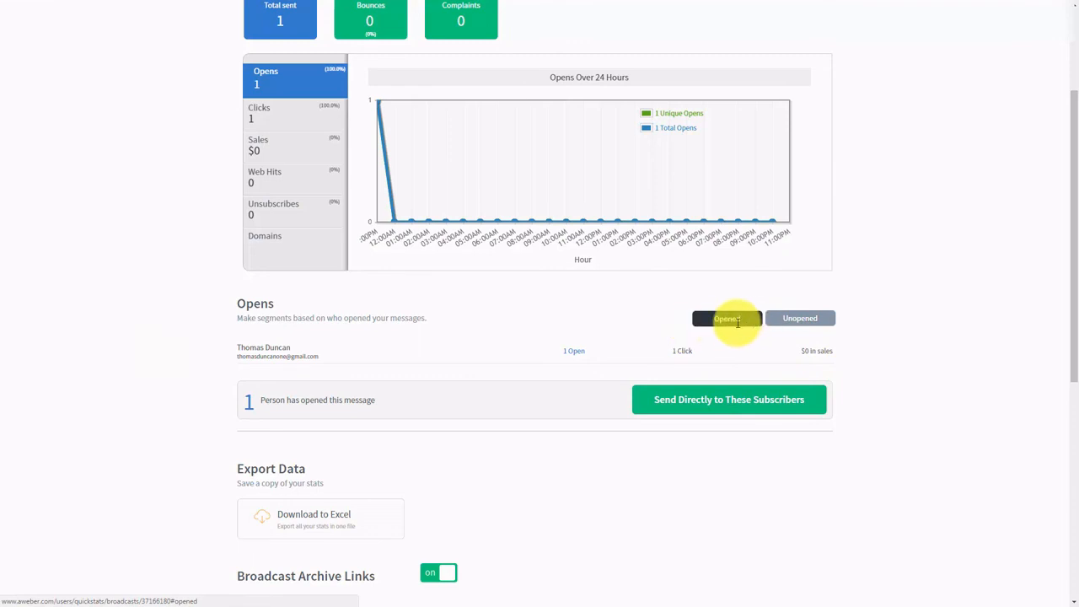
{"action": "scroll", "coordinate": [350, 375], "scroll_direction": "up", "scroll_amount": 1}
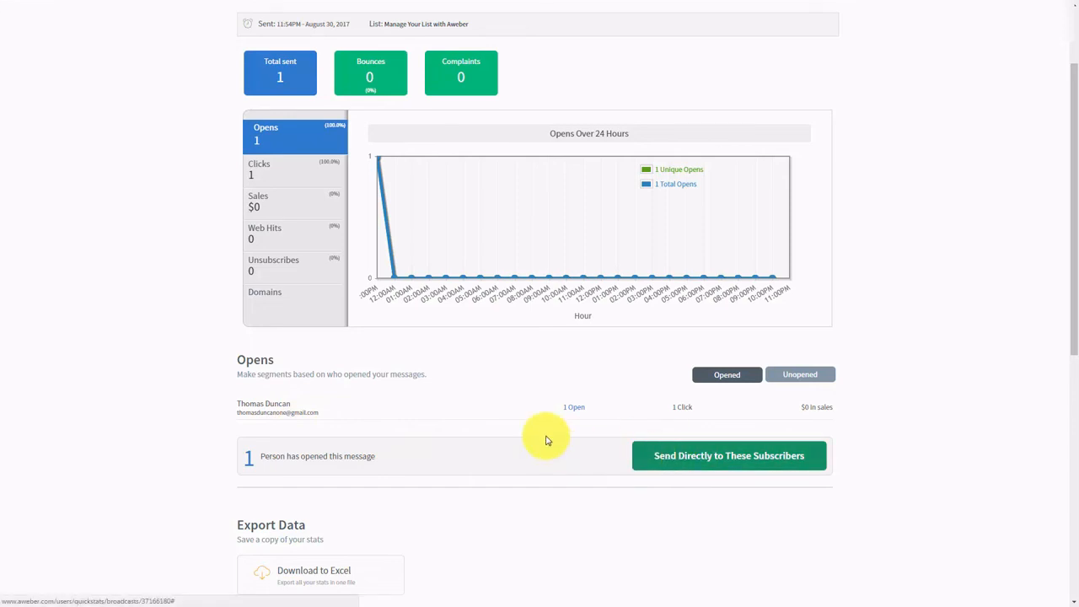
{"action": "scroll", "coordinate": [544, 437], "scroll_direction": "up", "scroll_amount": 1}
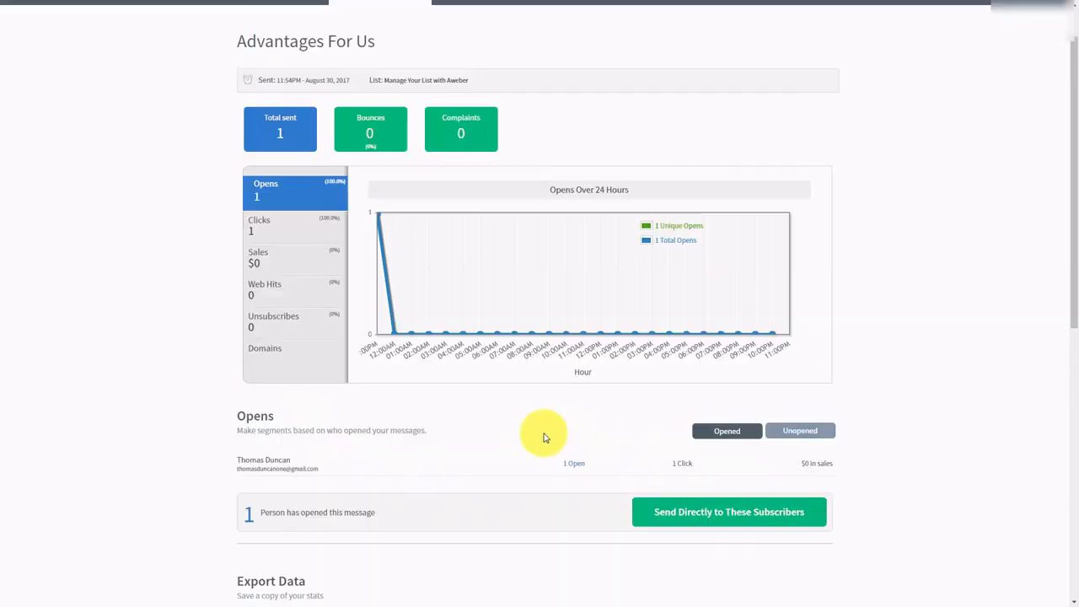
- Save the openers as a new named segment, then show the Unopened list
{"action": "left_click", "coordinate": [661, 516]}
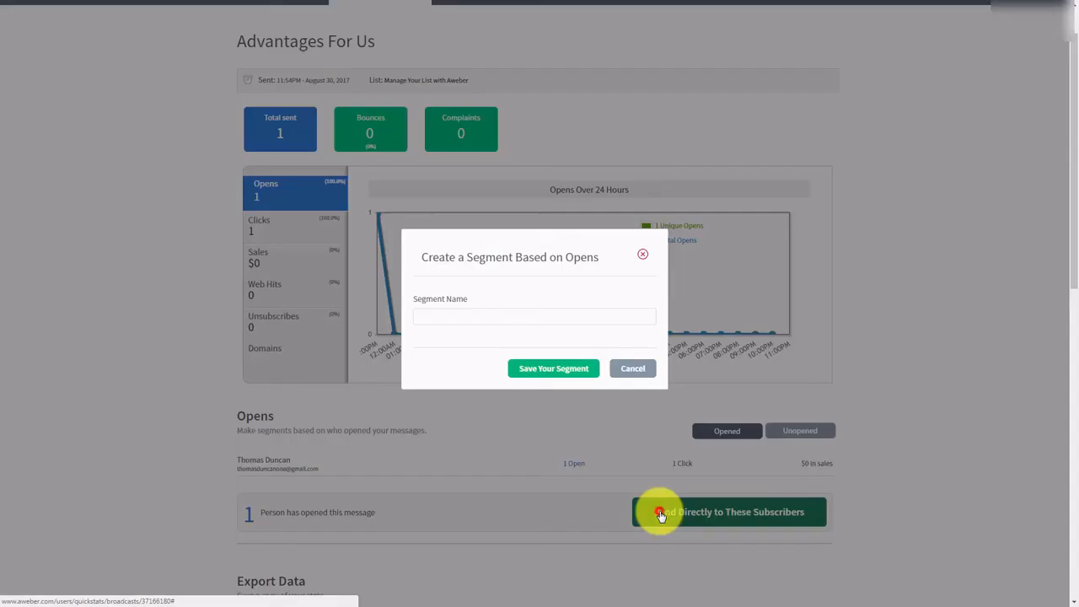
{"action": "left_click", "coordinate": [460, 313]}
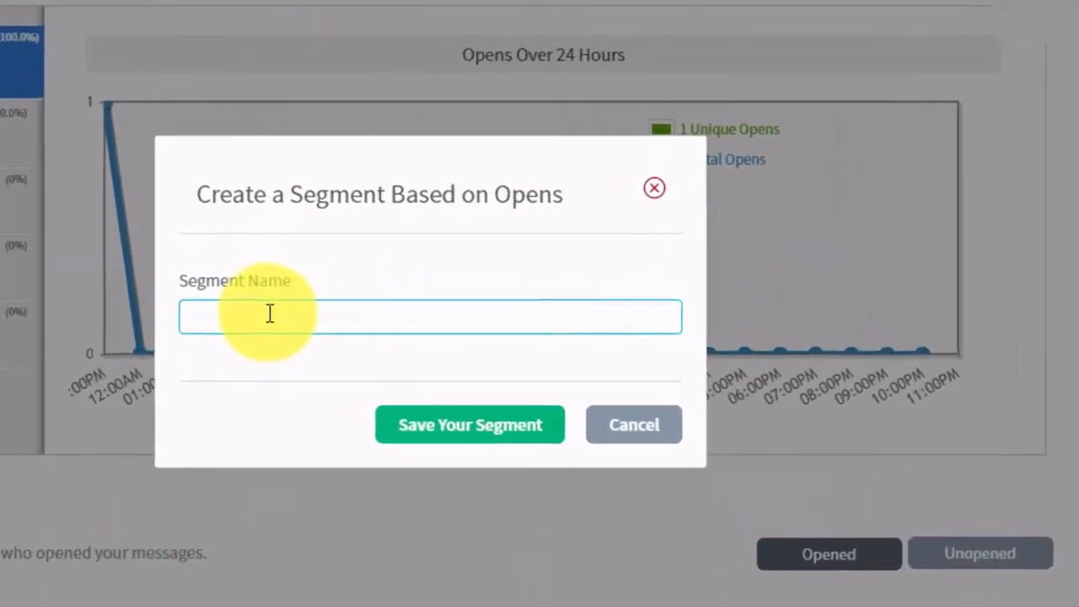
{"action": "left_click", "coordinate": [266, 314]}
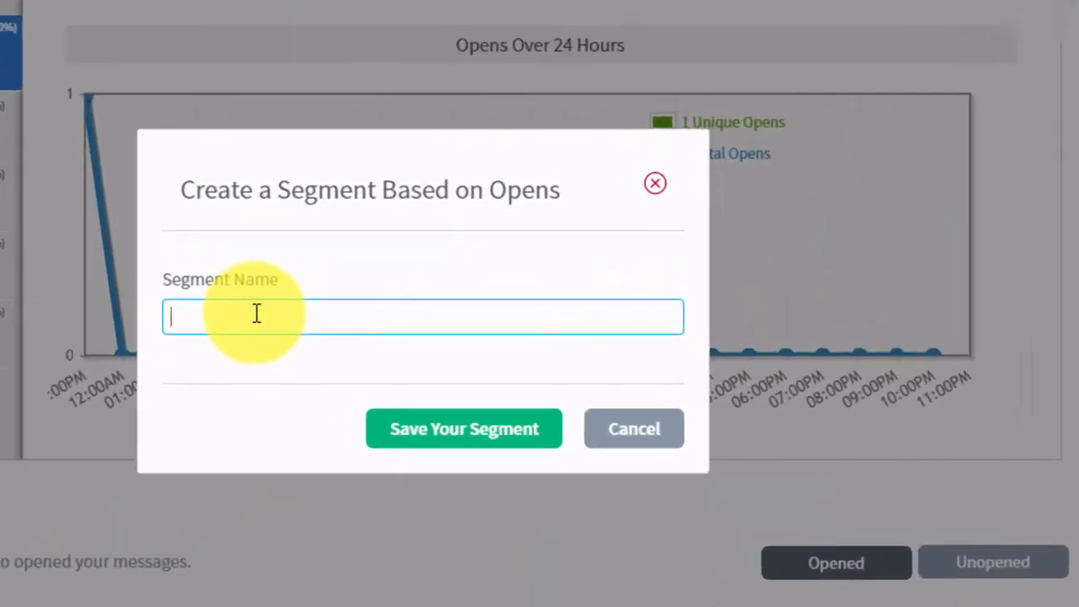
{"action": "left_click", "coordinate": [413, 431]}
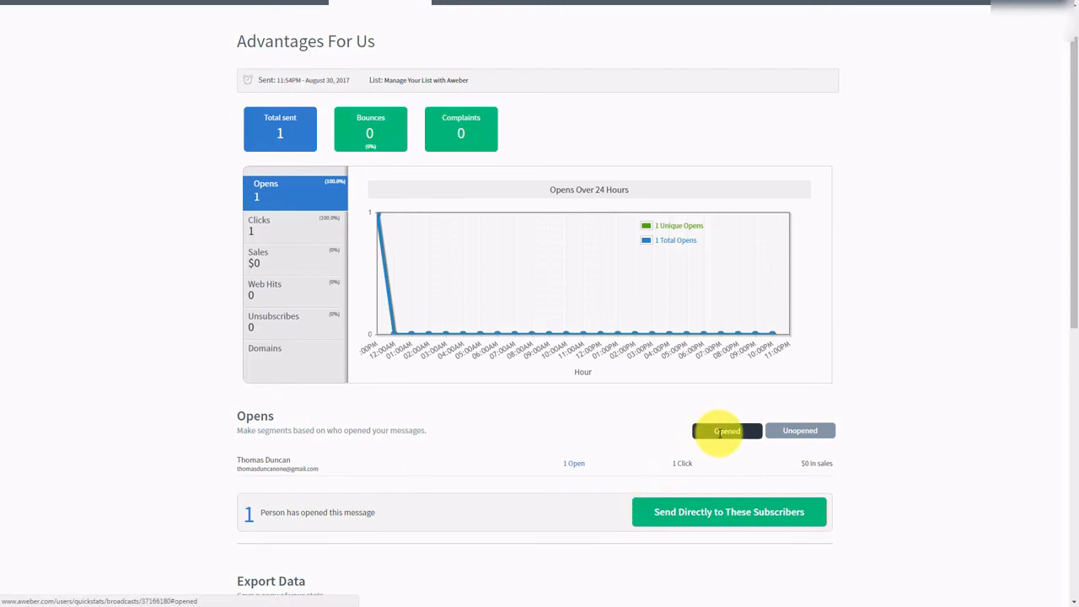
{"action": "left_click", "coordinate": [795, 429]}
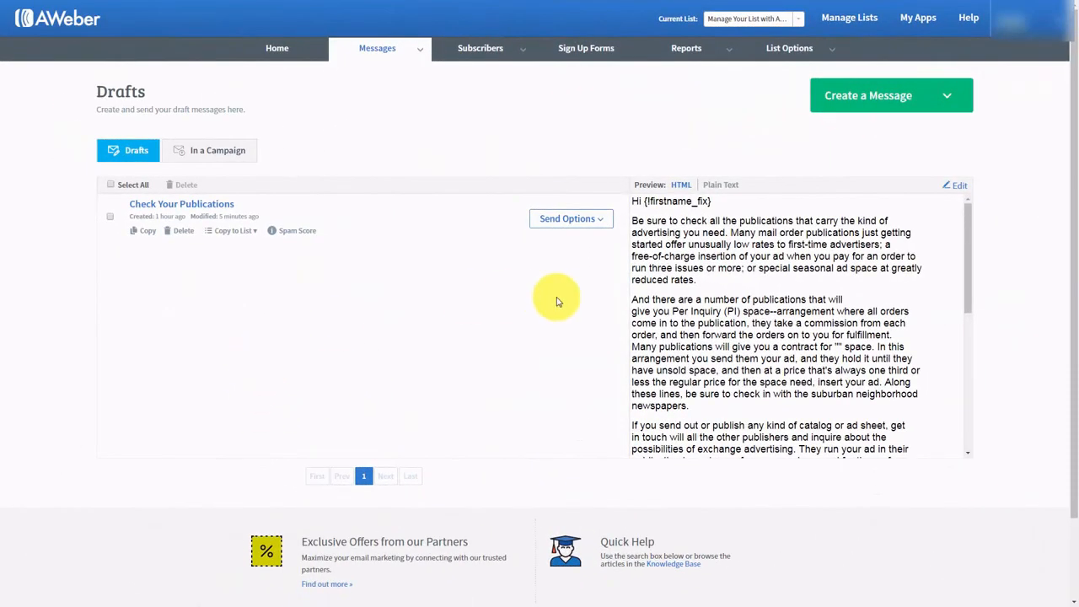
- Schedule Check Your Publications as a broadcast with the new openers segment as recipients
{"action": "left_click", "coordinate": [593, 221]}
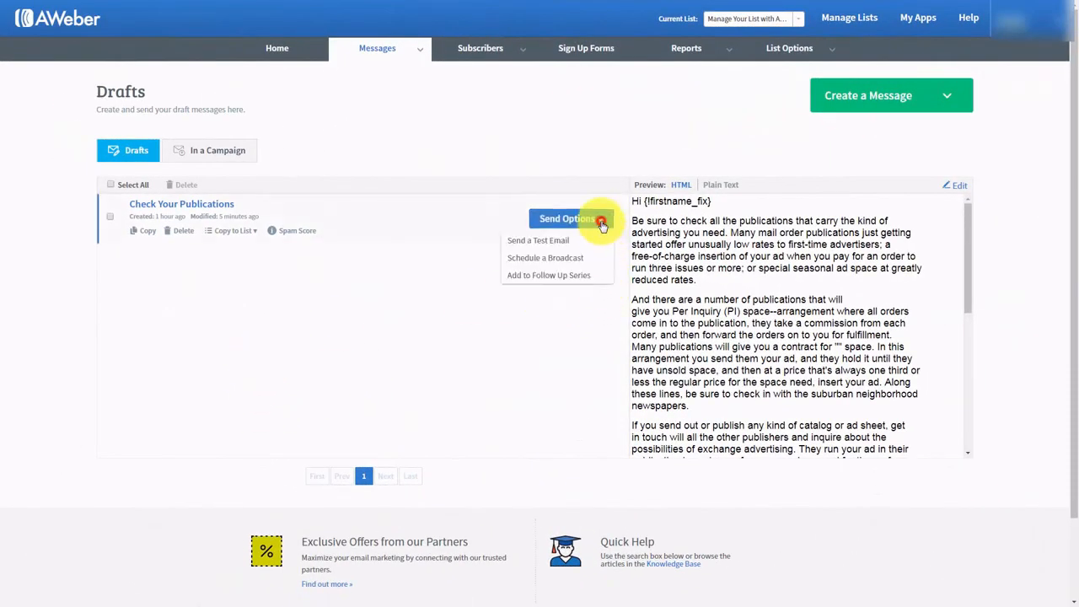
{"action": "left_click", "coordinate": [544, 258]}
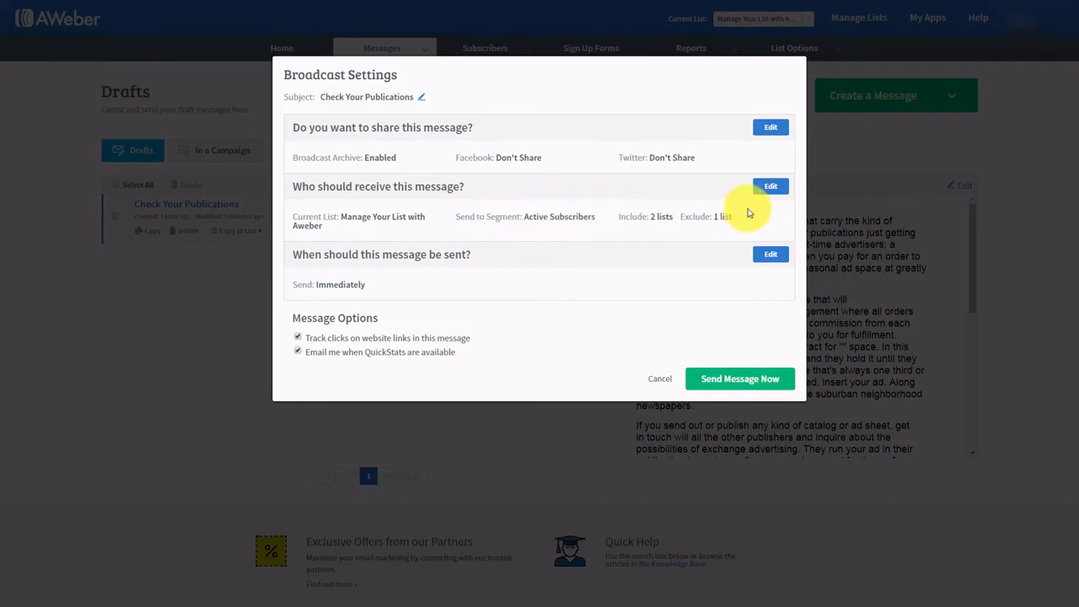
{"action": "left_click", "coordinate": [771, 186]}
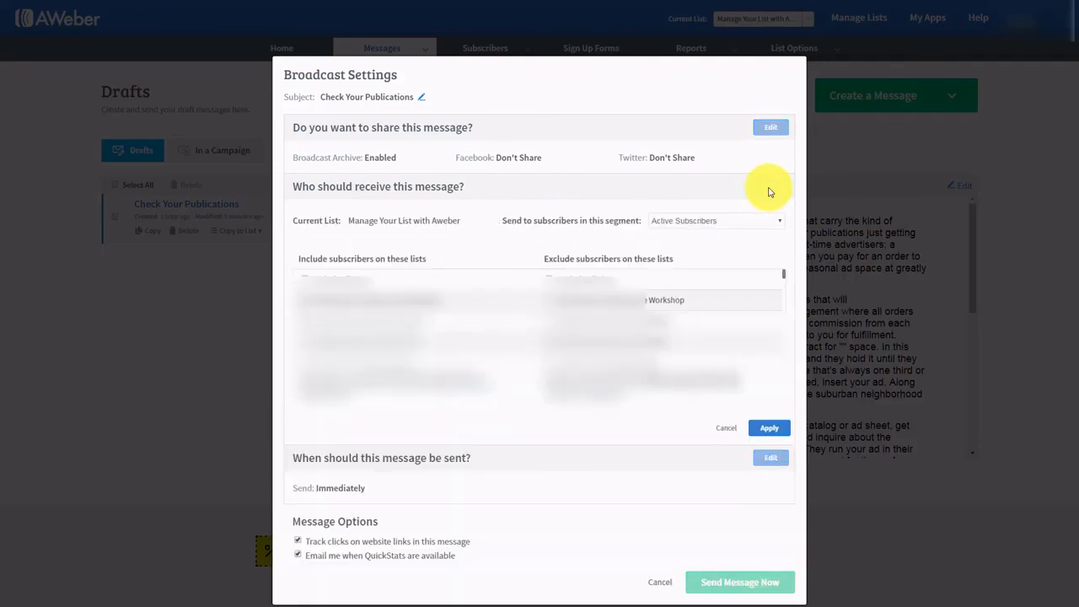
{"action": "left_click", "coordinate": [759, 223]}
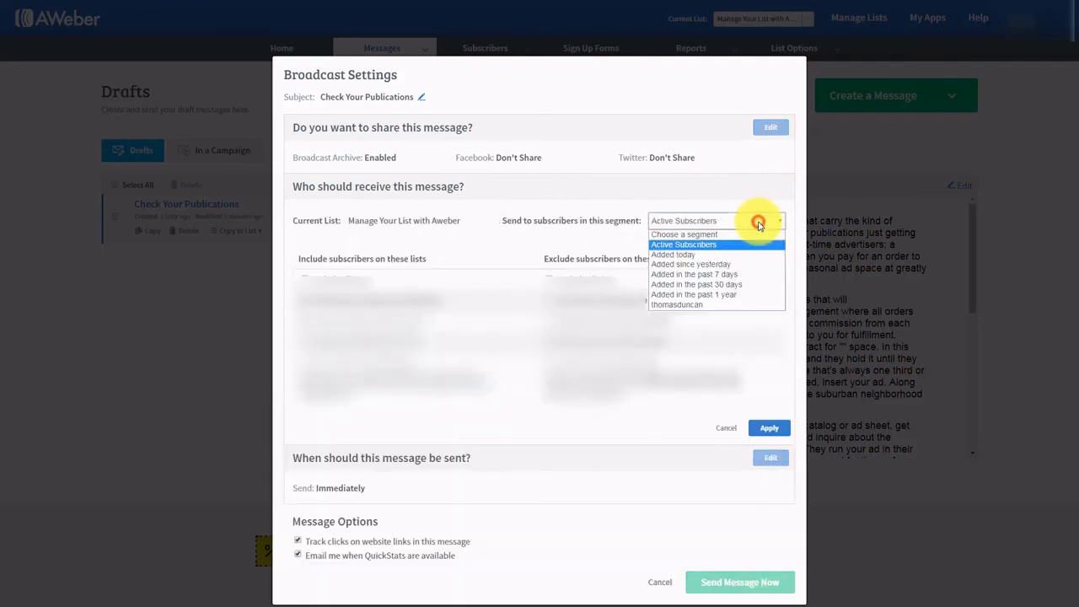
{"action": "left_click", "coordinate": [684, 305]}
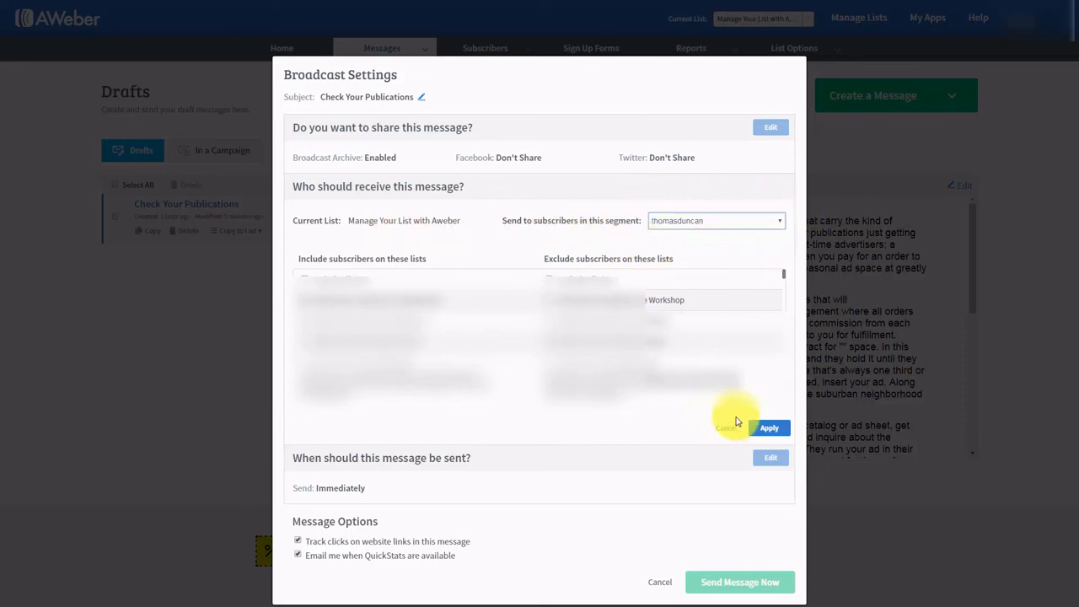
{"action": "left_click", "coordinate": [765, 428]}
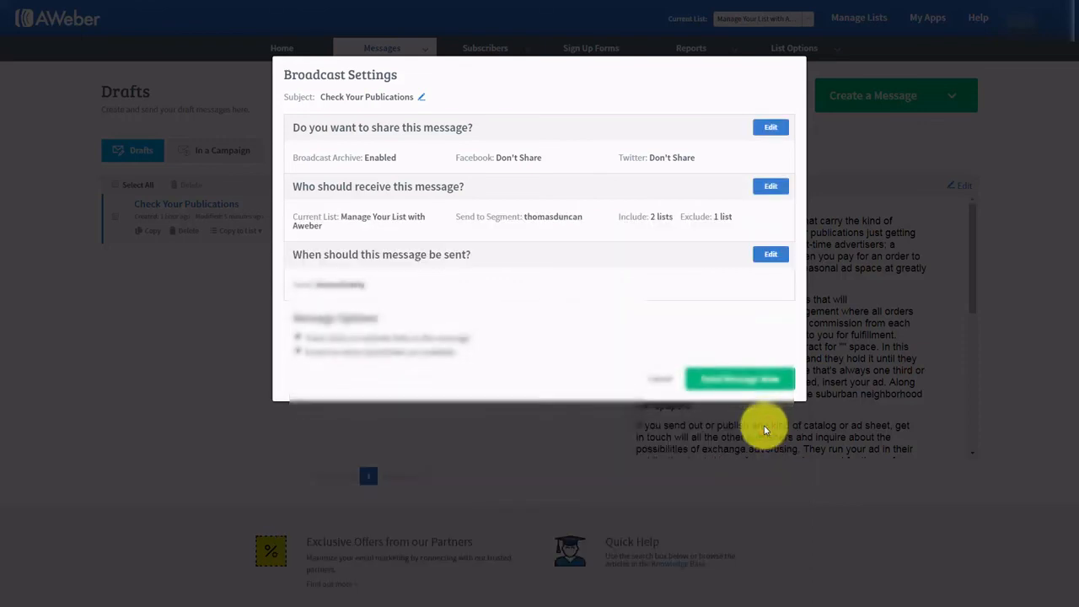
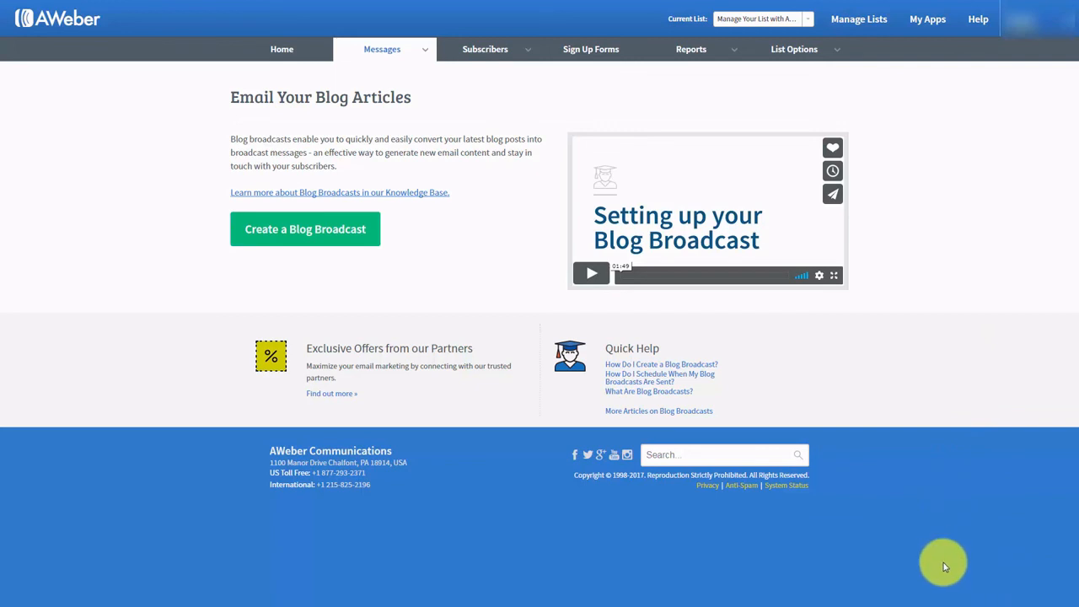
- Start a new blog broadcast with the subject '{!firstname_fix}, New Post Haon'
{"action": "mouse_move", "coordinate": [424, 55]}
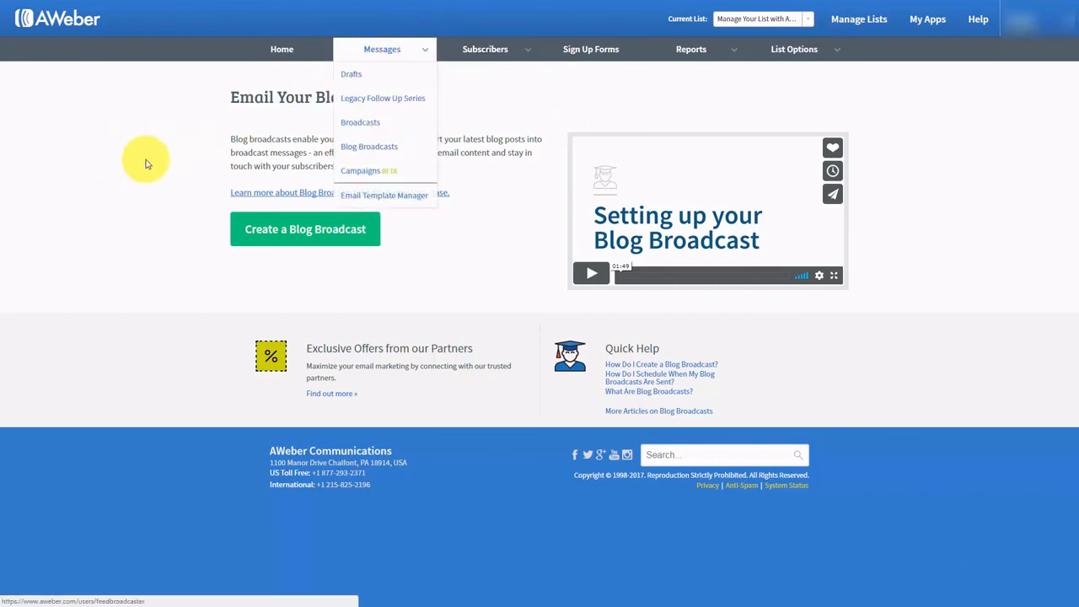
{"action": "left_click", "coordinate": [289, 237]}
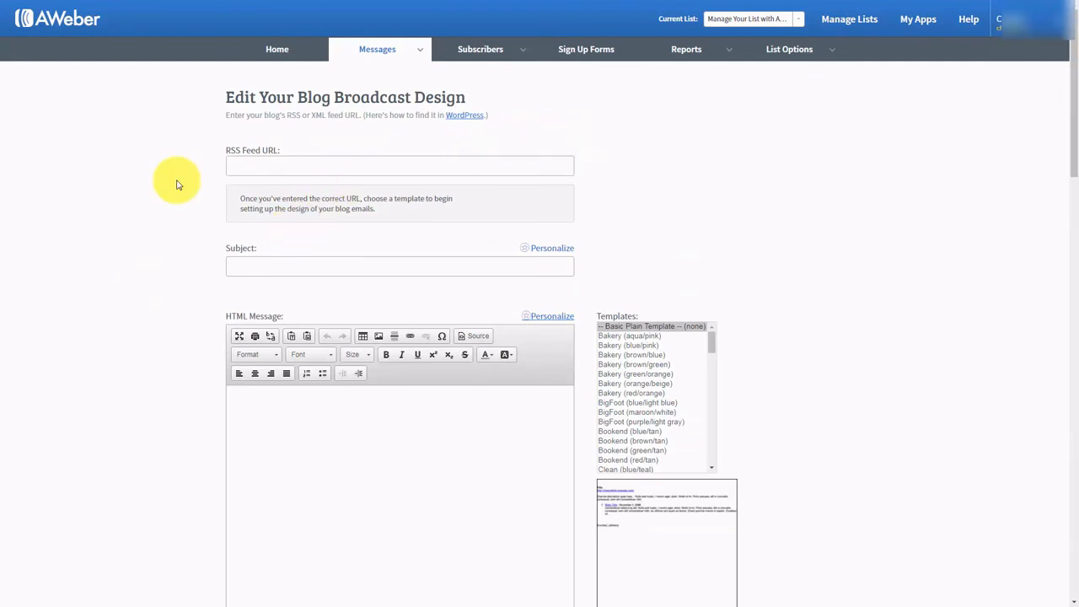
{"action": "left_click", "coordinate": [245, 167]}
{"action": "left_click", "coordinate": [253, 264]}
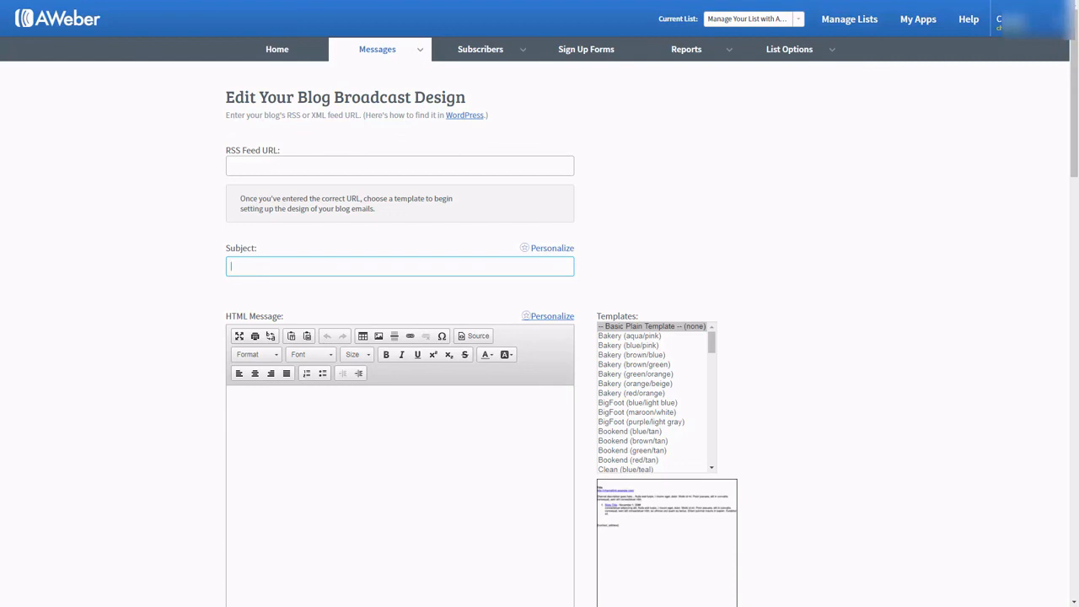
{"action": "type", "text": "New Post Haon"}
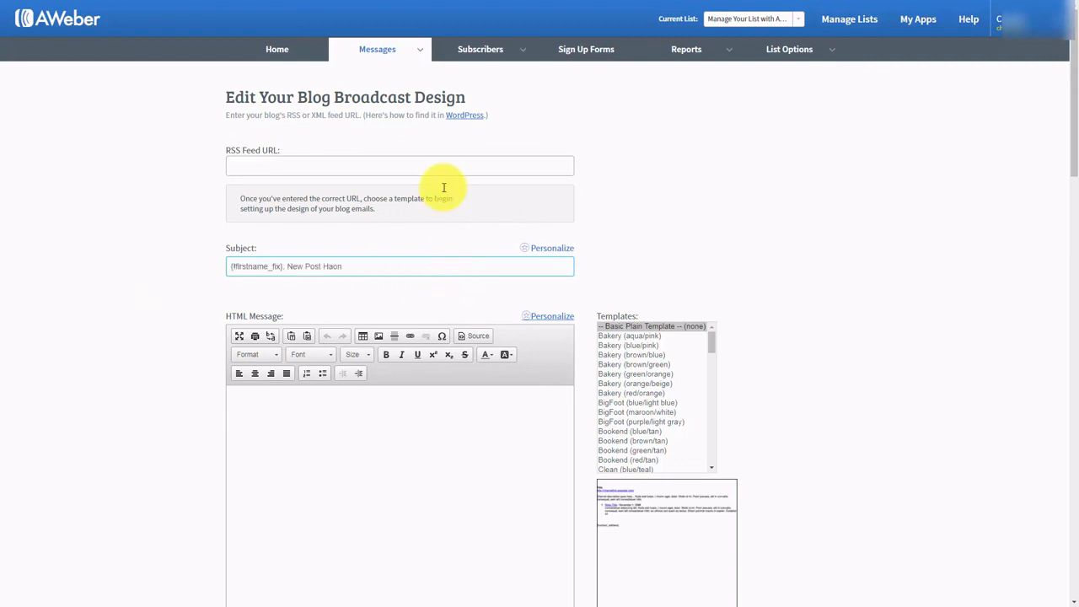
{"action": "left_click", "coordinate": [444, 187]}
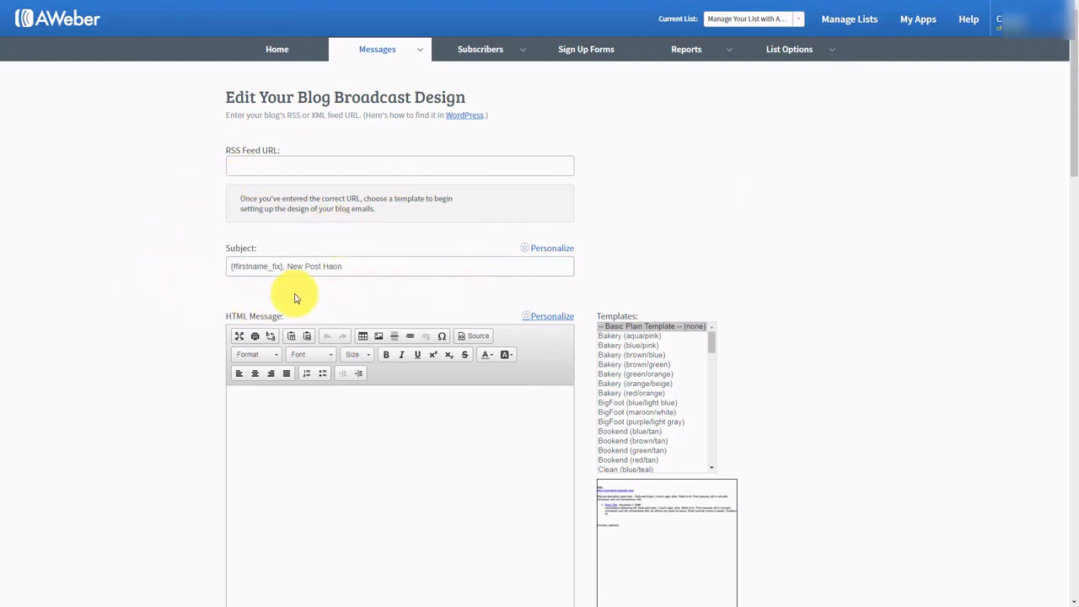
{"action": "left_click_drag", "start_coordinate": [289, 270], "coordinate": [245, 284]}
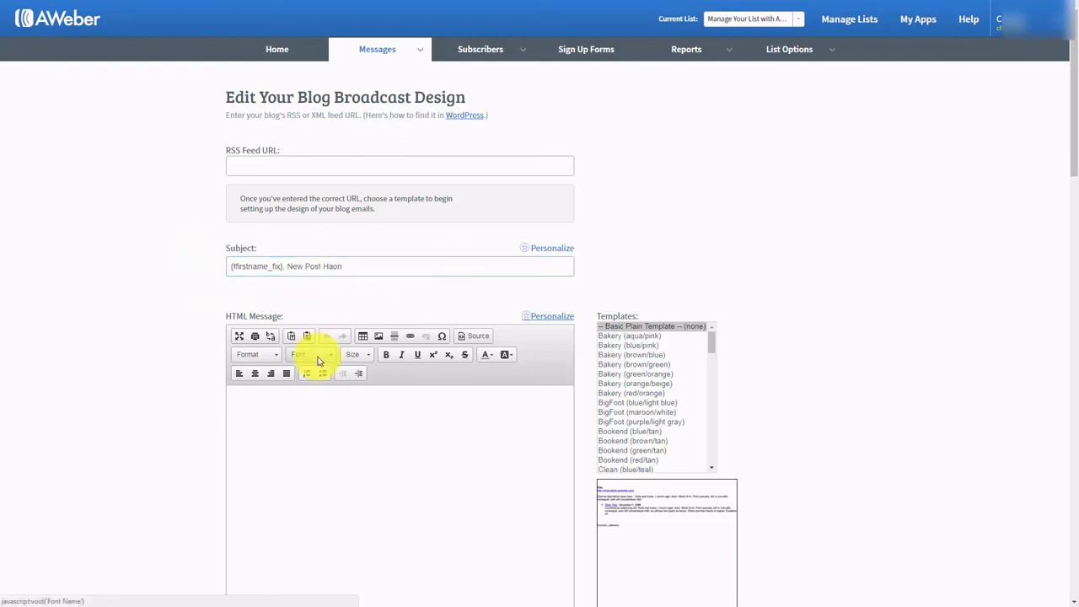
- Copy the HTML editor's greeting and message text into the Plain Text Message box
{"action": "scroll", "coordinate": [318, 359], "scroll_direction": "down", "scroll_amount": 1}
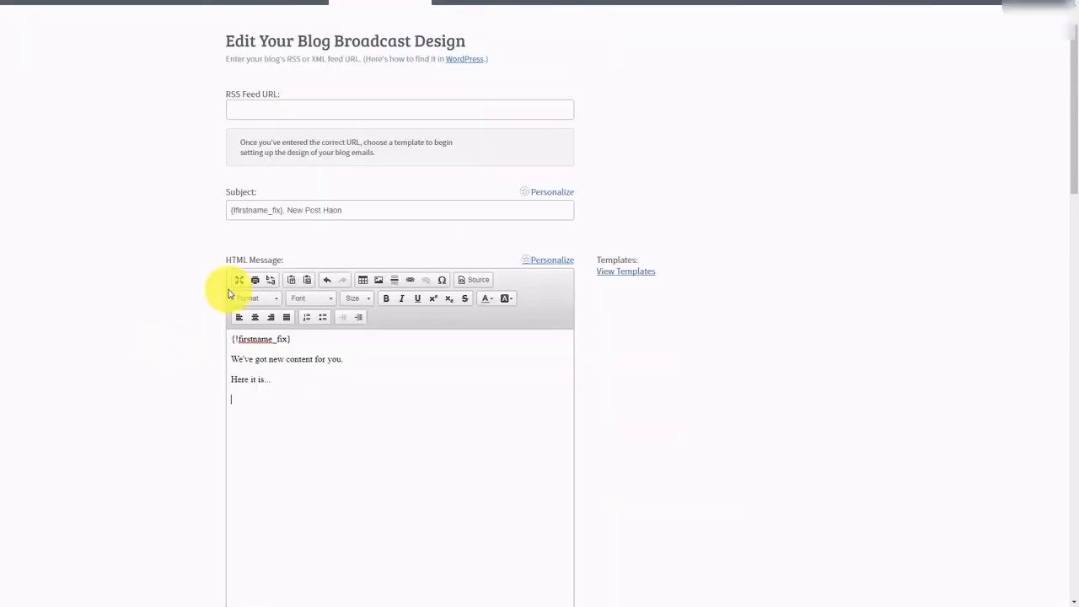
{"action": "left_click_drag", "start_coordinate": [274, 379], "coordinate": [232, 339]}
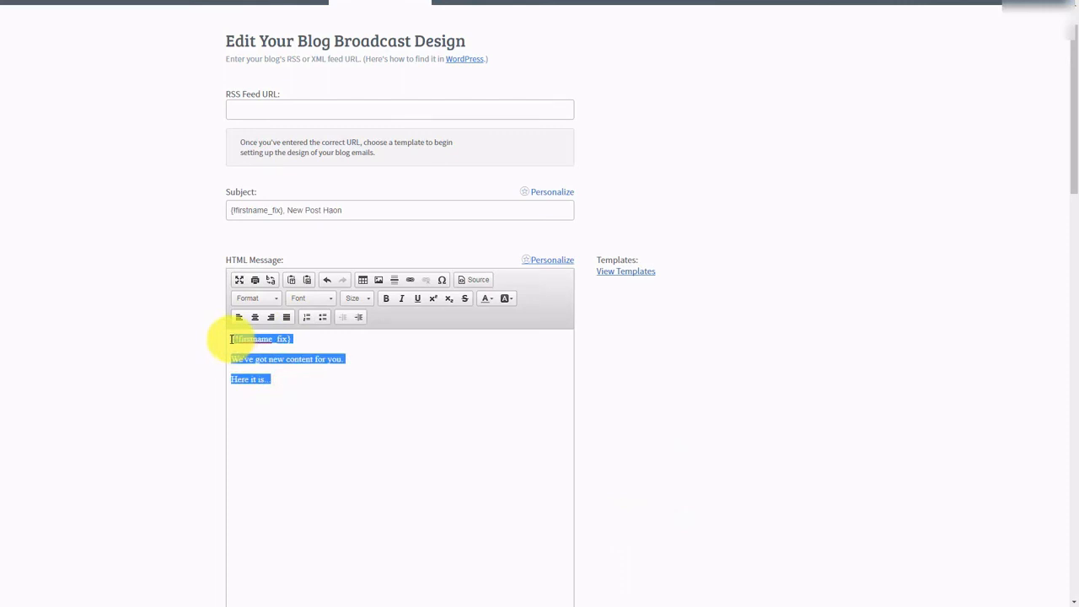
{"action": "key", "text": "ctrl+c"}
{"action": "scroll", "coordinate": [228, 325], "scroll_direction": "down", "scroll_amount": 3}
{"action": "left_click", "coordinate": [289, 469]}
{"action": "key", "text": "ctrl+v"}
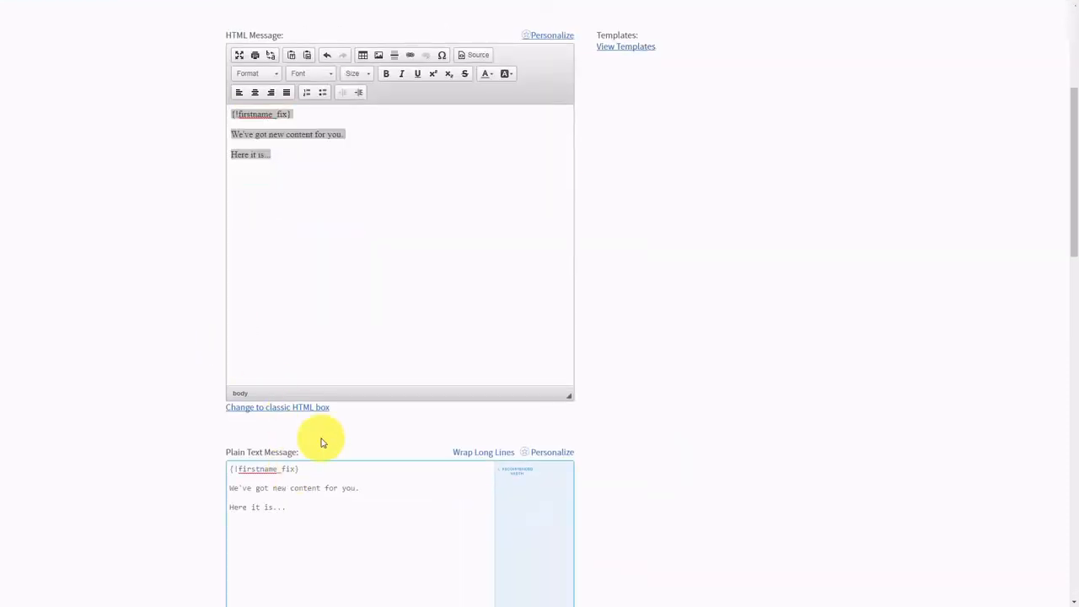
- Consult the WordPress 'Finding Your Feed URL' help page
{"action": "scroll", "coordinate": [321, 443], "scroll_direction": "up", "scroll_amount": 2}
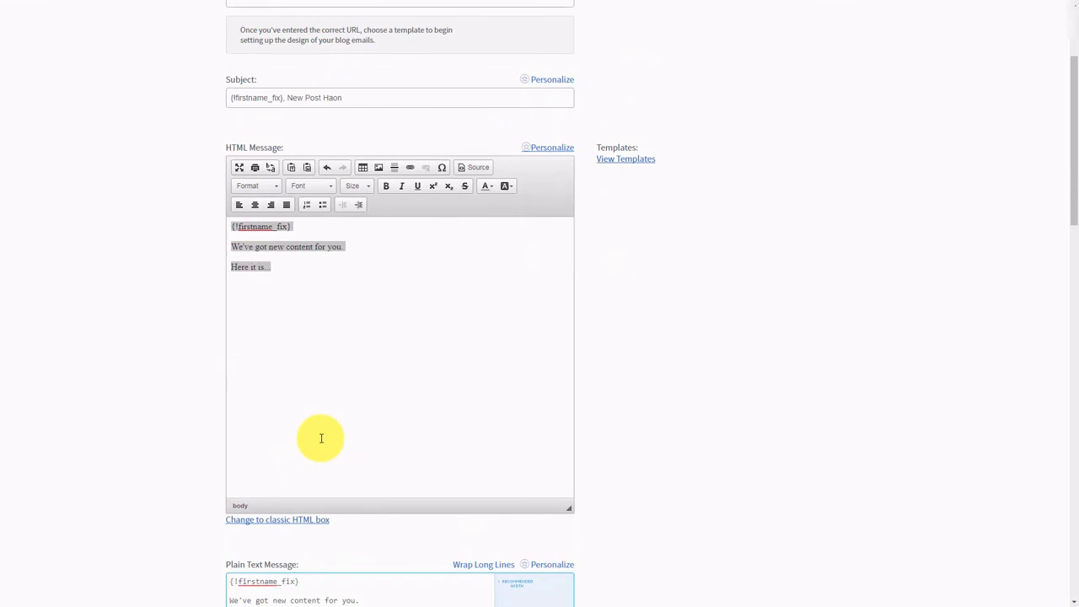
{"action": "scroll", "coordinate": [321, 438], "scroll_direction": "up", "scroll_amount": 3}
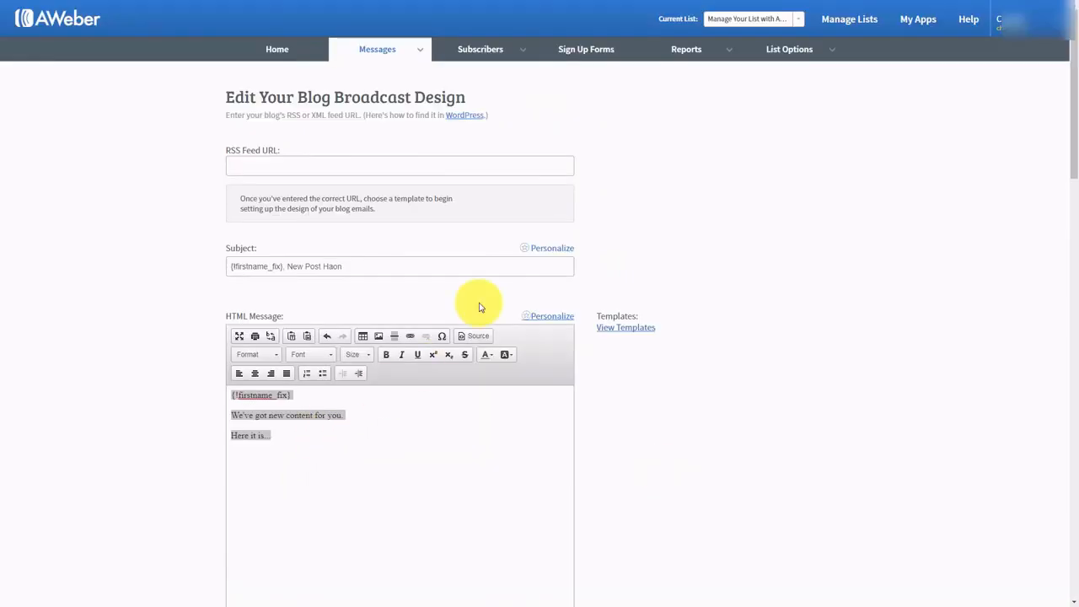
{"action": "left_click", "coordinate": [461, 120]}
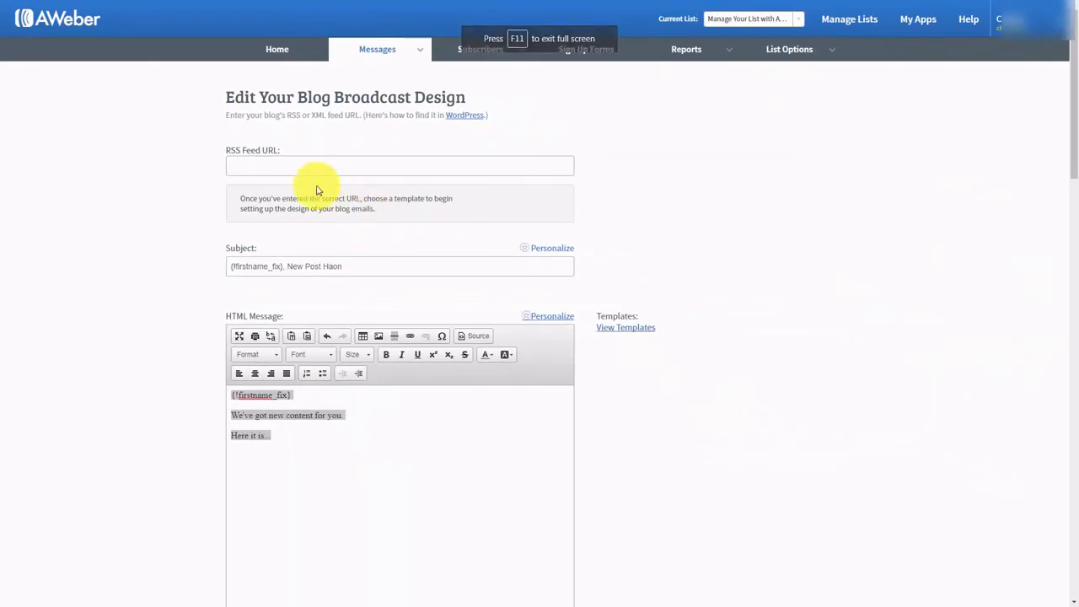
{"action": "left_click", "coordinate": [247, 162]}
{"action": "right_click", "coordinate": [246, 162]}
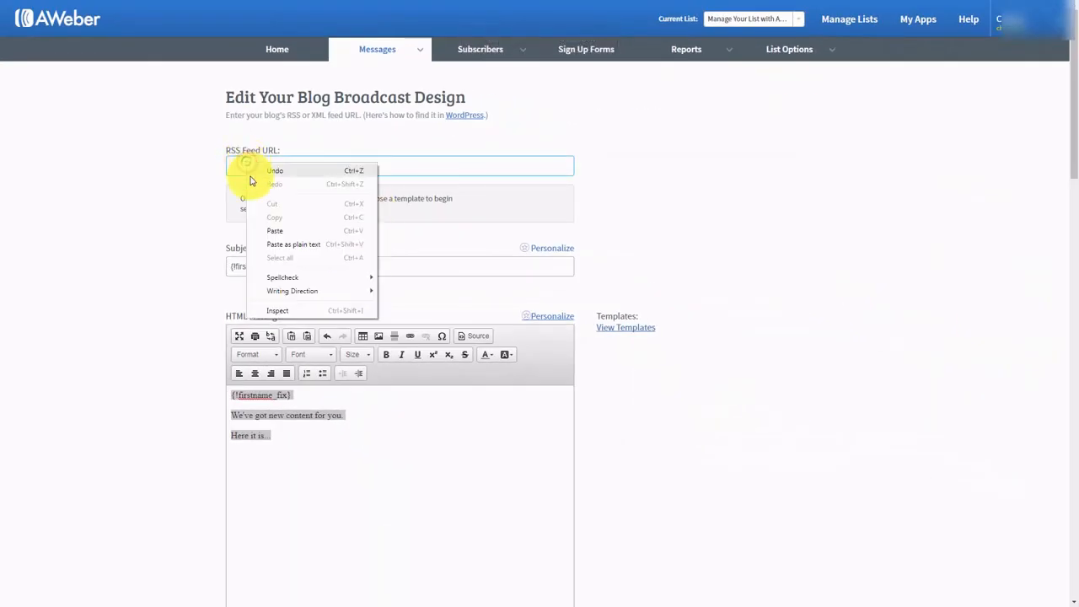
{"action": "left_click", "coordinate": [269, 227]}
{"action": "left_click", "coordinate": [191, 253]}
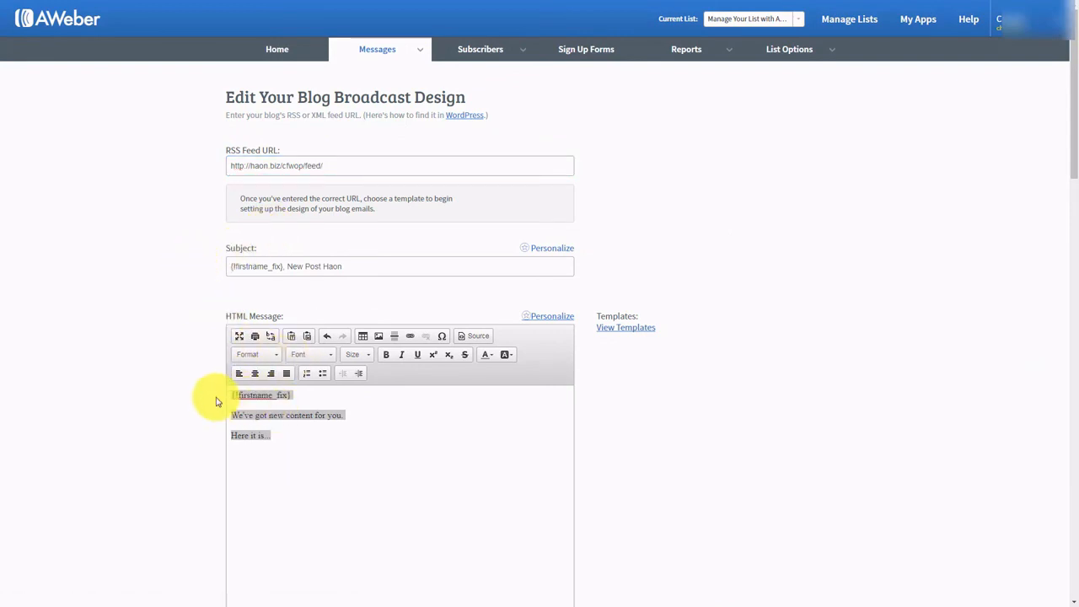
- View the templates and change the message line to 'We got new content!'
{"action": "left_click", "coordinate": [617, 328]}
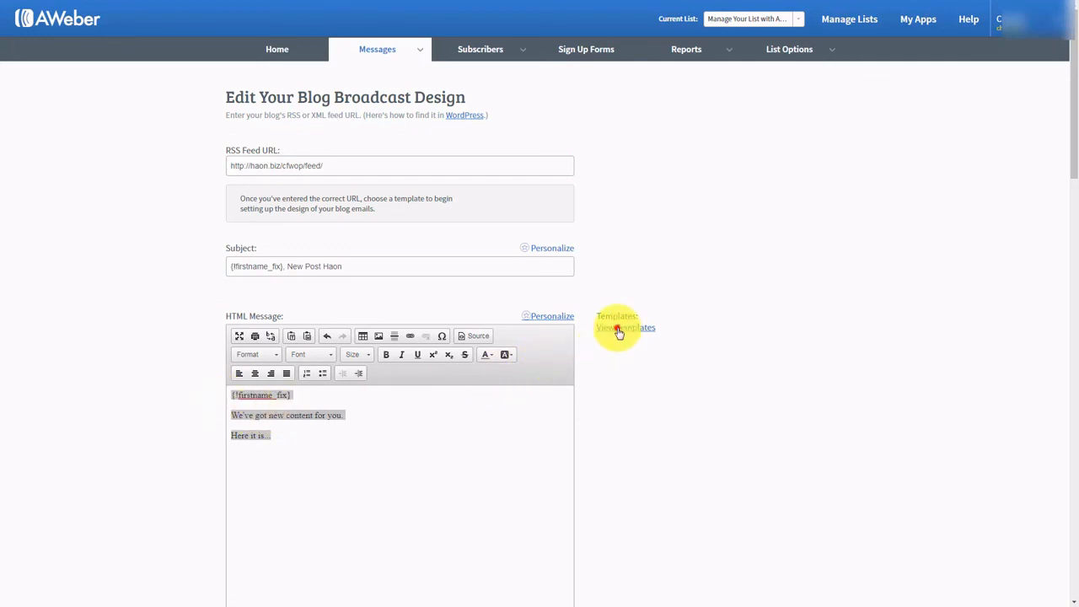
{"action": "scroll", "coordinate": [253, 175], "scroll_direction": "down", "scroll_amount": 2}
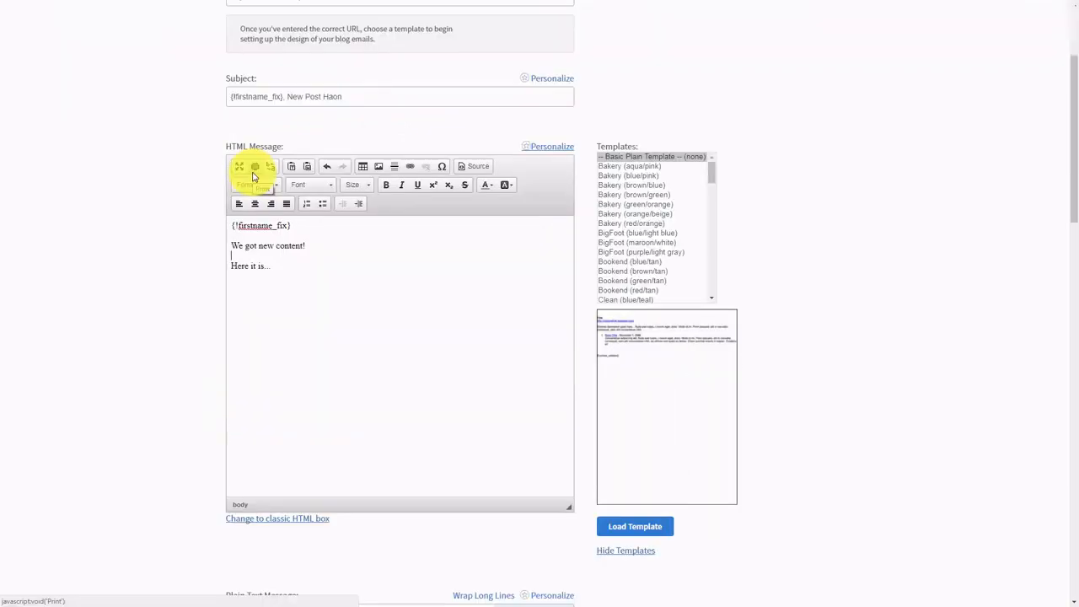
{"action": "left_click", "coordinate": [317, 256]}
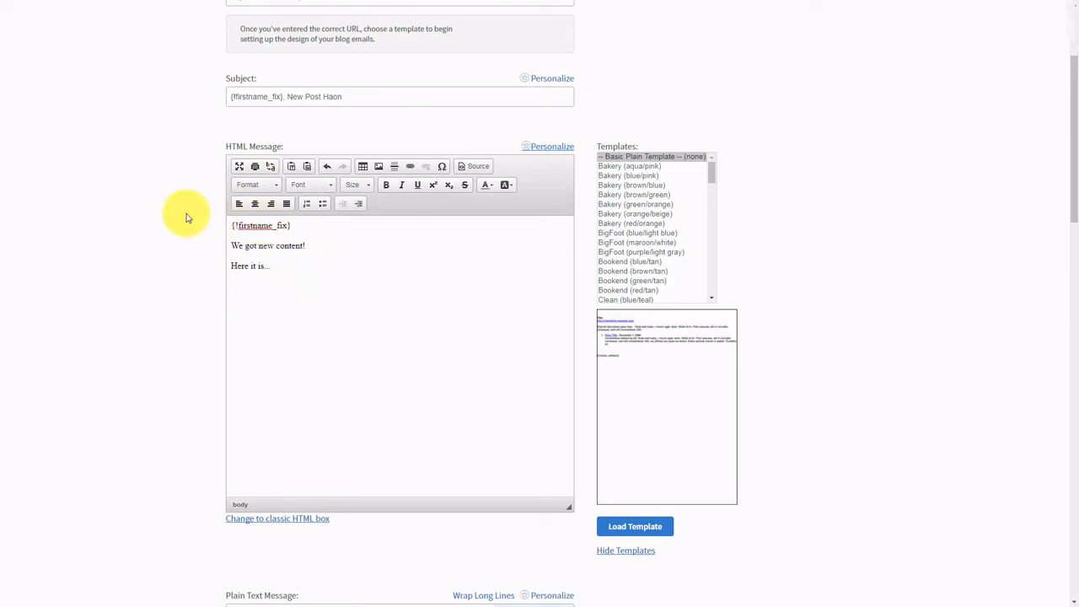
{"action": "scroll", "coordinate": [186, 215], "scroll_direction": "down", "scroll_amount": 8}
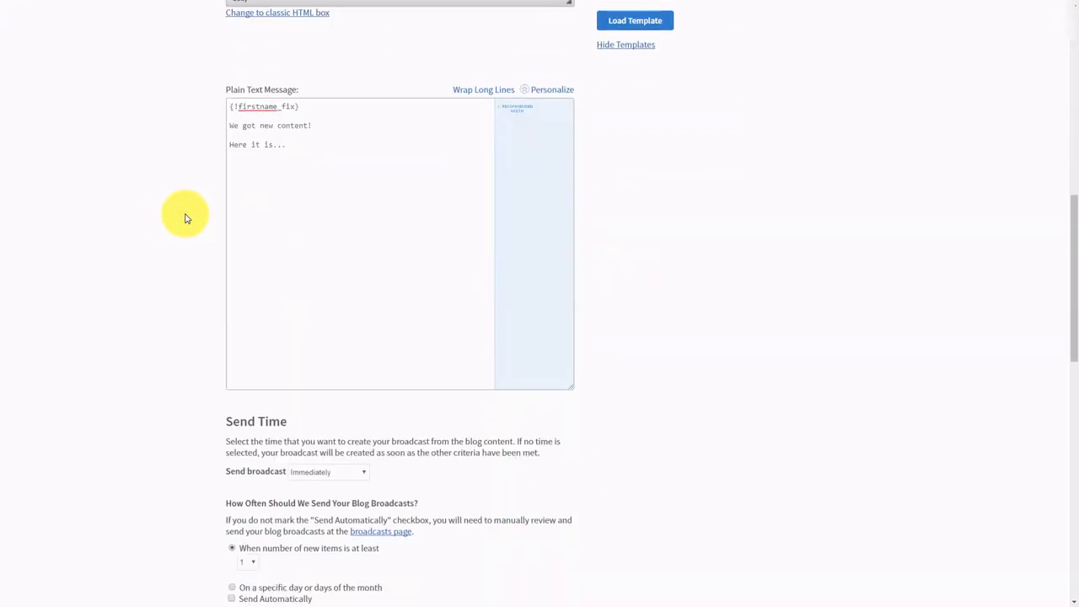
{"action": "scroll", "coordinate": [187, 213], "scroll_direction": "down", "scroll_amount": 1}
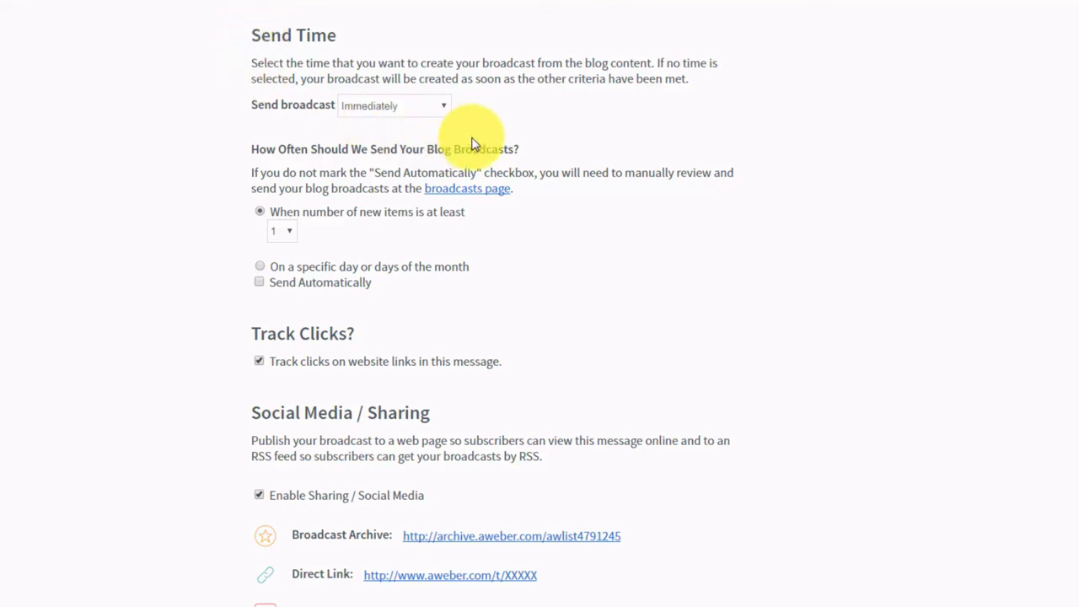
{"action": "left_click", "coordinate": [437, 111]}
{"action": "left_click", "coordinate": [436, 110]}
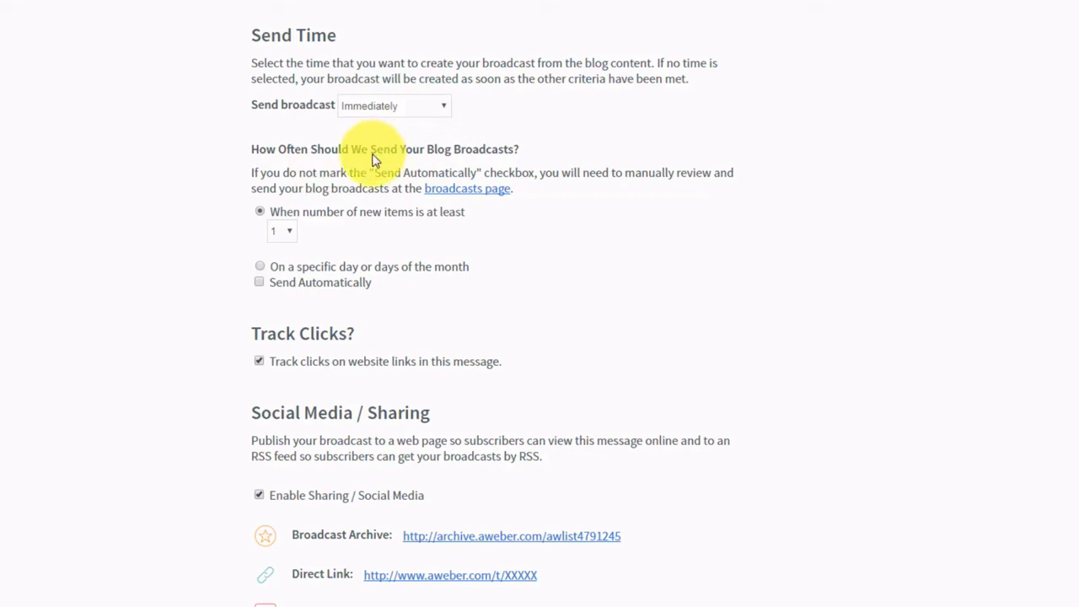
{"action": "left_click", "coordinate": [262, 273]}
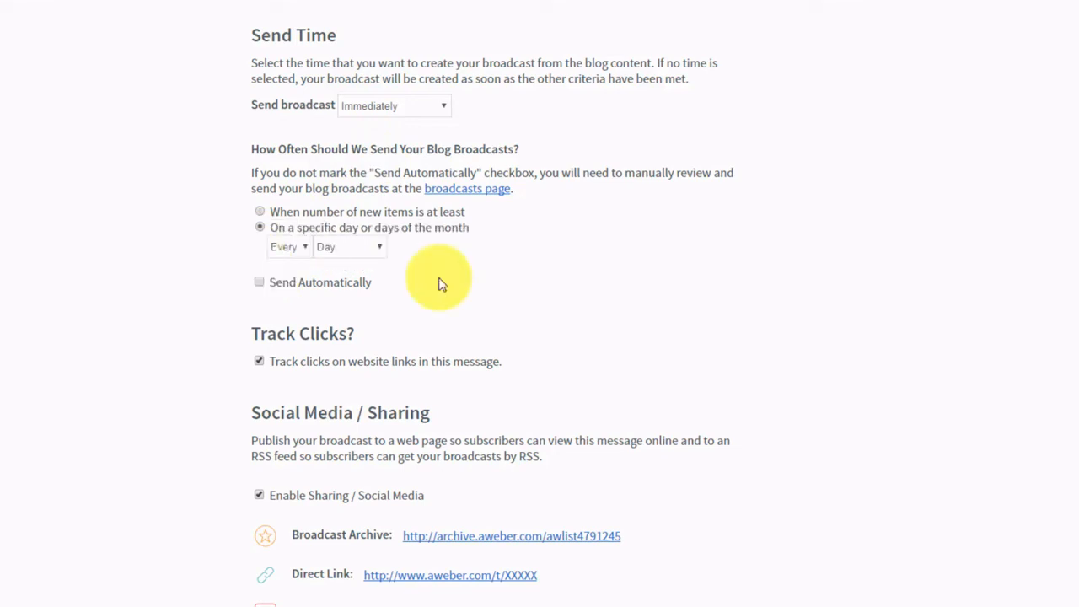
{"action": "left_click", "coordinate": [261, 282]}
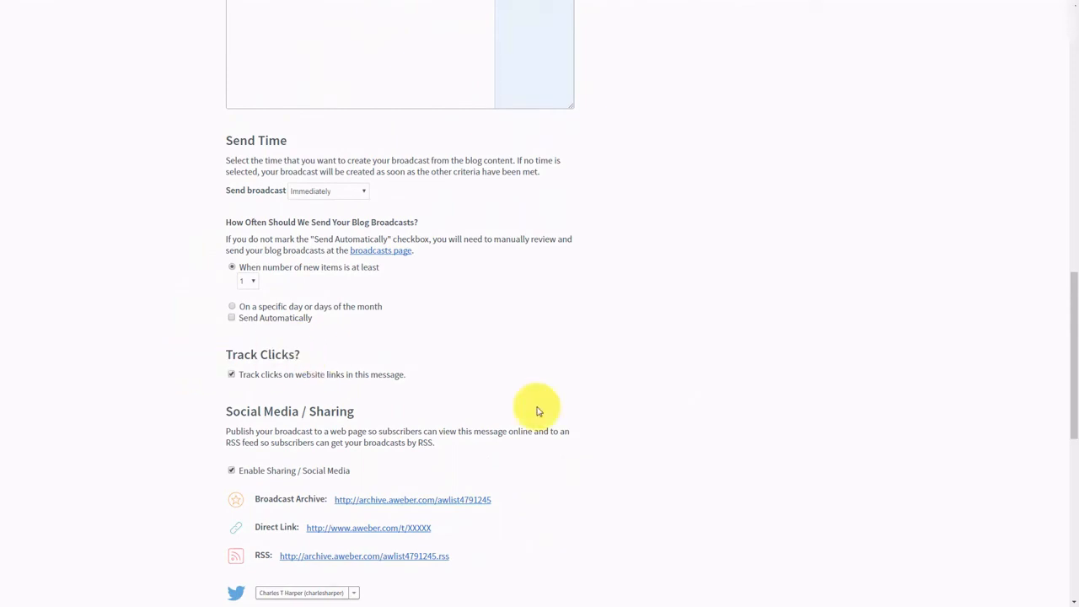
{"action": "scroll", "coordinate": [403, 389], "scroll_direction": "down", "scroll_amount": 7}
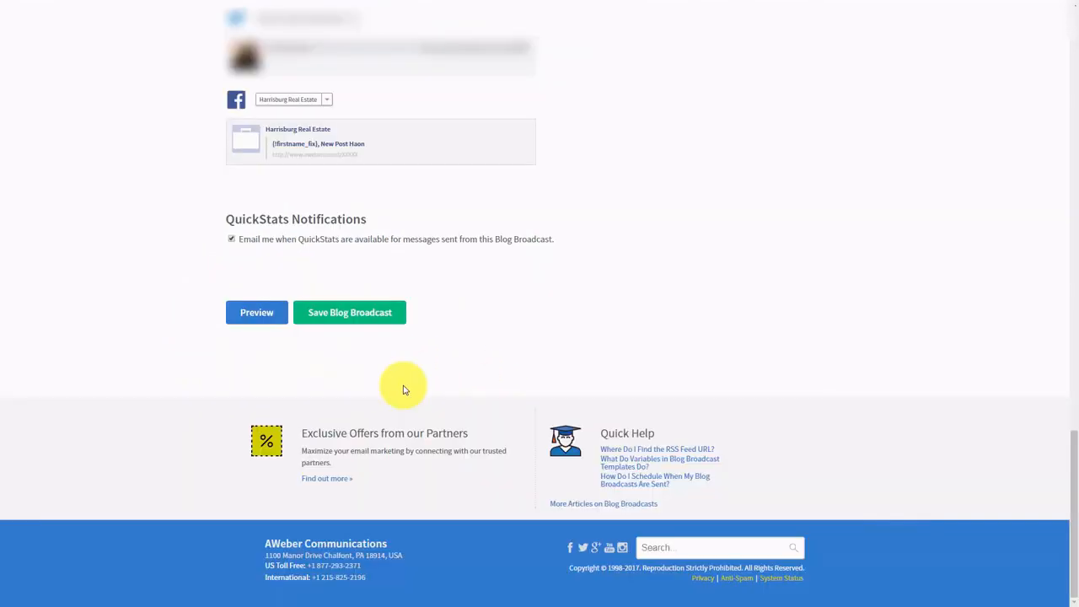
- Save the blog broadcast and bring up the Tax Advantages For Us draft's Plain Text icon
{"action": "left_click", "coordinate": [337, 322]}
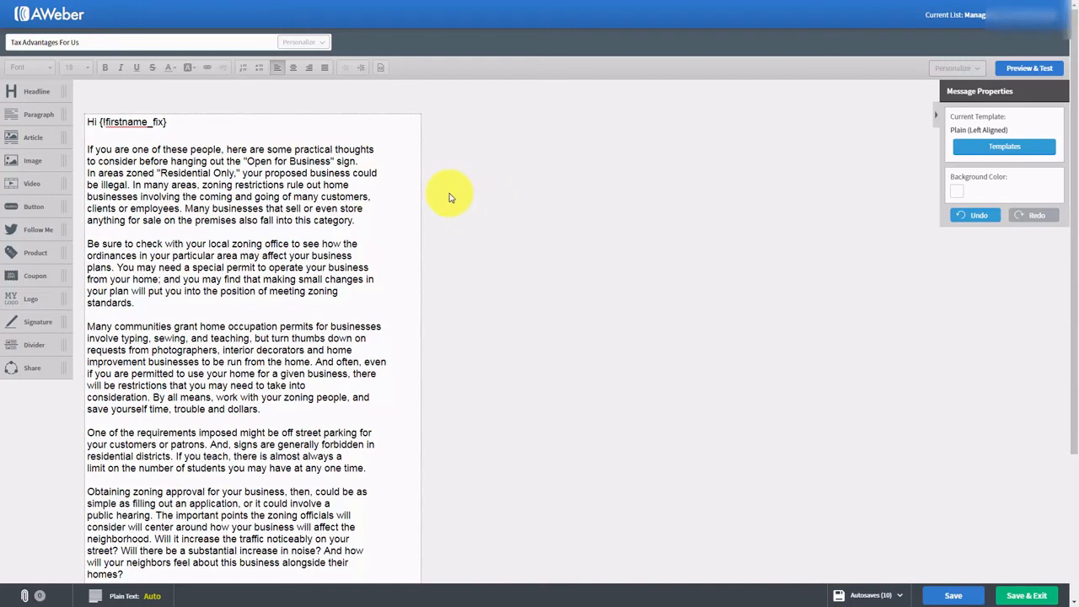
{"action": "scroll", "coordinate": [449, 197], "scroll_direction": "down", "scroll_amount": 1}
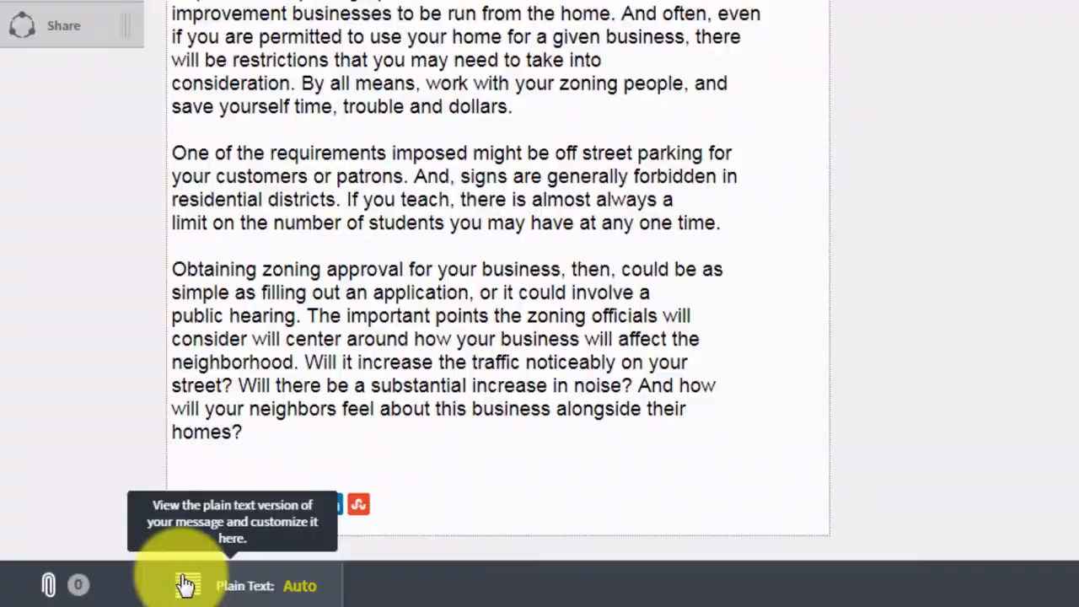
- Open the Tax Advantages For Us message's plain-text version and review it
{"action": "left_click", "coordinate": [246, 578]}
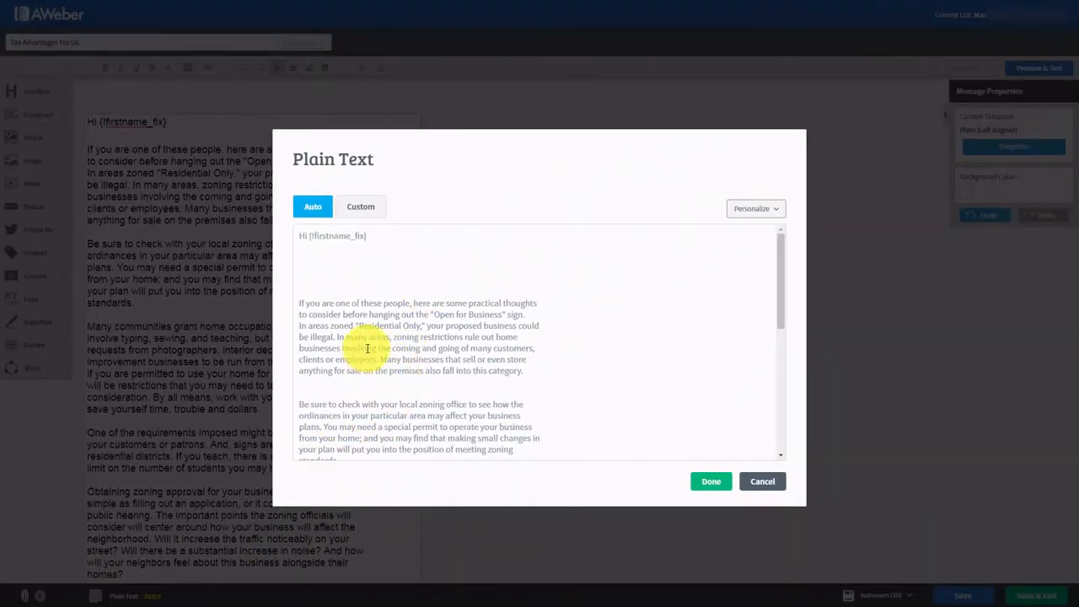
{"action": "scroll", "coordinate": [403, 291], "scroll_direction": "down", "scroll_amount": 5}
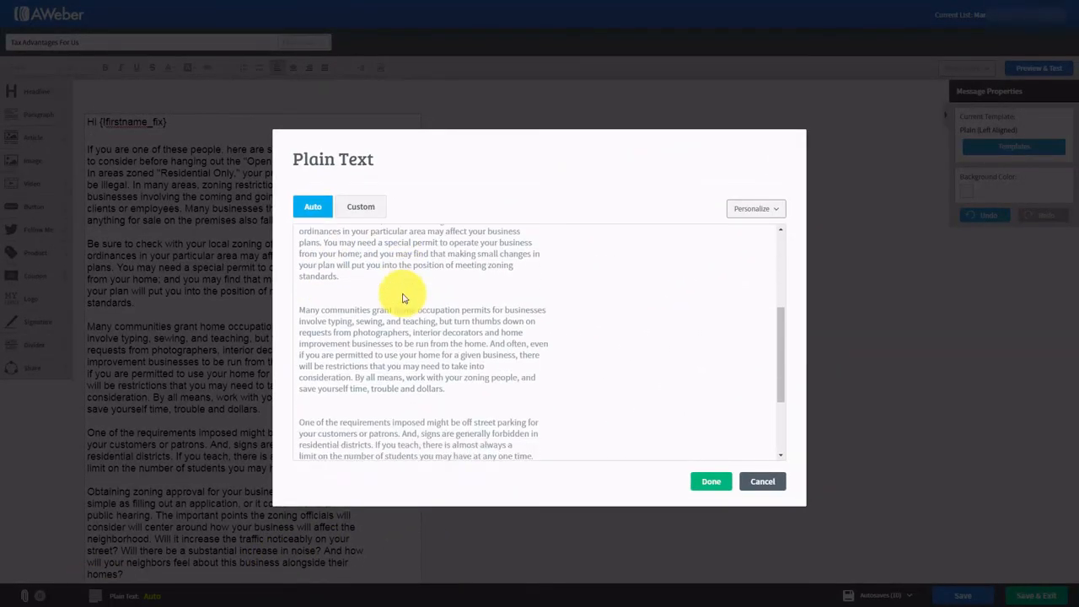
{"action": "scroll", "coordinate": [402, 302], "scroll_direction": "up", "scroll_amount": 3}
{"action": "scroll", "coordinate": [403, 301], "scroll_direction": "up", "scroll_amount": 2}
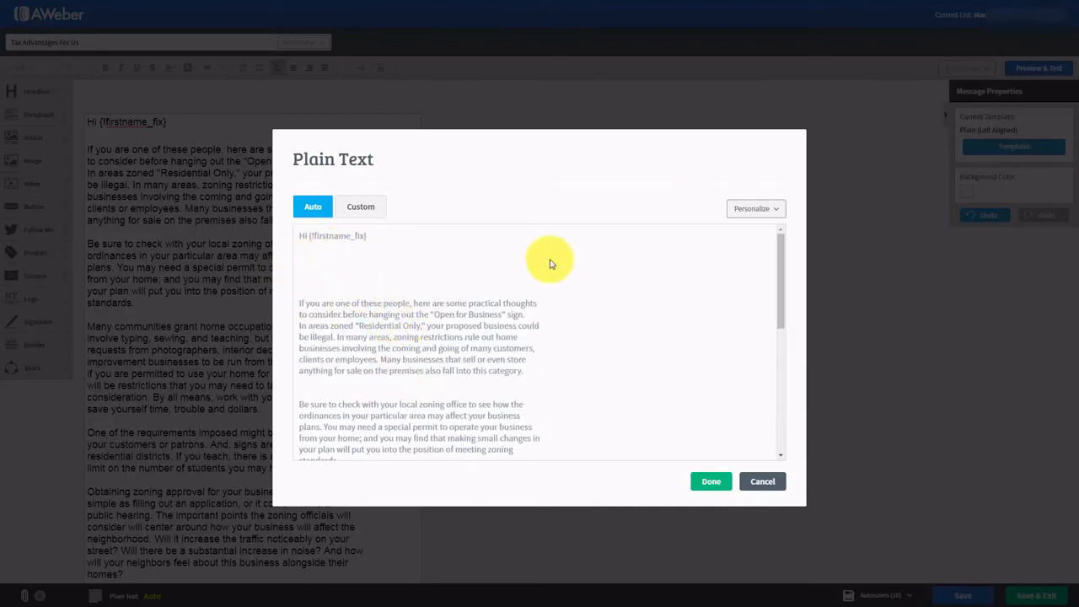
{"action": "left_click", "coordinate": [475, 280]}
{"action": "scroll", "coordinate": [475, 295], "scroll_direction": "down", "scroll_amount": 3}
{"action": "scroll", "coordinate": [475, 311], "scroll_direction": "up", "scroll_amount": 3}
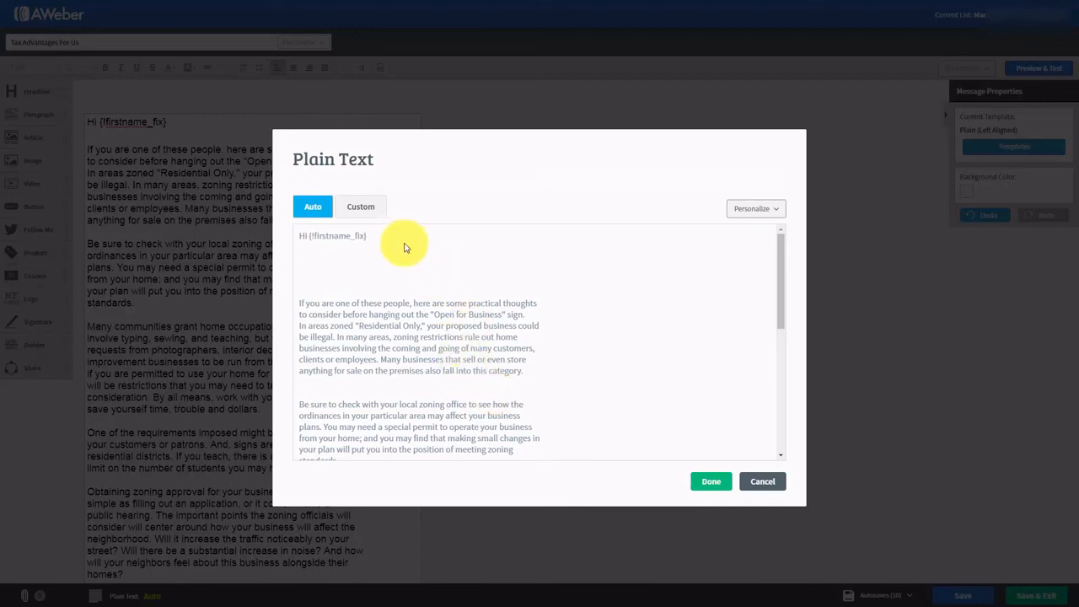
- Switch to a custom plain-text version, delete the extra blank lines between paragraphs, and save
{"action": "left_click", "coordinate": [355, 211]}
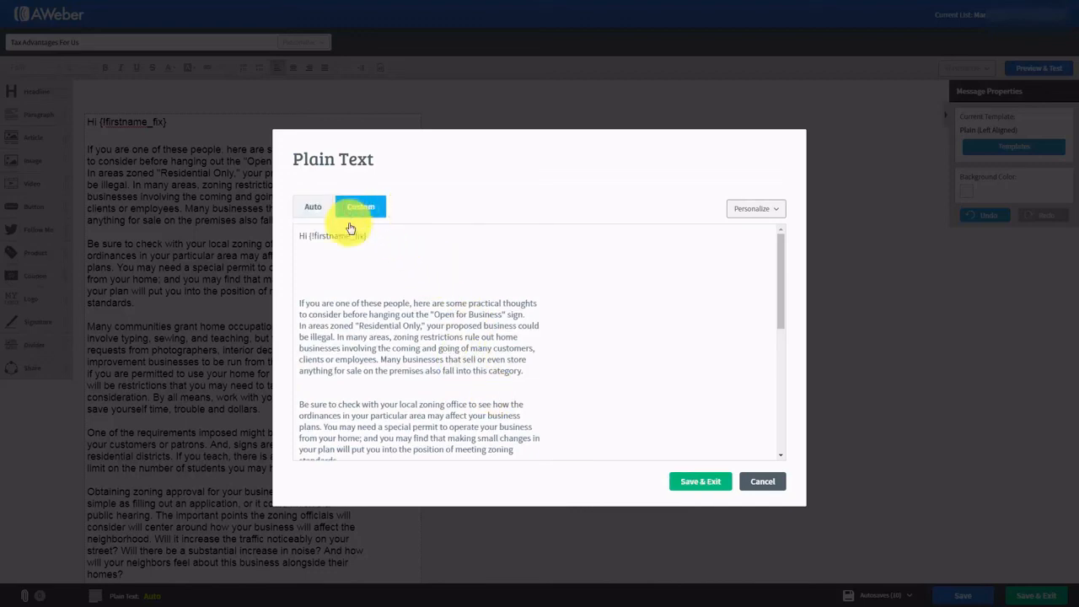
{"action": "left_click", "coordinate": [310, 254]}
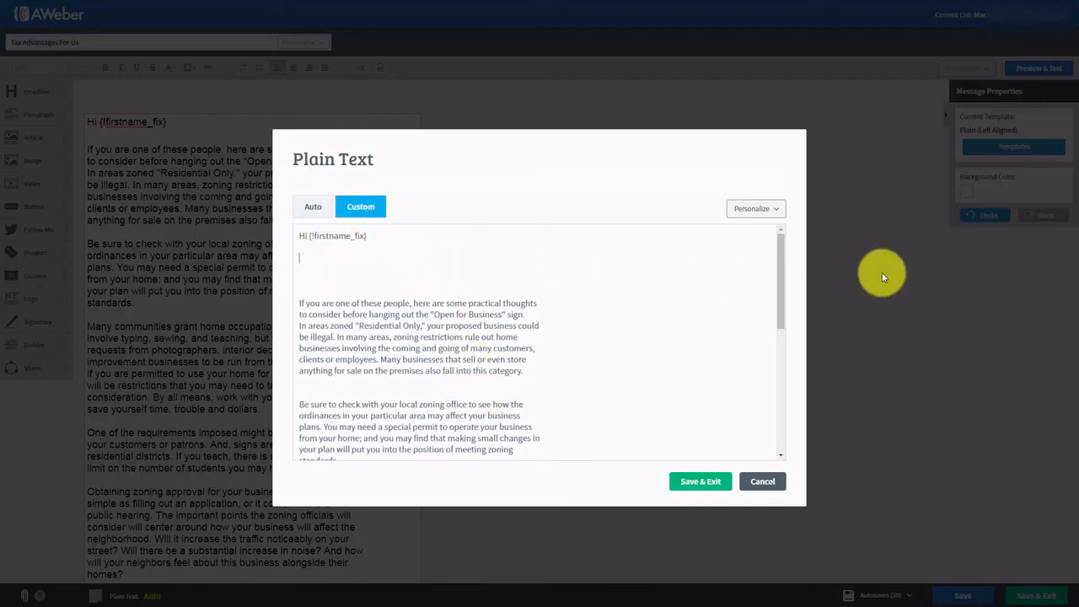
{"action": "key", "text": "Delete"}
{"action": "key", "text": "Delete"}
{"action": "key", "text": "Delete"}
{"action": "key", "text": "Delete"}
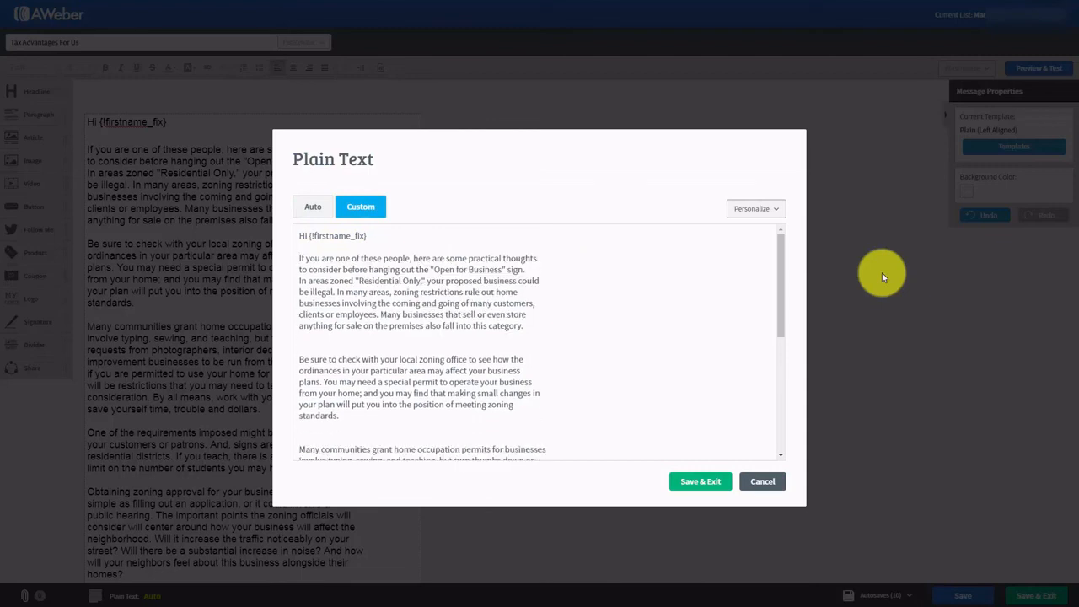
{"action": "left_click", "coordinate": [313, 349]}
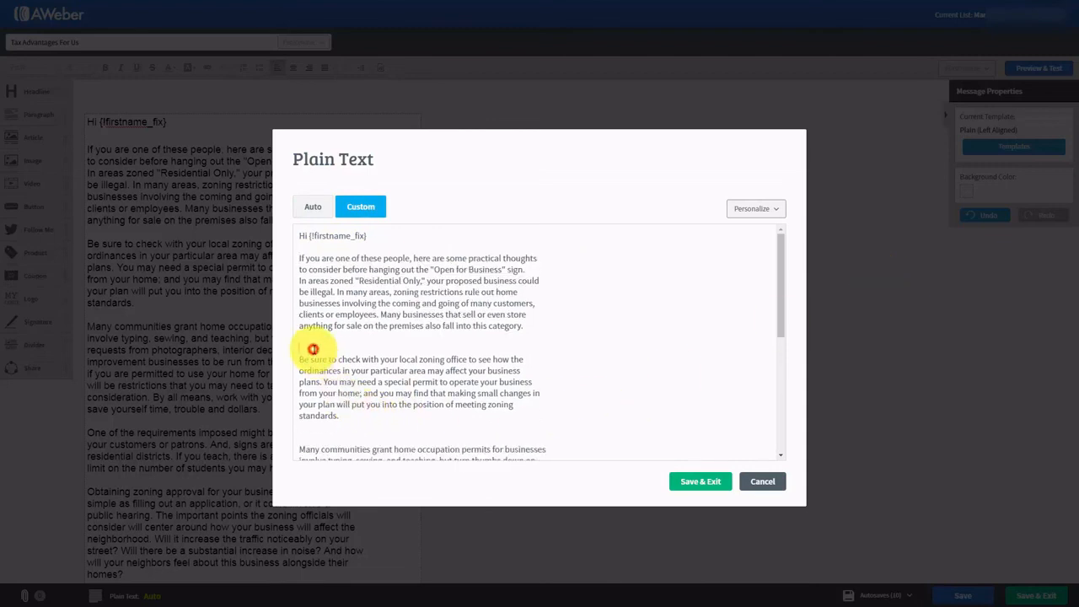
{"action": "key", "text": "Delete"}
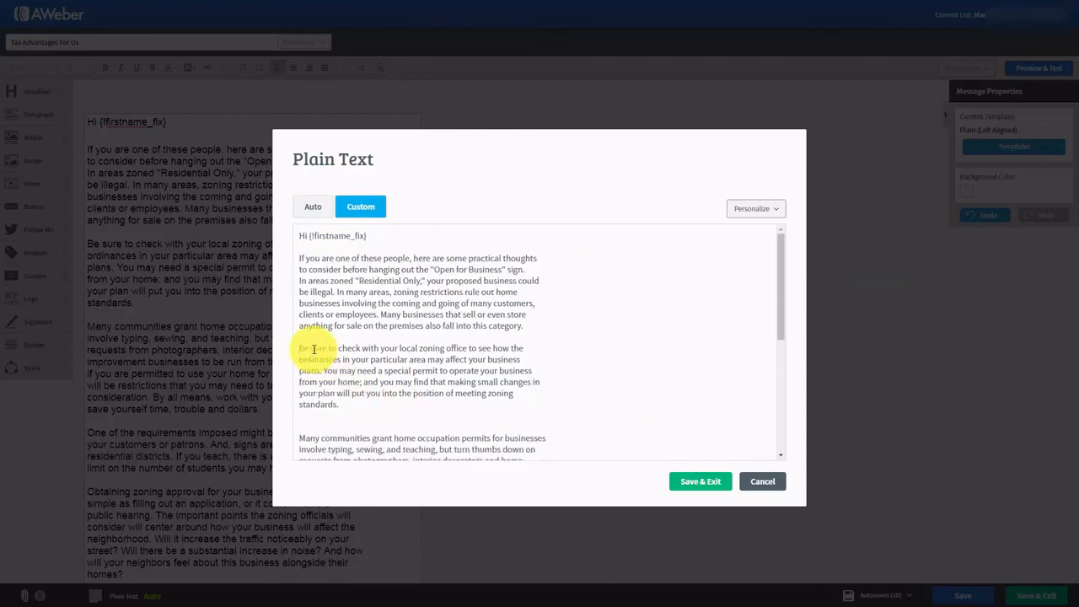
{"action": "left_click", "coordinate": [312, 424]}
{"action": "key", "text": "Delete"}
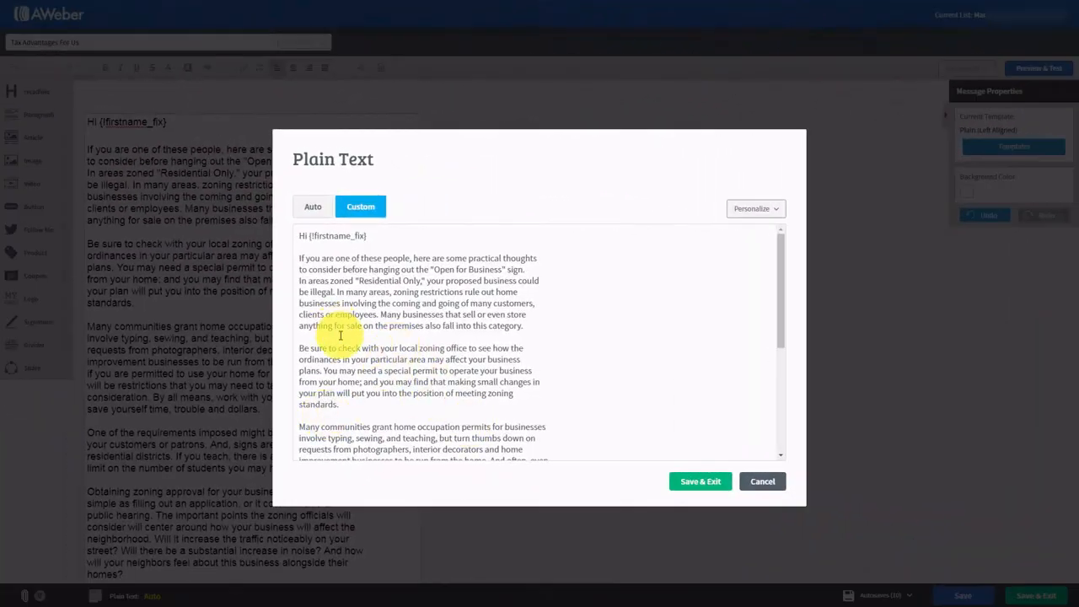
{"action": "left_click", "coordinate": [689, 483]}
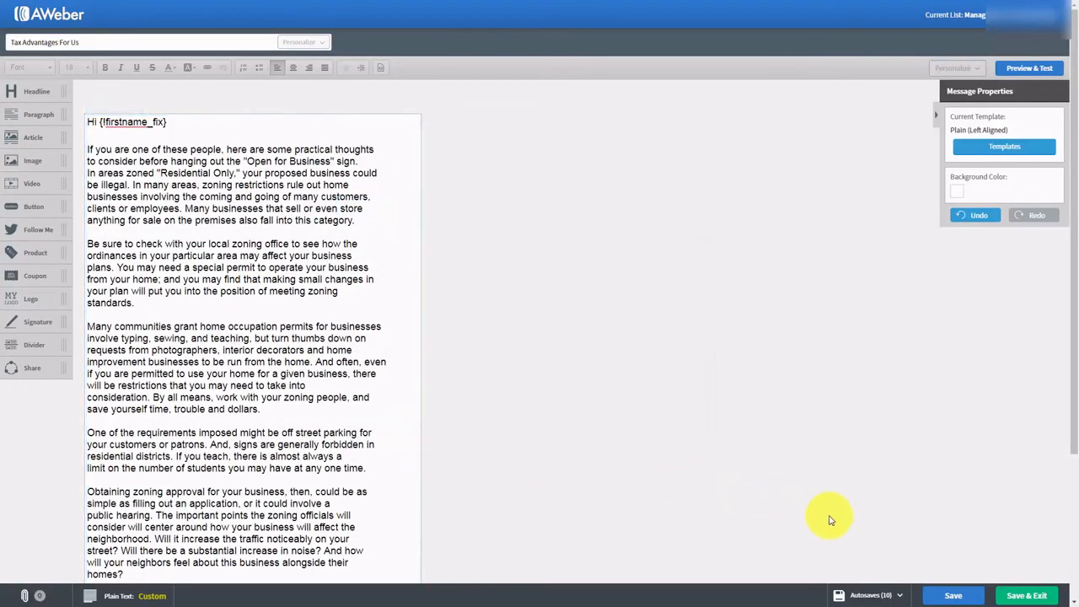
- Save the Tax Advantages For Us message, review it in Preview & Test, and return to Drafts
{"action": "left_click", "coordinate": [939, 595]}
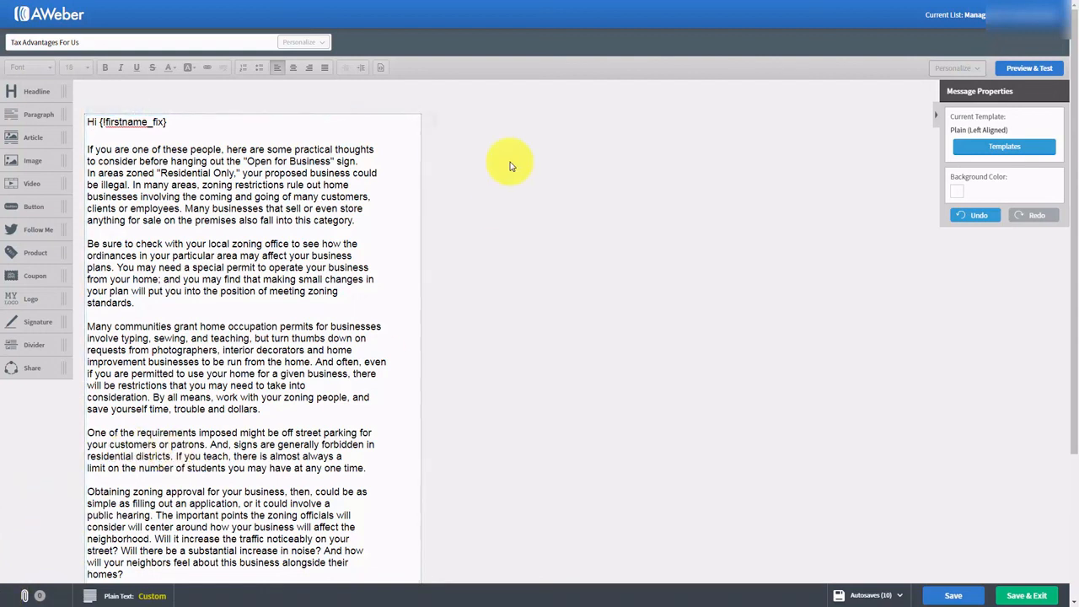
{"action": "left_click", "coordinate": [1018, 74]}
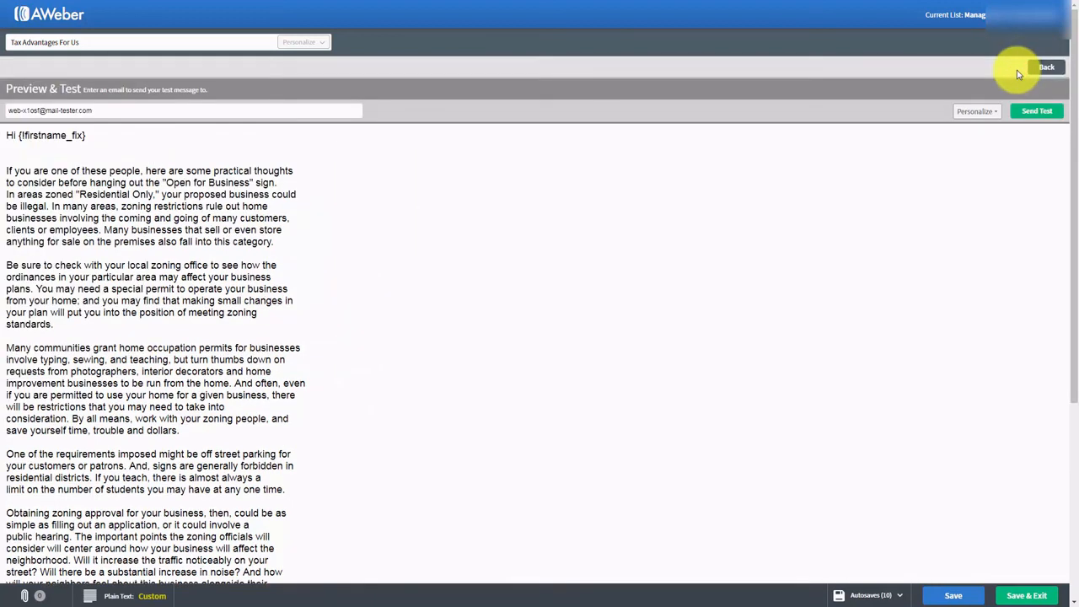
{"action": "scroll", "coordinate": [495, 261], "scroll_direction": "down", "scroll_amount": 3}
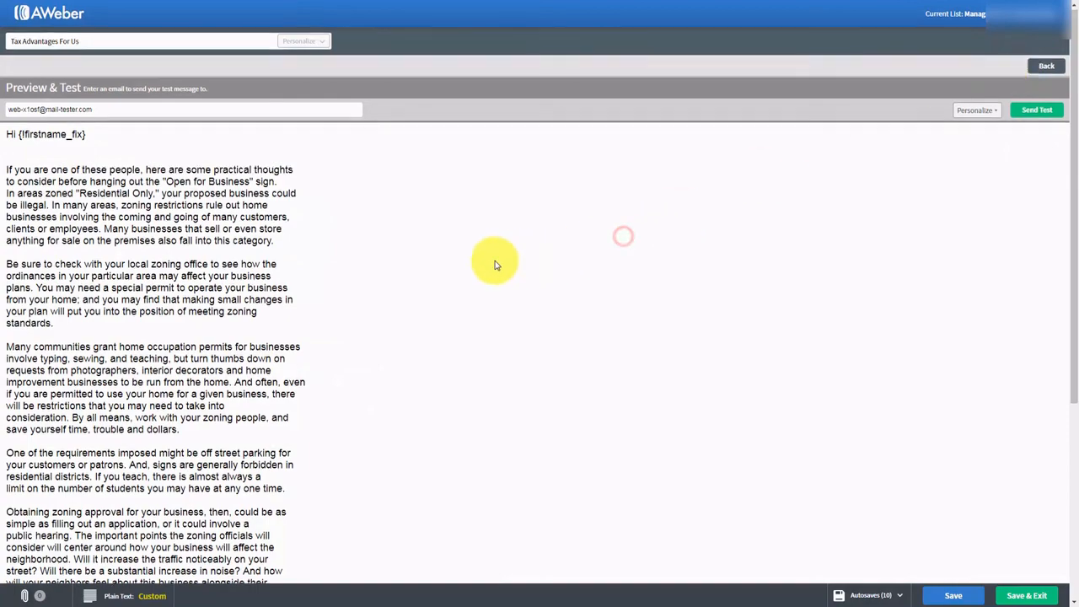
{"action": "scroll", "coordinate": [495, 262], "scroll_direction": "up", "scroll_amount": 3}
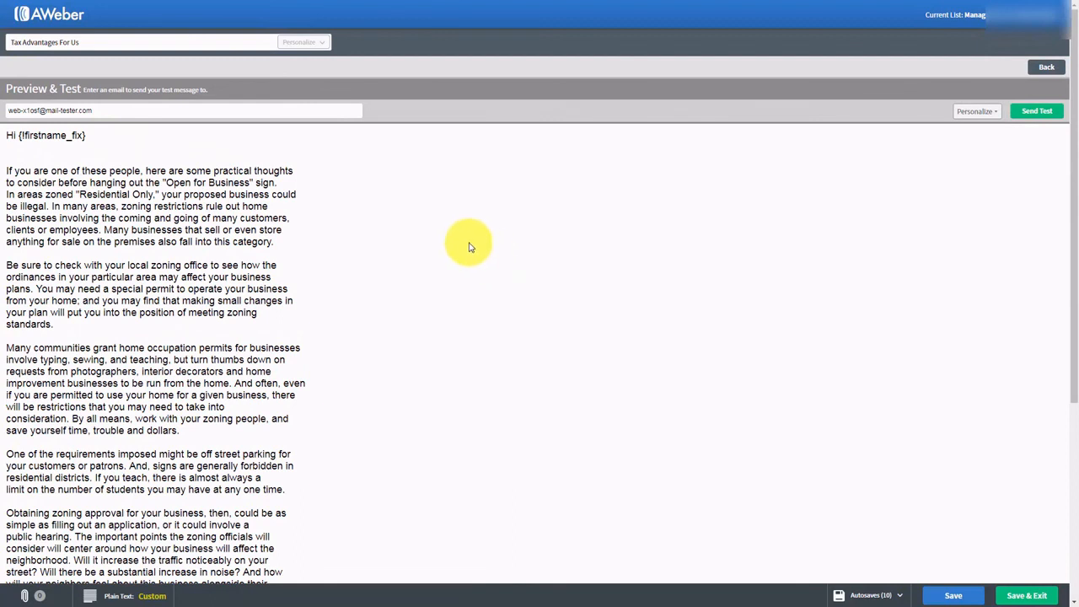
{"action": "left_click", "coordinate": [1011, 597]}
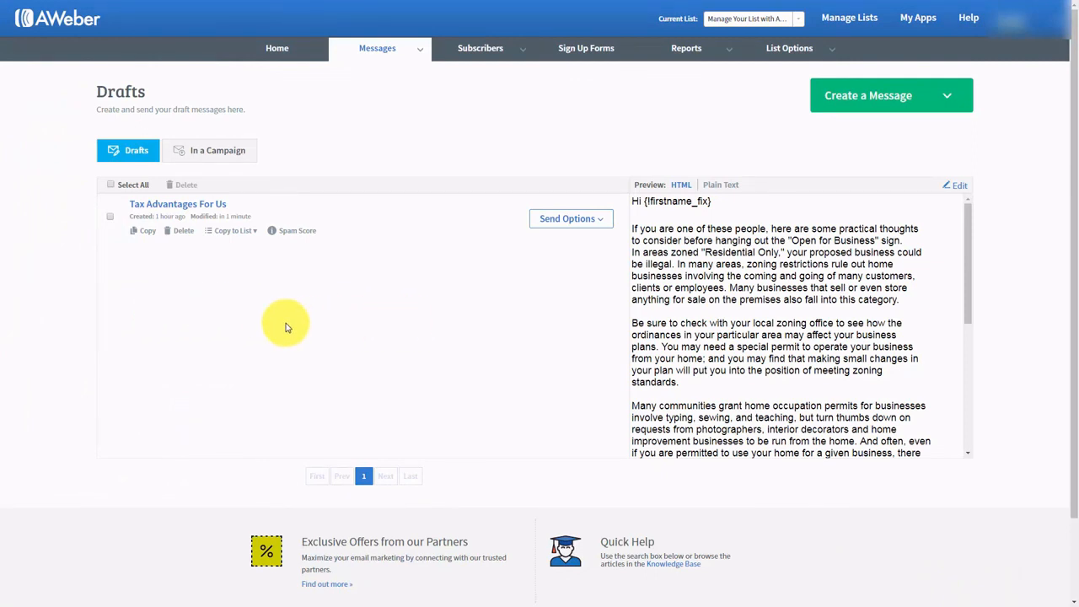
{"action": "left_click", "coordinate": [255, 233]}
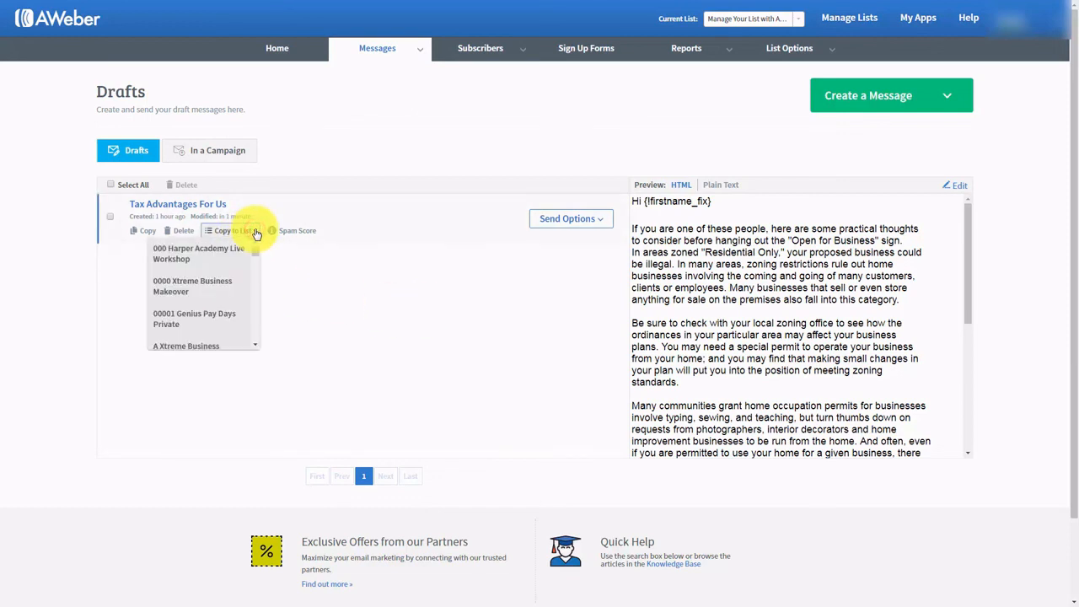
{"action": "left_click", "coordinate": [255, 231]}
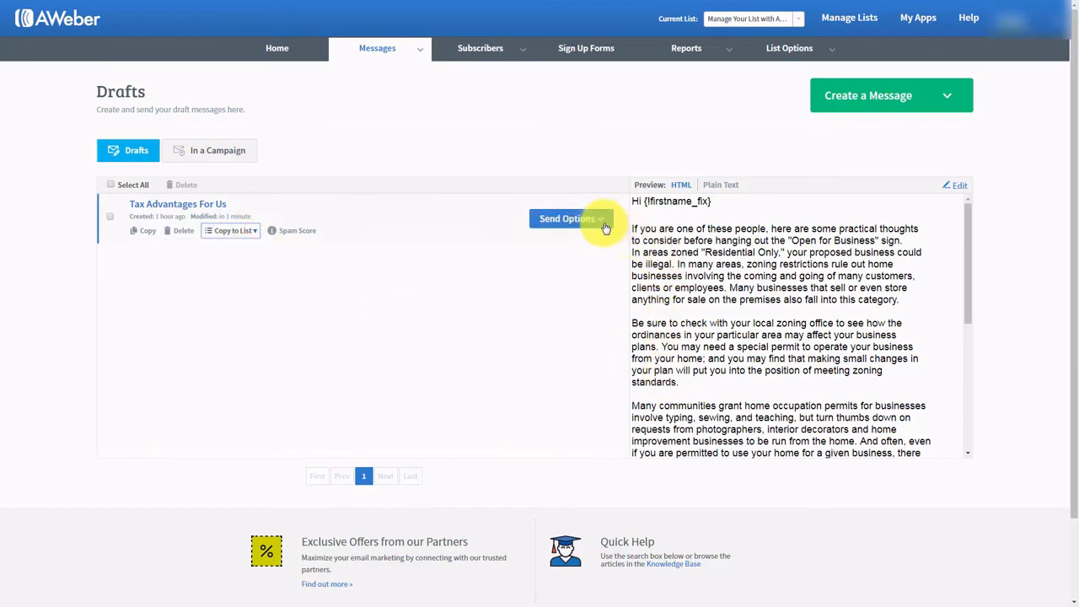
{"action": "left_click", "coordinate": [577, 221]}
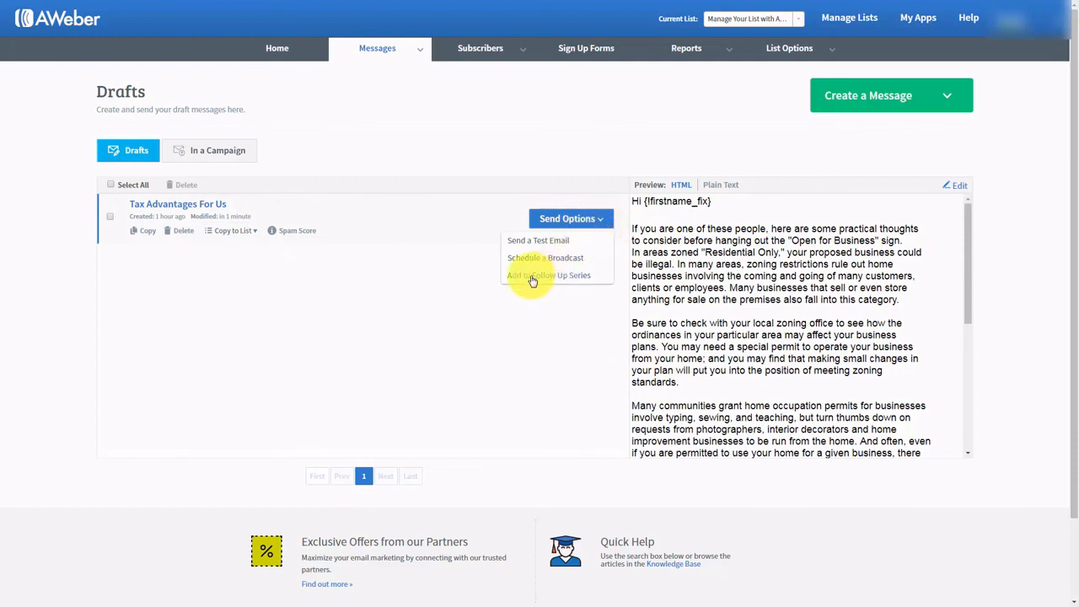
{"action": "left_click", "coordinate": [318, 271]}
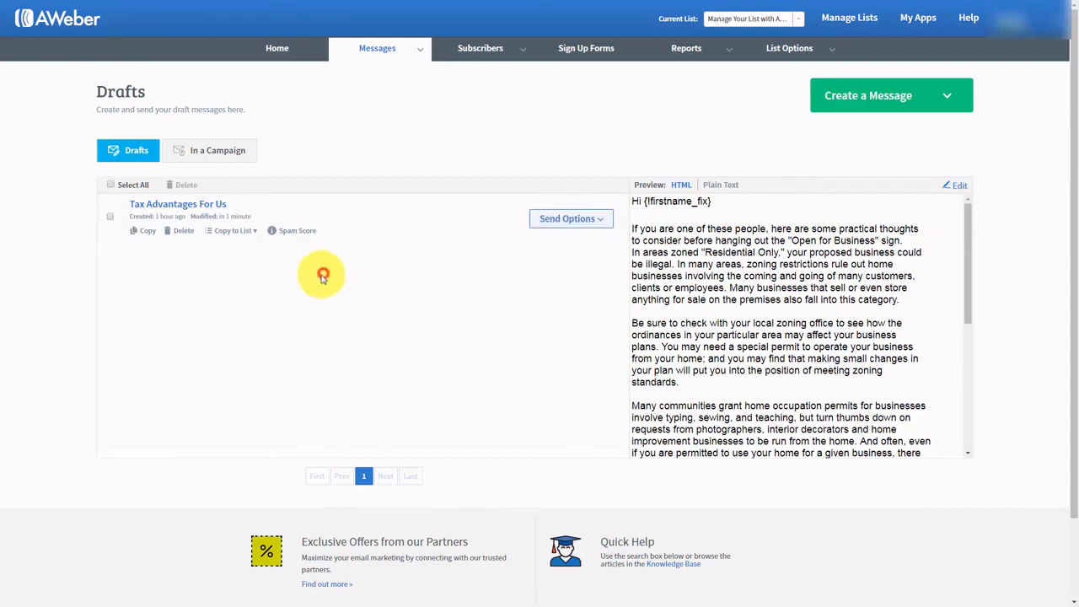
{"action": "left_click", "coordinate": [607, 224]}
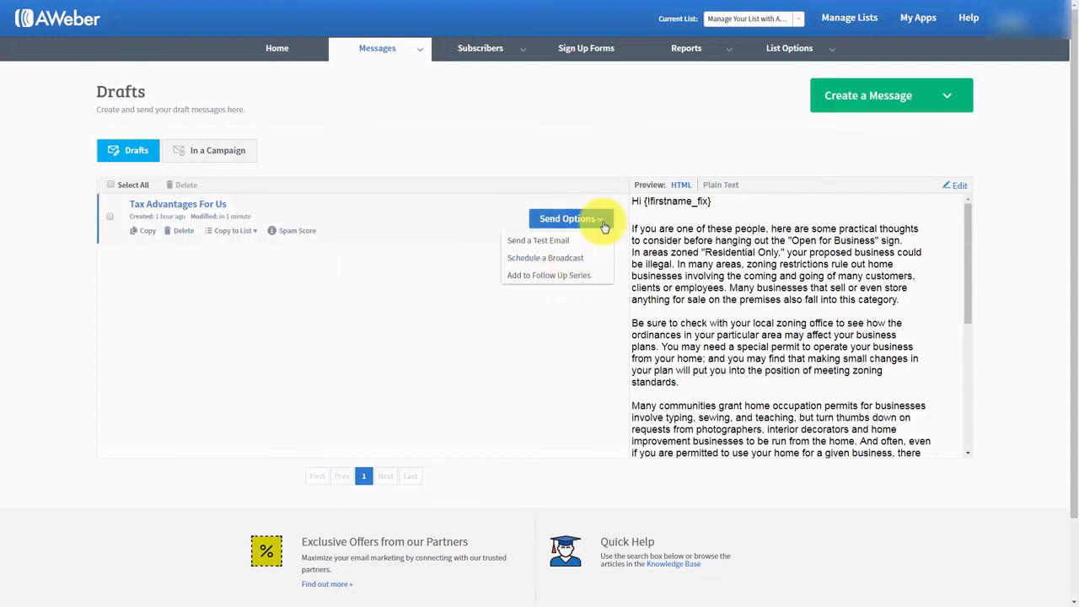
{"action": "left_click", "coordinate": [302, 280]}
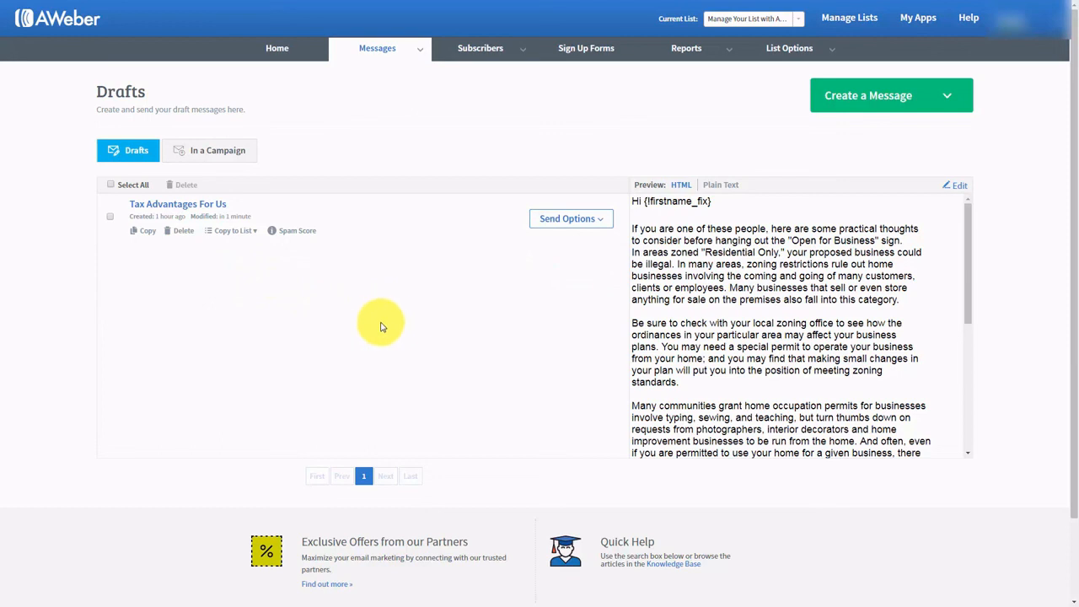
{"action": "left_click", "coordinate": [300, 233]}
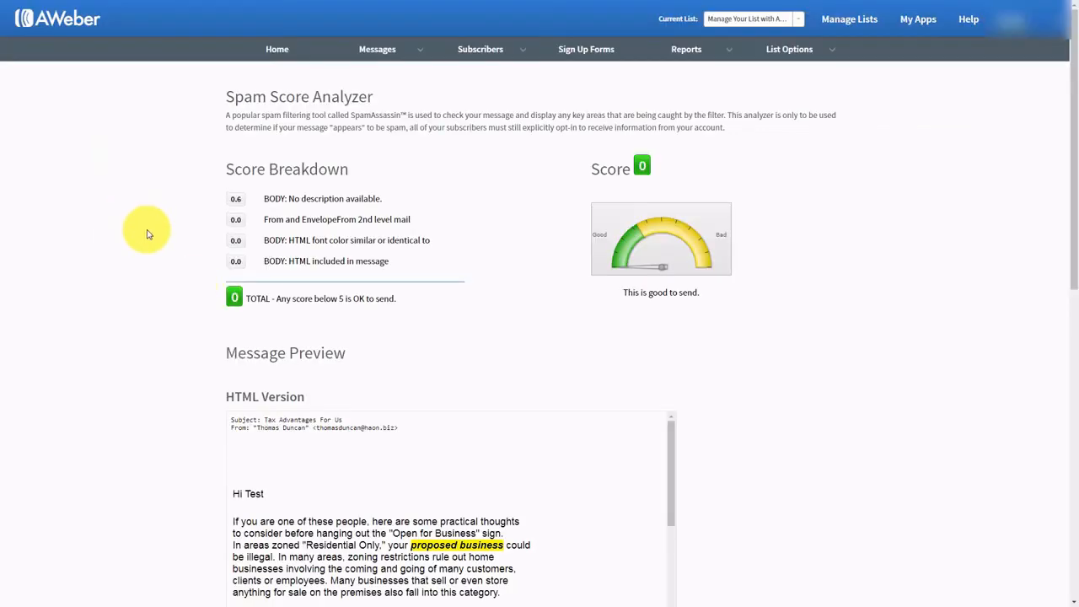
{"action": "scroll", "coordinate": [146, 234], "scroll_direction": "down", "scroll_amount": 5}
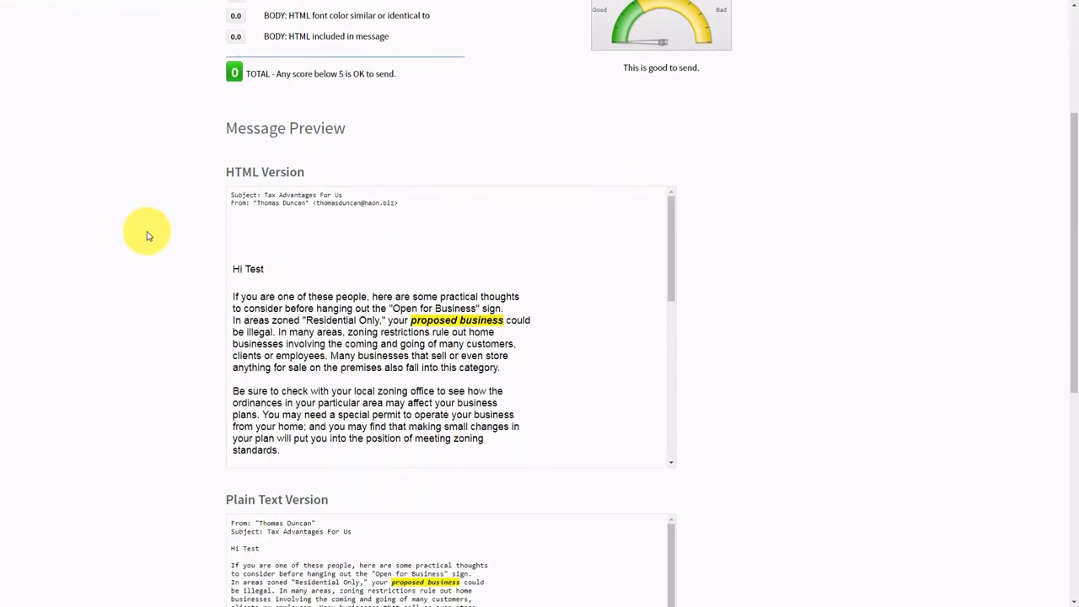
{"action": "scroll", "coordinate": [149, 232], "scroll_direction": "down", "scroll_amount": 1}
{"action": "scroll", "coordinate": [151, 240], "scroll_direction": "up", "scroll_amount": 3}
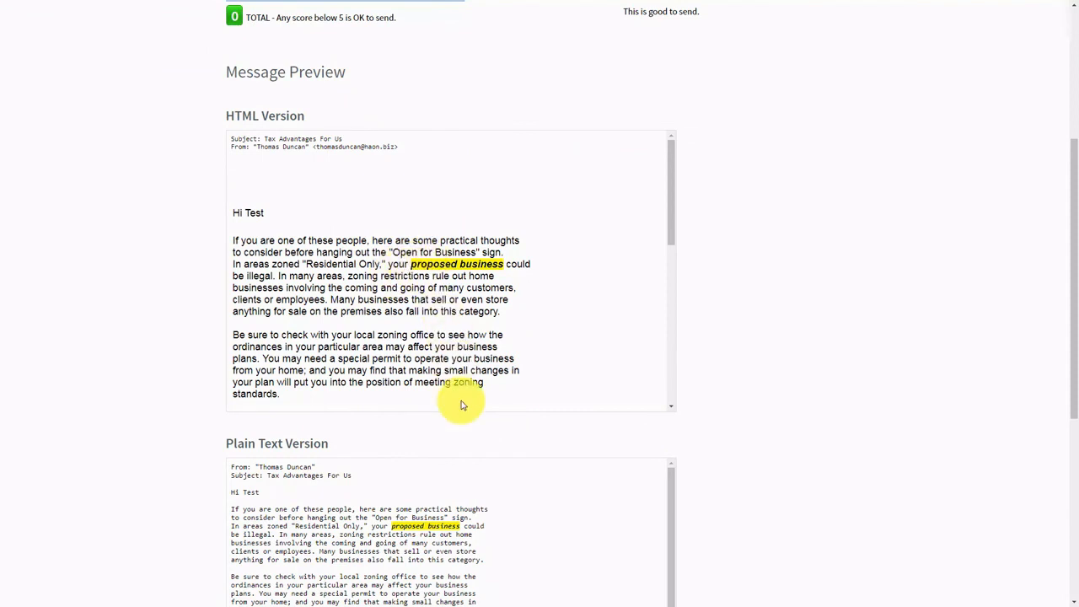
{"action": "left_click", "coordinate": [675, 229]}
{"action": "mouse_move", "coordinate": [675, 229]}
{"action": "left_mouse_down"}
{"action": "mouse_move", "coordinate": [674, 362]}
{"action": "mouse_move", "coordinate": [658, 385]}
{"action": "mouse_move", "coordinate": [661, 220]}
{"action": "left_mouse_up"}
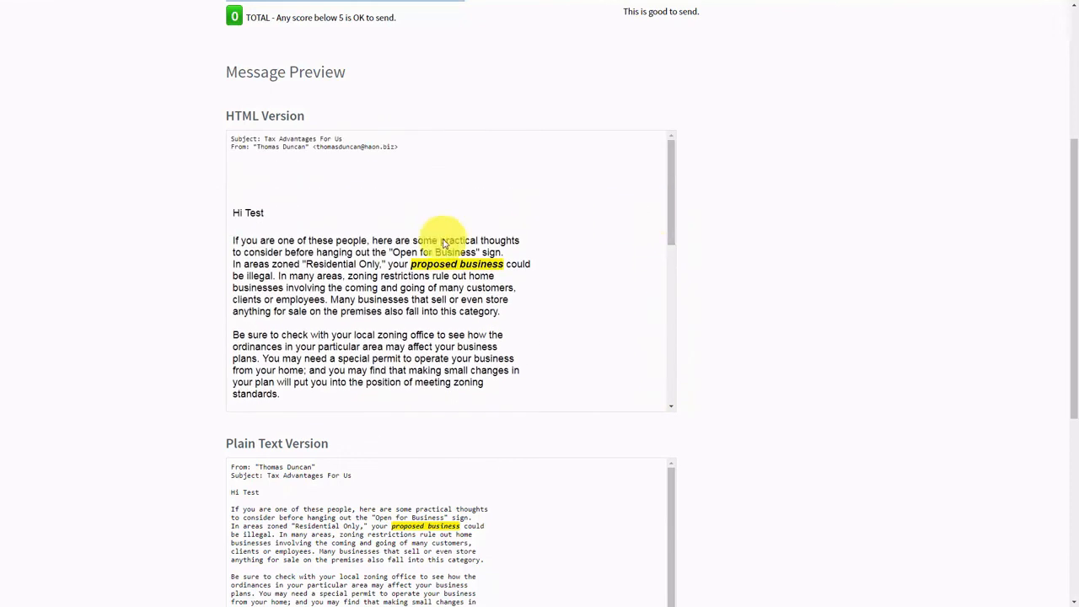
{"action": "scroll", "coordinate": [106, 303], "scroll_direction": "up", "scroll_amount": 3}
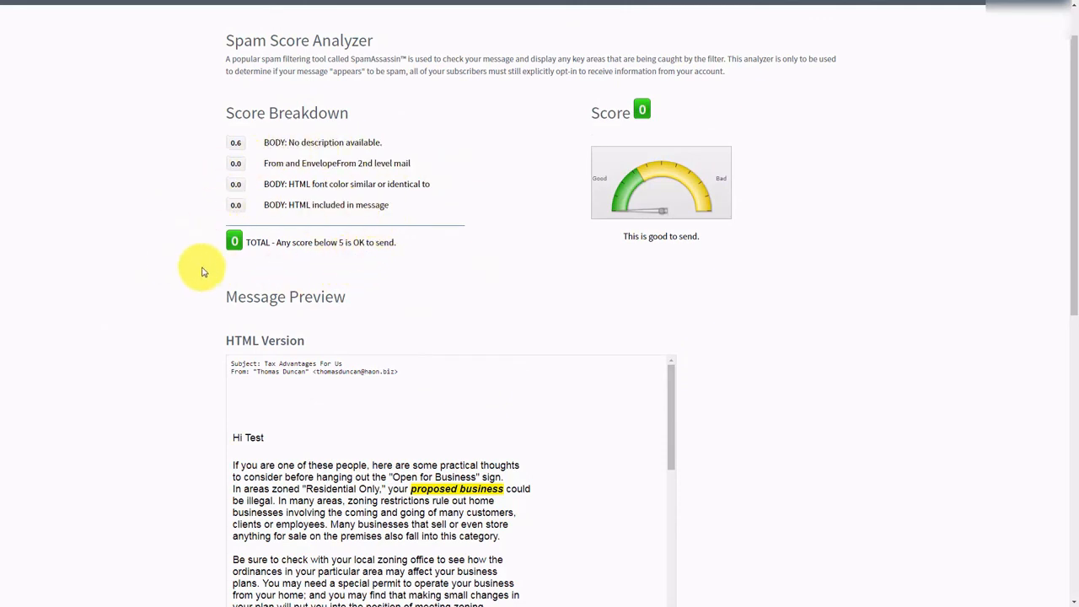
{"action": "scroll", "coordinate": [203, 272], "scroll_direction": "up", "scroll_amount": 1}
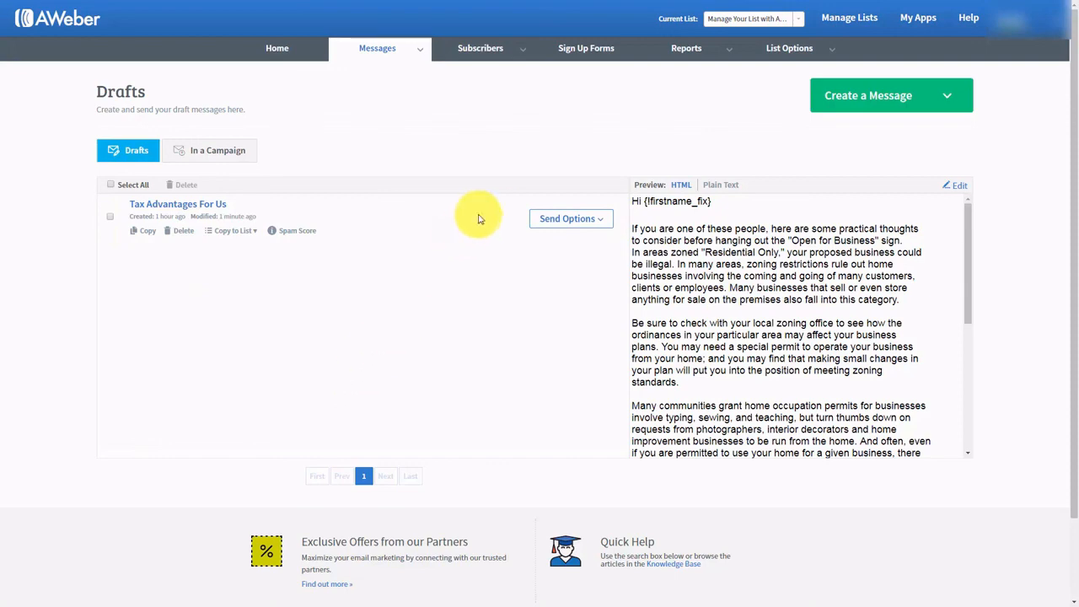
- Send a test email of the Tax Advantages For Us draft to the suggested Gmail address
{"action": "left_click", "coordinate": [600, 222]}
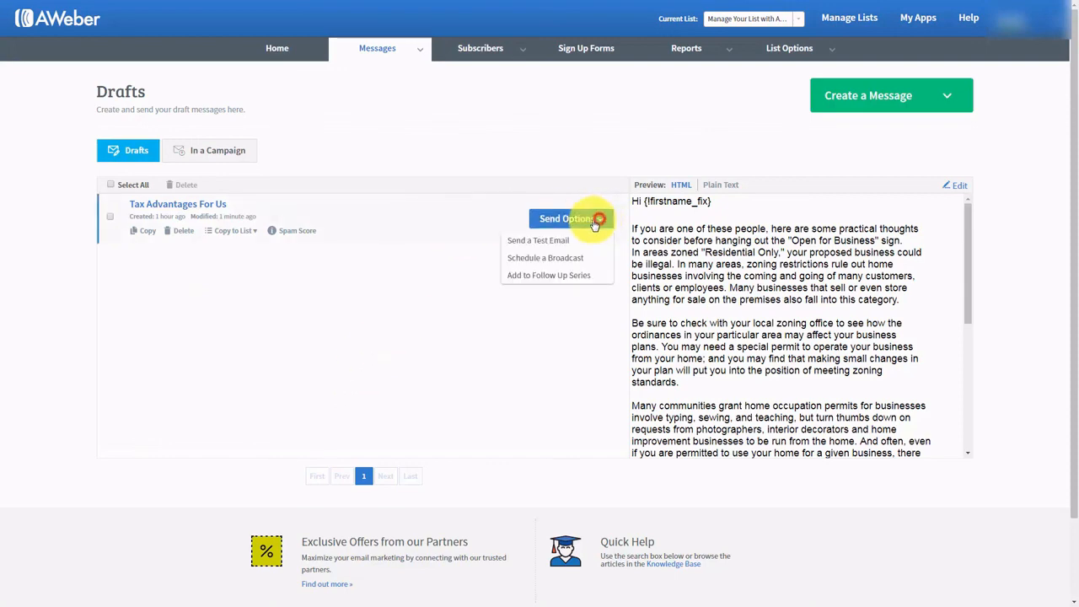
{"action": "left_click", "coordinate": [524, 241]}
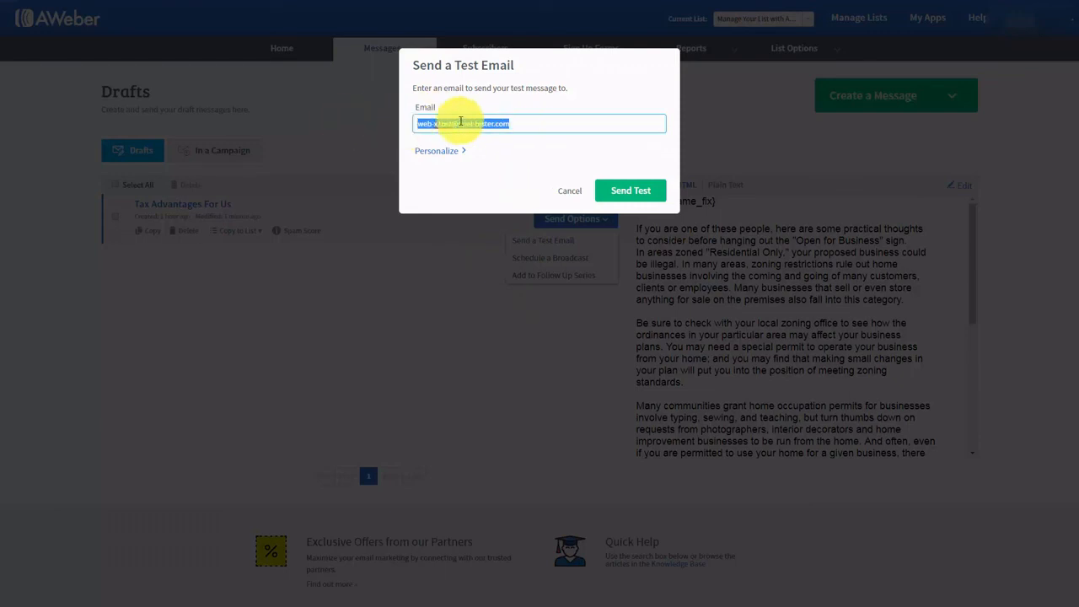
{"action": "type", "text": "tho"}
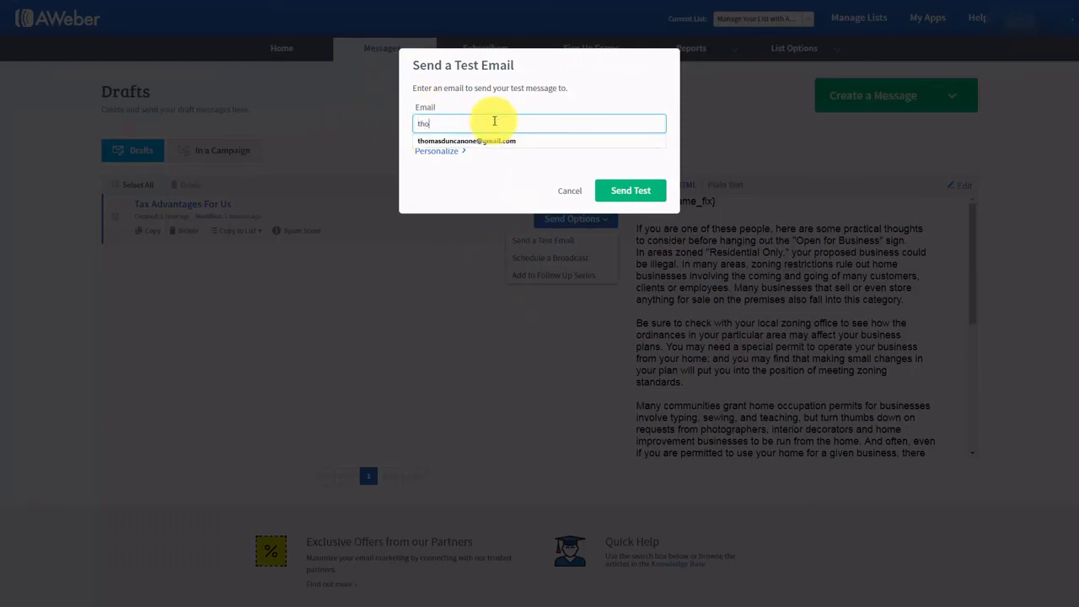
{"action": "left_click", "coordinate": [481, 140]}
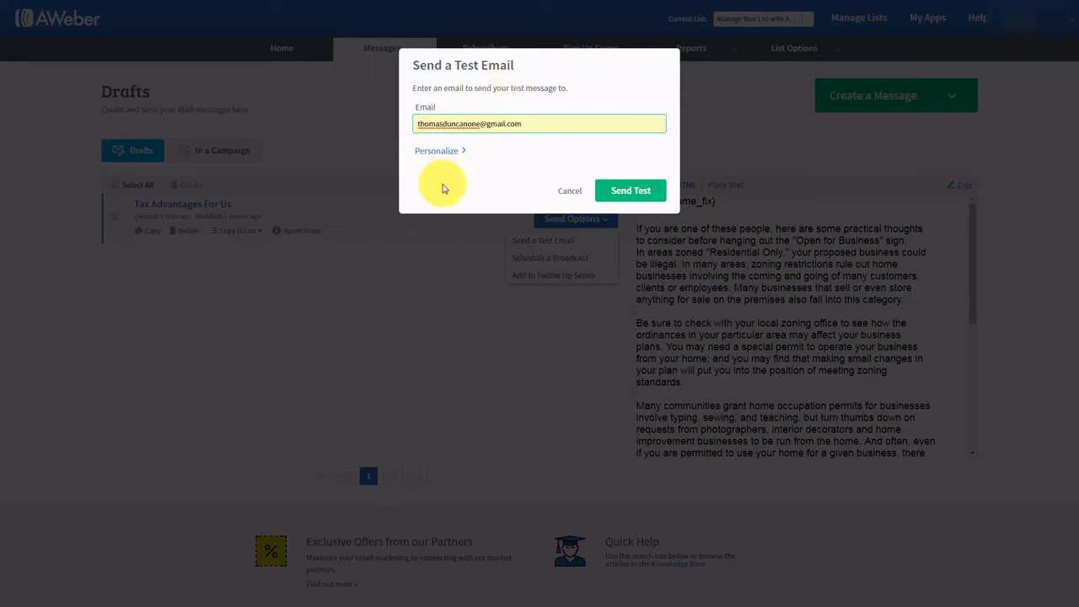
{"action": "left_click", "coordinate": [625, 193]}
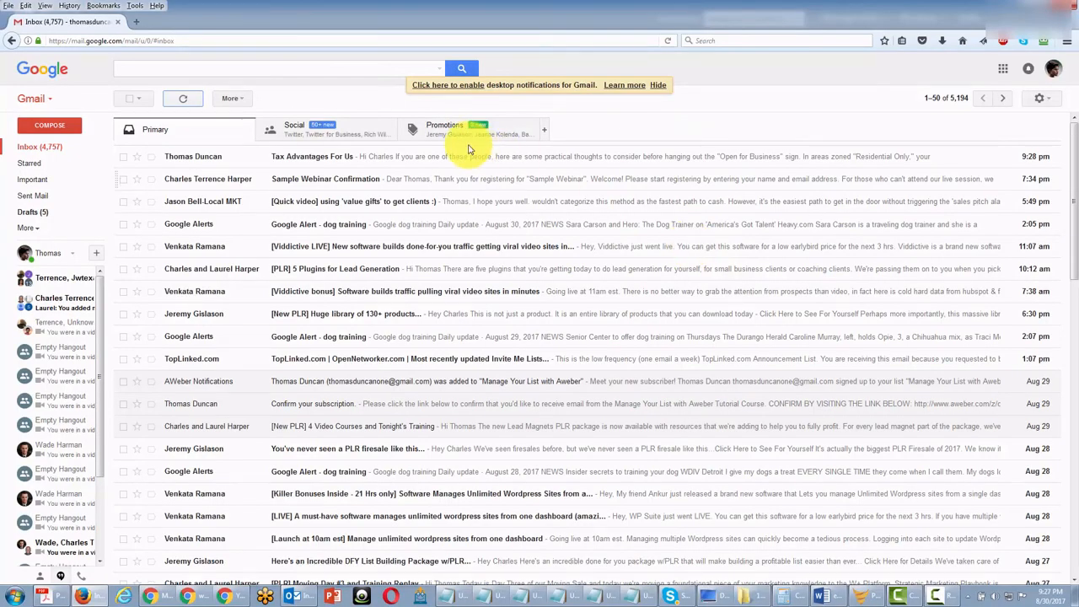